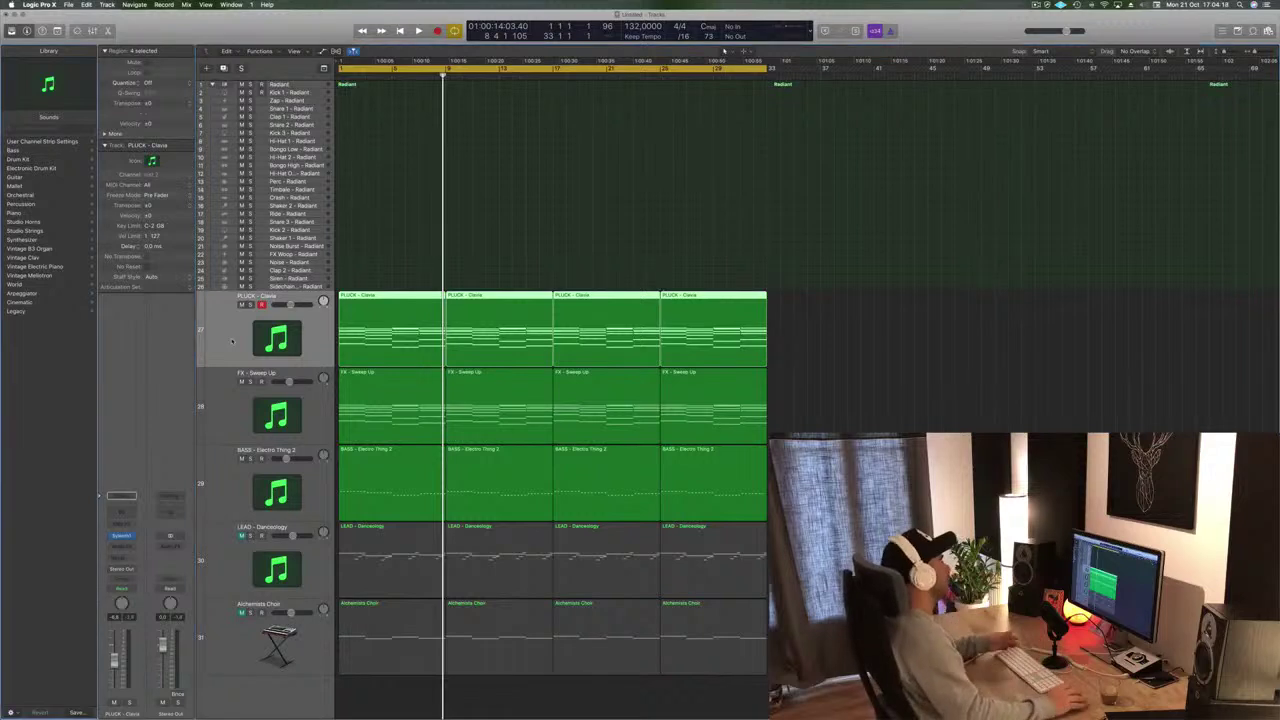
pyautogui.click(866, 386)
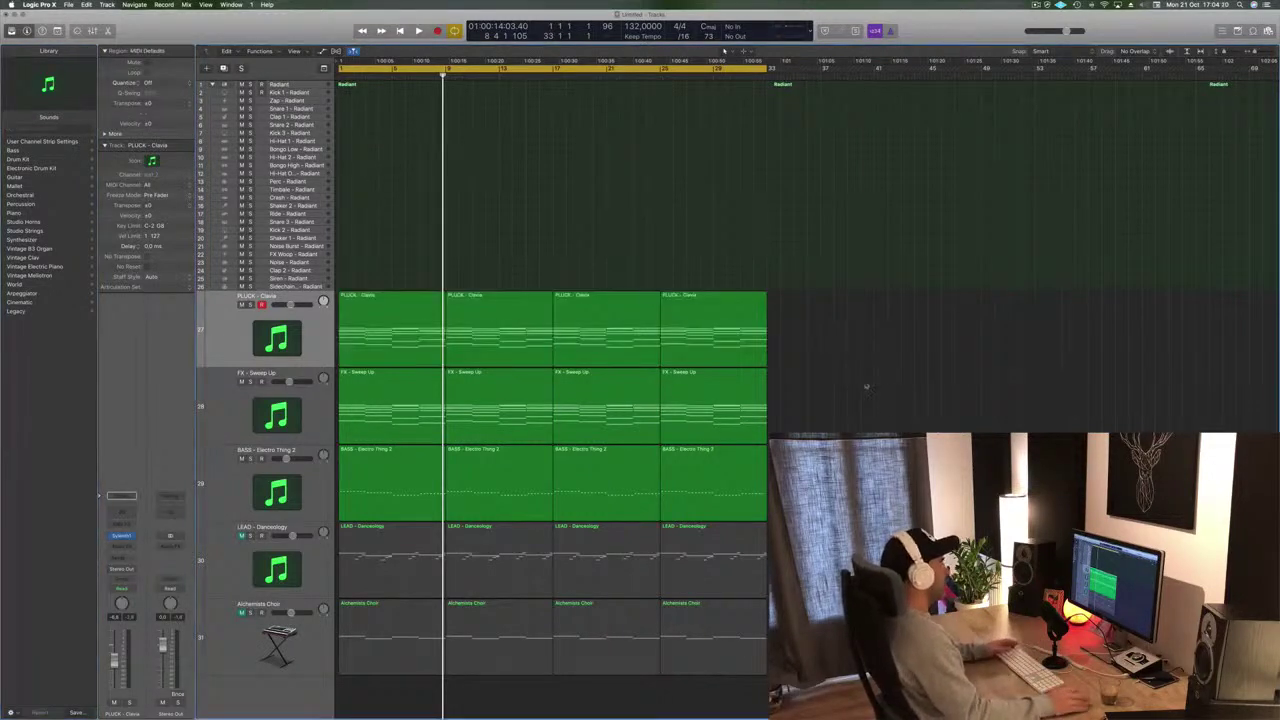
pyautogui.click(216, 347)
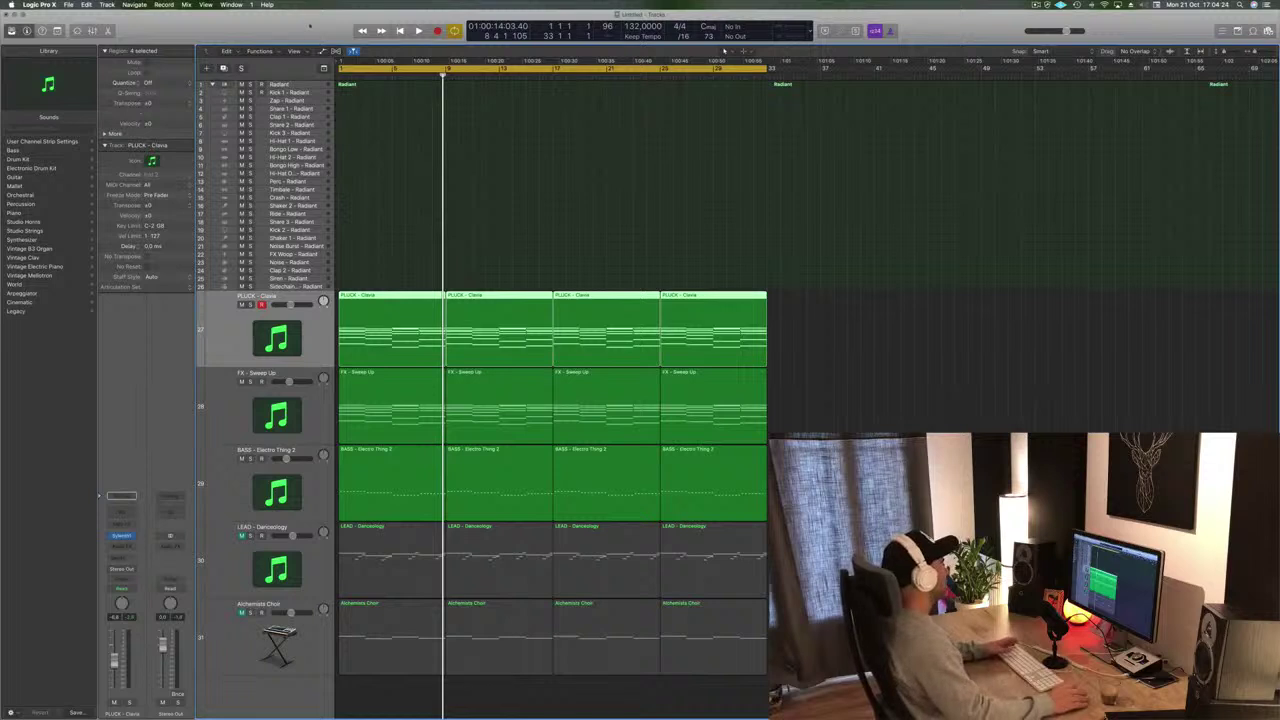
# Open Musical Typing, lower its octave to C1, audition the kick and select the Kick 1 - Radiant track
pyautogui.click(322, 91)
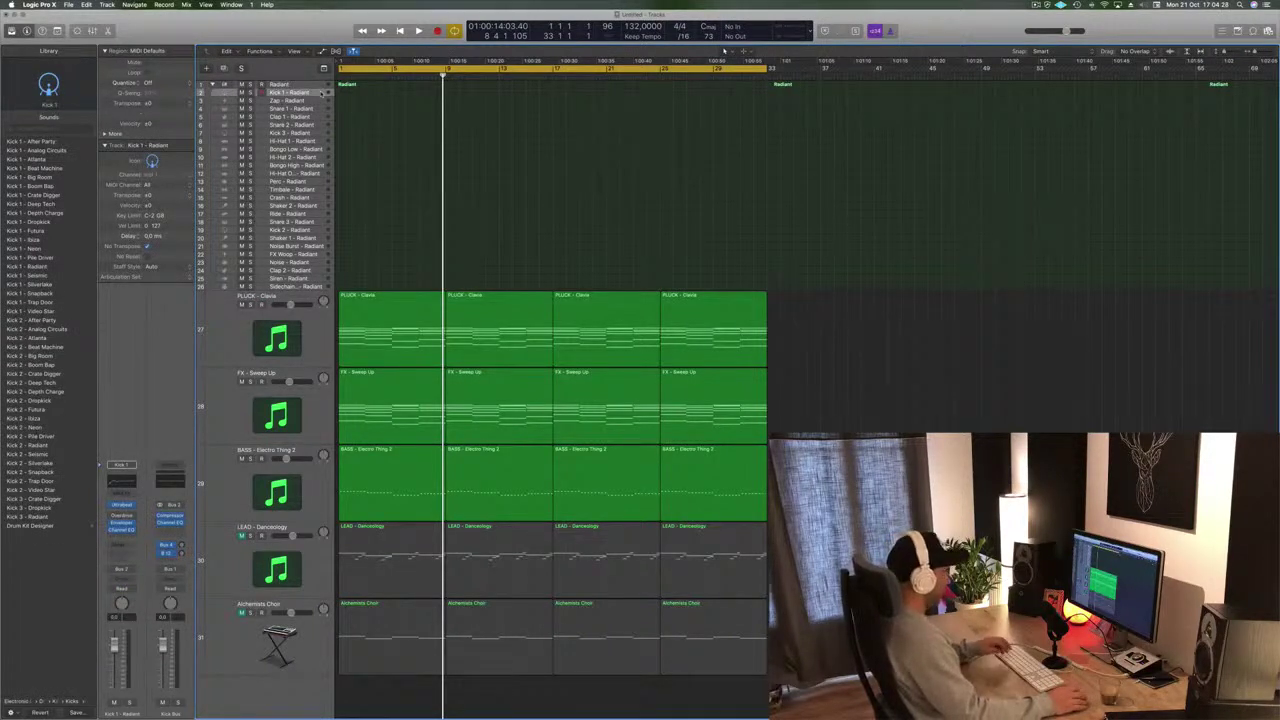
pyautogui.press('super+k')
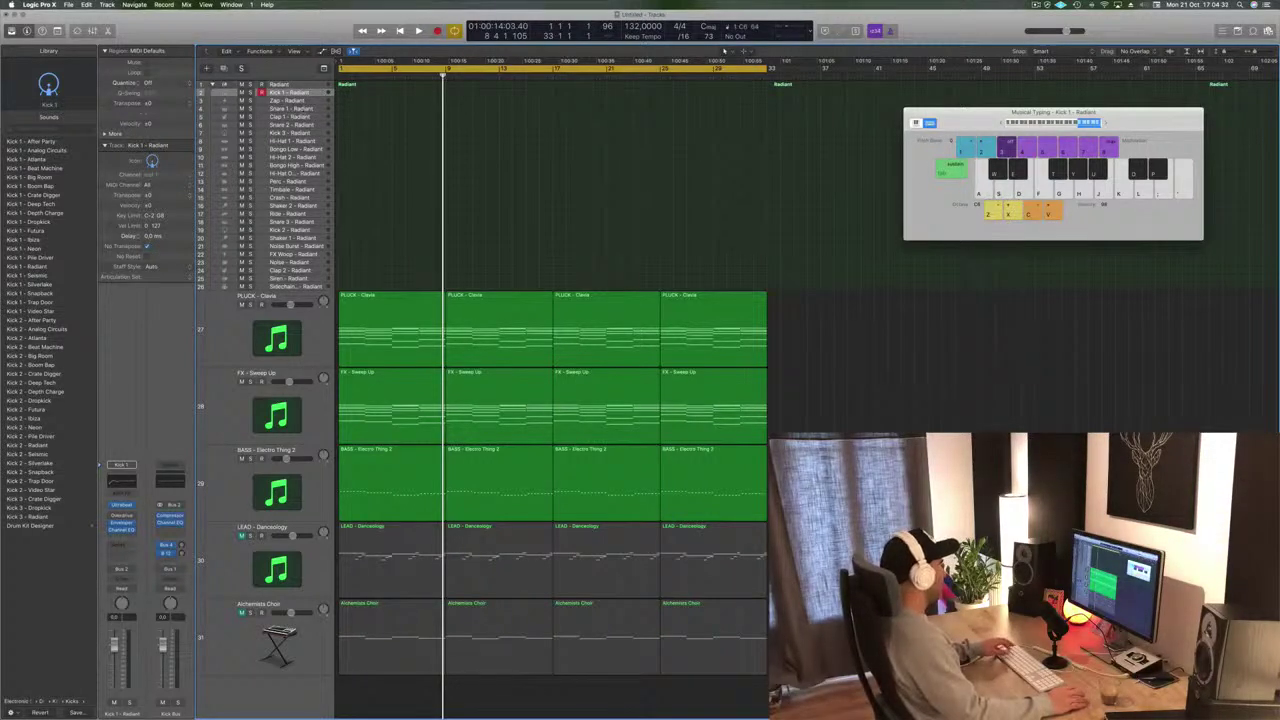
pyautogui.click(318, 86)
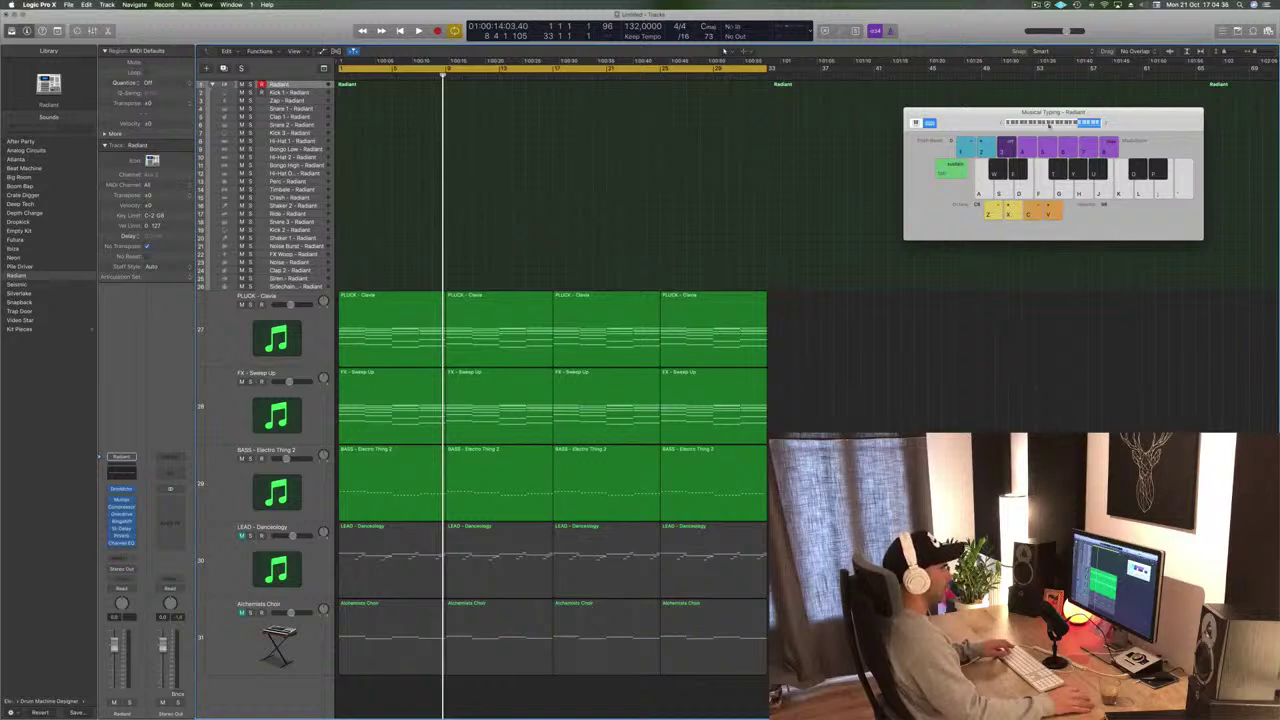
pyautogui.press('a')
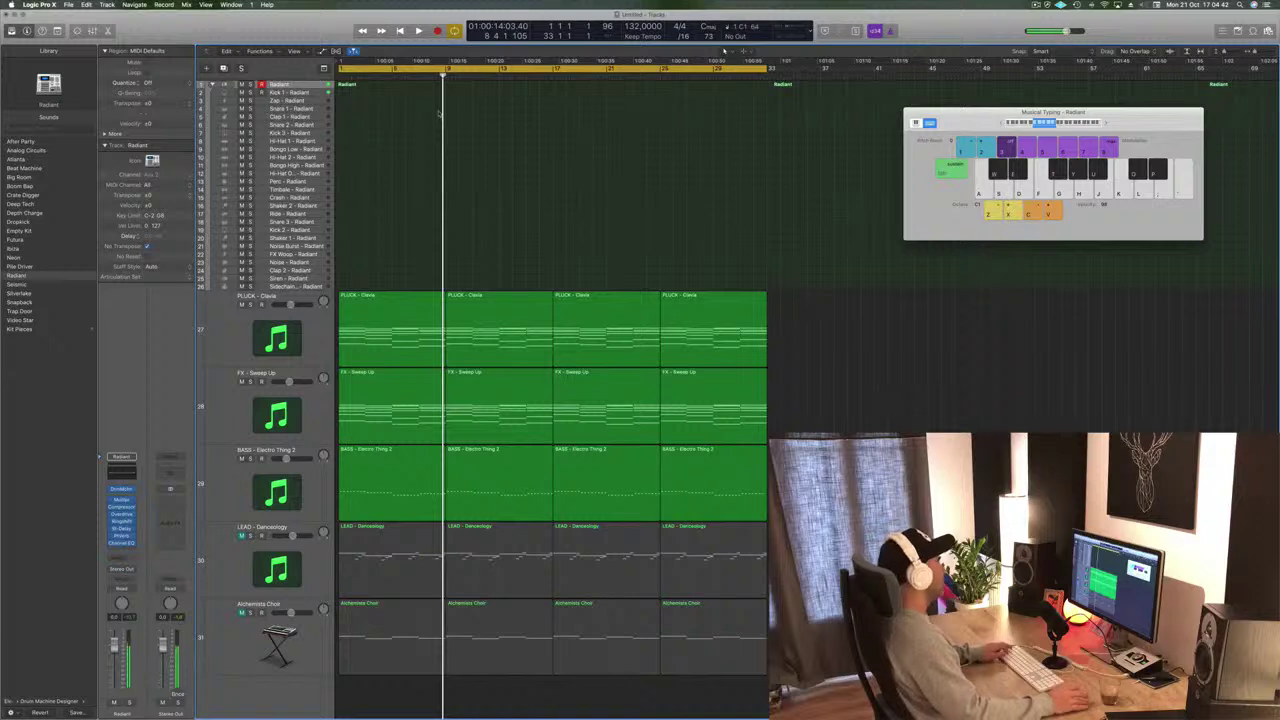
pyautogui.press('Down')
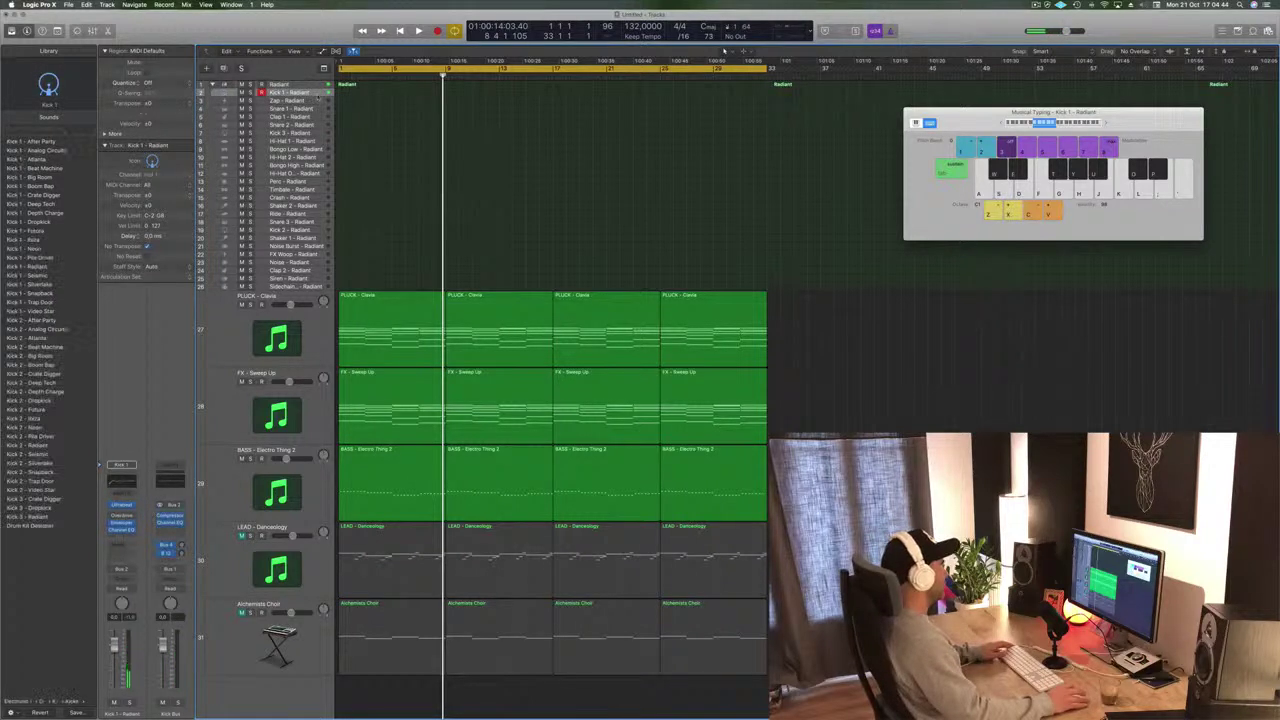
# Record a short kick pattern on the Kick 1 - Radiant track over the loop and move the recorded region to bar 1
pyautogui.press('r')
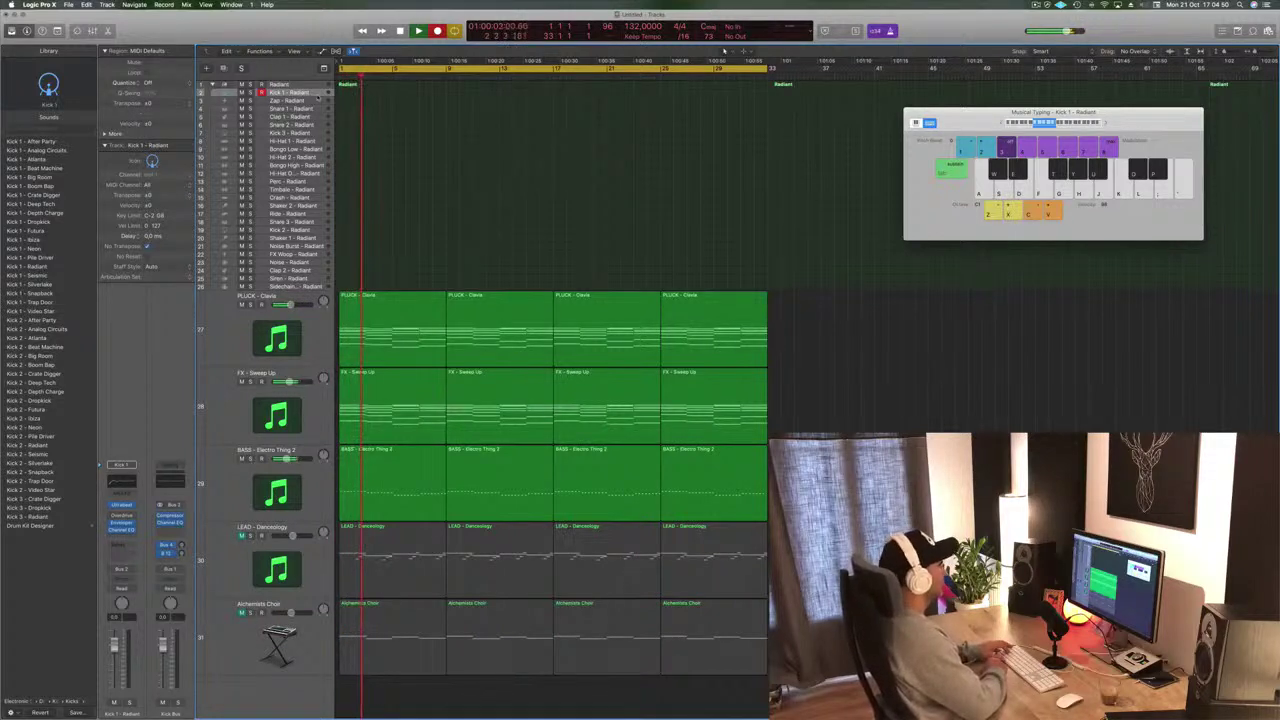
pyautogui.press('a')
pyautogui.press('a')
pyautogui.press('a')
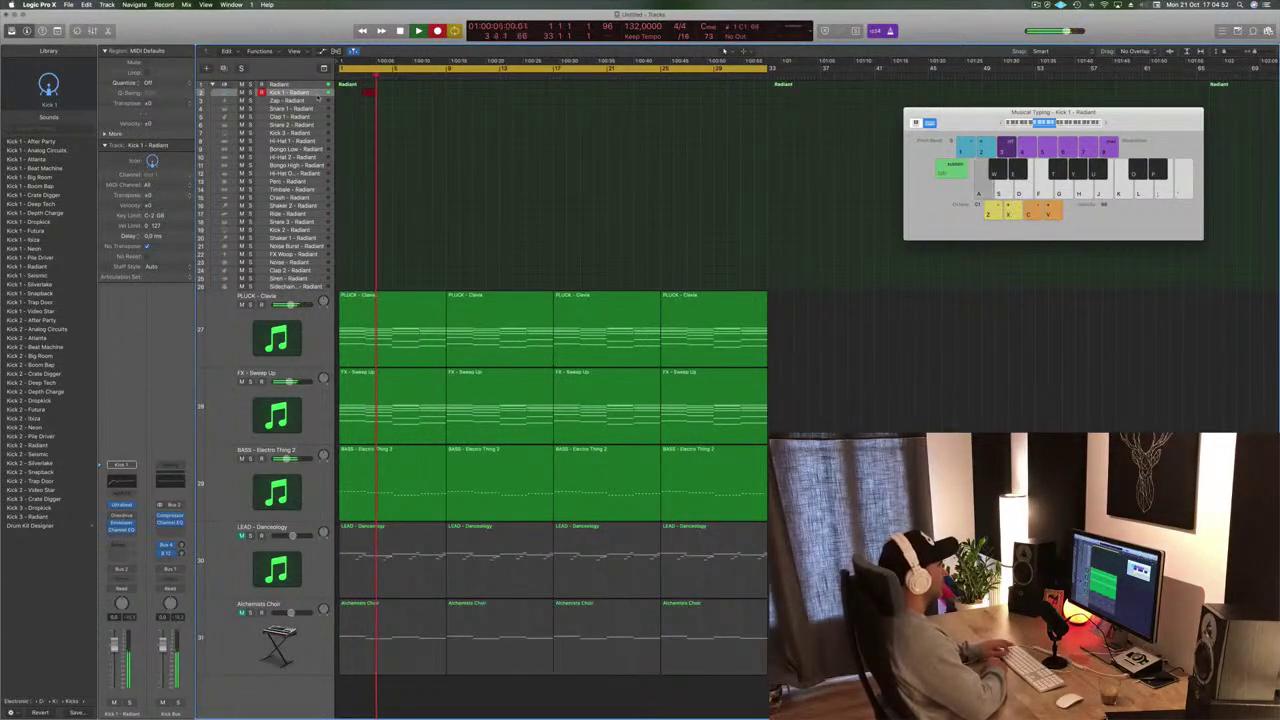
pyautogui.press('space')
pyautogui.moveTo(373, 93); pyautogui.dragTo(347, 94)
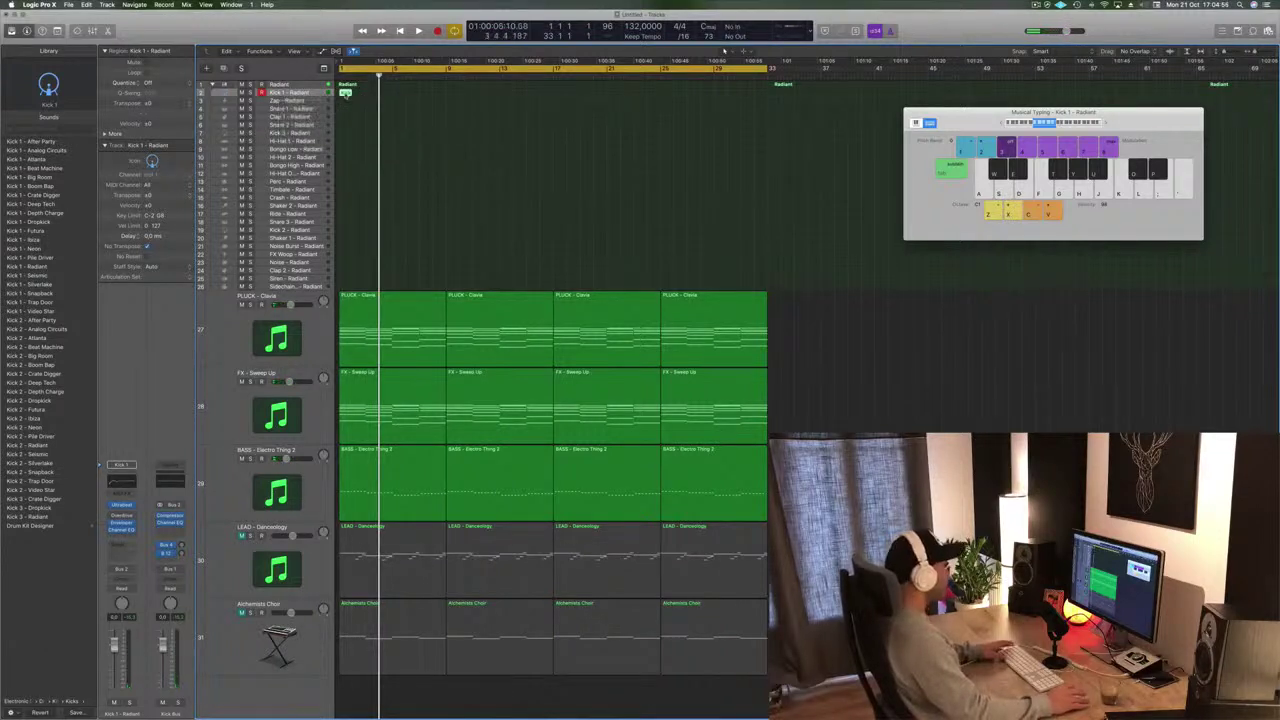
# Quantize all notes of the kick region to 1/16 Note in the Piano Roll and play it from the start
pyautogui.press('p')
pyautogui.press('super+a')
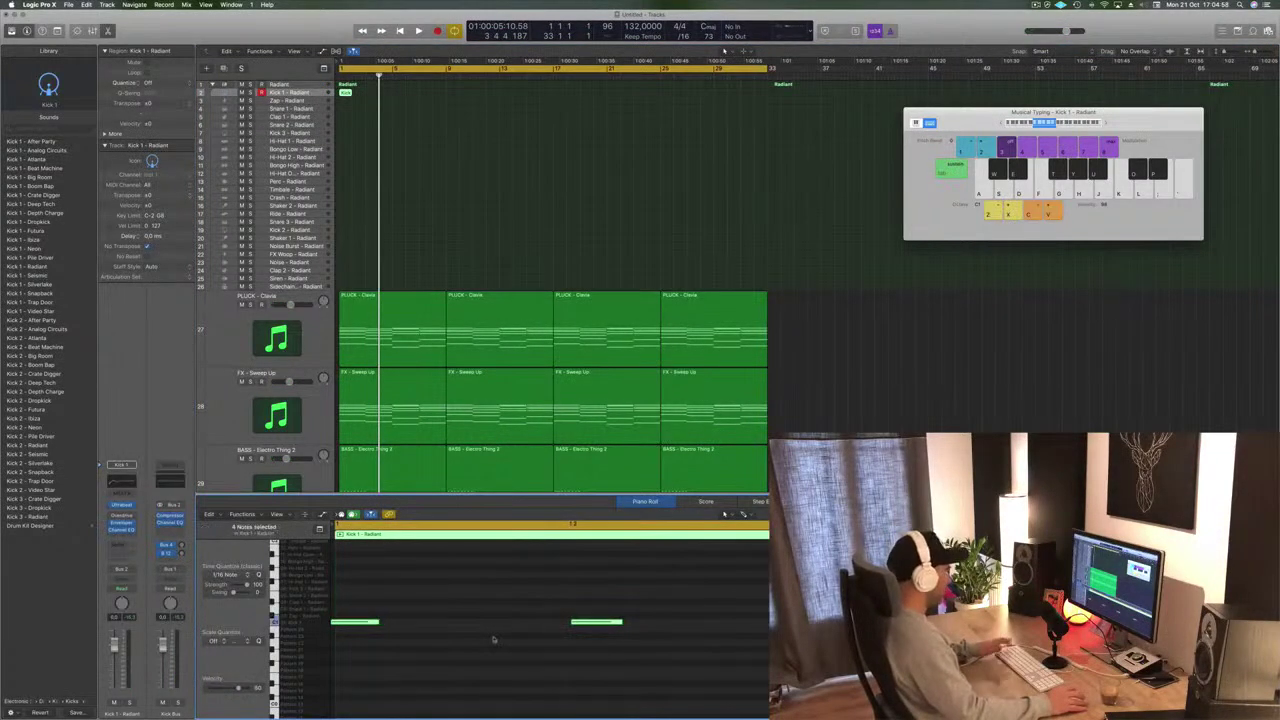
pyautogui.press('Return')
pyautogui.press('space')
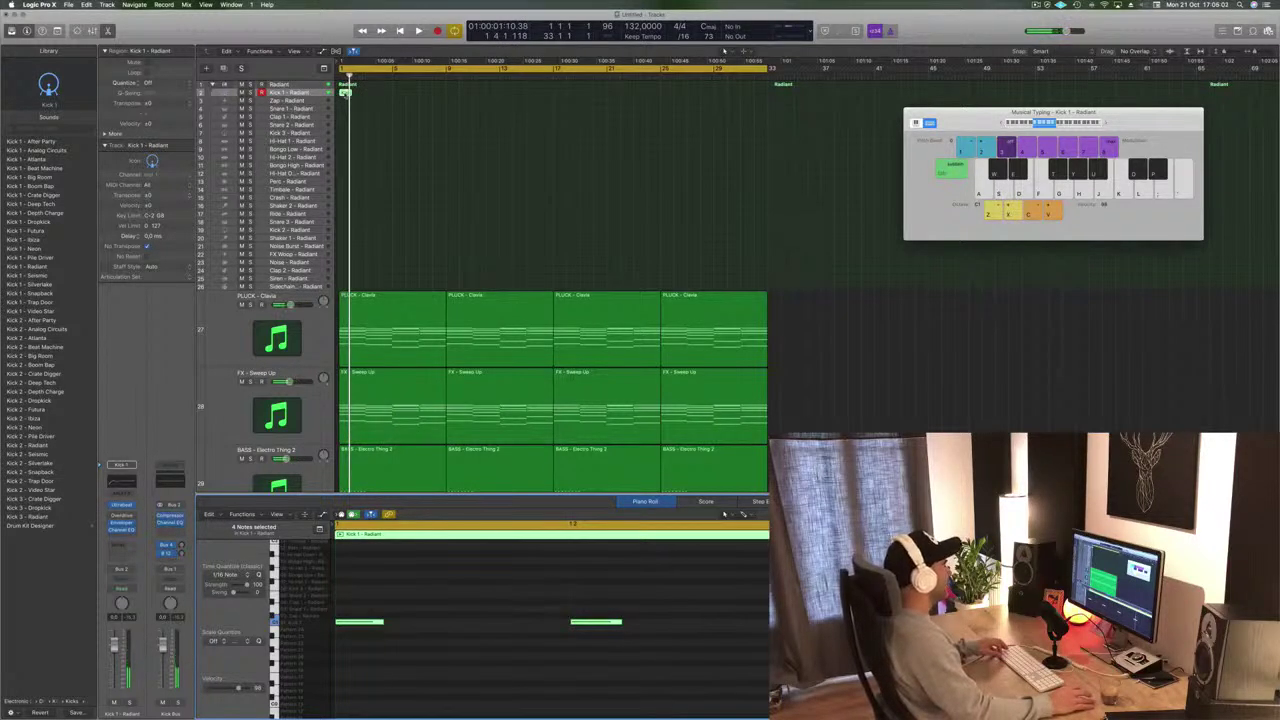
# Duplicate the one-bar kick region along the Kick 1 - Radiant track until it fills bars 1 to 16
pyautogui.hscroll(3, 345, 94)
pyautogui.hscroll(2, 347, 94)
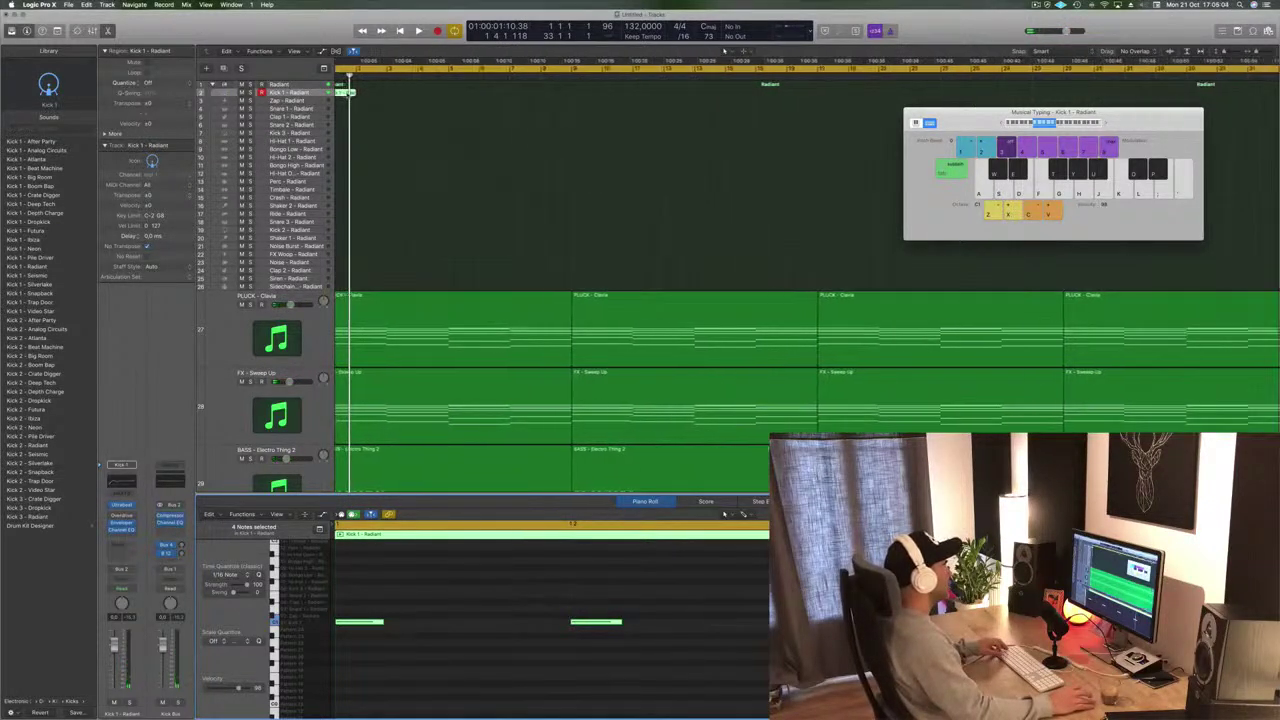
pyautogui.hscroll(-4, 347, 94)
pyautogui.moveTo(347, 94); pyautogui.dragTo(457, 94)
pyautogui.press('super+Left')
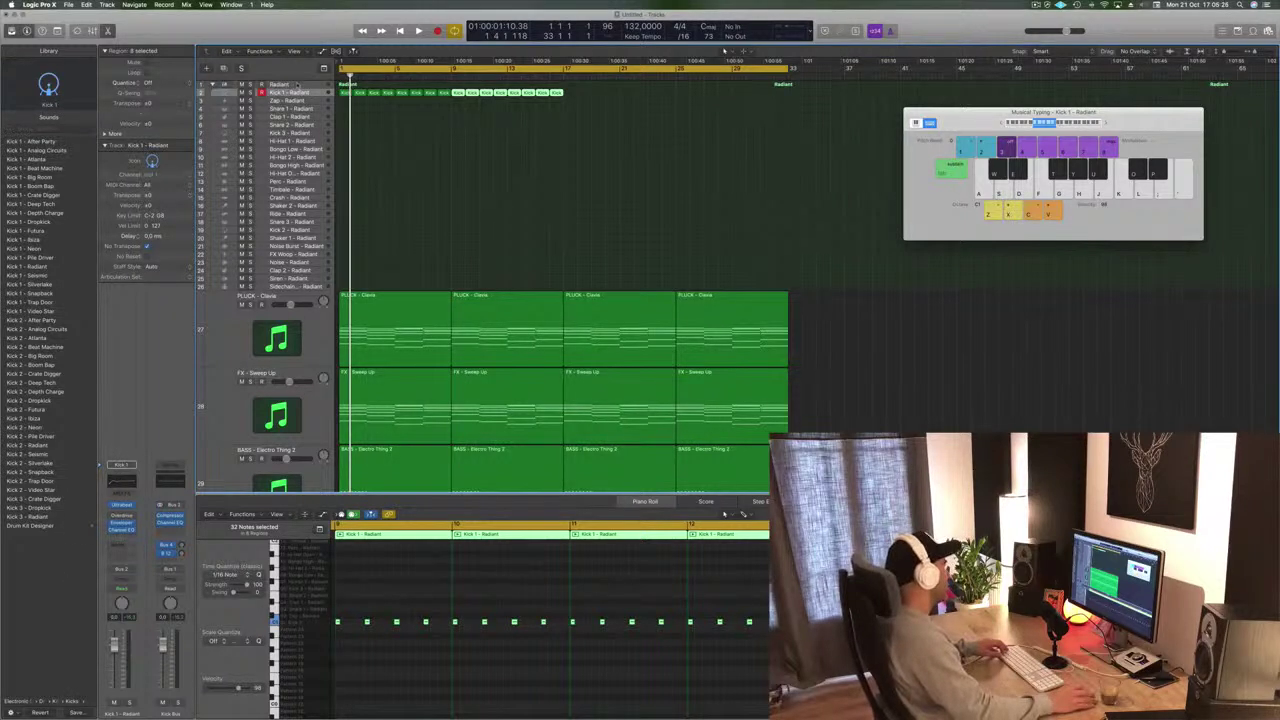
# Open Drum Machine Designer for the Radiant kit and shorten the cycle range to end at bar 17
pyautogui.click(290, 84)
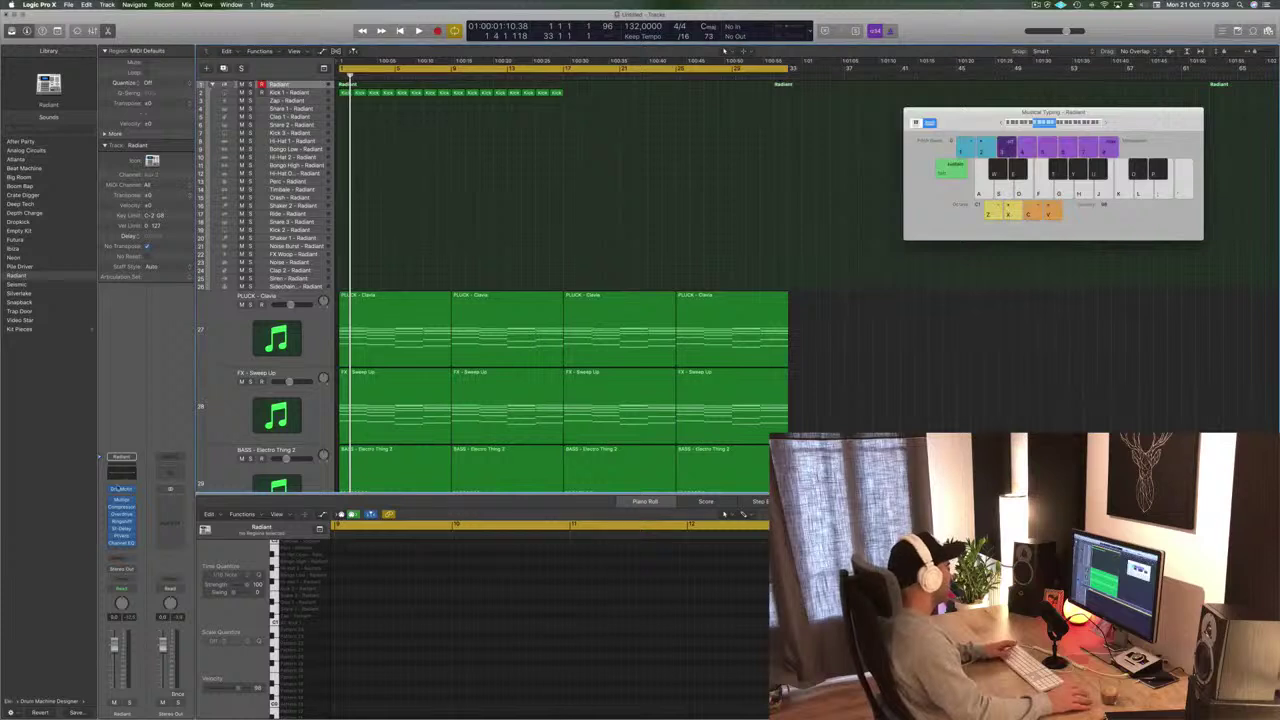
pyautogui.click(119, 490)
pyautogui.moveTo(912, 89); pyautogui.dragTo(928, 80)
pyautogui.click(749, 70)
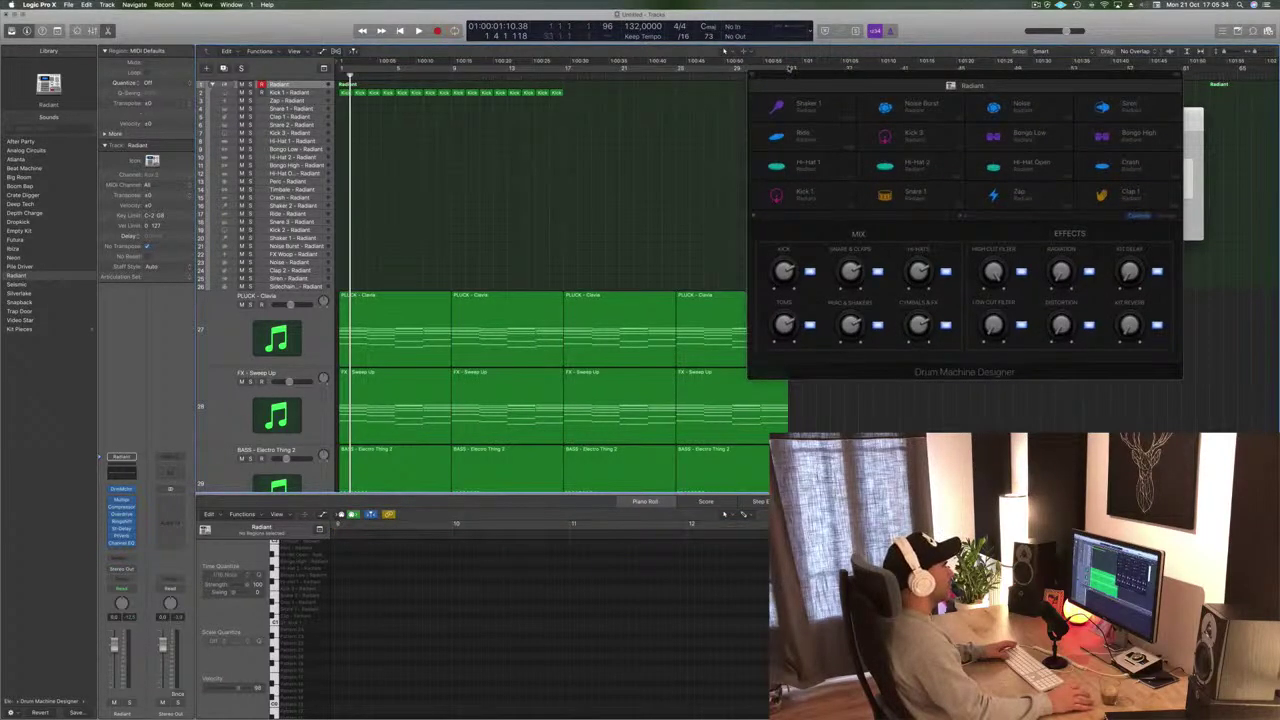
pyautogui.click(786, 68)
pyautogui.moveTo(790, 68); pyautogui.dragTo(563, 95)
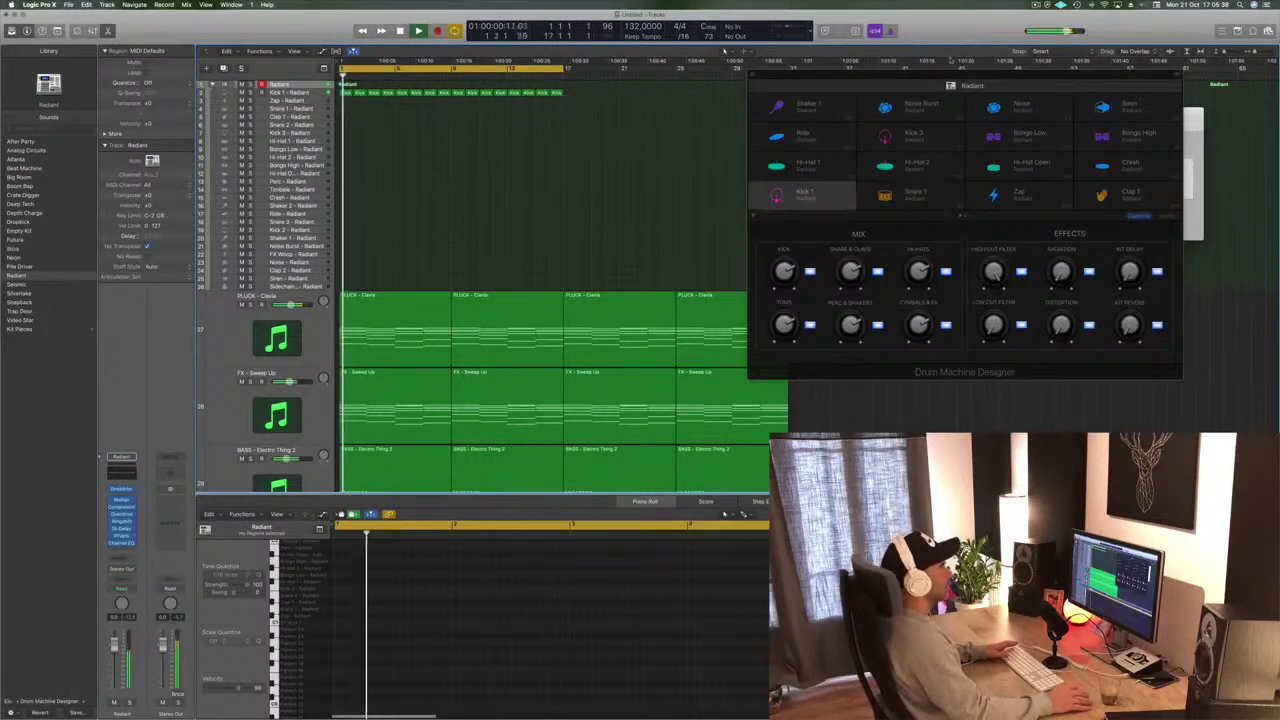
# Examine the Kick 1 pad's sound controls in Drum Machine Designer while playing the loop
pyautogui.moveTo(981, 78); pyautogui.dragTo(875, 66)
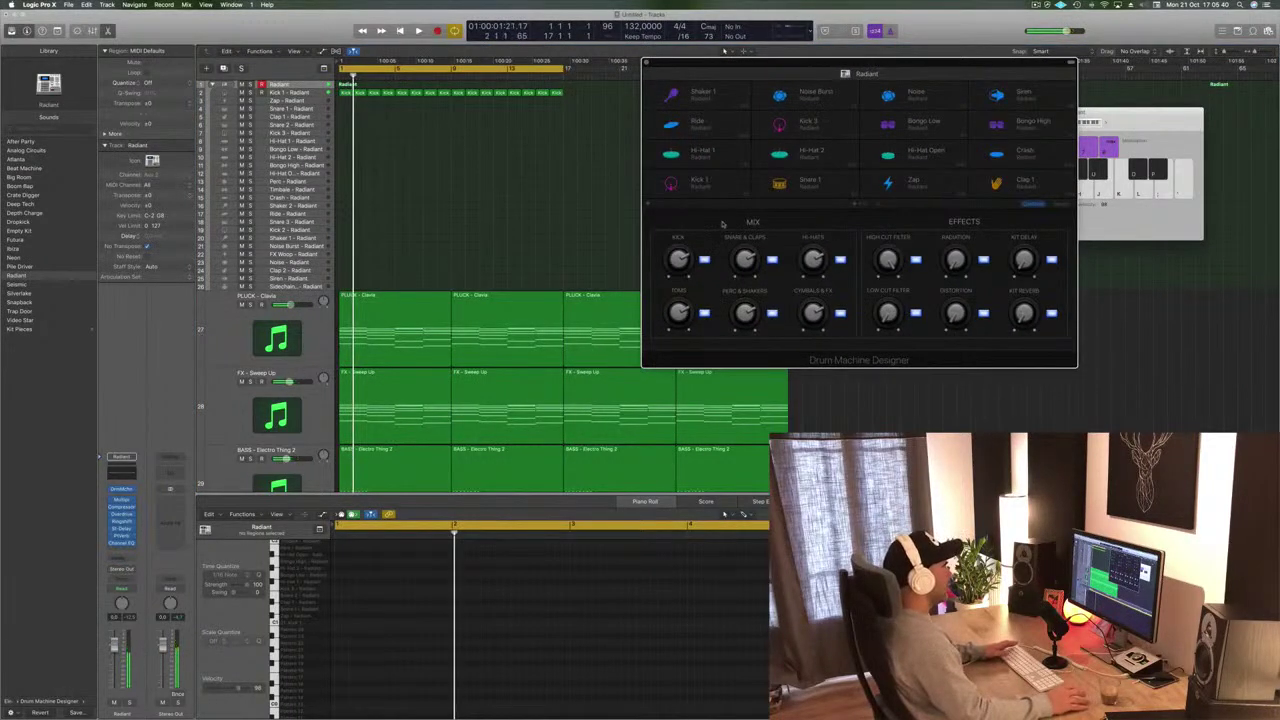
pyautogui.click(705, 183)
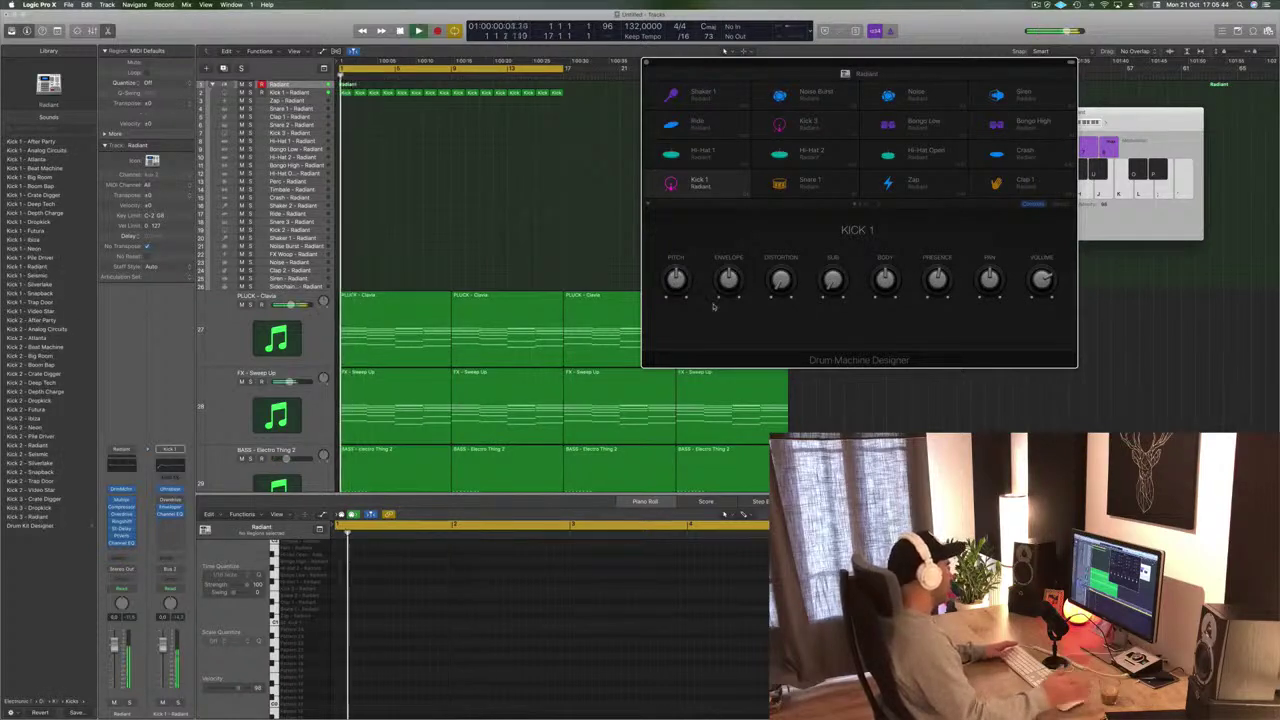
pyautogui.press('Return')
pyautogui.click(289, 92)
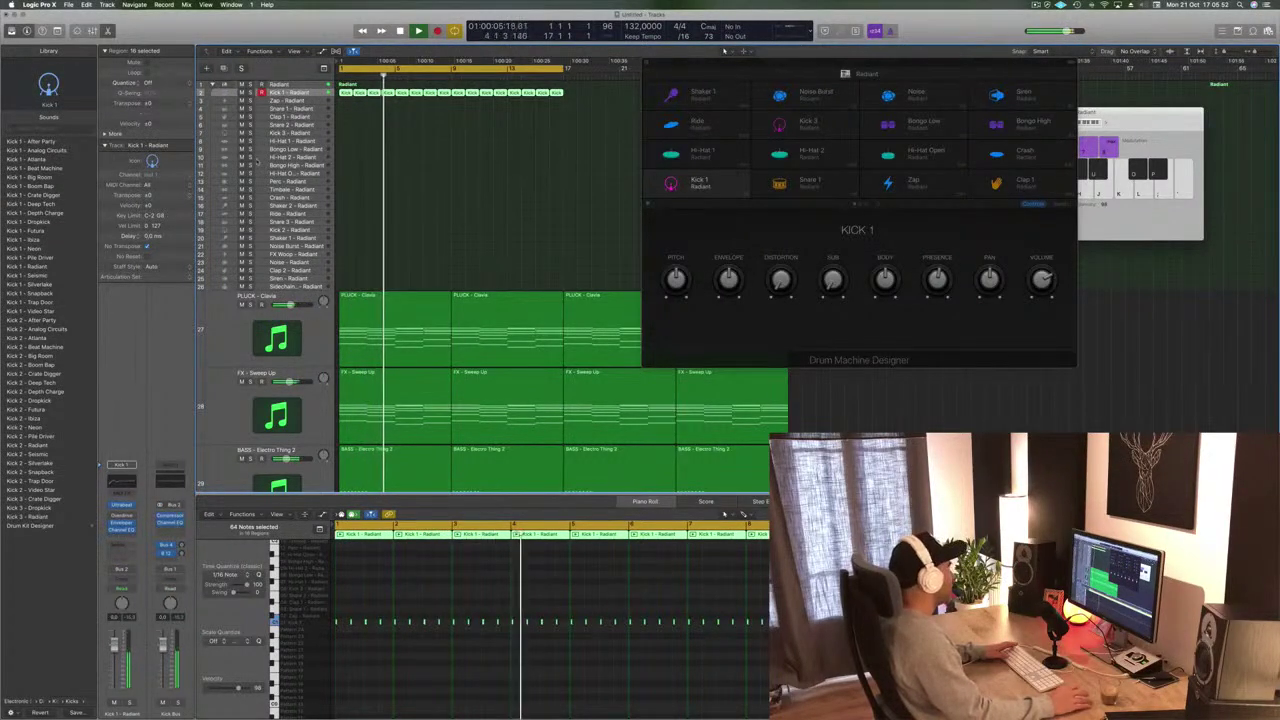
pyautogui.press('space')
pyautogui.click(704, 189)
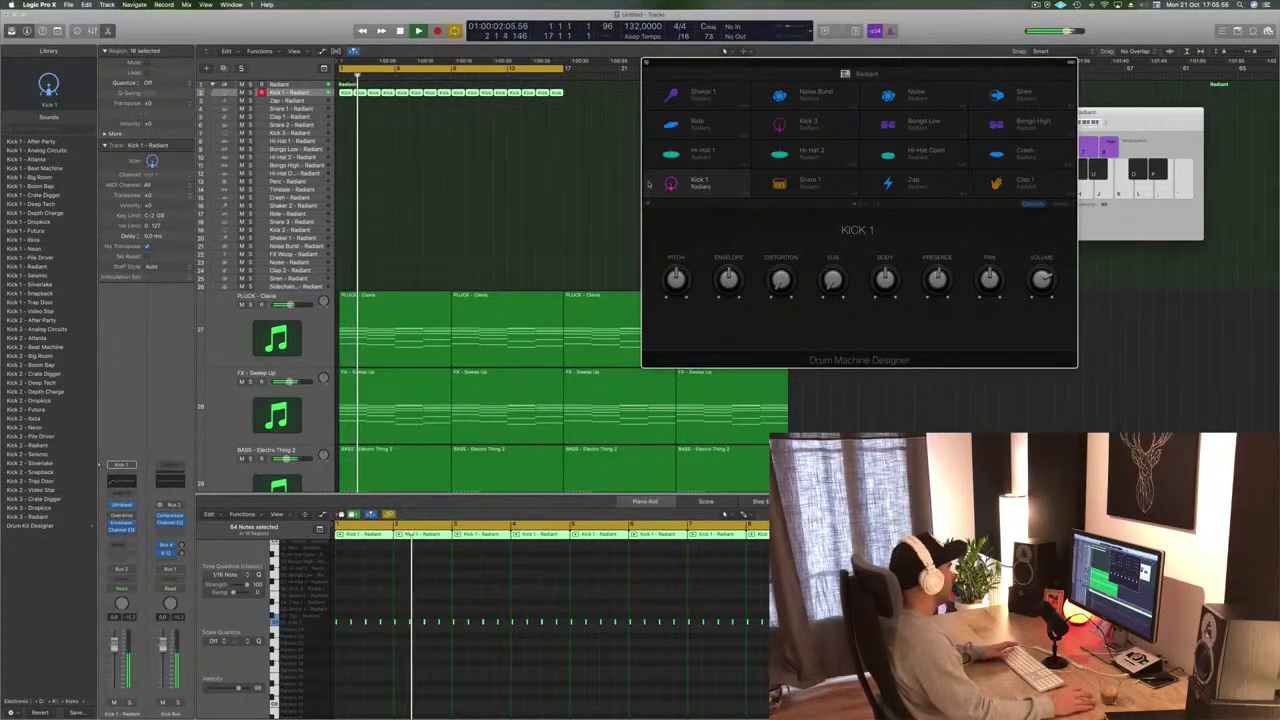
pyautogui.click(388, 83)
pyautogui.press('space')
pyautogui.press('Down')
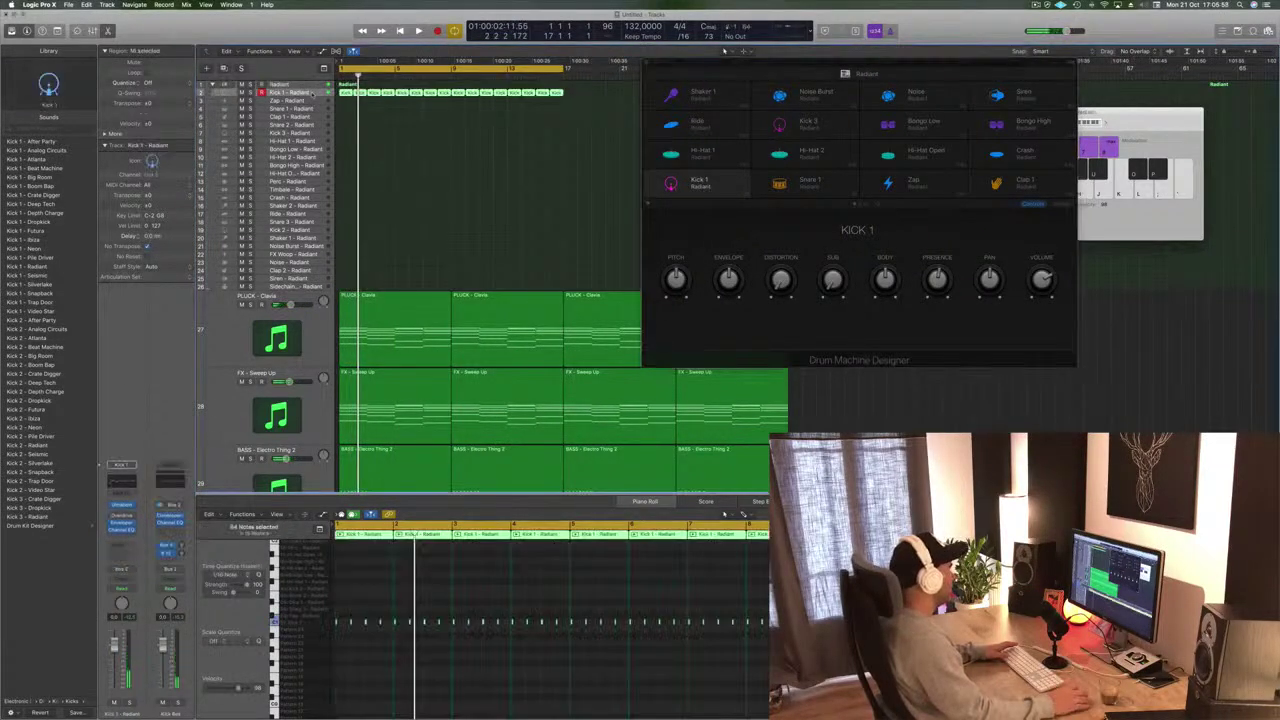
pyautogui.press('space')
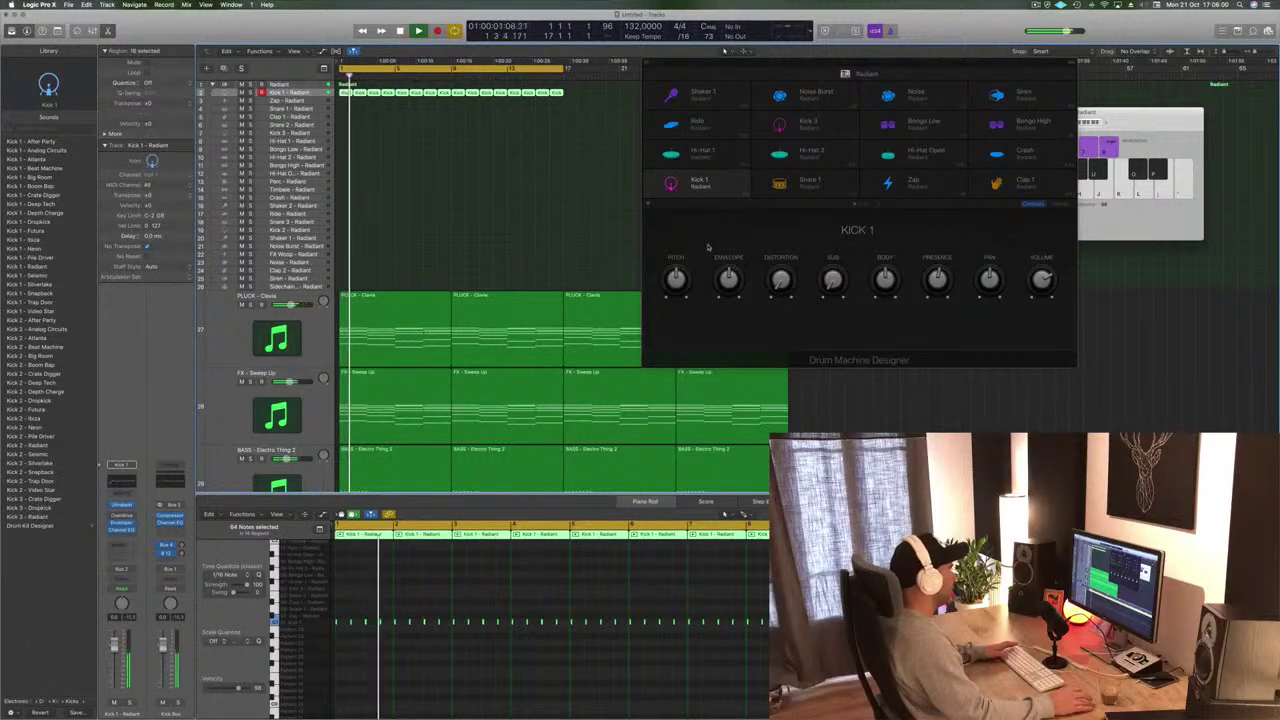
# Look through the kit's other drum pads, stop playback and close Drum Machine Designer
pyautogui.click(877, 206)
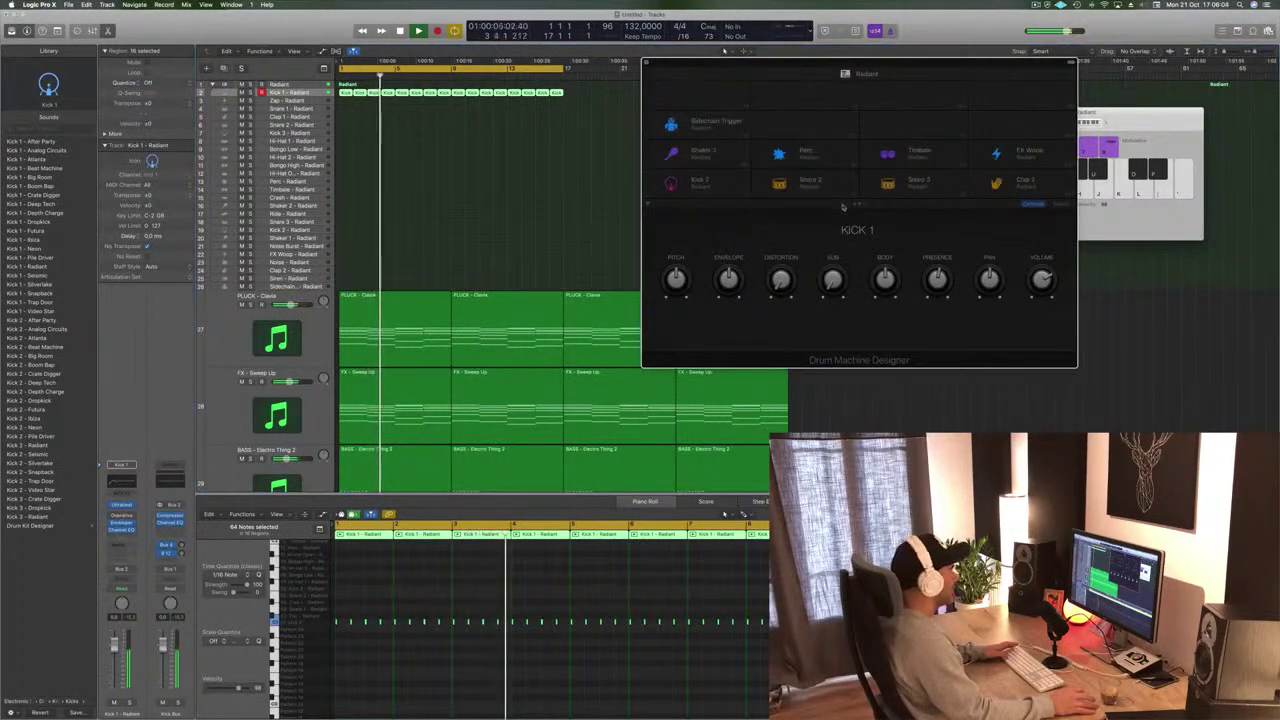
pyautogui.click(842, 205)
pyautogui.press('space')
pyautogui.click(647, 63)
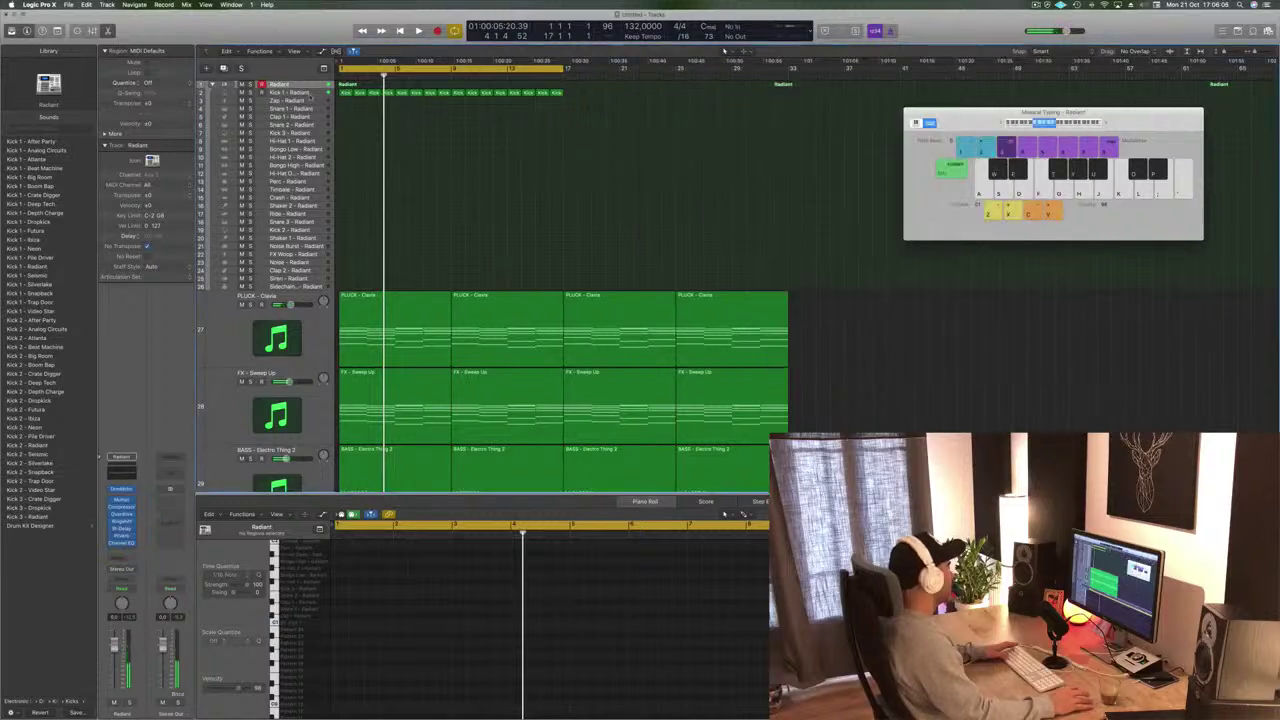
# Enlarge the height of the main Radiant track to reveal its volume slider and play the loop
pyautogui.click(312, 86)
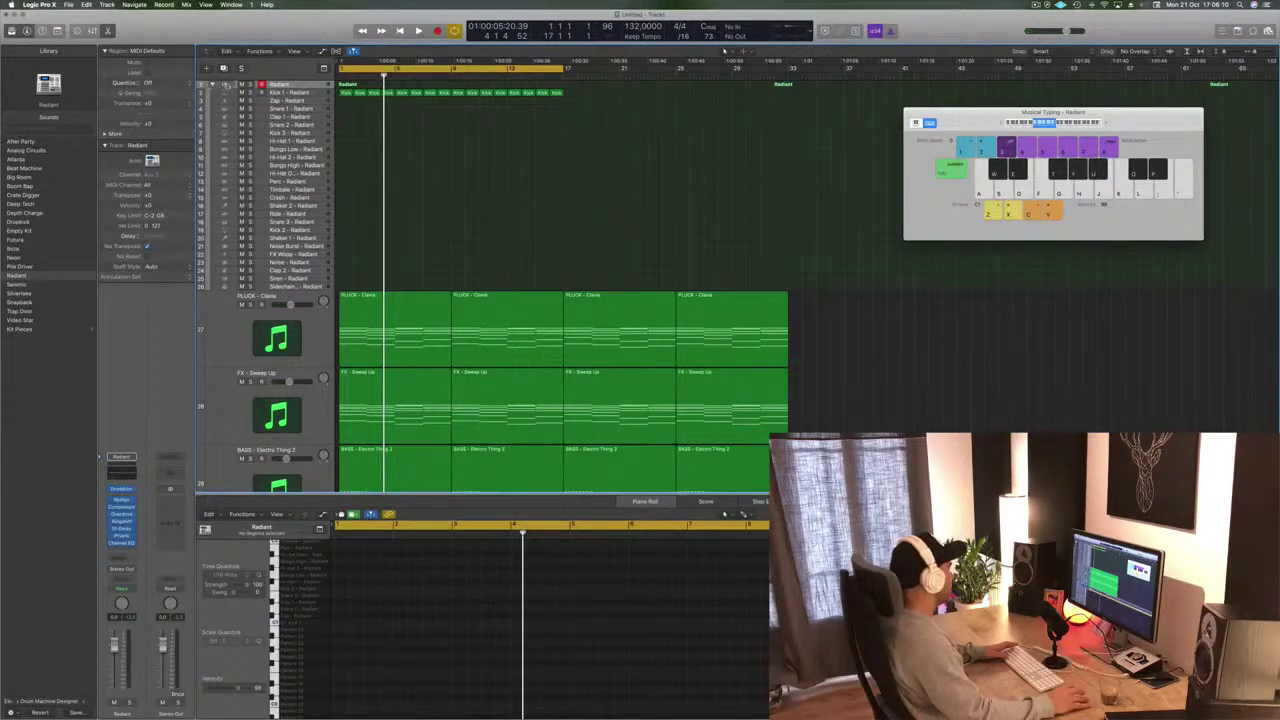
pyautogui.moveTo(227, 87); pyautogui.dragTo(227, 134)
pyautogui.press('space')
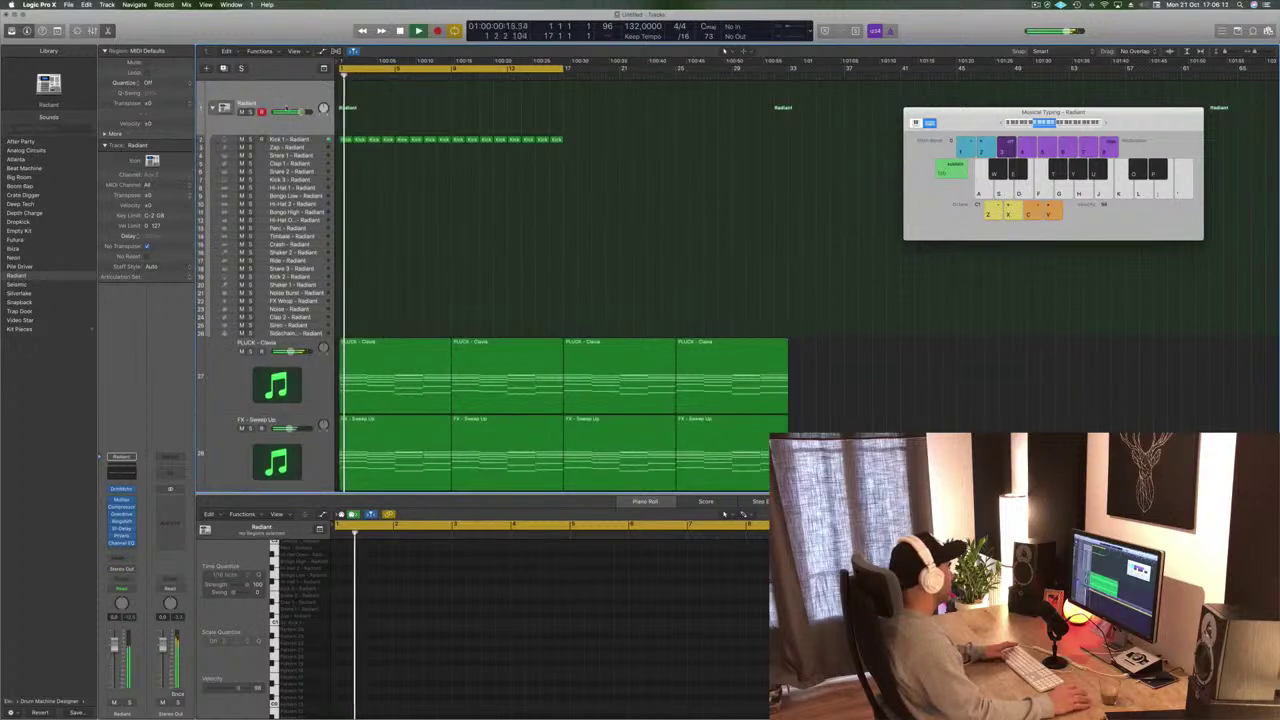
# Select the Kick 1 - Radiant track, play the loop from the start and raise the kick's volume to 3.3 dB
pyautogui.click(312, 140)
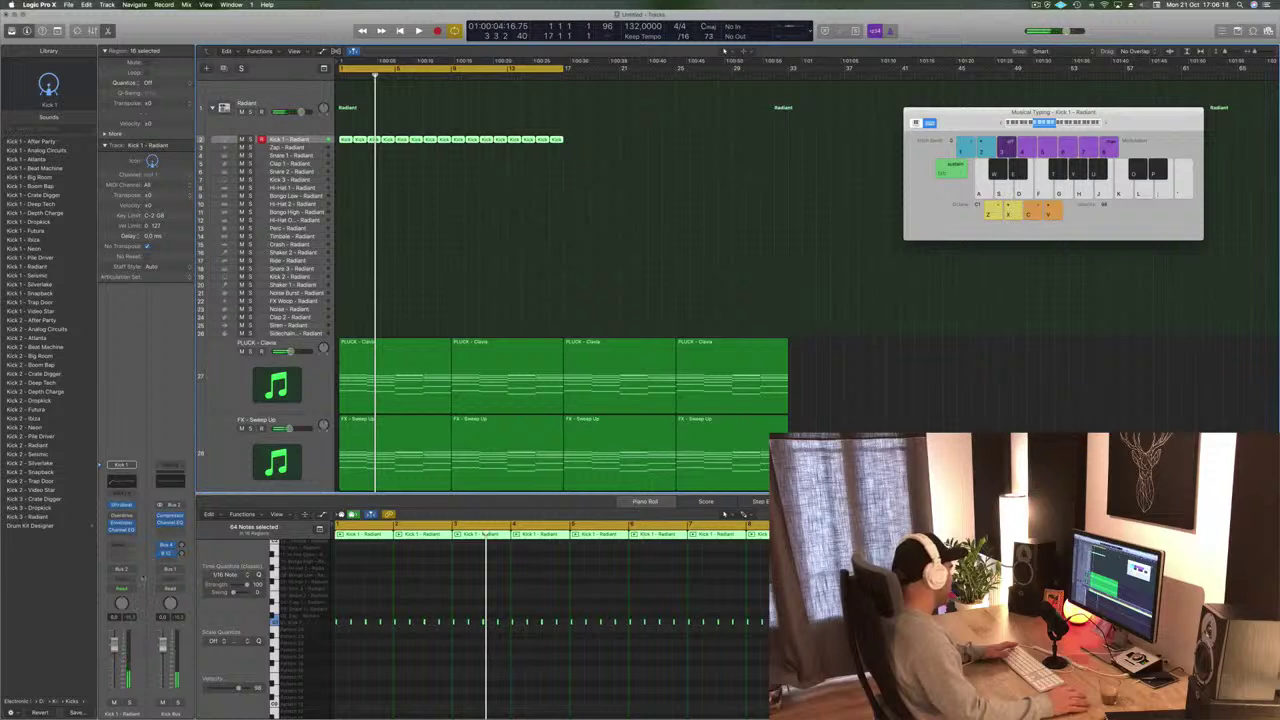
pyautogui.press('Return')
pyautogui.press('space')
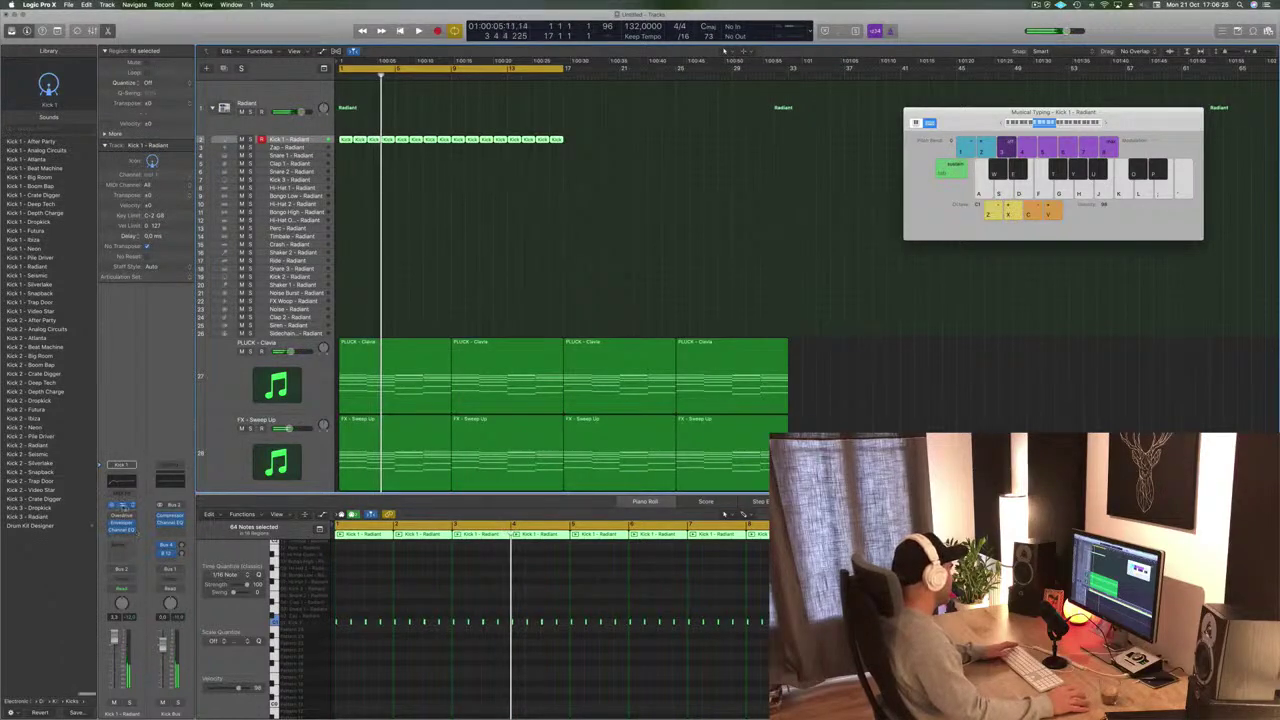
# Open the Kick 1 track's Ultrabeat instrument, select the Kick 1 voice and listen to it in the loop
pyautogui.click(122, 506)
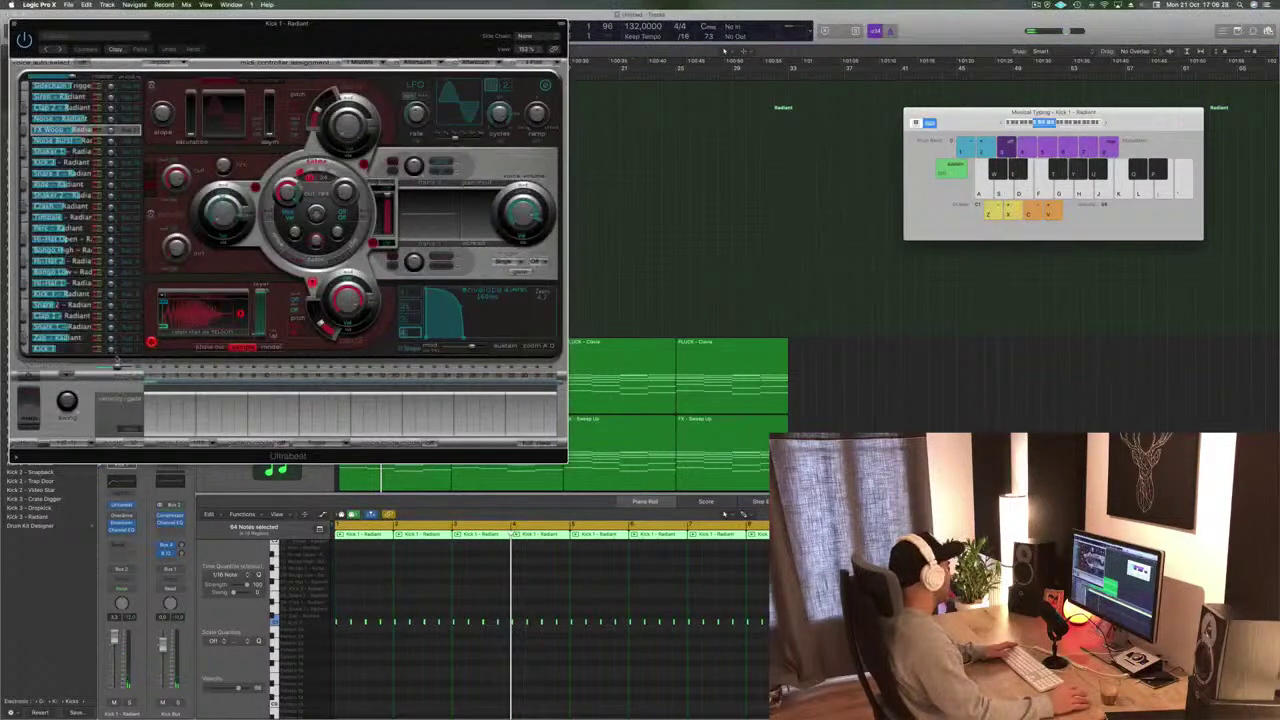
pyautogui.moveTo(444, 37); pyautogui.dragTo(870, 77)
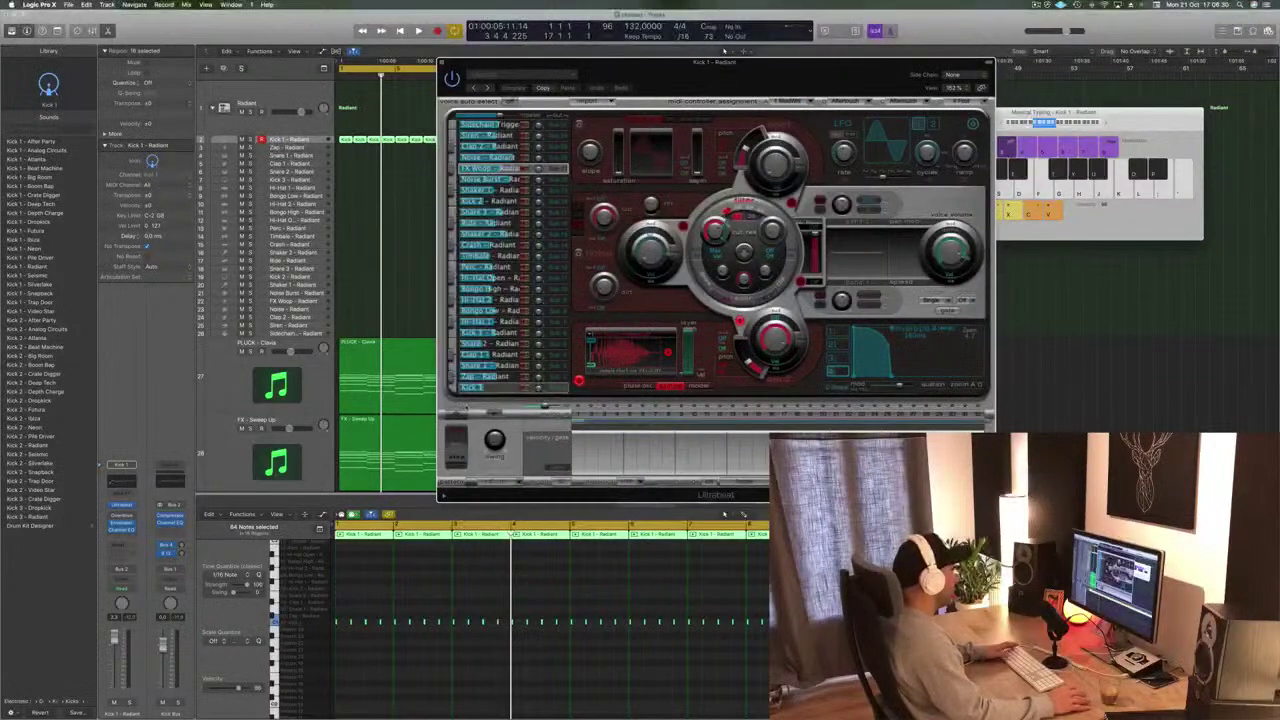
pyautogui.press('space')
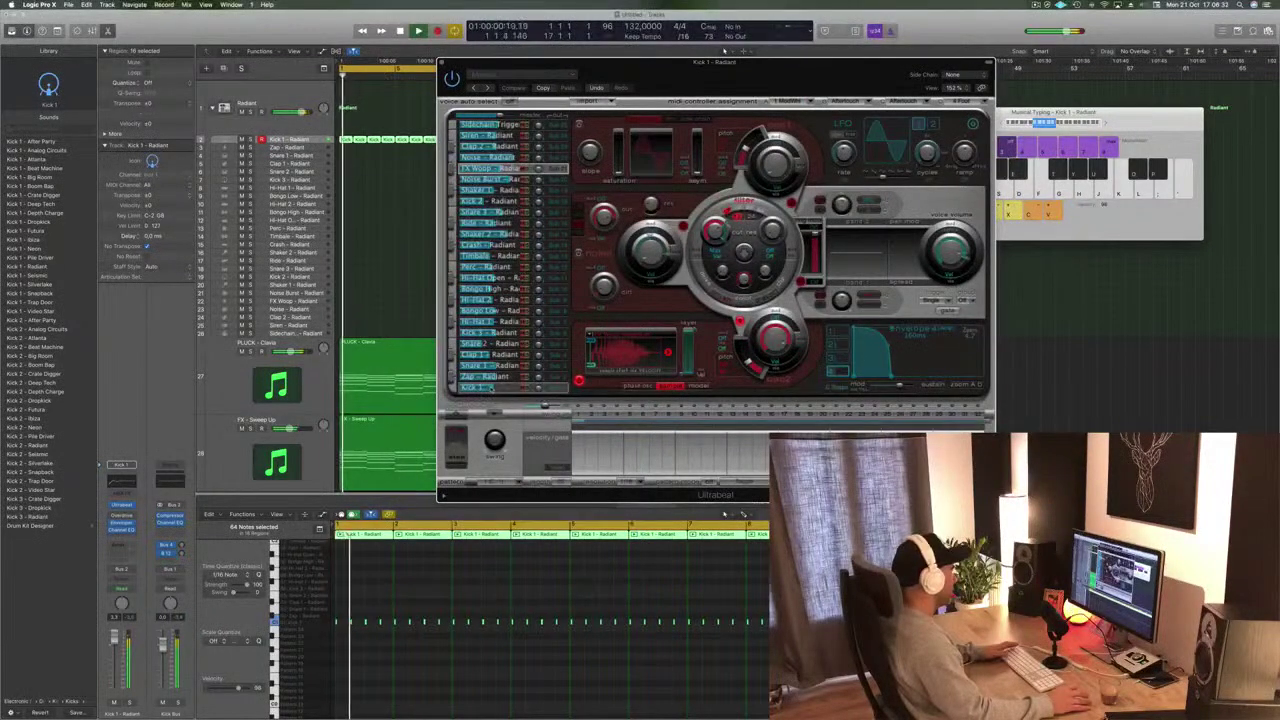
# Lower the Kick 1 - Radiant track's volume to about -3.8 dB and check the balance by playing the loop
pyautogui.moveTo(114, 636); pyautogui.dragTo(114, 641)
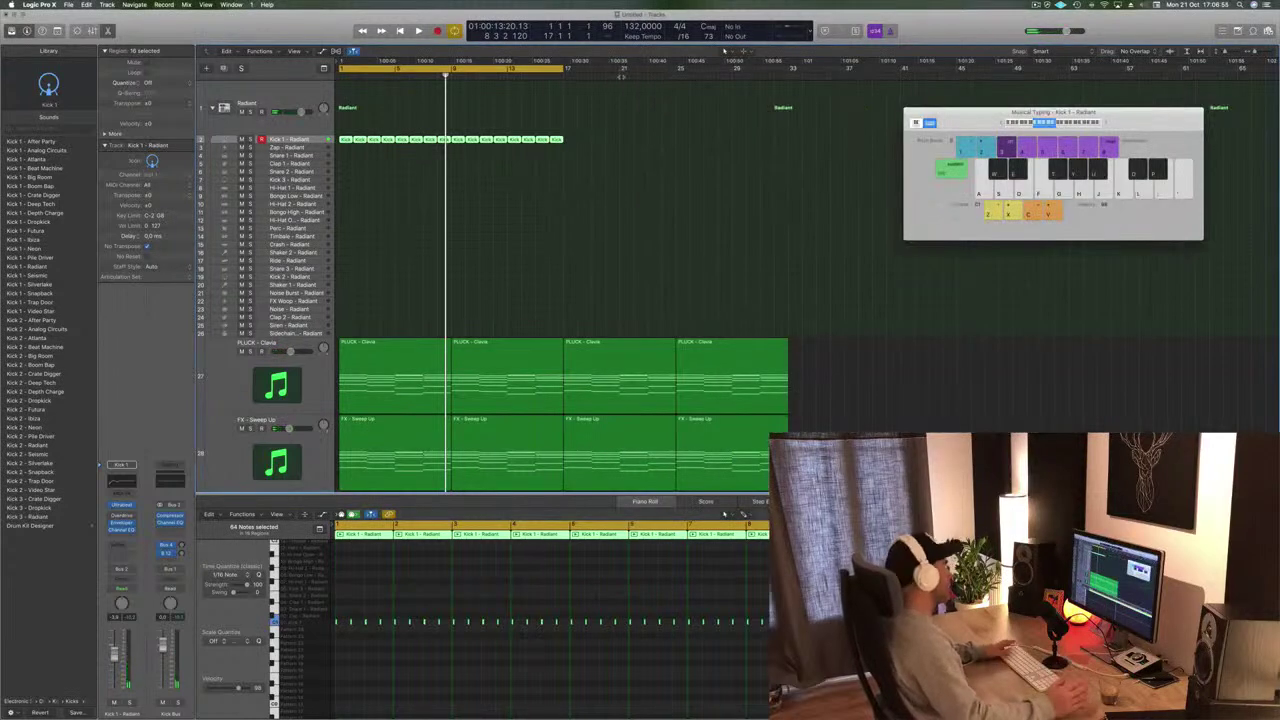
pyautogui.press('space')
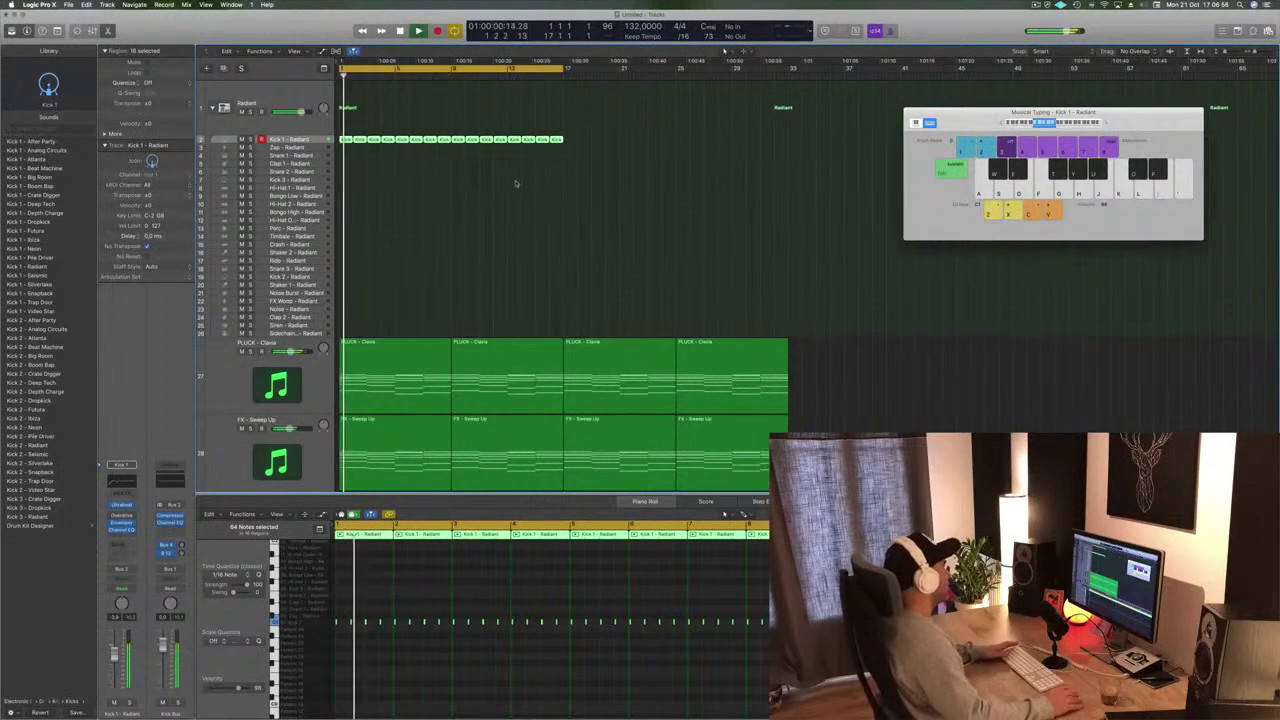
pyautogui.click(516, 183)
pyautogui.click(315, 141)
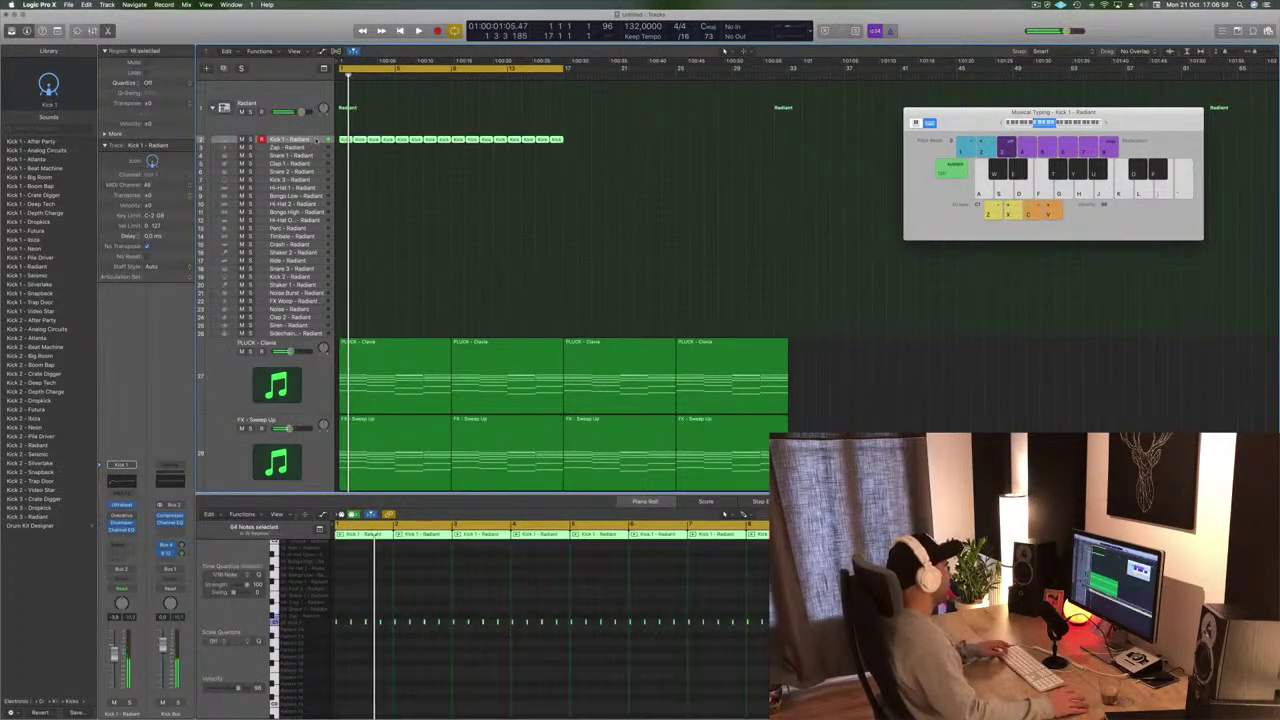
# Copy the first Kick 1 region onto the Snare 1 - Radiant track at bar 1
pyautogui.click(345, 171)
pyautogui.click(344, 141)
pyautogui.moveTo(344, 140); pyautogui.dragTo(347, 157)
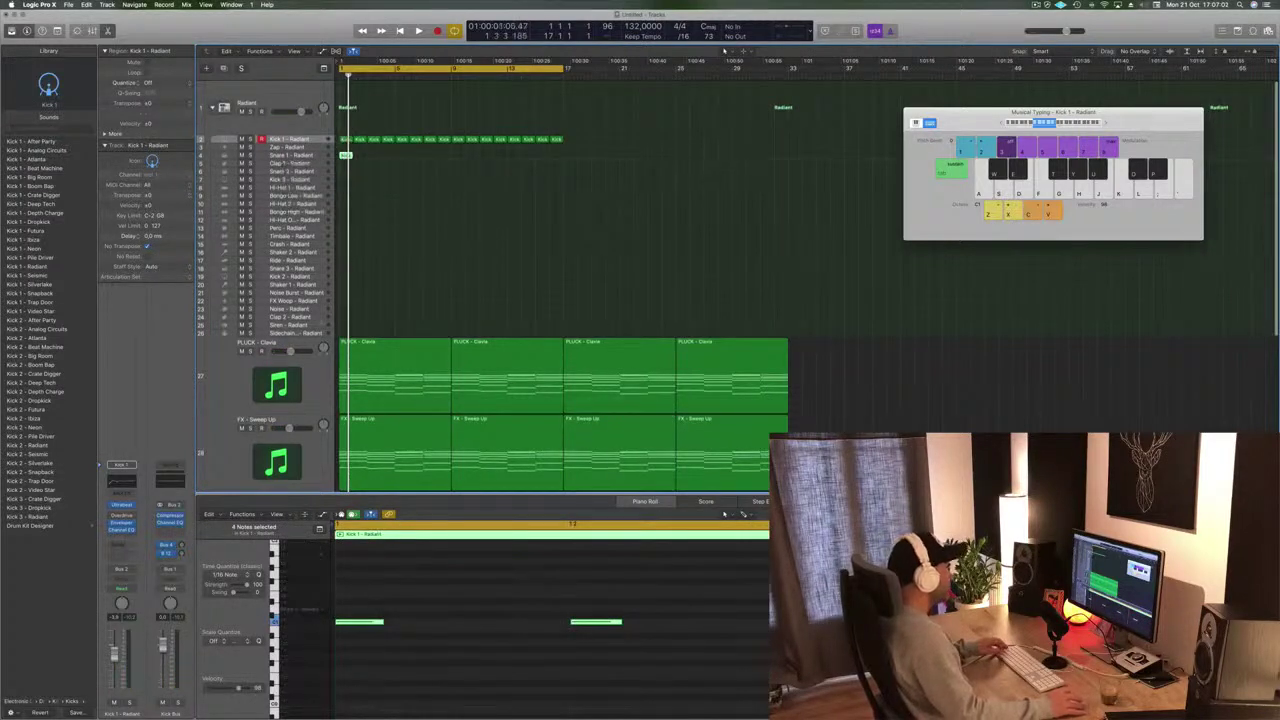
# Transpose the four copied notes up to the Snare 1 pitch, delete every second one and listen to the result
pyautogui.hscroll(-3, 440, 570)
pyautogui.moveTo(353, 604); pyautogui.dragTo(800, 679)
pyautogui.moveTo(360, 627); pyautogui.dragTo(430, 631)
pyautogui.hotkey('alt', 'Up')
pyautogui.hotkey('alt', 'Up')
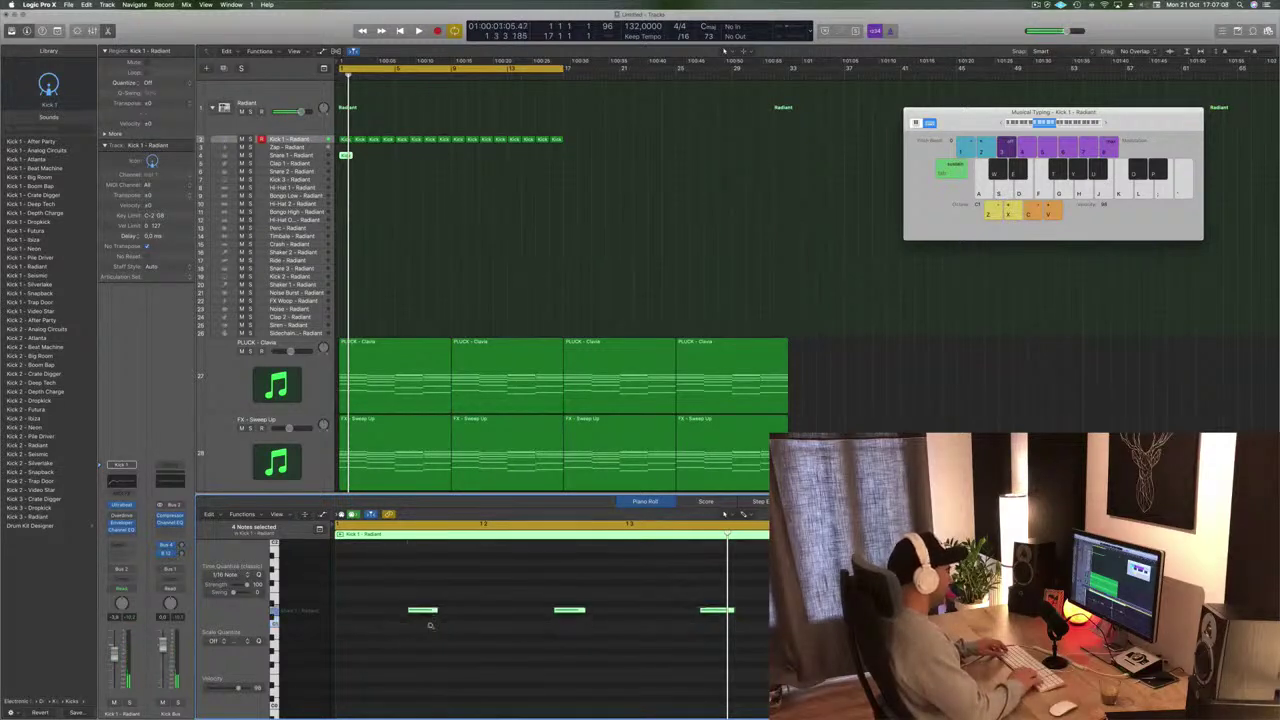
pyautogui.moveTo(548, 580); pyautogui.dragTo(583, 622)
pyautogui.press('BackSpace')
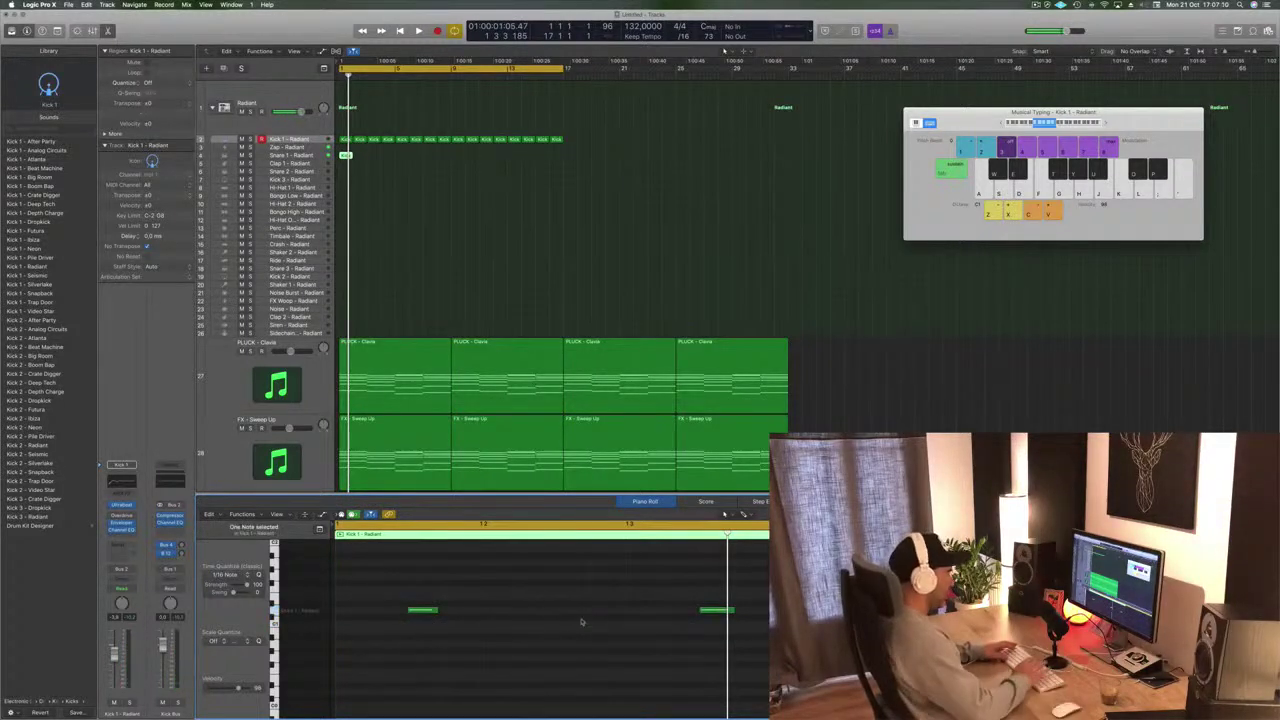
pyautogui.press('space')
pyautogui.press('space')
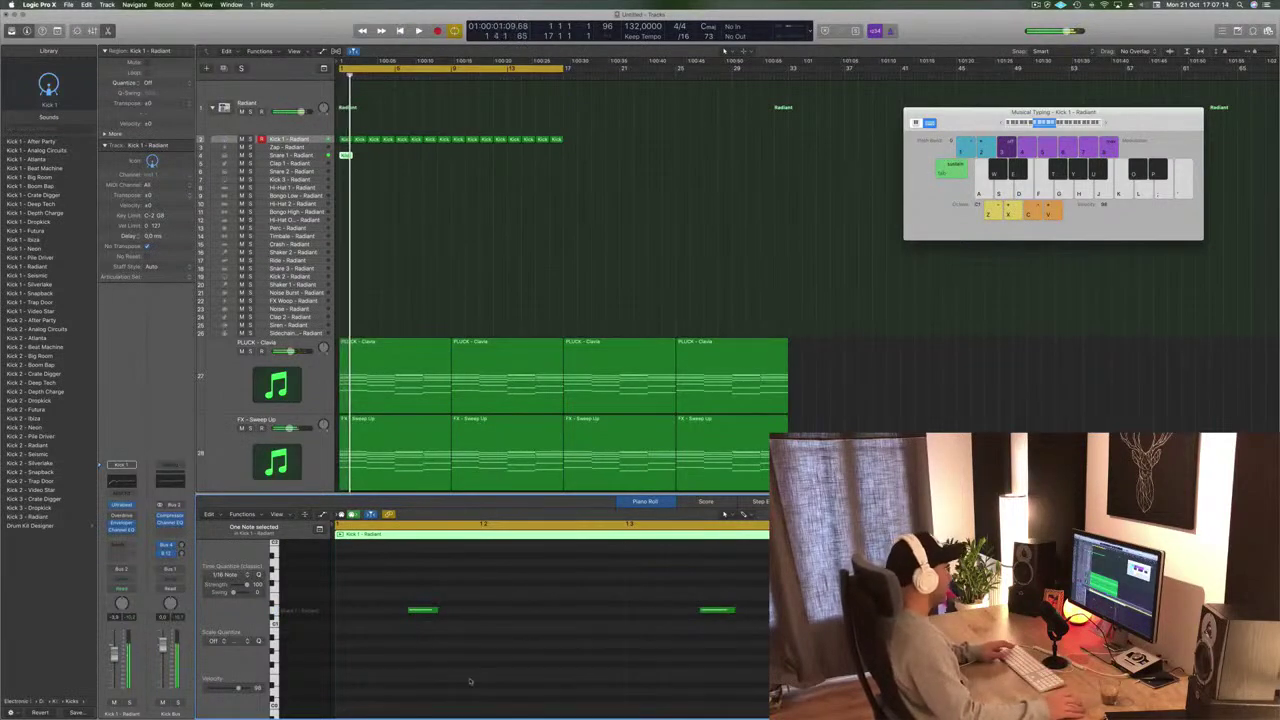
# Shift the two remaining snare notes half a beat later onto beats 2 and 4, and repeat the region through bar 16
pyautogui.moveTo(418, 576); pyautogui.dragTo(752, 656)
pyautogui.moveTo(426, 610); pyautogui.dragTo(499, 611)
pyautogui.press('space')
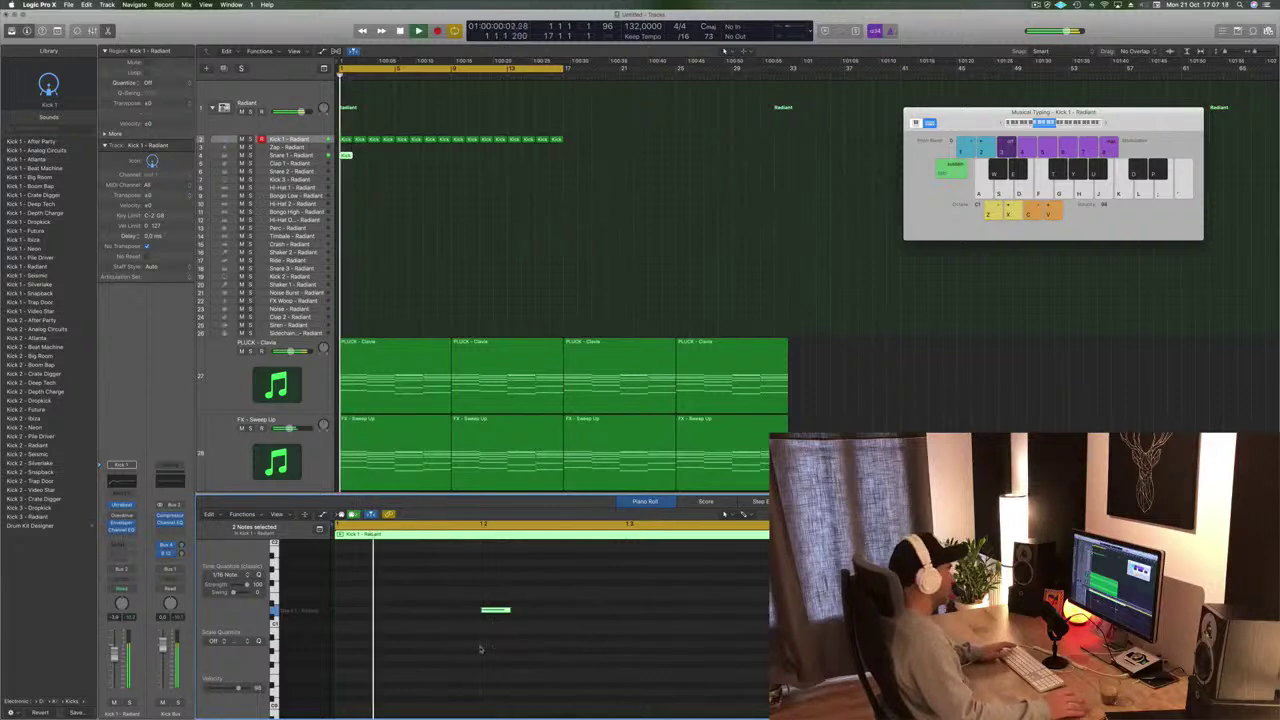
pyautogui.moveTo(345, 155); pyautogui.dragTo(457, 157)
pyautogui.press('super+z')
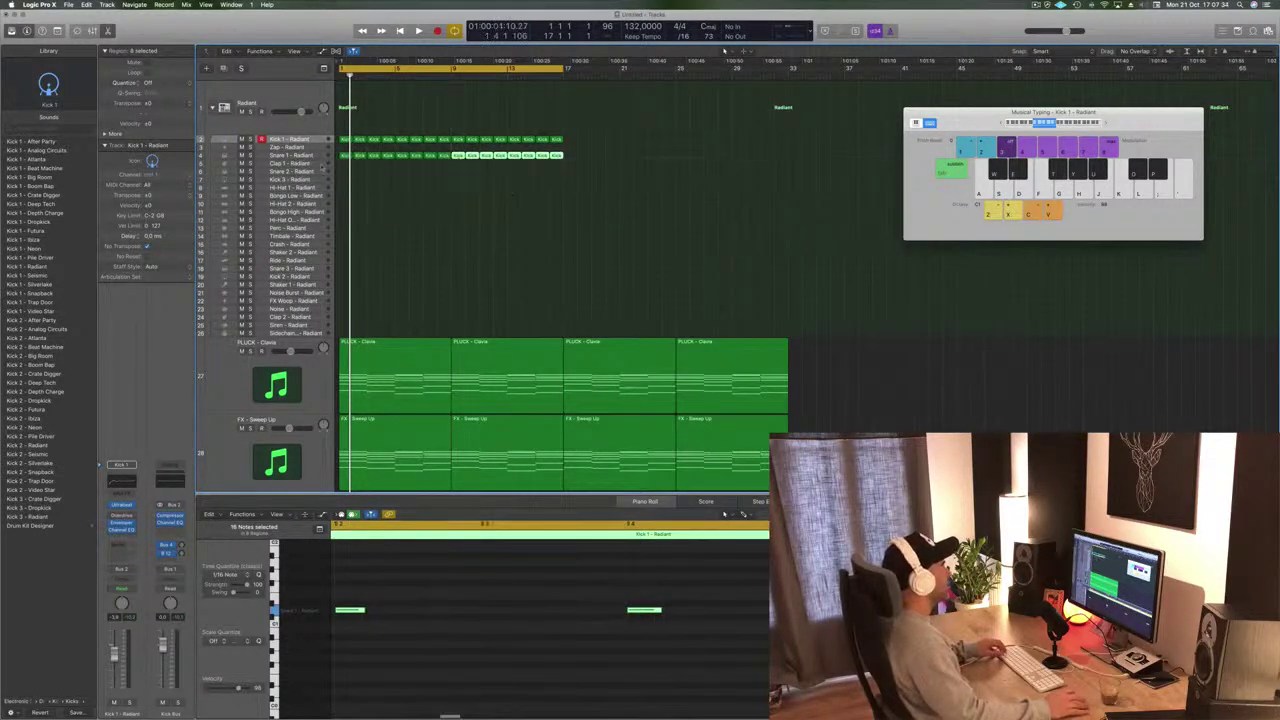
# Copy the first Snare 1 region to the Hi-Hat 1 - Radiant track and transpose its two notes up to the hi-hat pitch
pyautogui.click(344, 156)
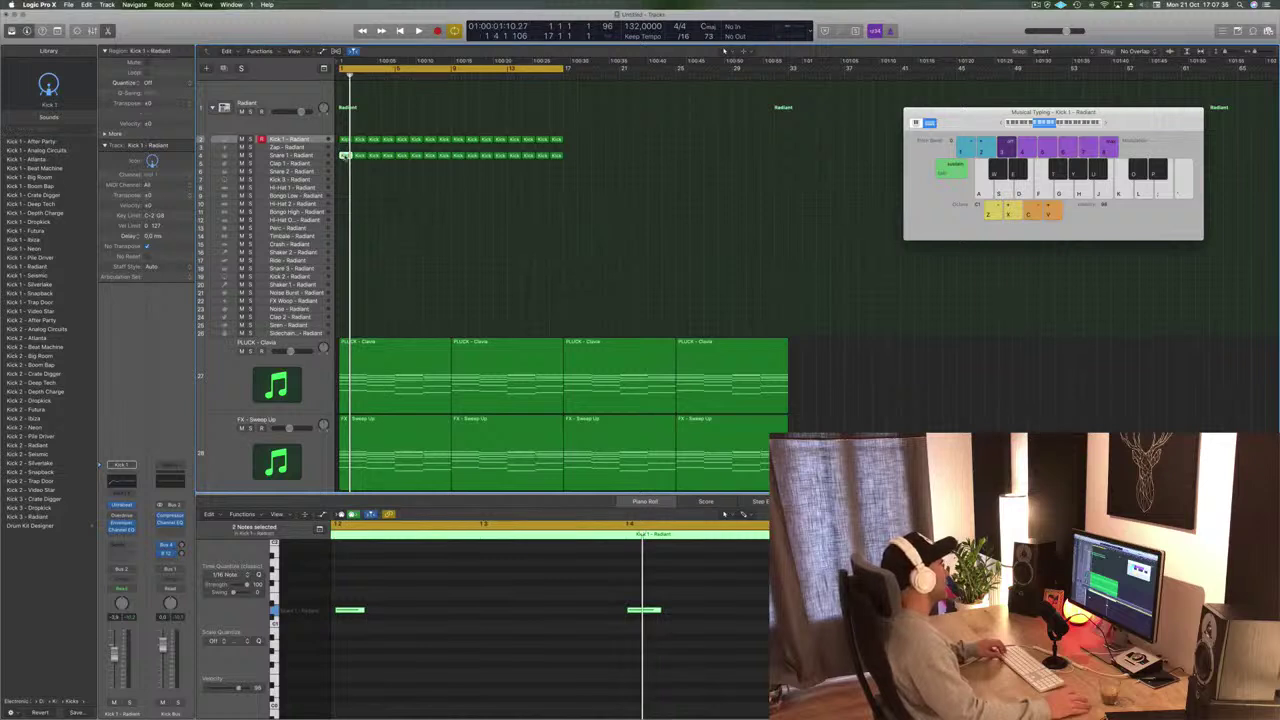
pyautogui.moveTo(345, 157); pyautogui.dragTo(345, 172)
pyautogui.moveTo(346, 192); pyautogui.dragTo(346, 190)
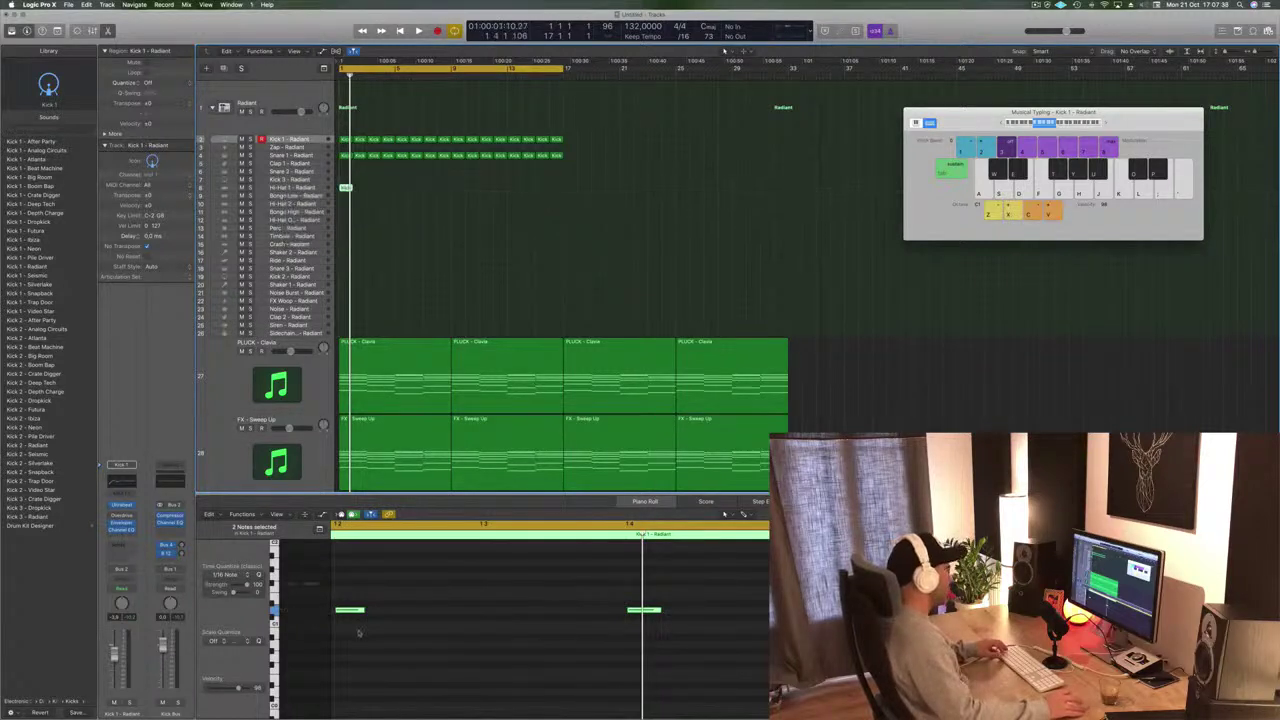
pyautogui.moveTo(709, 592); pyautogui.dragTo(340, 660)
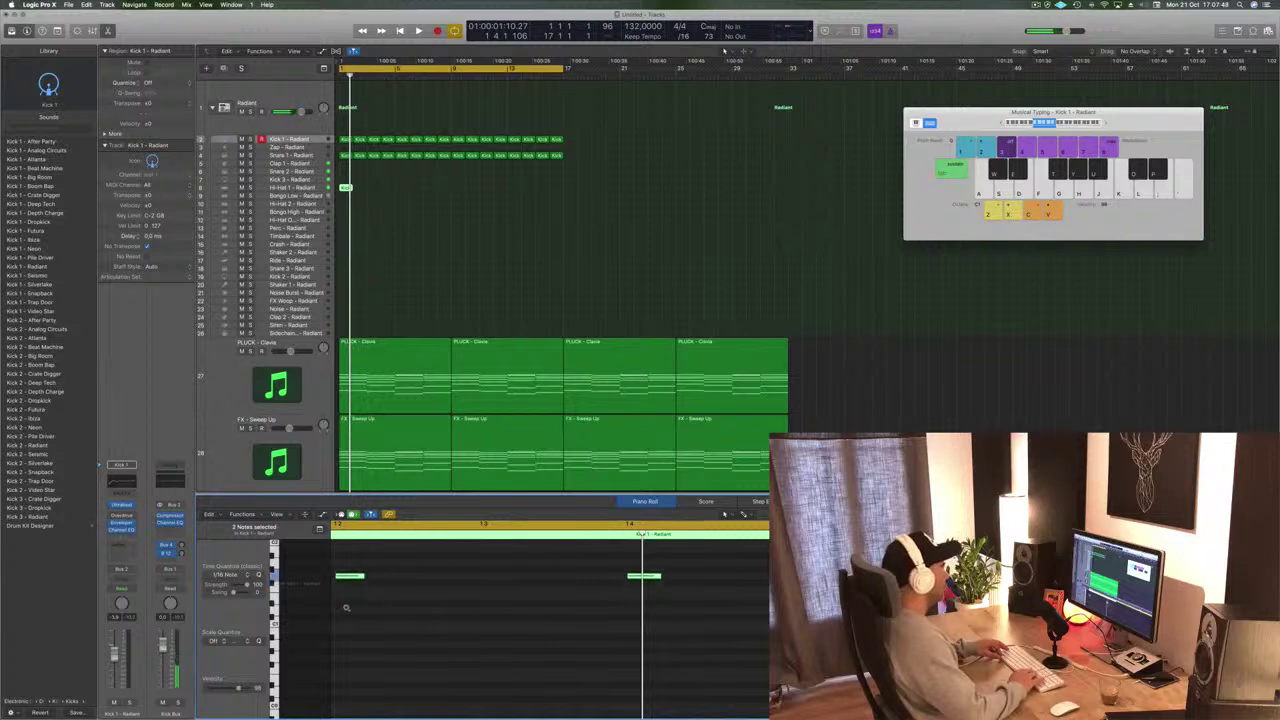
pyautogui.hotkey('alt', 'Right')
pyautogui.hotkey('alt', 'Left')
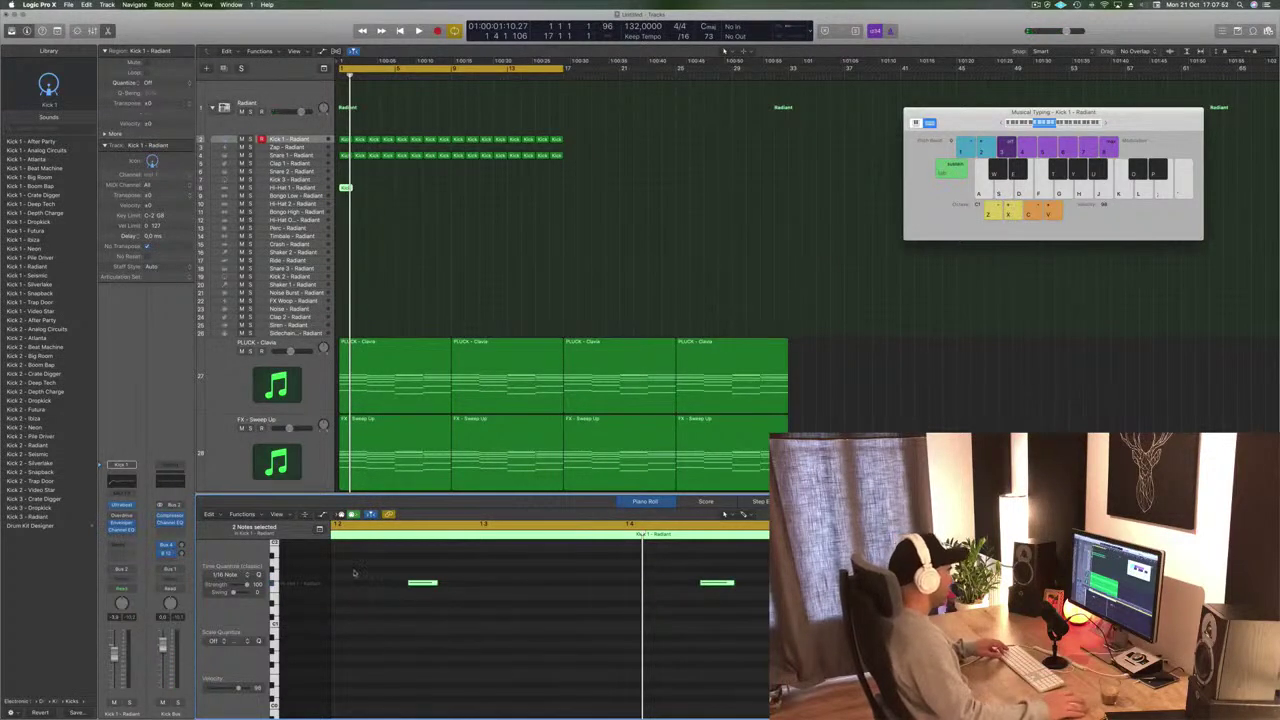
# Move the two Hi-Hat 1 notes to the second and fourth sixteenths of beat 2 and play the pattern
pyautogui.moveTo(427, 584); pyautogui.dragTo(560, 614)
pyautogui.moveTo(423, 584); pyautogui.dragTo(459, 585)
pyautogui.press('space')
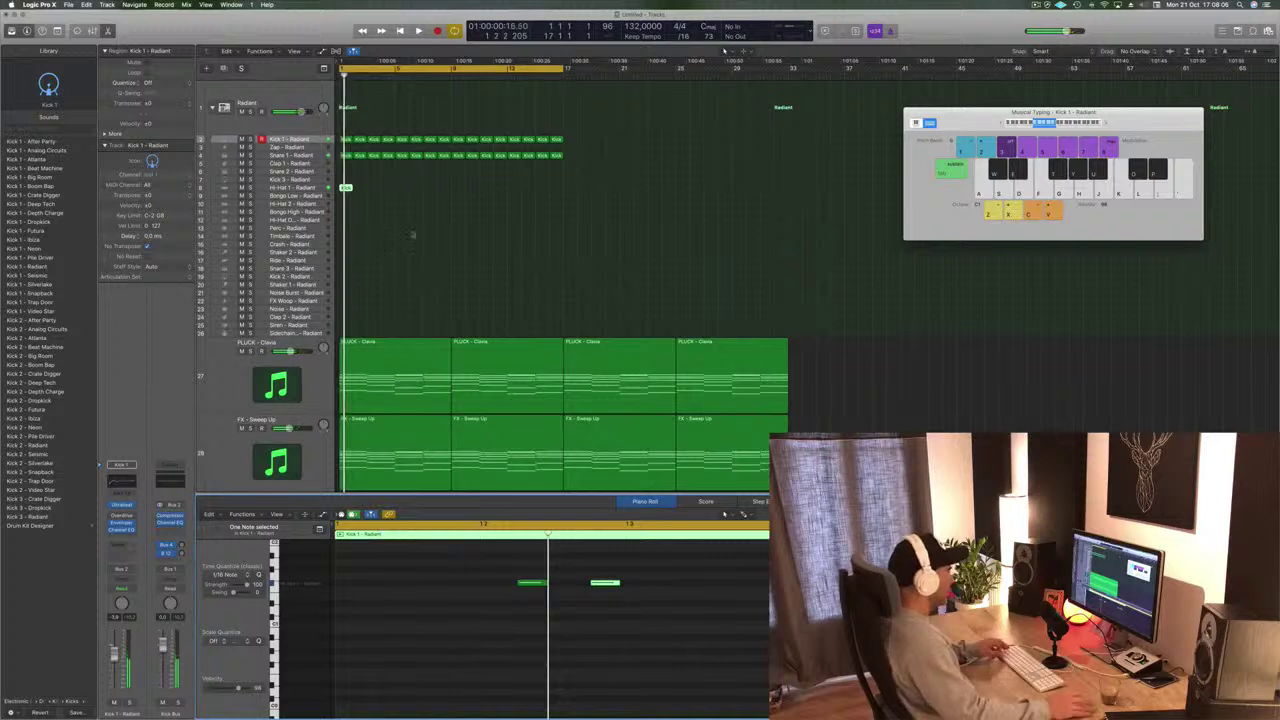
pyautogui.hscroll(5, 411, 231)
pyautogui.scroll(2, 452, 685)
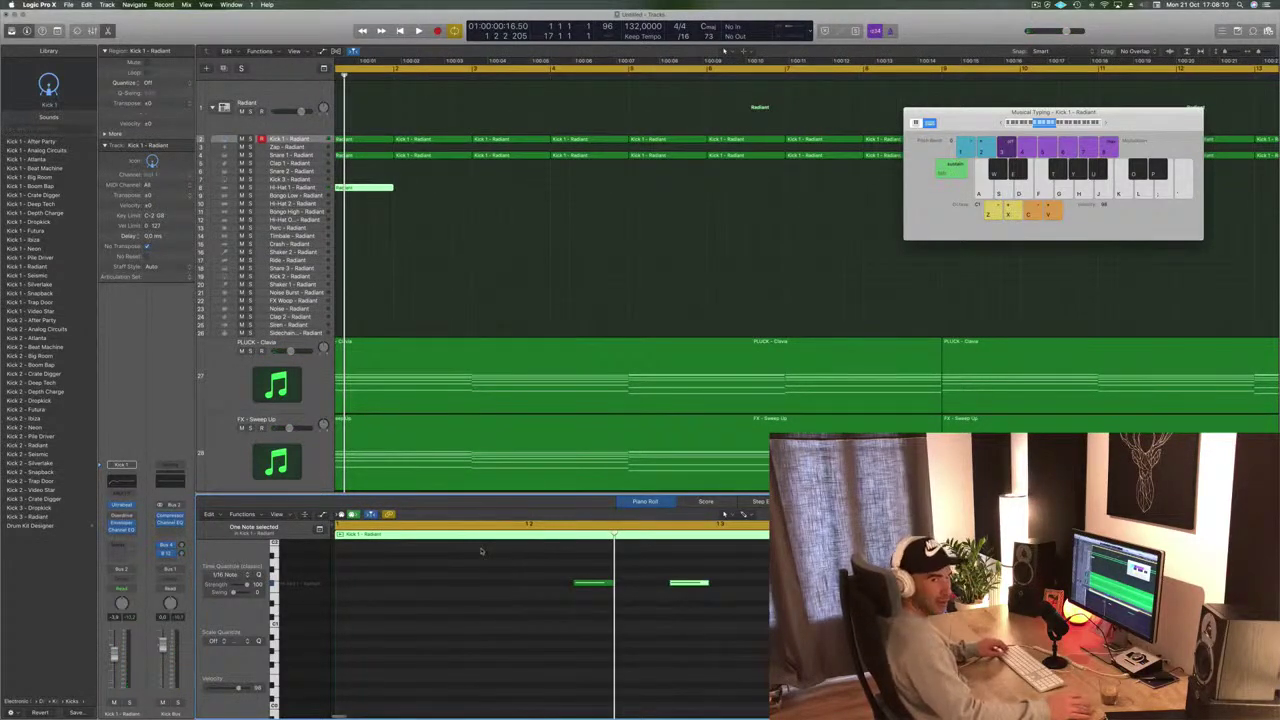
pyautogui.press('space')
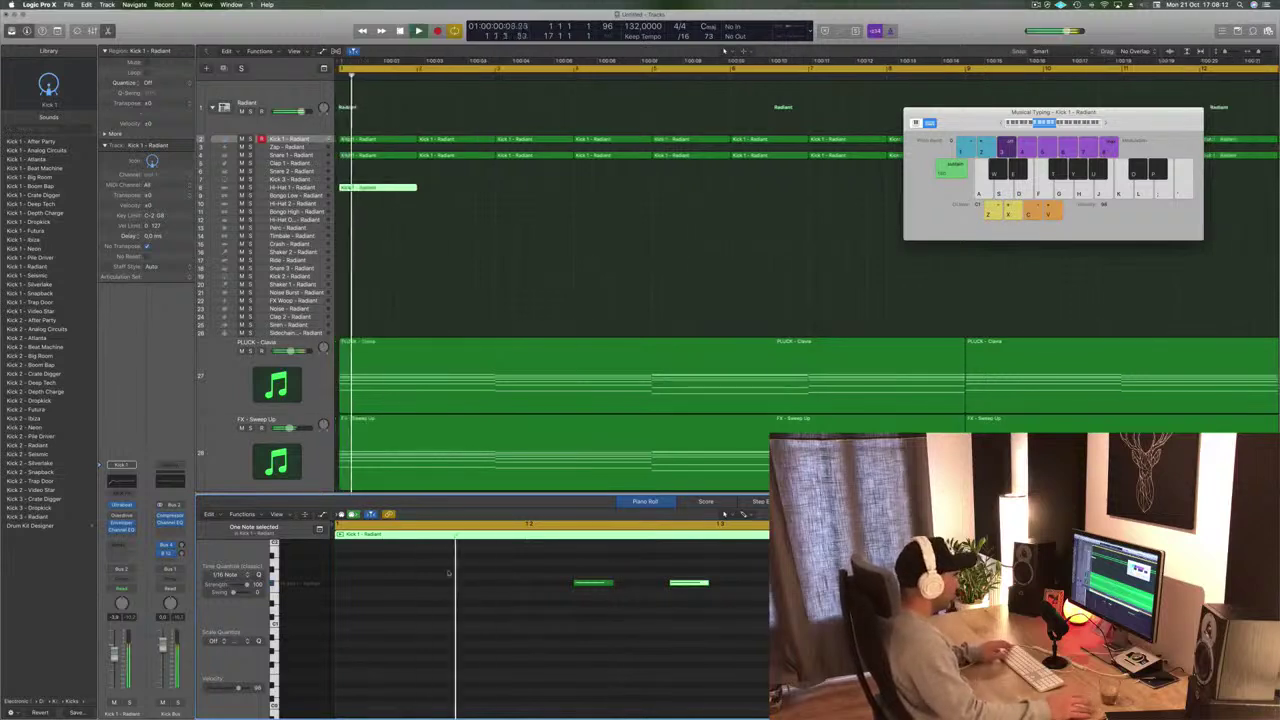
pyautogui.press('space')
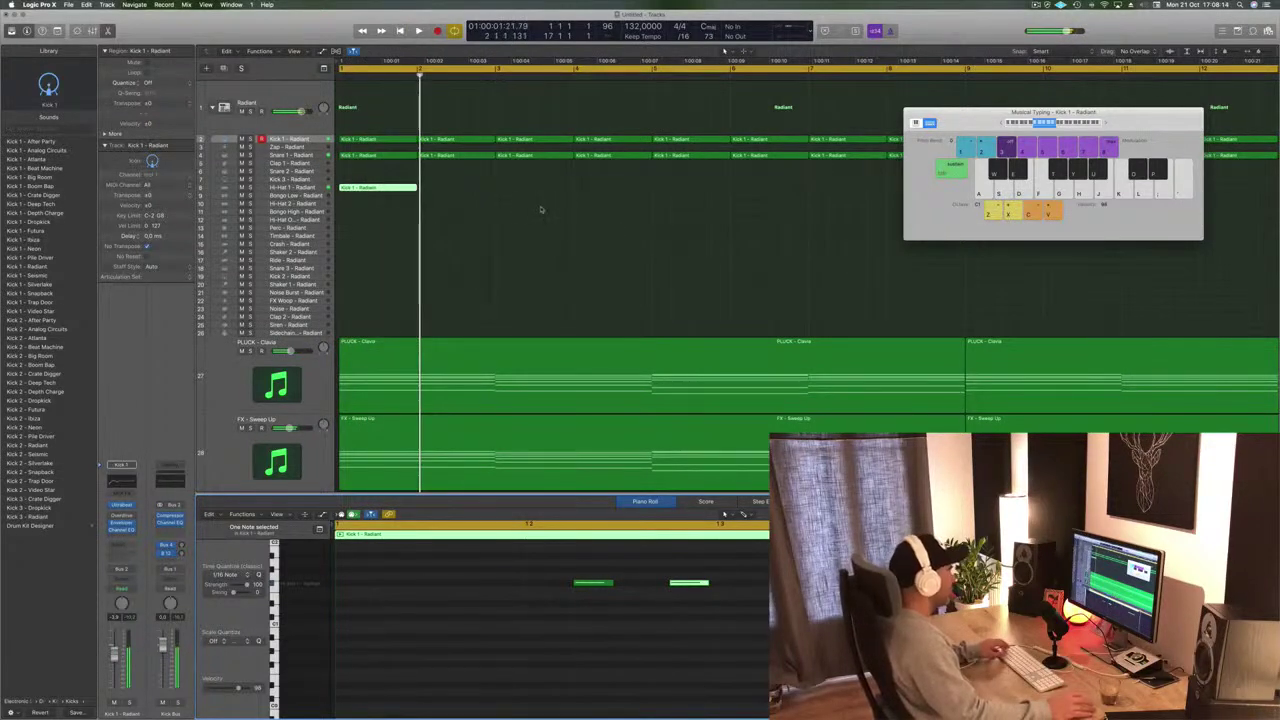
# Duplicate the Hi-Hat 1 region until it fills bars 1 to 16 and play the loop
pyautogui.moveTo(377, 190); pyautogui.dragTo(470, 190)
pyautogui.keyDown('shift'); pyautogui.click(391, 190); pyautogui.keyUp('shift')
pyautogui.moveTo(391, 190); pyautogui.dragTo(548, 189)
pyautogui.hscroll(-4, 531, 226)
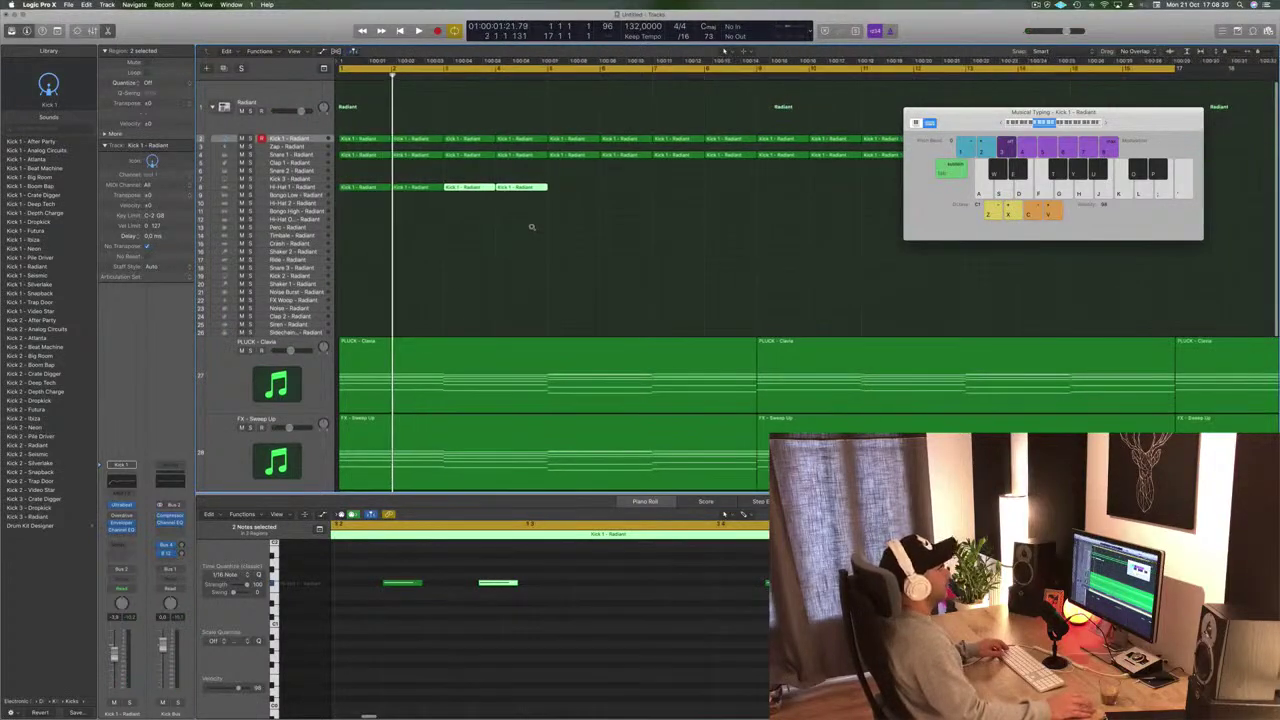
pyautogui.scroll(-3, 532, 227)
pyautogui.moveTo(455, 193)
pyautogui.mouseDown()
pyautogui.moveTo(347, 188)
pyautogui.moveTo(439, 192)
pyautogui.mouseUp()
pyautogui.moveTo(548, 179); pyautogui.dragTo(522, 192)
pyautogui.press('space')
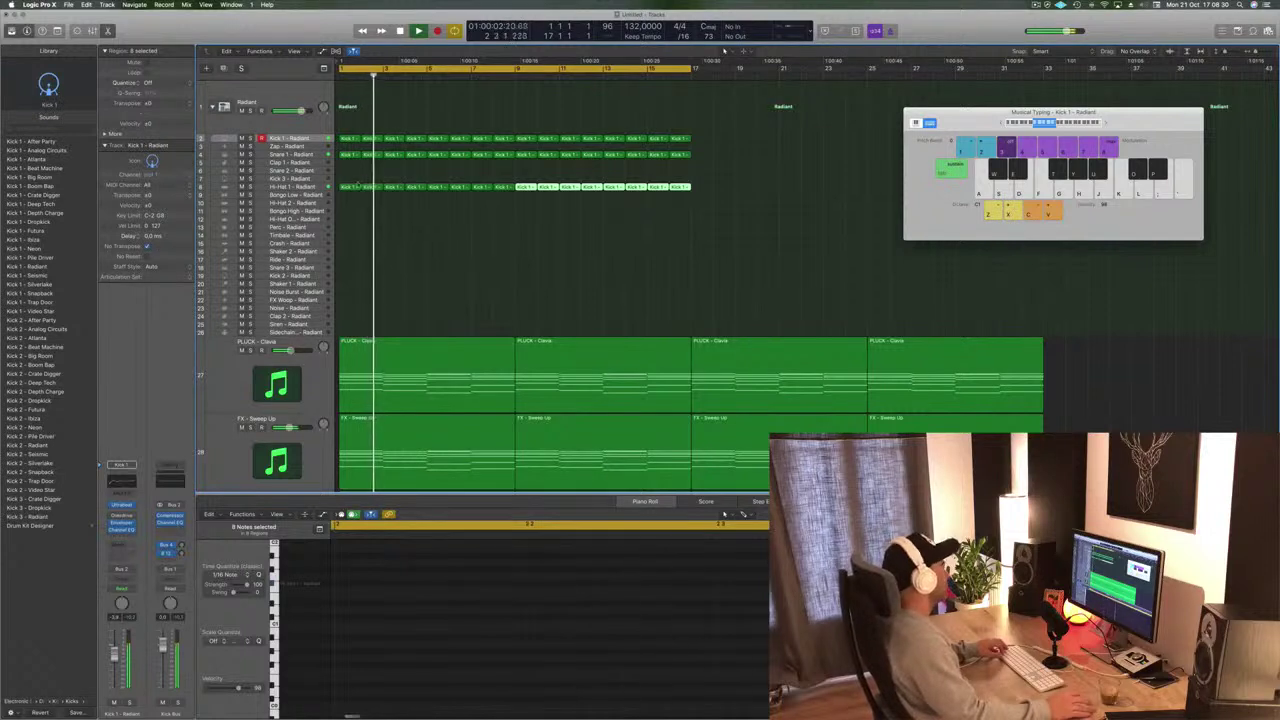
# Copy the first Hi-Hat 1 region to the Hi-Hat 2 - Radiant track and duplicate notes in it to get four hits
pyautogui.press('space')
pyautogui.moveTo(348, 187); pyautogui.dragTo(350, 204)
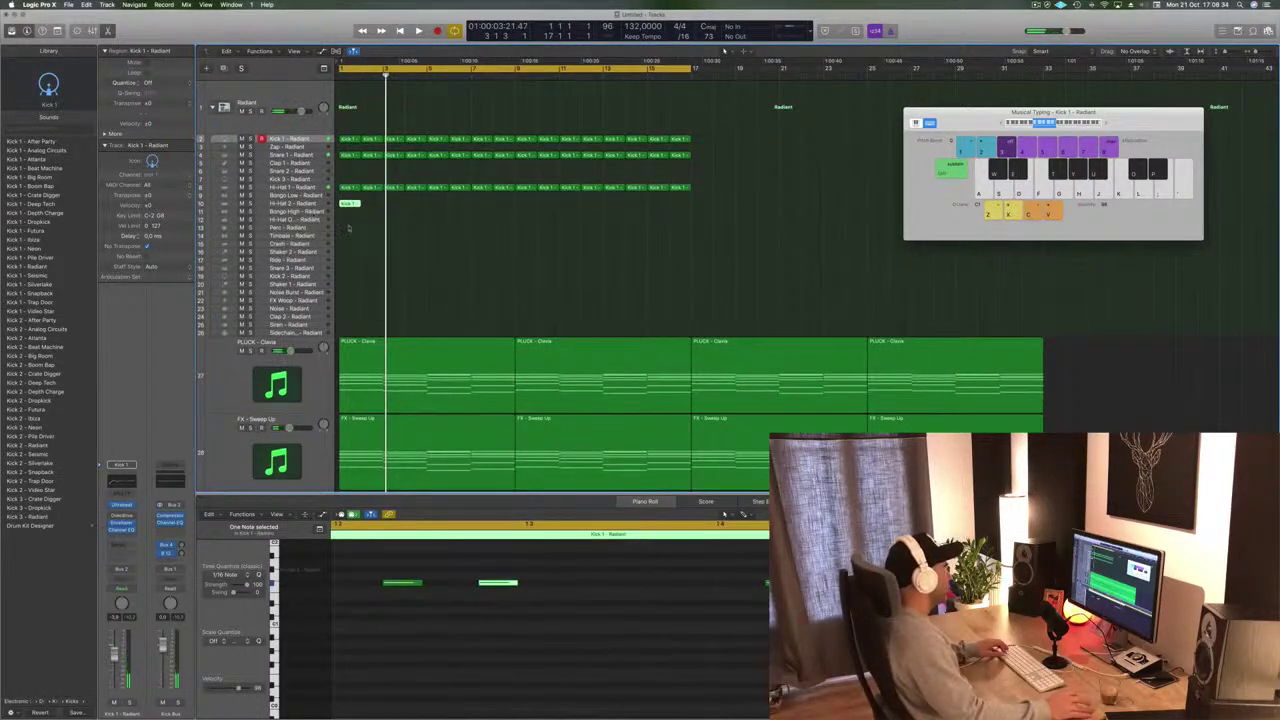
pyautogui.click(401, 573)
pyautogui.moveTo(401, 583); pyautogui.dragTo(640, 580)
pyautogui.scroll(-3, 610, 618)
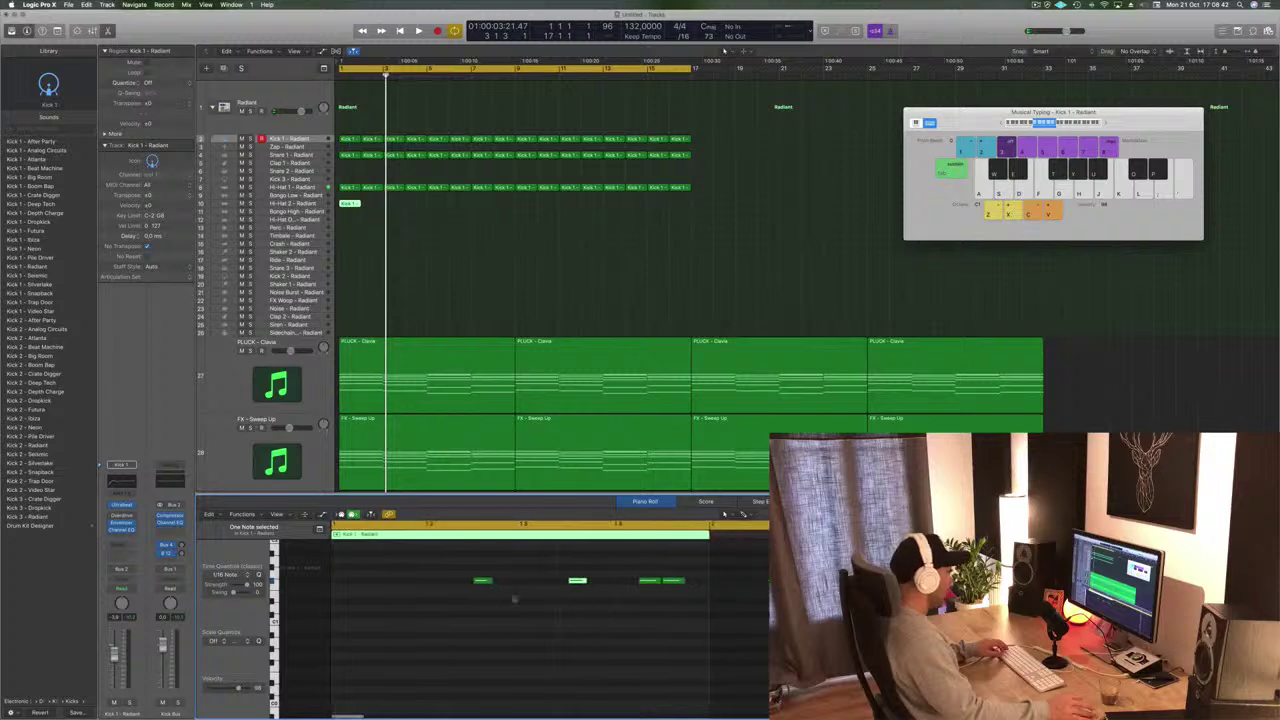
# Reposition the Hi-Hat 2 notes so one falls on the off-beat of each of the four beats, and play the pattern
pyautogui.moveTo(480, 583); pyautogui.dragTo(386, 580)
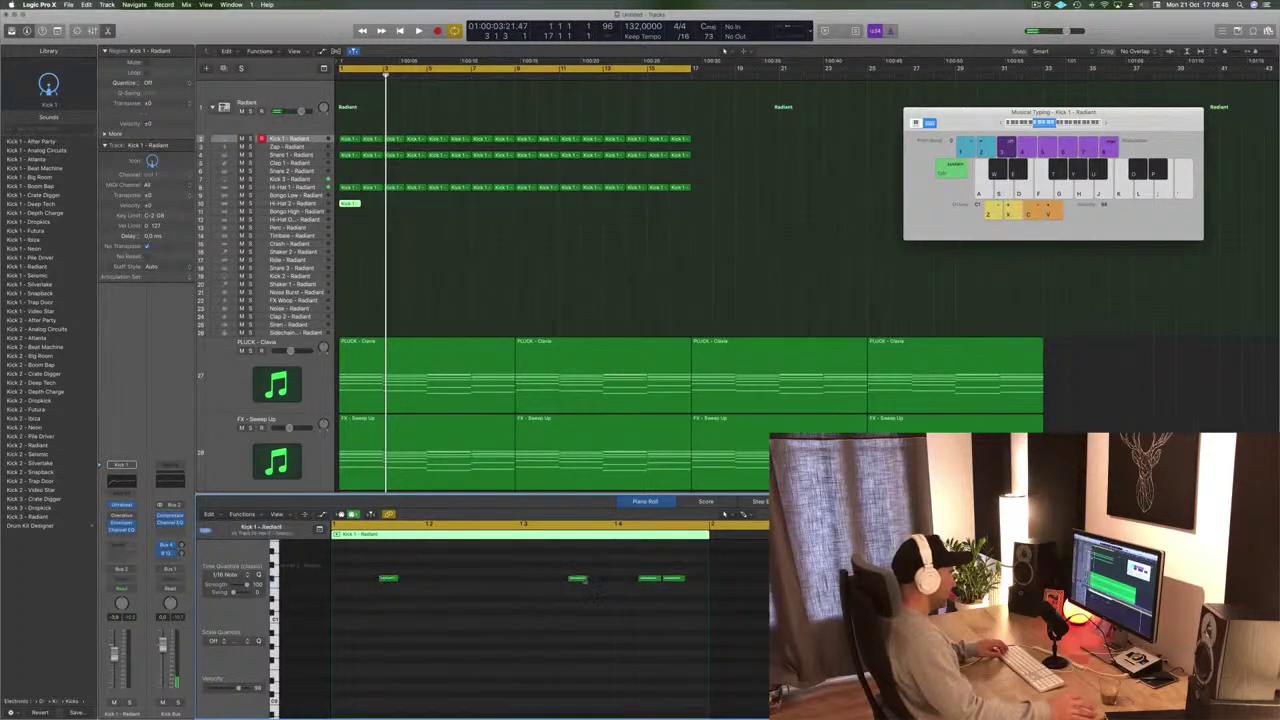
pyautogui.moveTo(570, 579); pyautogui.dragTo(459, 577)
pyautogui.moveTo(647, 574); pyautogui.dragTo(577, 572)
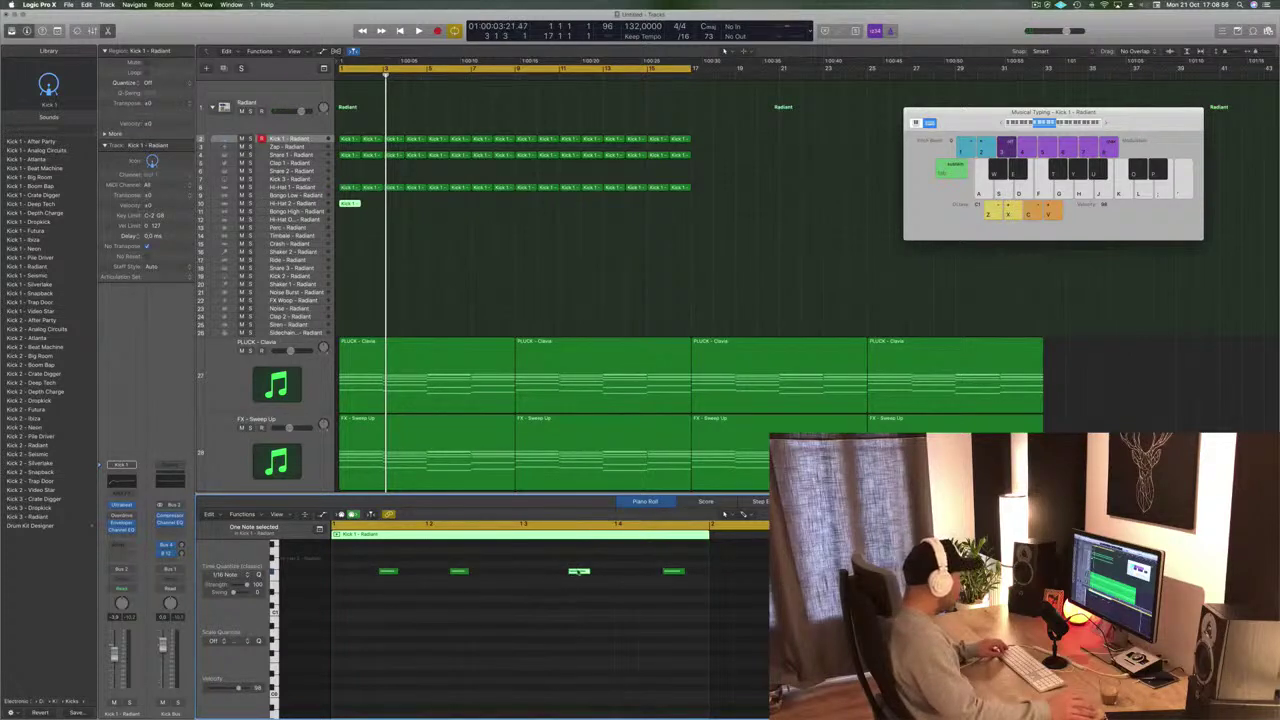
pyautogui.click(349, 202)
pyautogui.click(353, 205)
pyautogui.scroll(3, 363, 571)
pyautogui.hscroll(-3, 391, 582)
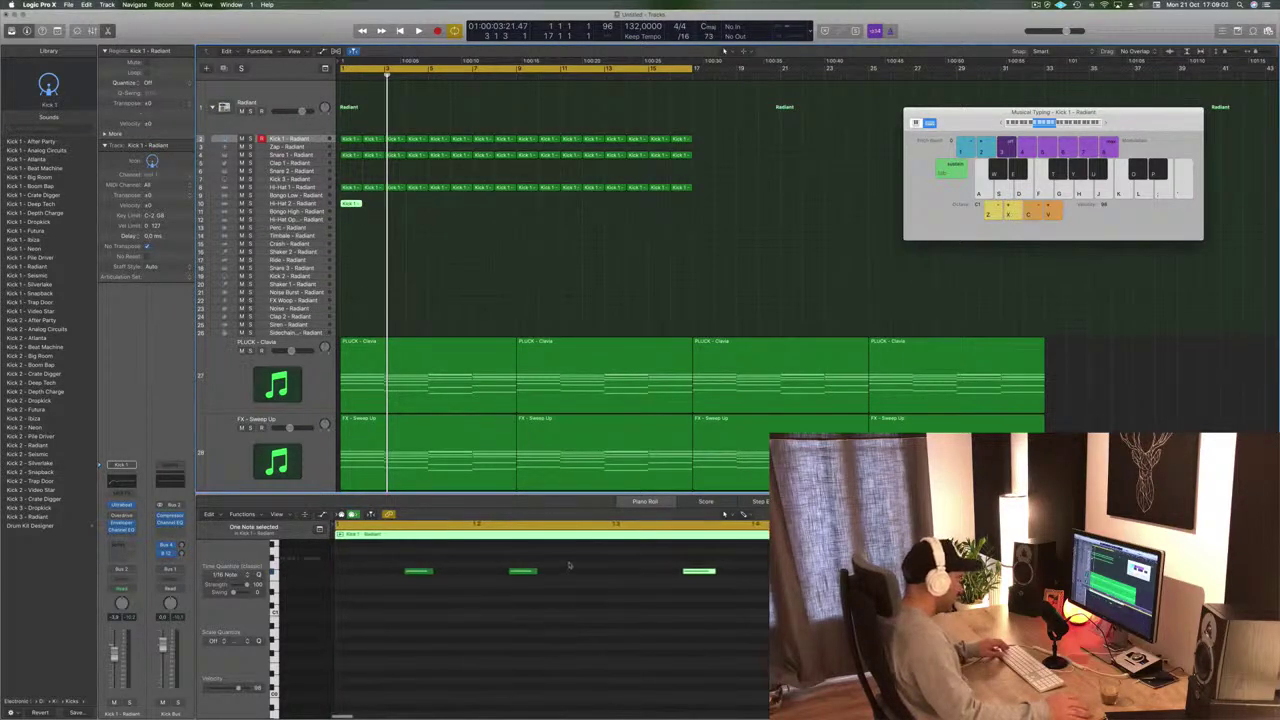
pyautogui.moveTo(521, 574); pyautogui.dragTo(557, 574)
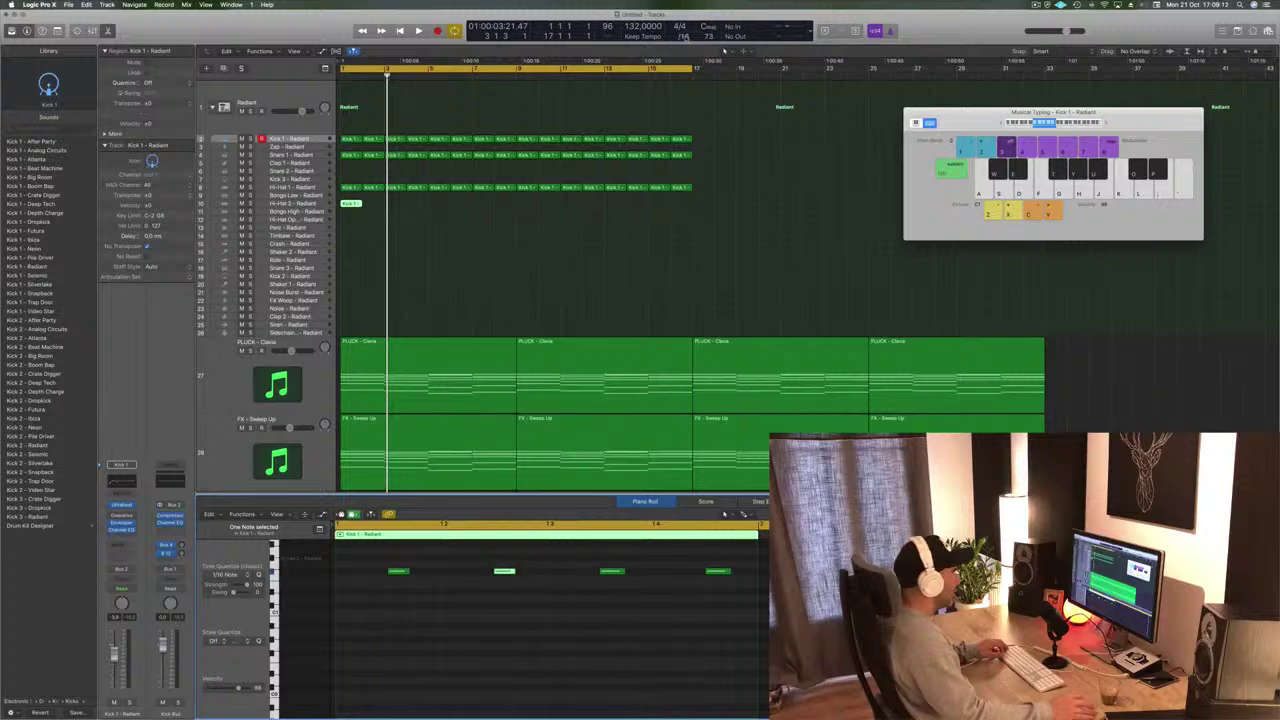
pyautogui.click(575, 256)
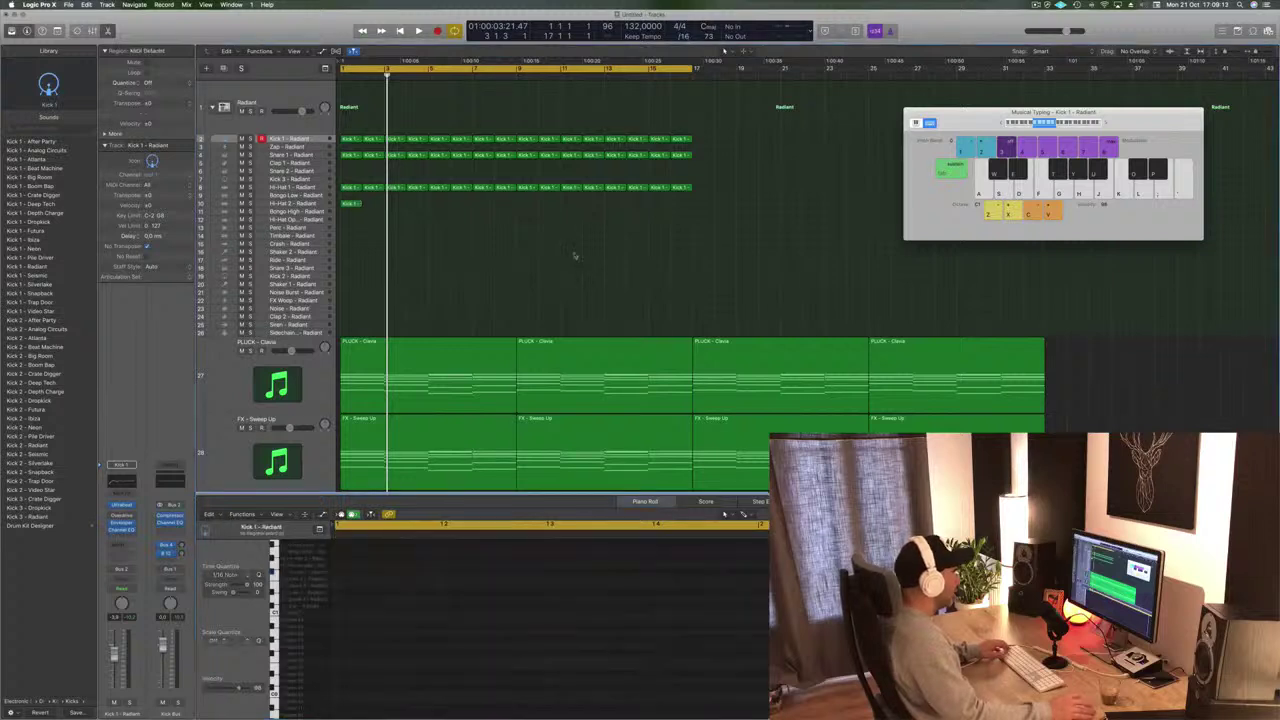
pyautogui.click(349, 205)
pyautogui.press('space')
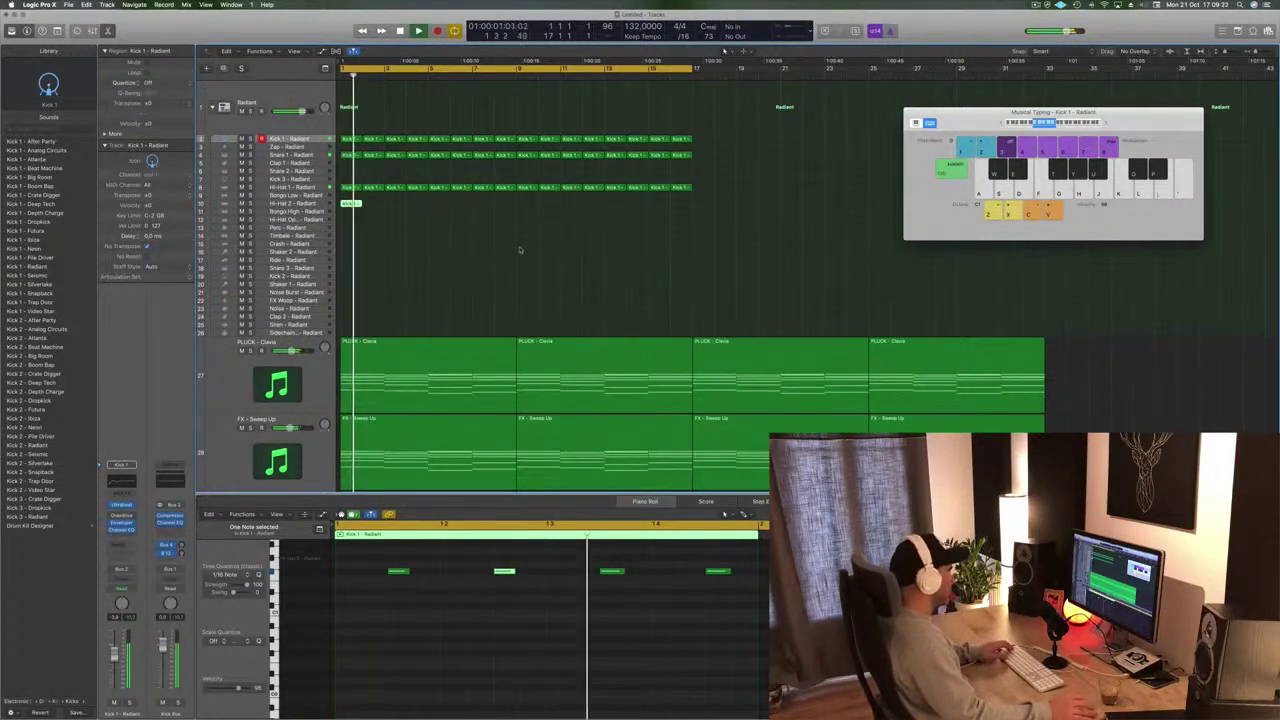
# Duplicate the Hi-Hat 2 region until it fills bars 1 to 16 and play the loop from the start
pyautogui.keyDown('alt'); pyautogui.moveTo(353, 204); pyautogui.dragTo(376, 205); pyautogui.keyUp('alt')
pyautogui.moveTo(388, 208)
pyautogui.mouseDown()
pyautogui.moveTo(342, 205)
pyautogui.moveTo(396, 208)
pyautogui.mouseUp()
pyautogui.moveTo(433, 208)
pyautogui.mouseDown()
pyautogui.moveTo(346, 205)
pyautogui.moveTo(437, 211)
pyautogui.mouseUp()
pyautogui.keyDown('alt'); pyautogui.moveTo(346, 204); pyautogui.dragTo(529, 214); pyautogui.keyUp('alt')
pyautogui.press('space')
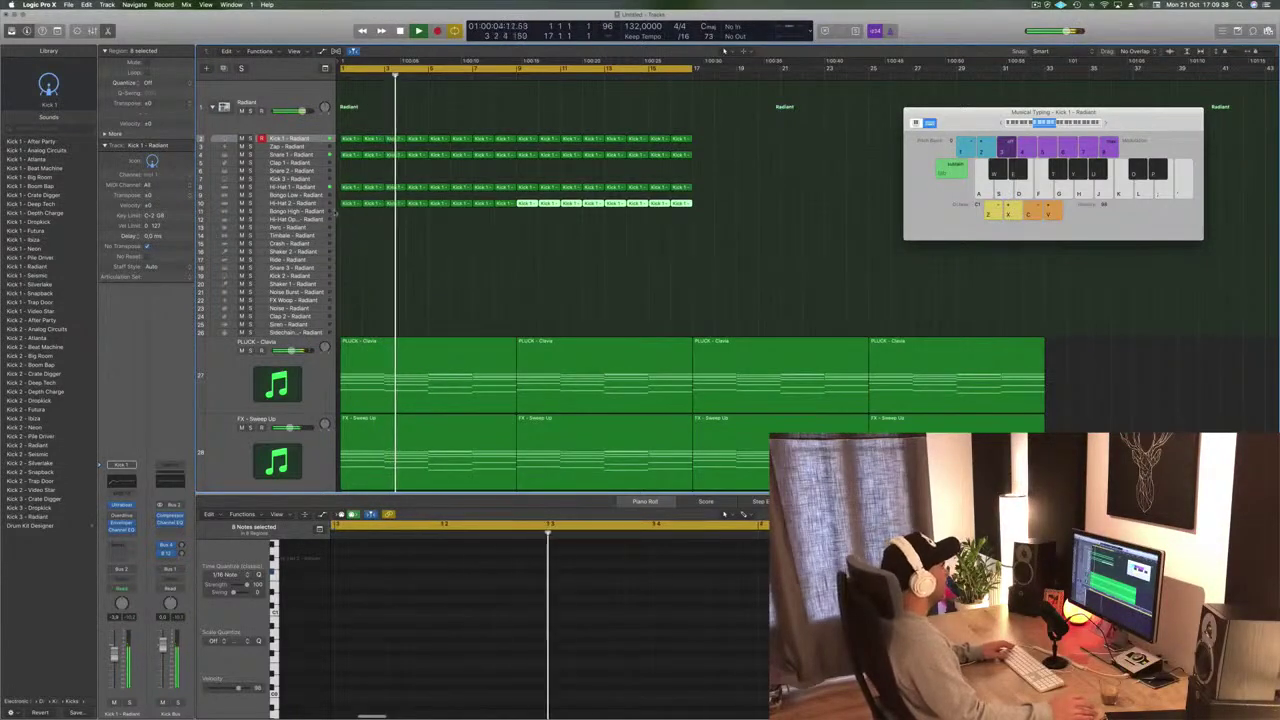
pyautogui.press('space')
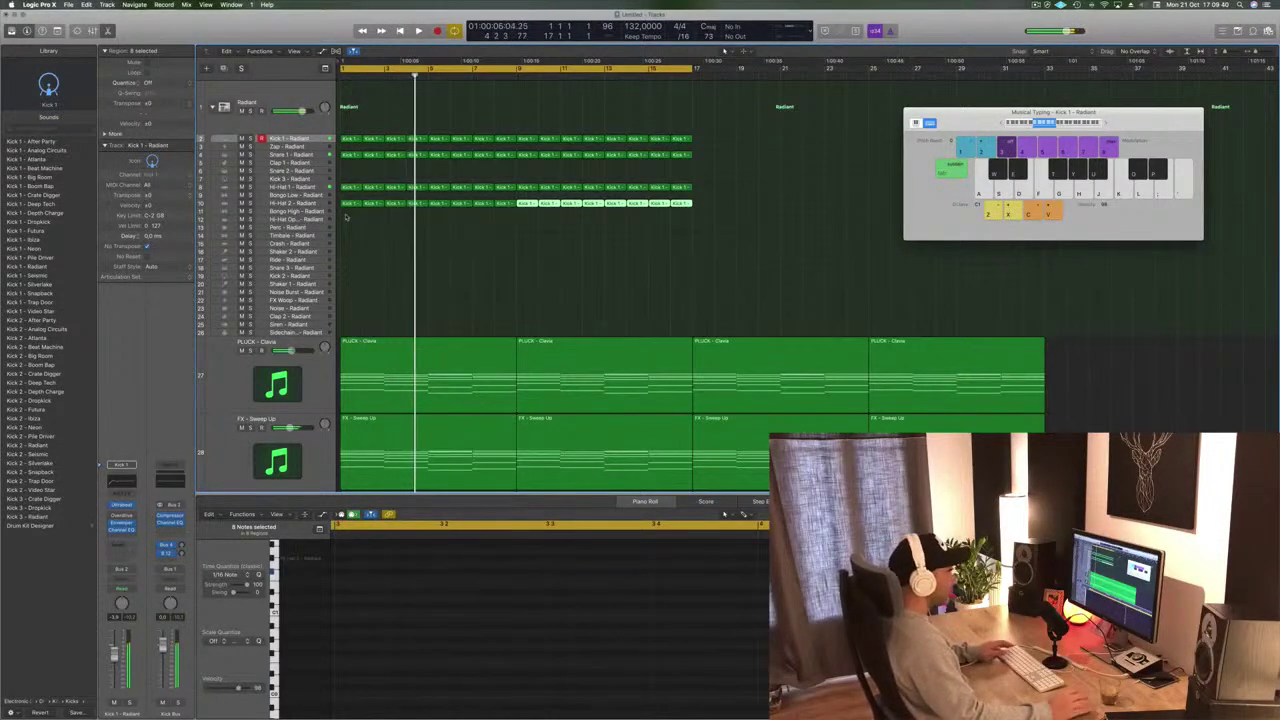
pyautogui.press('Return')
pyautogui.press('space')
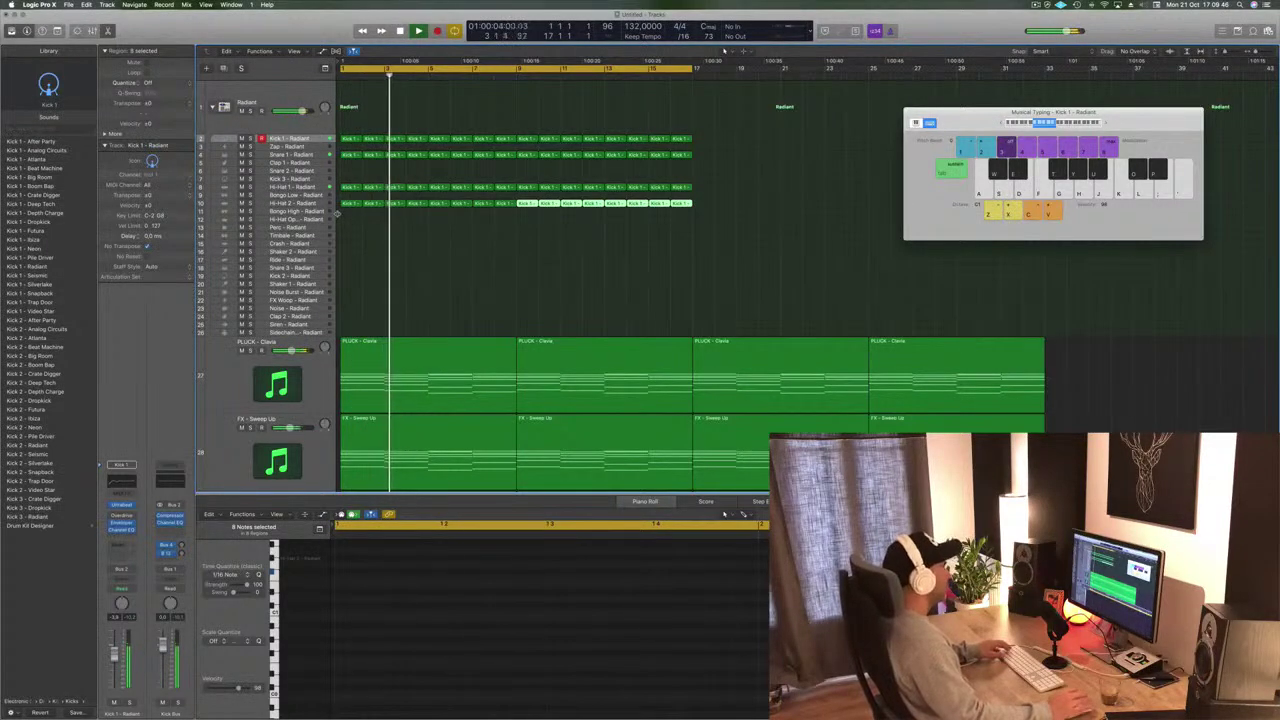
# Select all sixteen regions on the Hi-Hat 2 track and move them to the Kick 3 - Radiant track
pyautogui.moveTo(343, 217); pyautogui.dragTo(684, 204)
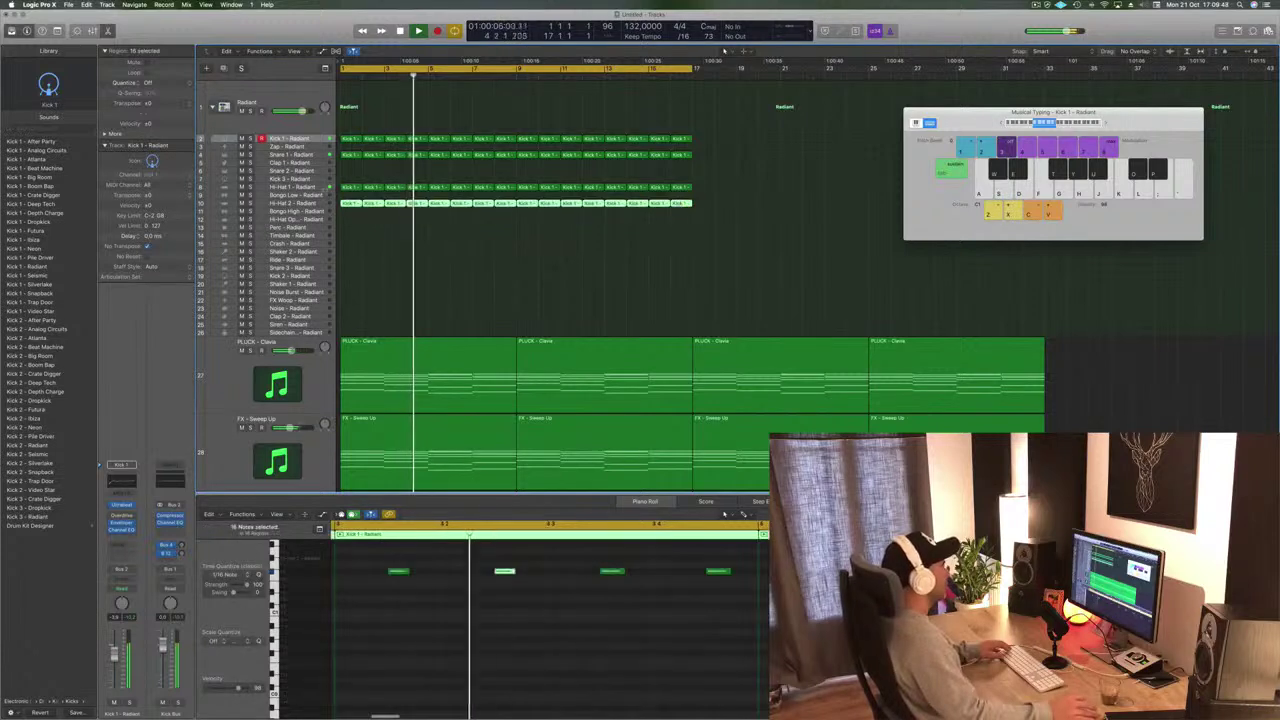
pyautogui.moveTo(354, 203); pyautogui.dragTo(352, 180)
pyautogui.press('space')
# Copy the first Kick 3 region to the Hi-Hat Open track, transpose all its notes up to the open hi-hat pitch and listen
pyautogui.click(350, 188)
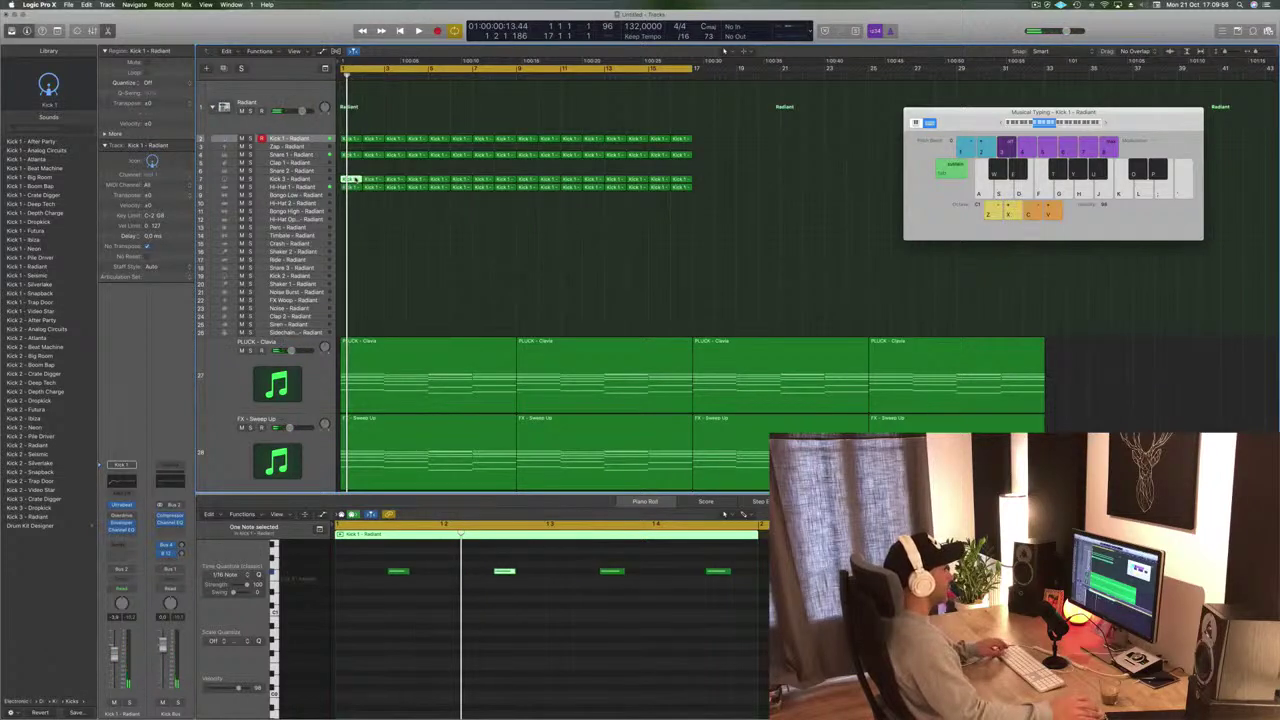
pyautogui.moveTo(356, 194); pyautogui.dragTo(355, 226)
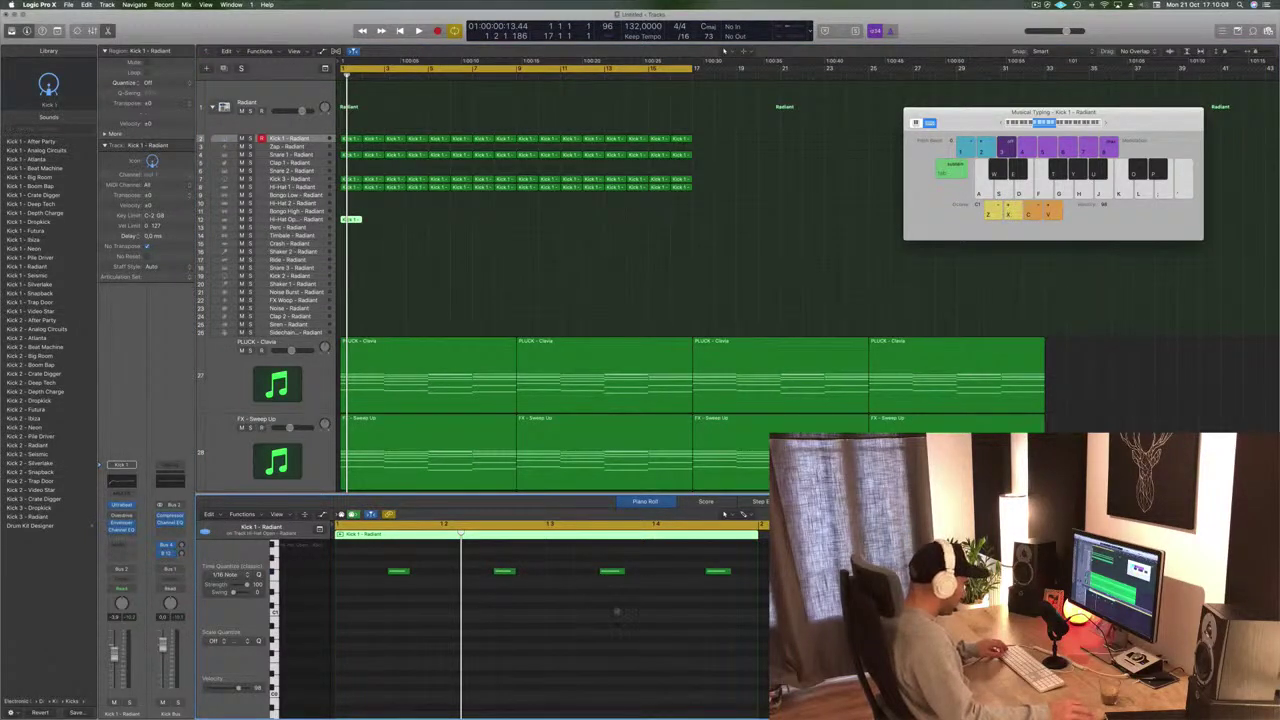
pyautogui.press('super+a')
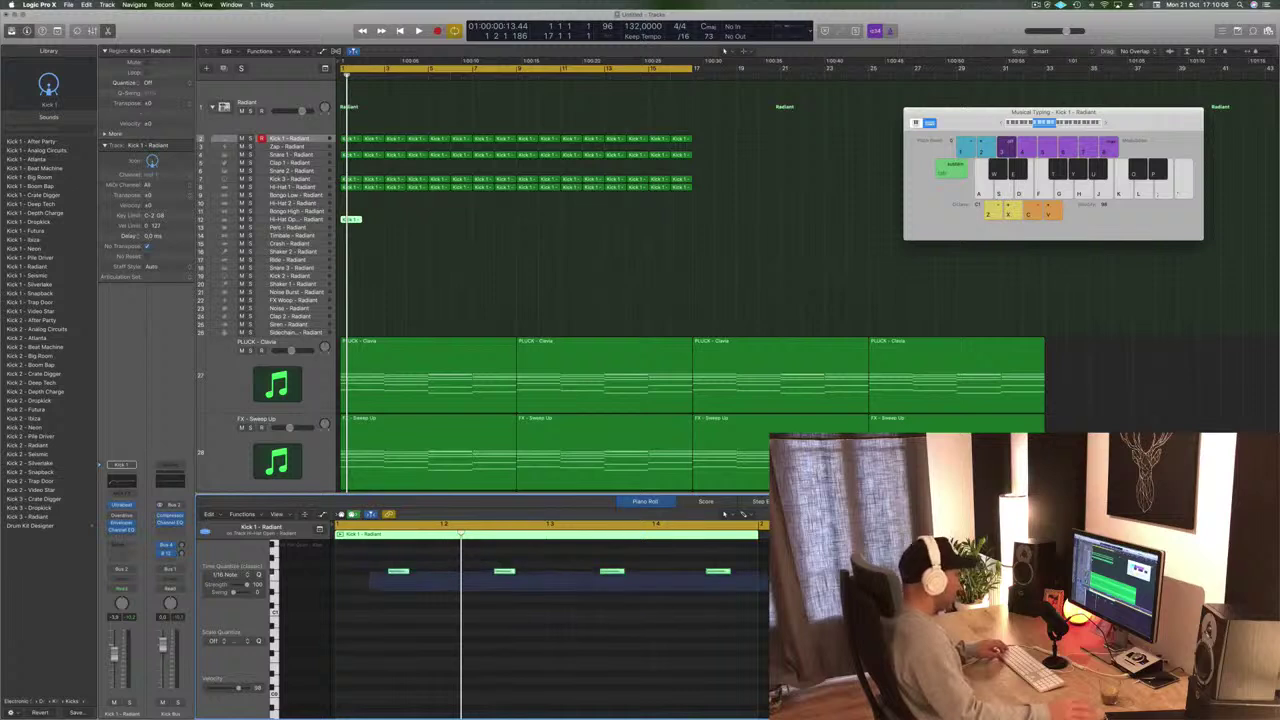
pyautogui.hotkey('alt', 'Up')
pyautogui.hotkey('alt', 'Up')
pyautogui.hotkey('alt', 'Up')
pyautogui.hotkey('alt', 'Up')
pyautogui.hotkey('alt', 'Up')
pyautogui.hotkey('alt', 'Up')
pyautogui.hotkey('alt', 'Up')
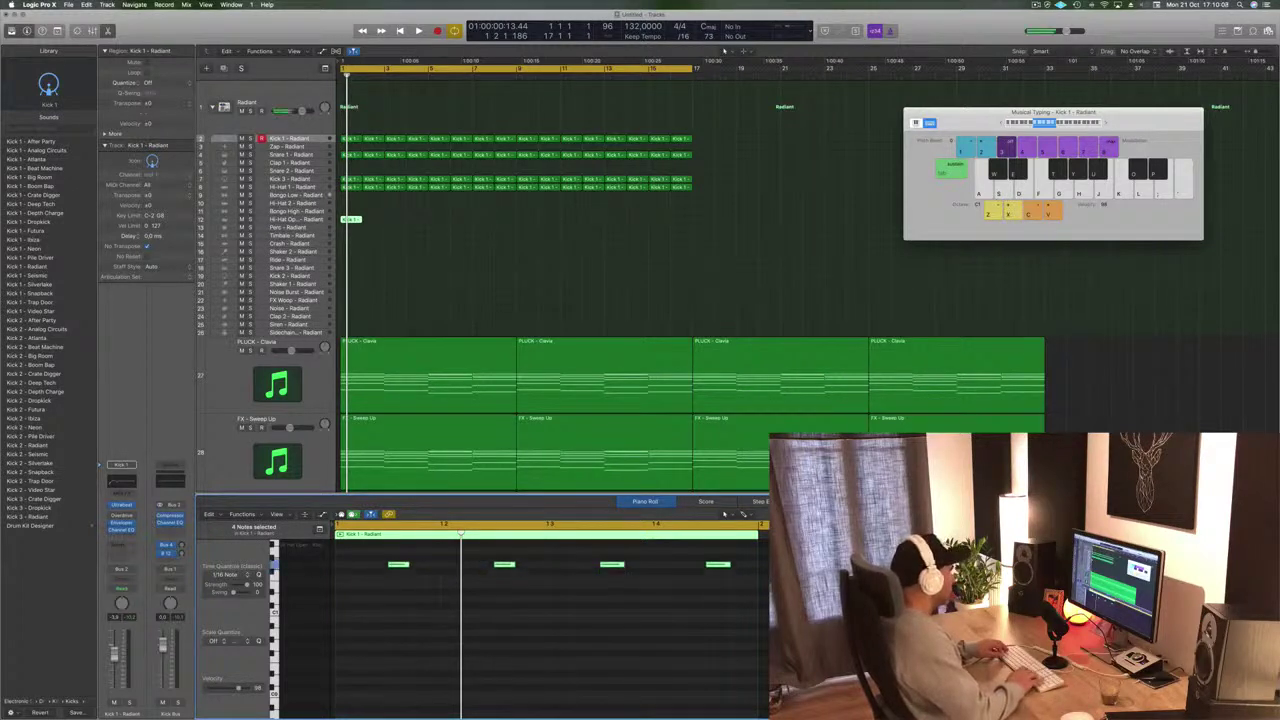
pyautogui.press('space')
pyautogui.press('space')
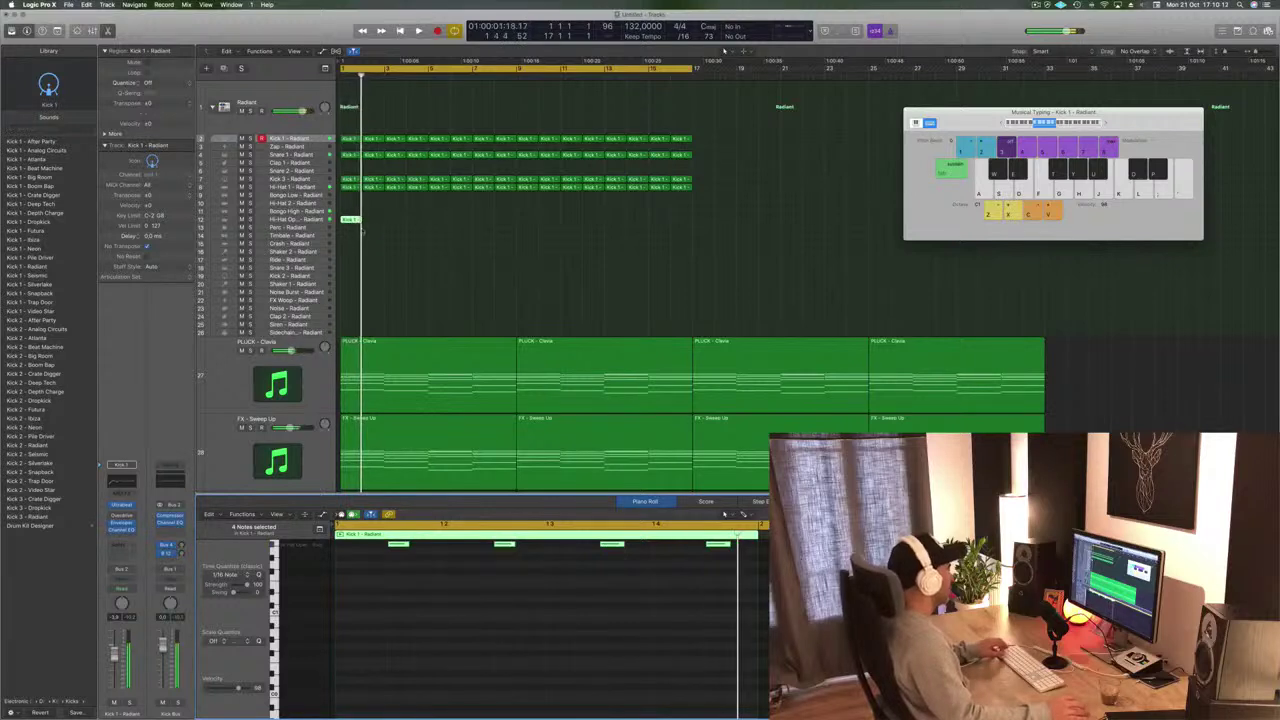
# Duplicate the Hi-Hat Open region until it fills bars 1 to 16 and play the loop
pyautogui.moveTo(348, 221); pyautogui.dragTo(441, 228)
pyautogui.click(434, 219)
pyautogui.moveTo(553, 211); pyautogui.dragTo(357, 225)
pyautogui.press('space')
# Copy the first region of the Hi-Hat Open track to bar 1 of the Bongo Low - Radiant track
pyautogui.click(306, 220)
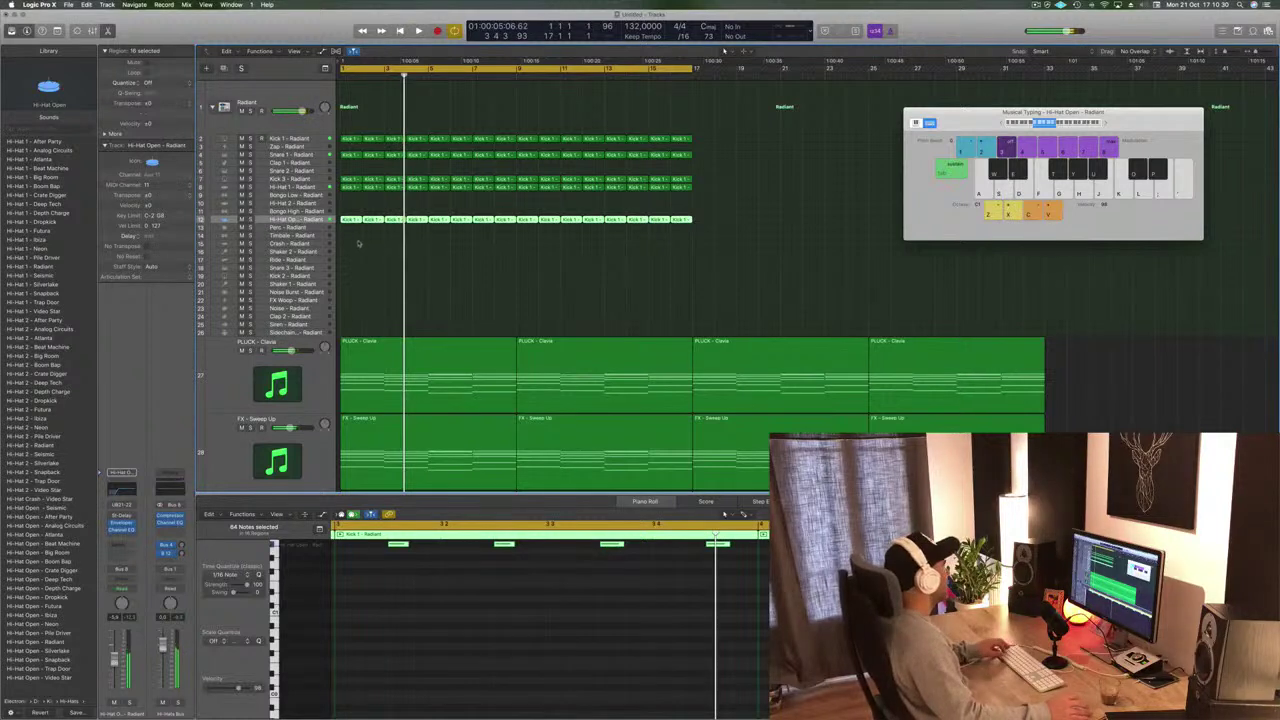
pyautogui.click(354, 240)
pyautogui.click(350, 219)
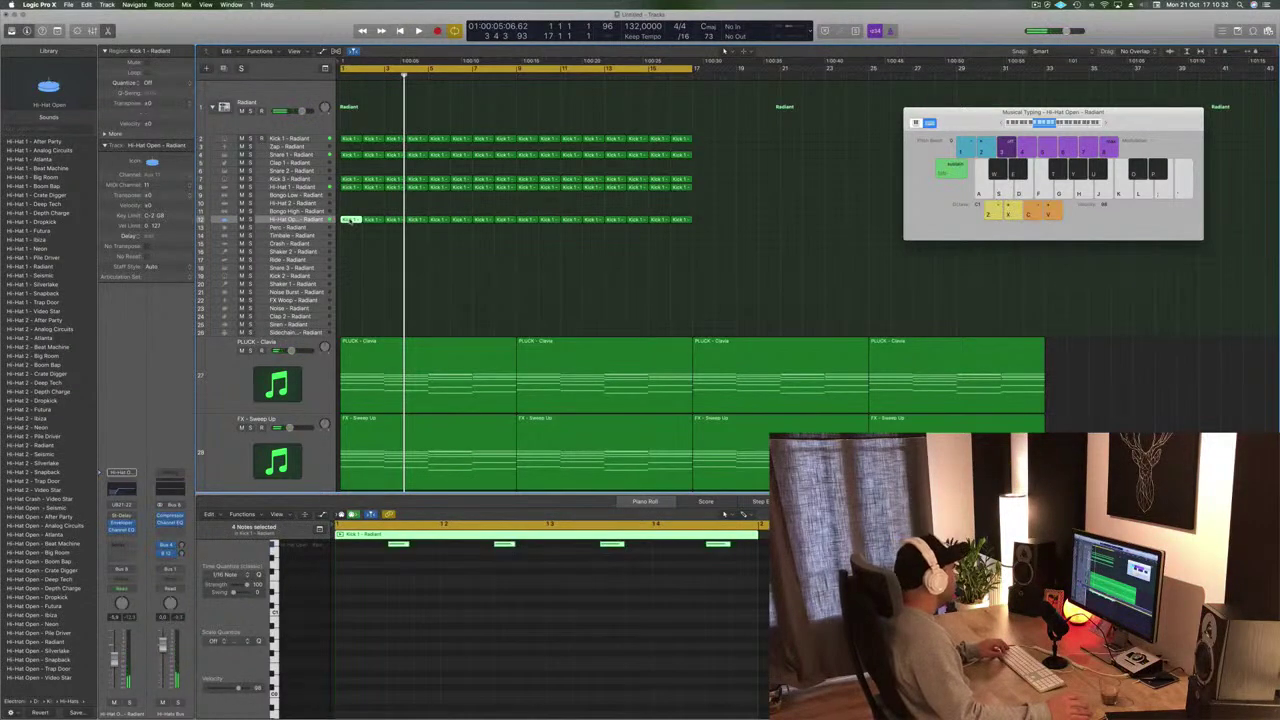
pyautogui.moveTo(350, 219); pyautogui.dragTo(352, 198)
# Shift all four notes in the Bongo Low region a sixteenth earlier and transpose them down to the low bongo pitch, listening during playback
pyautogui.scroll(3, 410, 556)
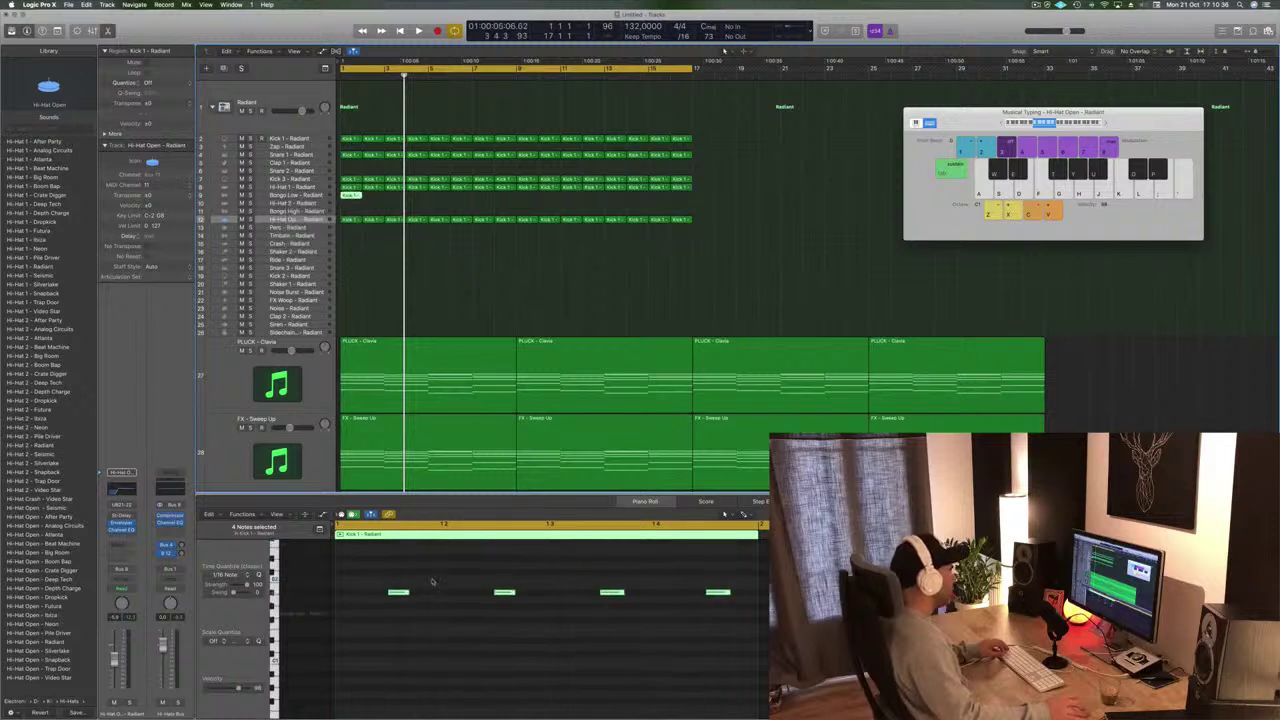
pyautogui.moveTo(368, 564); pyautogui.dragTo(760, 635)
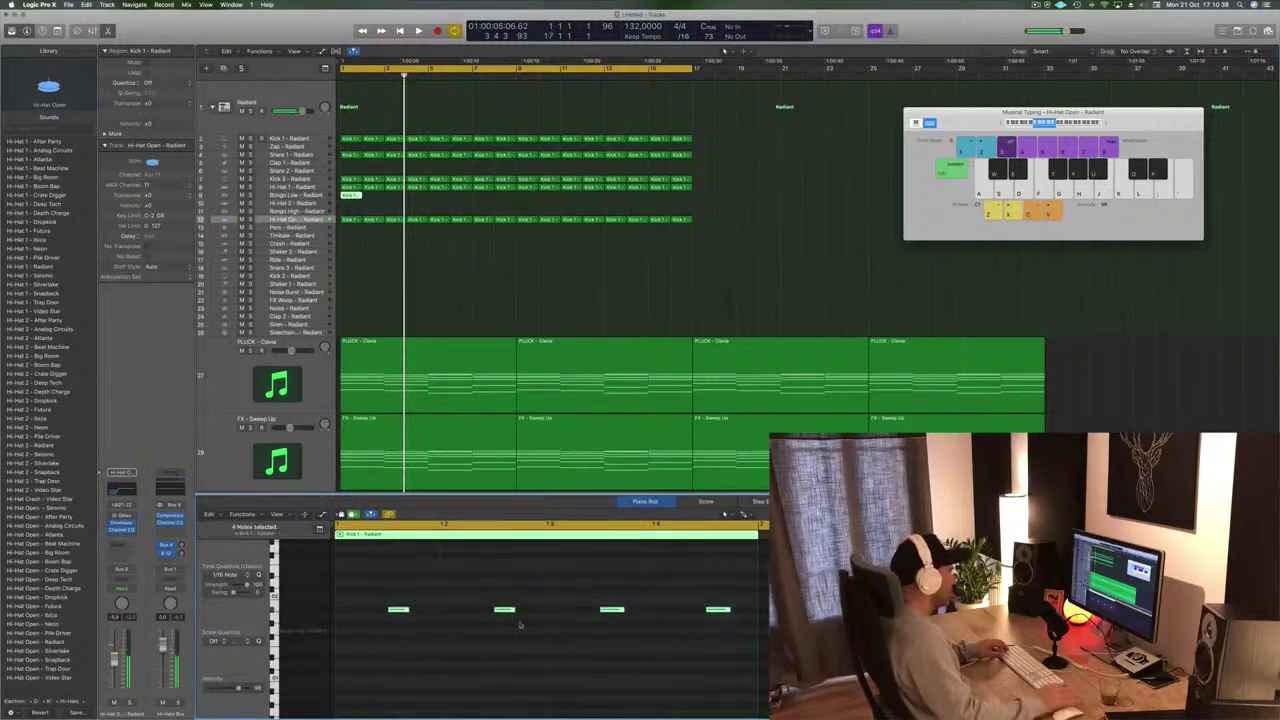
pyautogui.hotkey('alt', 'Left')
pyautogui.hotkey('alt', 'Up')
pyautogui.hotkey('alt', 'Up')
pyautogui.hotkey('alt', 'Up')
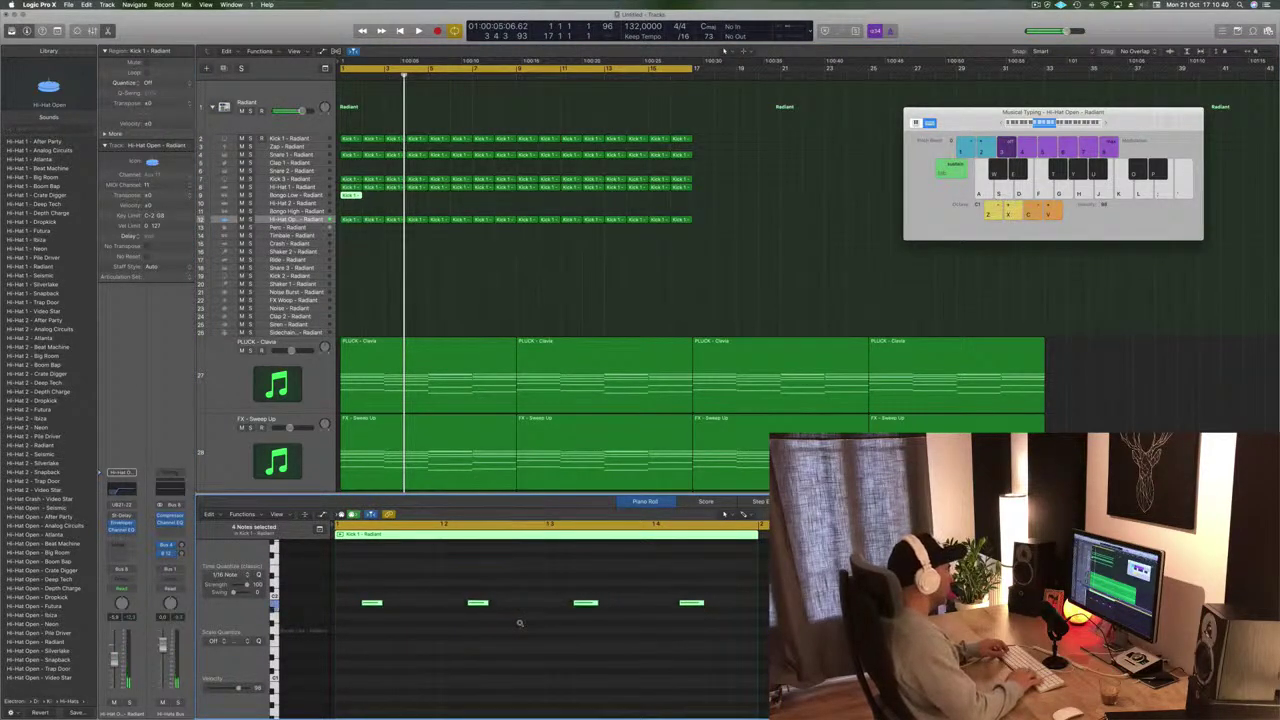
pyautogui.hotkey('alt', 'Down')
pyautogui.hotkey('alt', 'Down')
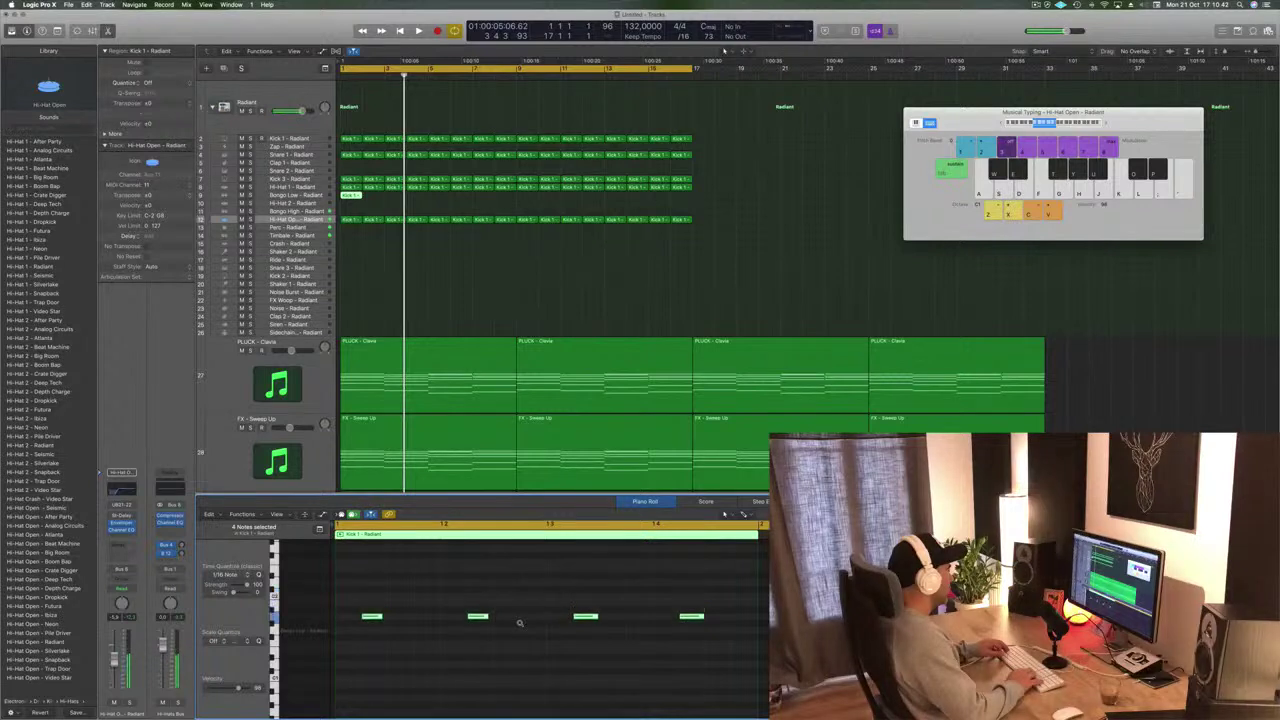
pyautogui.press('space')
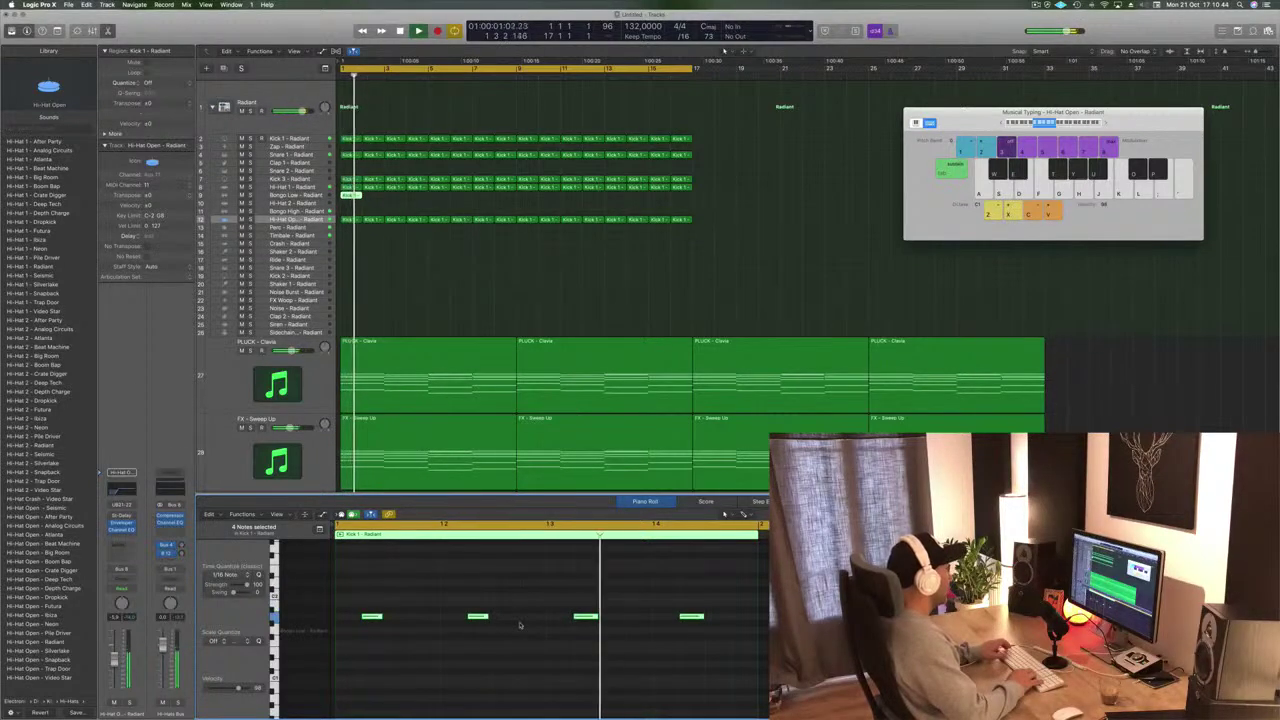
pyautogui.hotkey('alt', 'Down')
pyautogui.hotkey('alt', 'Down')
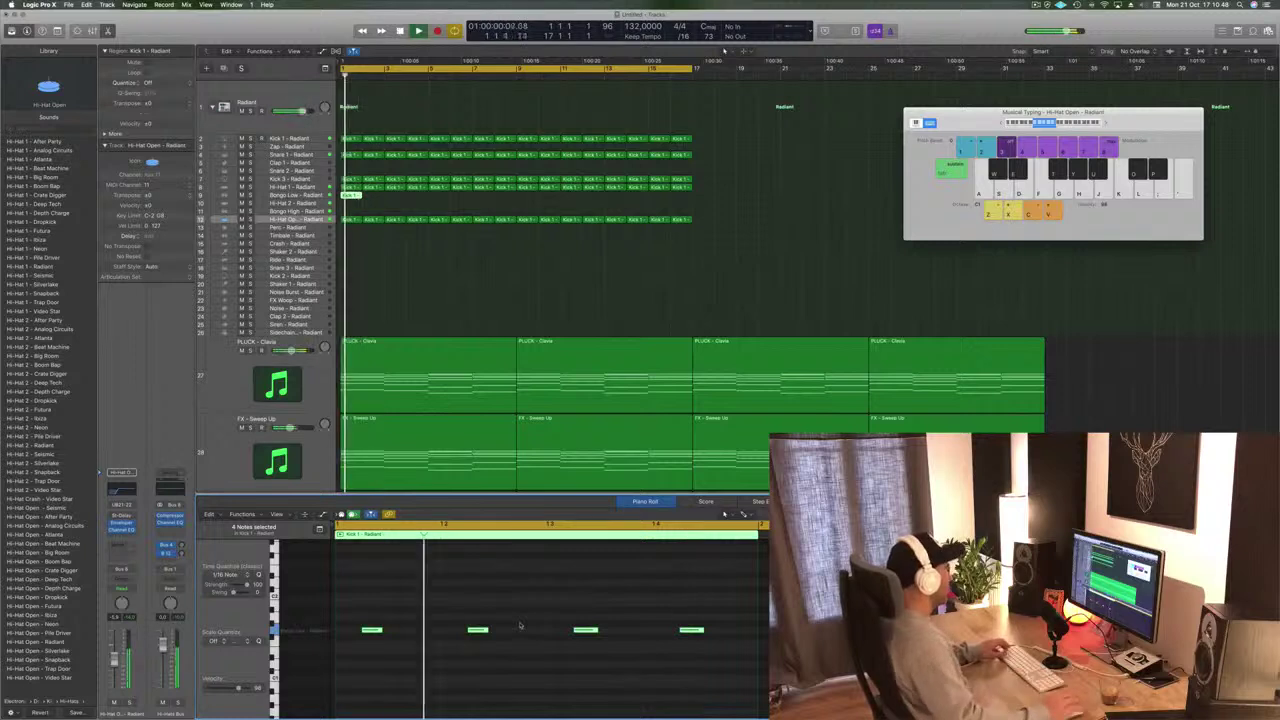
pyautogui.press('space')
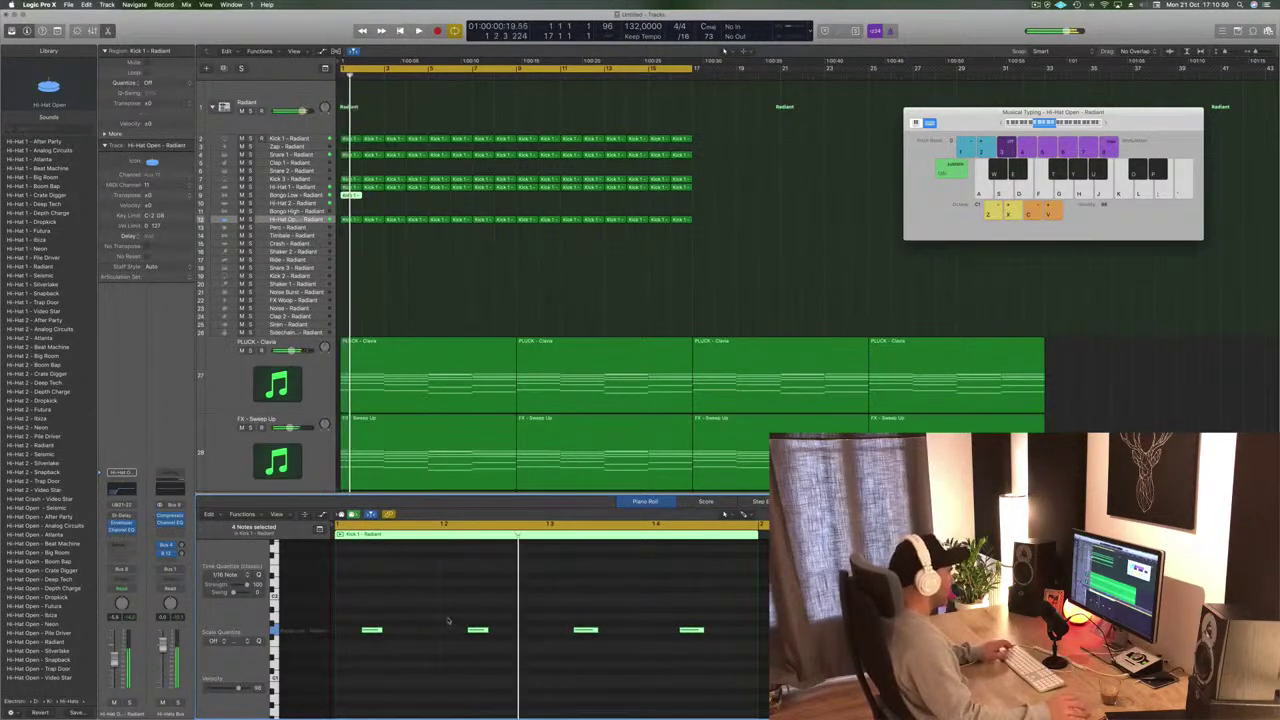
# Delete the second and fourth notes from the Bongo Low region and play the pattern
pyautogui.click(477, 631)
pyautogui.press('space')
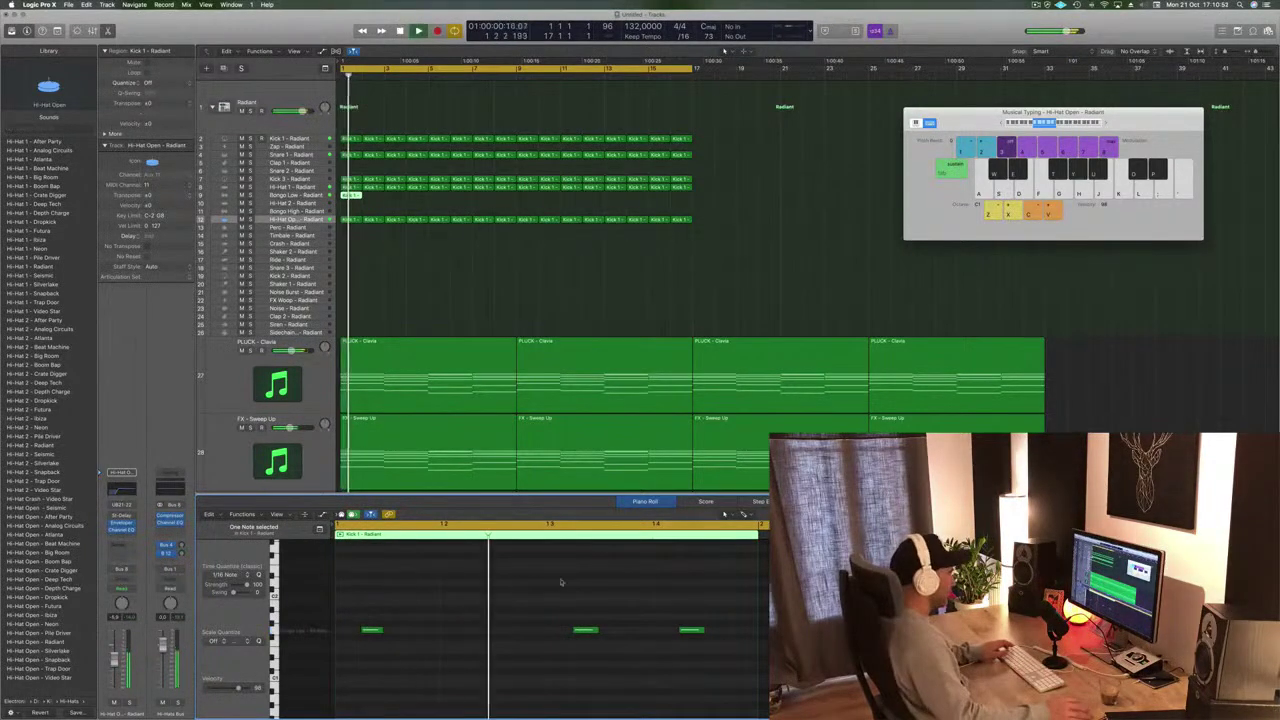
pyautogui.moveTo(668, 592); pyautogui.dragTo(717, 654)
pyautogui.press('space')
pyautogui.press('space')
pyautogui.press('space')
# Duplicate the Bongo Low region along its track until it fills bars 1 to 16, and play the loop
pyautogui.click(297, 195)
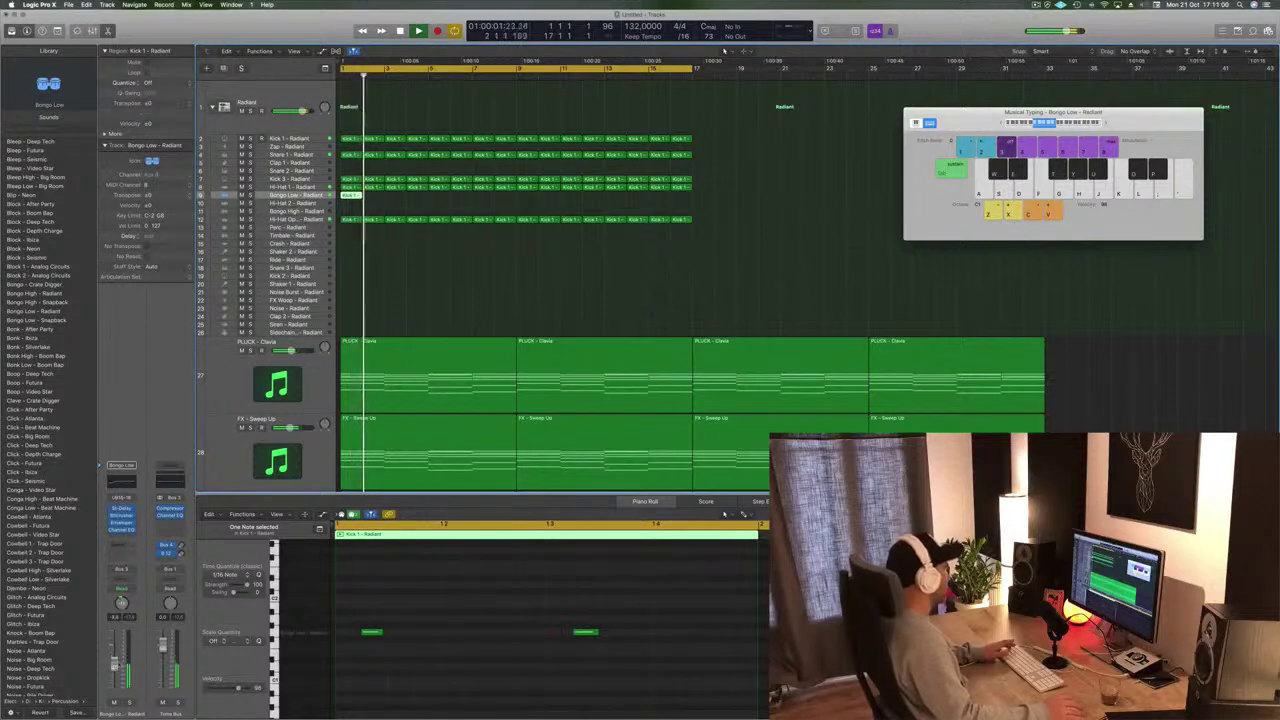
pyautogui.moveTo(357, 197); pyautogui.dragTo(440, 200)
pyautogui.press('space')
pyautogui.press('Delete')
pyautogui.click(375, 202)
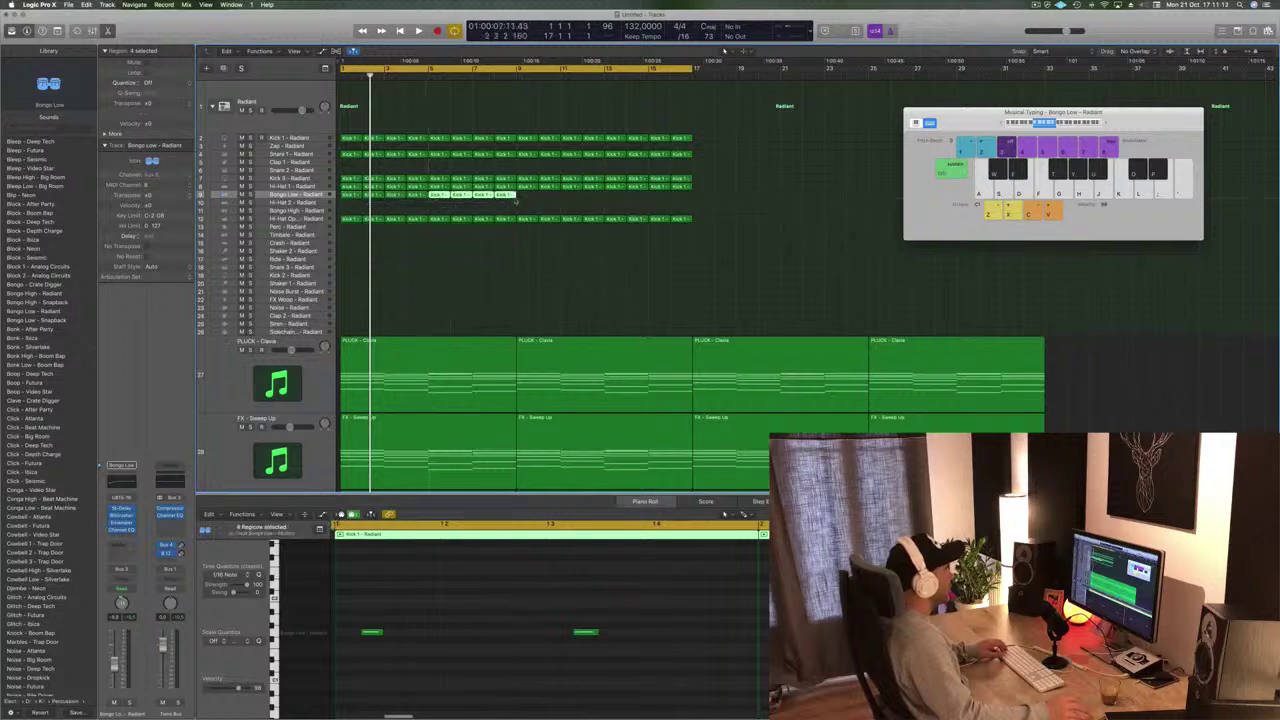
pyautogui.click(517, 203)
pyautogui.click(354, 196)
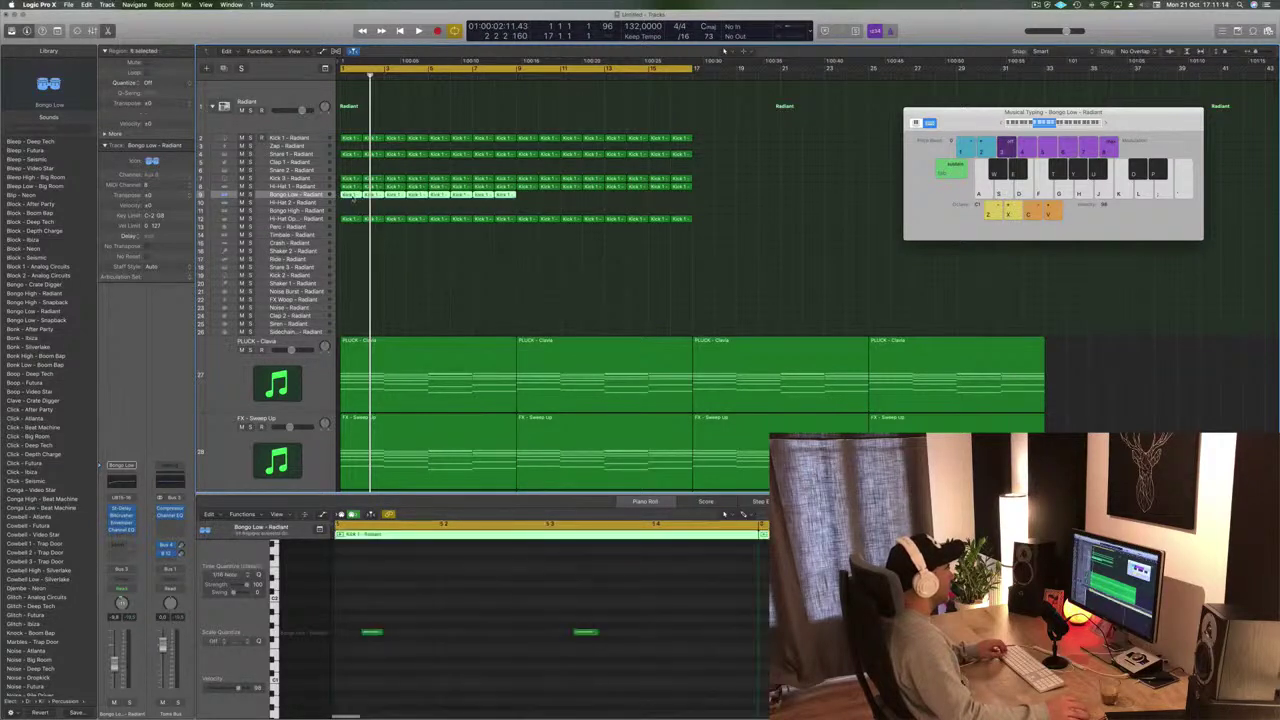
pyautogui.moveTo(350, 196); pyautogui.dragTo(527, 202)
pyautogui.press('space')
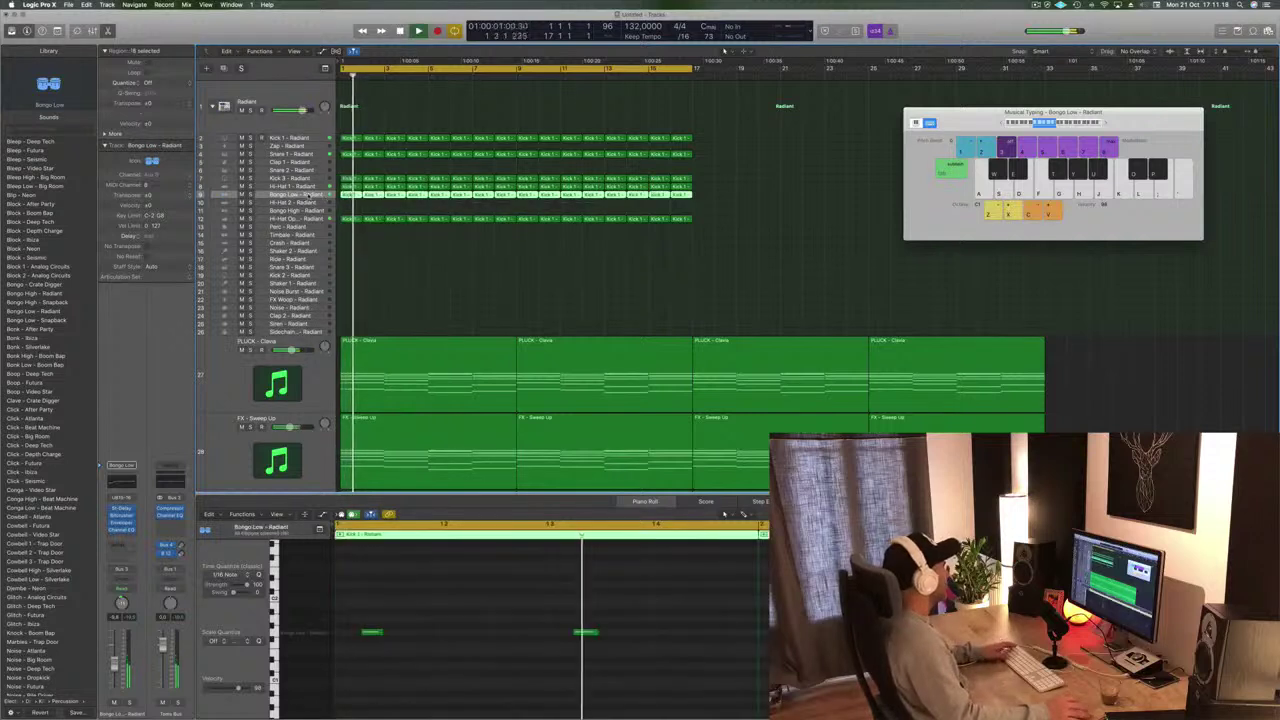
# Play the beat from the start and lower the Bongo Low channel volume to sit in the mix
pyautogui.press('Return')
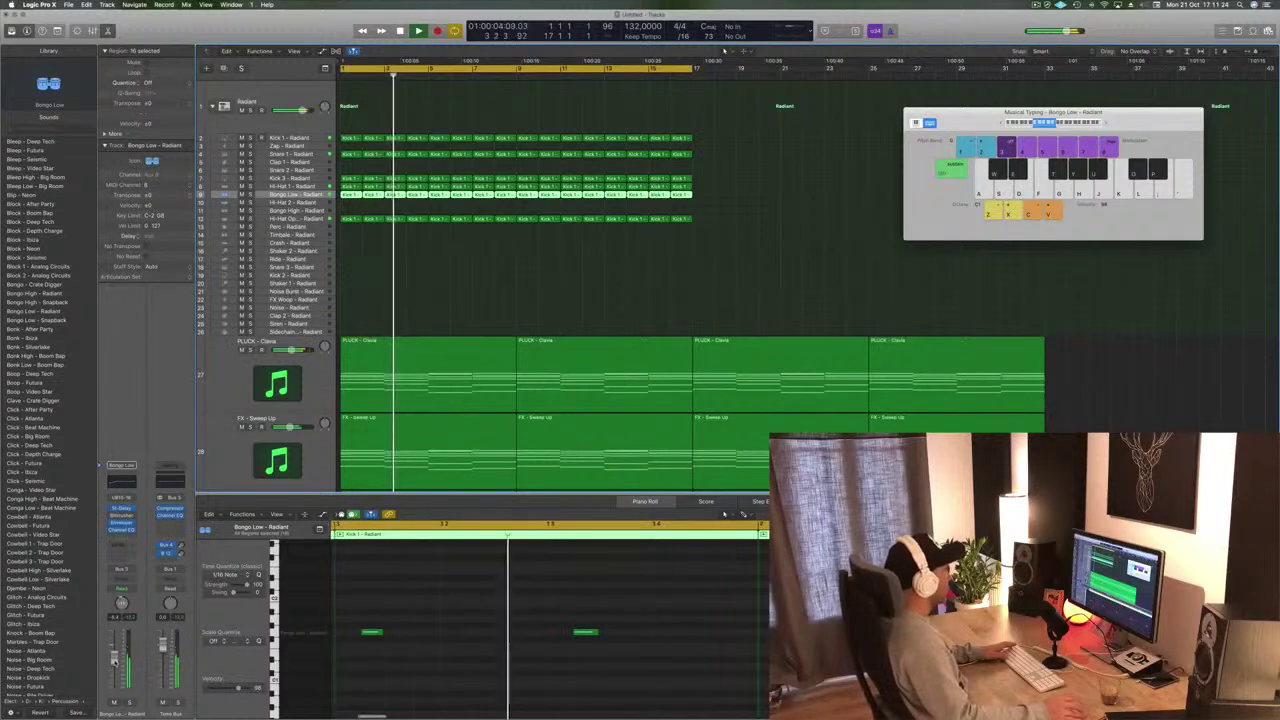
pyautogui.click(517, 280)
pyautogui.scroll(-1, 517, 278)
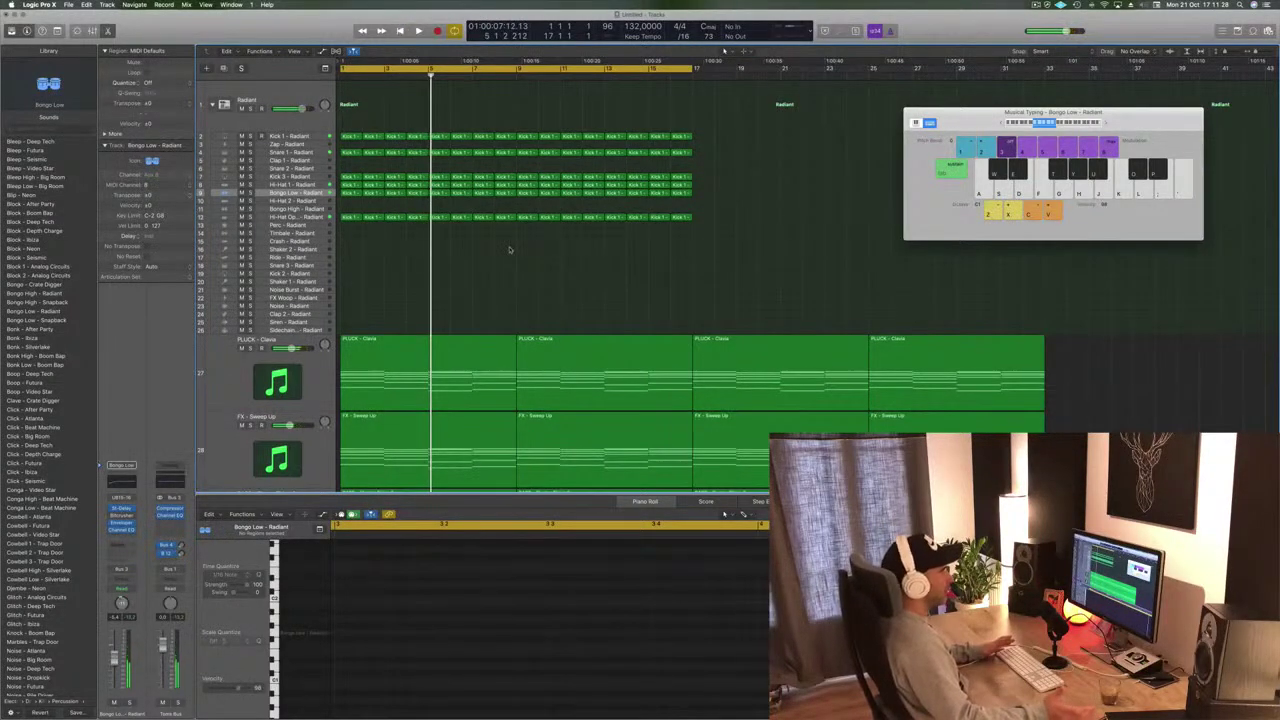
pyautogui.press('Return')
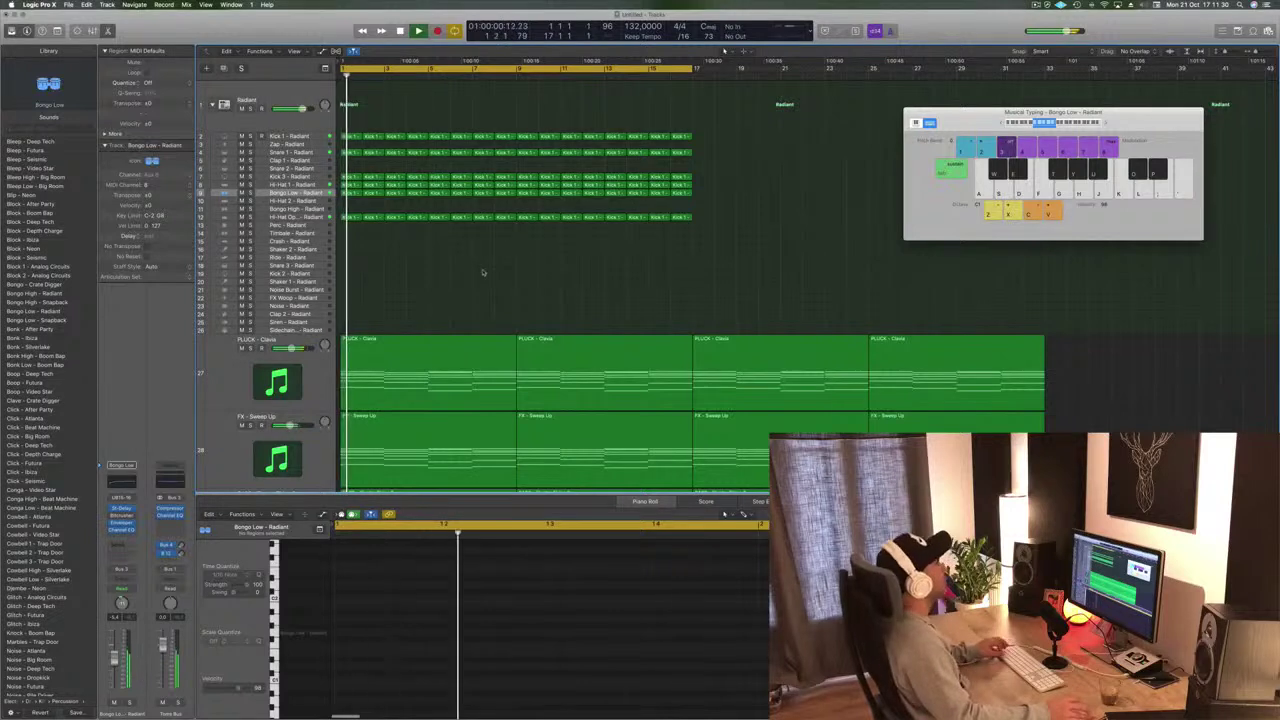
pyautogui.scroll(-1, 434, 261)
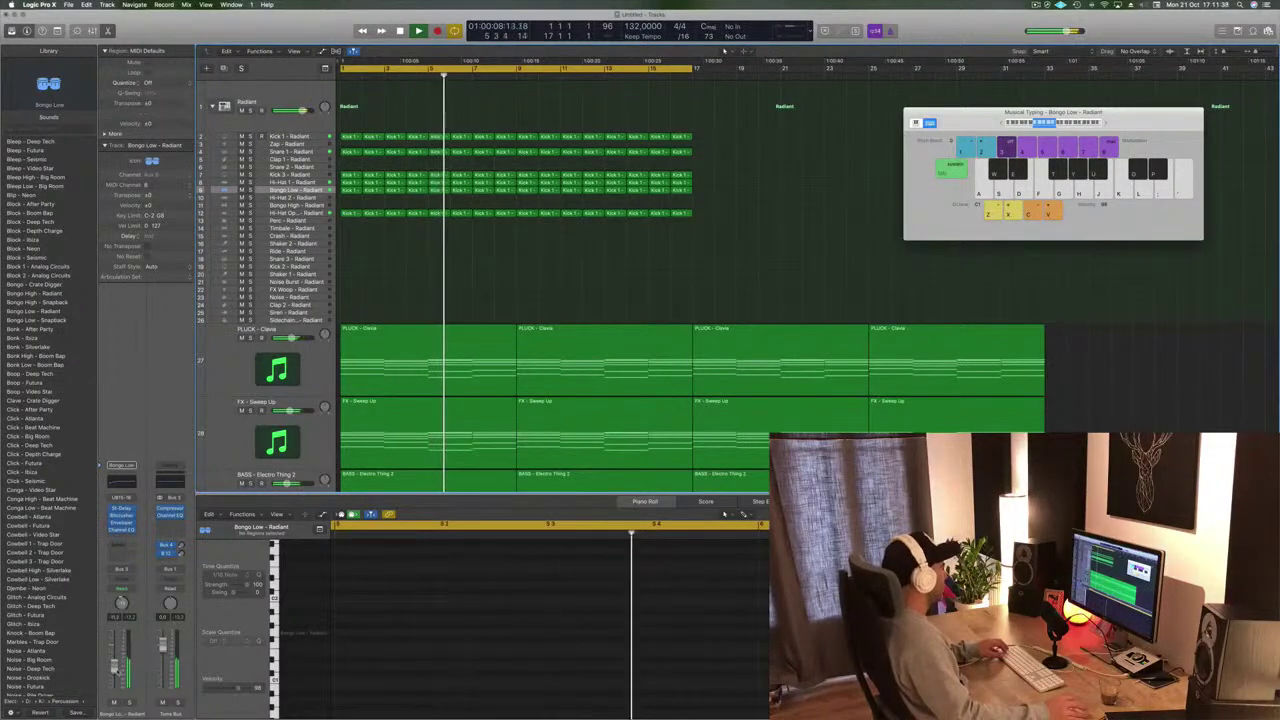
pyautogui.press('space')
# Close the Musical Typing keyboard and copy all drum regions in bars 1 to 16 to start at bar 17
pyautogui.moveTo(983, 117); pyautogui.dragTo(1005, 117)
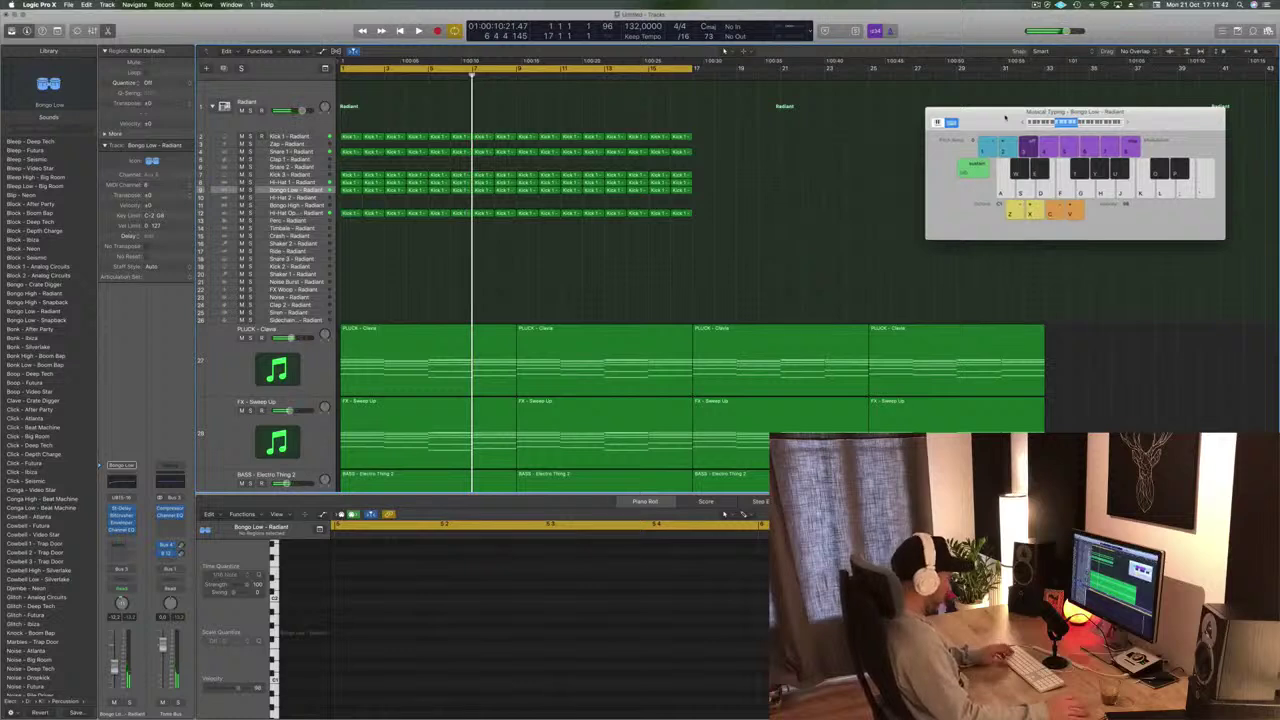
pyautogui.press('super+k')
pyautogui.moveTo(712, 134); pyautogui.dragTo(342, 240)
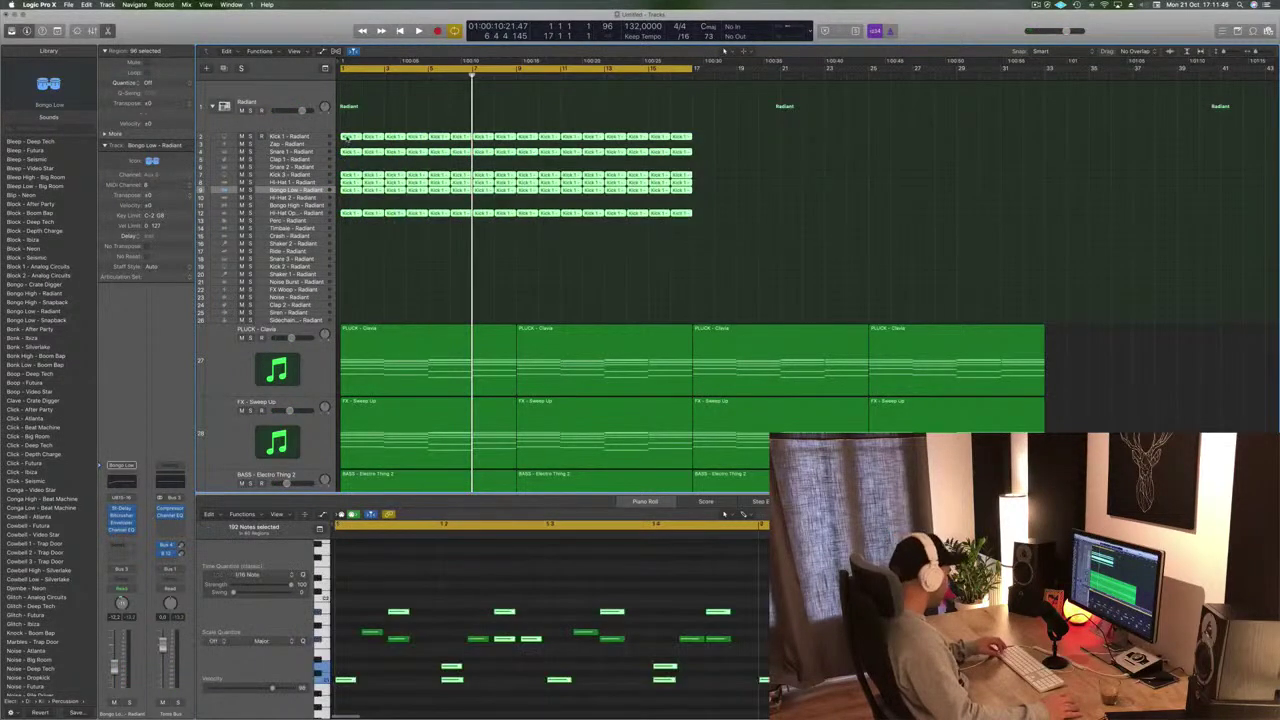
pyautogui.moveTo(751, 157); pyautogui.dragTo(701, 142)
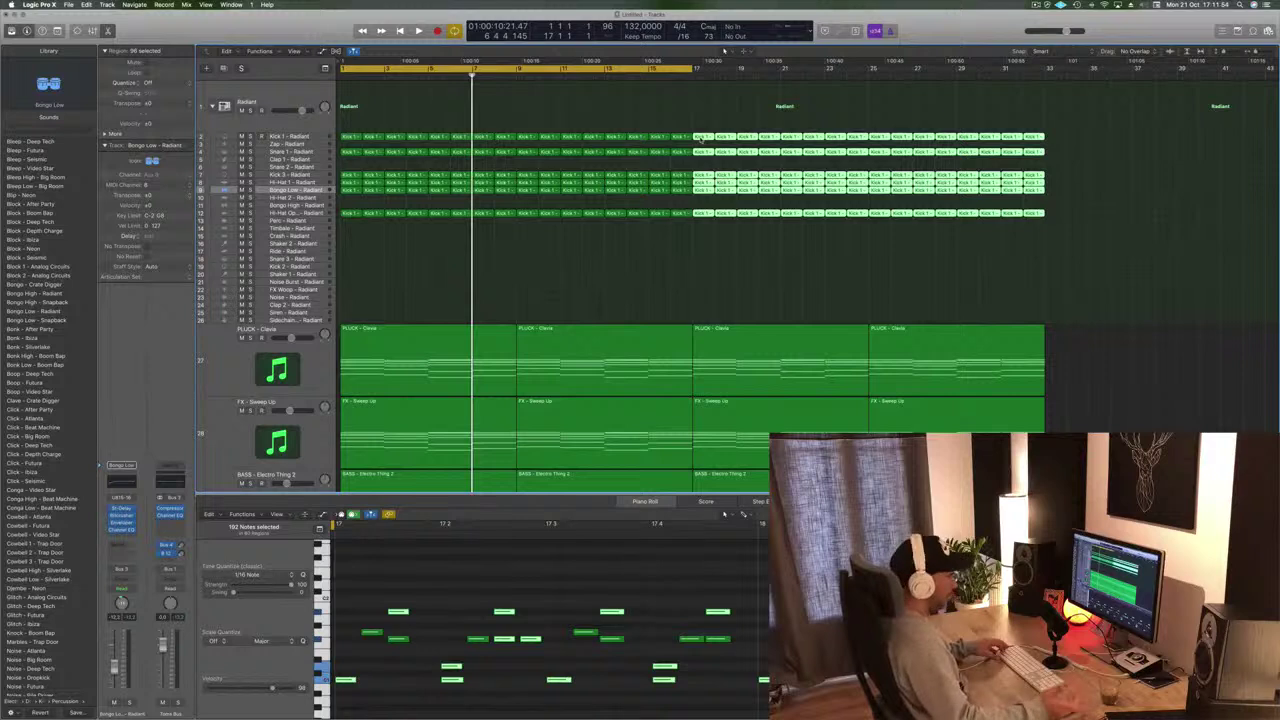
pyautogui.click(694, 254)
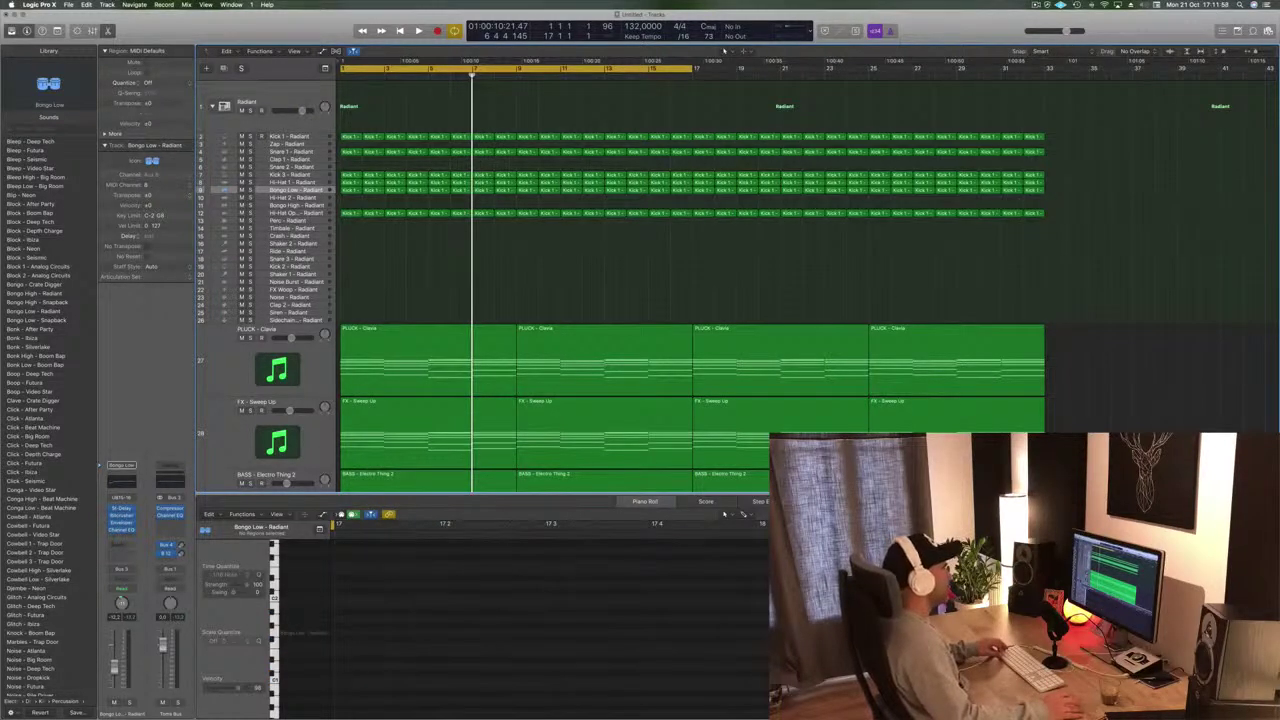
# Extend the cycle range to cover bars 1 to 32 and play the arrangement from the start
pyautogui.moveTo(695, 68); pyautogui.dragTo(1048, 70)
pyautogui.press('space')
pyautogui.scroll(3, 468, 279)
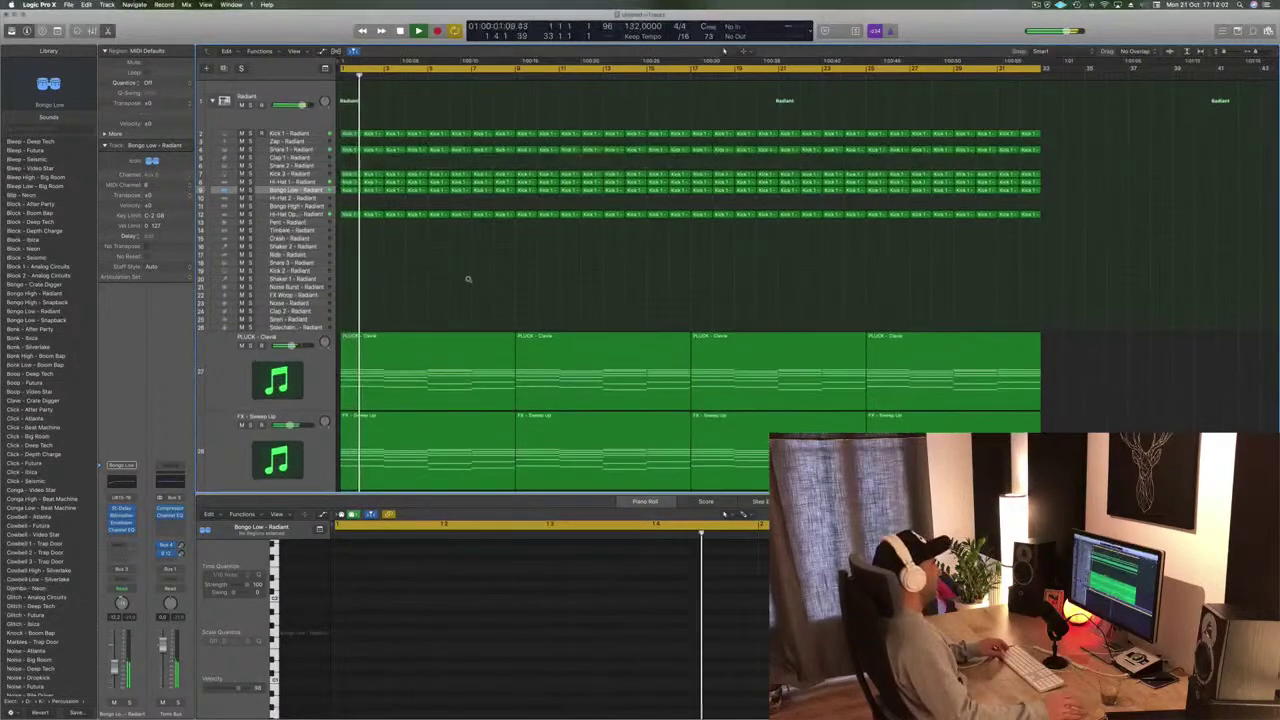
pyautogui.scroll(-3, 467, 279)
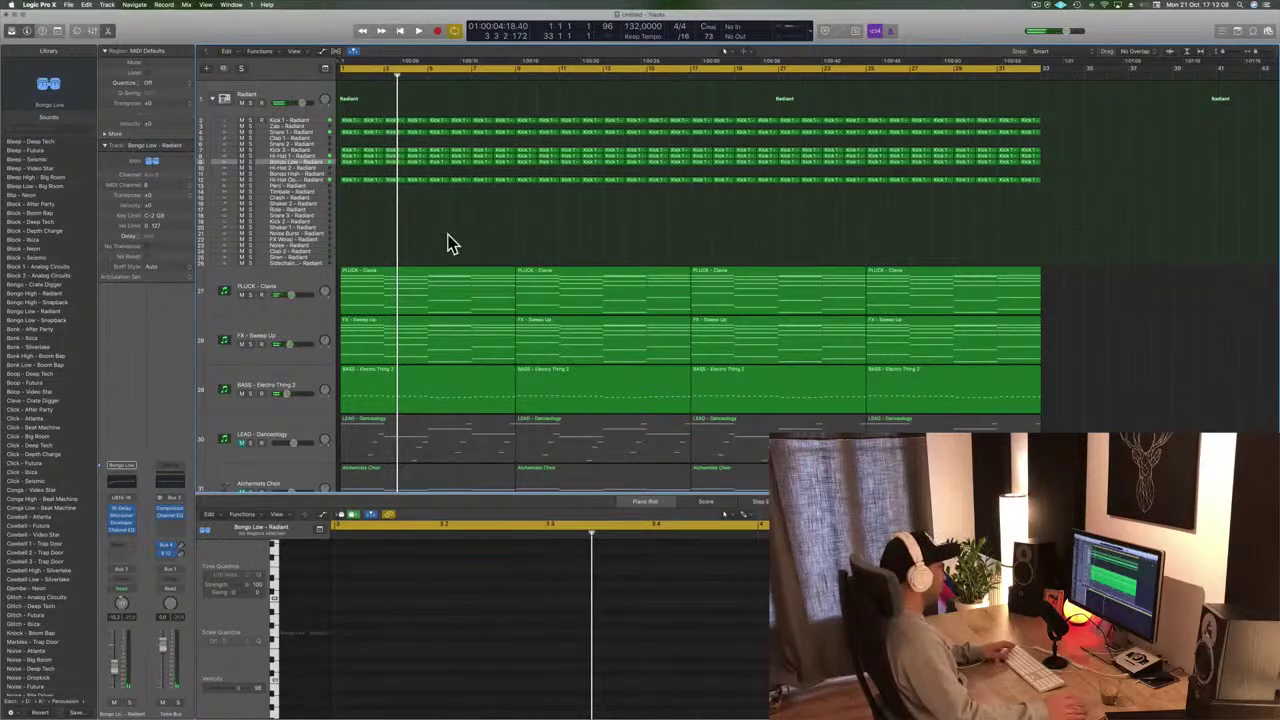
pyautogui.press('Return')
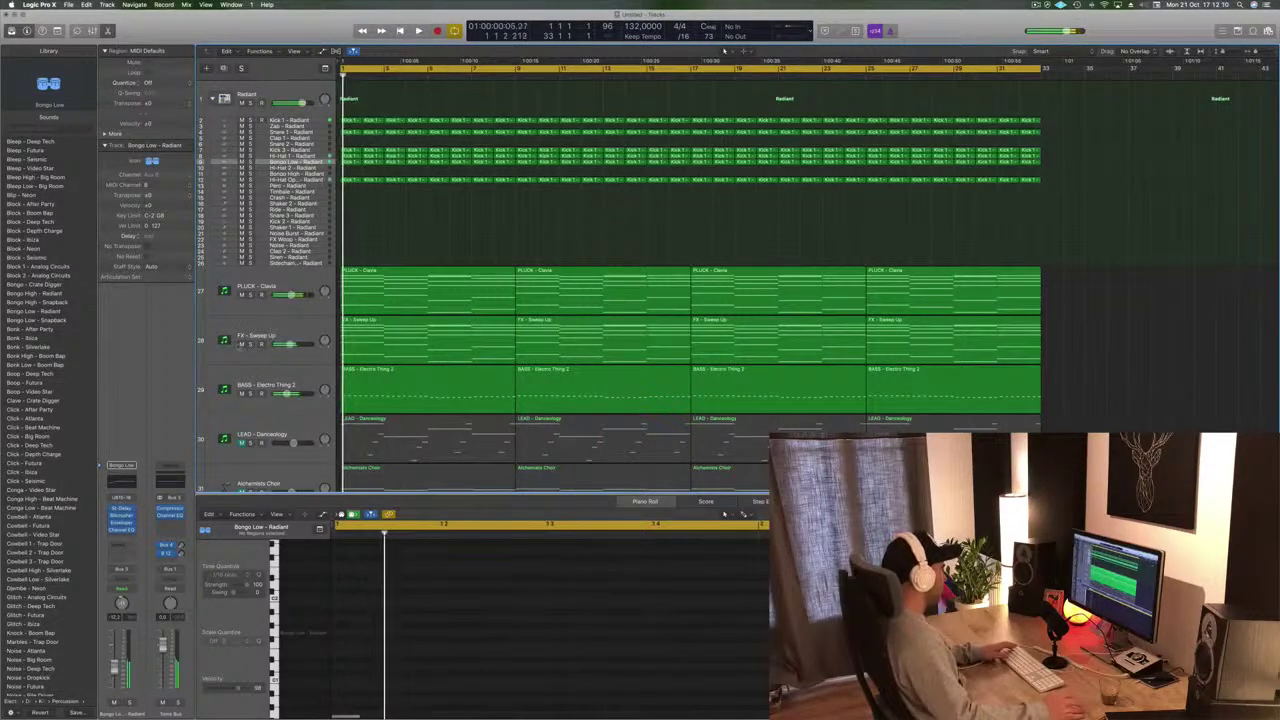
# Mute and unmute the FX - Sweep Up track during playback to compare the mix with and without it
pyautogui.click(292, 330)
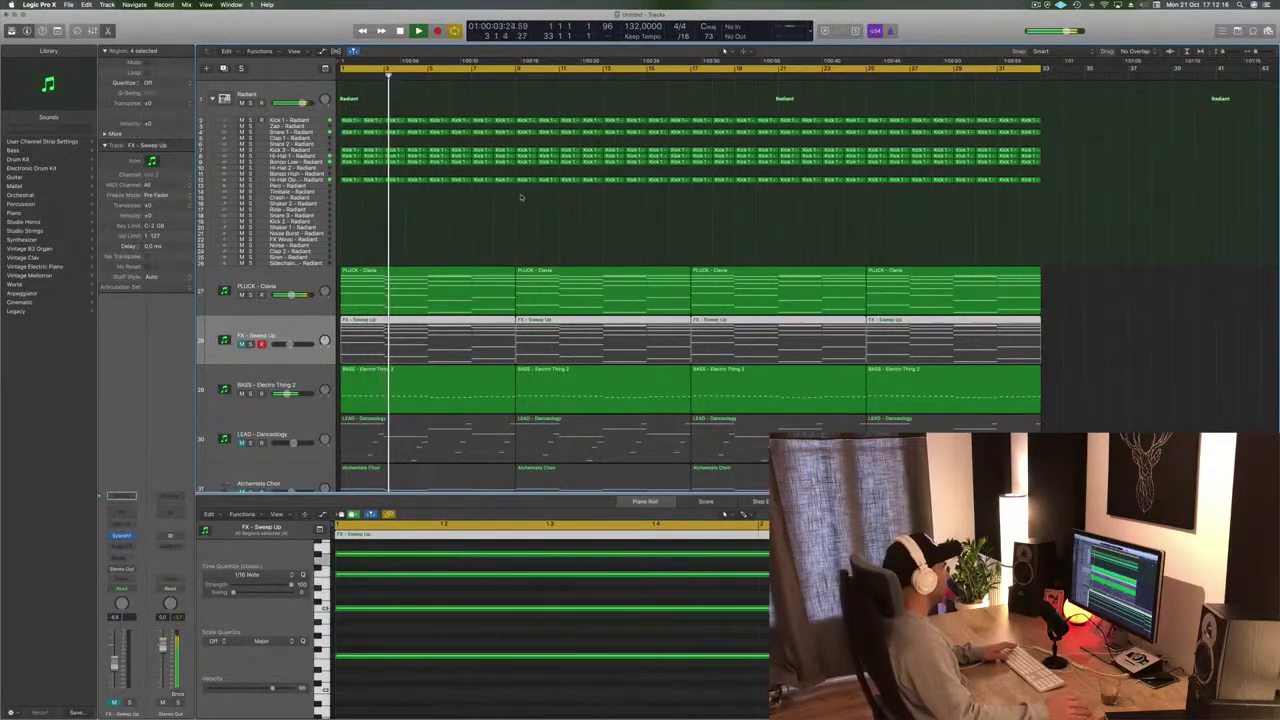
pyautogui.press('Return')
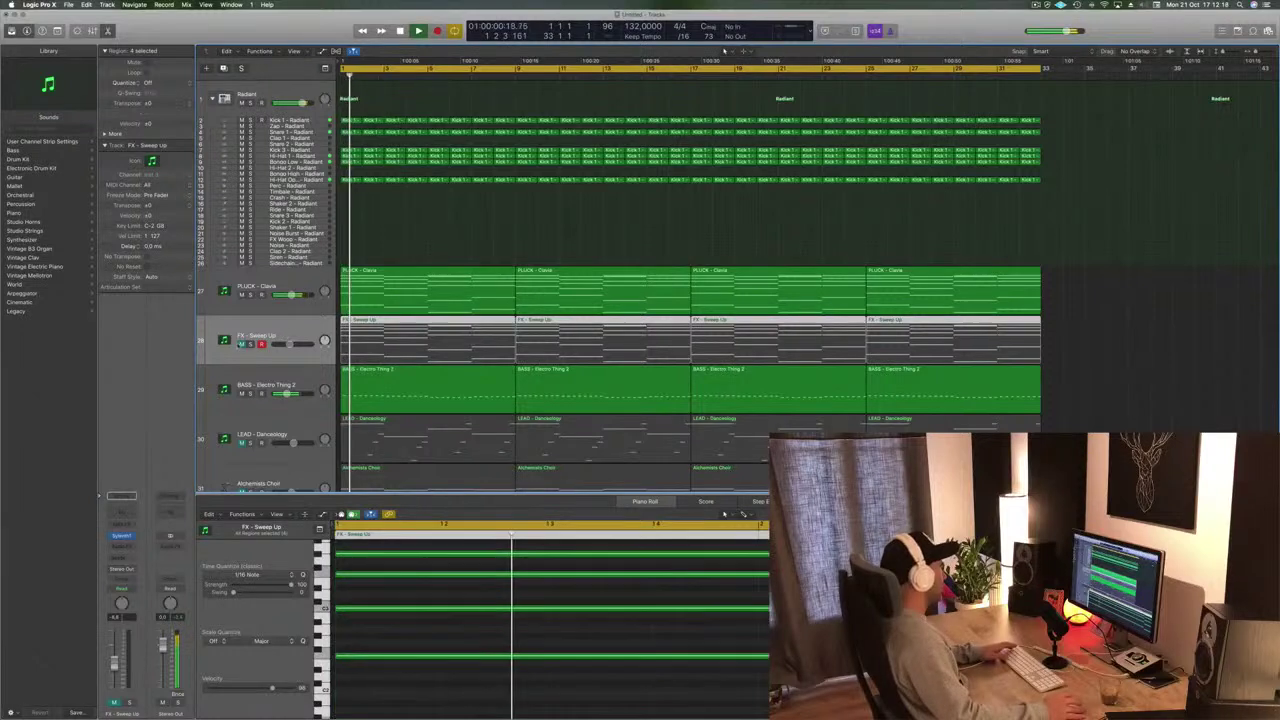
pyautogui.click(242, 343)
pyautogui.press('space')
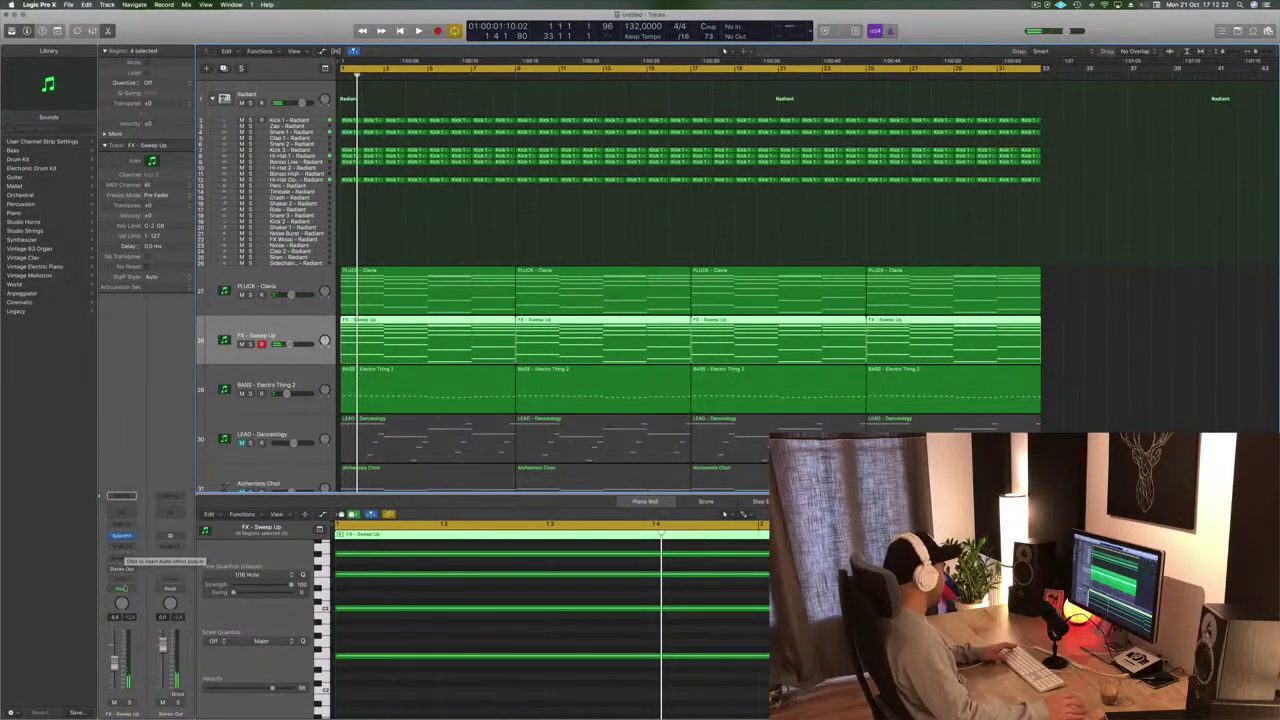
# Set the automation mode of the FX - Sweep Up and PLUCK - Clavia tracks to Touch
pyautogui.click(121, 590)
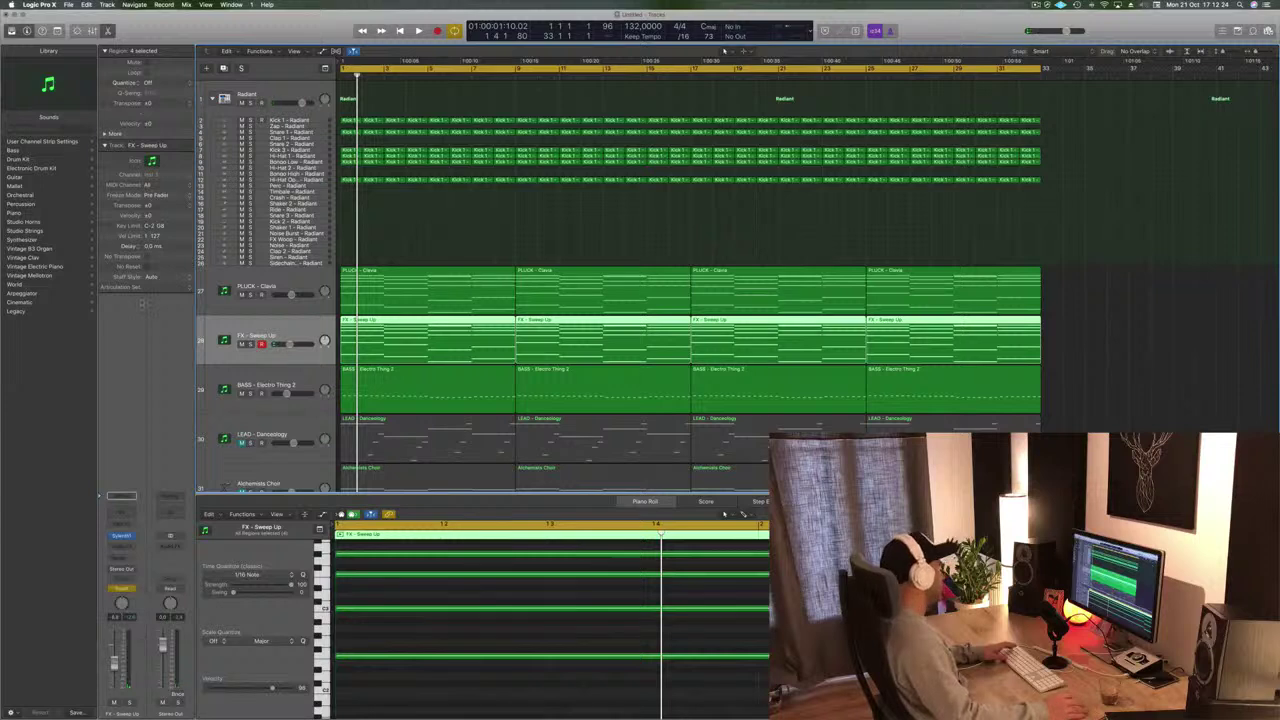
pyautogui.click(313, 298)
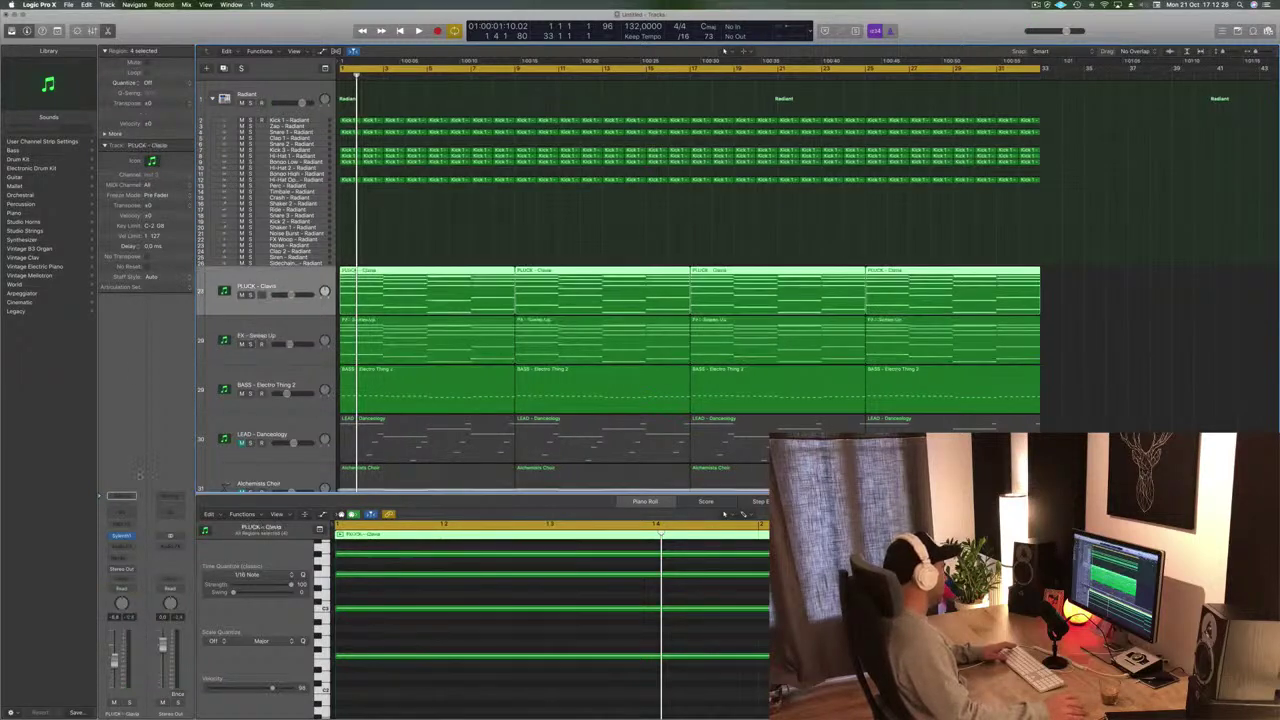
pyautogui.click(288, 348)
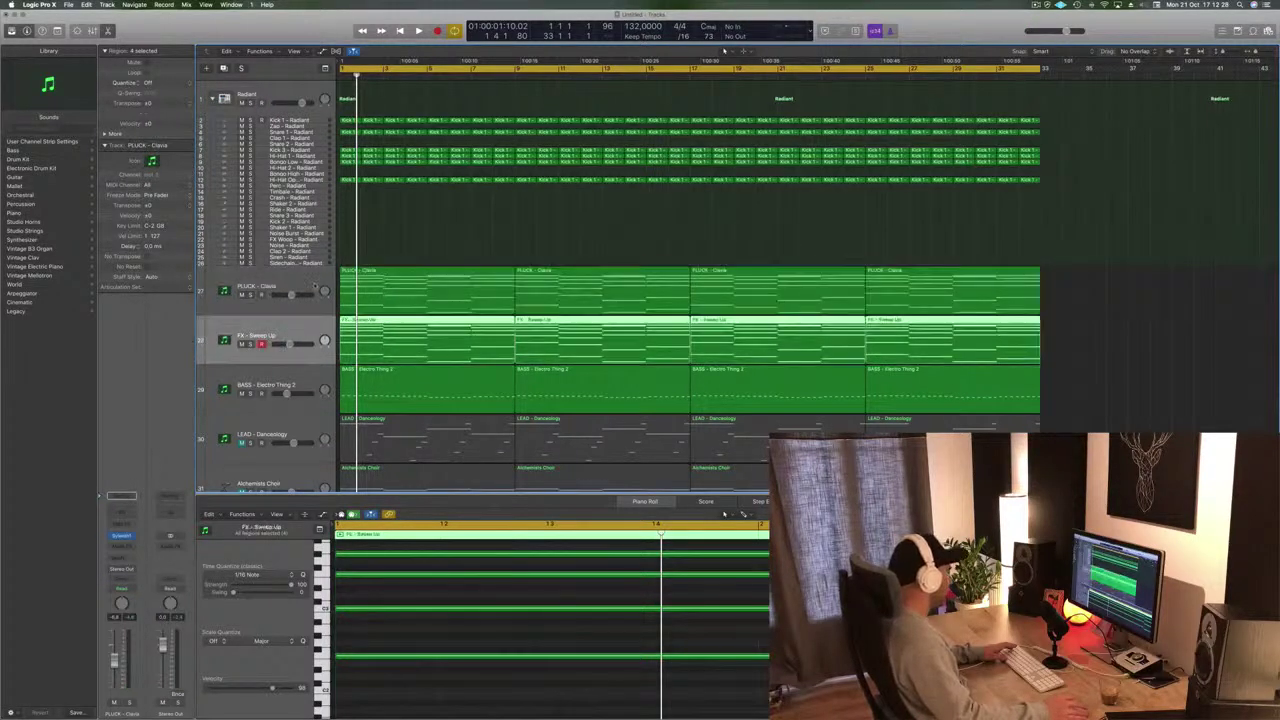
pyautogui.click(315, 273)
pyautogui.click(121, 569)
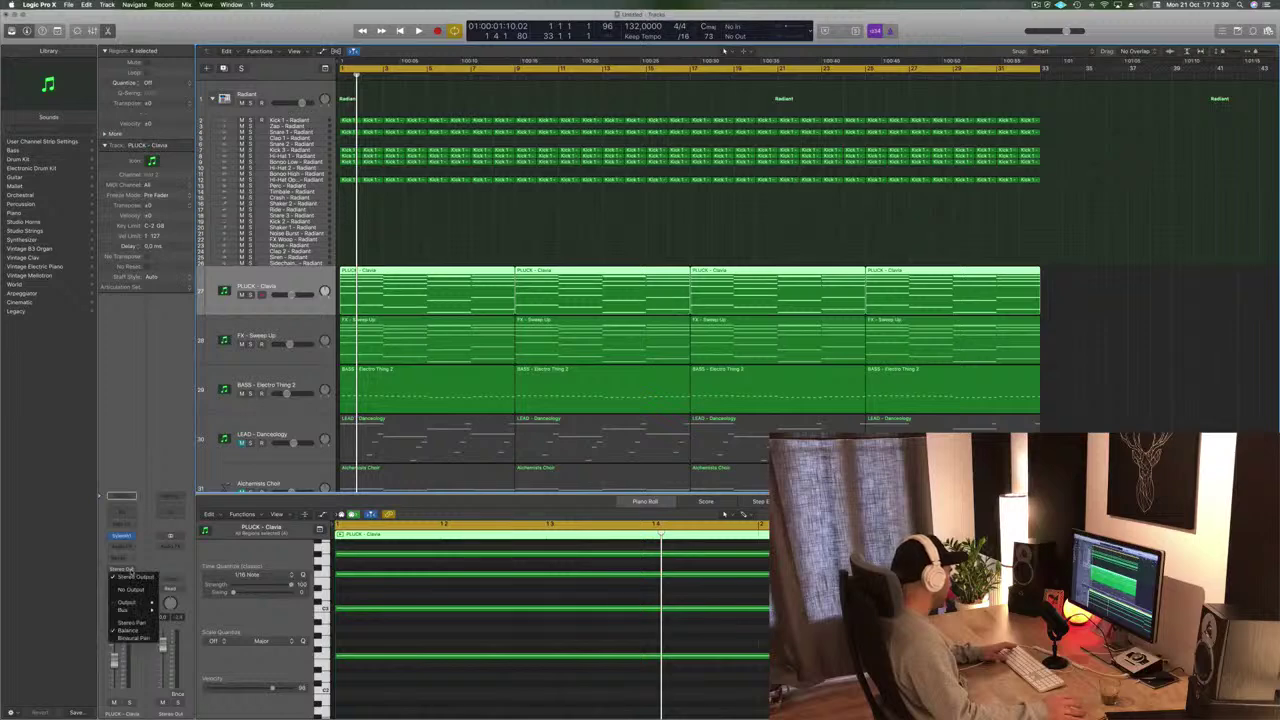
pyautogui.click(134, 571)
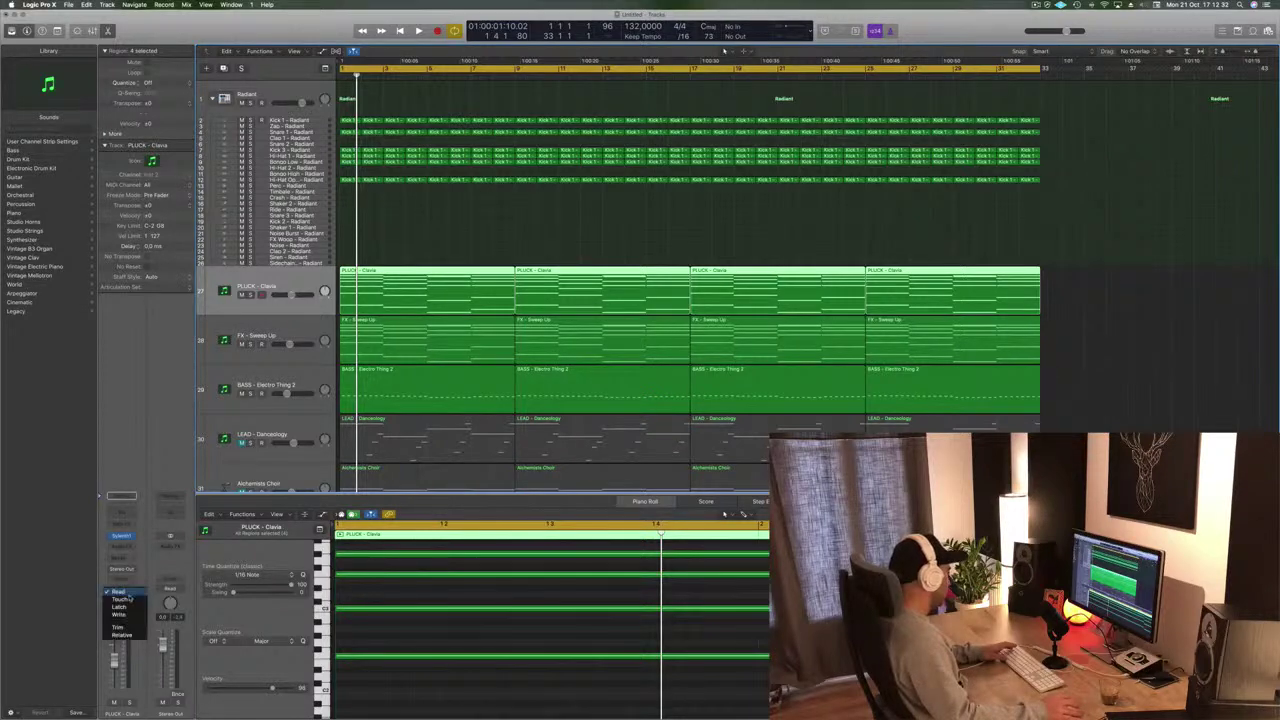
# Record filter cutoff moves in the PLUCK - Clavia Sylenth1 instrument during playback, close its window and stop
pyautogui.click(121, 537)
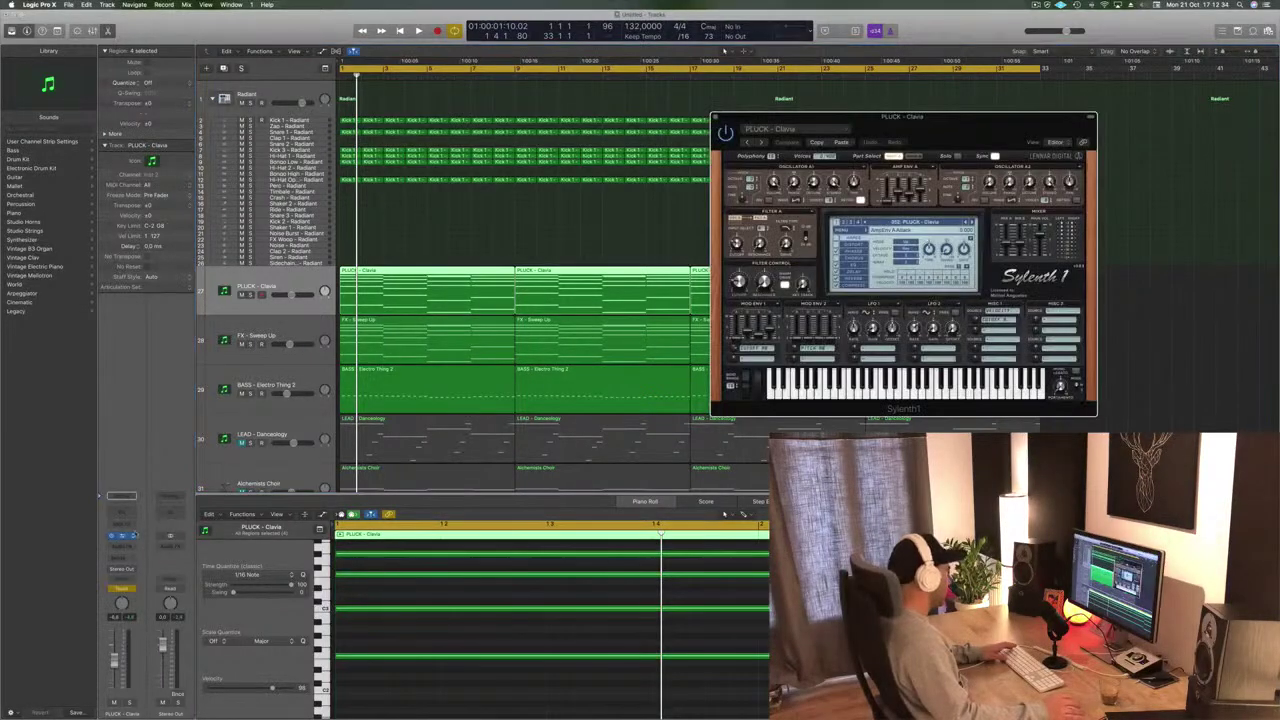
pyautogui.press('space')
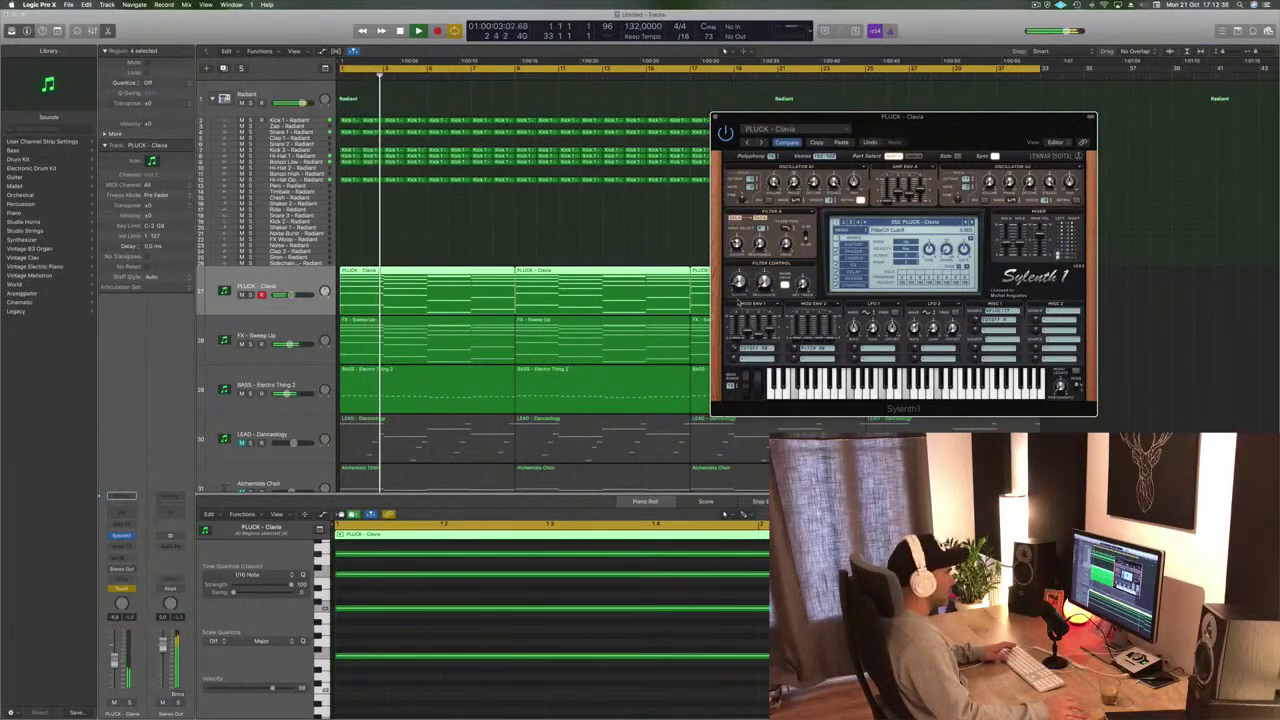
pyautogui.press('super+w')
pyautogui.press('space')
# Record filter cutoff moves in the FX - Sweep Up Sylenth1 instrument while playing from the start, then close its window
pyautogui.click(296, 322)
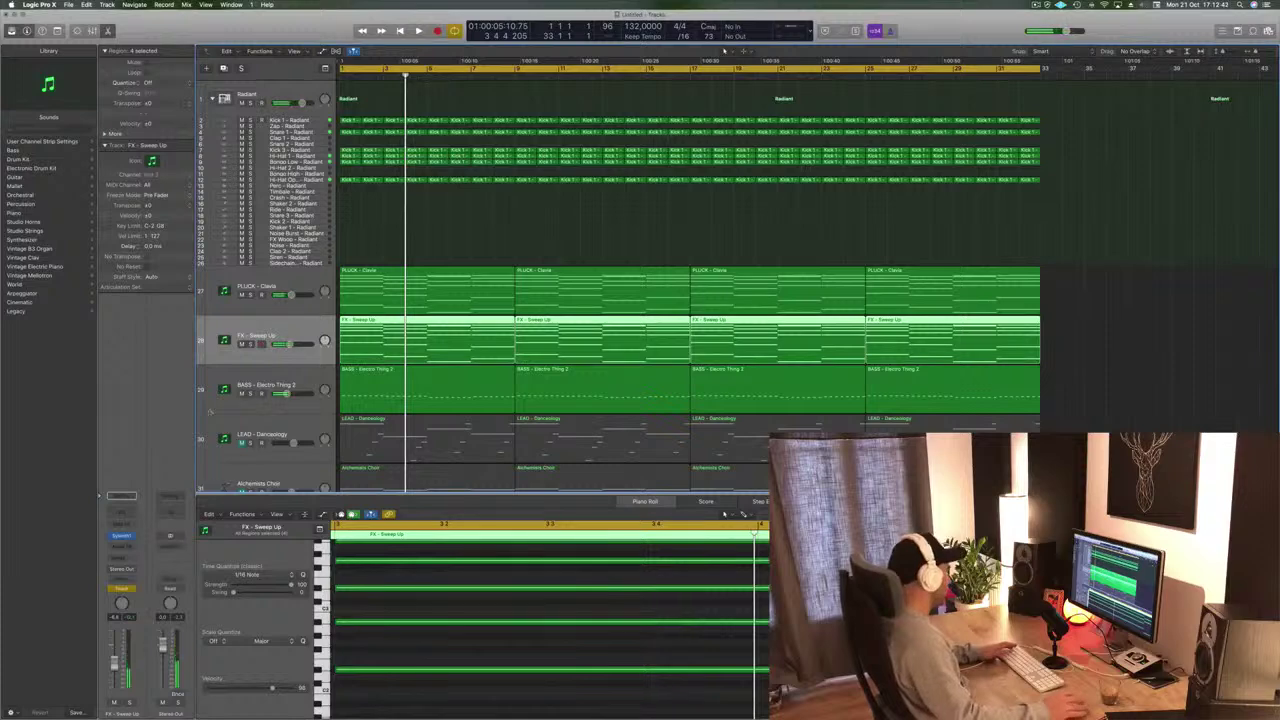
pyautogui.press('Return')
pyautogui.click(122, 536)
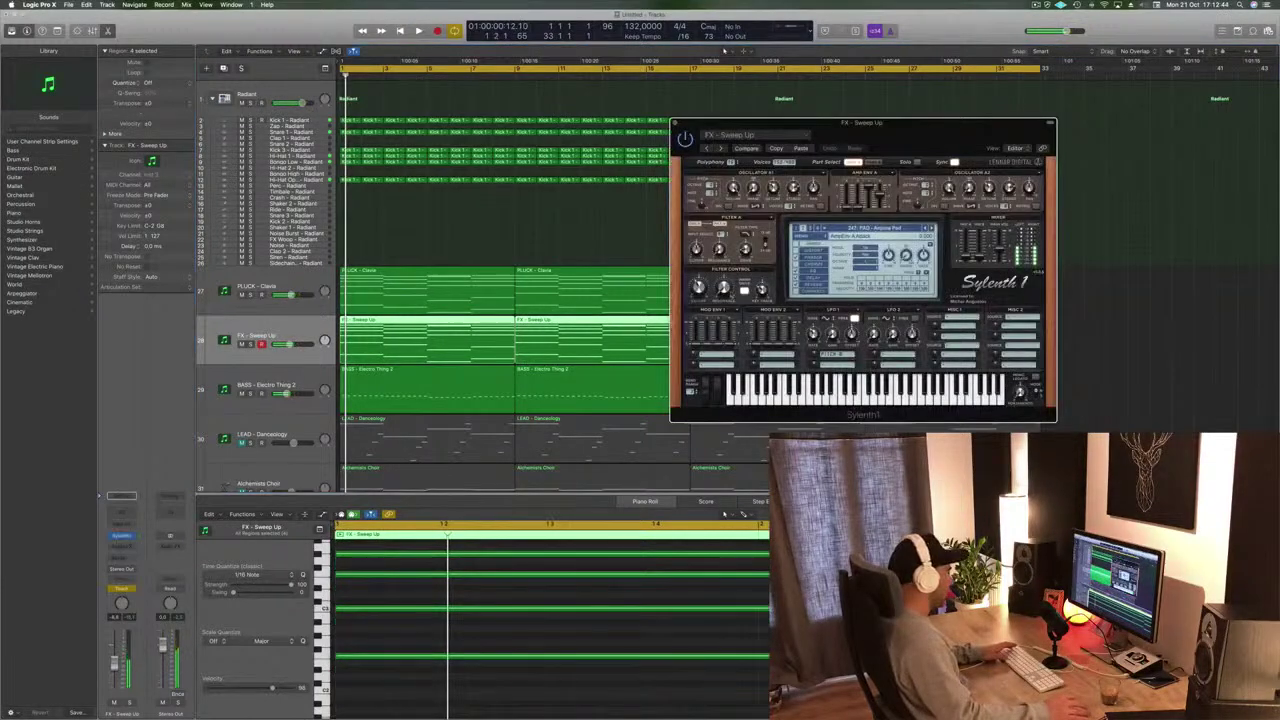
pyautogui.press('space')
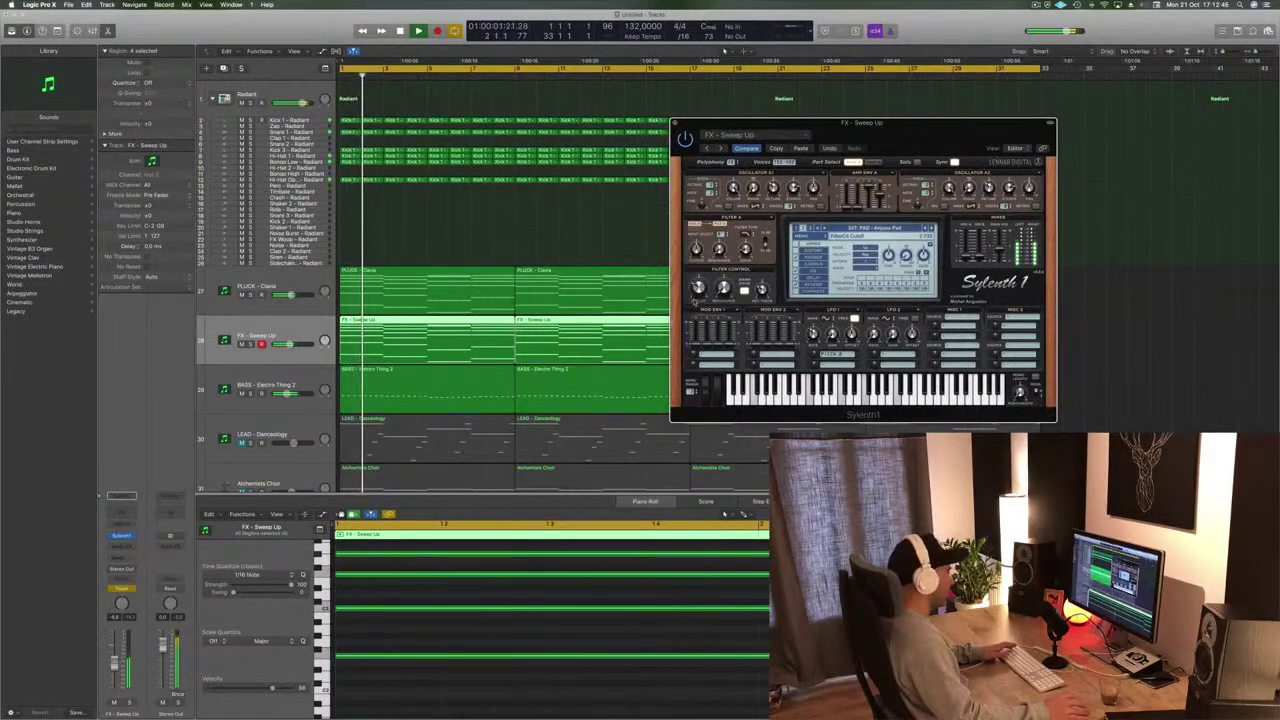
pyautogui.click(674, 123)
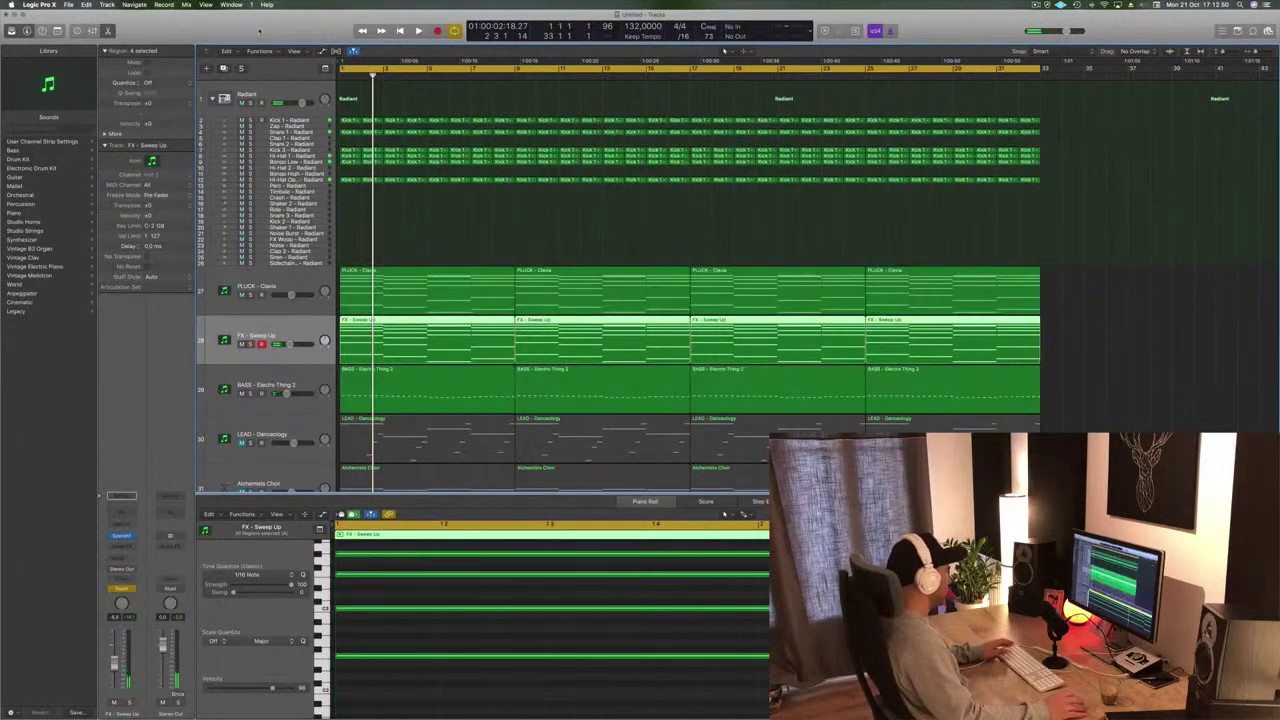
# Show the track automation and the toolbar, and reduce the track heights until all synth tracks fit in view
pyautogui.press('z')
pyautogui.press('z')
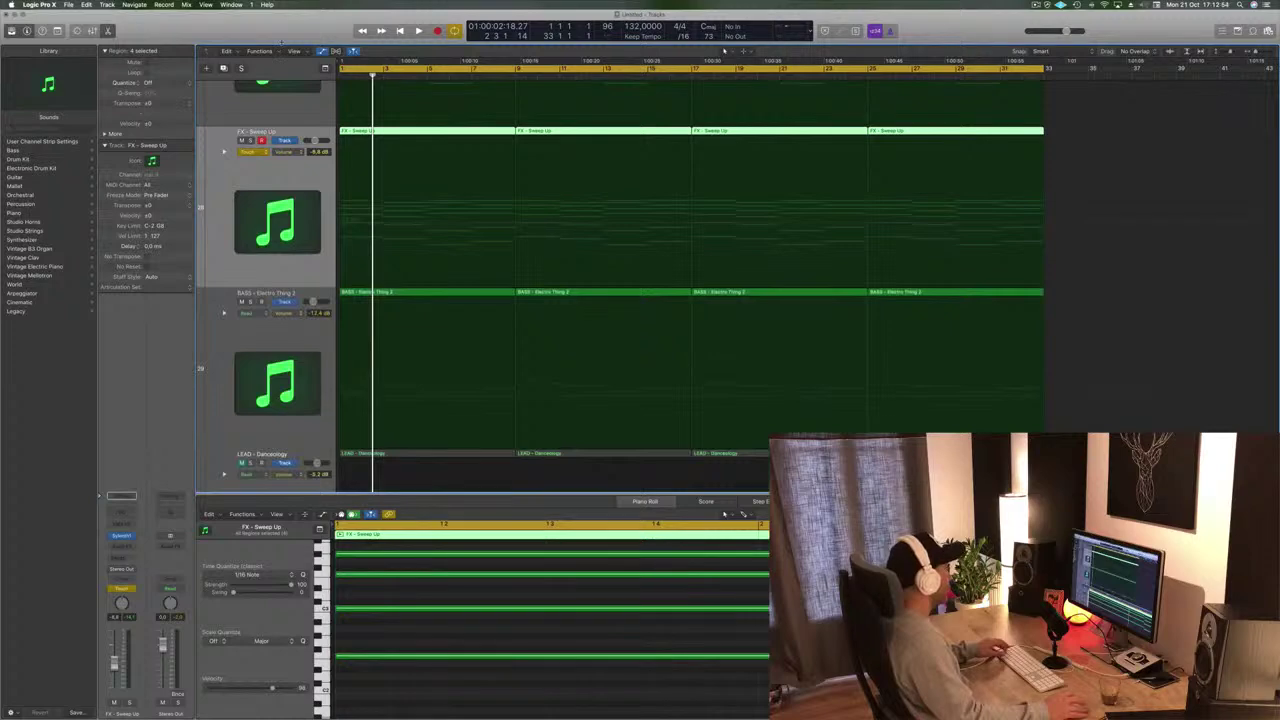
pyautogui.press('ctrl+alt+super+t')
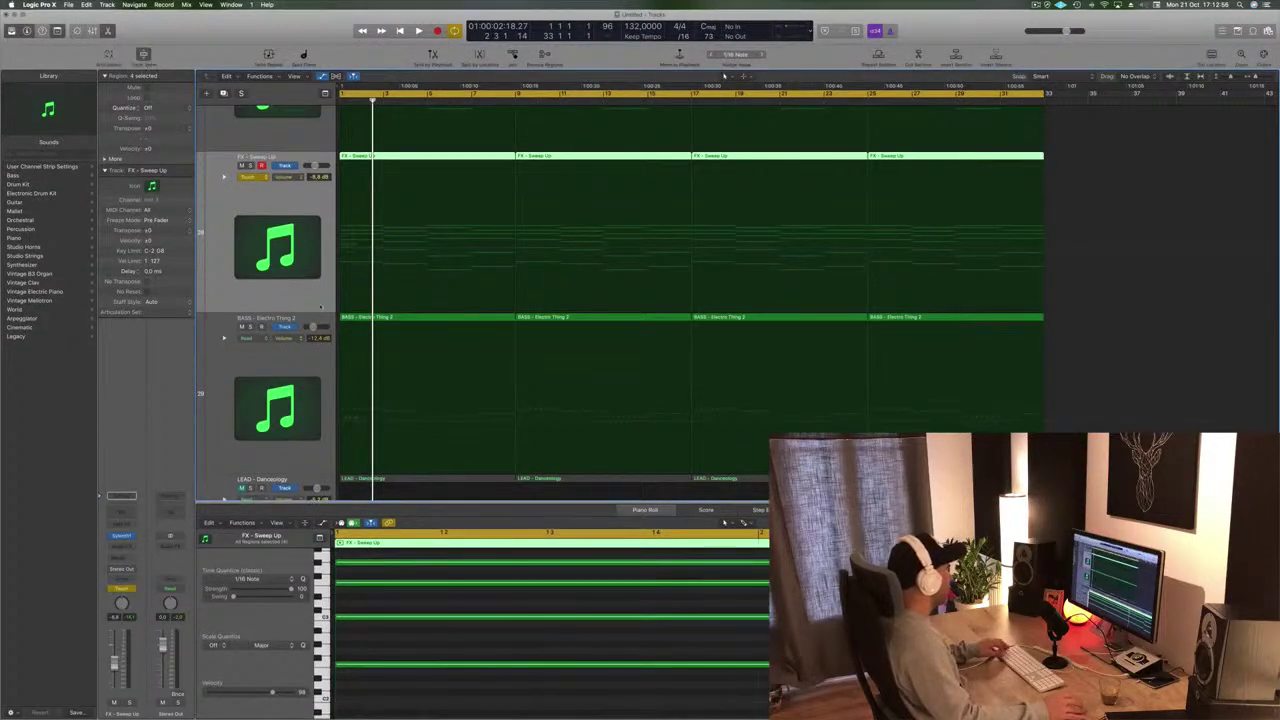
pyautogui.scroll(3, 317, 279)
pyautogui.scroll(-5, 316, 275)
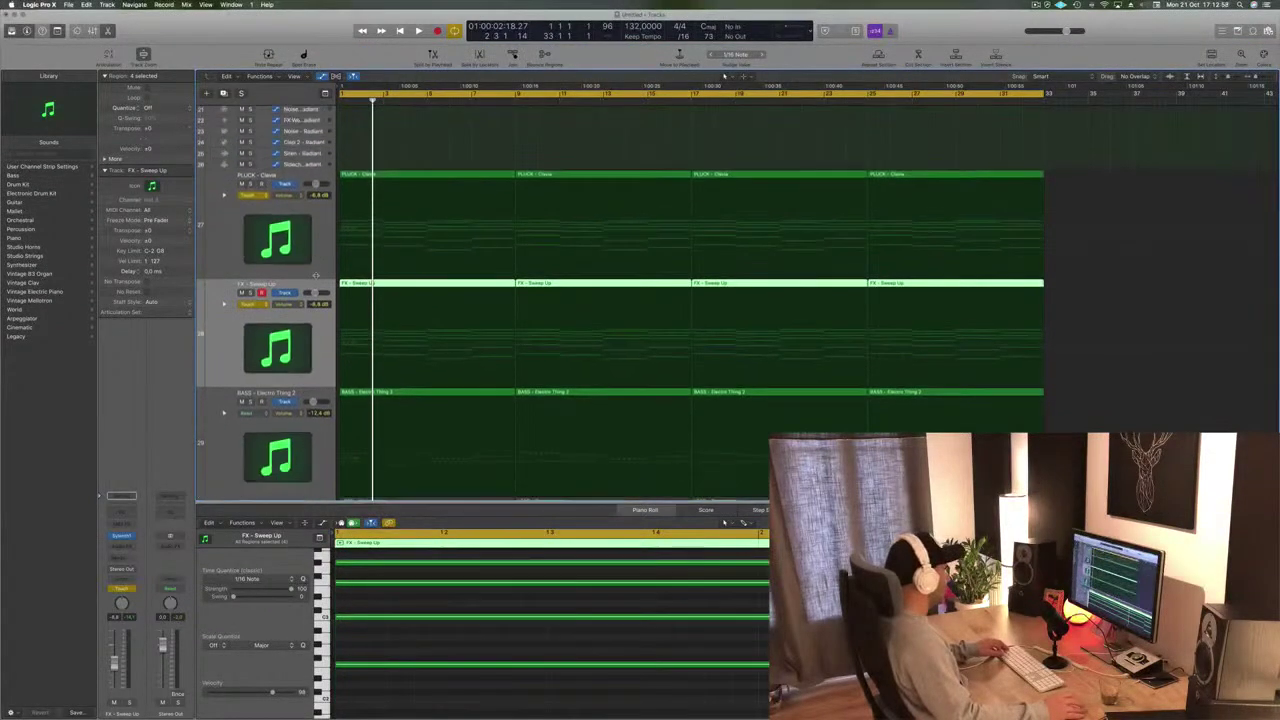
pyautogui.scroll(-4, 316, 275)
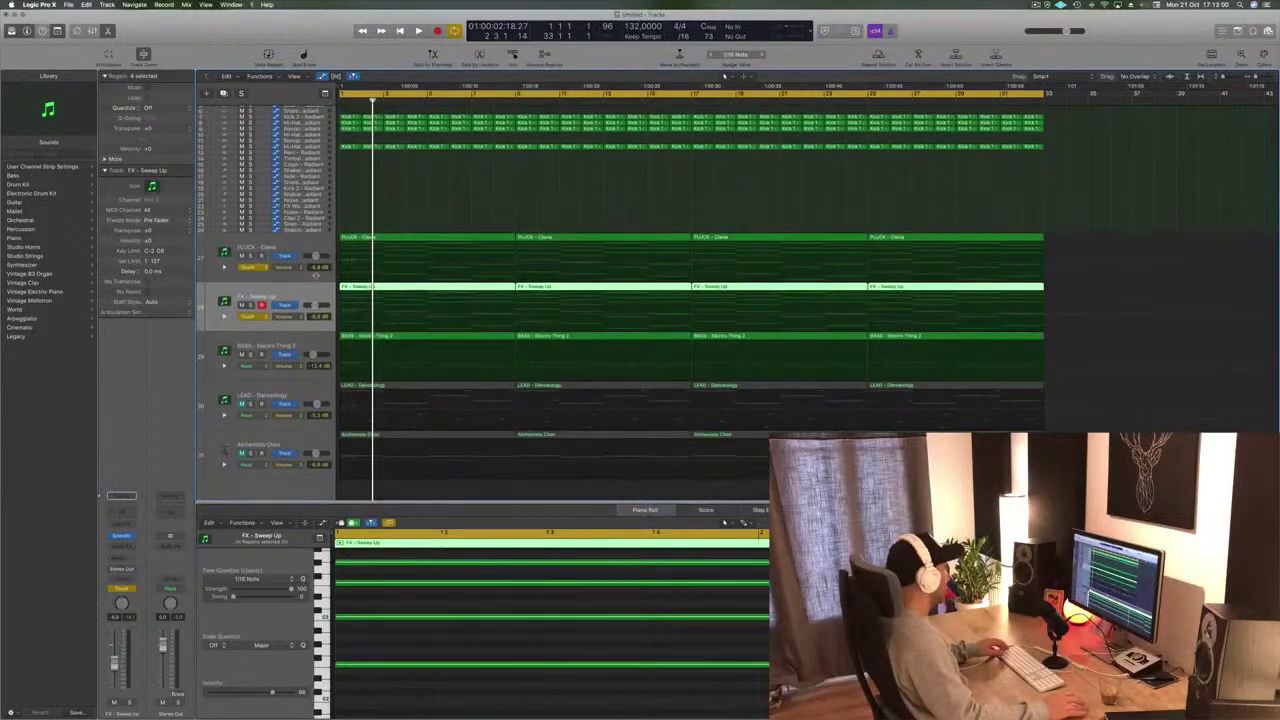
# Select the PLUCK - Clavia track and enable automatic zoom of the selected track
pyautogui.click(295, 281)
pyautogui.hotkey('ctrl', 'z')
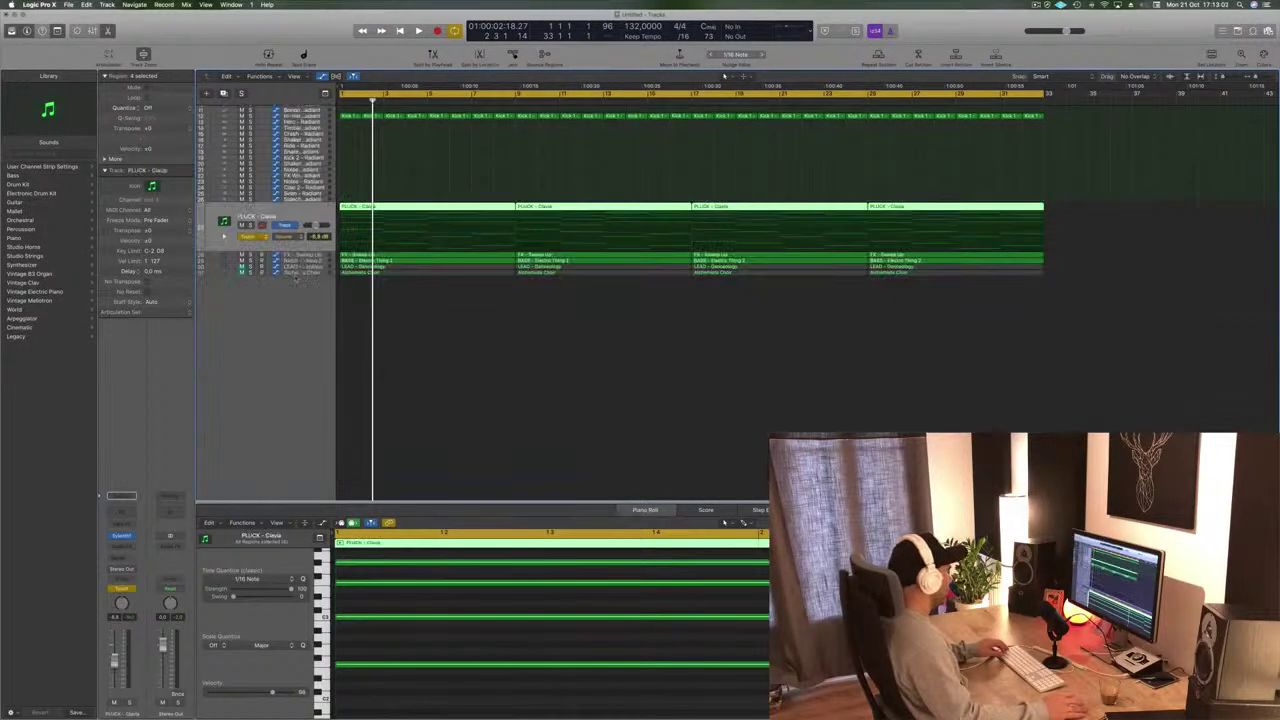
pyautogui.scroll(4, 294, 262)
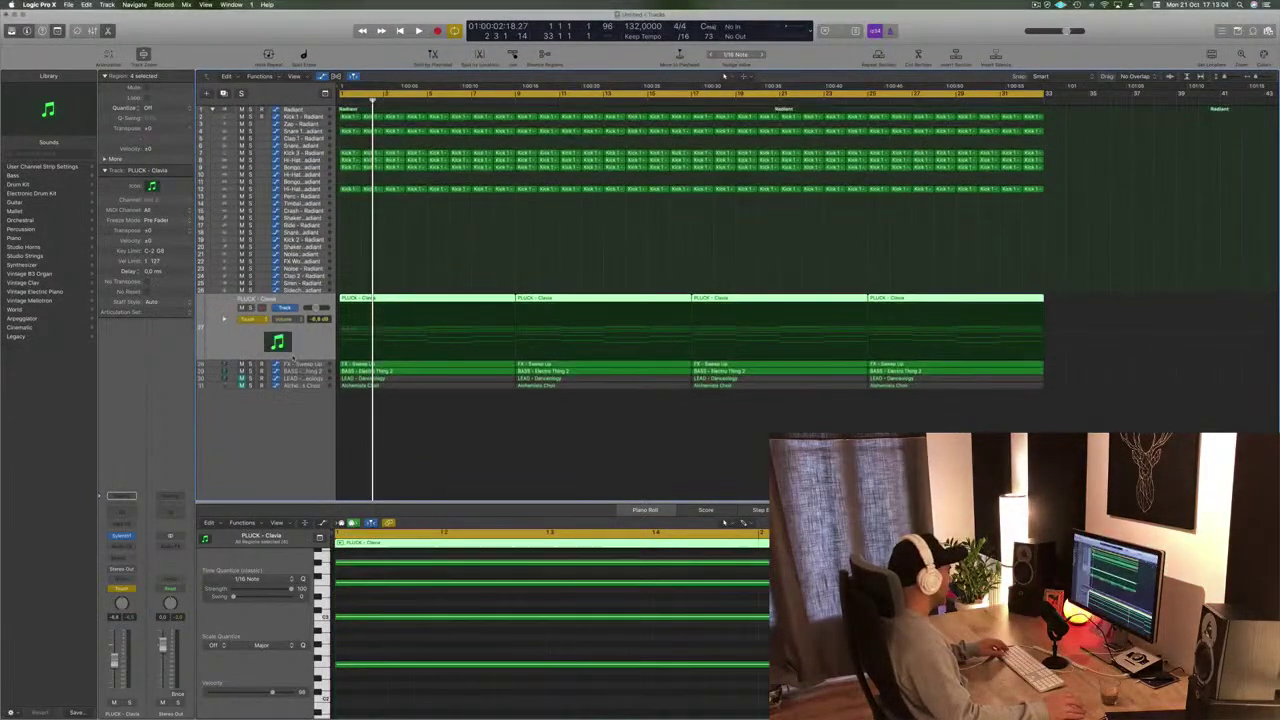
# Expand the PLUCK - Clavia automation lane, clear the recorded filter cutoff moves to a flat line, and play from the start
pyautogui.click(224, 330)
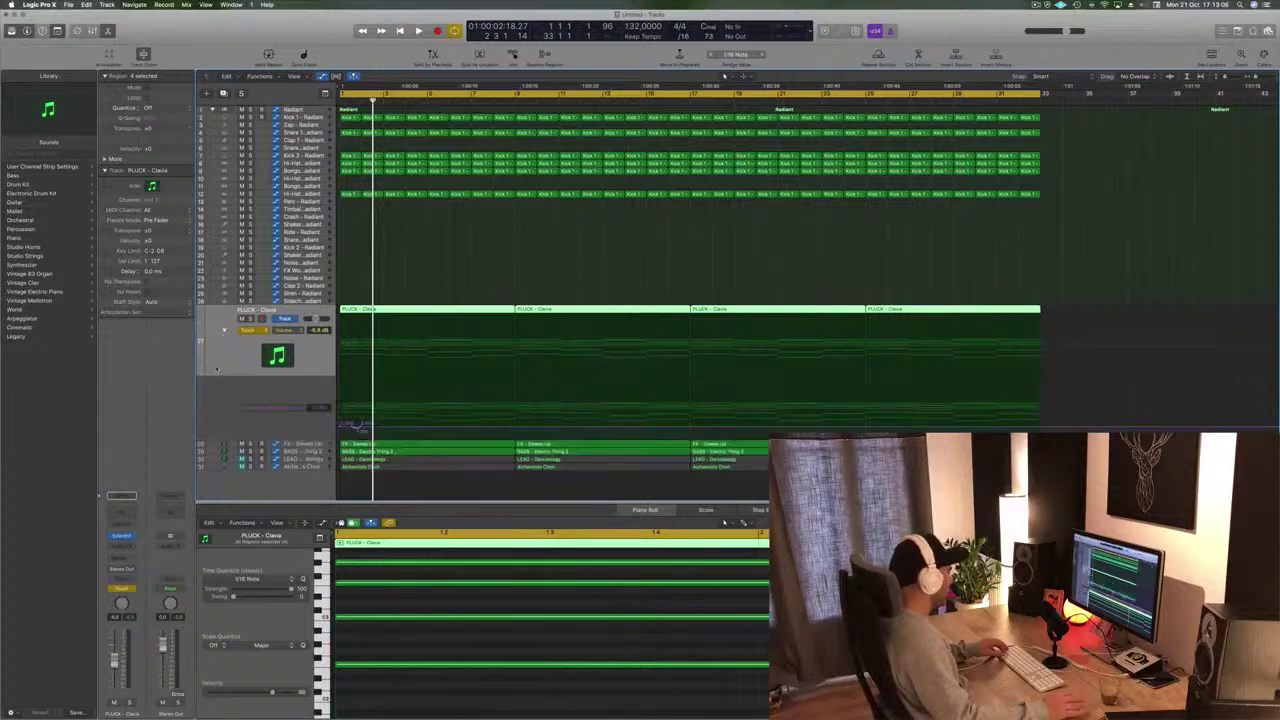
pyautogui.click(352, 425)
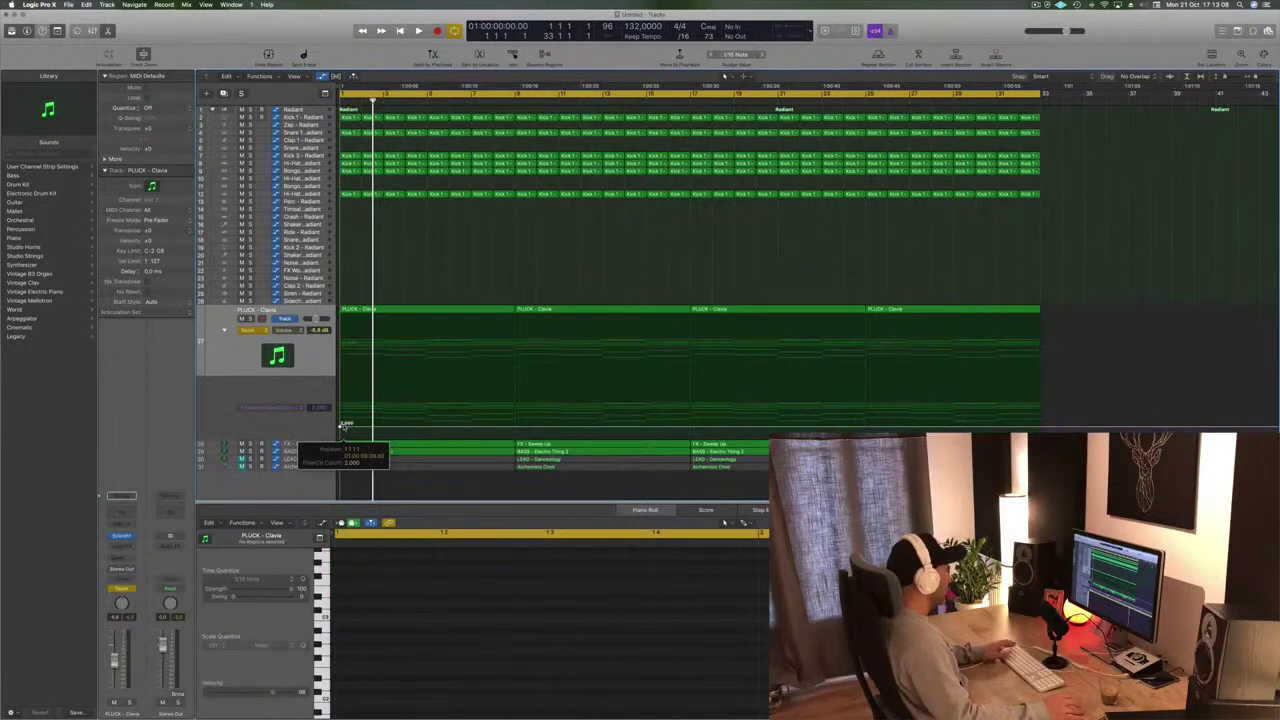
pyautogui.press('Return')
pyautogui.press('space')
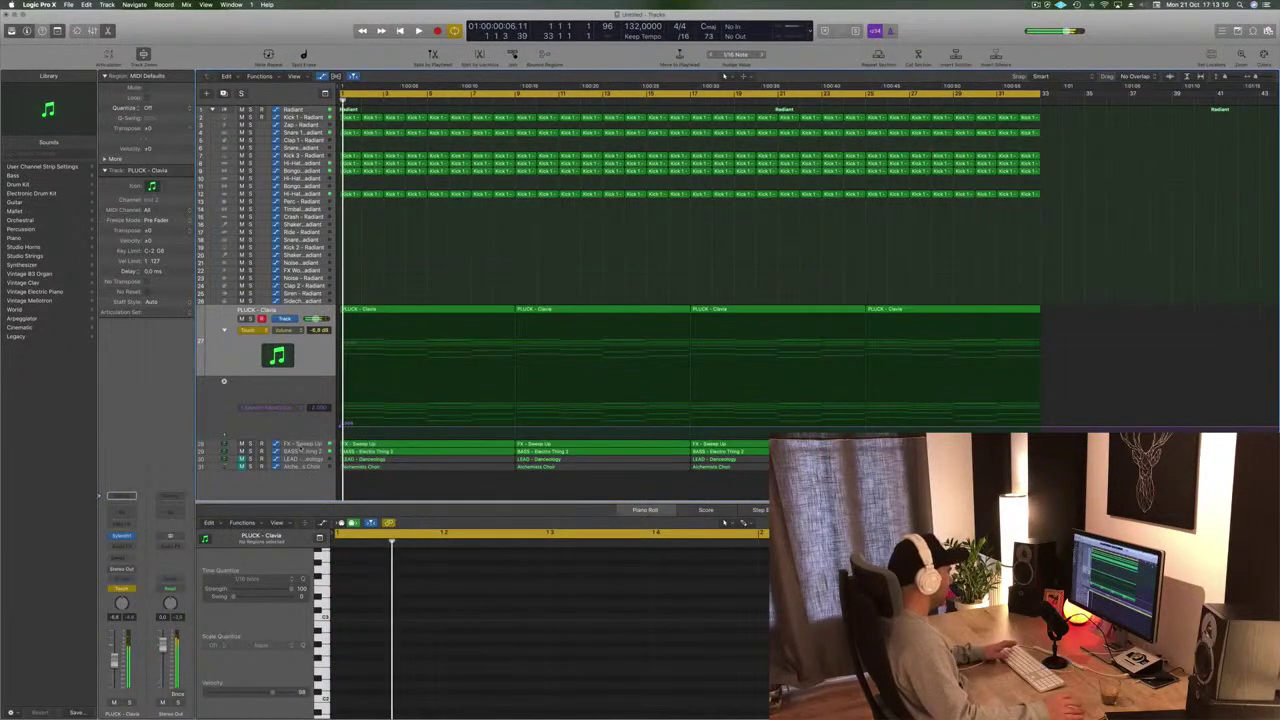
# Display the filter cutoff automation on the FX - Sweep Up track and clear its recorded moves to a flat line
pyautogui.press('Down')
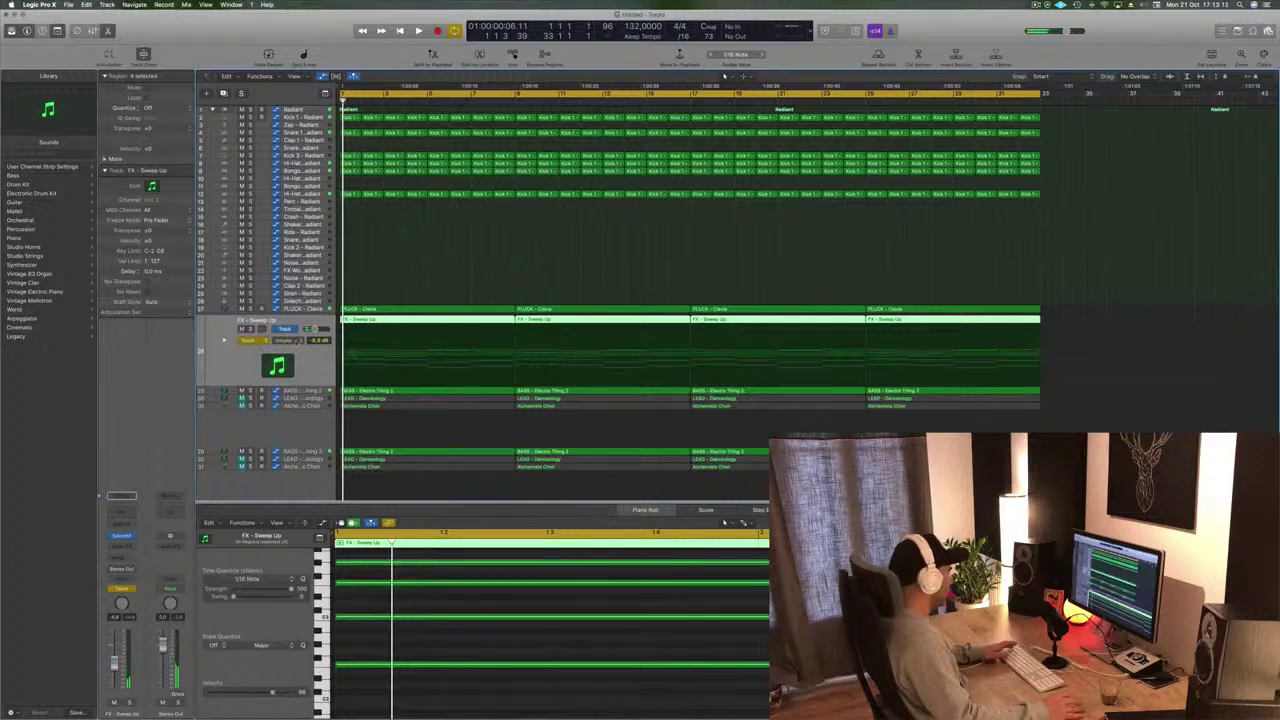
pyautogui.click(298, 341)
pyautogui.click(314, 428)
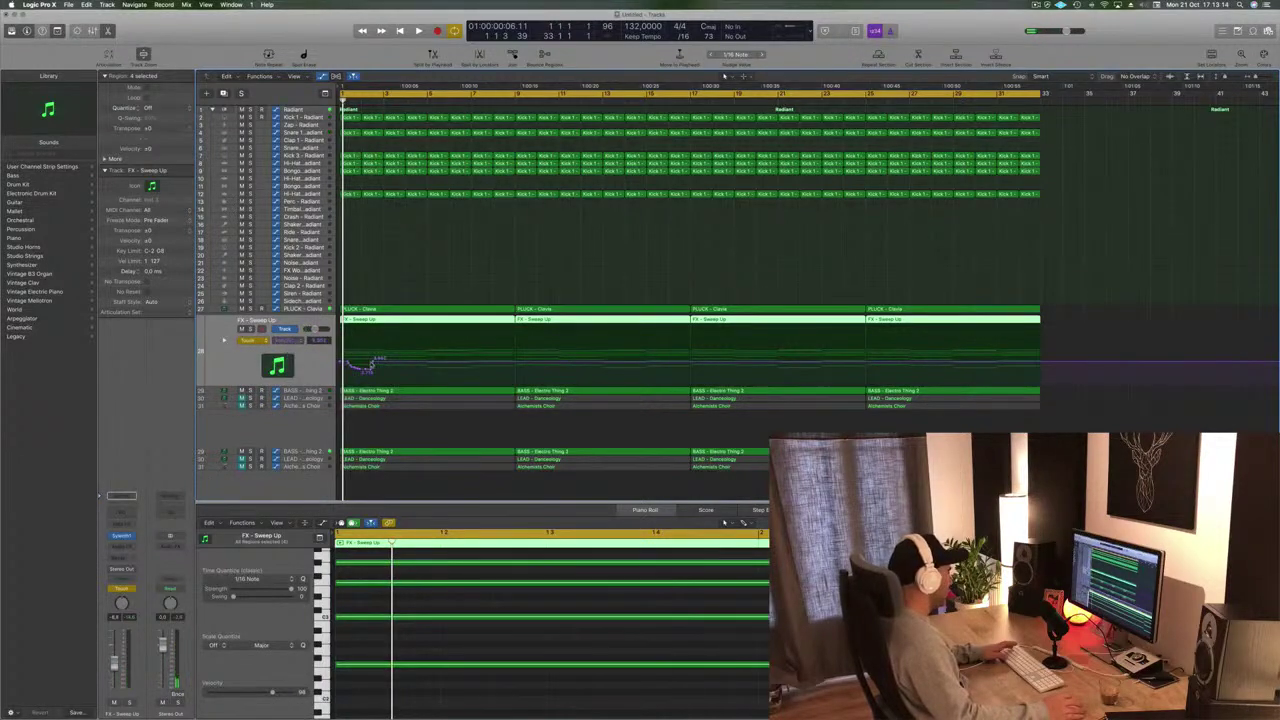
pyautogui.click(356, 361)
pyautogui.press('space')
# Set FX - Sweep Up automation to Read and draw rising filter cutoff ramps over bars 1 to 5 and 5 to 9
pyautogui.click(250, 340)
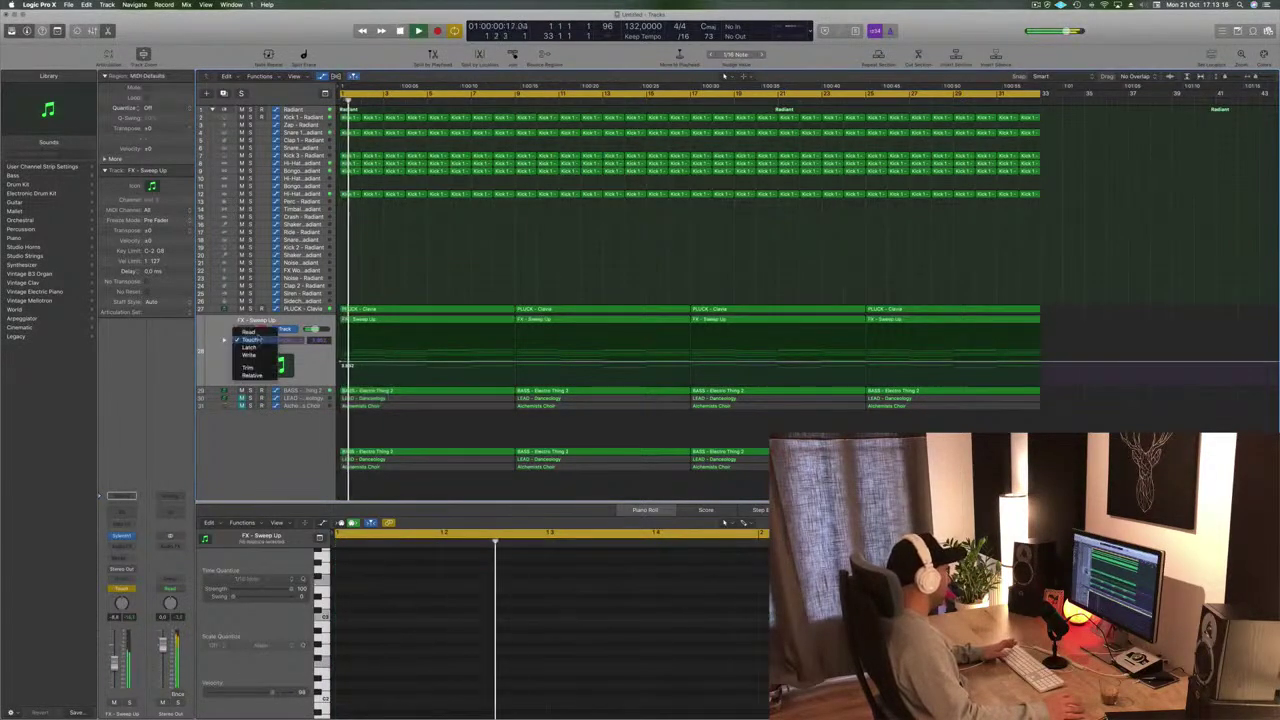
pyautogui.click(250, 331)
pyautogui.press('Return')
pyautogui.moveTo(341, 362); pyautogui.dragTo(340, 370)
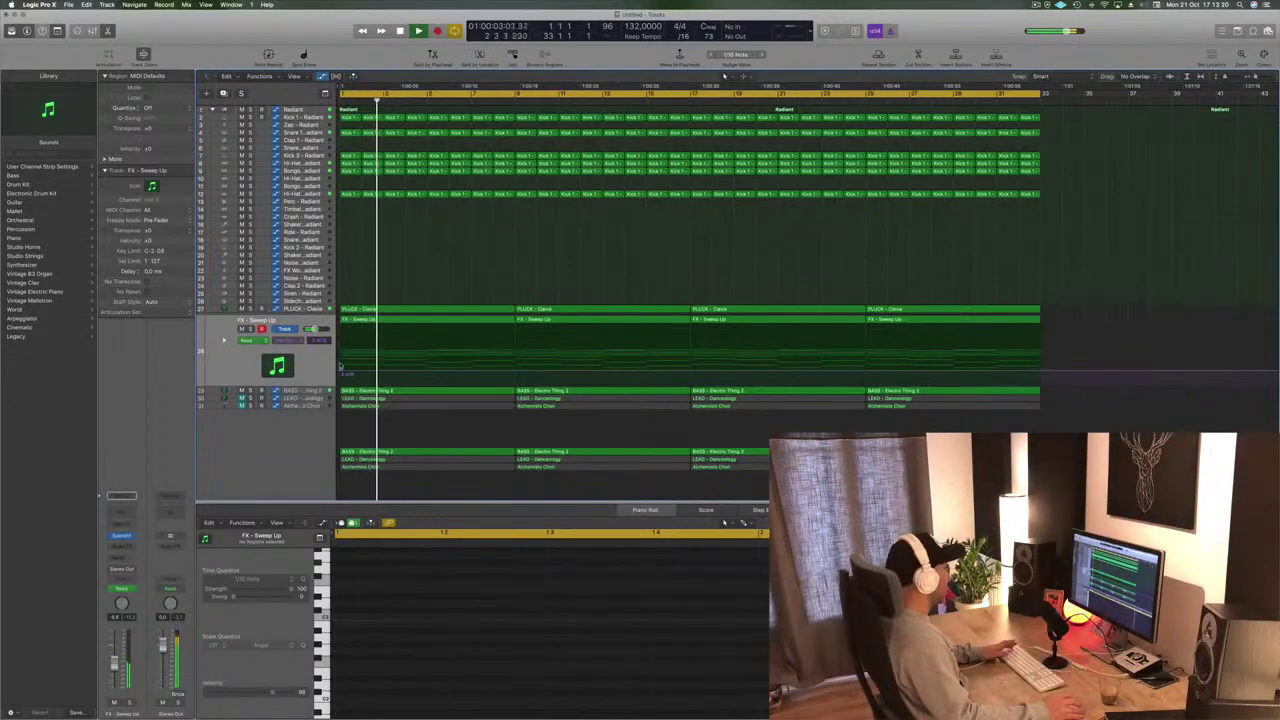
pyautogui.press('Return')
pyautogui.moveTo(388, 374); pyautogui.dragTo(516, 359)
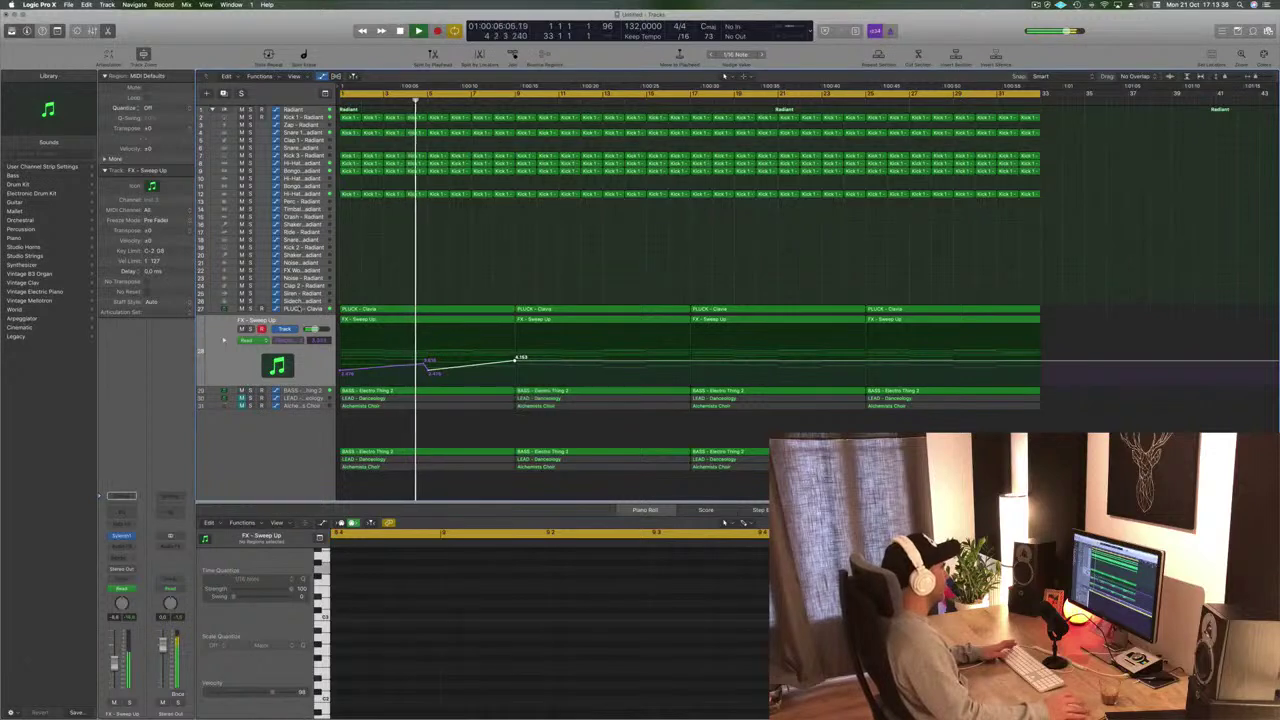
# Return to the project start, stop playback and select only the first PLUCK - Clavia region for note editing
pyautogui.press('Up')
pyautogui.press('Return')
pyautogui.press('space')
pyautogui.click(446, 294)
pyautogui.click(414, 312)
# Select all notes in the first PLUCK - Clavia region and shorten the held chords to short stabs
pyautogui.hscroll(-8, 463, 546)
pyautogui.scroll(-3, 449, 604)
pyautogui.moveTo(371, 566); pyautogui.dragTo(533, 712)
pyautogui.moveTo(380, 627); pyautogui.dragTo(354, 627)
pyautogui.hscroll(6, 356, 627)
pyautogui.hscroll(-5, 379, 622)
pyautogui.scroll(4, 379, 622)
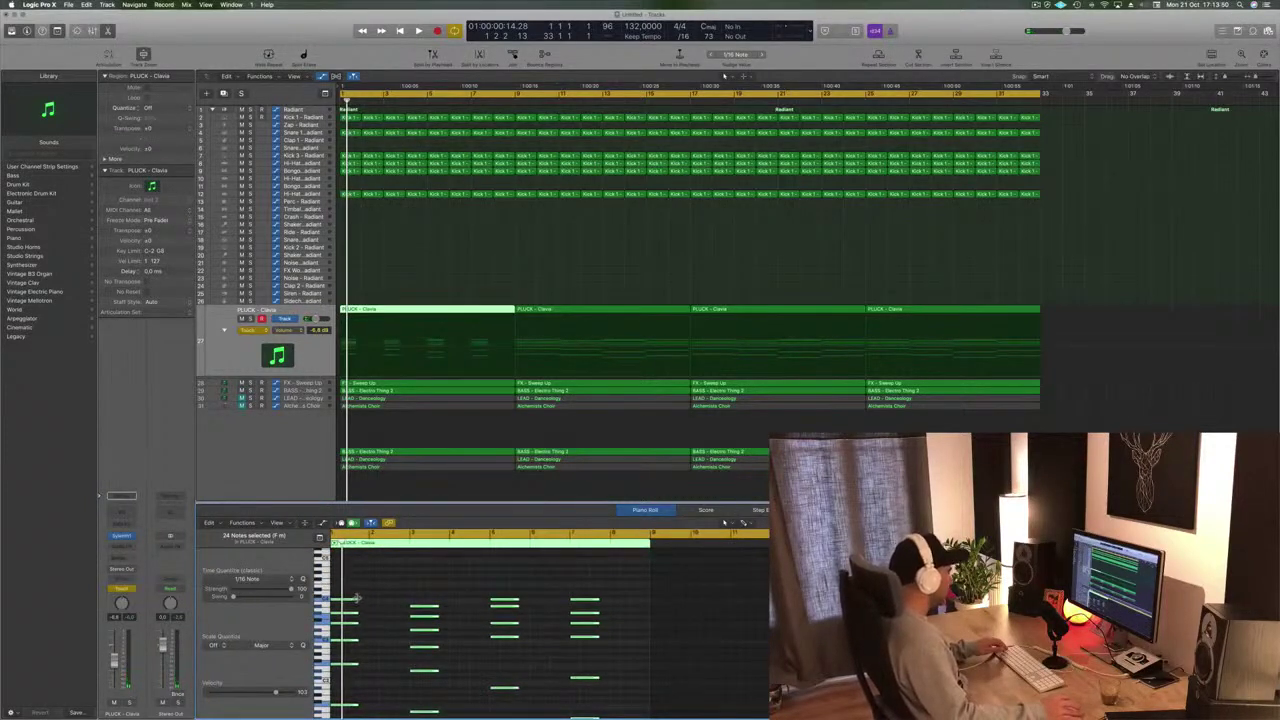
# Fine-tune the length of all chord notes in the first PLUCK - Clavia region
pyautogui.scroll(6, 361, 628)
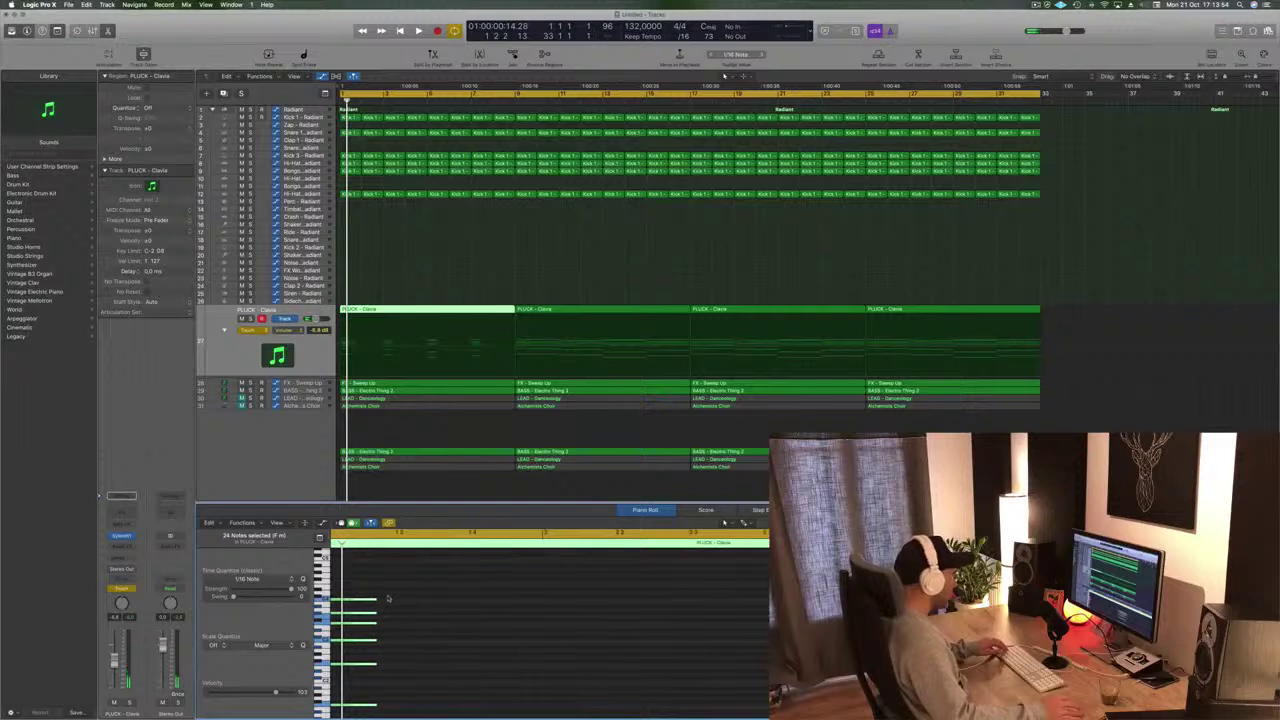
pyautogui.moveTo(375, 598); pyautogui.dragTo(394, 605)
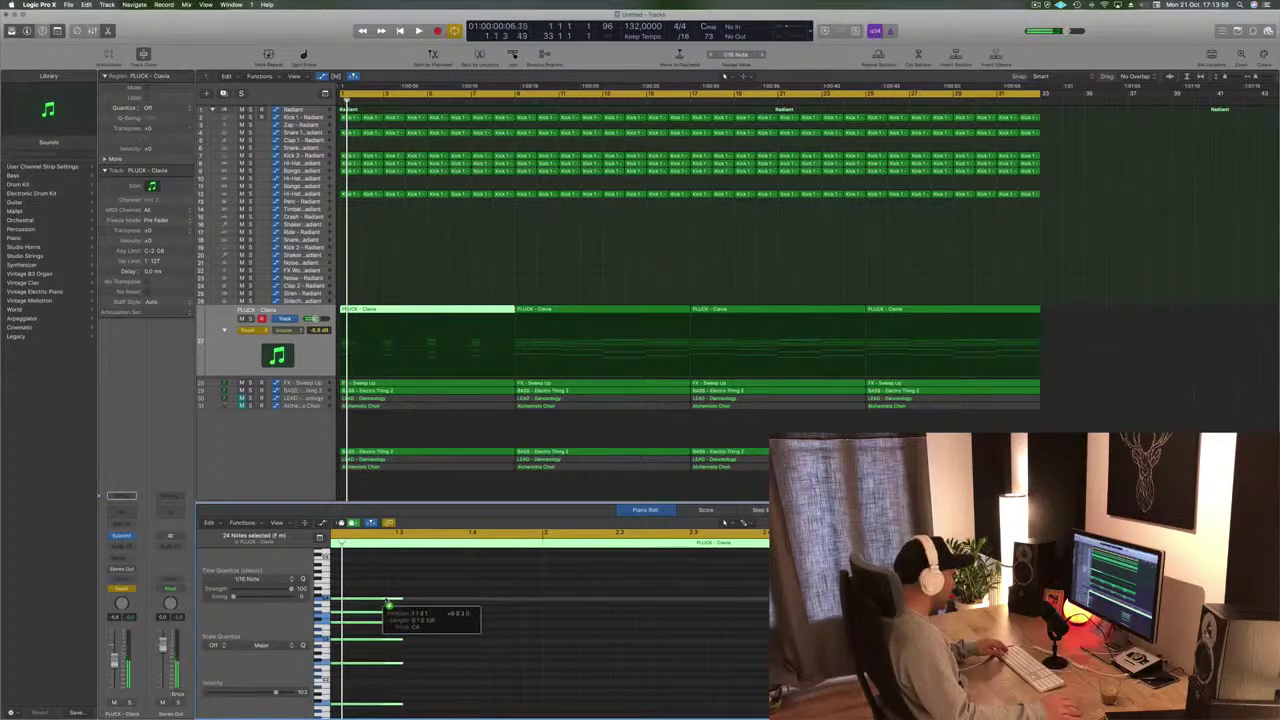
pyautogui.click(371, 597)
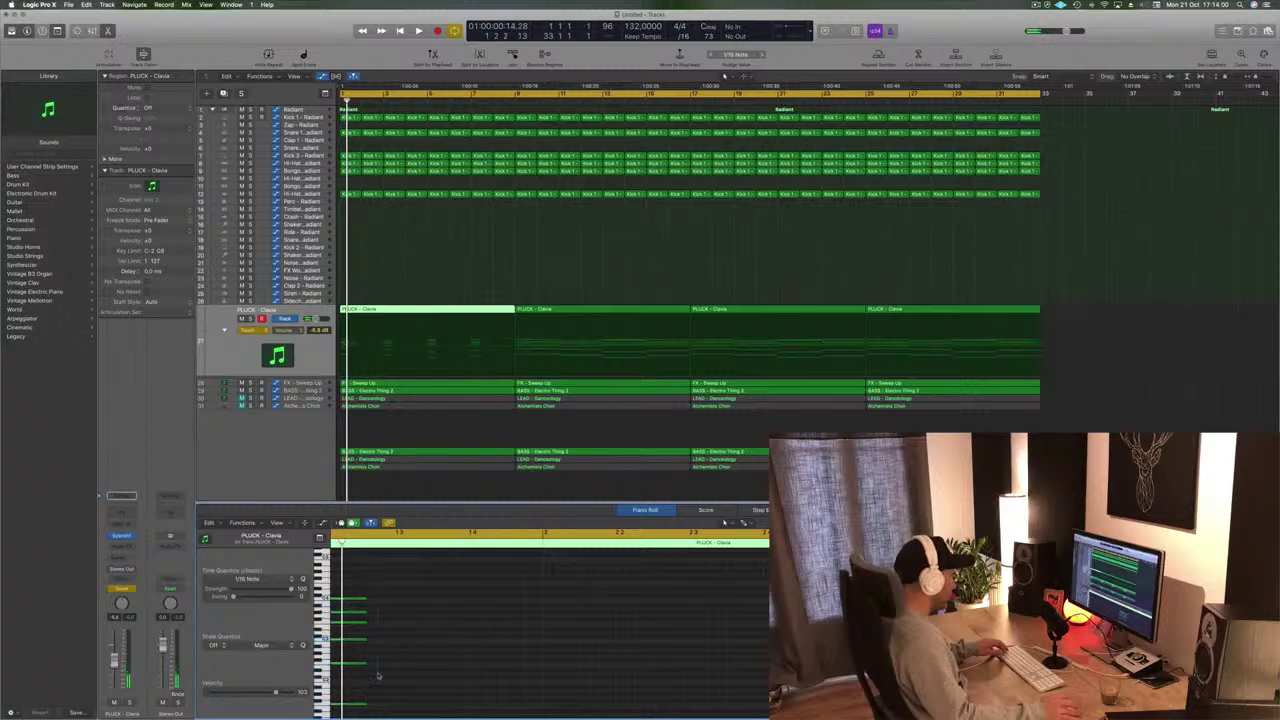
pyautogui.moveTo(356, 601)
pyautogui.mouseDown()
pyautogui.moveTo(404, 606)
pyautogui.moveTo(363, 606)
pyautogui.mouseUp()
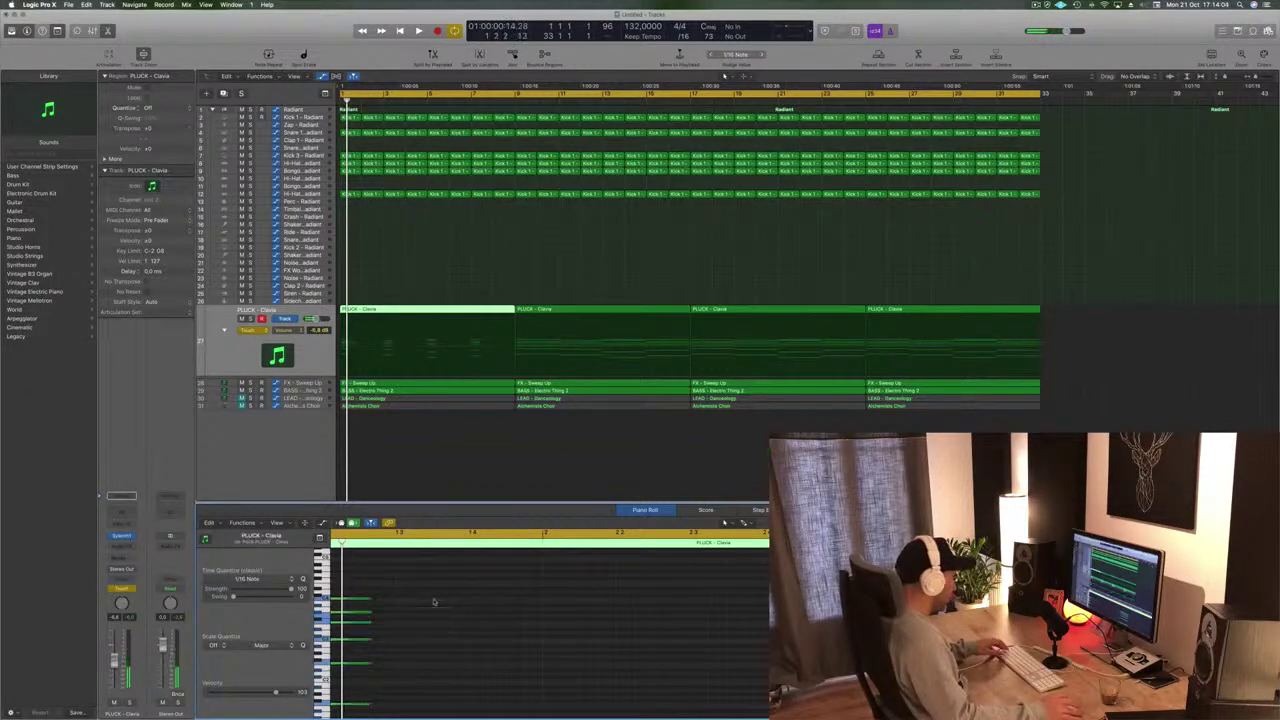
pyautogui.press('super+a')
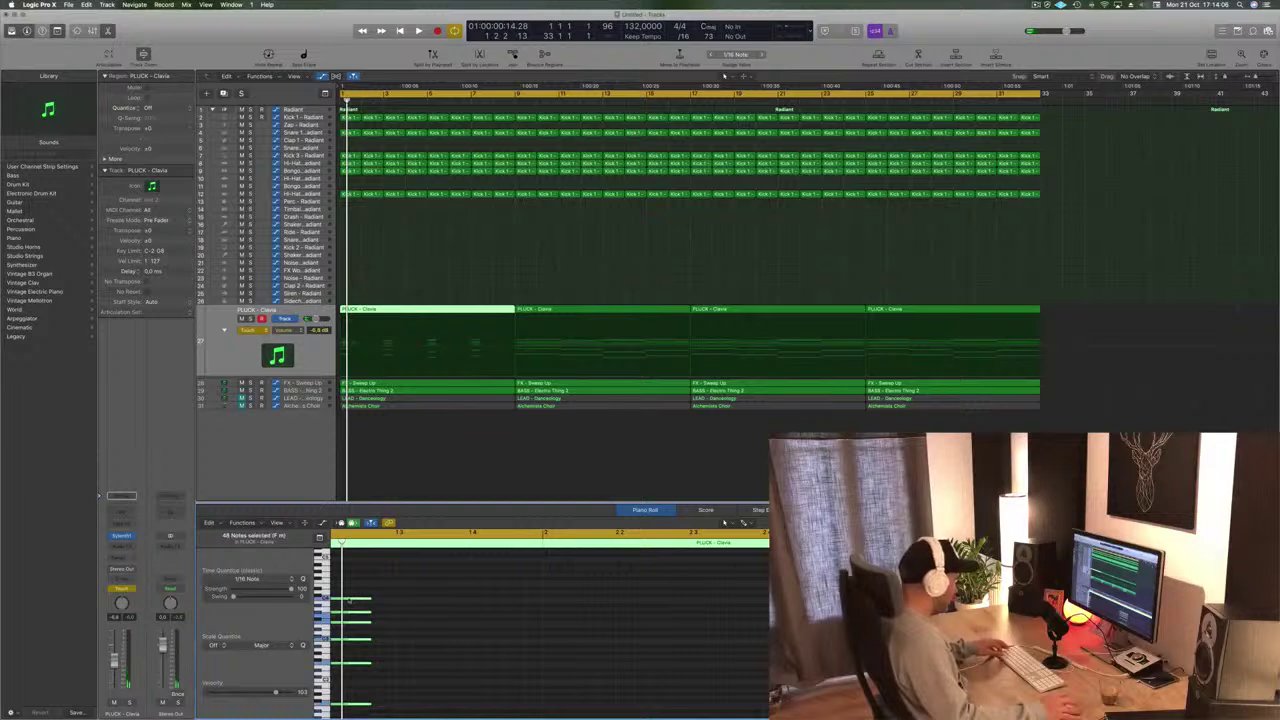
pyautogui.moveTo(346, 601)
pyautogui.mouseDown()
pyautogui.moveTo(400, 604)
pyautogui.moveTo(353, 609)
pyautogui.moveTo(365, 607)
pyautogui.mouseUp()
pyautogui.click(448, 627)
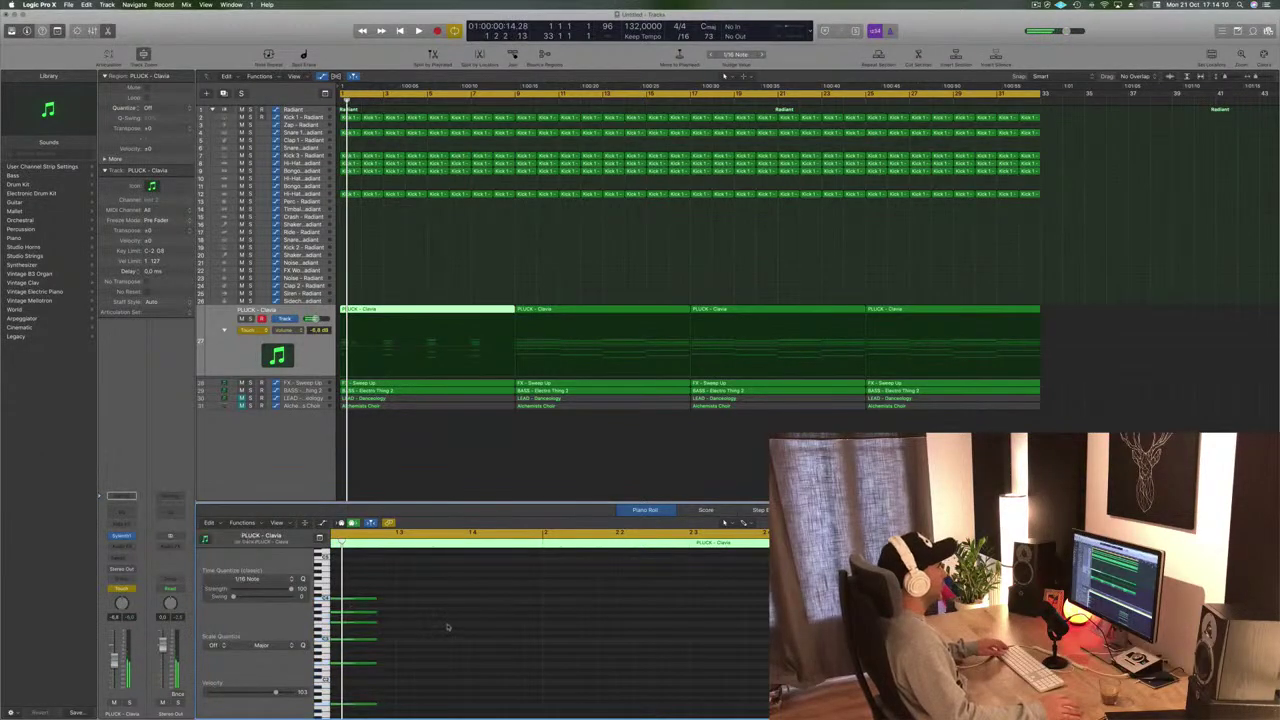
# Trim the ends of the pluck chord stabs to make them slightly shorter
pyautogui.scroll(-4, 448, 624)
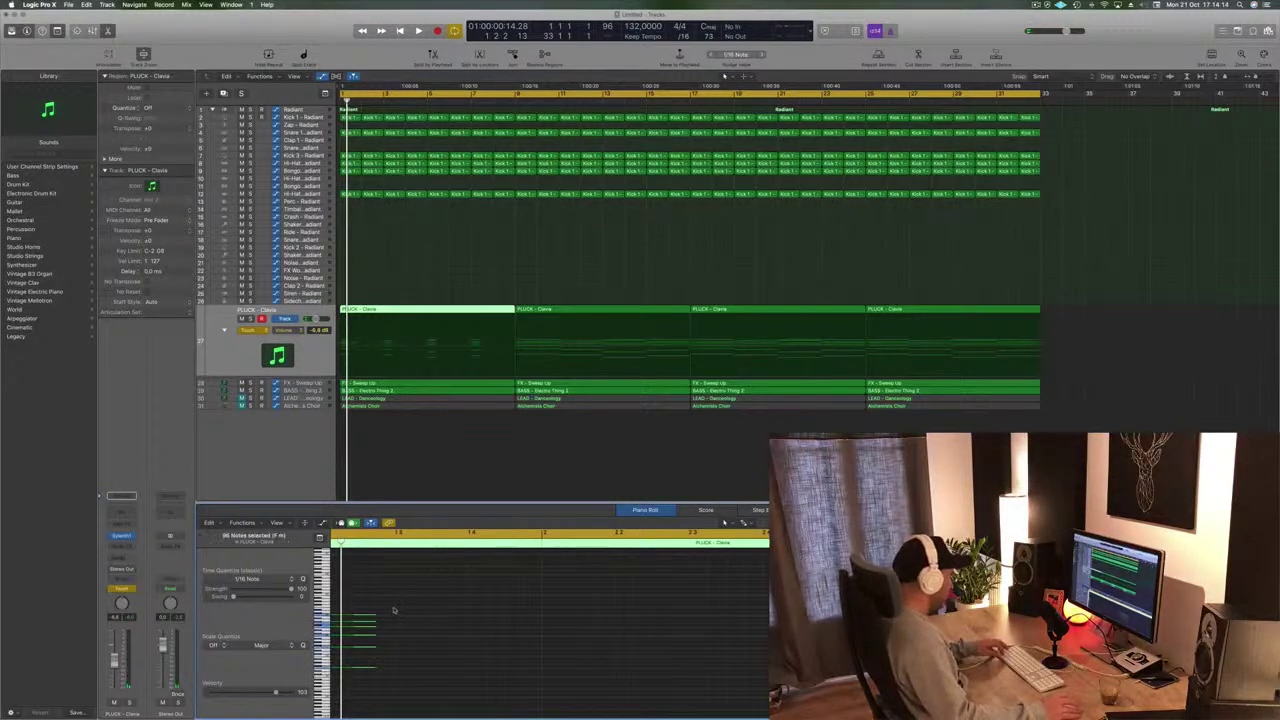
pyautogui.moveTo(376, 615); pyautogui.dragTo(369, 618)
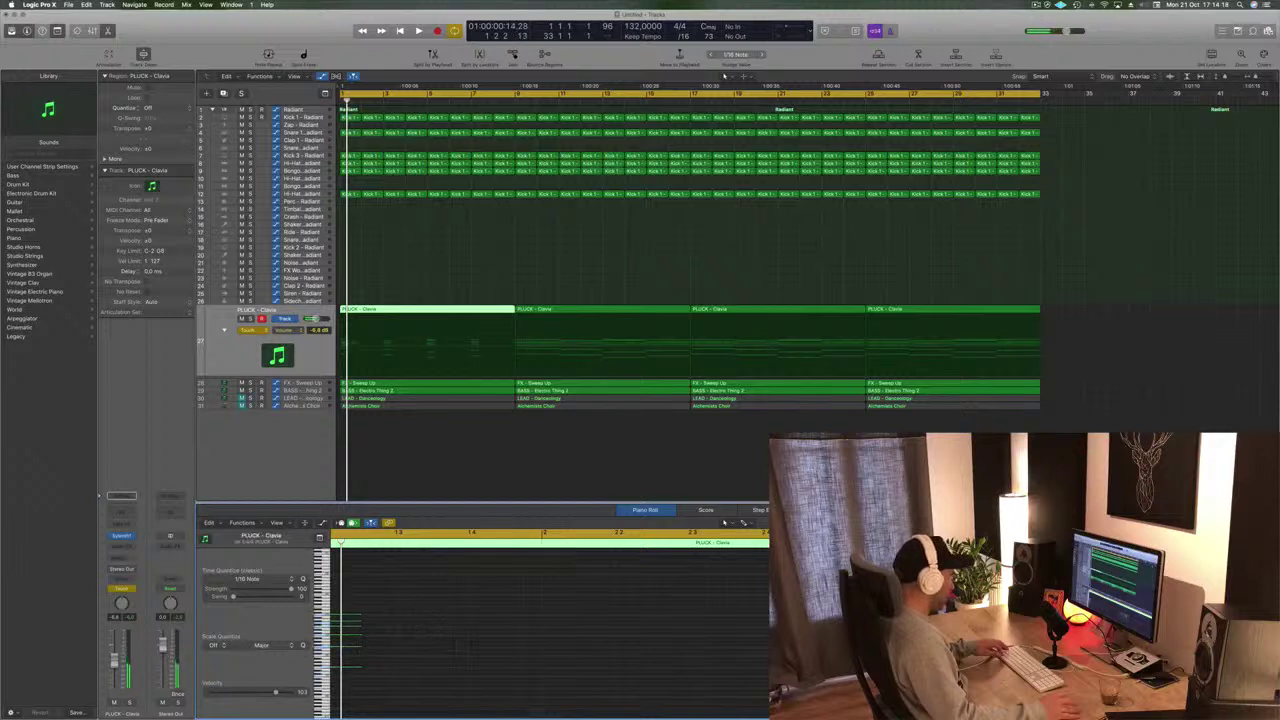
pyautogui.moveTo(415, 628); pyautogui.dragTo(425, 613)
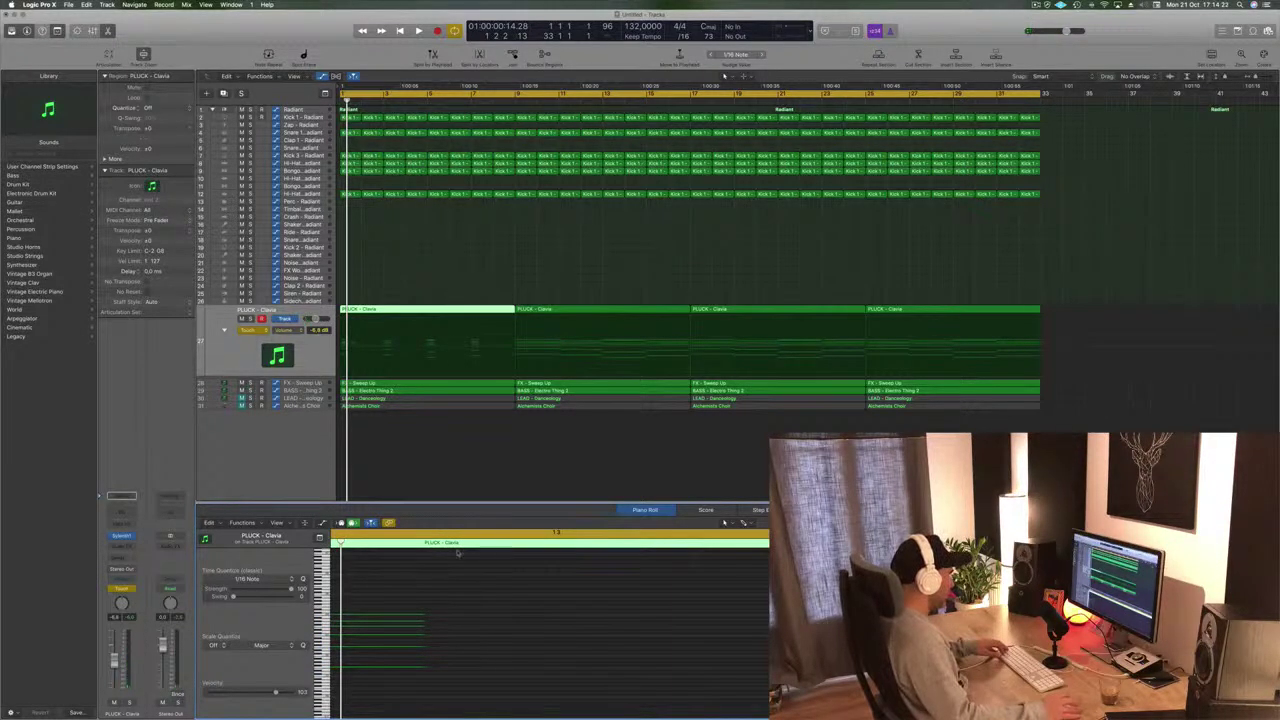
# Try copying the selected pluck chord notes to a later position in bar 1, then undo the copy
pyautogui.press('super+a')
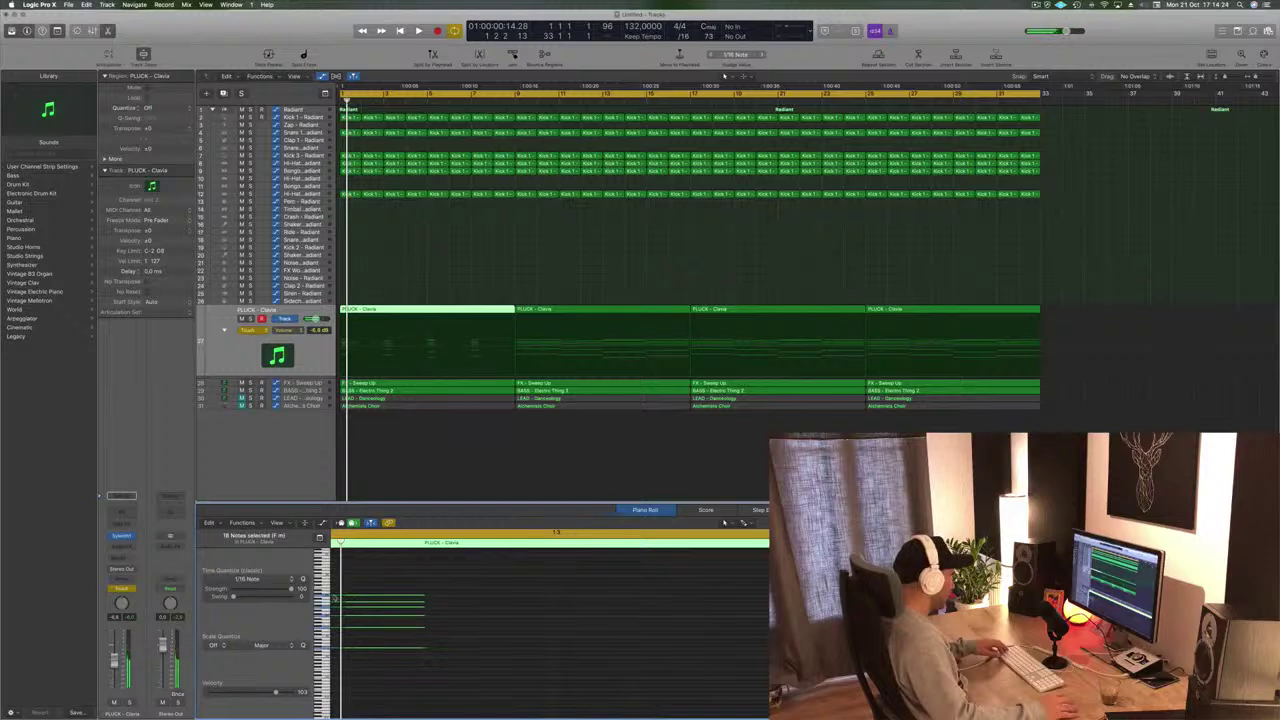
pyautogui.moveTo(336, 600); pyautogui.dragTo(682, 598)
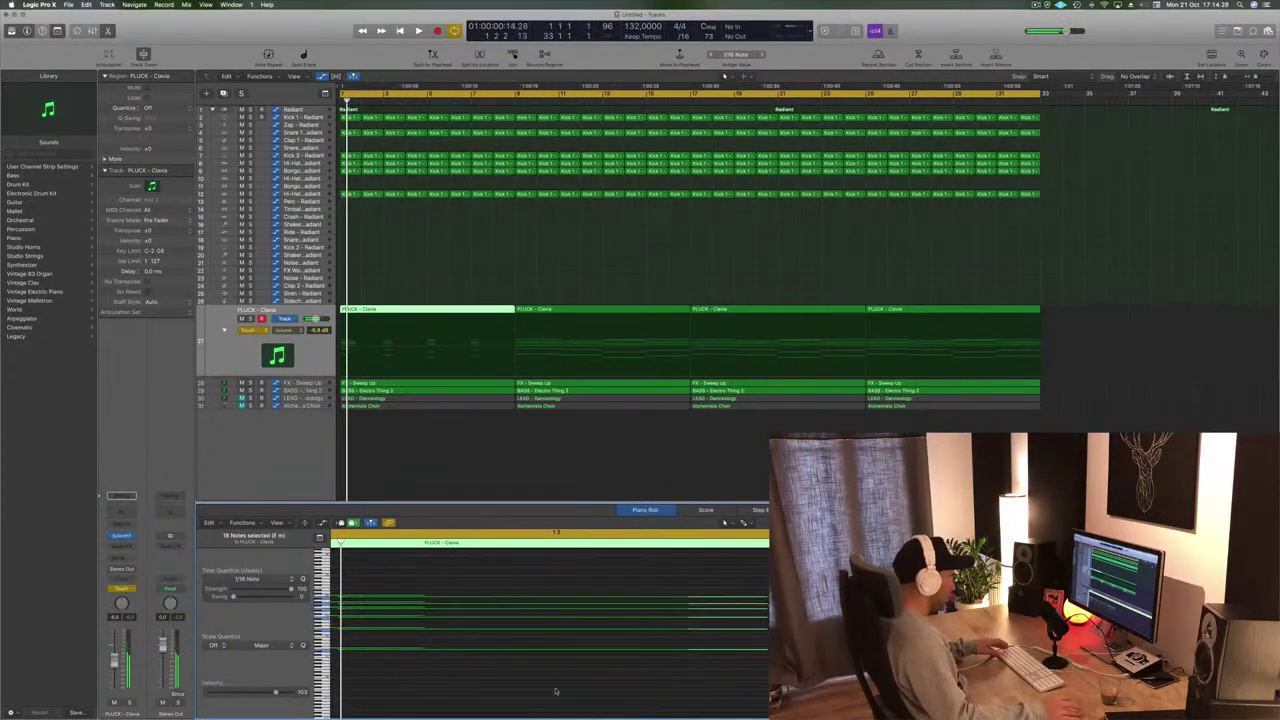
pyautogui.press('super+z')
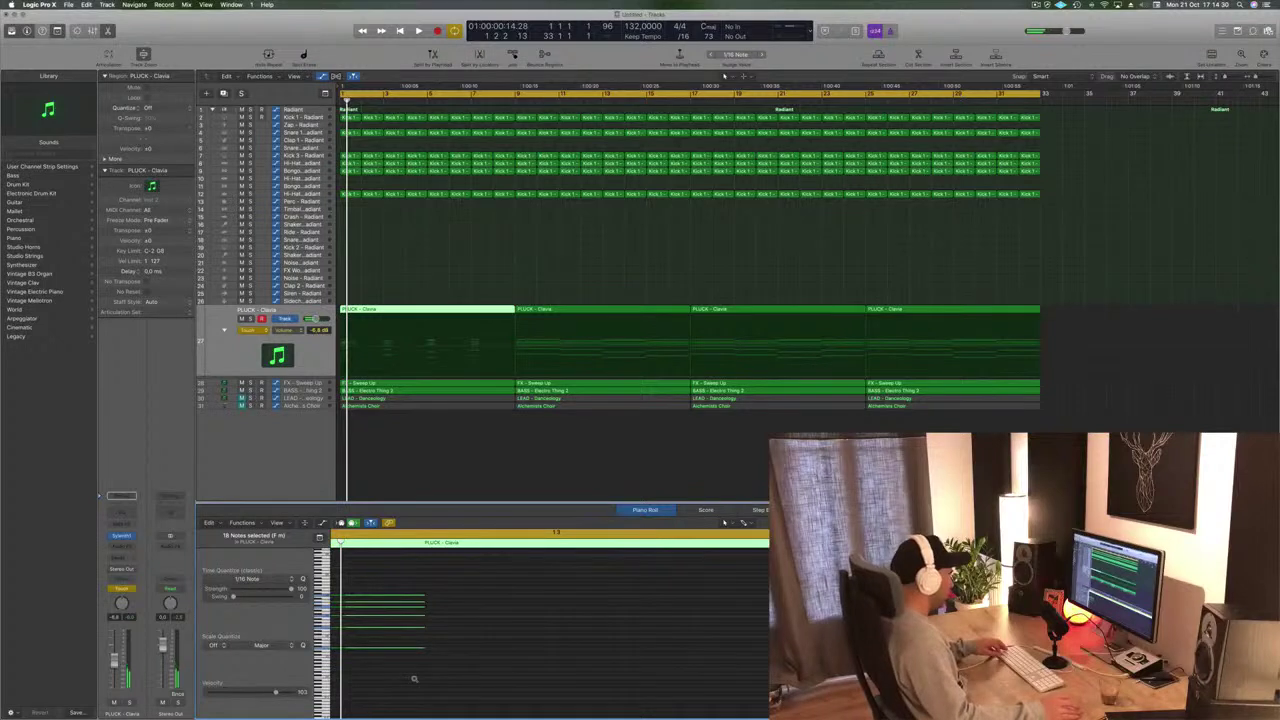
pyautogui.scroll(5, 416, 650)
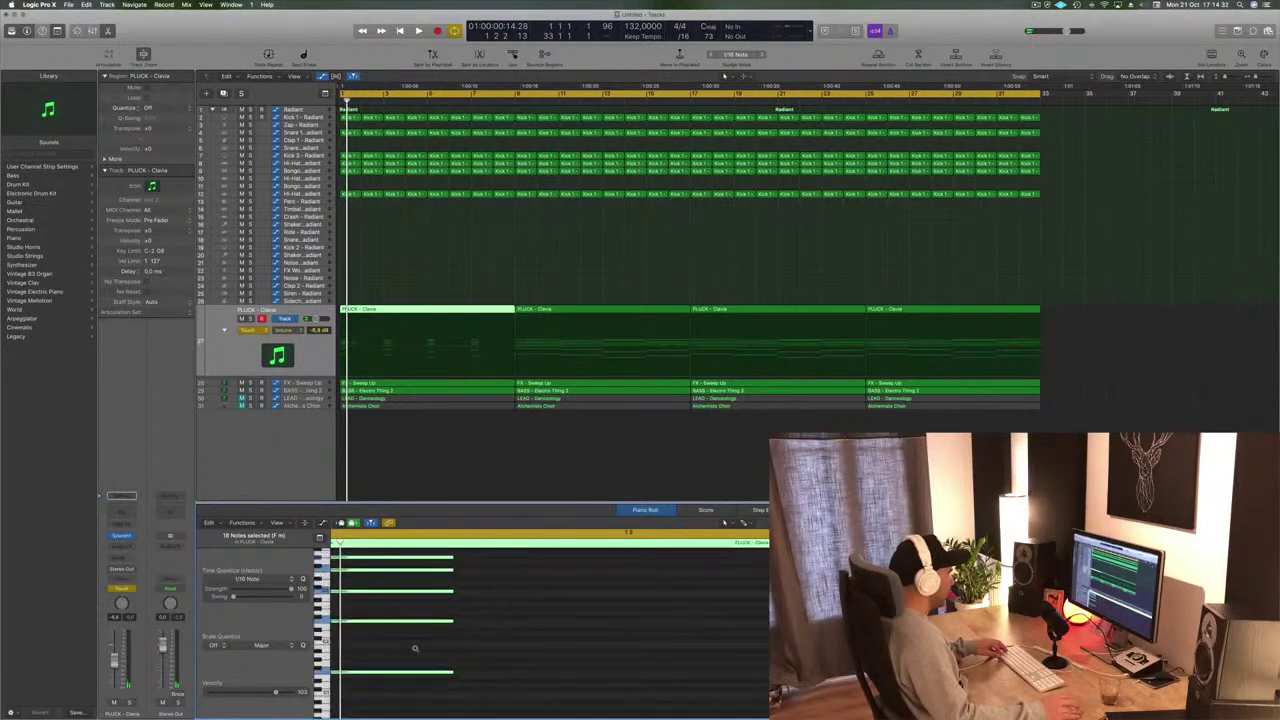
pyautogui.scroll(-3, 415, 649)
pyautogui.hscroll(-5, 416, 650)
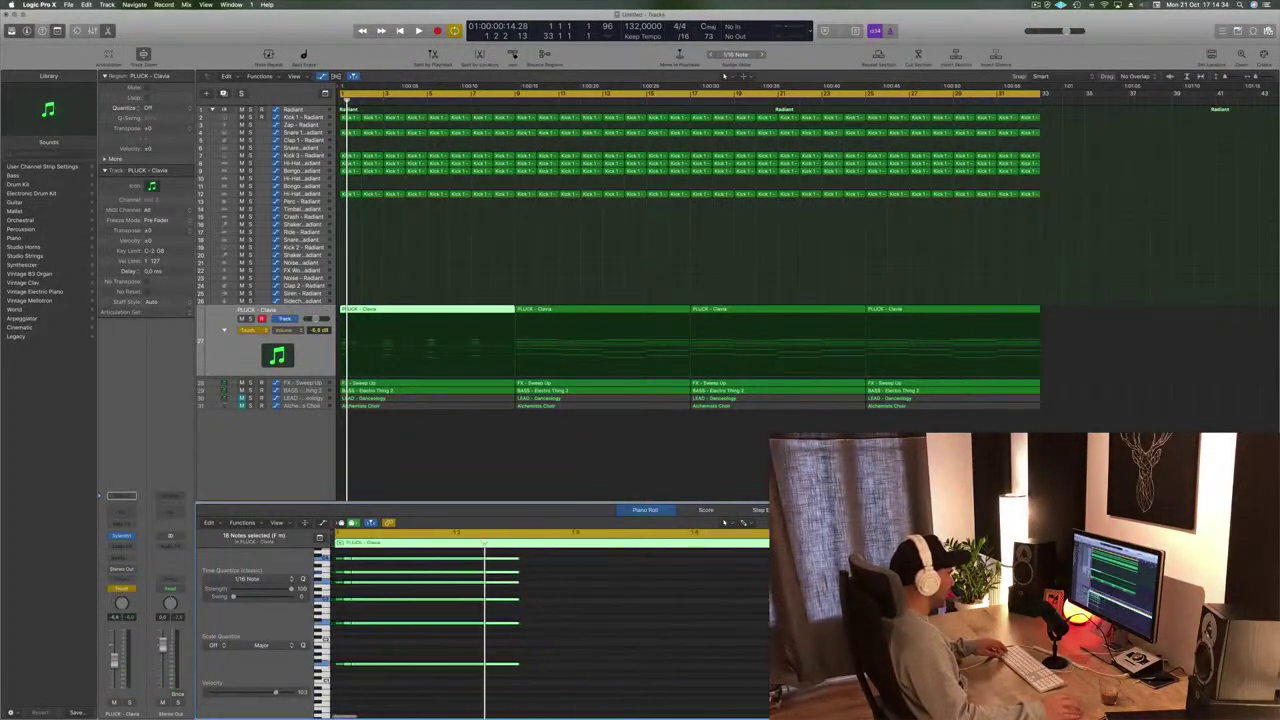
# Shorten all pluck chord stabs to a little over half a beat and duplicate each one three sixteenths after the original
pyautogui.scroll(-2, 415, 648)
pyautogui.hscroll(-2, 415, 650)
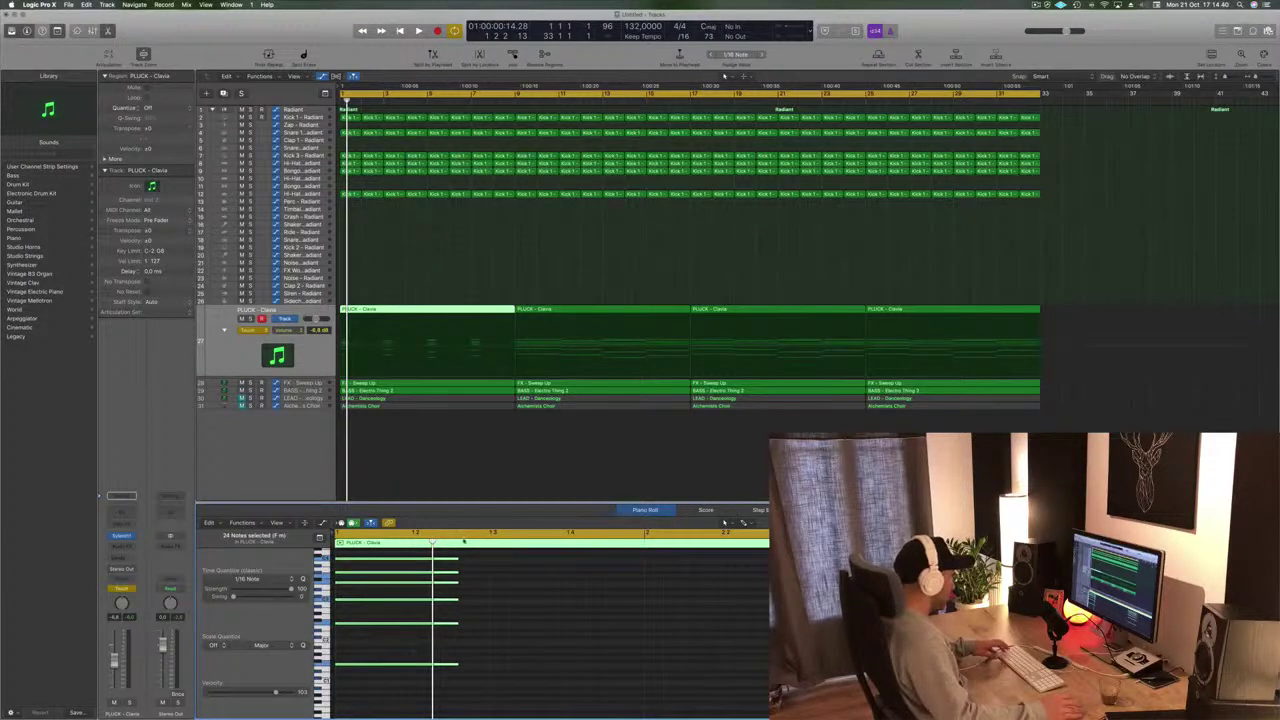
pyautogui.moveTo(455, 558); pyautogui.dragTo(415, 563)
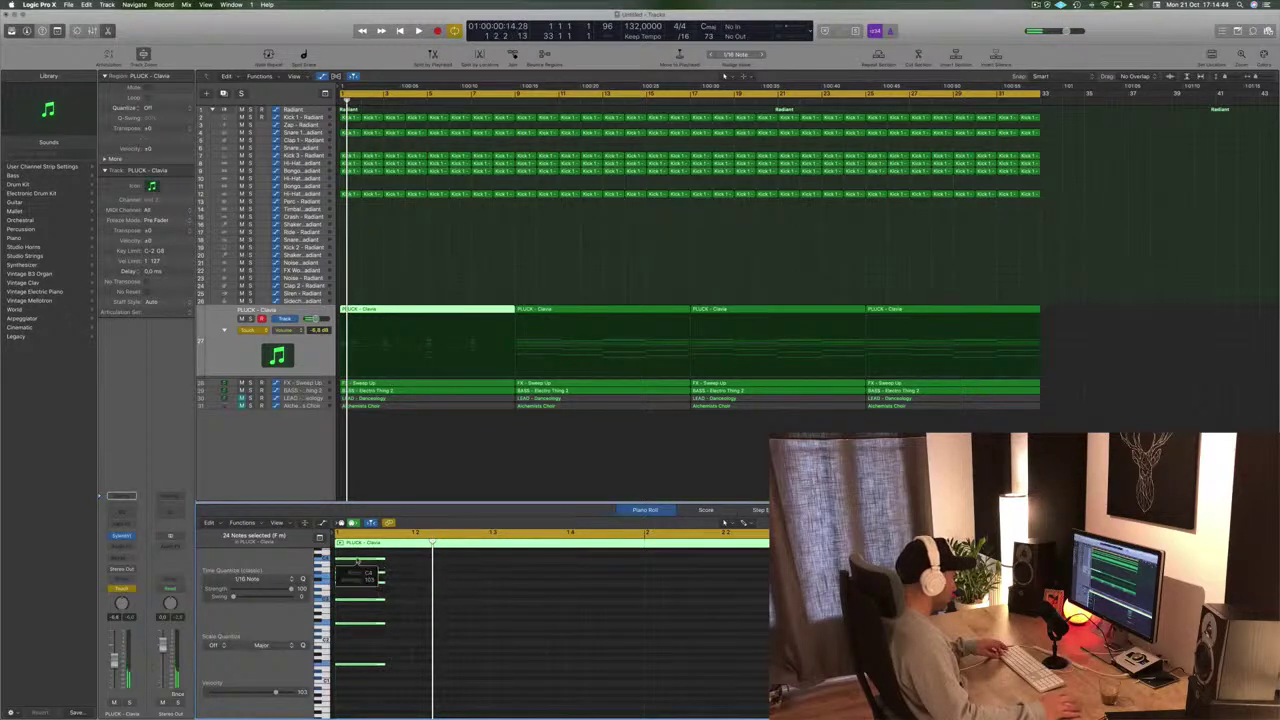
pyautogui.moveTo(348, 562); pyautogui.dragTo(405, 567)
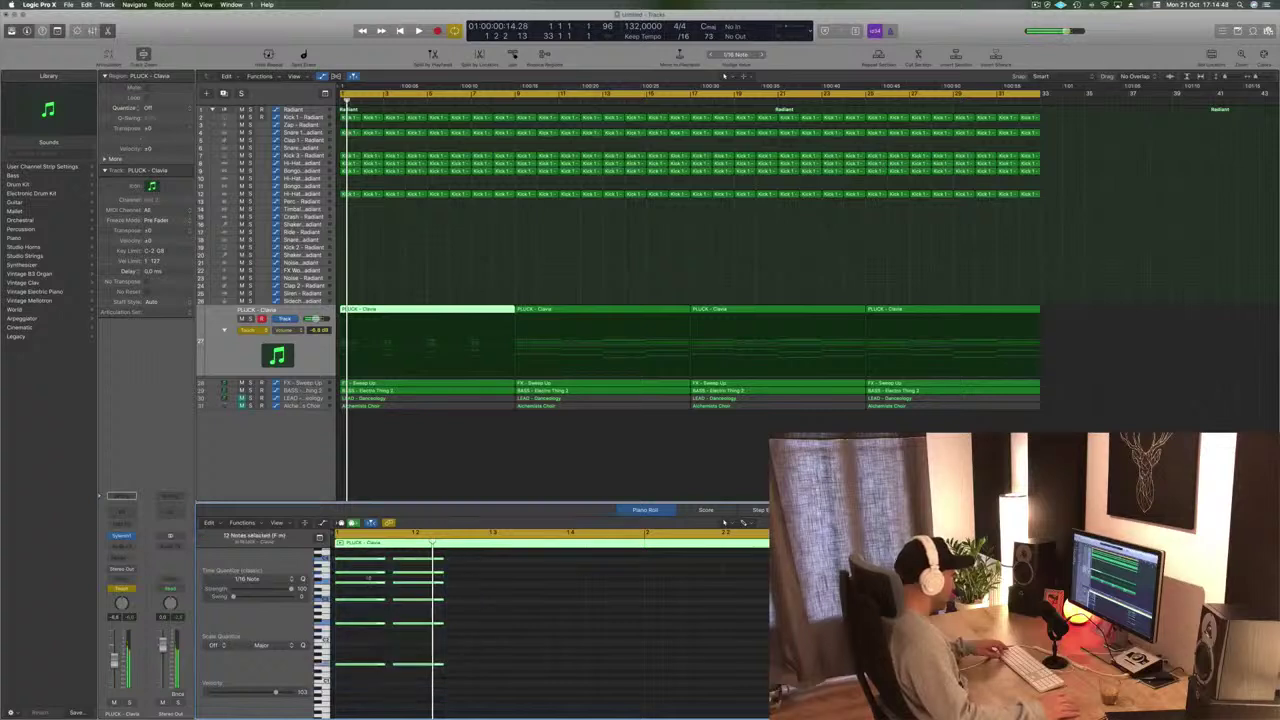
# Copy the pair of chord stabs in bar 1 to make four evenly spaced stabs, and play them back
pyautogui.moveTo(362, 563); pyautogui.dragTo(481, 564)
pyautogui.press('space')
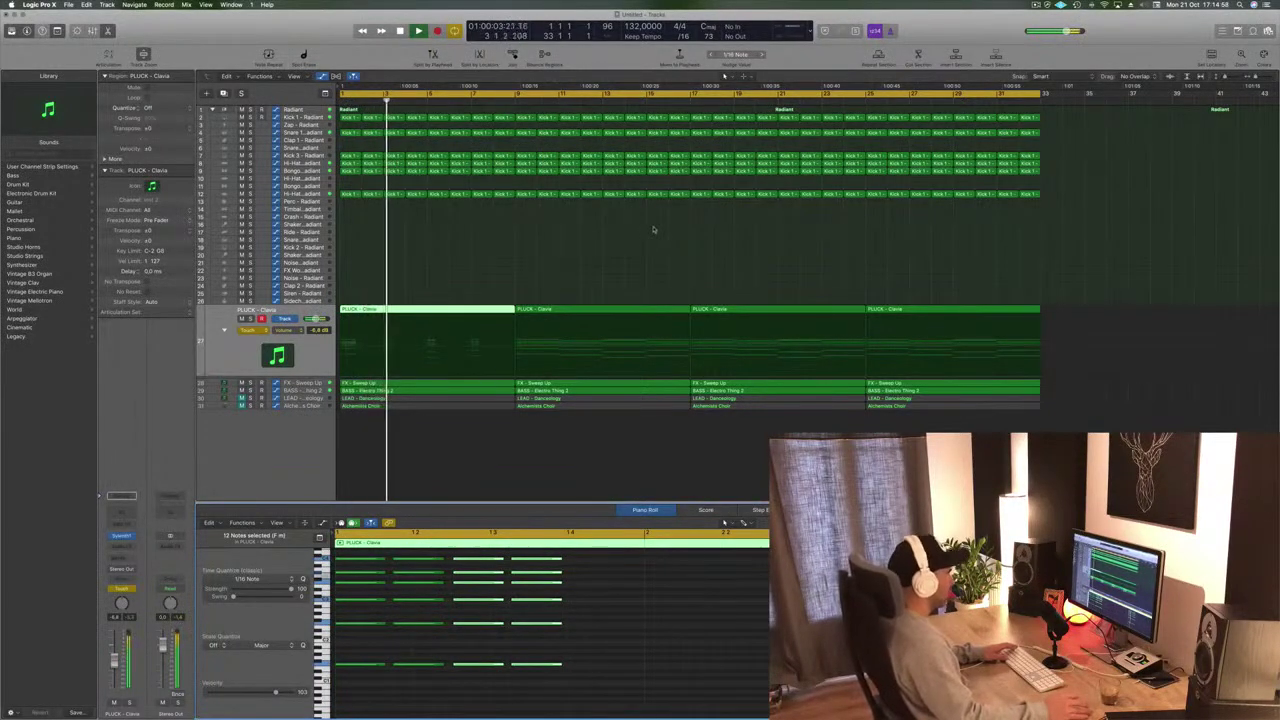
pyautogui.press('space')
# Select the stab pairs of the chords at bars 3, 5 and 7 and duplicate them into groups of four
pyautogui.scroll(-5, 739, 687)
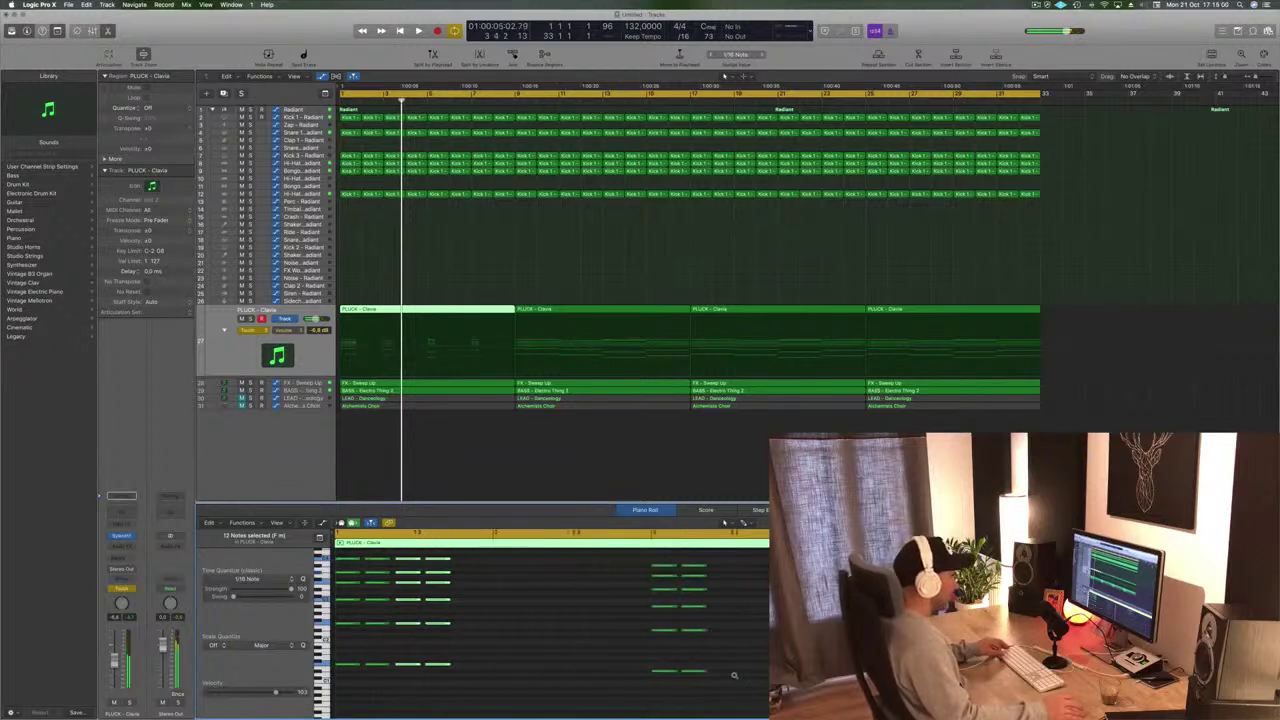
pyautogui.scroll(-3, 660, 638)
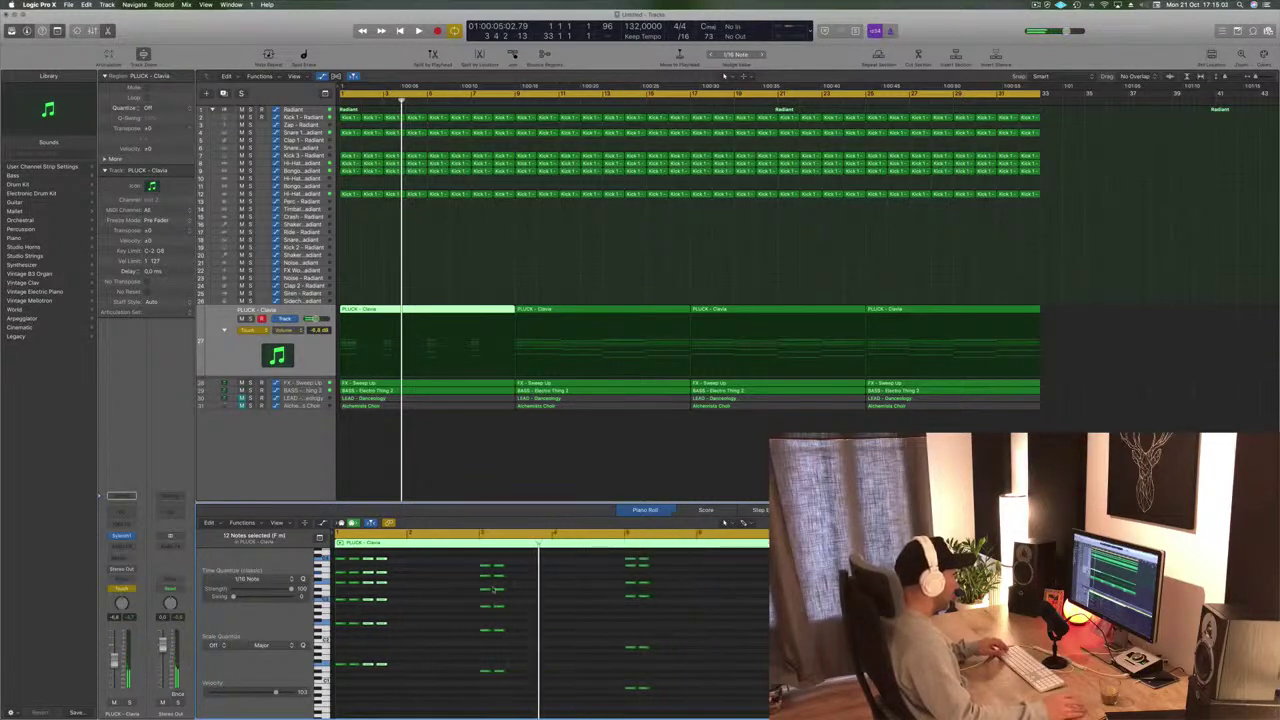
pyautogui.moveTo(473, 552); pyautogui.dragTo(790, 708)
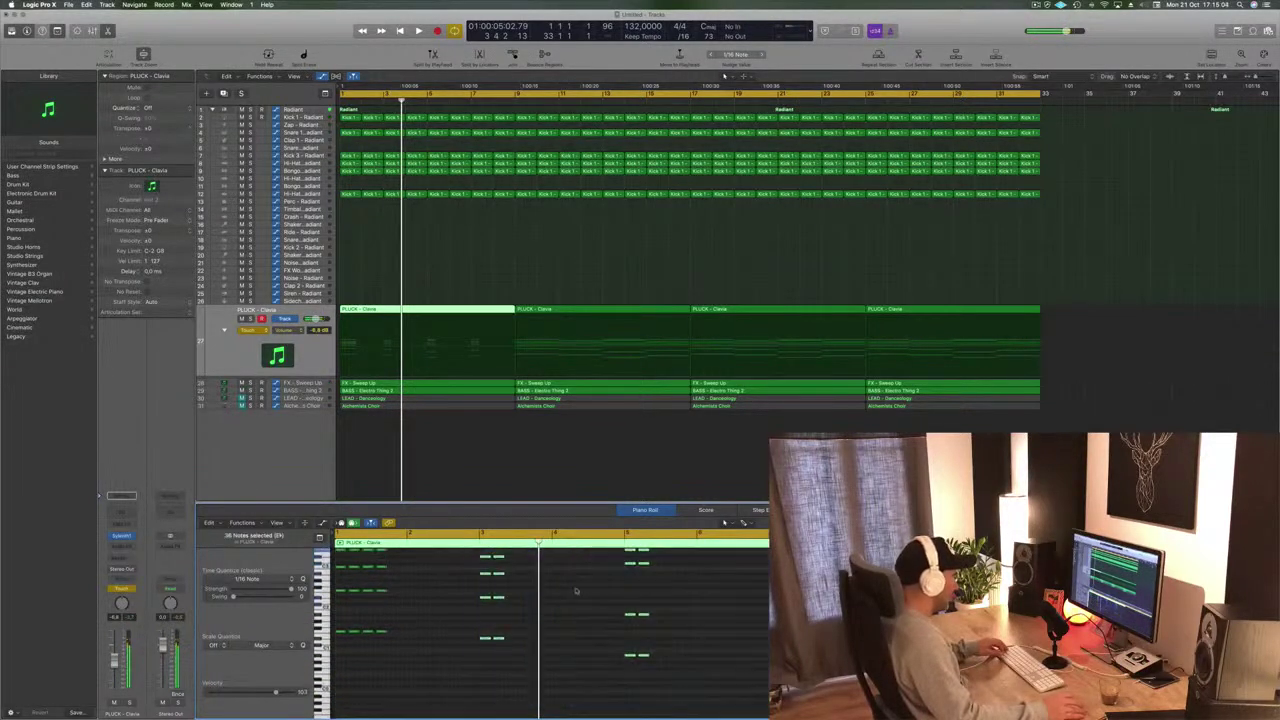
pyautogui.scroll(3, 529, 623)
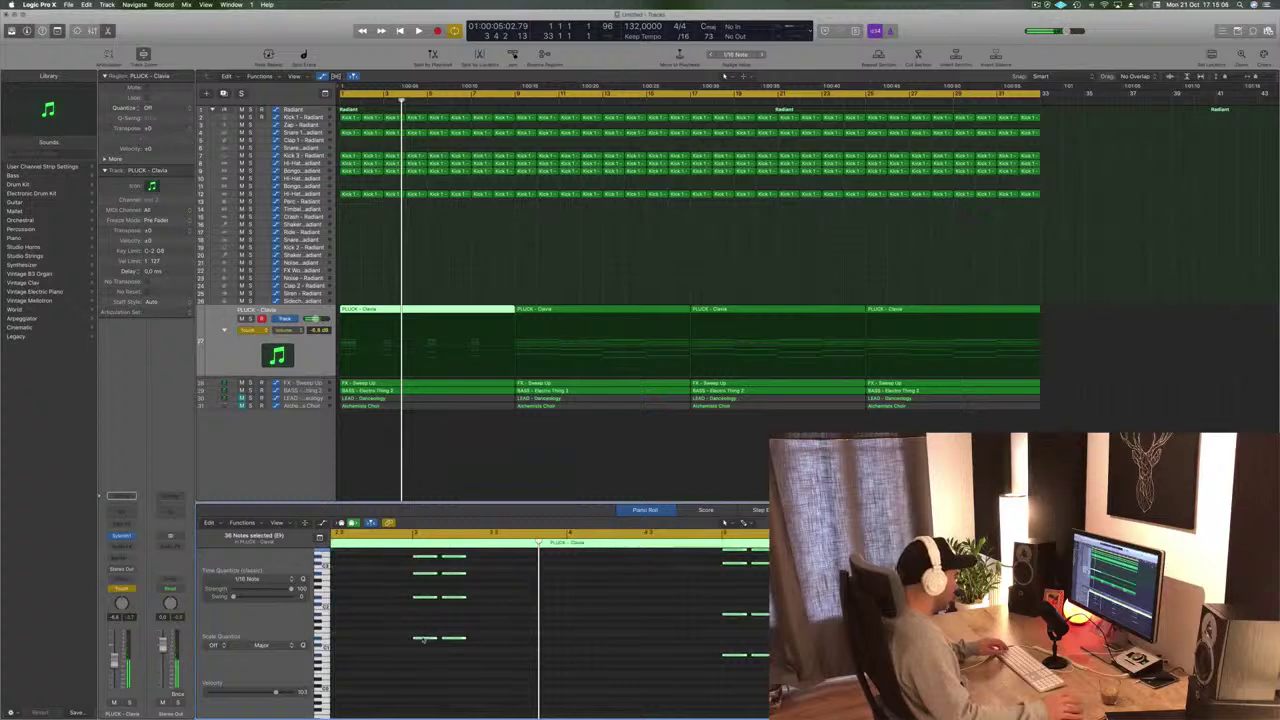
pyautogui.moveTo(447, 643); pyautogui.dragTo(485, 640)
pyautogui.press('space')
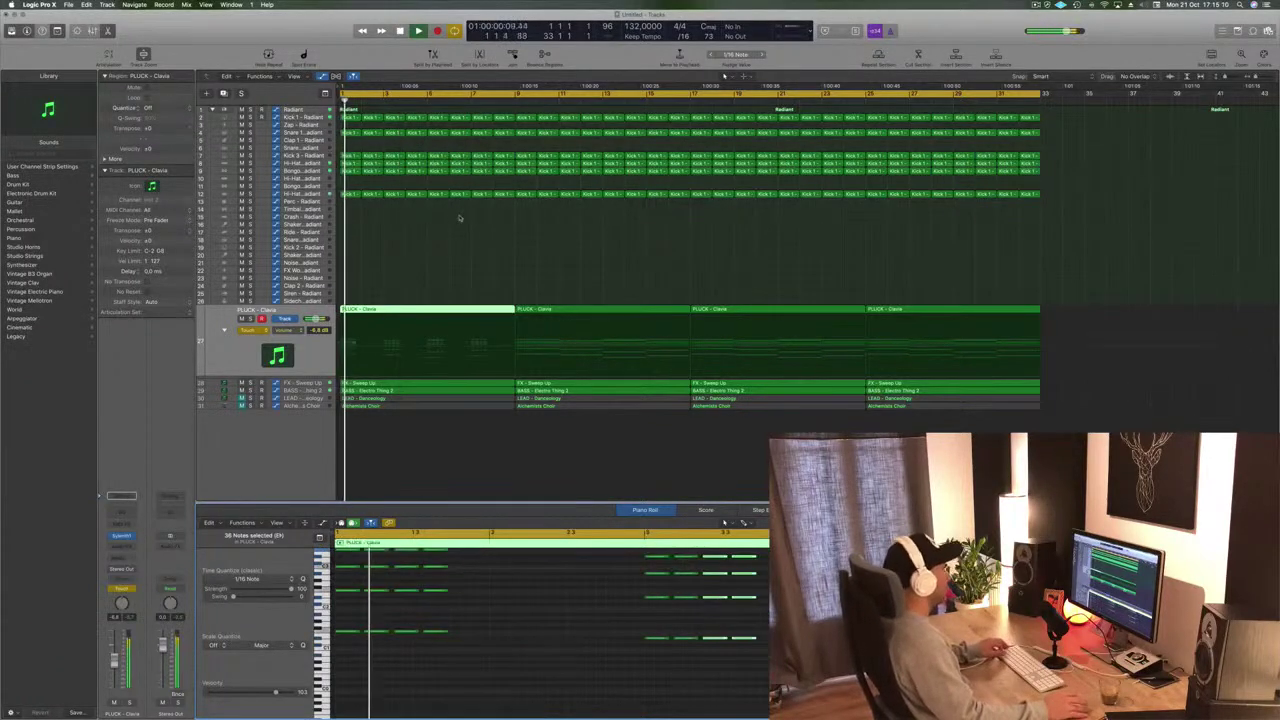
# Move the fourth PLUCK - Clavia region out of the loop, to beyond bar 33
pyautogui.scroll(3, 518, 222)
pyautogui.scroll(2, 516, 221)
pyautogui.scroll(-5, 543, 257)
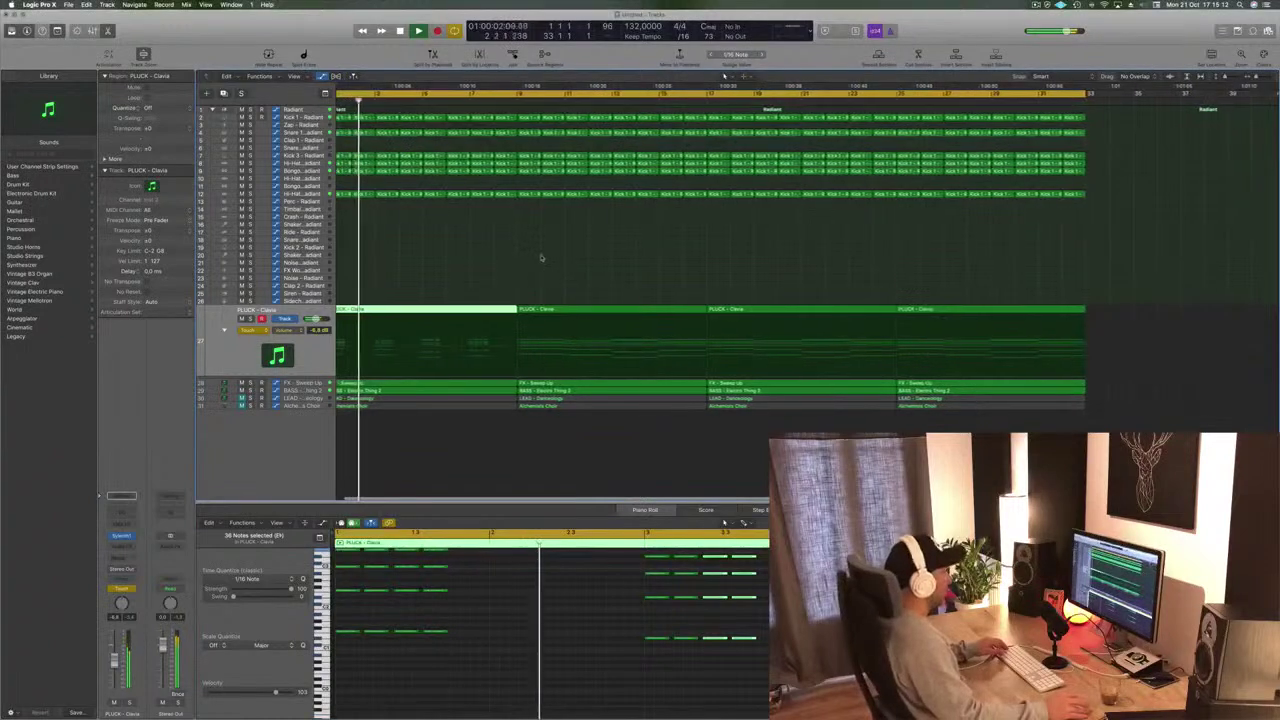
pyautogui.click(500, 256)
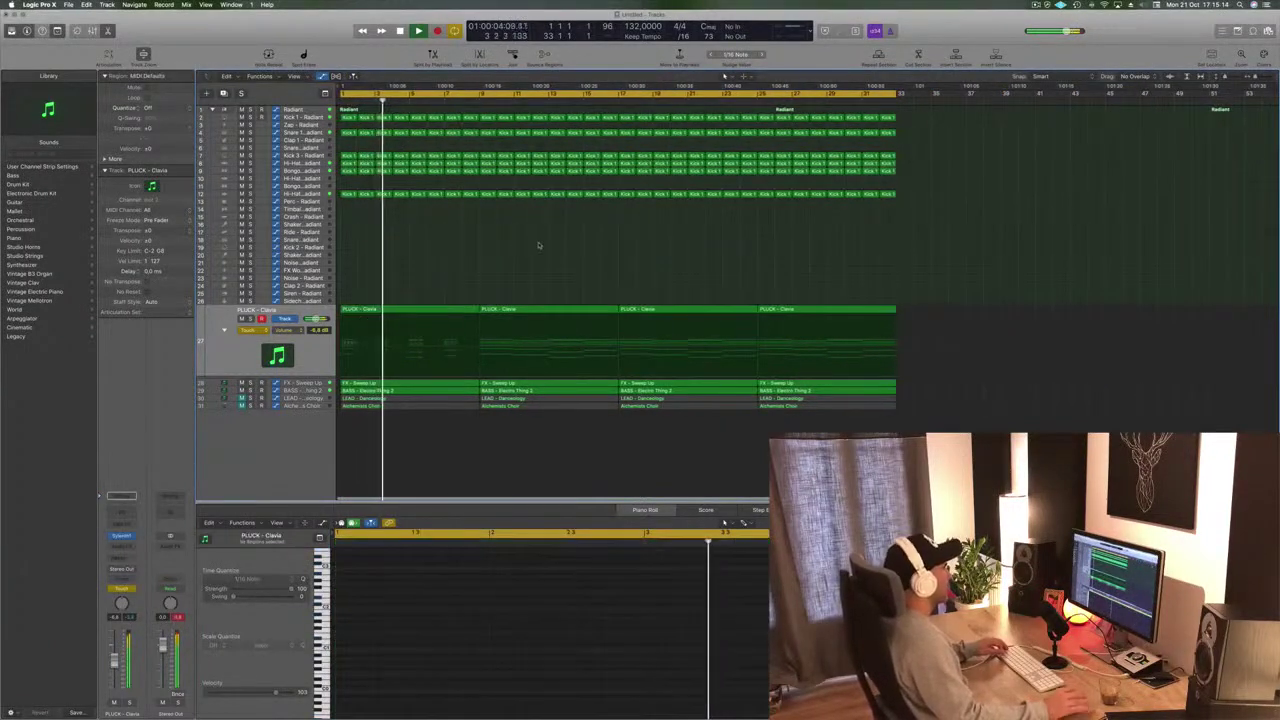
pyautogui.moveTo(851, 314); pyautogui.dragTo(1083, 314)
pyautogui.press('super+Right')
pyautogui.scroll(2, 618, 291)
pyautogui.scroll(-6, 677, 286)
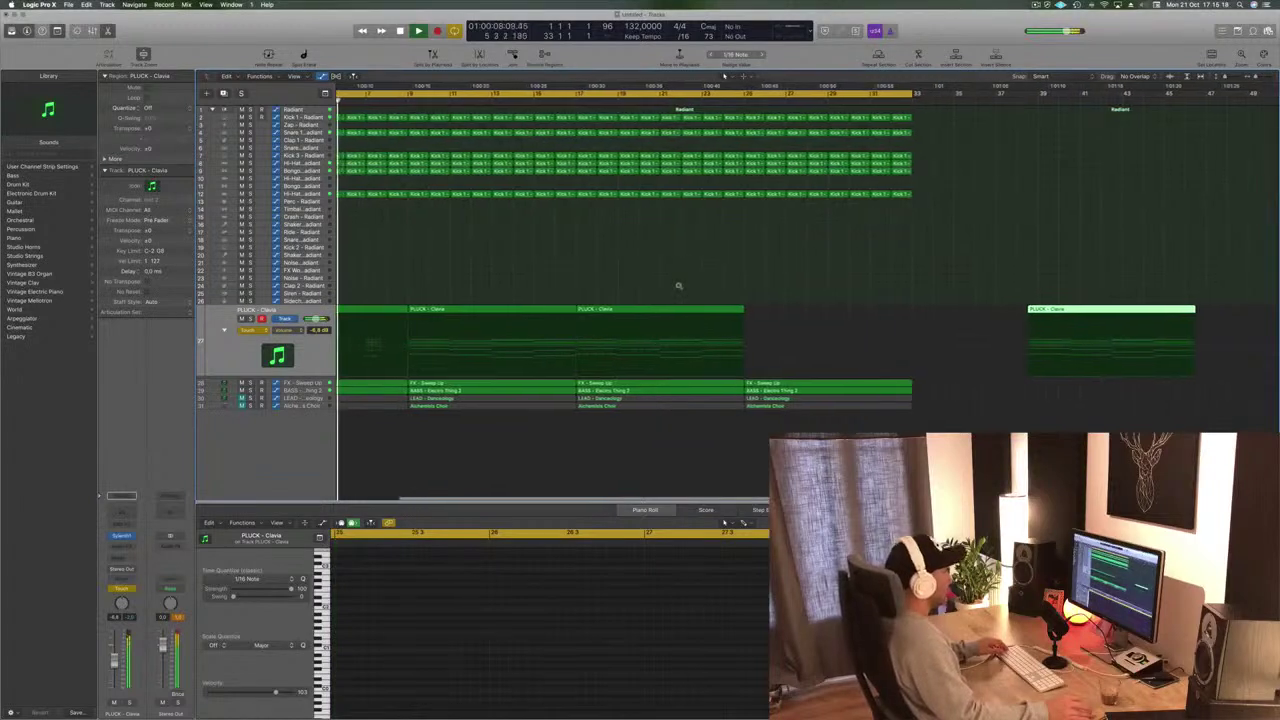
# Set the PLUCK - Clavia track's automation mode to Read and show its filter cutoff automation
pyautogui.click(252, 330)
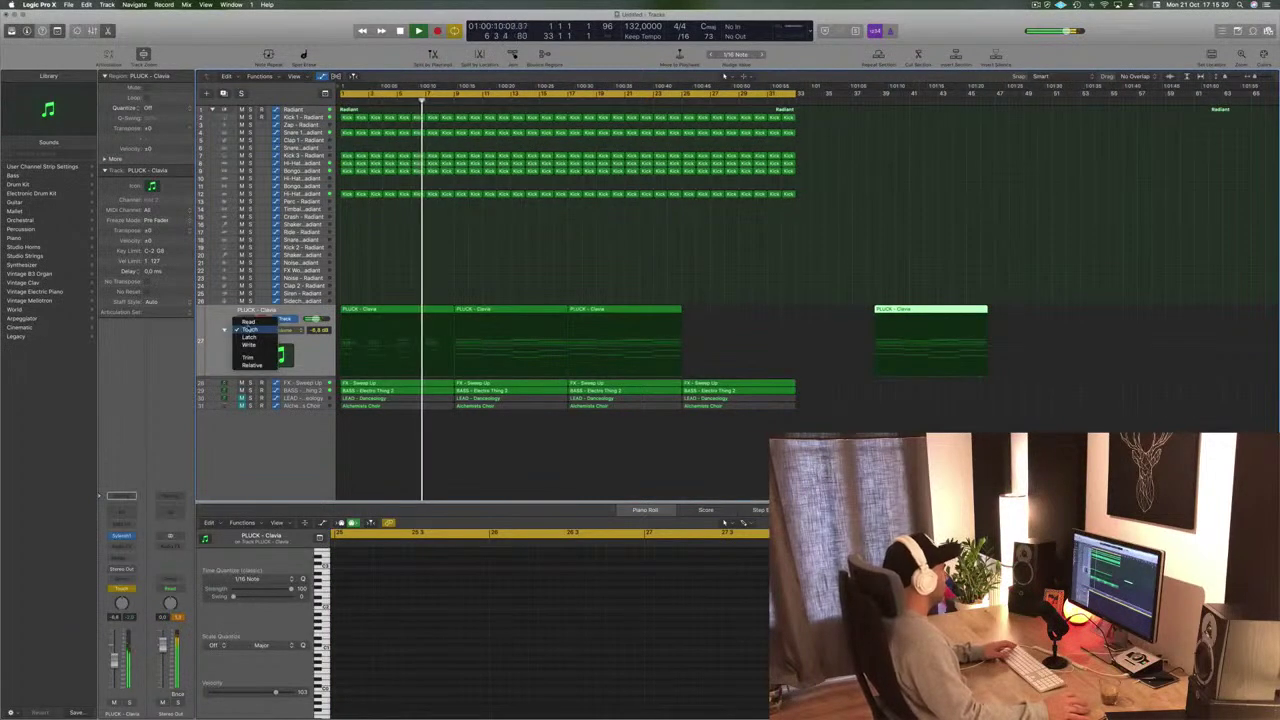
pyautogui.click(246, 320)
pyautogui.click(313, 349)
pyautogui.press('Return')
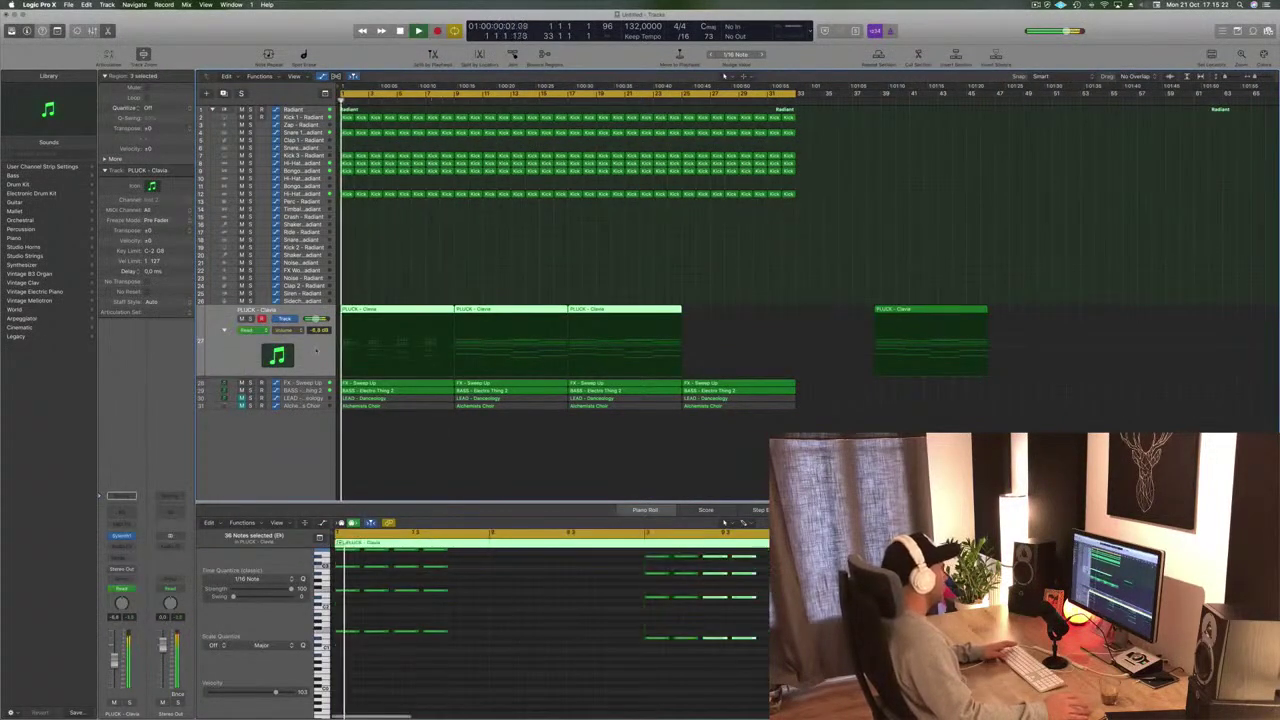
pyautogui.click(342, 345)
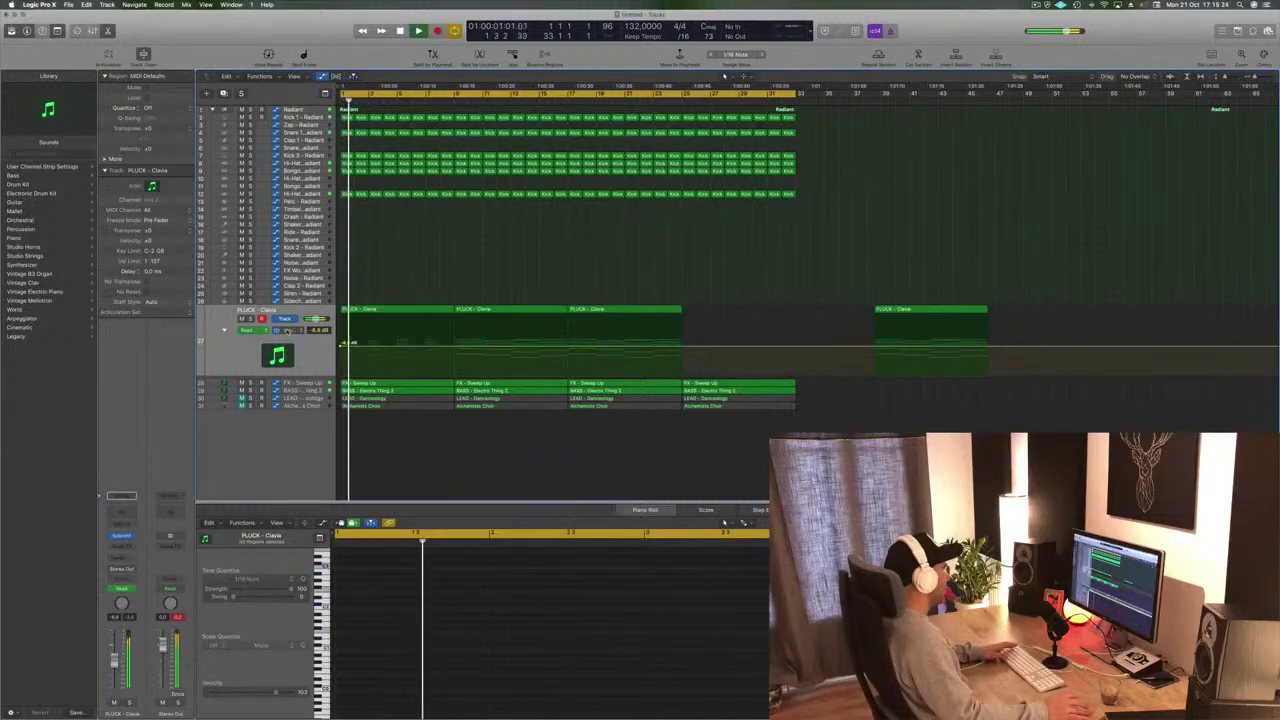
pyautogui.click(285, 330)
pyautogui.click(320, 334)
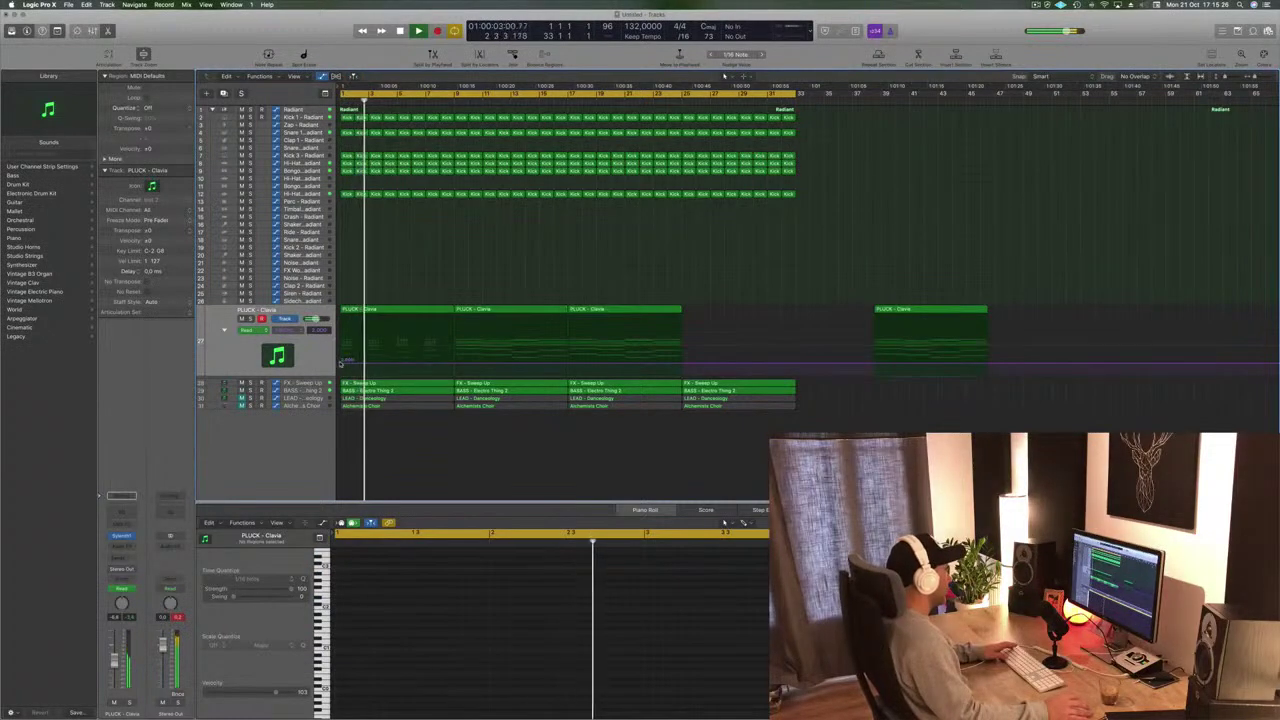
# Lower the pluck's cutoff automation slightly and draw a gradual rise from bar 4 to the end of bar 8
pyautogui.moveTo(341, 364)
pyautogui.mouseDown()
pyautogui.moveTo(345, 352)
pyautogui.moveTo(342, 368)
pyautogui.mouseUp()
pyautogui.press('space')
pyautogui.press('space')
pyautogui.press('space')
pyautogui.press('space')
pyautogui.press('space')
pyautogui.press('space')
pyautogui.press('space')
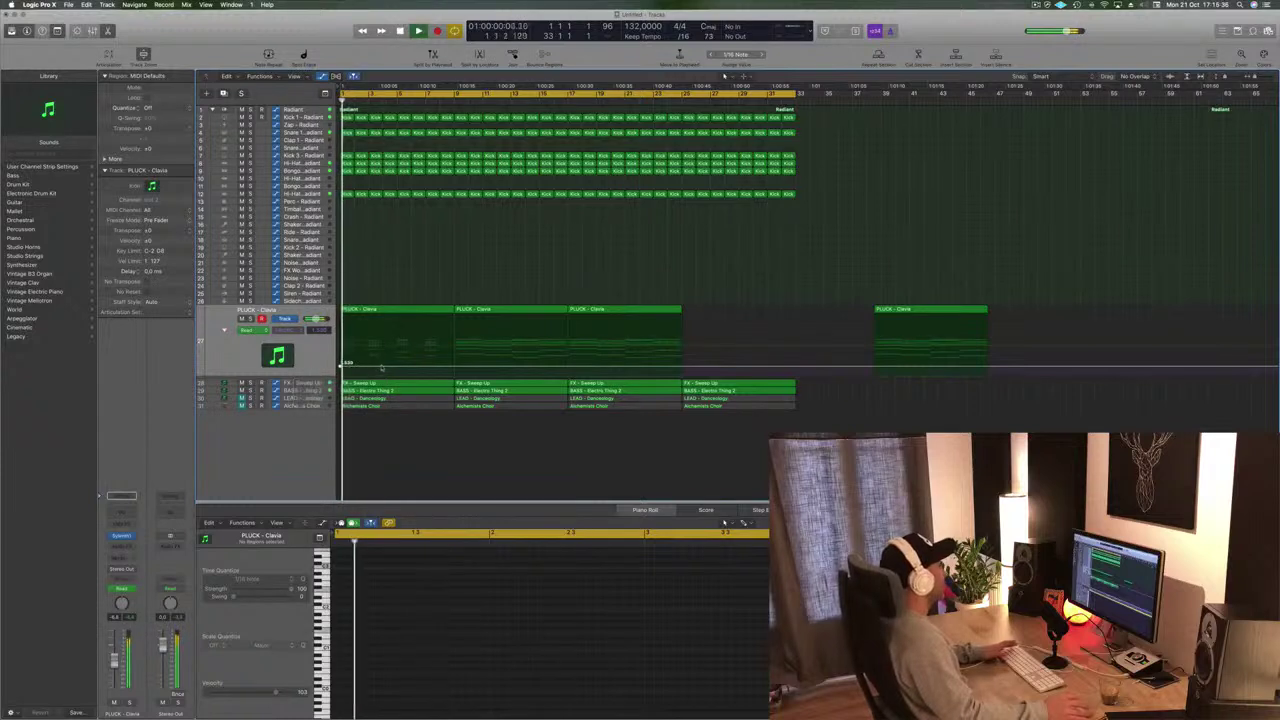
pyautogui.click(388, 367)
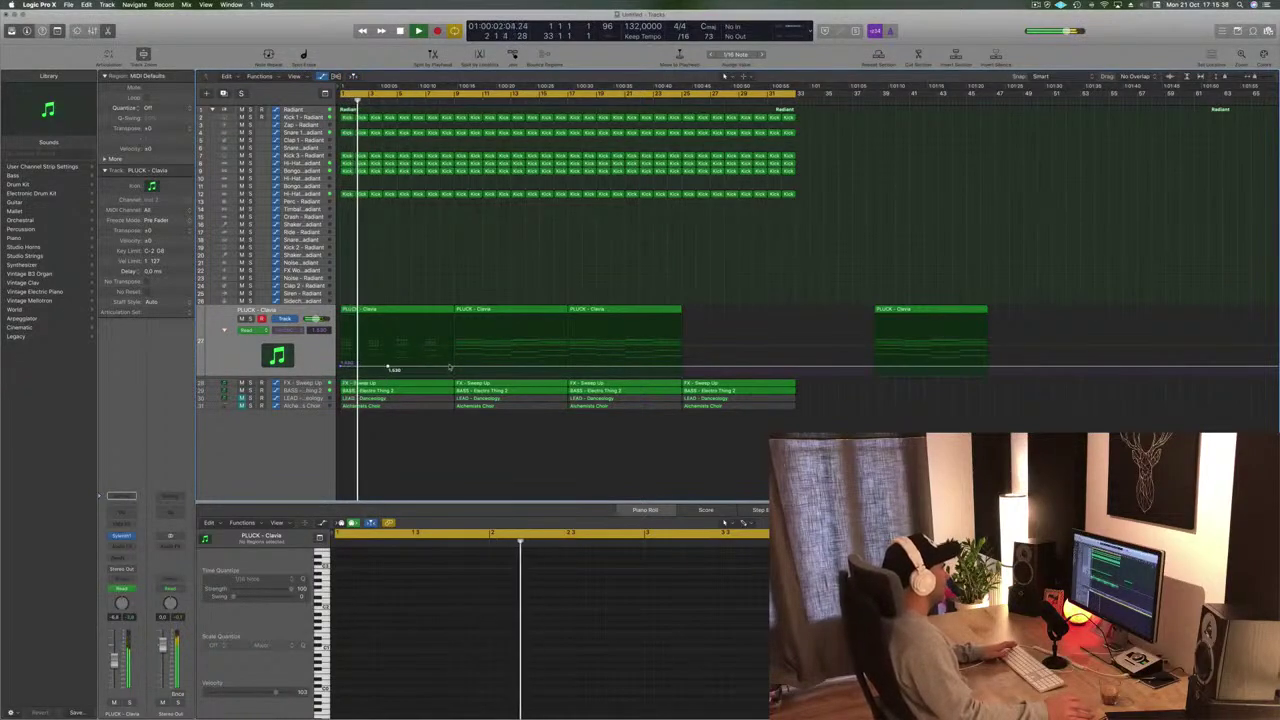
pyautogui.moveTo(449, 368); pyautogui.dragTo(455, 358)
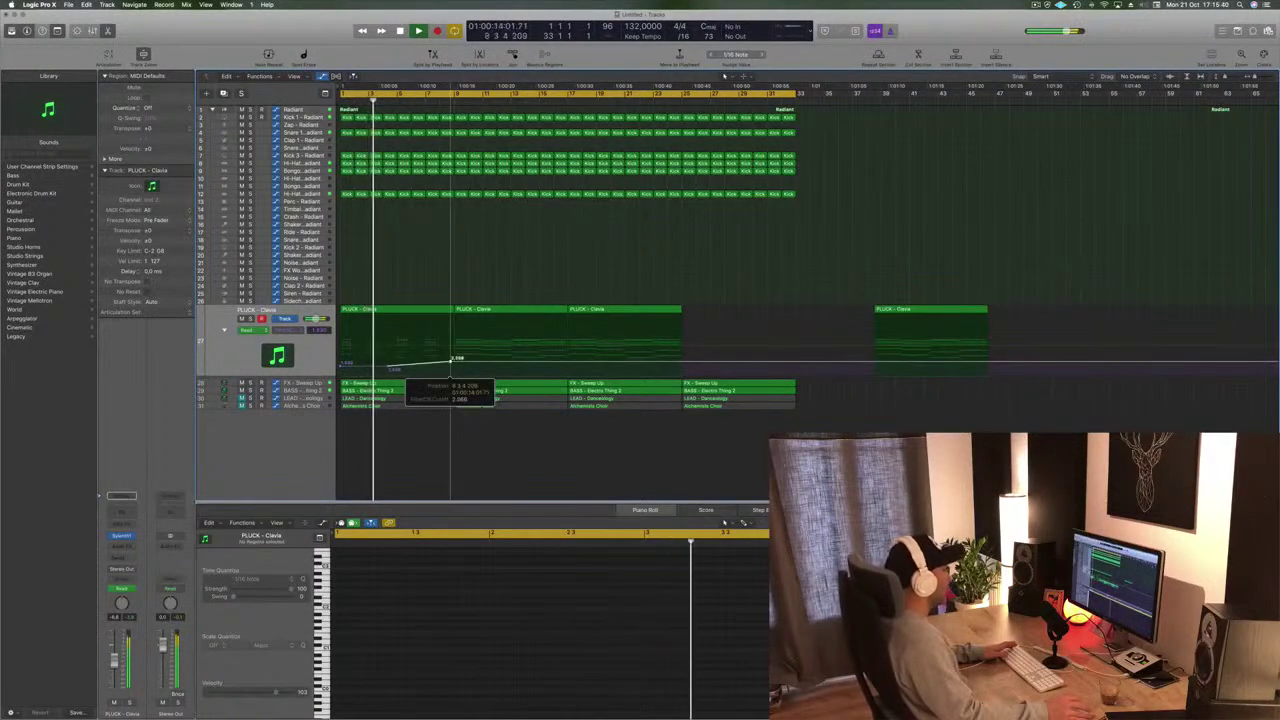
# Move the second and third PLUCK - Clavia regions beyond bar 33 and copy the first region with its automation to bar 9
pyautogui.moveTo(509, 290); pyautogui.dragTo(1088, 304)
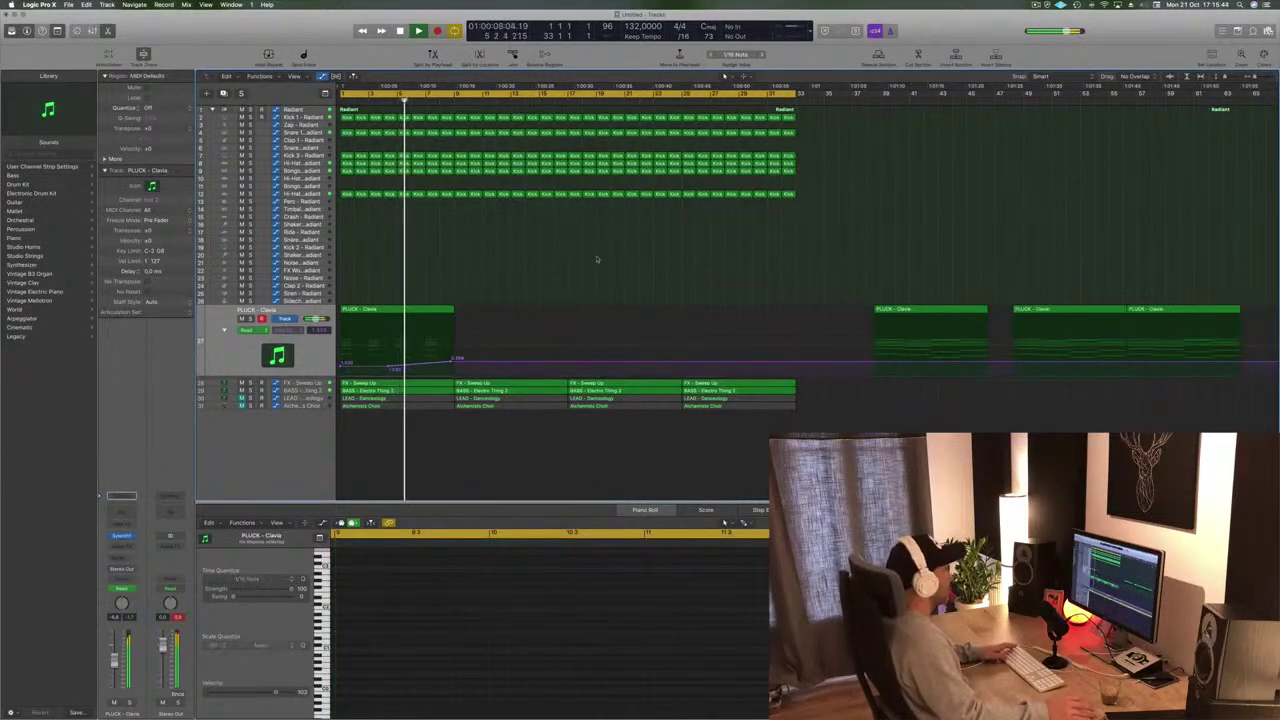
pyautogui.click(418, 303)
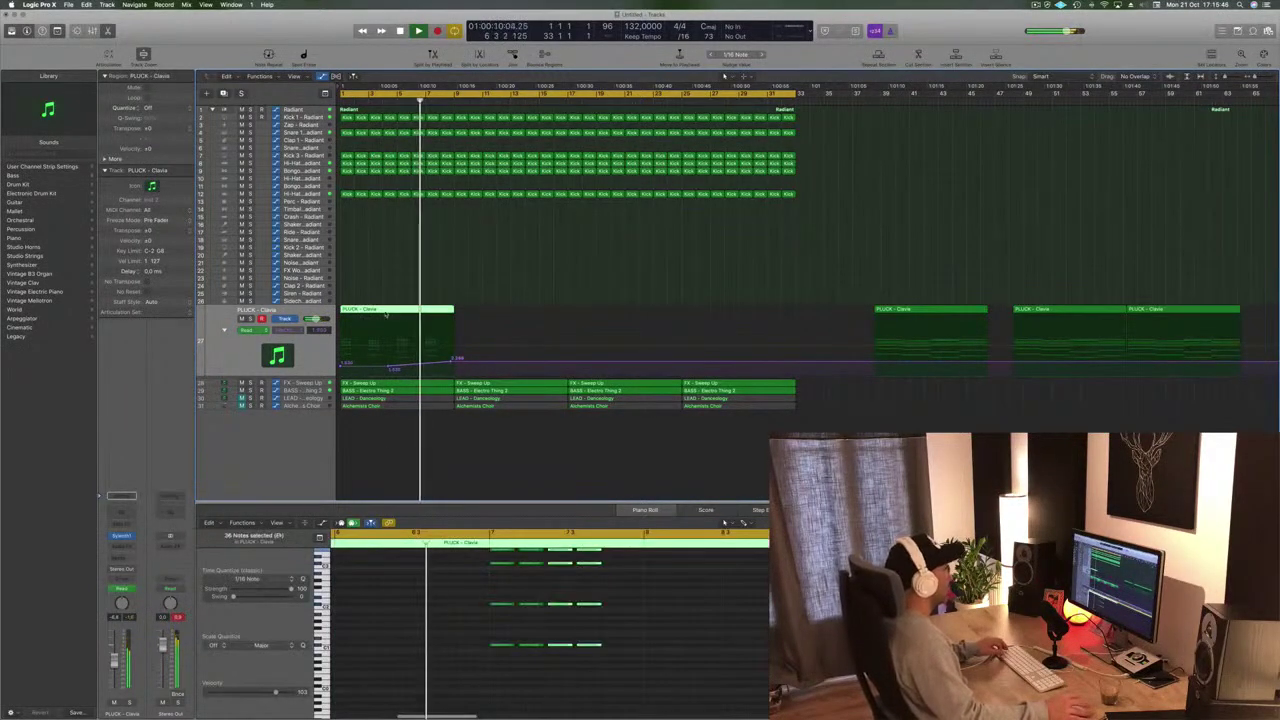
pyautogui.moveTo(418, 303); pyautogui.dragTo(500, 316)
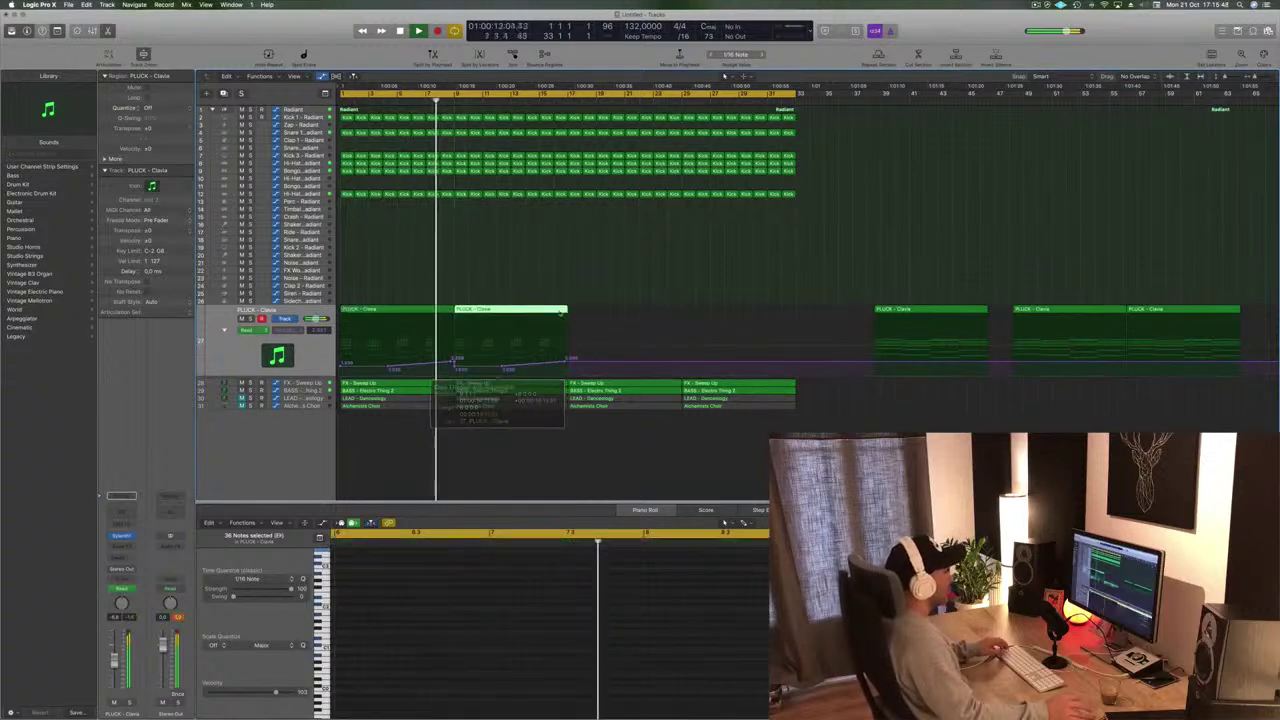
# Copy the first two PLUCK - Clavia regions to bar 17 and delete the duplicate low automation points at bars 9 and 17
pyautogui.press('Return')
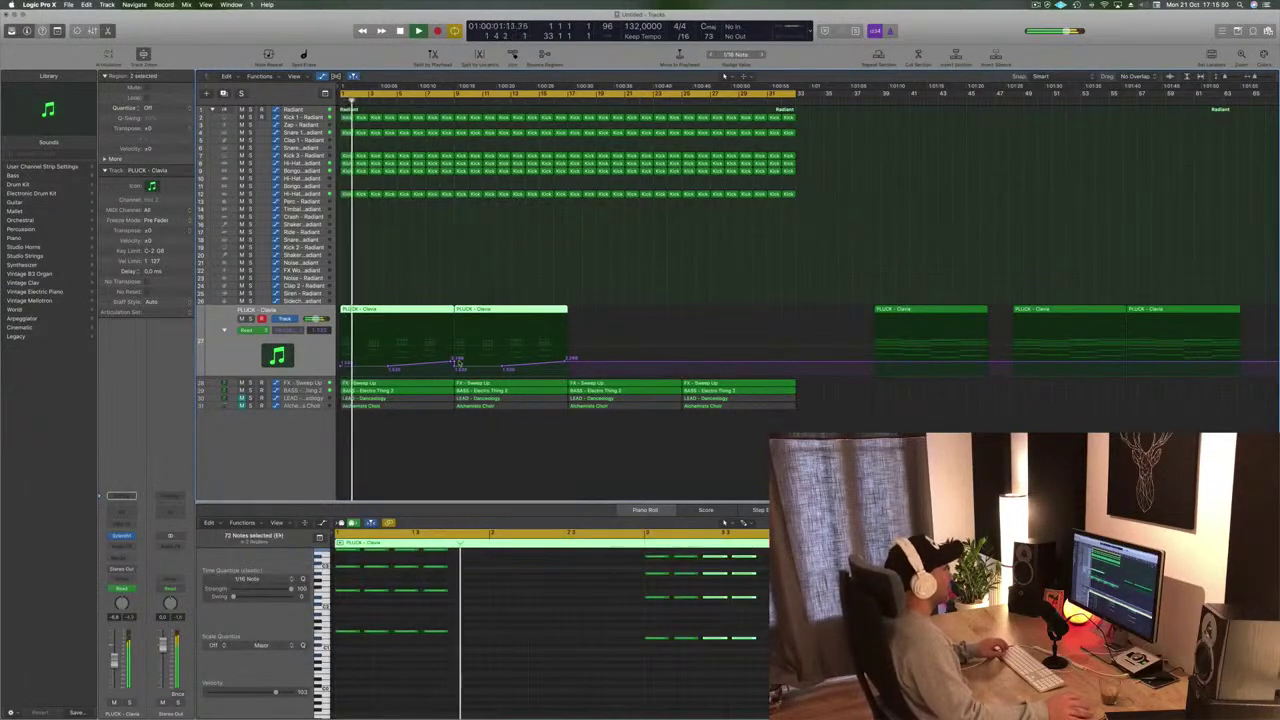
pyautogui.click(454, 366)
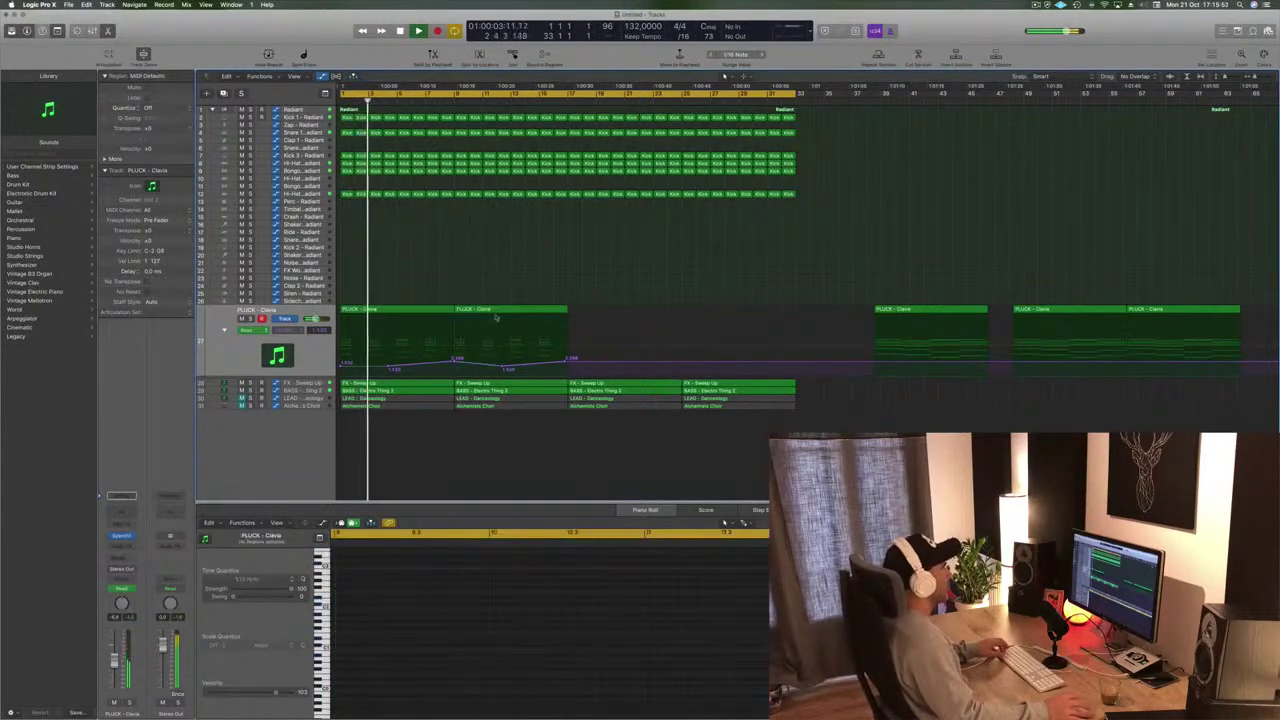
pyautogui.moveTo(541, 311); pyautogui.dragTo(633, 316)
pyautogui.press('Return')
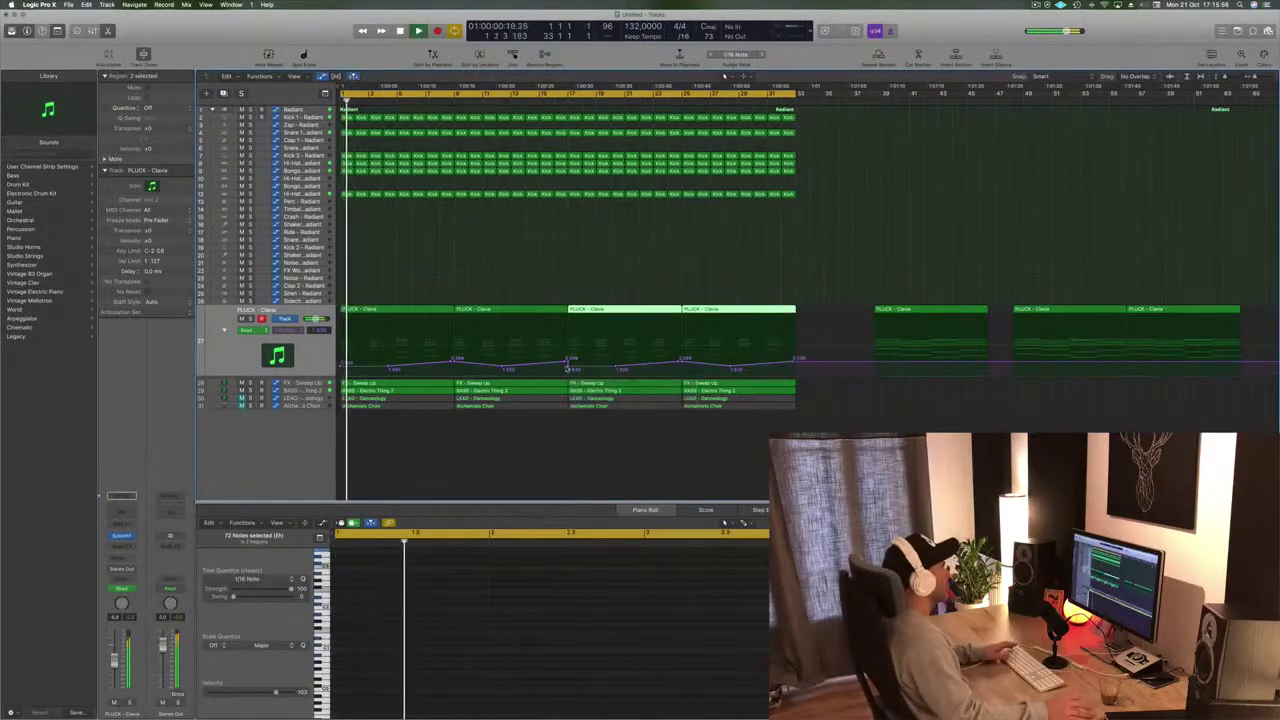
pyautogui.doubleClick(569, 366)
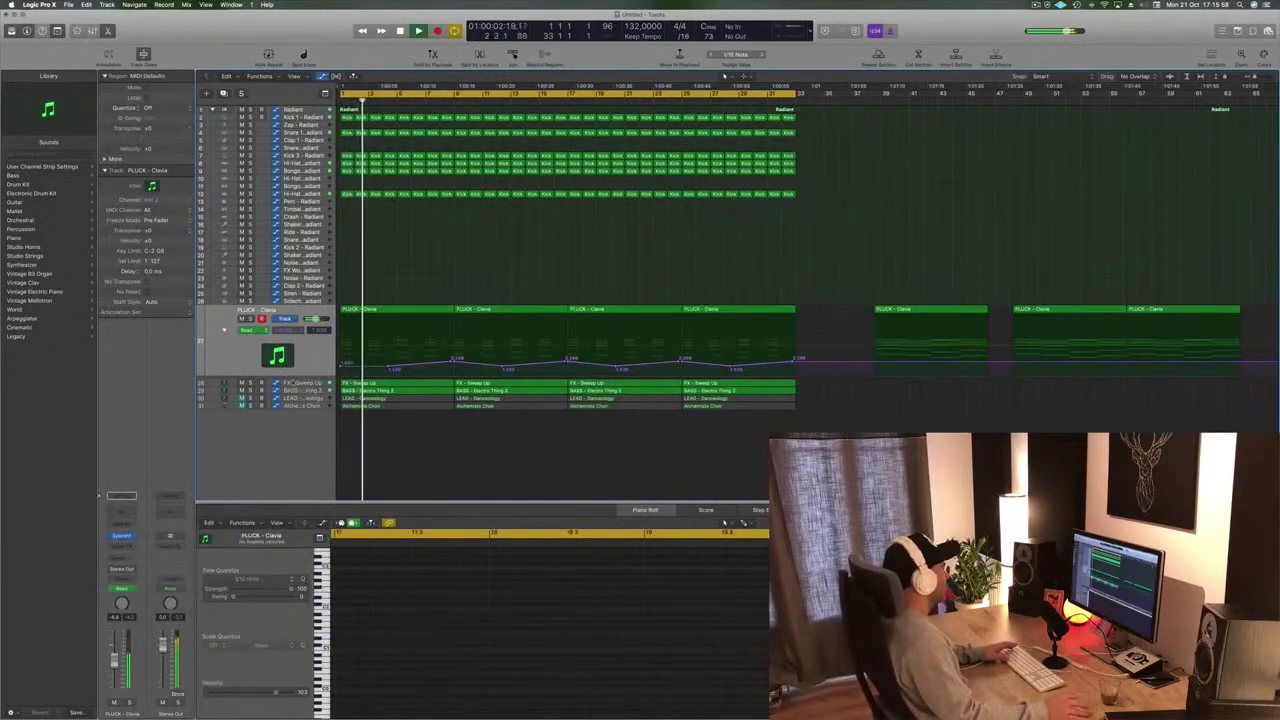
# Delete the last three regions on the FX - Sweep Up track, keeping only the first
pyautogui.click(292, 382)
pyautogui.press('Return')
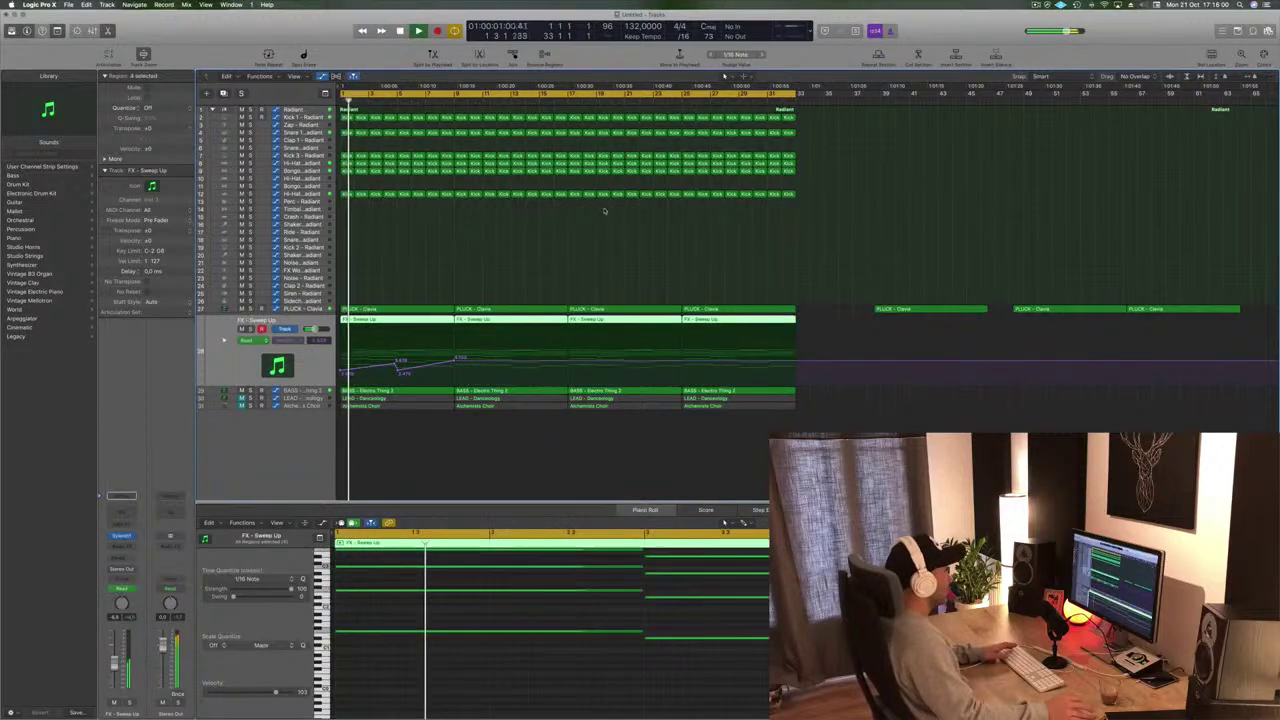
pyautogui.click(604, 211)
pyautogui.moveTo(808, 321); pyautogui.dragTo(549, 325)
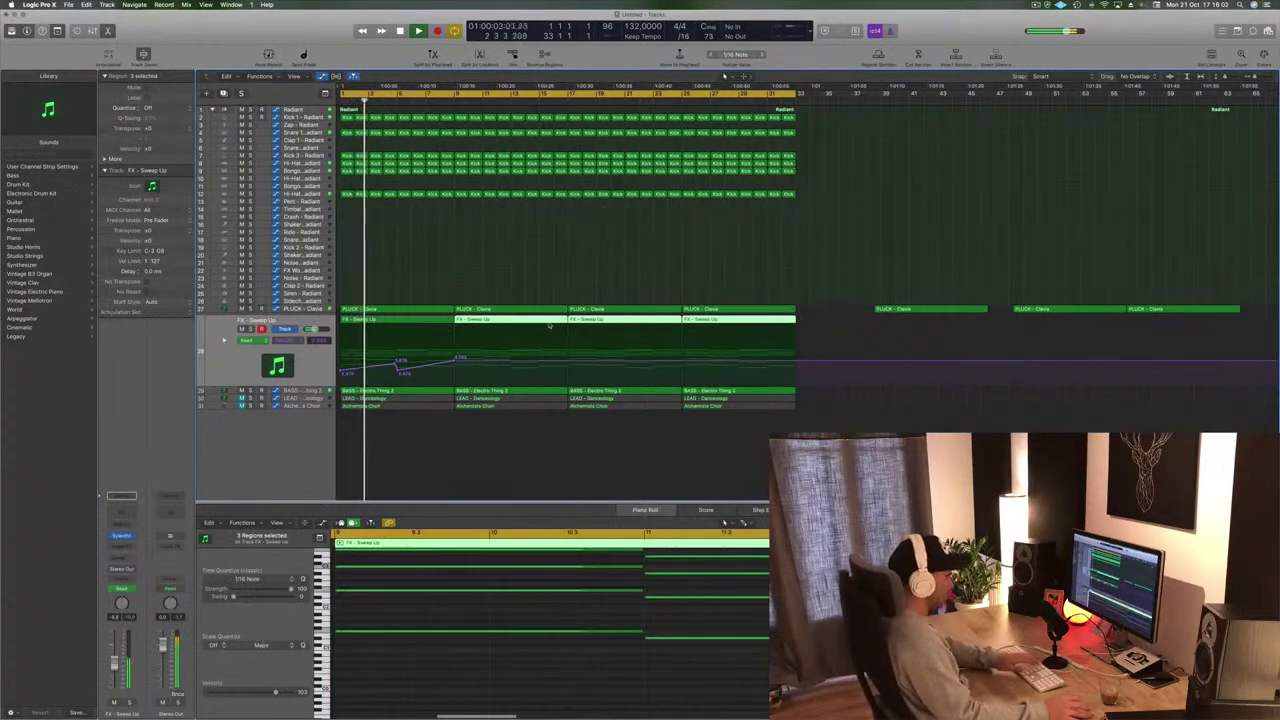
pyautogui.press('Delete')
# Copy the first FX - Sweep Up region with its automation to bar 9, and copy both regions to bar 17
pyautogui.click(383, 320)
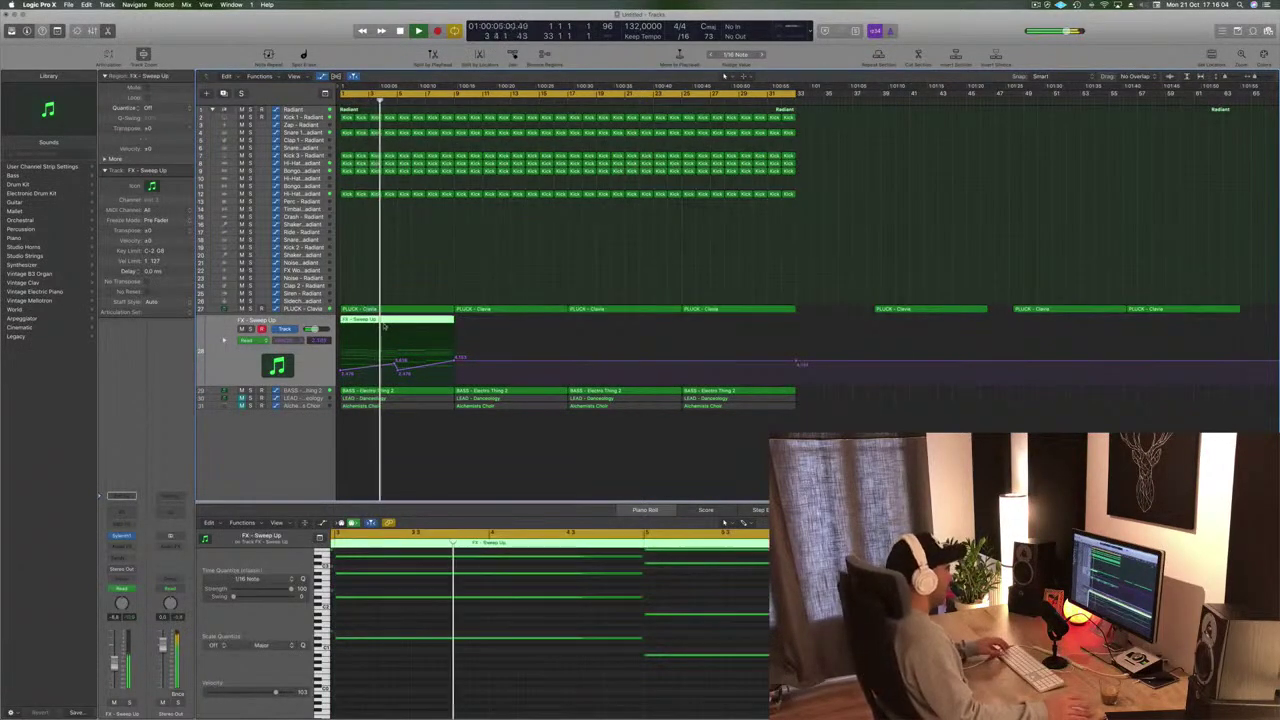
pyautogui.moveTo(383, 325); pyautogui.dragTo(510, 326)
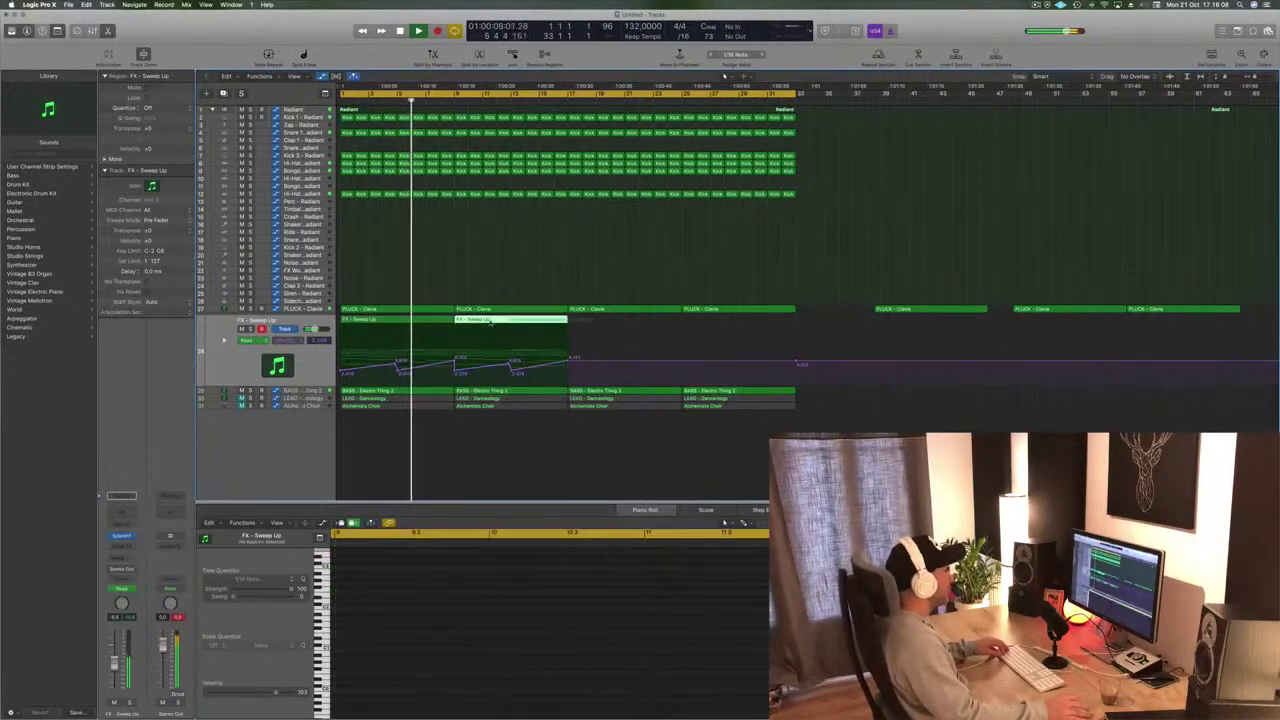
pyautogui.keyDown('shift'); pyautogui.click(433, 326); pyautogui.keyUp('shift')
pyautogui.moveTo(433, 326); pyautogui.dragTo(661, 326)
pyautogui.click(521, 206)
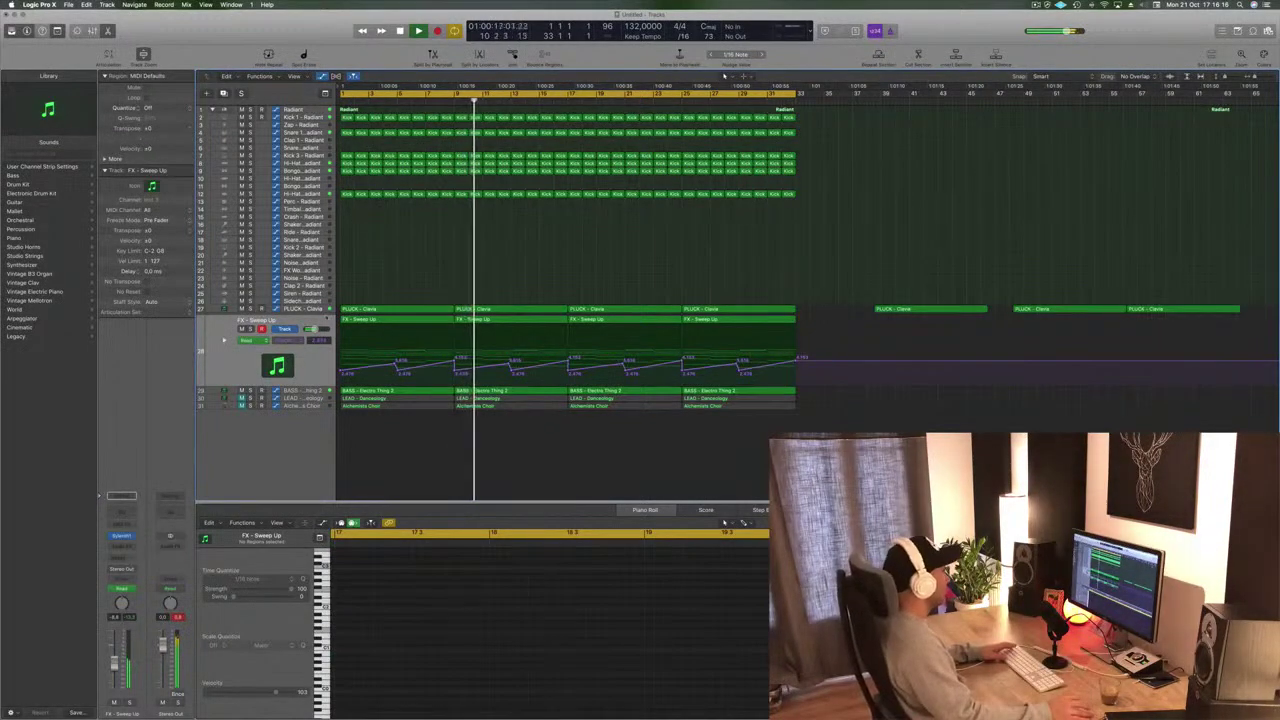
# Review the automation curves on the PLUCK - Clavia and FX - Sweep Up tracks and return the playhead to the start
pyautogui.click(316, 312)
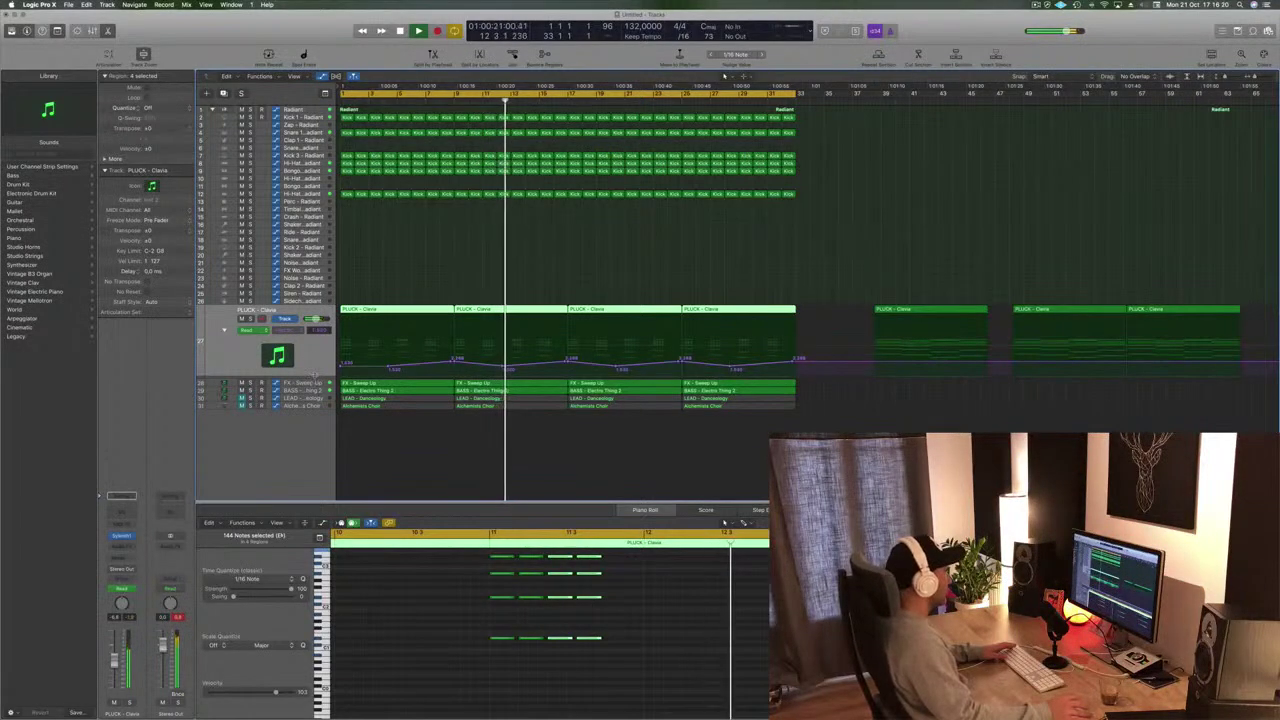
pyautogui.moveTo(315, 382); pyautogui.dragTo(315, 376)
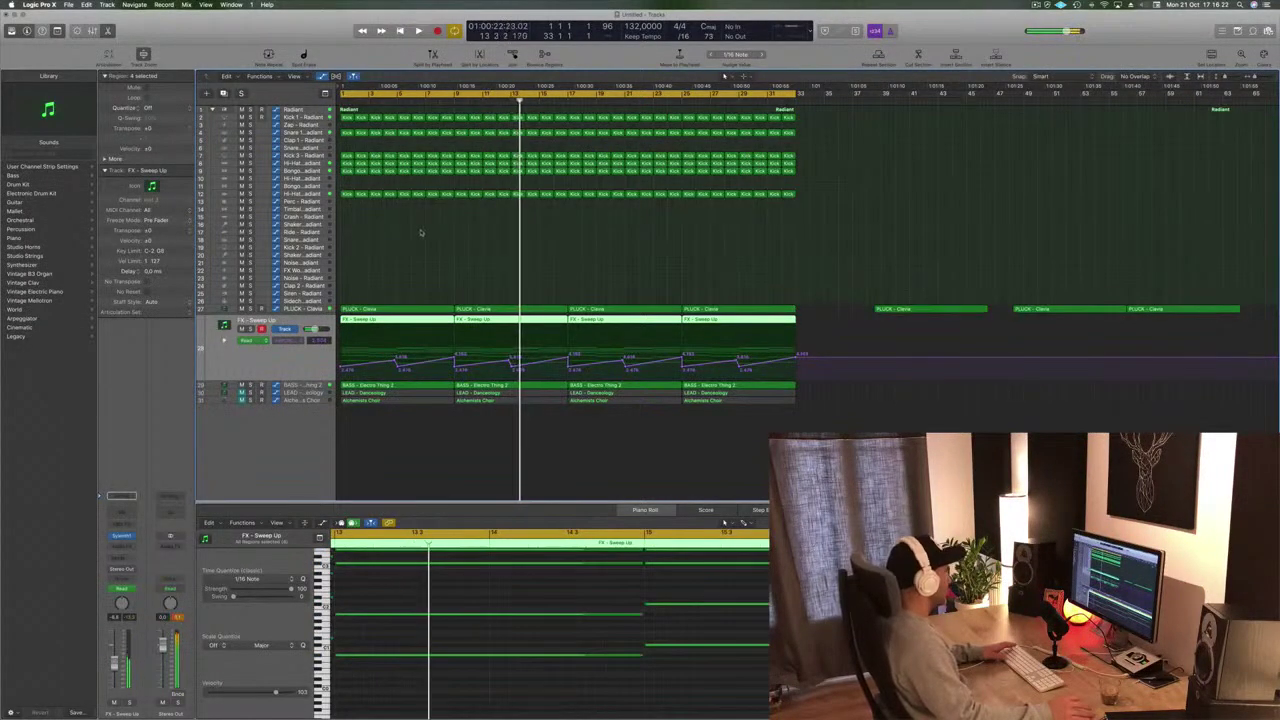
pyautogui.press('Return')
pyautogui.press('Return')
# Delete the last three regions on the BASS - Electro Thing 2 track, keeping only the first
pyautogui.press('Down')
pyautogui.press('Return')
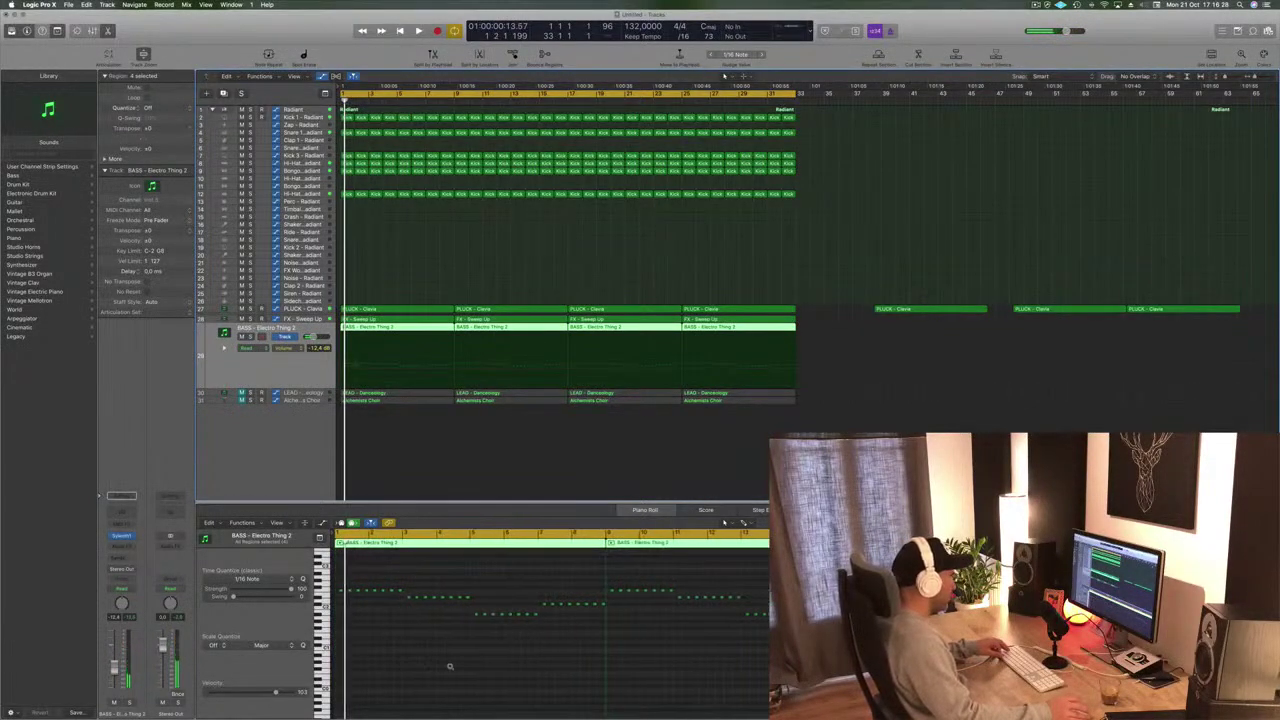
pyautogui.click(835, 317)
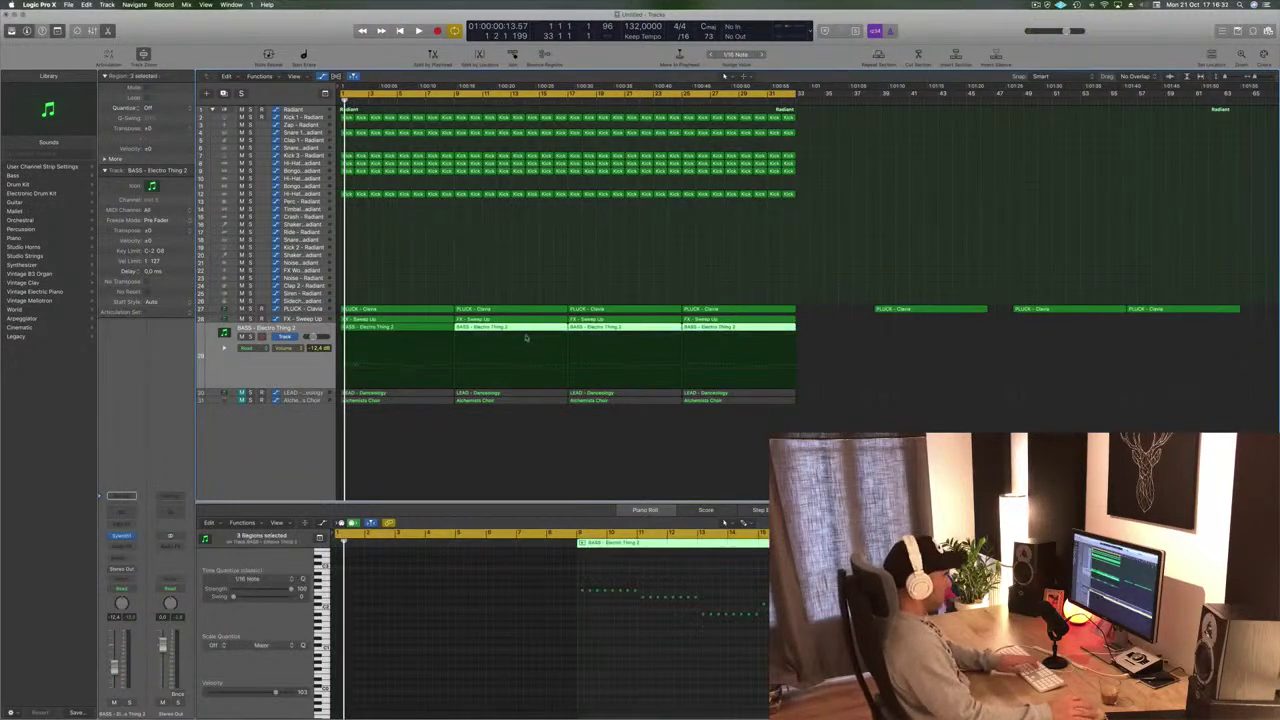
pyautogui.press('Delete')
pyautogui.click(407, 333)
pyautogui.scroll(3, 410, 688)
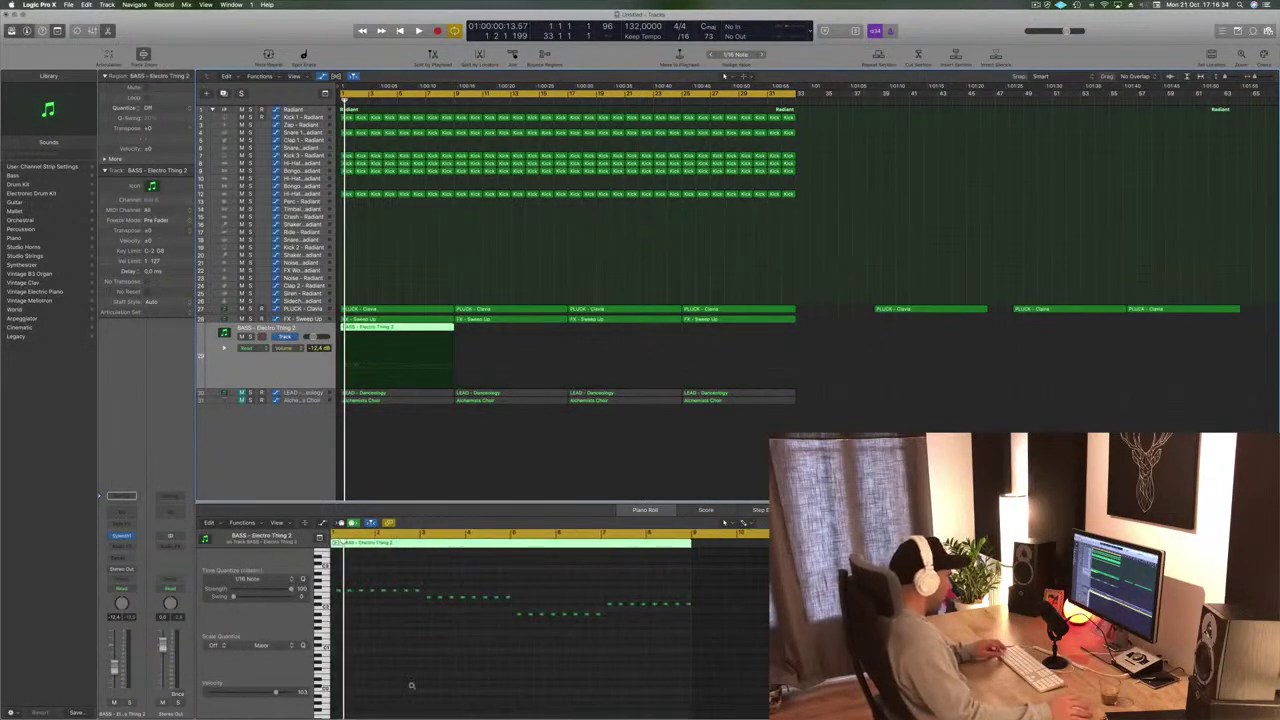
pyautogui.press('super+a')
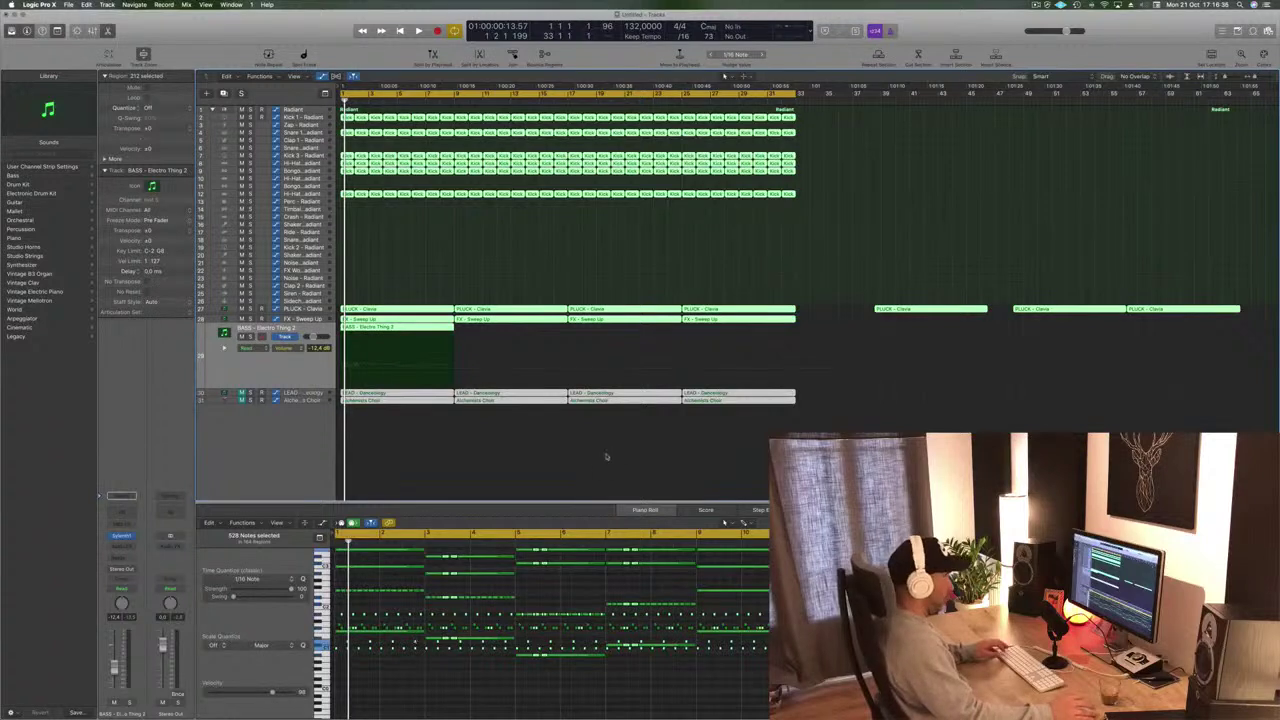
pyautogui.click(558, 250)
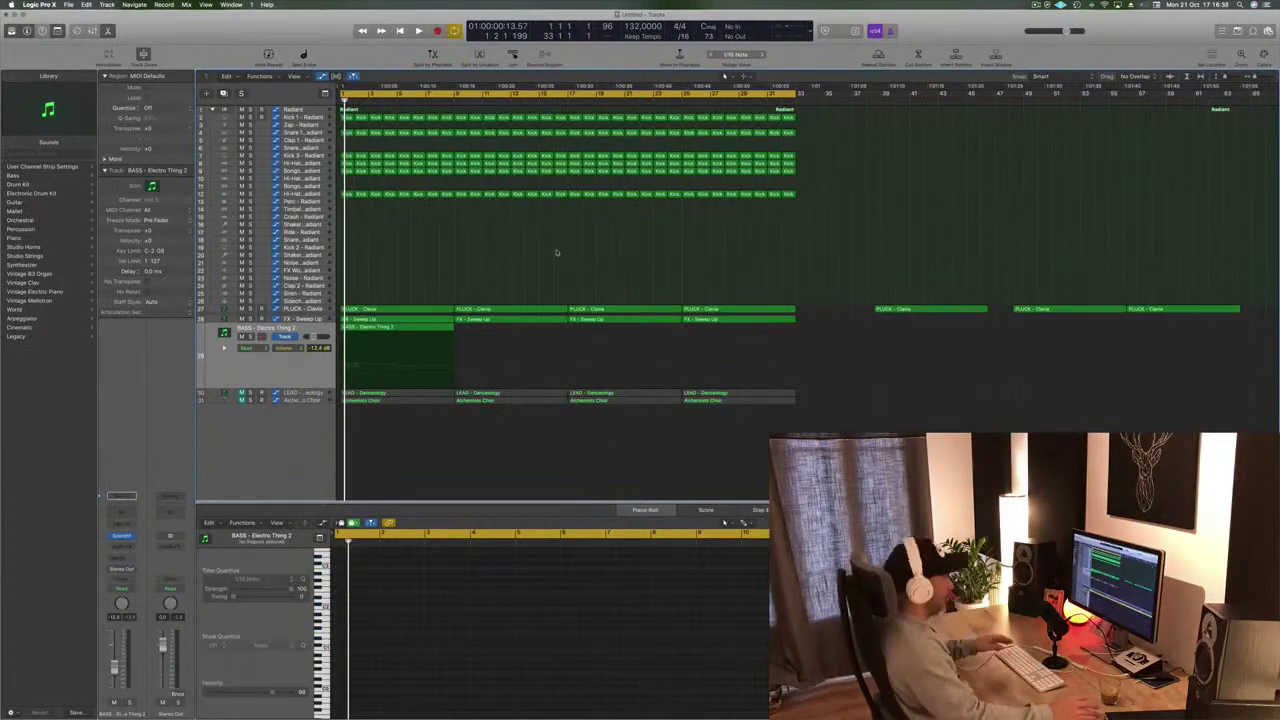
pyautogui.click(408, 330)
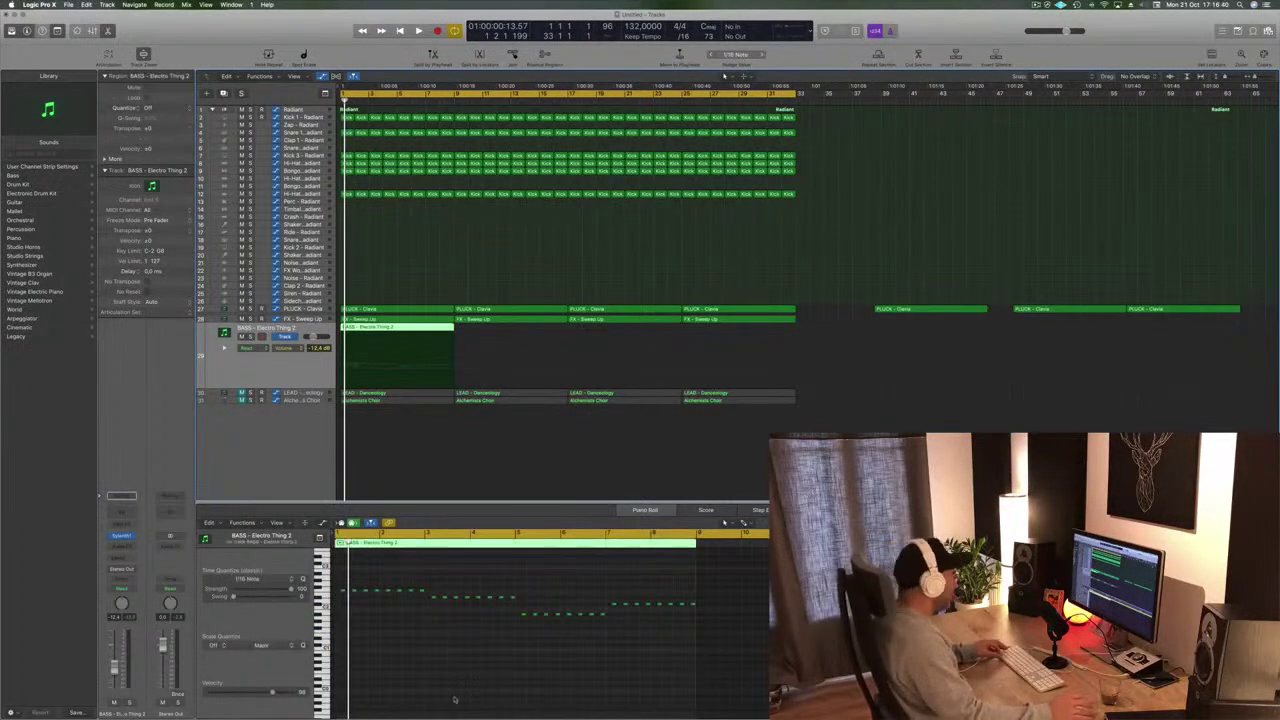
pyautogui.scroll(4, 428, 658)
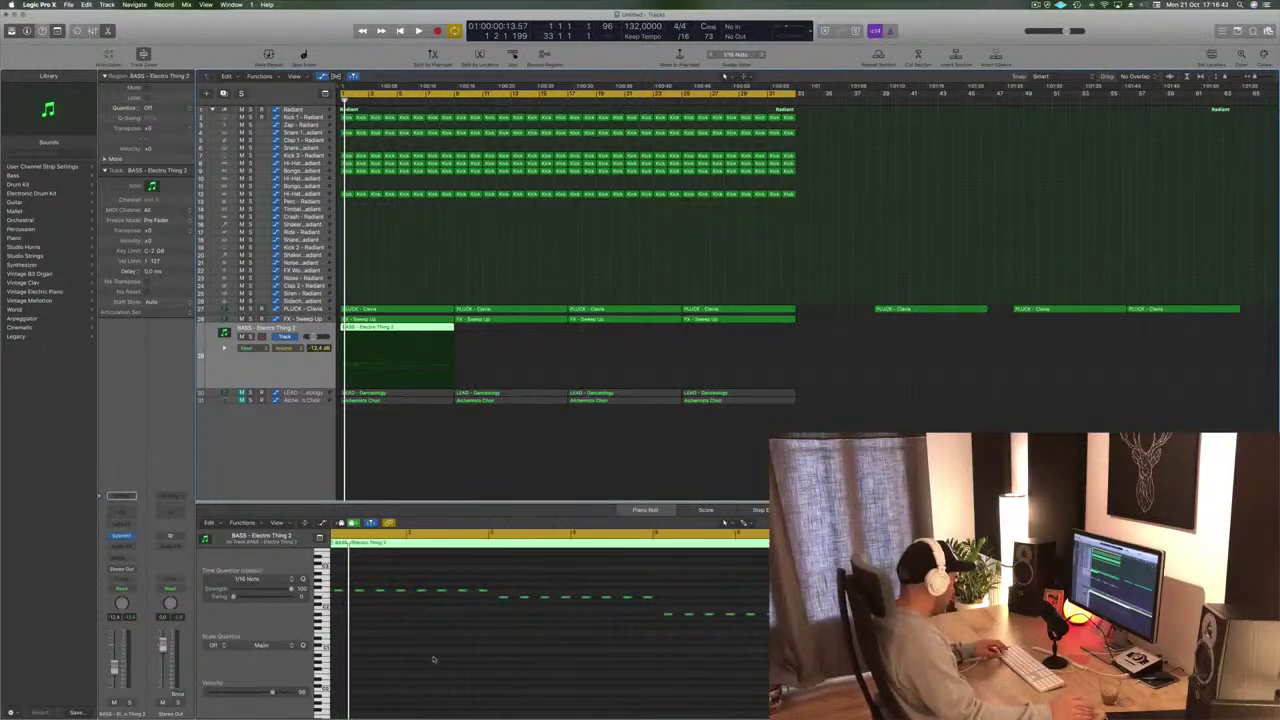
pyautogui.press('super+a')
pyautogui.click(523, 263)
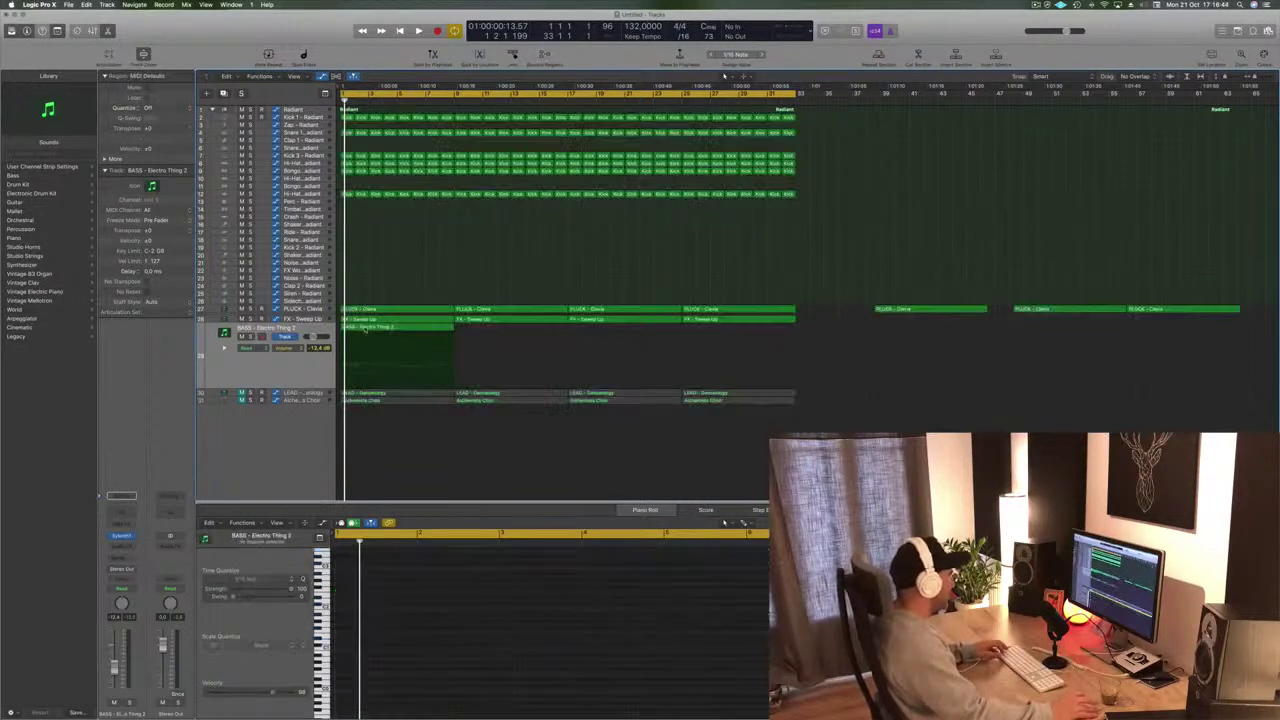
# Copy all bass notes an eighth note earlier so they start at bar 1, and raise the track volume to about -7.8 dB
pyautogui.click(370, 333)
pyautogui.hscroll(3, 442, 629)
pyautogui.moveTo(421, 589); pyautogui.dragTo(412, 593)
pyautogui.hscroll(-2, 400, 604)
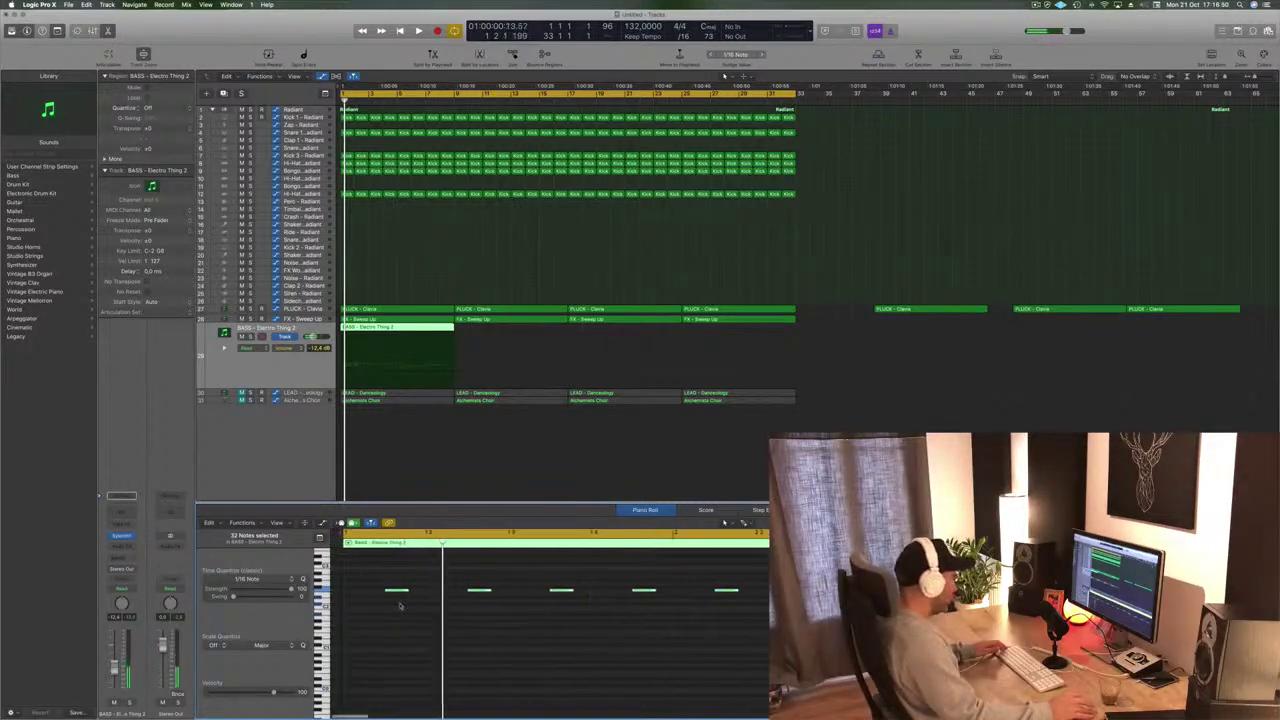
pyautogui.moveTo(389, 591); pyautogui.dragTo(366, 596)
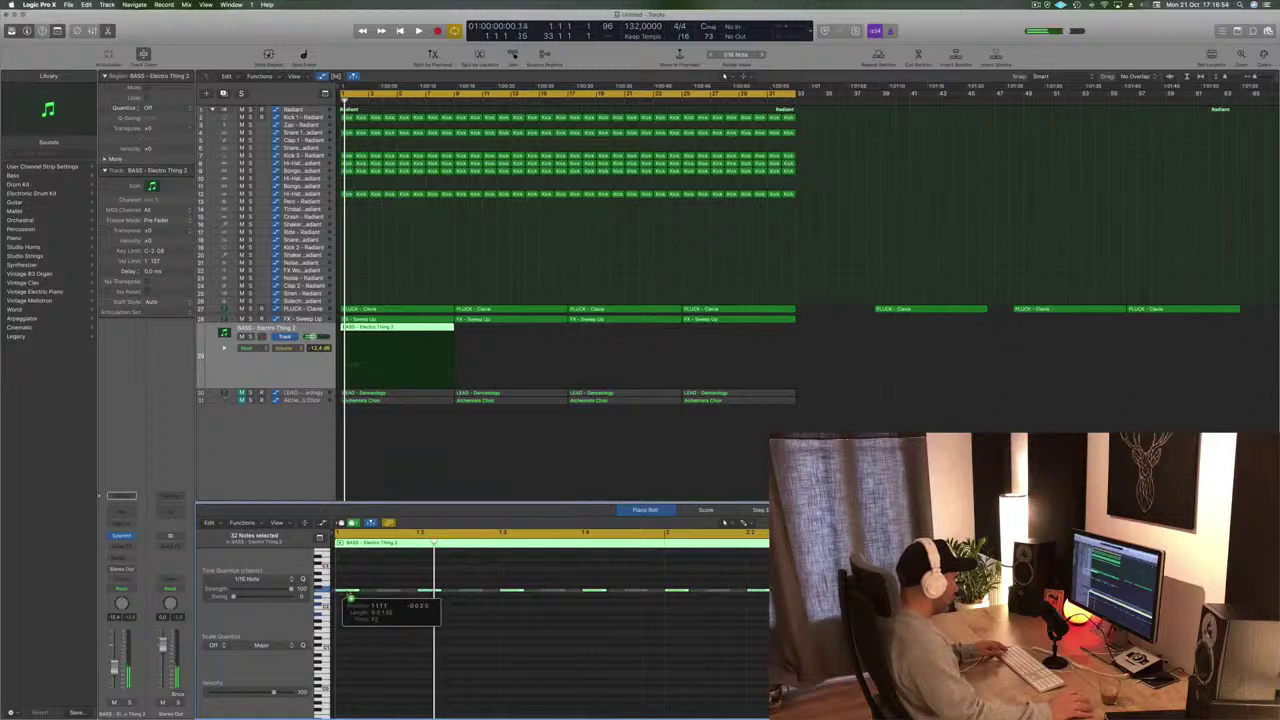
pyautogui.press('space')
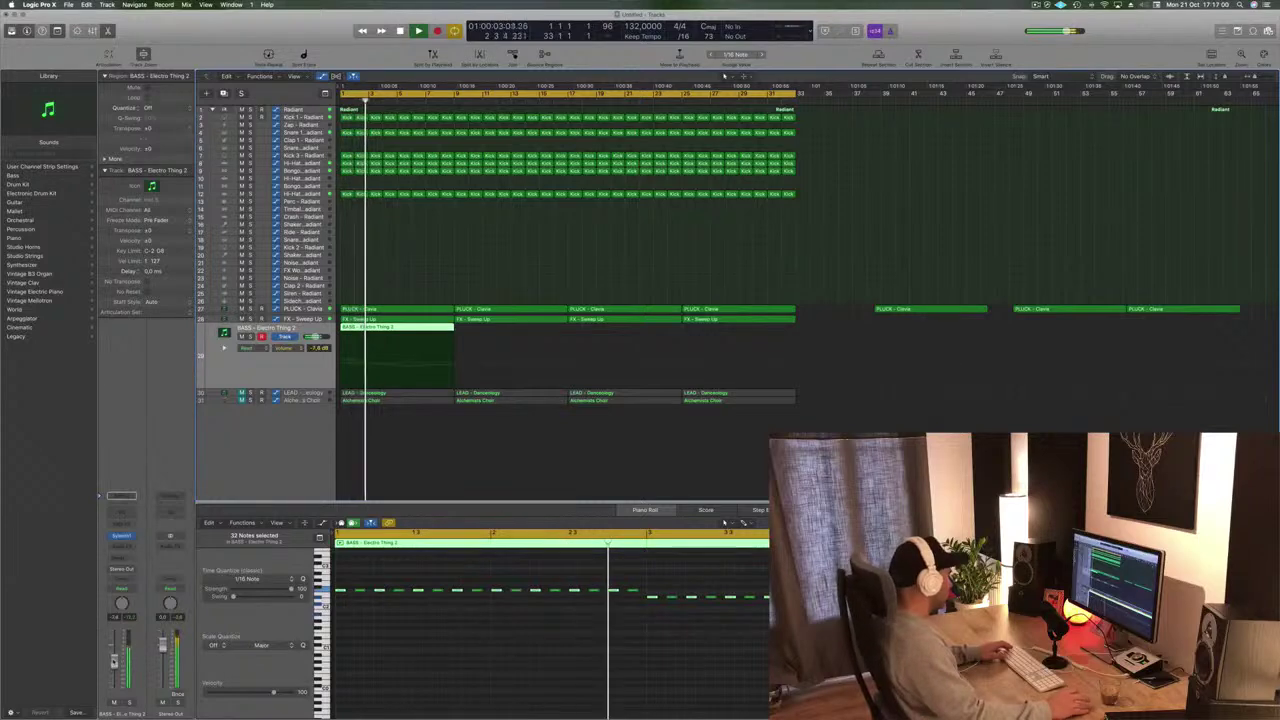
pyautogui.press('space')
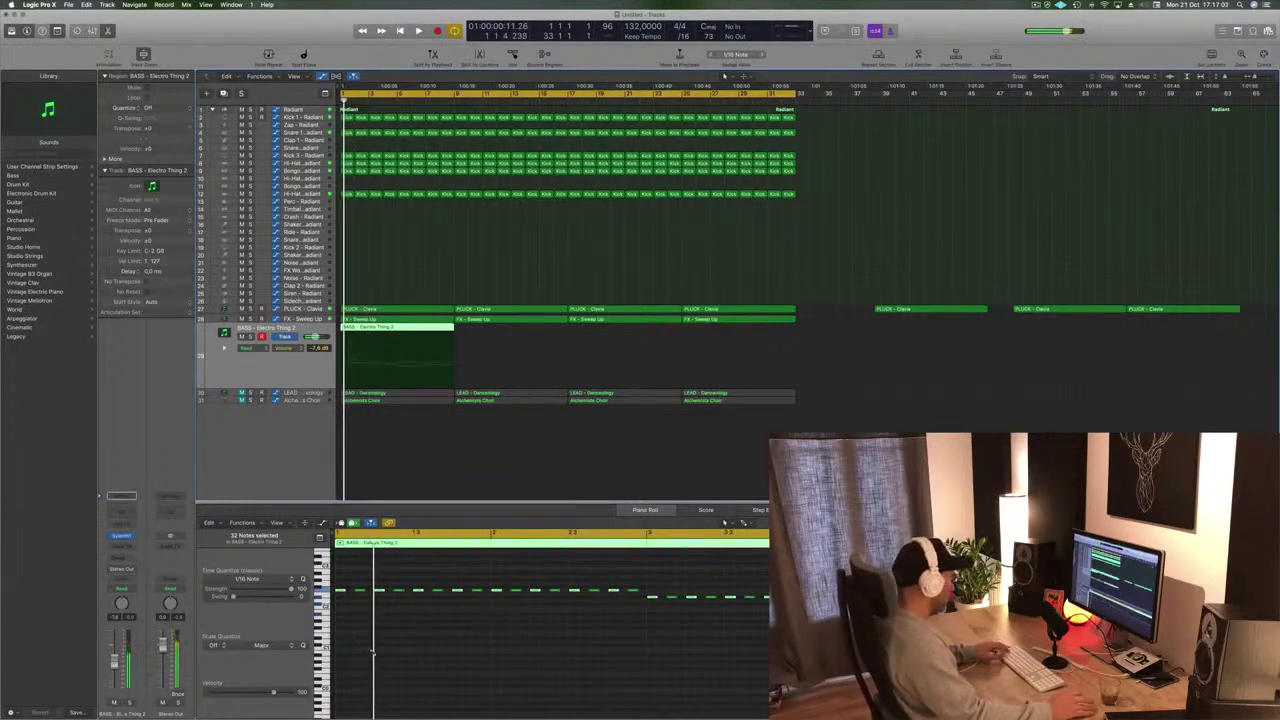
# Select all 64 notes in the BASS - Electro Thing 2 region and shift them about a sixteenth note later
pyautogui.press('super+a')
pyautogui.click(433, 425)
pyautogui.click(437, 343)
pyautogui.click(453, 645)
pyautogui.hscroll(-3, 432, 640)
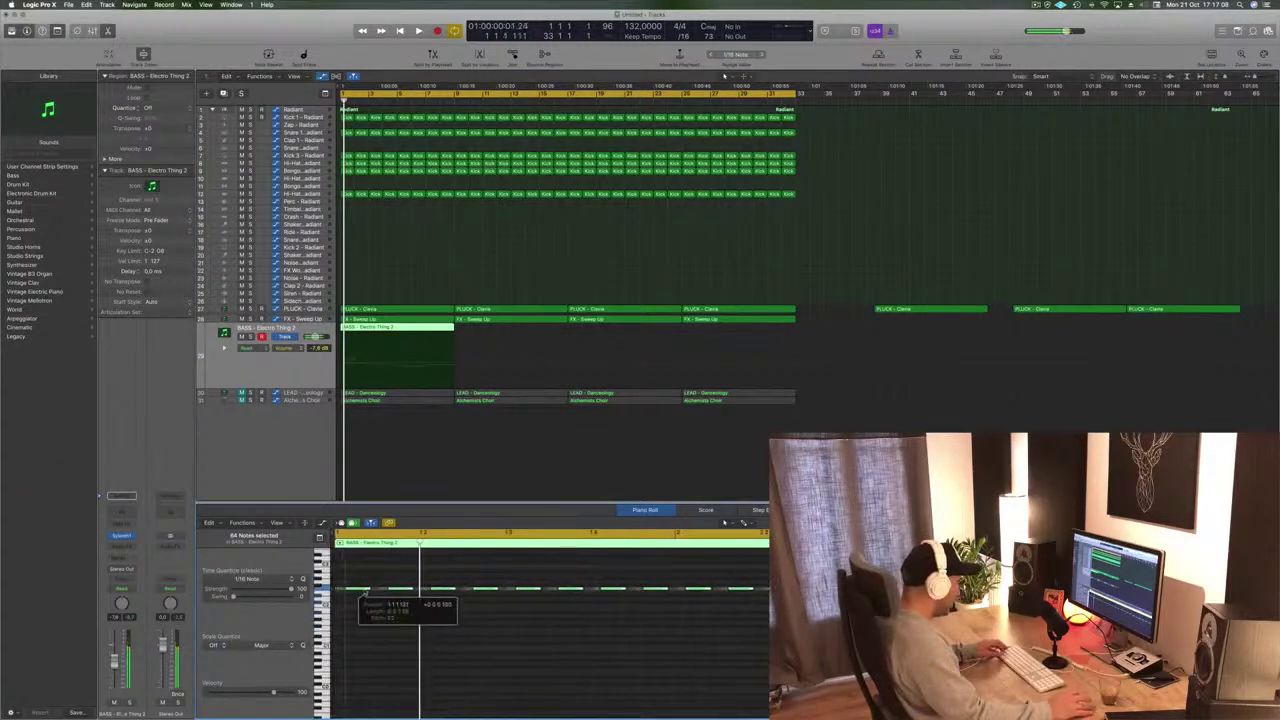
pyautogui.moveTo(374, 595); pyautogui.dragTo(376, 596)
# Play back the bass line from the start and examine the note spacing in the piano roll
pyautogui.press('space')
pyautogui.press('super+Left')
pyautogui.press('super+Left')
pyautogui.scroll(-2, 502, 646)
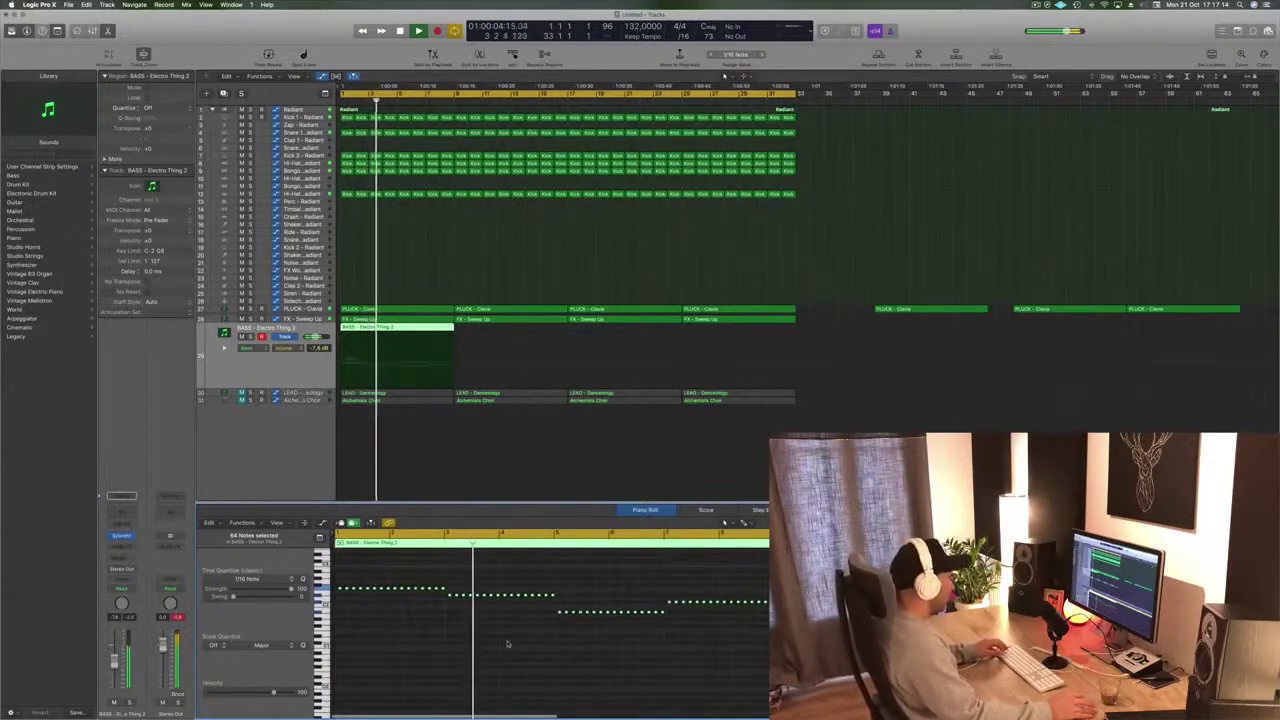
pyautogui.scroll(-1, 524, 645)
pyautogui.scroll(2, 500, 645)
pyautogui.hscroll(-3, 455, 645)
pyautogui.press('space')
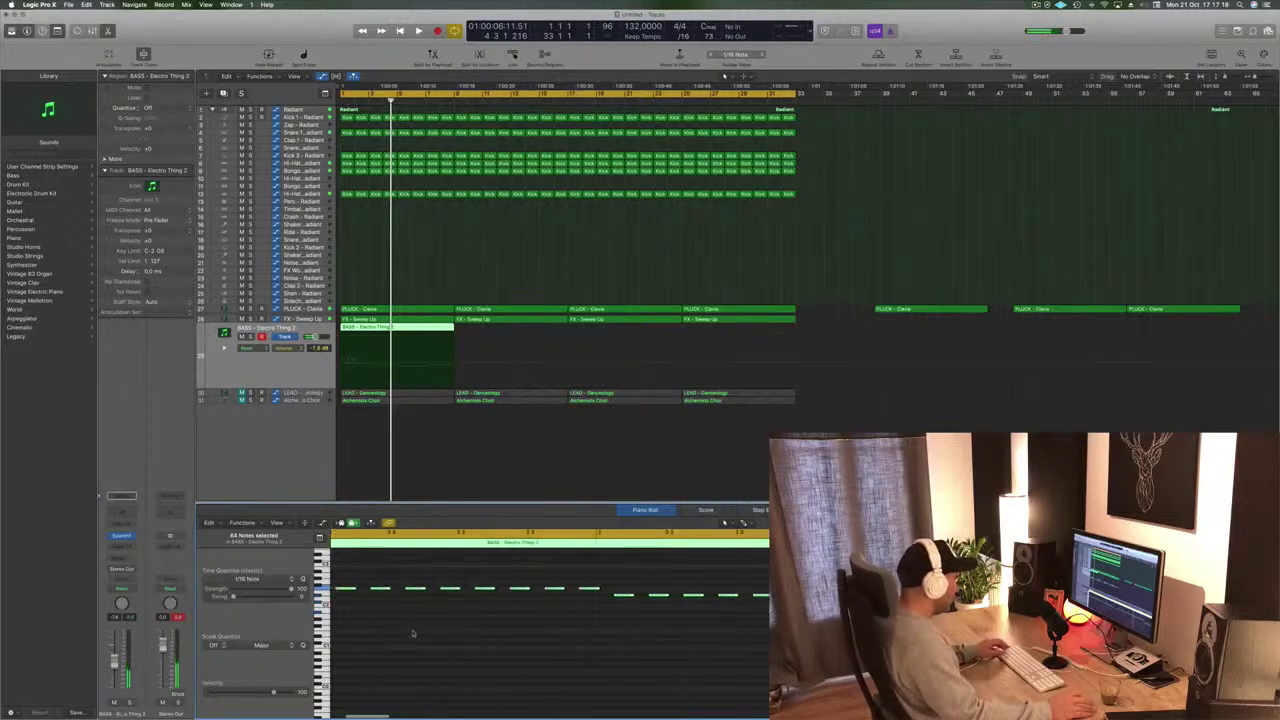
# Copy the selected bass notes a sixteenth note later to form a continuous sixteenth-note line, and play it back
pyautogui.press('space')
pyautogui.scroll(-1, 431, 645)
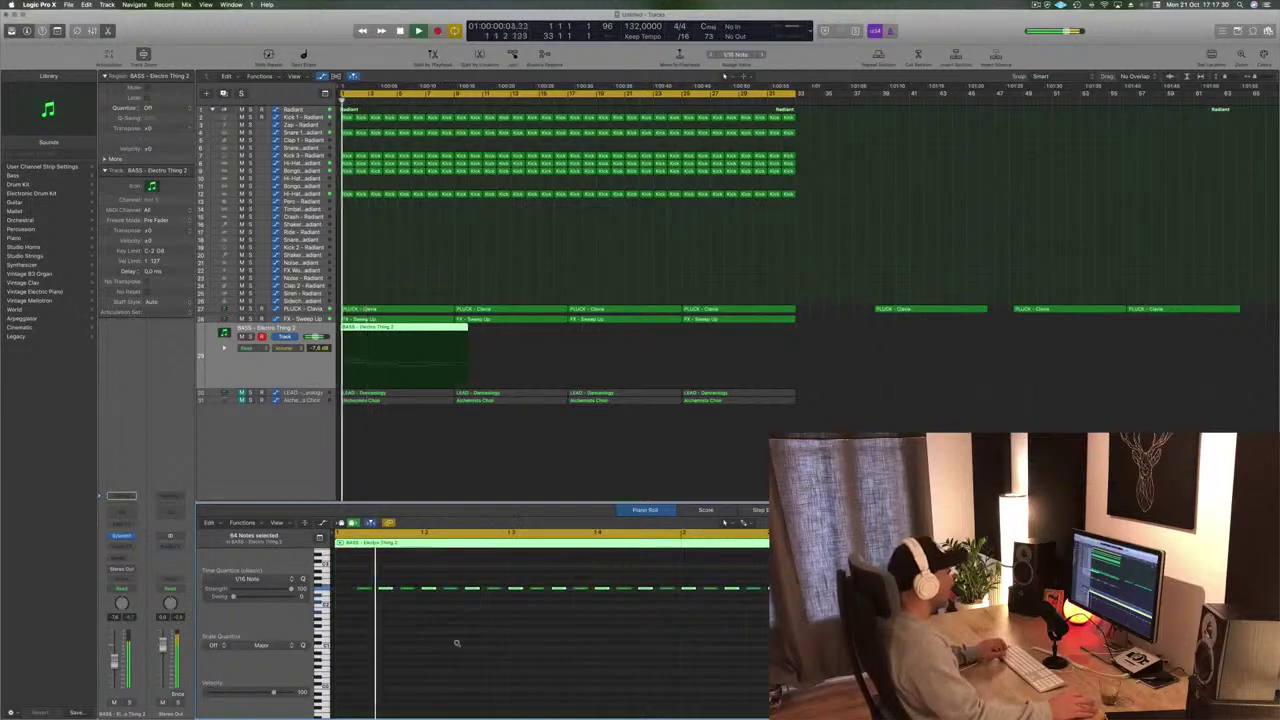
pyautogui.scroll(-4, 489, 661)
pyautogui.scroll(3, 489, 659)
pyautogui.hscroll(2, 489, 658)
pyautogui.press('super+Left')
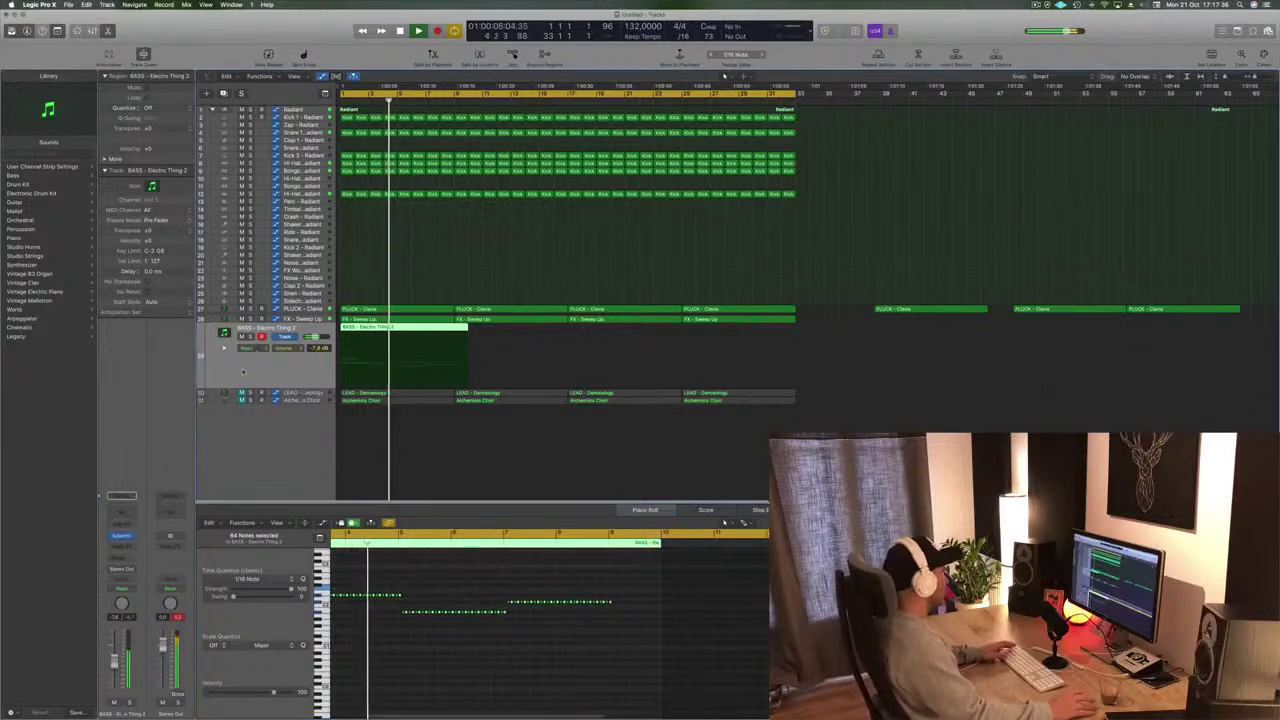
# Lower the bass track's volume slightly and open its Sylenth1 instrument beside the regions
pyautogui.click(243, 371)
pyautogui.press('Return')
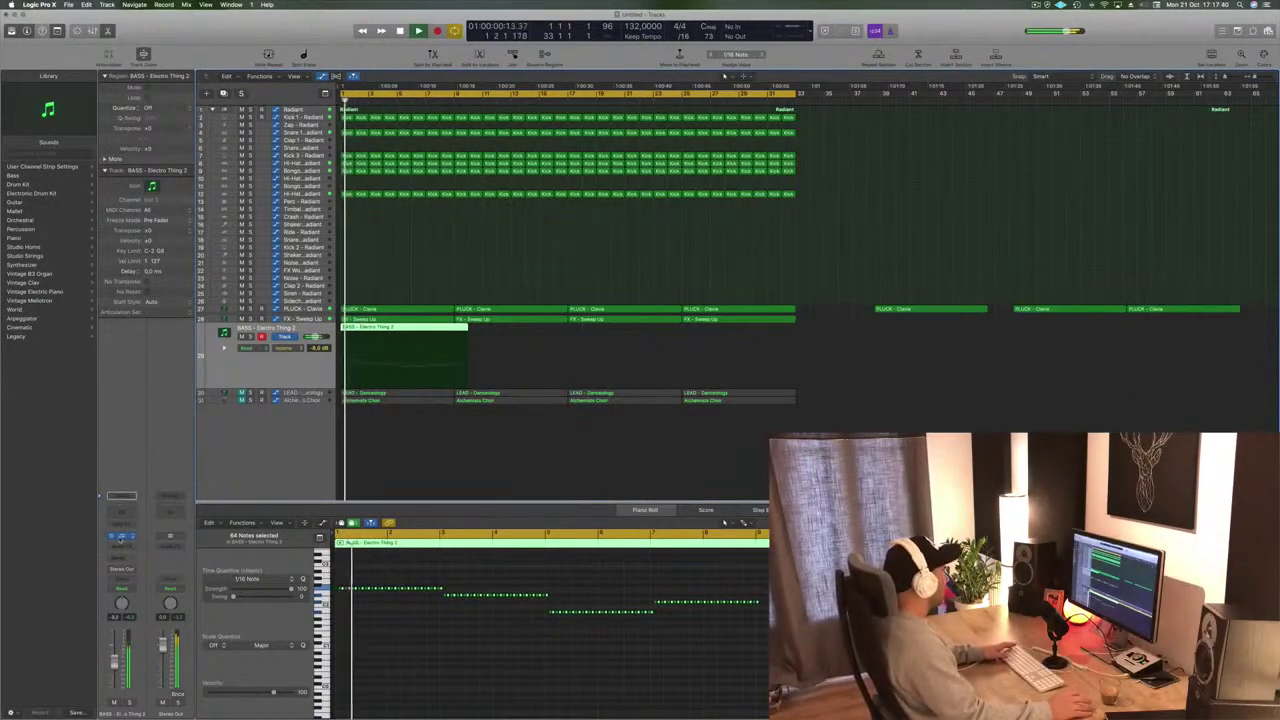
pyautogui.click(120, 537)
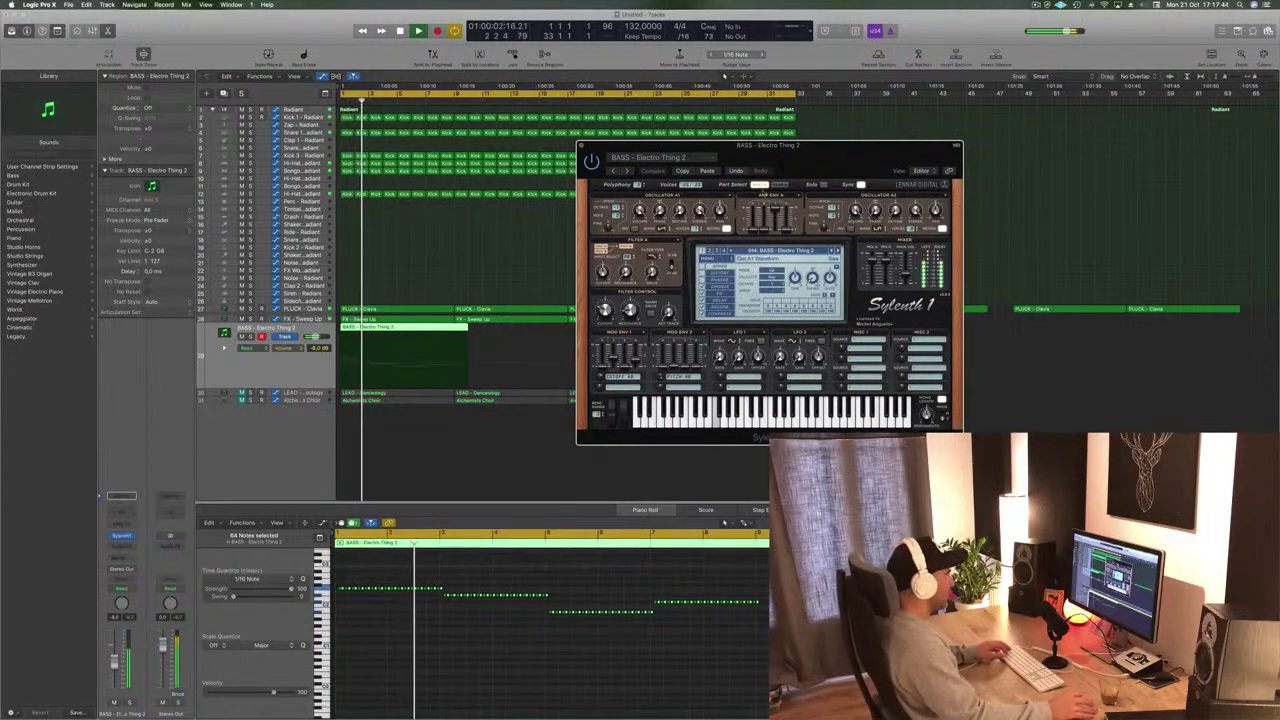
pyautogui.moveTo(770, 145); pyautogui.dragTo(866, 128)
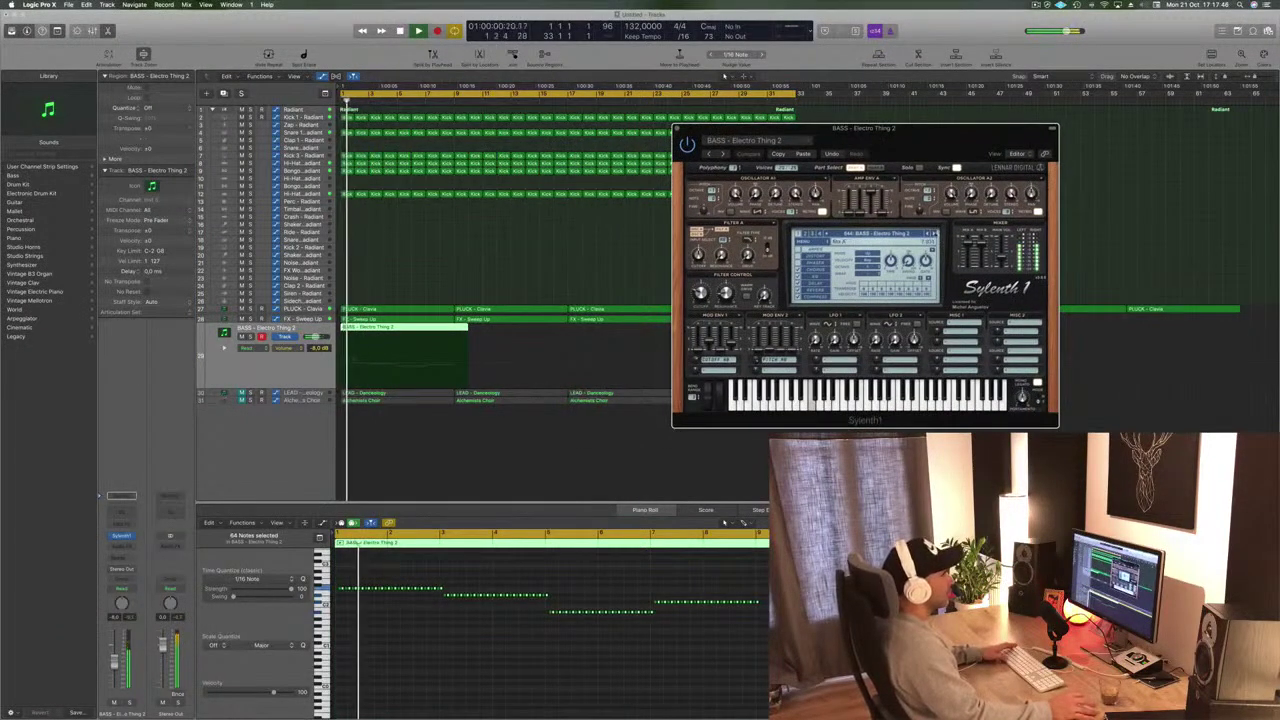
# Audition successive Sylenth1 bass presets during playback, from the one after Electro Thing 2 through to Heavy House
pyautogui.click(936, 234)
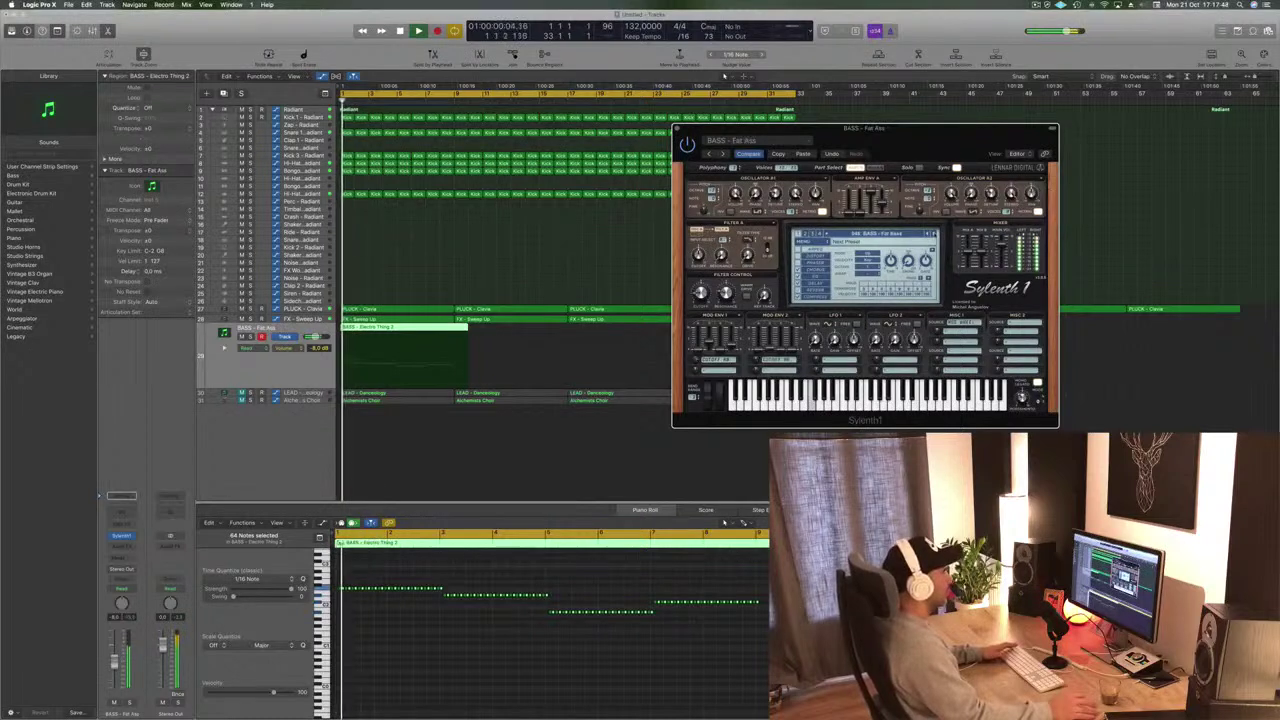
pyautogui.click(936, 234)
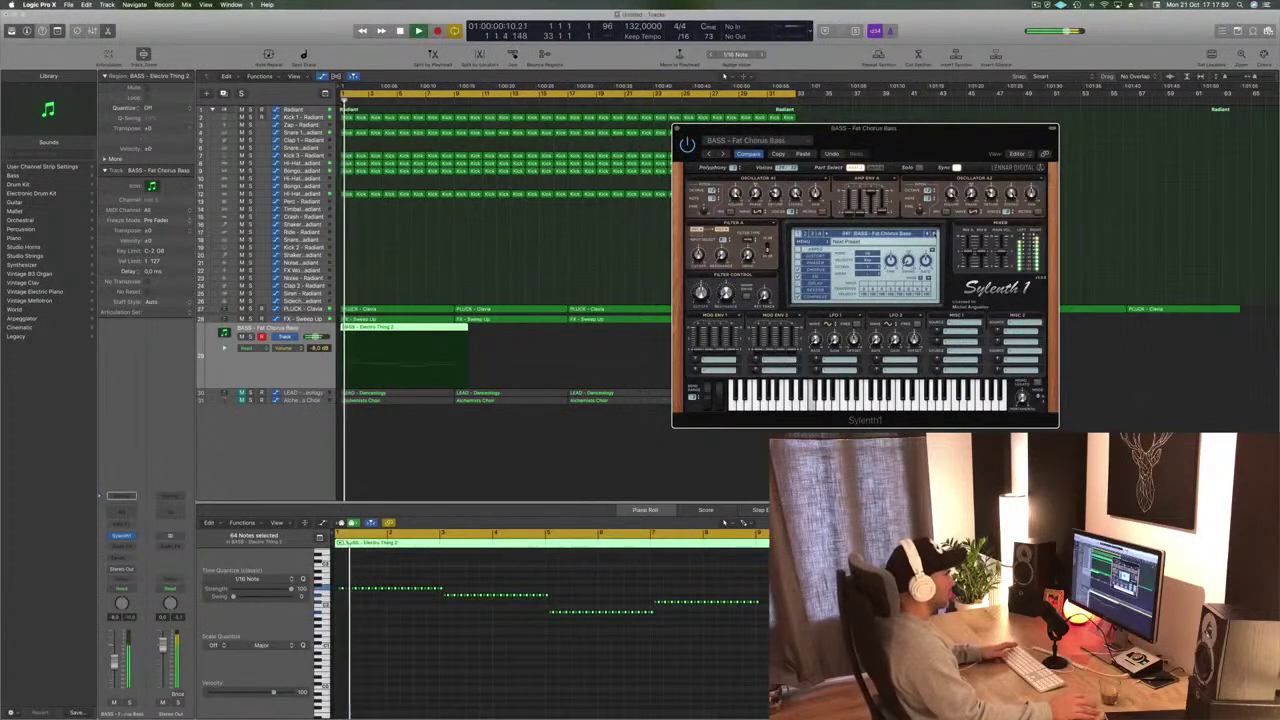
pyautogui.click(936, 234)
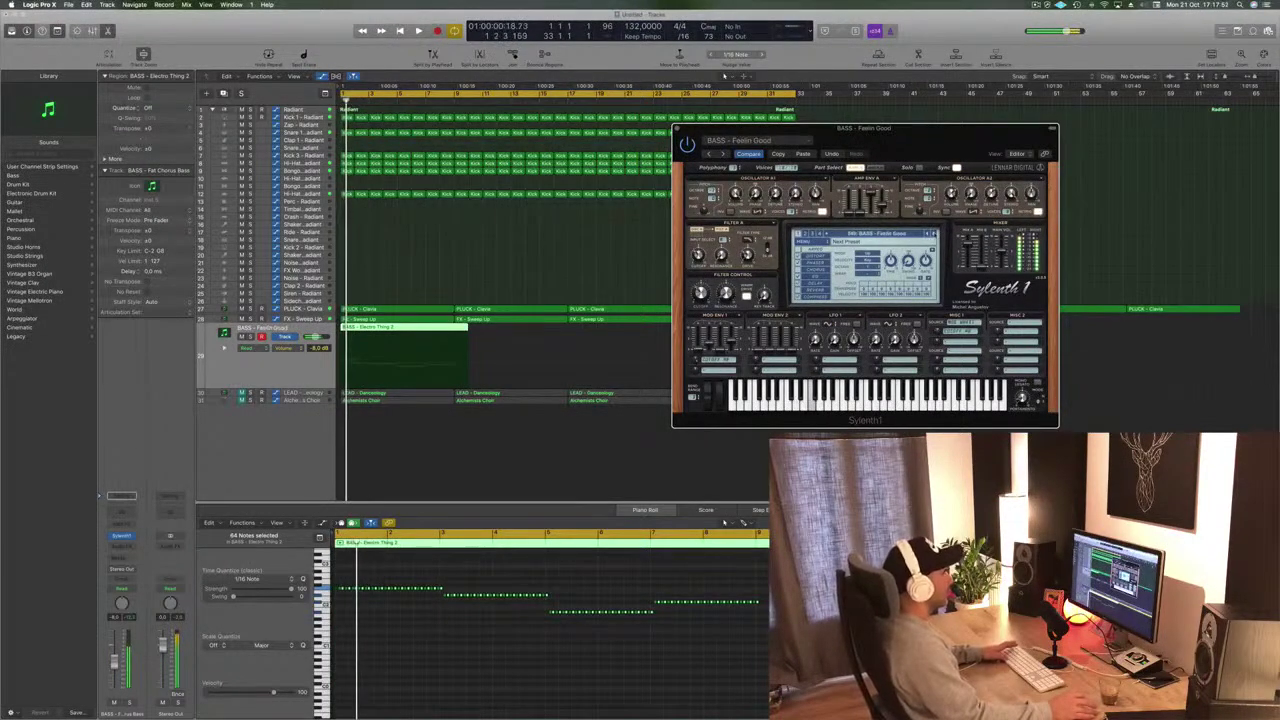
pyautogui.click(936, 234)
pyautogui.click(936, 234)
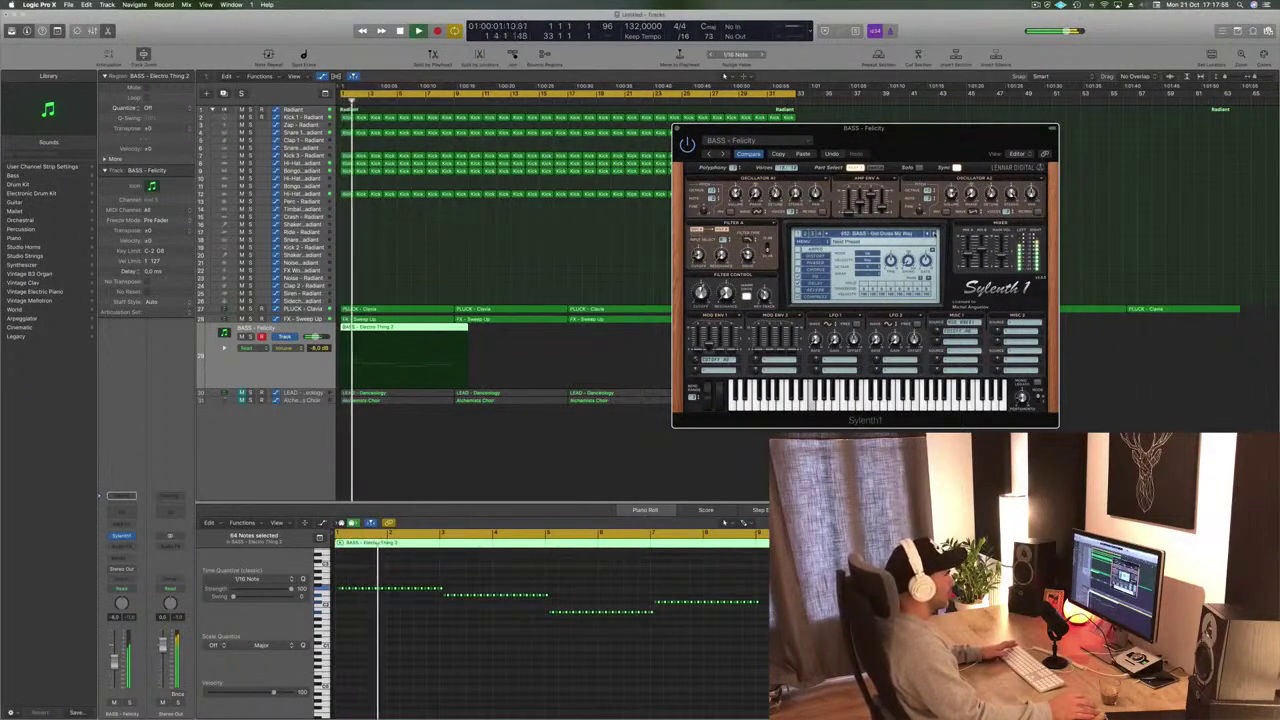
pyautogui.click(936, 234)
pyautogui.click(936, 234)
pyautogui.click(936, 234)
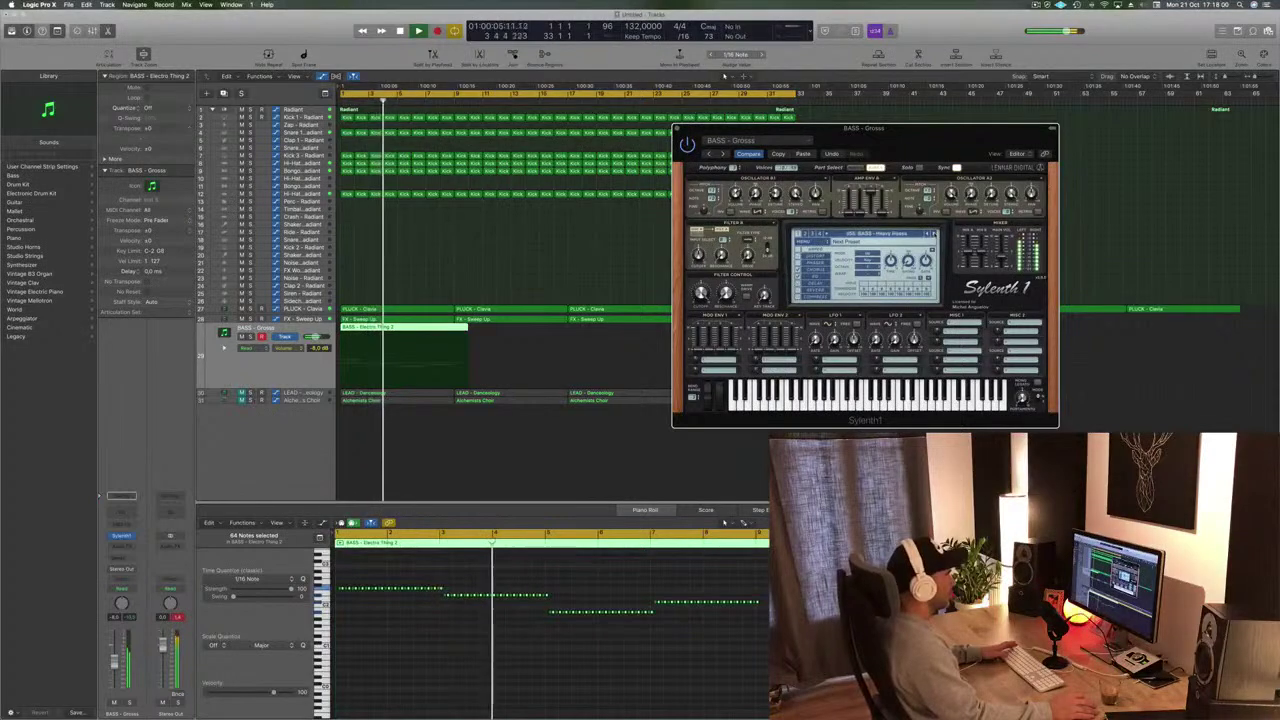
# Continue auditioning the Sylenth1 bass presets against the drums, from Let Go through to Moog Style Bass
pyautogui.moveTo(946, 134); pyautogui.dragTo(1073, 121)
pyautogui.press('space')
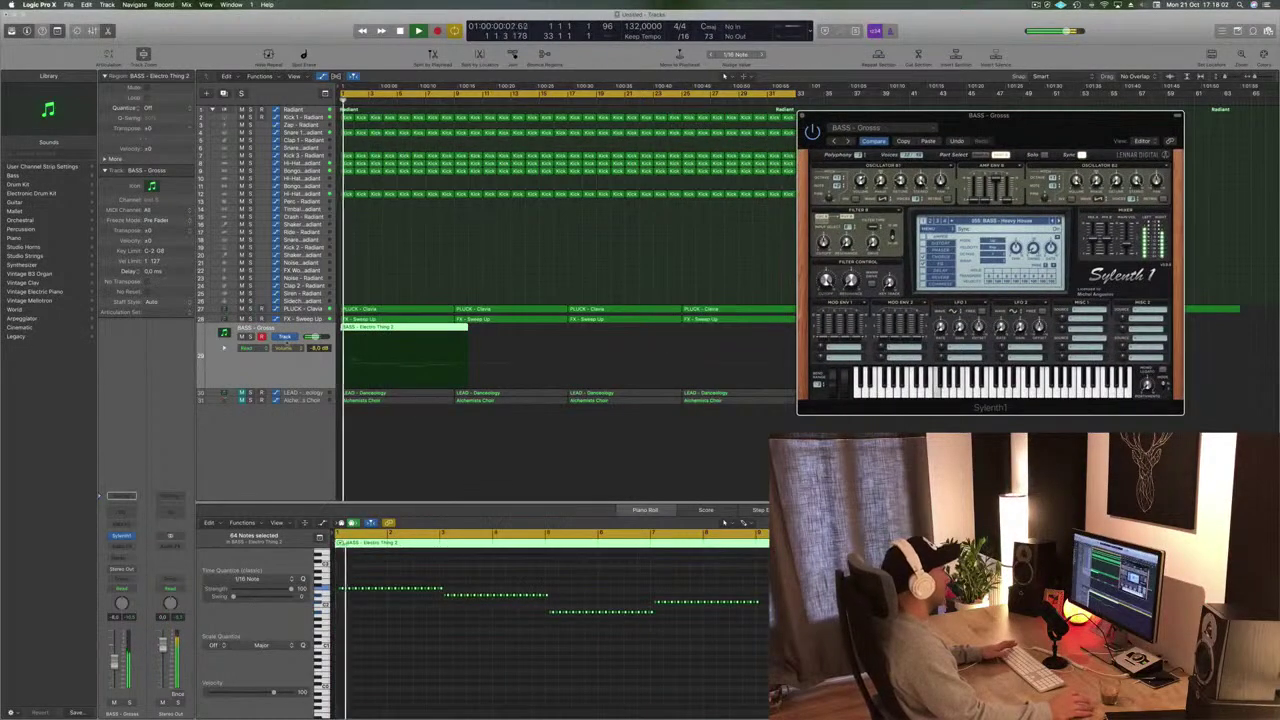
pyautogui.press('space')
pyautogui.press('space')
pyautogui.click(1068, 226)
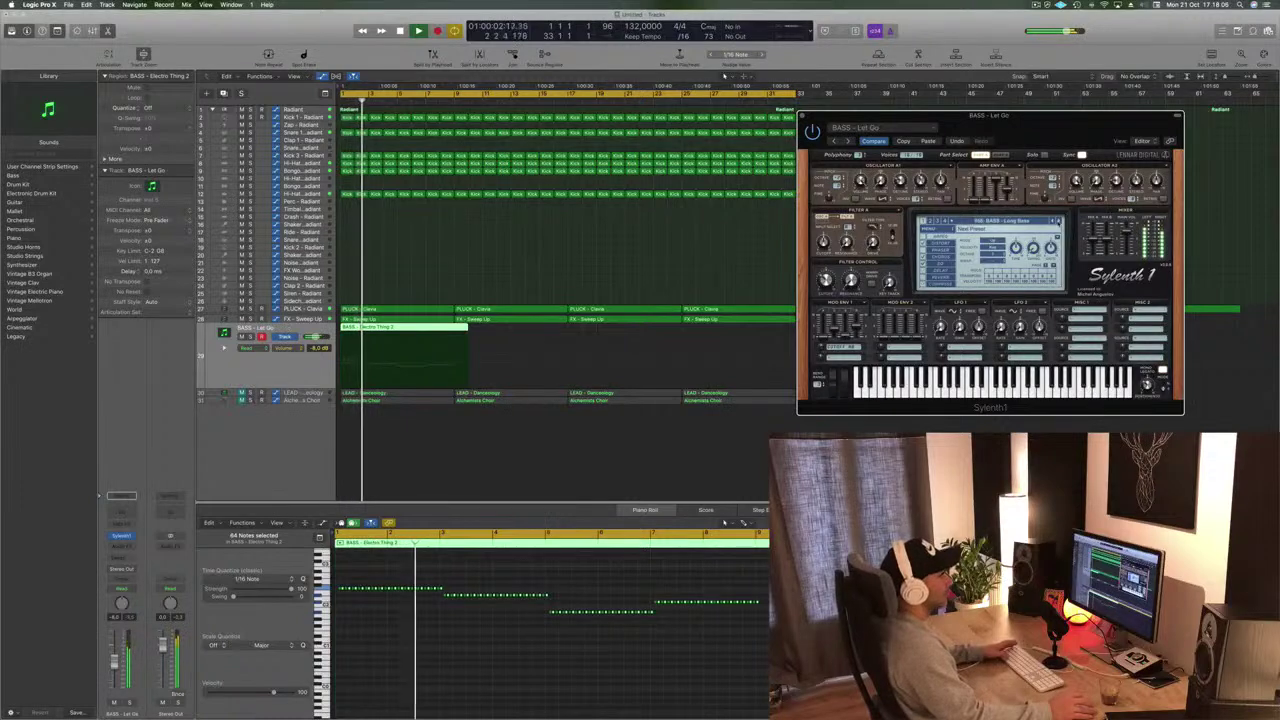
pyautogui.click(1062, 222)
pyautogui.click(1062, 222)
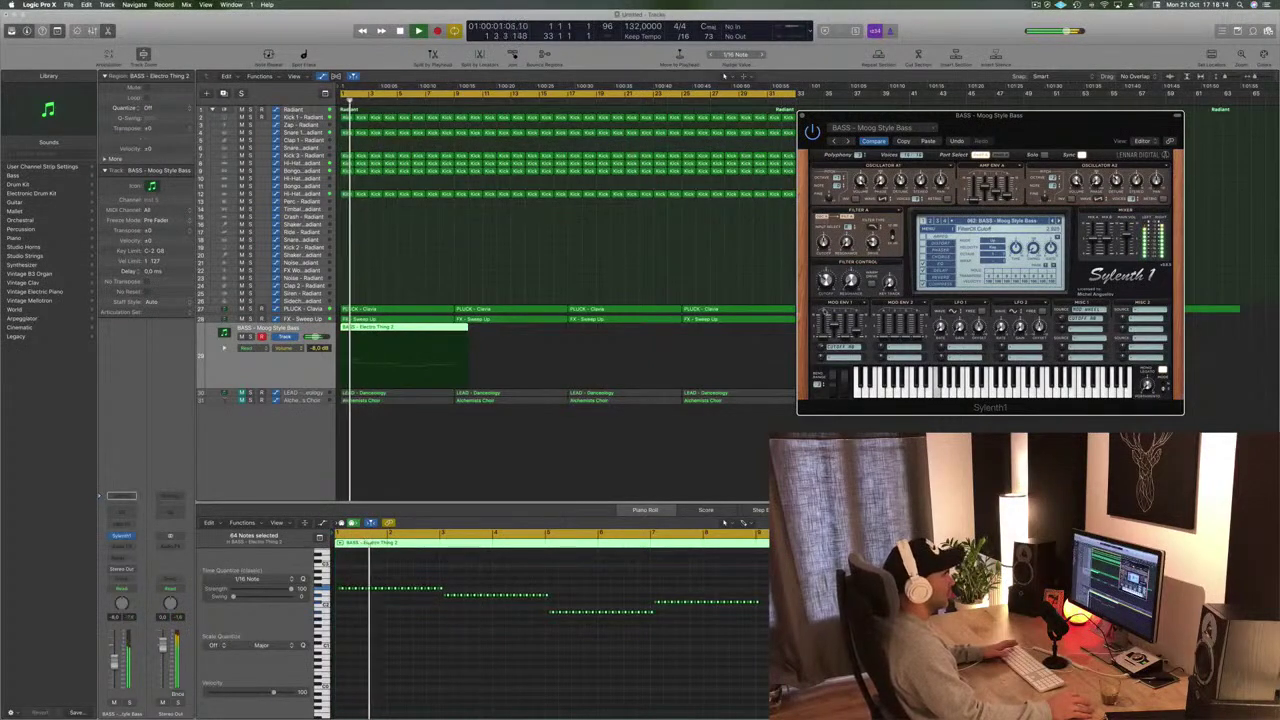
# Audition the Sylenth1 bass presets following Moog Style Bass, through Pointed Bass to Robot Religion
pyautogui.moveTo(983, 118); pyautogui.dragTo(818, 110)
pyautogui.press('space')
pyautogui.click(824, 212)
pyautogui.press('space')
pyautogui.press('space')
pyautogui.click(824, 212)
pyautogui.click(824, 212)
pyautogui.click(824, 212)
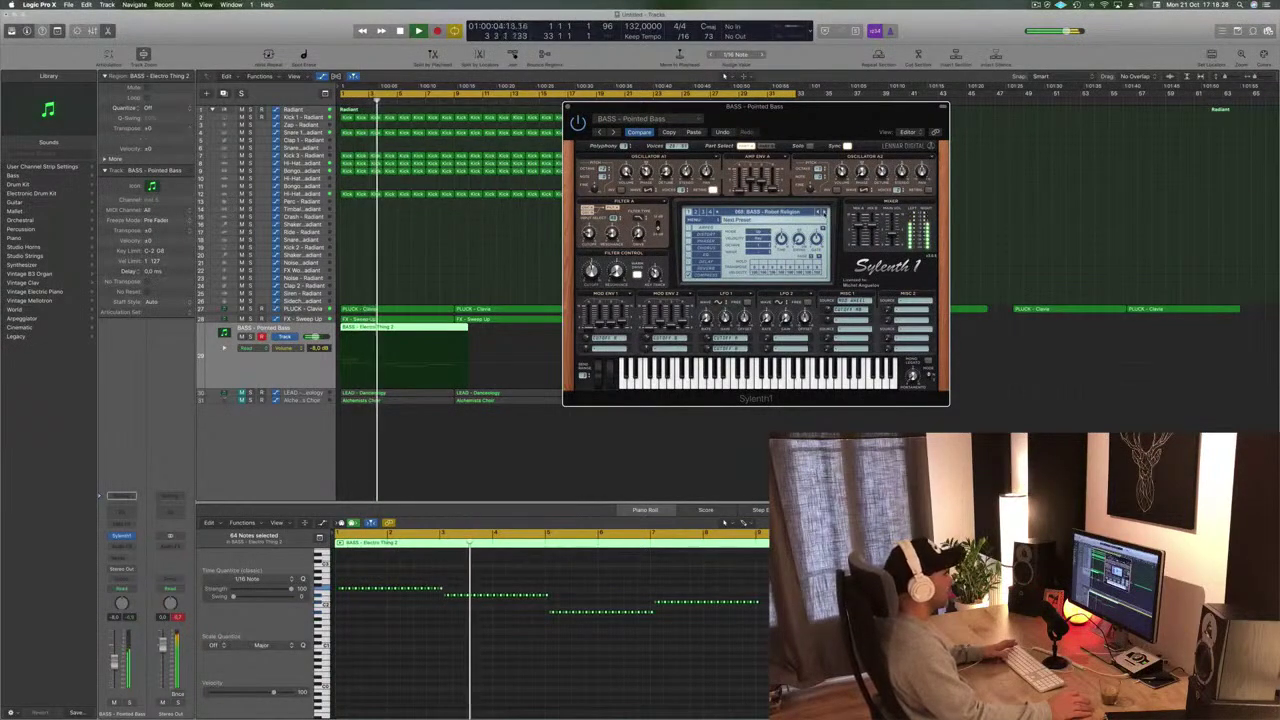
# Listen to the Robot Religion bass preset from the start, briefly soloing the track
pyautogui.press('space')
pyautogui.press('space')
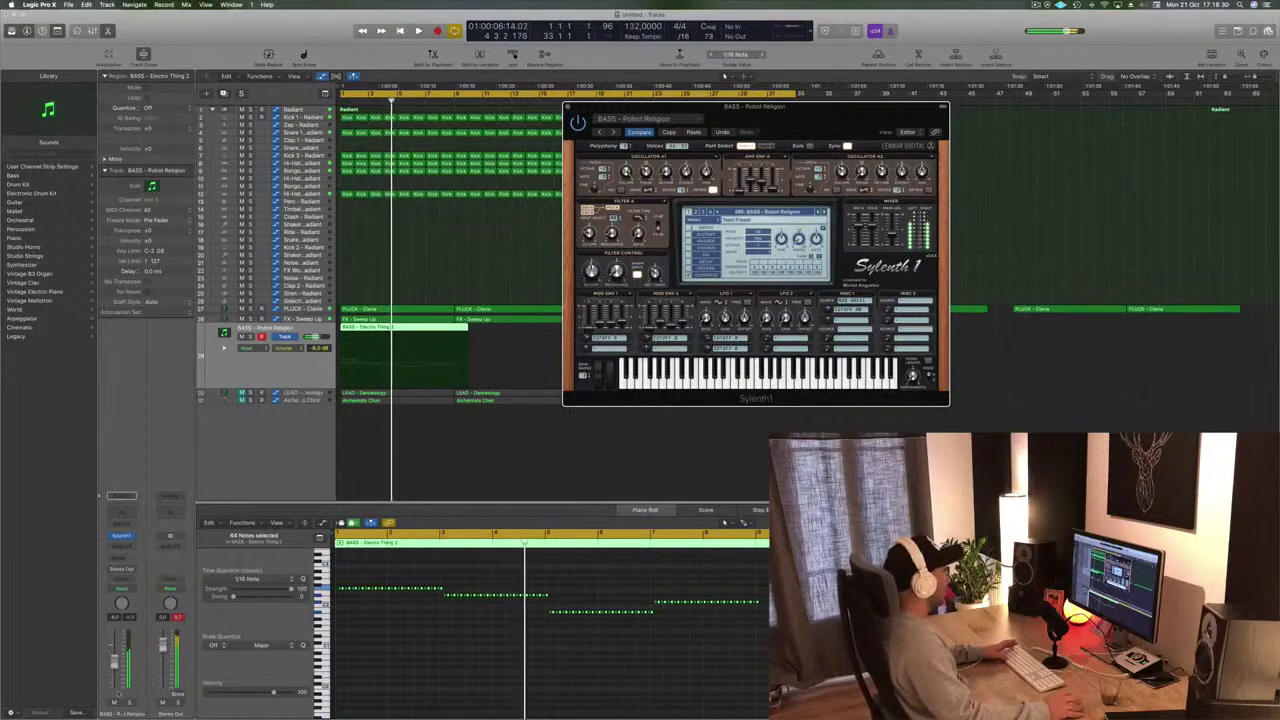
pyautogui.click(129, 703)
pyautogui.click(129, 704)
pyautogui.press('space')
pyautogui.press('space')
# Load the BASS - Rush preset in Sylenth1 and close the instrument window
pyautogui.click(824, 212)
pyautogui.click(824, 212)
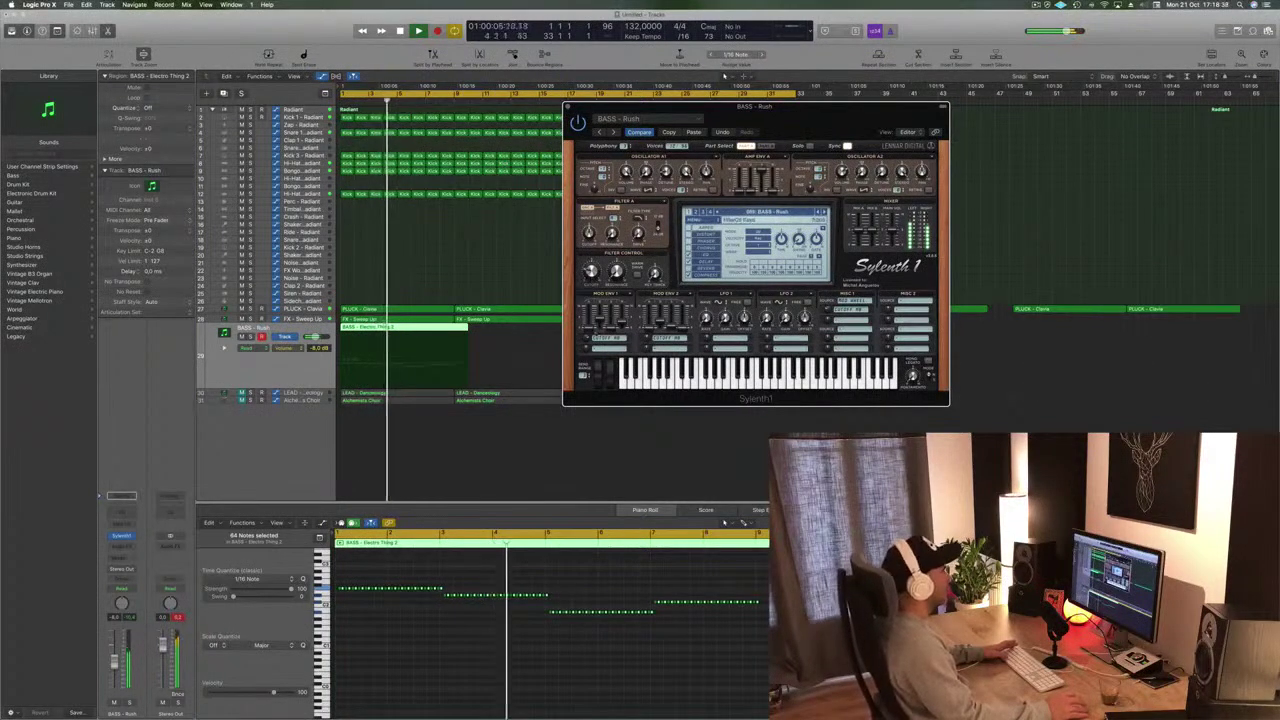
pyautogui.click(567, 106)
# Trim the end of the BASS - Electro Thing 2 region to bar 9 and copy it three times to fill through bar 33
pyautogui.press('space')
pyautogui.press('space')
pyautogui.press('z')
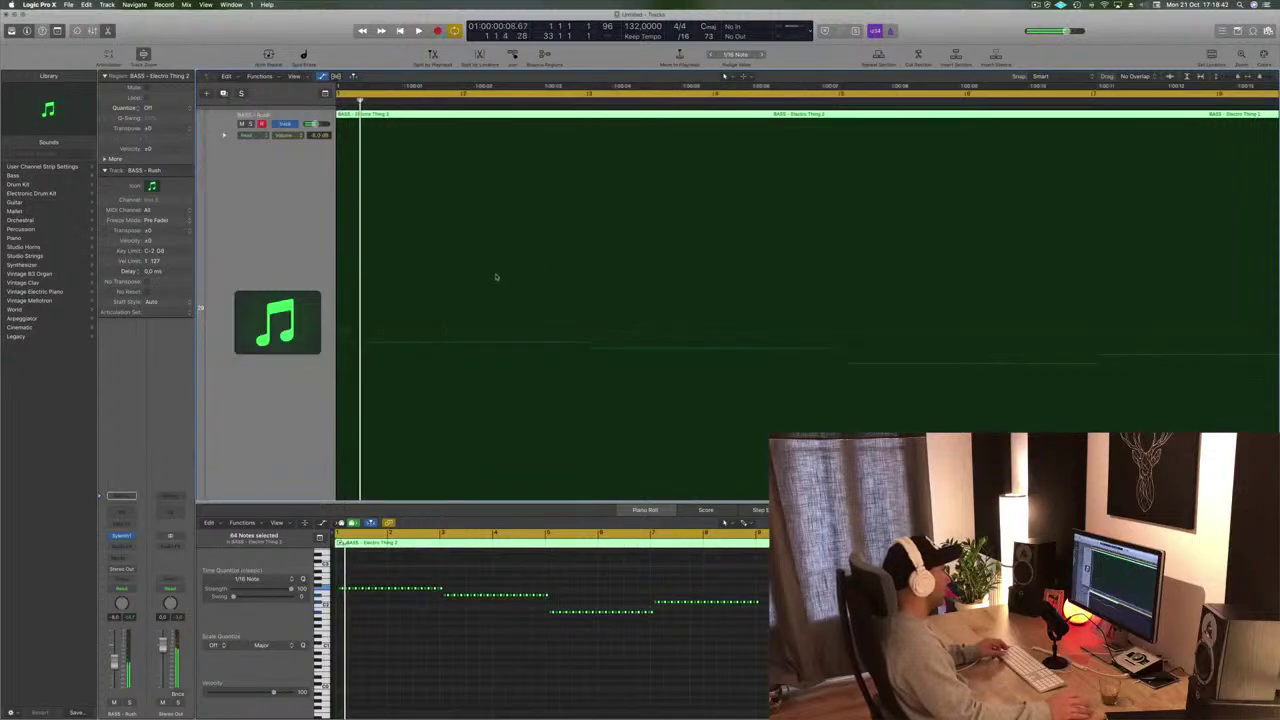
pyautogui.press('z')
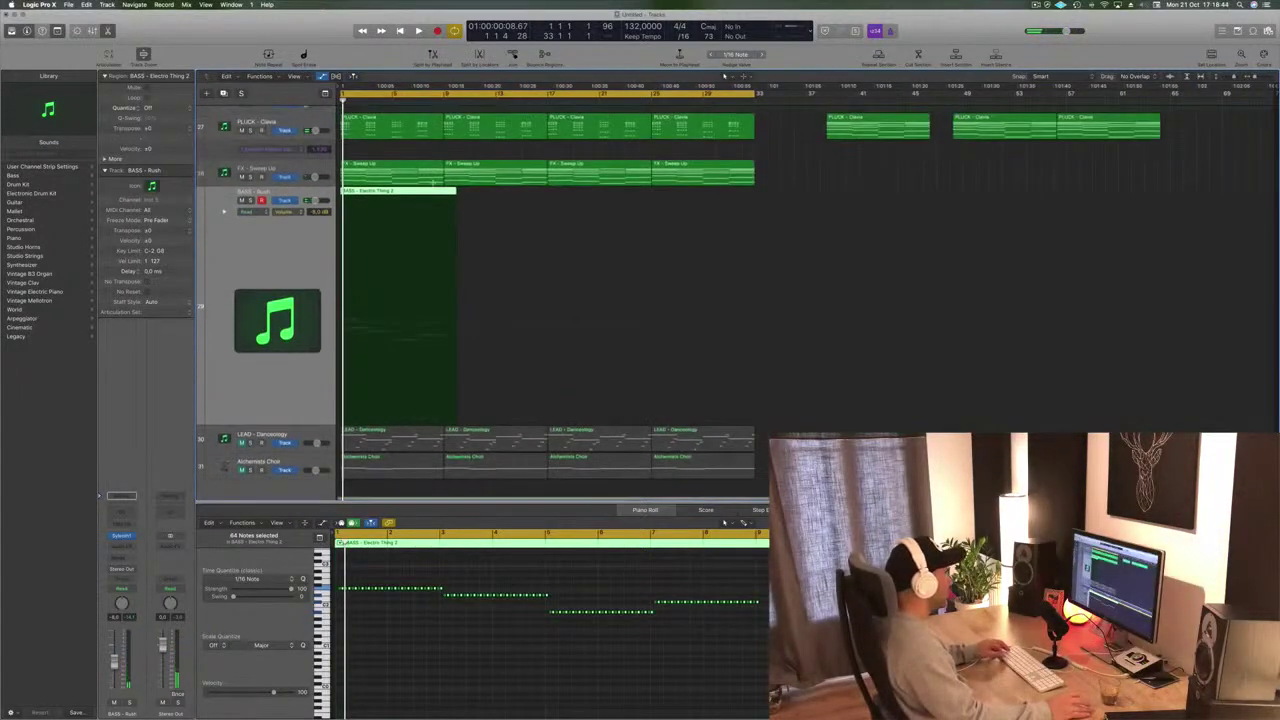
pyautogui.moveTo(455, 189); pyautogui.dragTo(506, 198)
pyautogui.press('space')
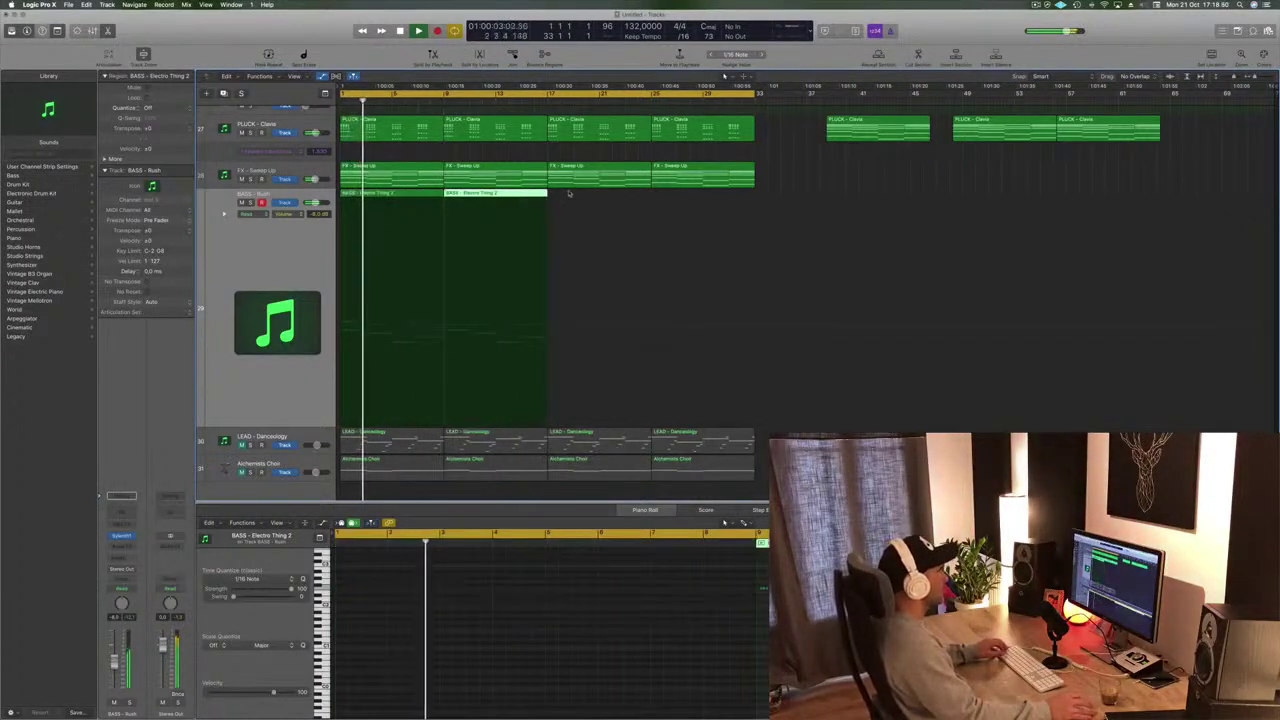
pyautogui.moveTo(408, 211); pyautogui.dragTo(600, 204)
pyautogui.scroll(6, 433, 204)
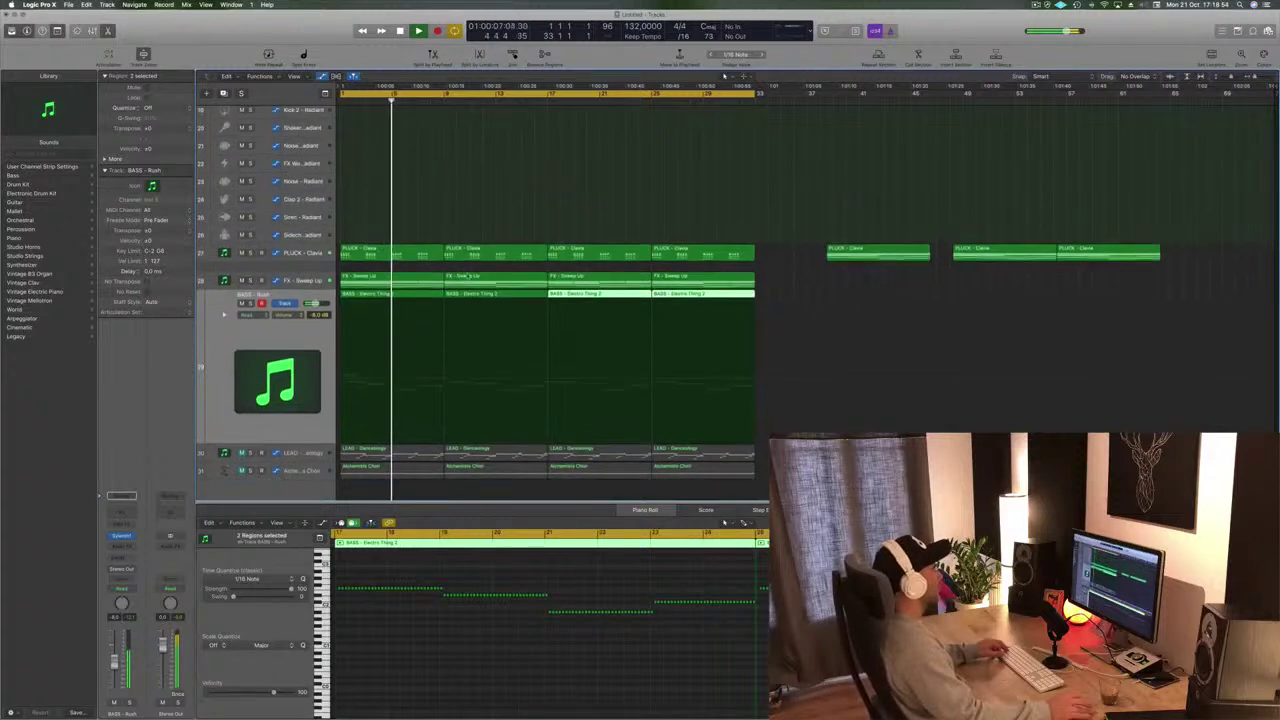
# Stop playback and duplicate the PLUCK - Clavia track with the same instrument settings
pyautogui.scroll(5, 433, 204)
pyautogui.scroll(-3, 474, 211)
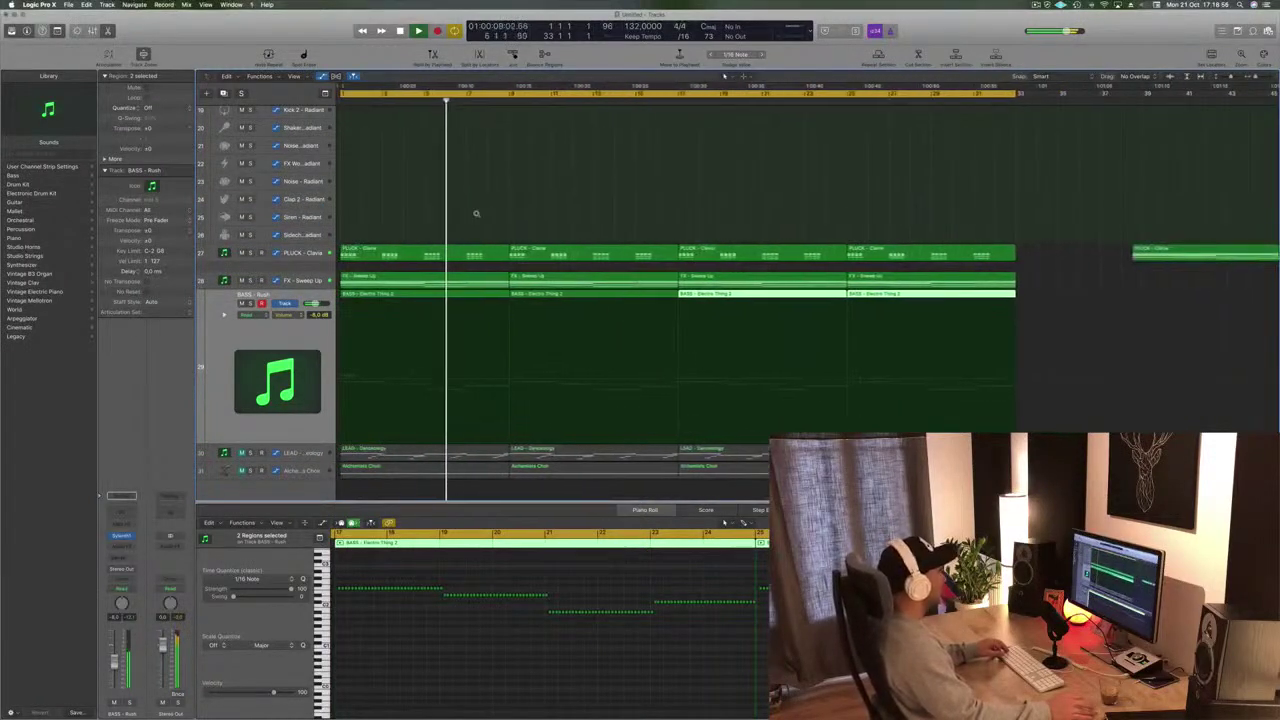
pyautogui.scroll(-2, 476, 215)
pyautogui.scroll(6, 474, 216)
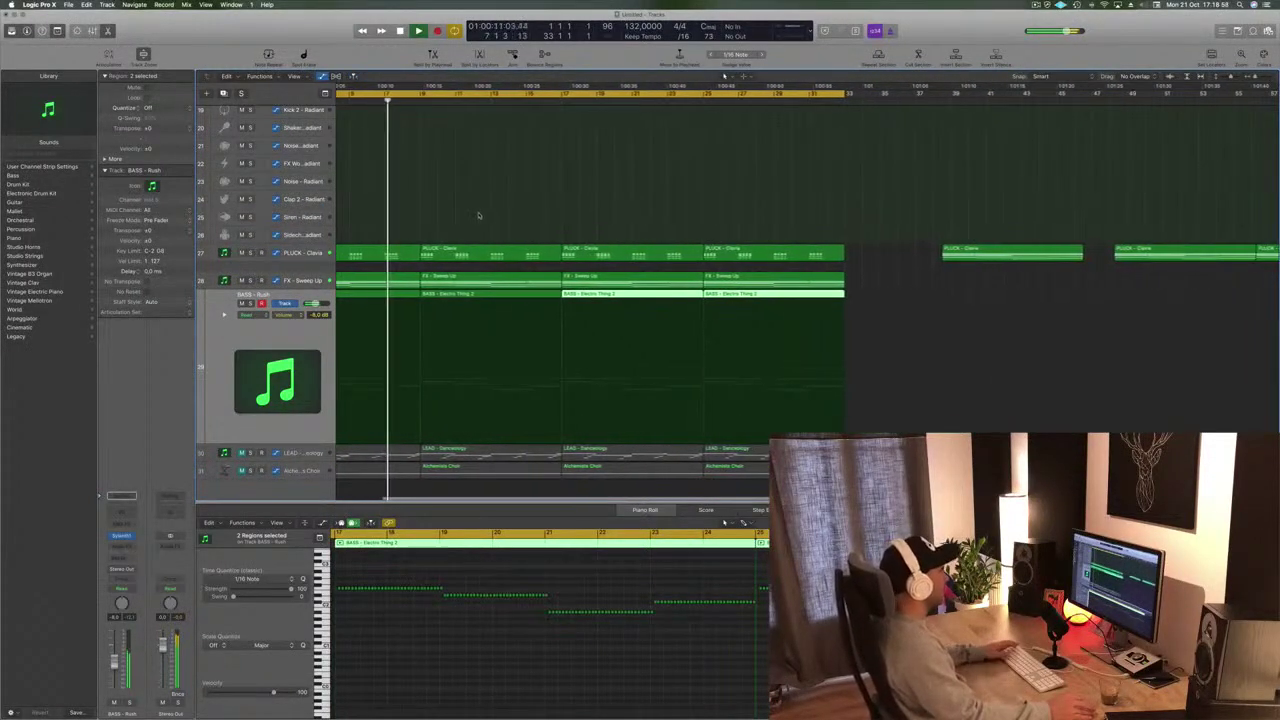
pyautogui.press('space')
pyautogui.click(289, 255)
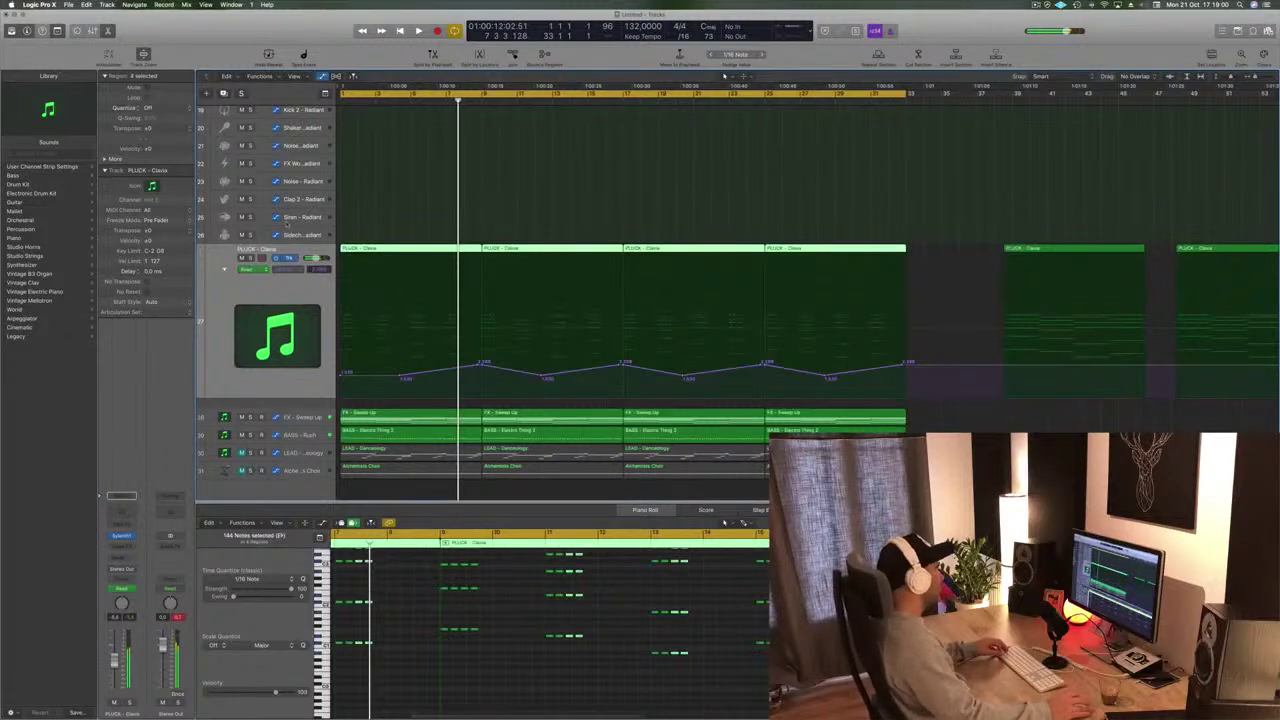
pyautogui.click(224, 93)
pyautogui.click(372, 188)
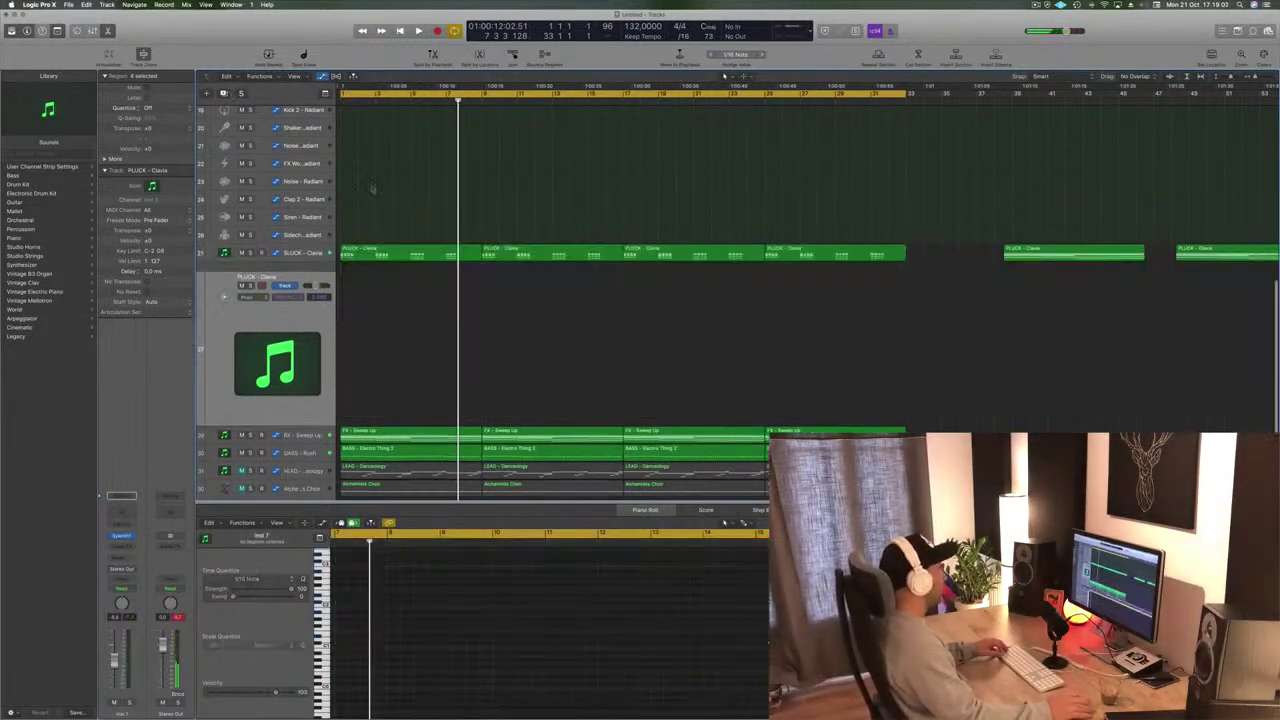
# Copy the first PLUCK - Clavia region onto the duplicate track at bar 1
pyautogui.click(401, 251)
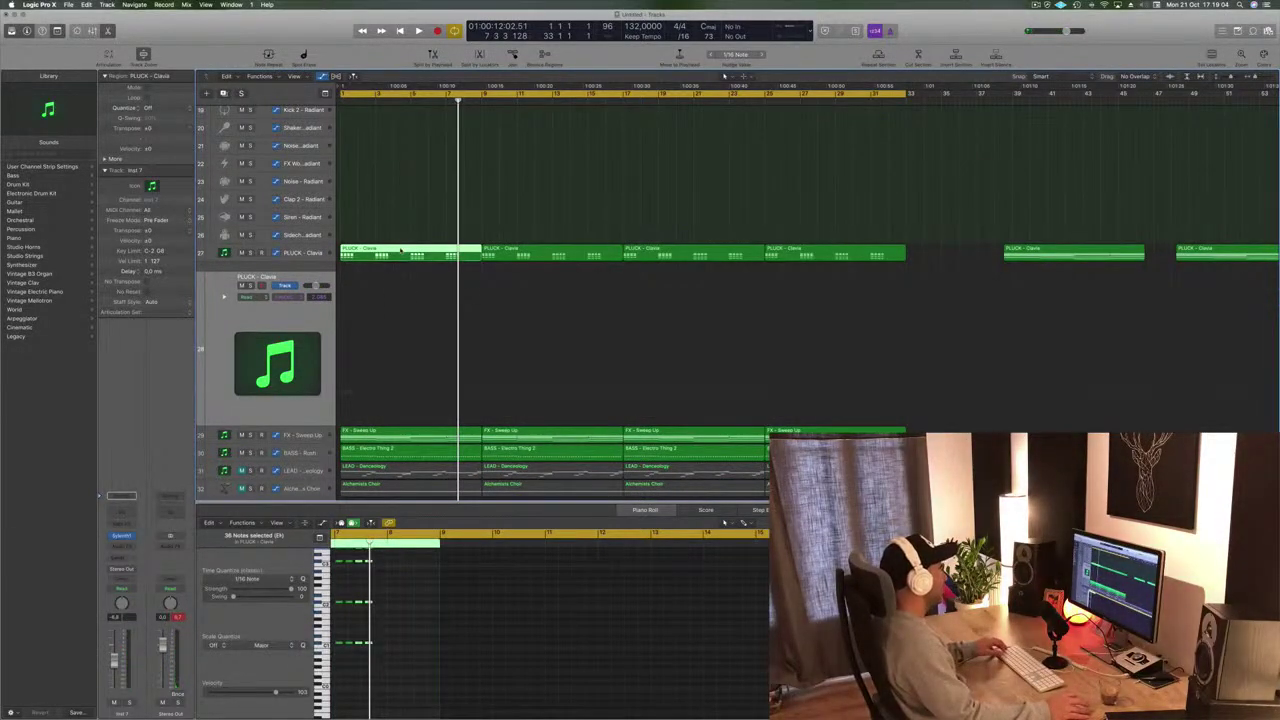
pyautogui.moveTo(401, 251); pyautogui.dragTo(399, 277)
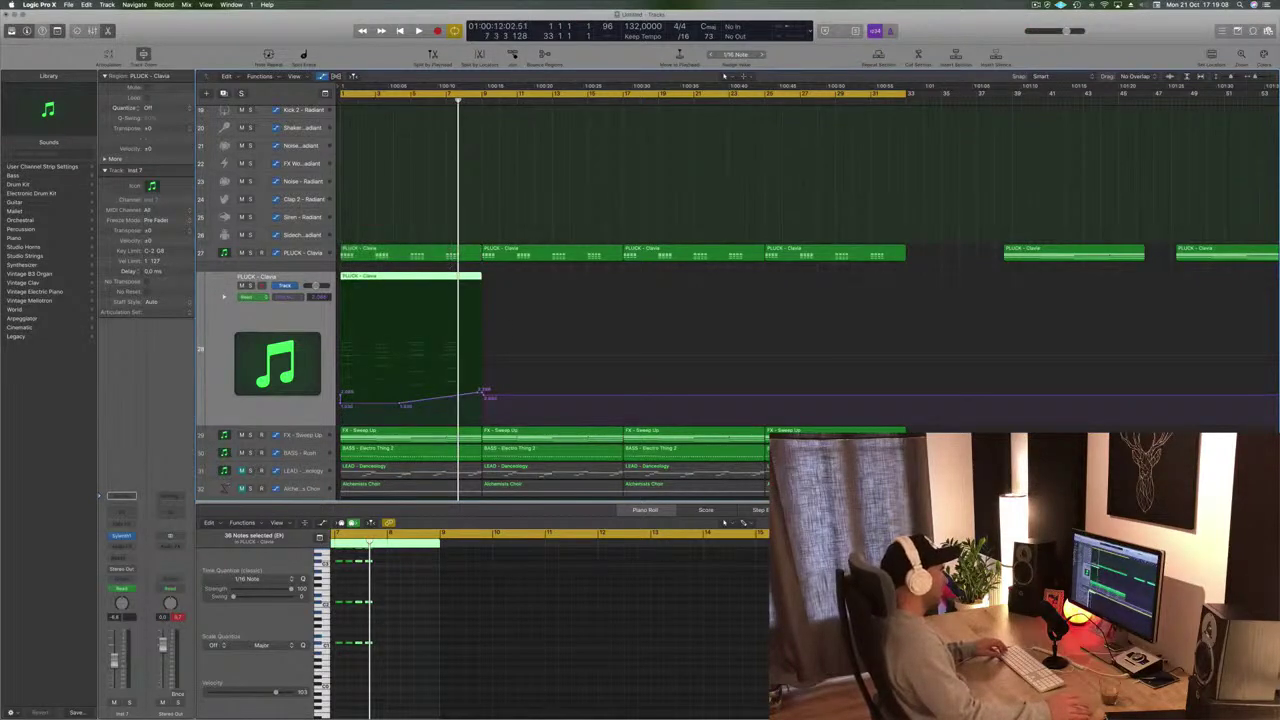
pyautogui.click(517, 278)
pyautogui.click(411, 277)
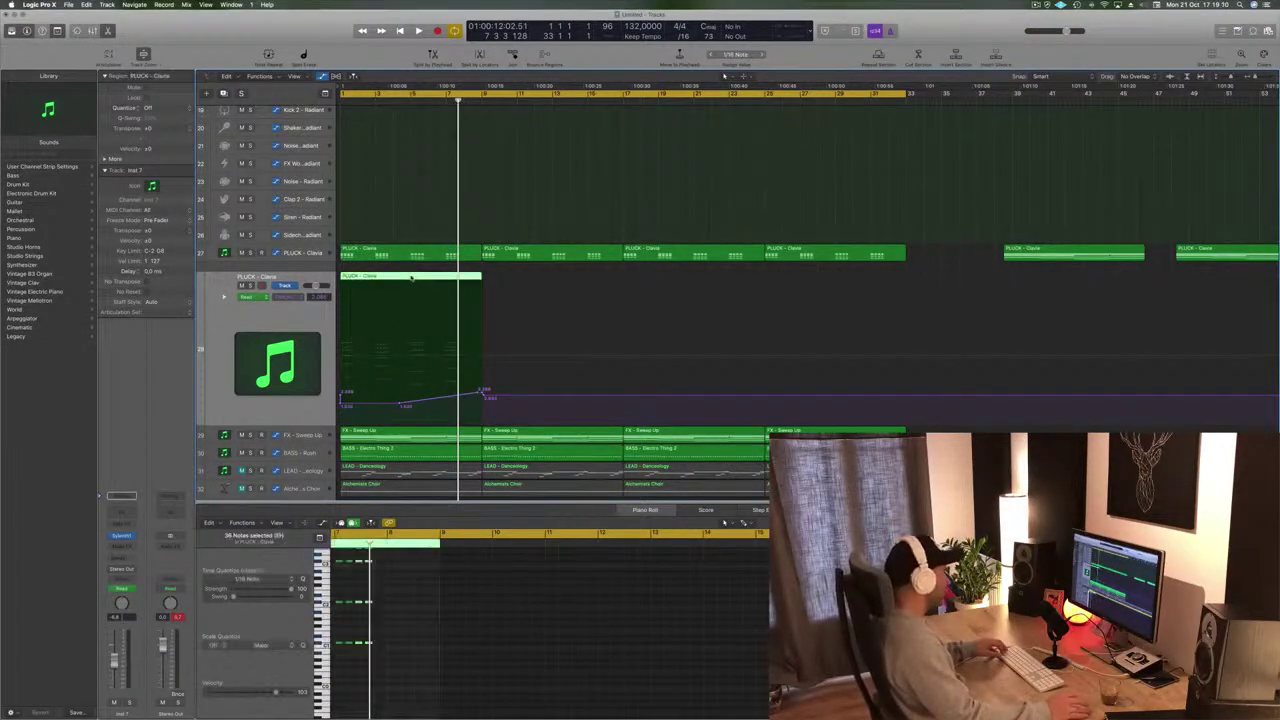
# Delete the repeated chord hits in the copied region, keeping only the first chord of every two-bar group
pyautogui.scroll(-3, 421, 620)
pyautogui.hscroll(-2, 421, 622)
pyautogui.scroll(3, 421, 622)
pyautogui.moveTo(425, 579); pyautogui.dragTo(356, 688)
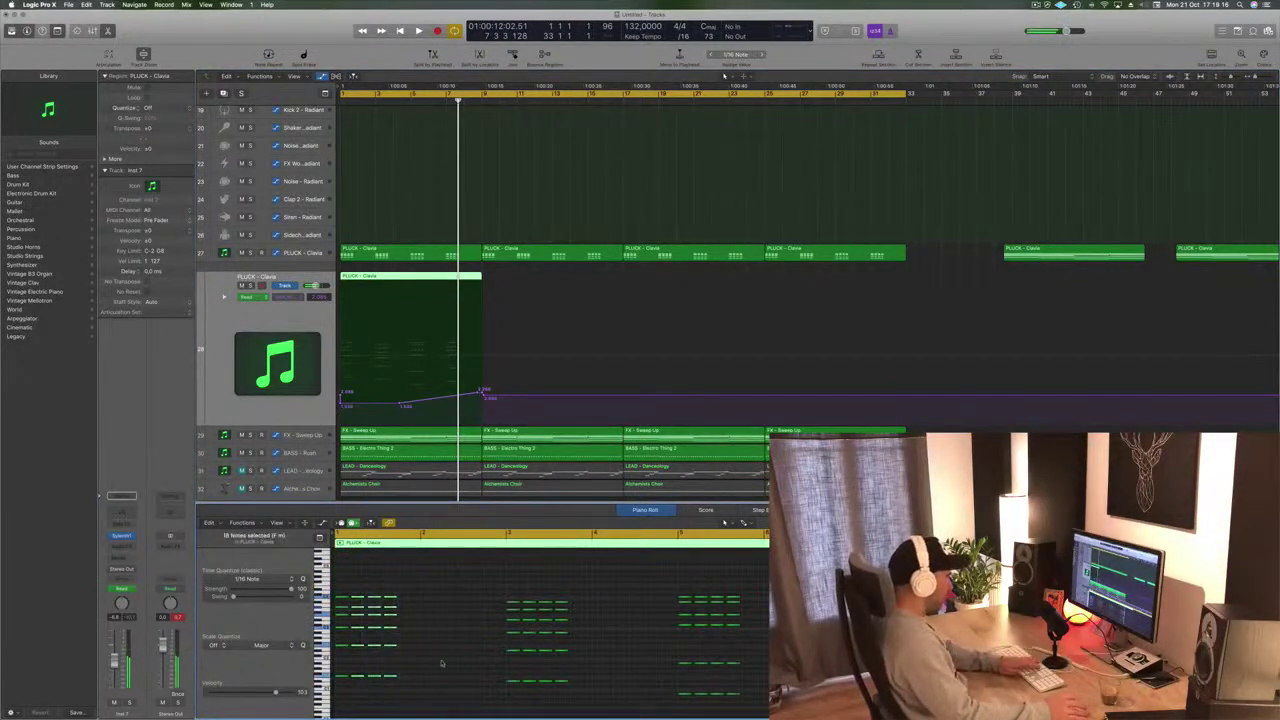
pyautogui.moveTo(585, 581); pyautogui.dragTo(520, 692)
pyautogui.press('Delete')
pyautogui.moveTo(767, 593); pyautogui.dragTo(699, 686)
pyautogui.press('Delete')
pyautogui.scroll(1, 540, 630)
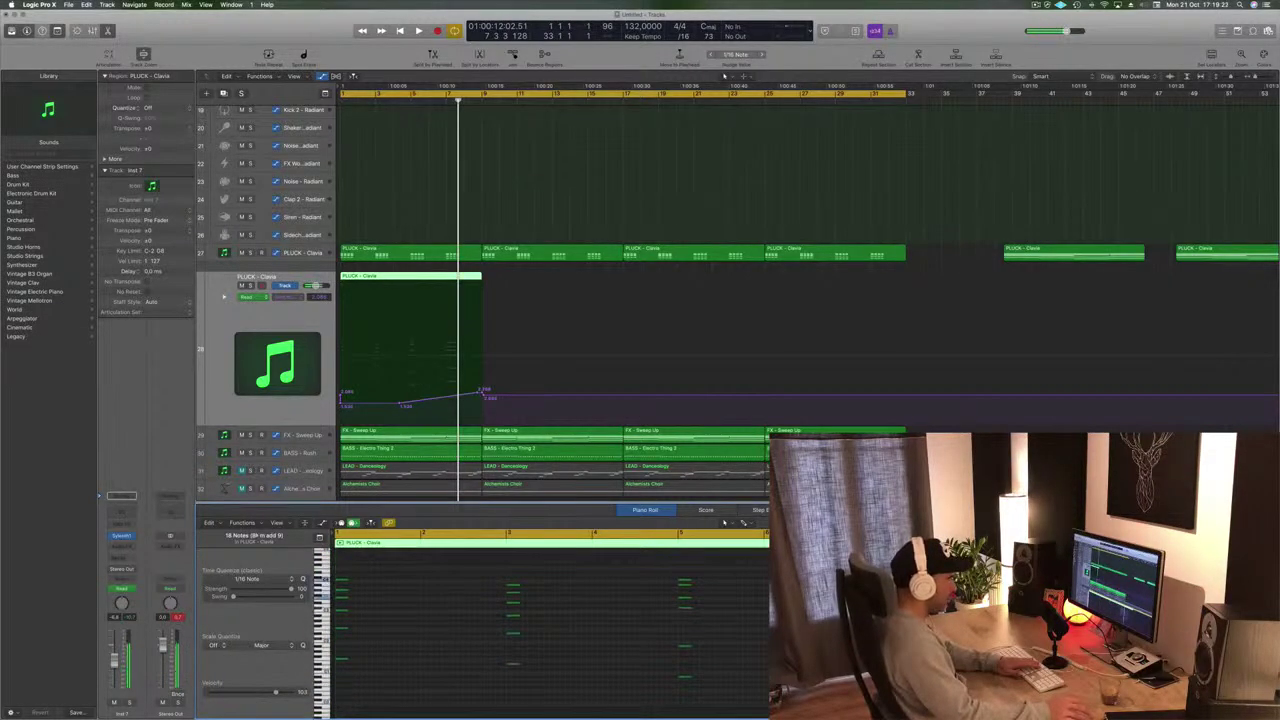
# Move all the remaining chords one bar later so they start at bar 2, and play the result
pyautogui.press('super+a')
pyautogui.moveTo(341, 581); pyautogui.dragTo(427, 582)
pyautogui.press('space')
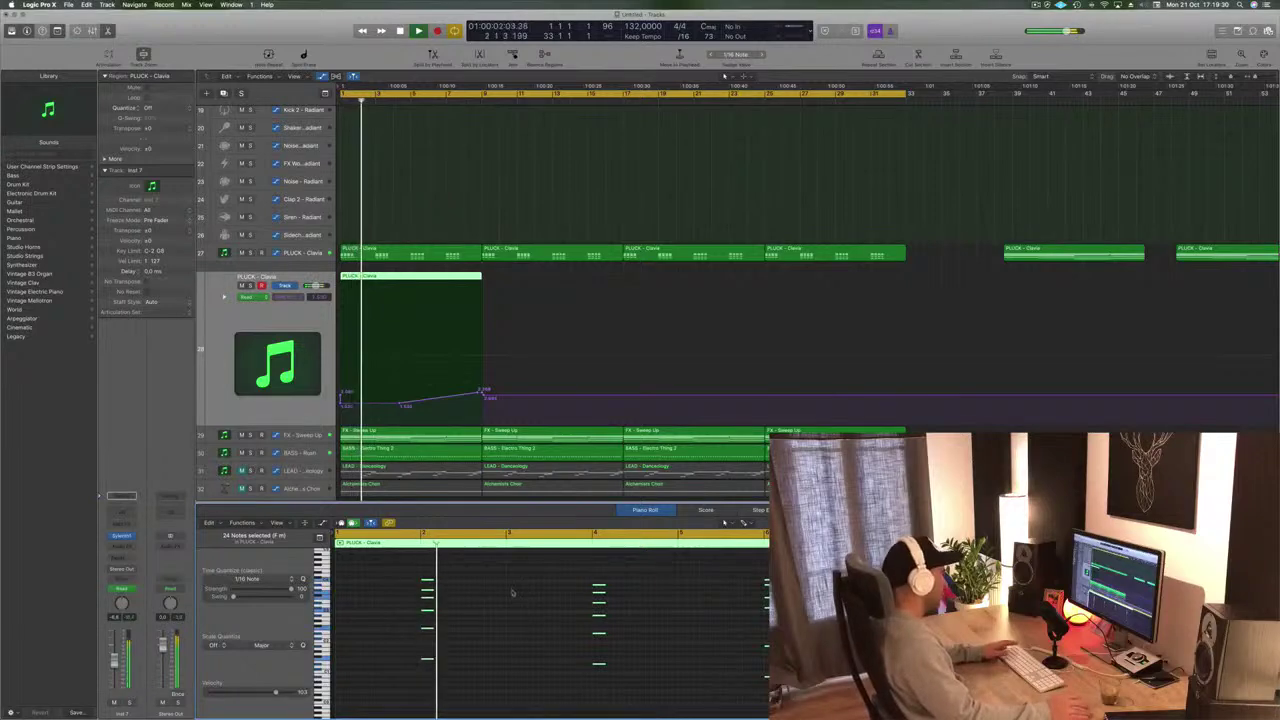
pyautogui.press('space')
pyautogui.press('space')
pyautogui.click(227, 318)
pyautogui.press('space')
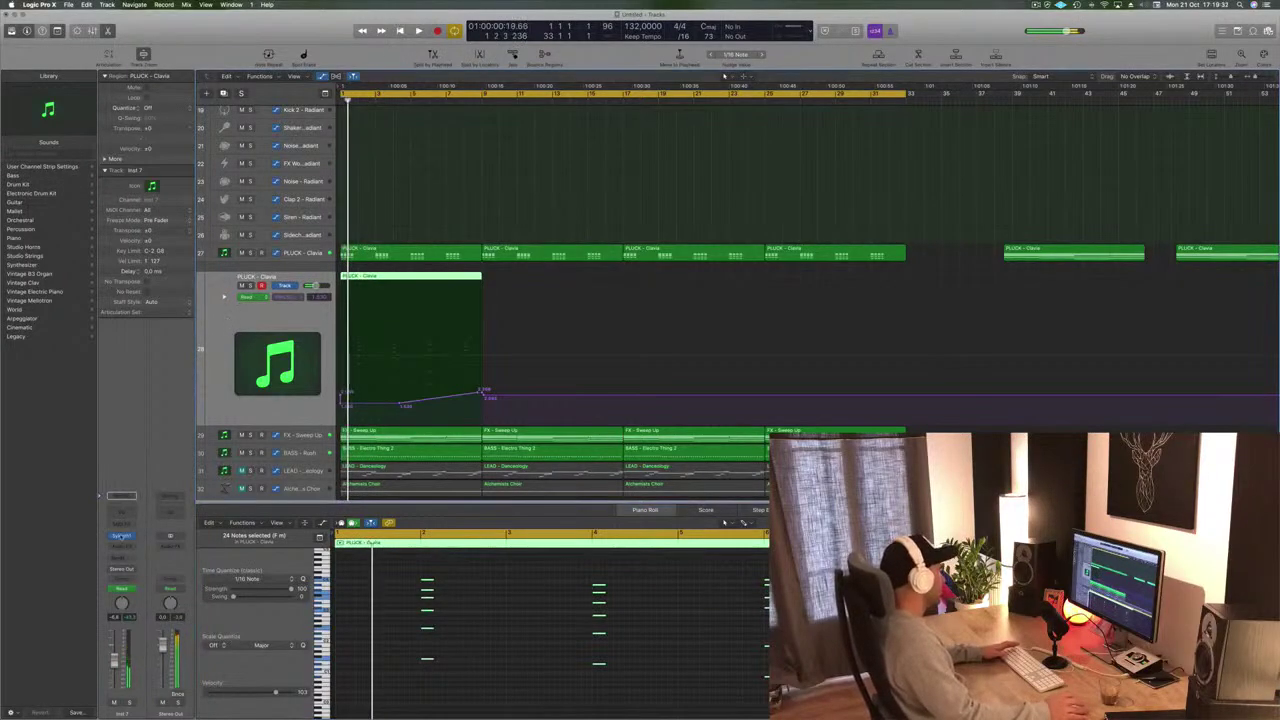
# Open Sylenth1 on the duplicate pluck track and delete all the track's automation
pyautogui.click(121, 537)
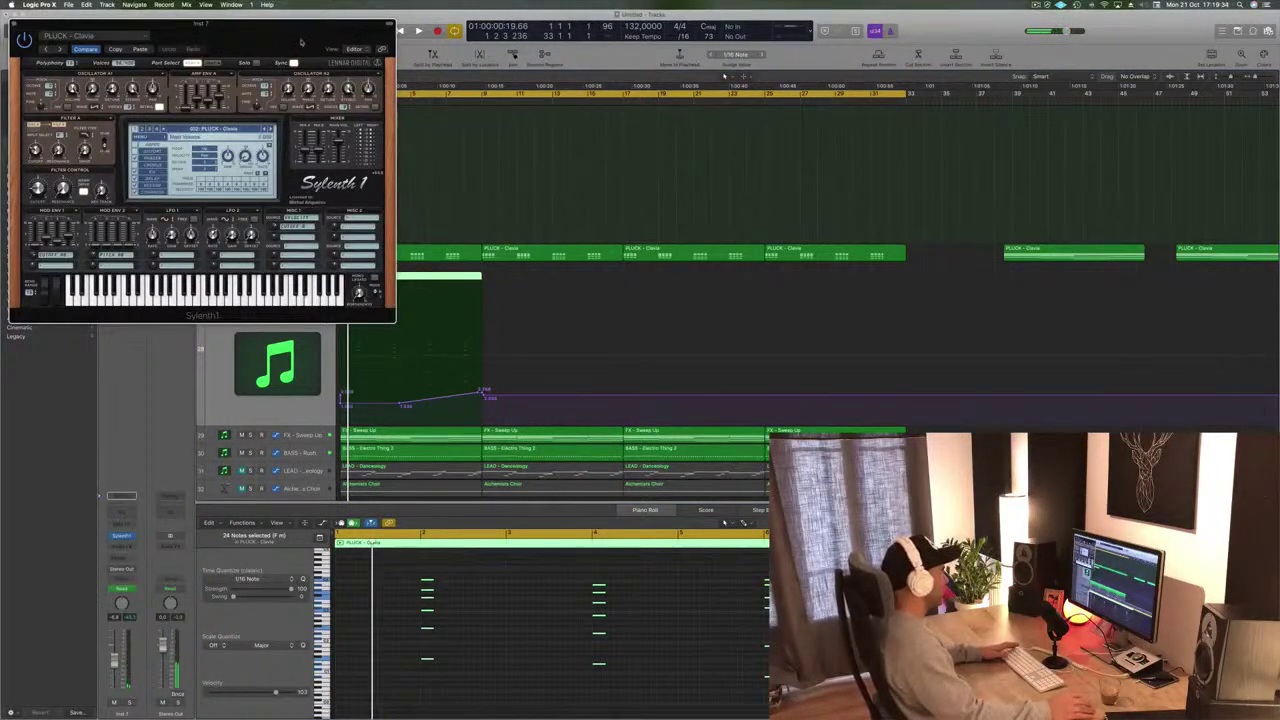
pyautogui.moveTo(295, 44); pyautogui.dragTo(707, 60)
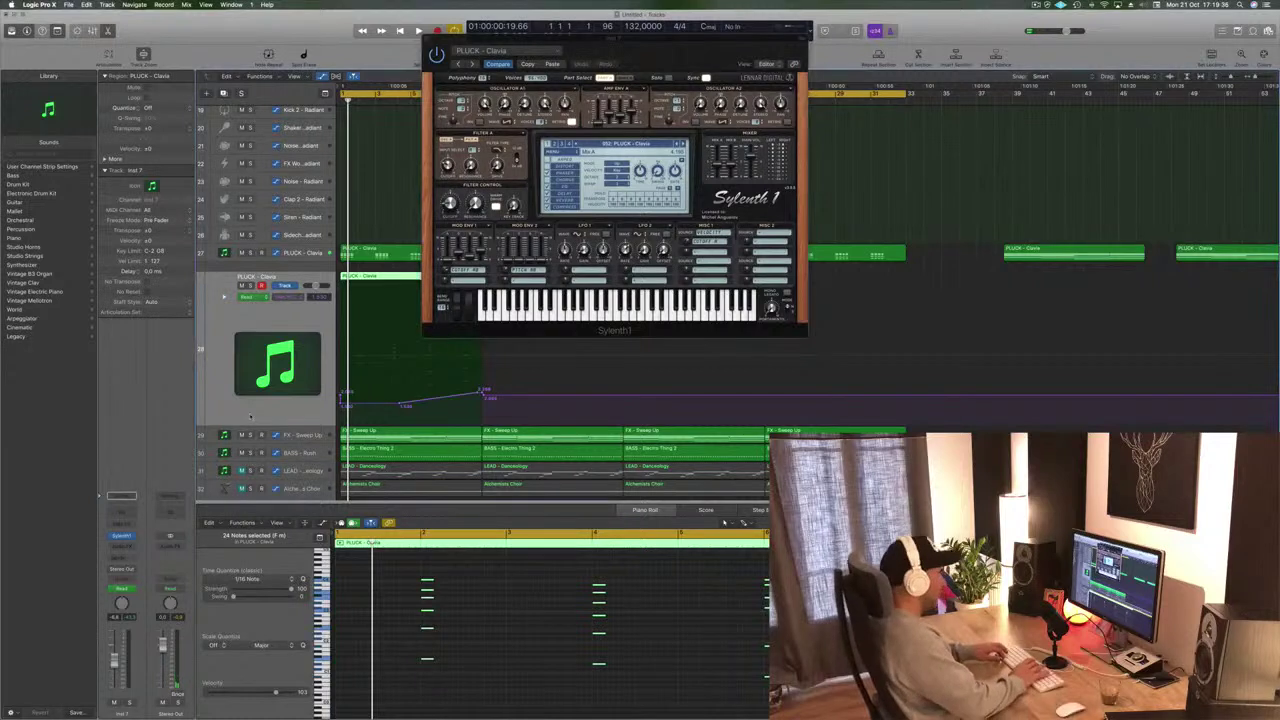
pyautogui.press('ctrl+super+BackSpace')
pyautogui.press('space')
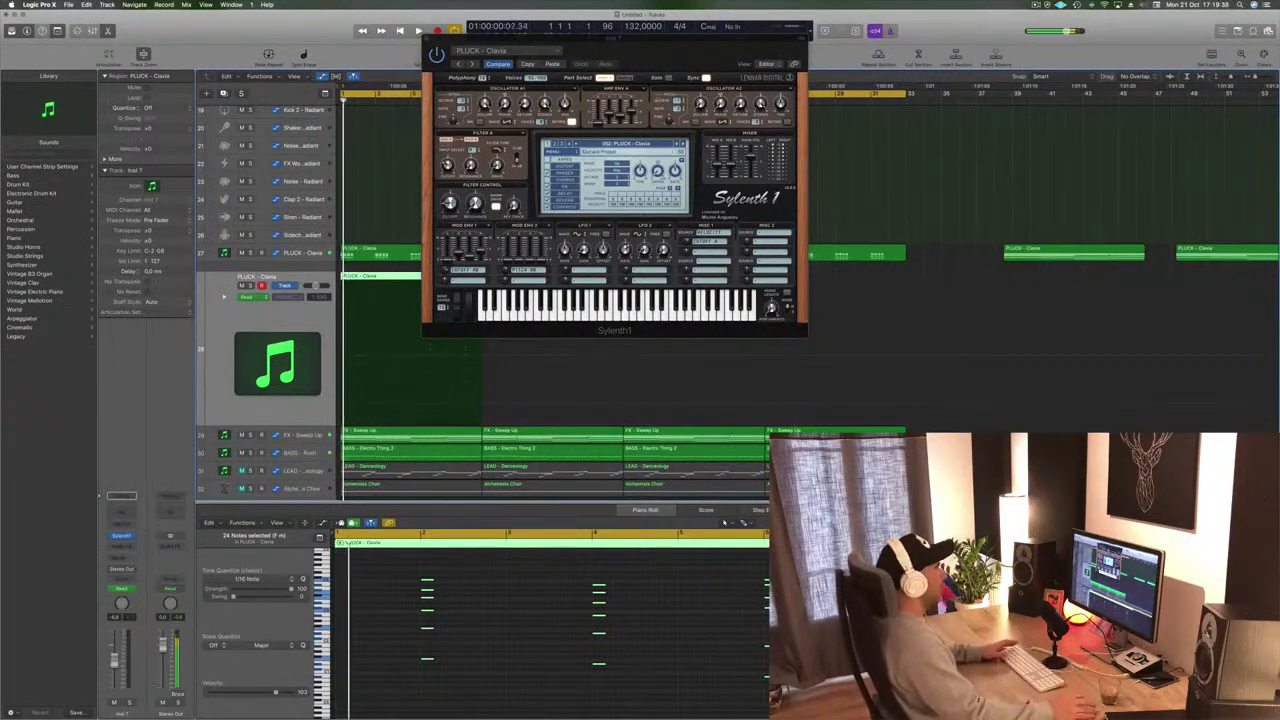
pyautogui.moveTo(659, 50); pyautogui.dragTo(711, 80)
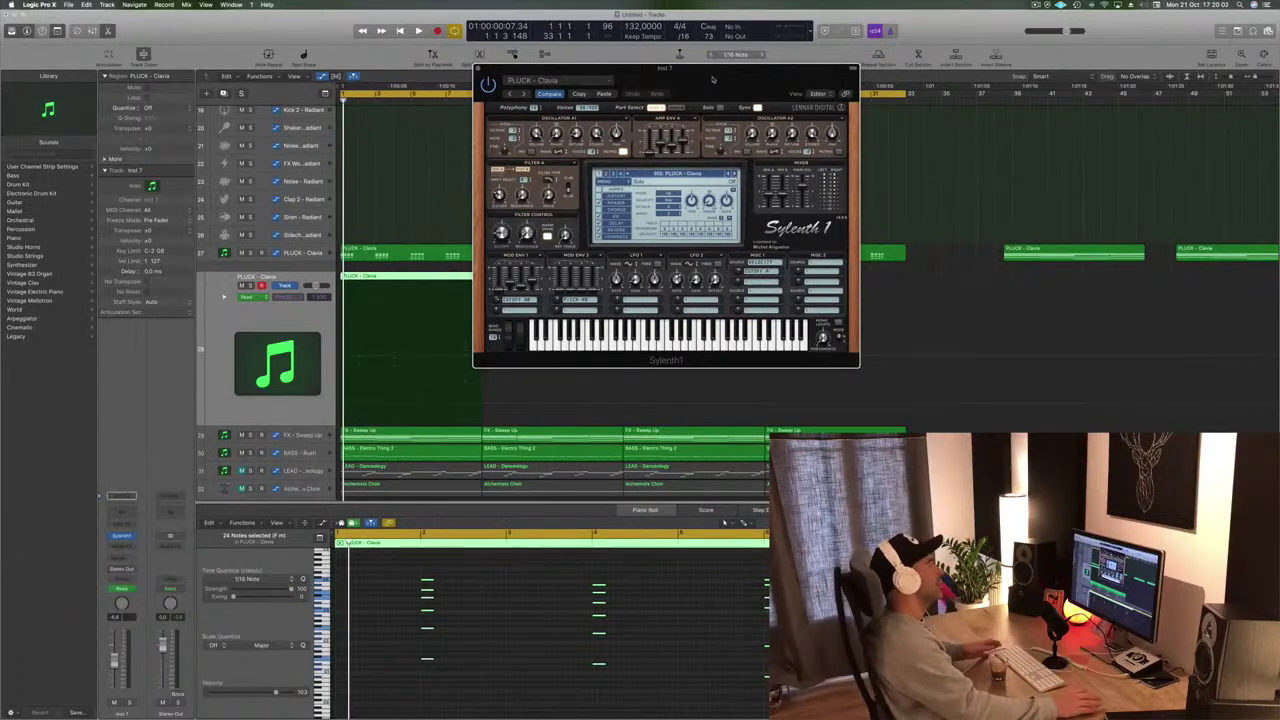
pyautogui.moveTo(672, 75); pyautogui.dragTo(778, 48)
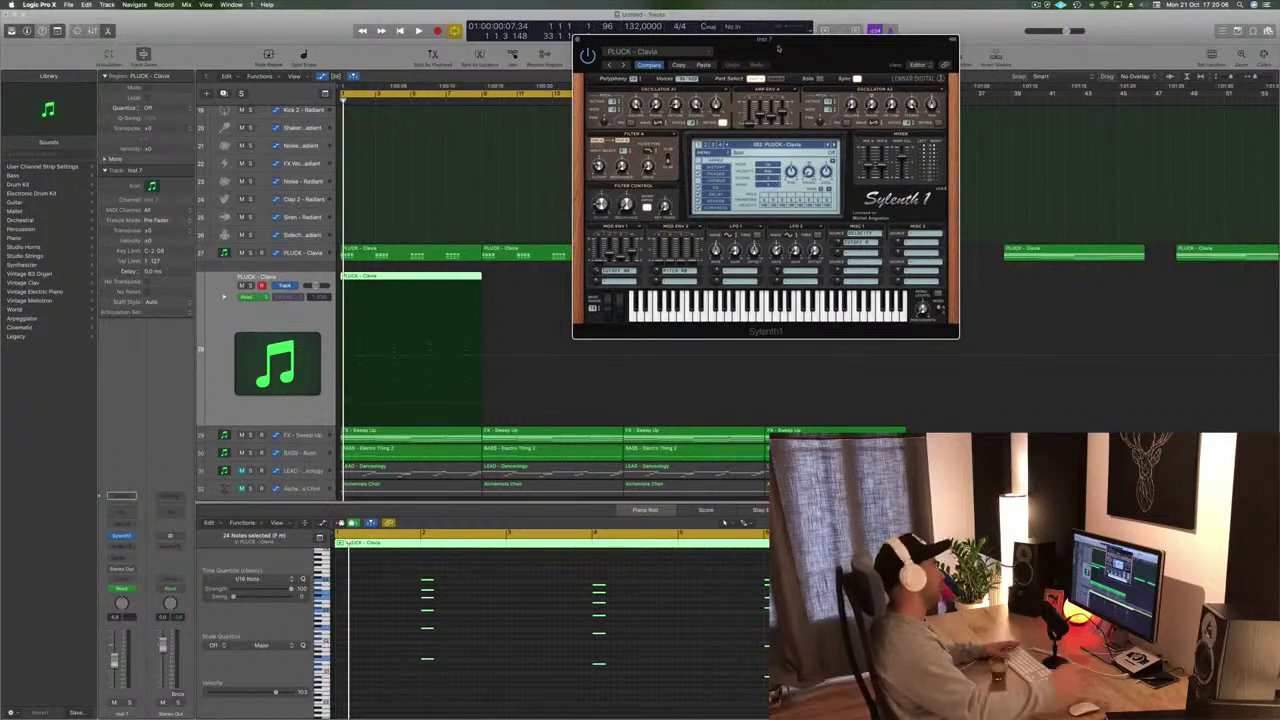
# Audition the Sylenth1 pluck presets after Clavia during playback and load PLUCK - Rivea
pyautogui.press('space')
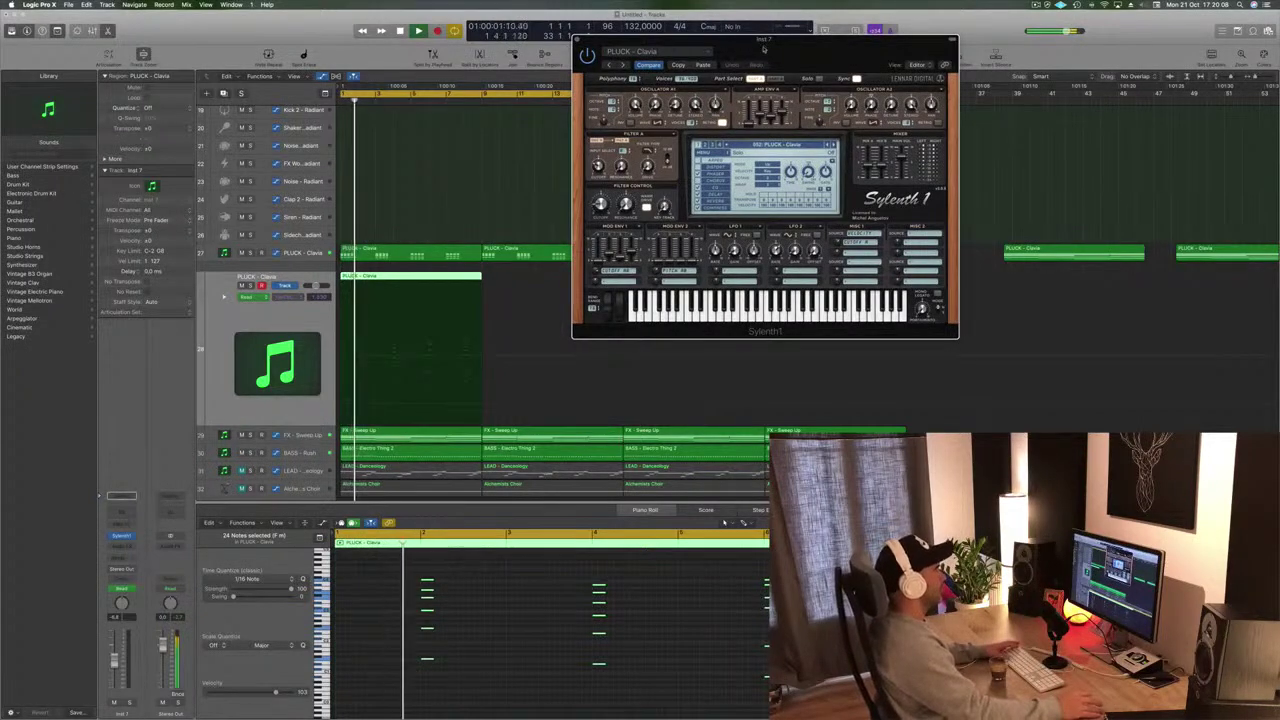
pyautogui.click(833, 146)
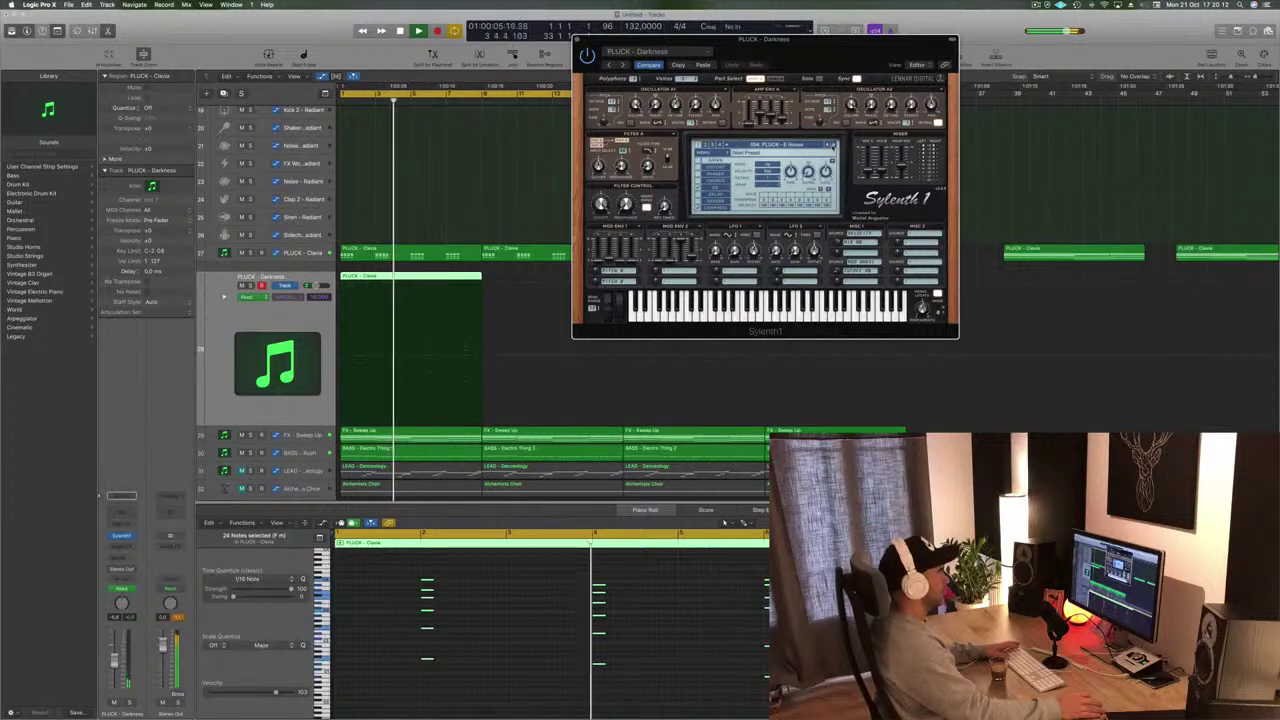
pyautogui.click(834, 146)
pyautogui.click(834, 146)
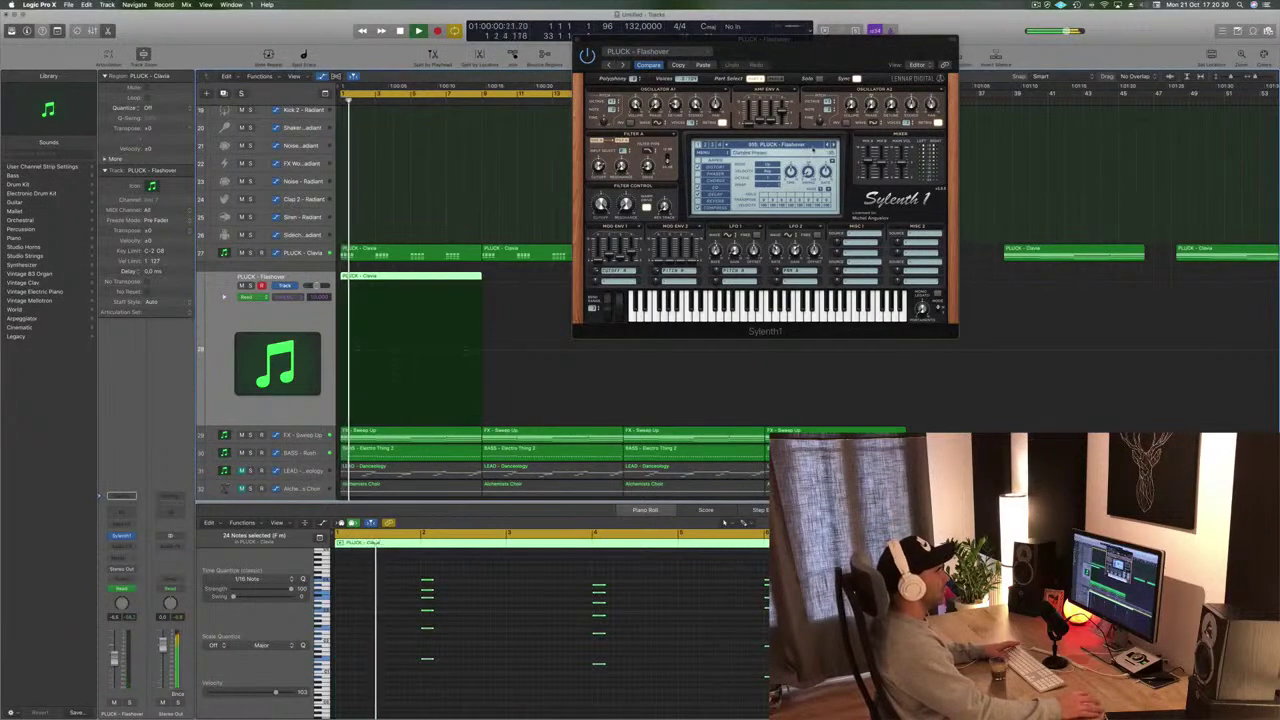
pyautogui.click(831, 146)
pyautogui.click(831, 146)
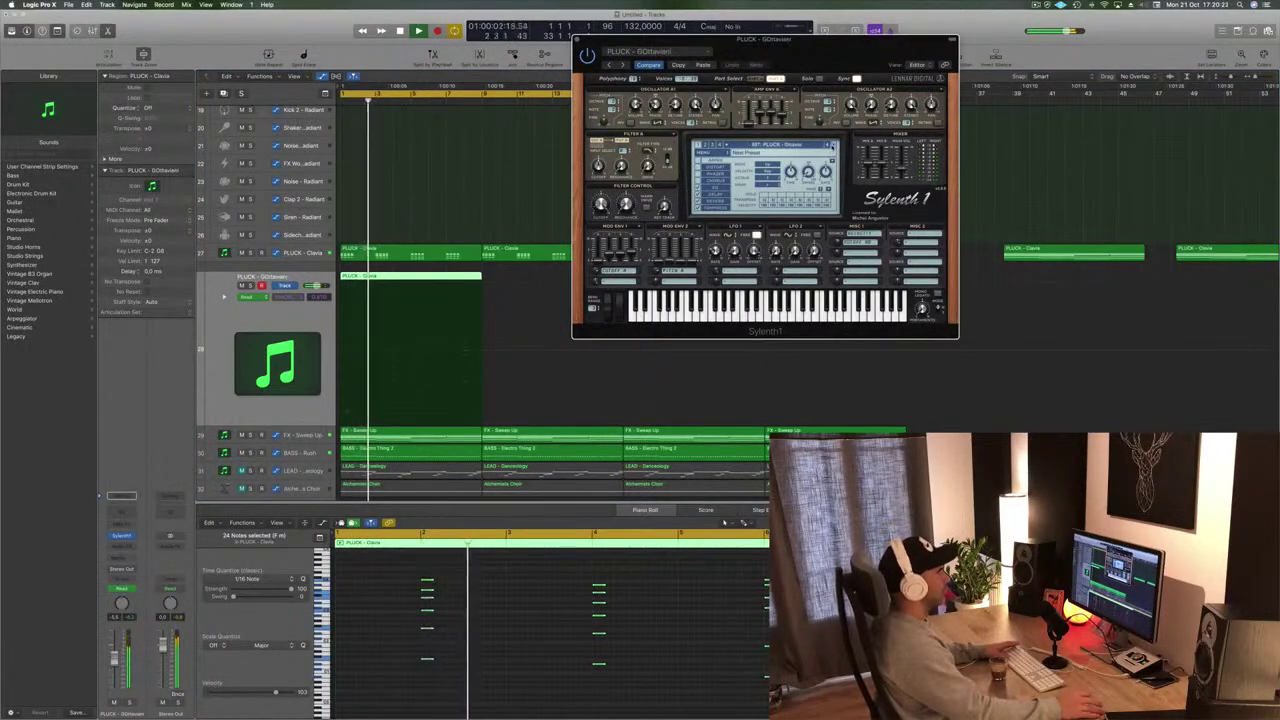
pyautogui.press(']')
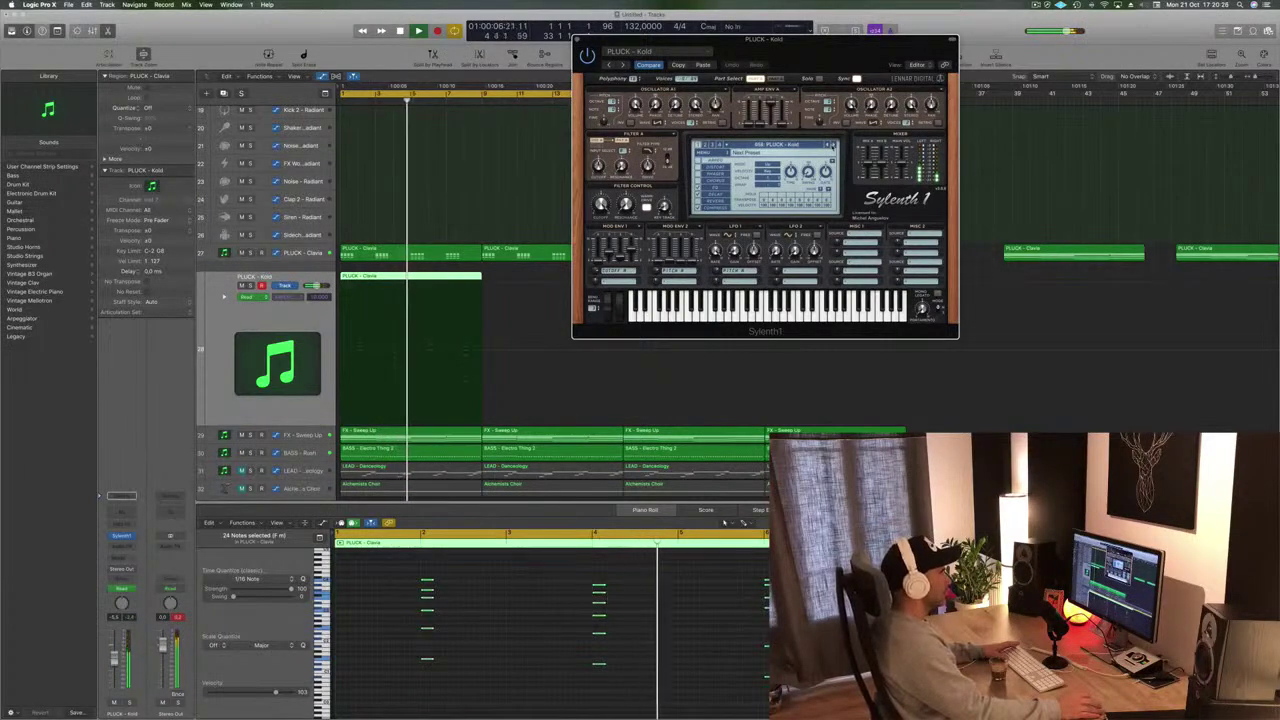
pyautogui.press(']')
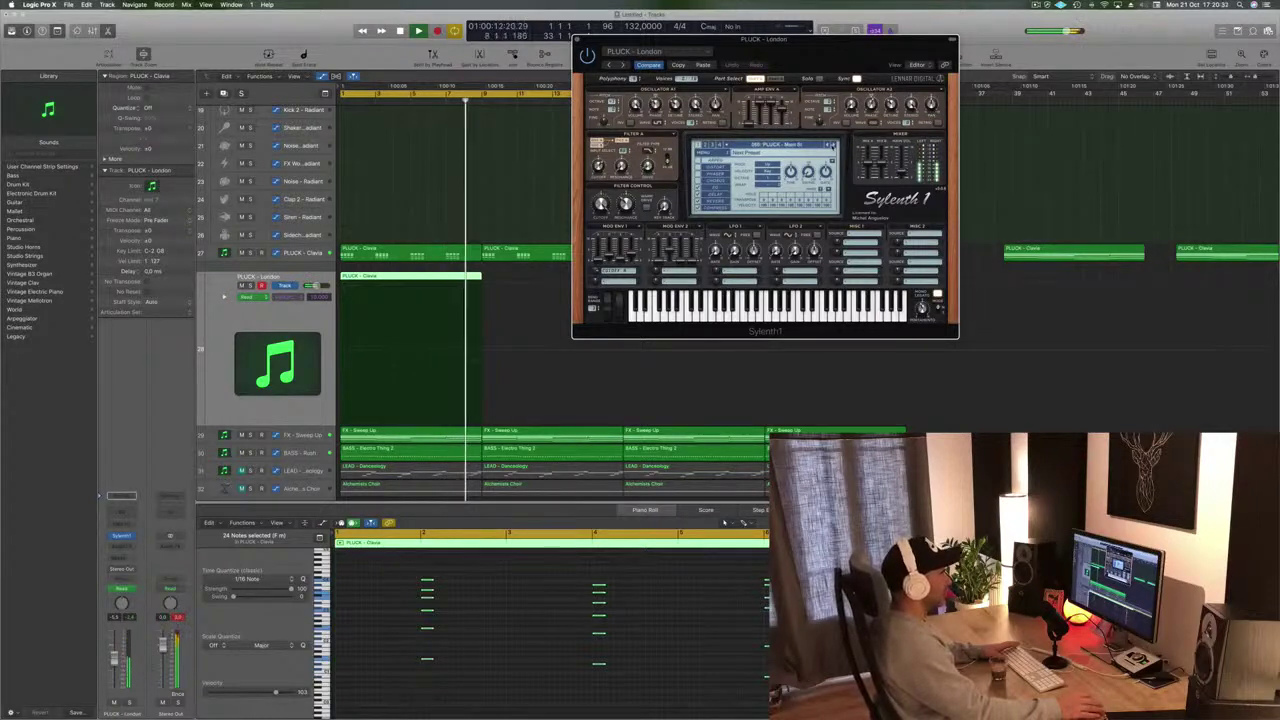
pyautogui.press(']')
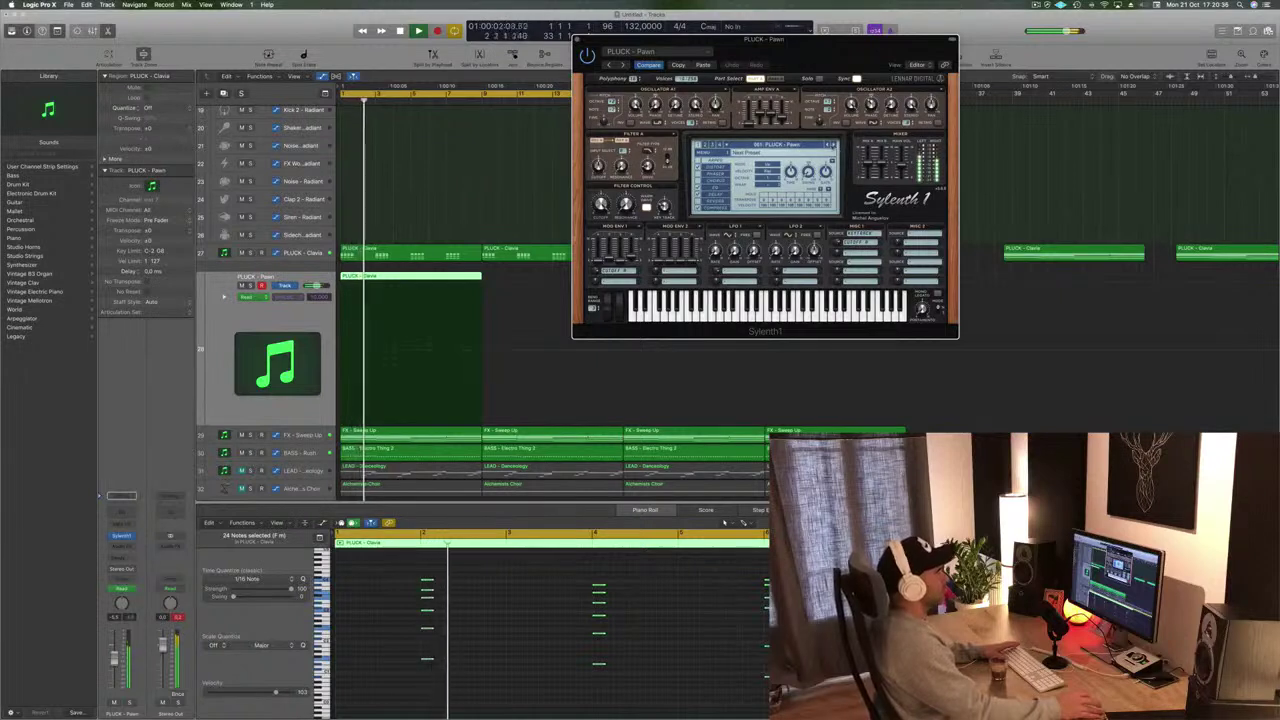
pyautogui.click(833, 146)
pyautogui.press('Return')
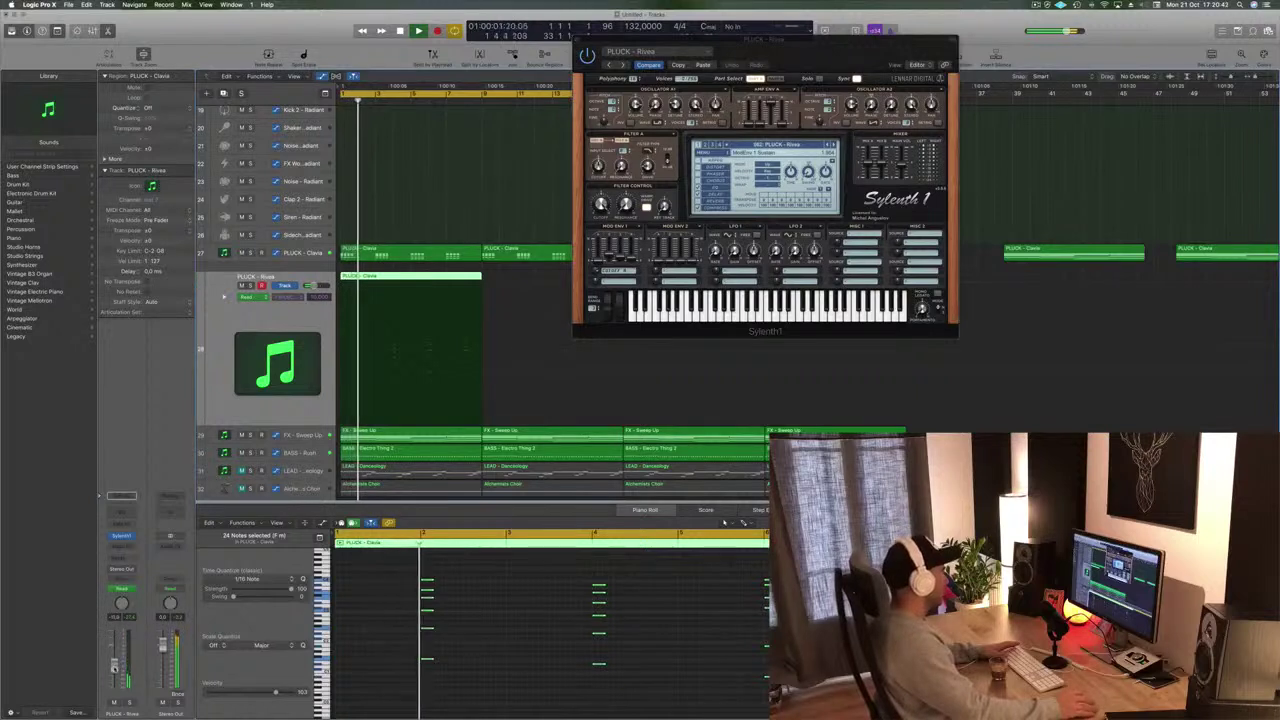
# Lower the PLUCK - Rivea track's volume, adjust its Sylenth1 filter cutoff during playback, and close the instrument window
pyautogui.moveTo(114, 669); pyautogui.dragTo(114, 672)
pyautogui.press('Return')
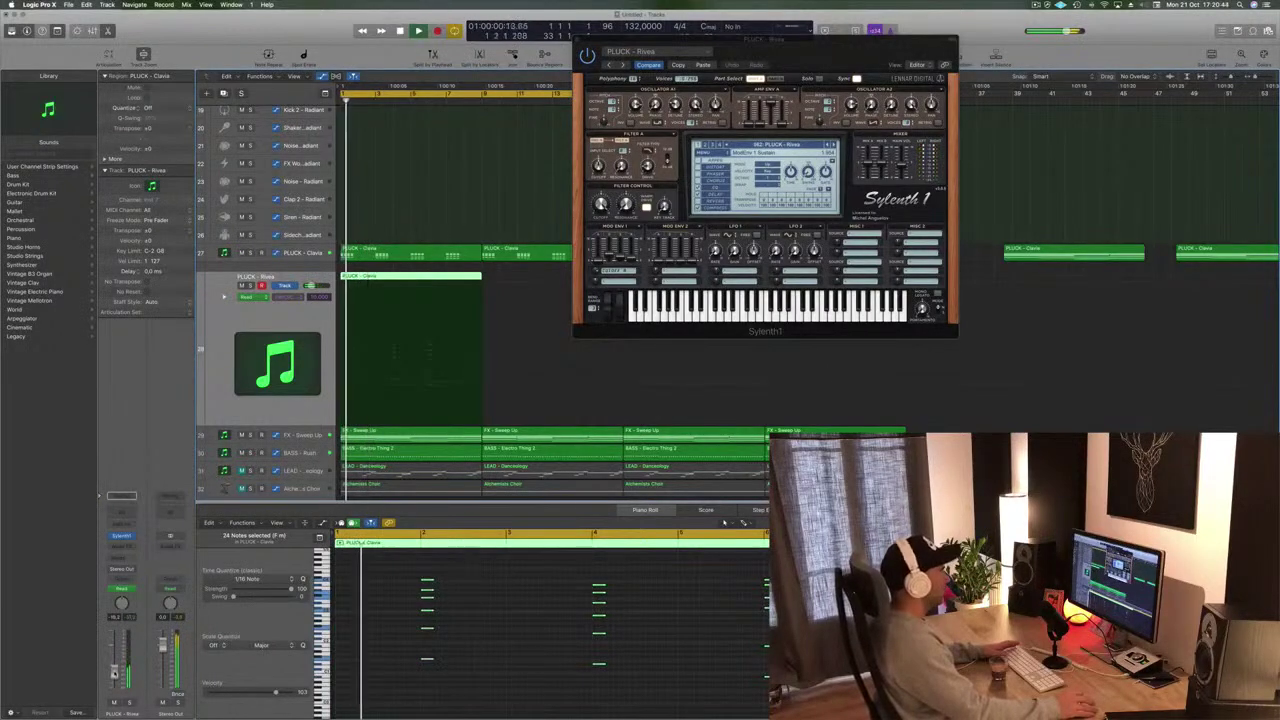
pyautogui.moveTo(599, 212); pyautogui.dragTo(601, 222)
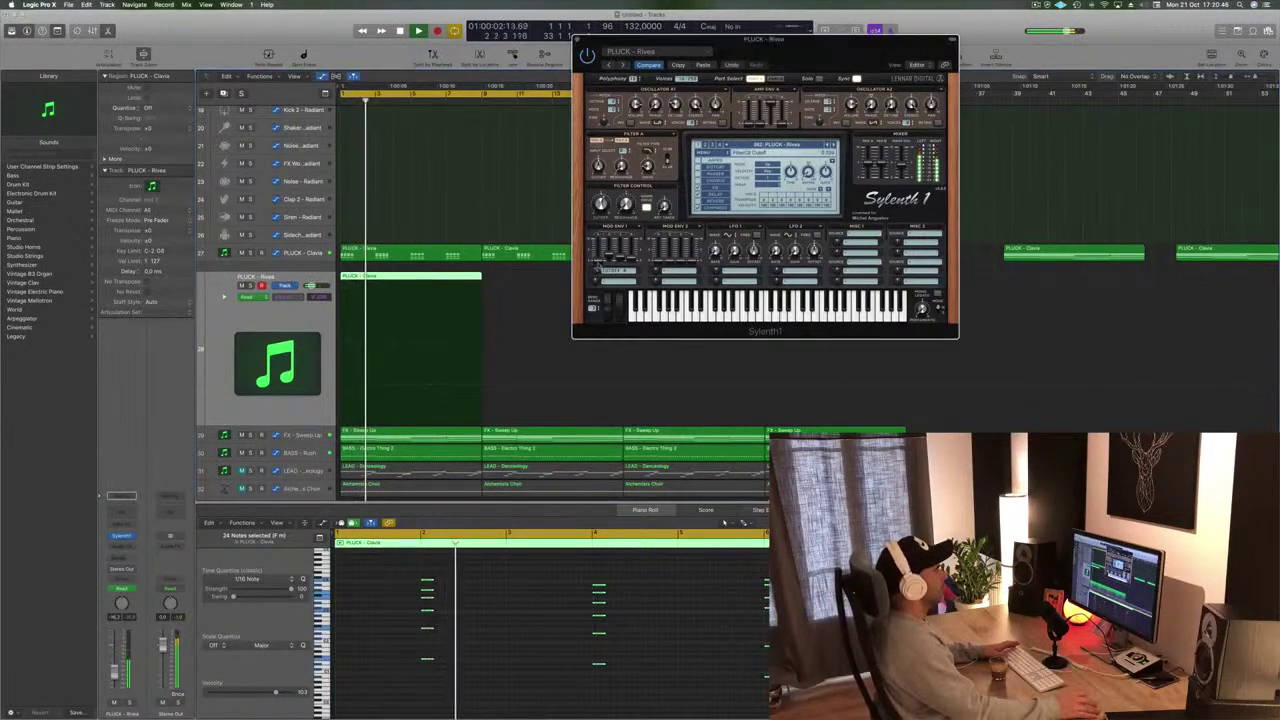
pyautogui.press('Return')
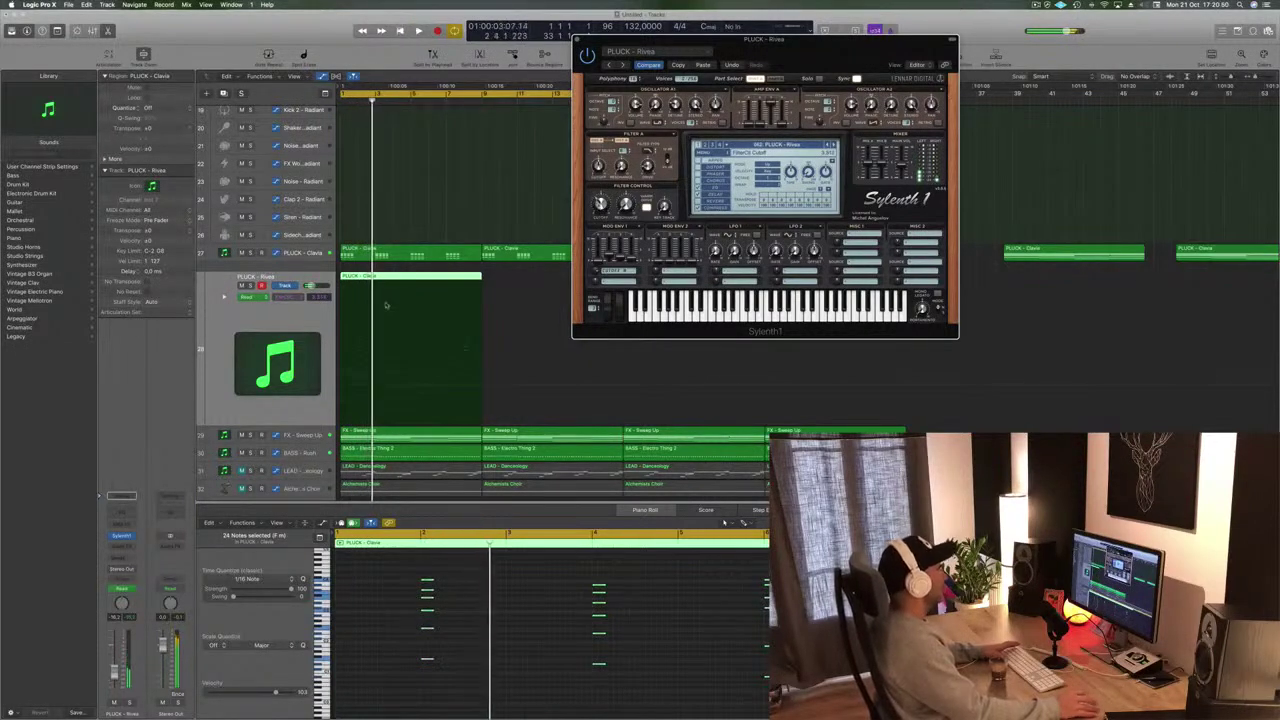
pyautogui.press('Return')
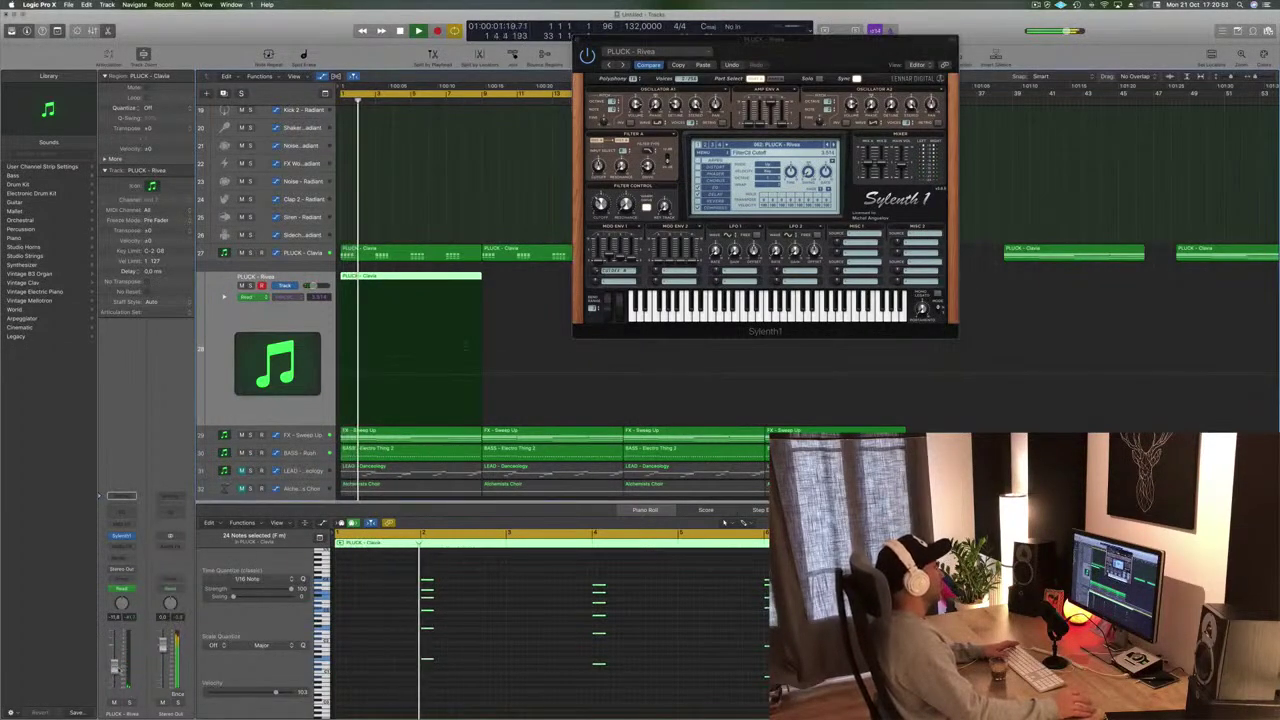
pyautogui.press('space')
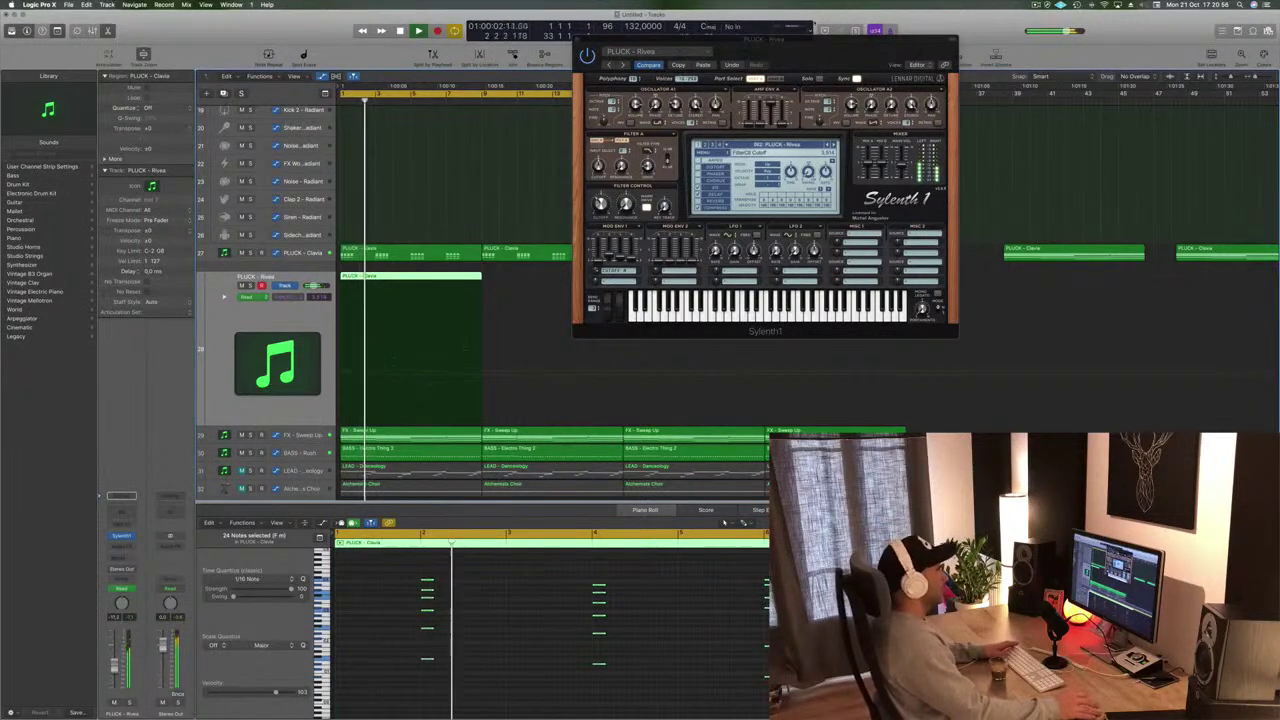
pyautogui.moveTo(880, 76); pyautogui.dragTo(987, 21)
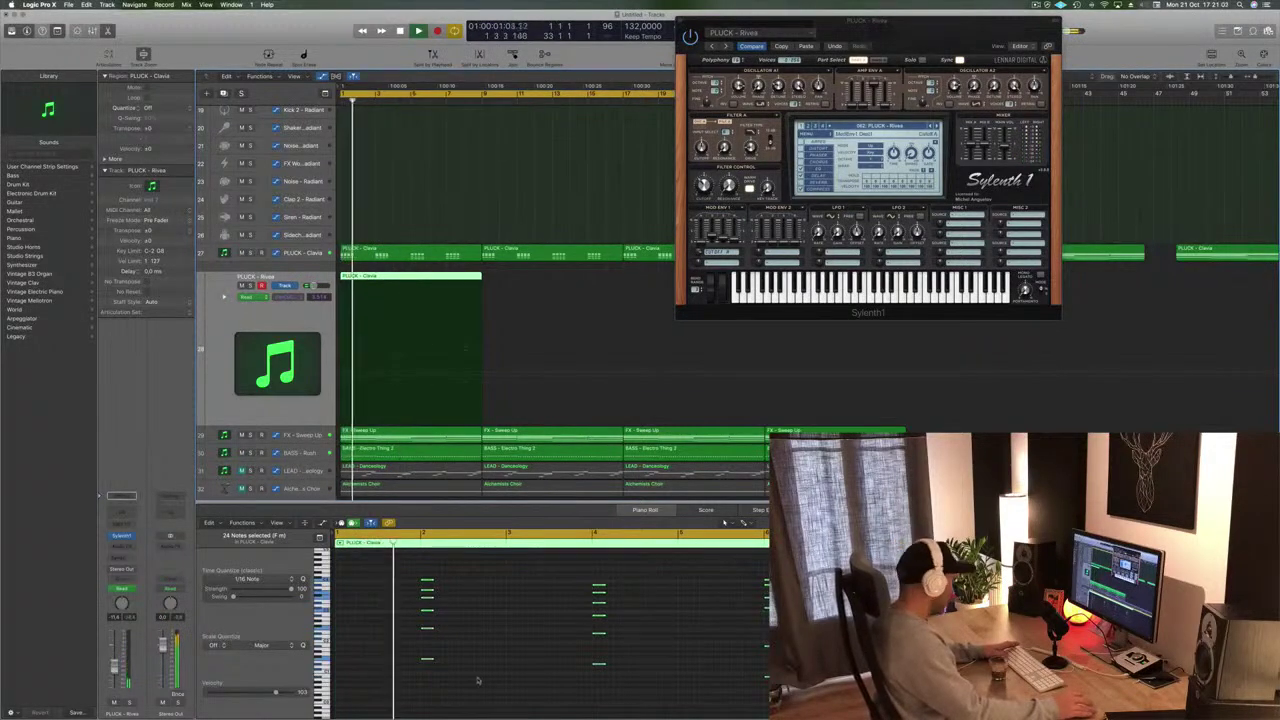
pyautogui.moveTo(948, 27); pyautogui.dragTo(881, 32)
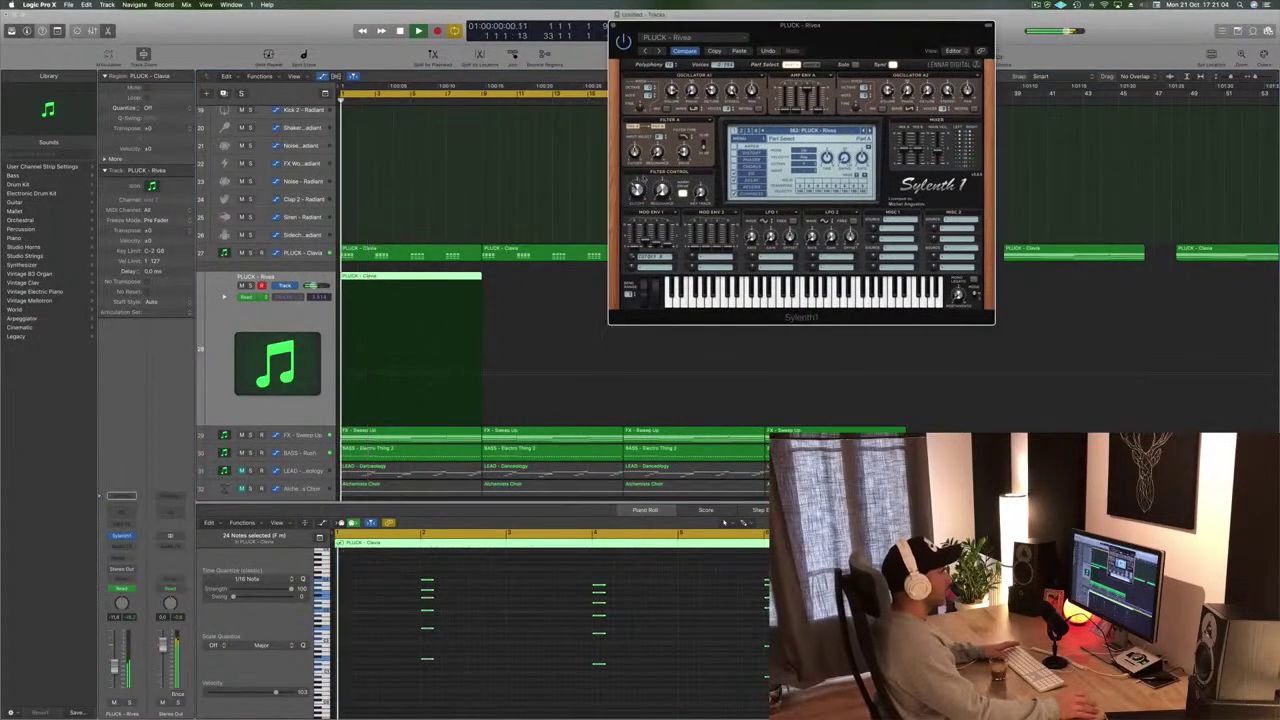
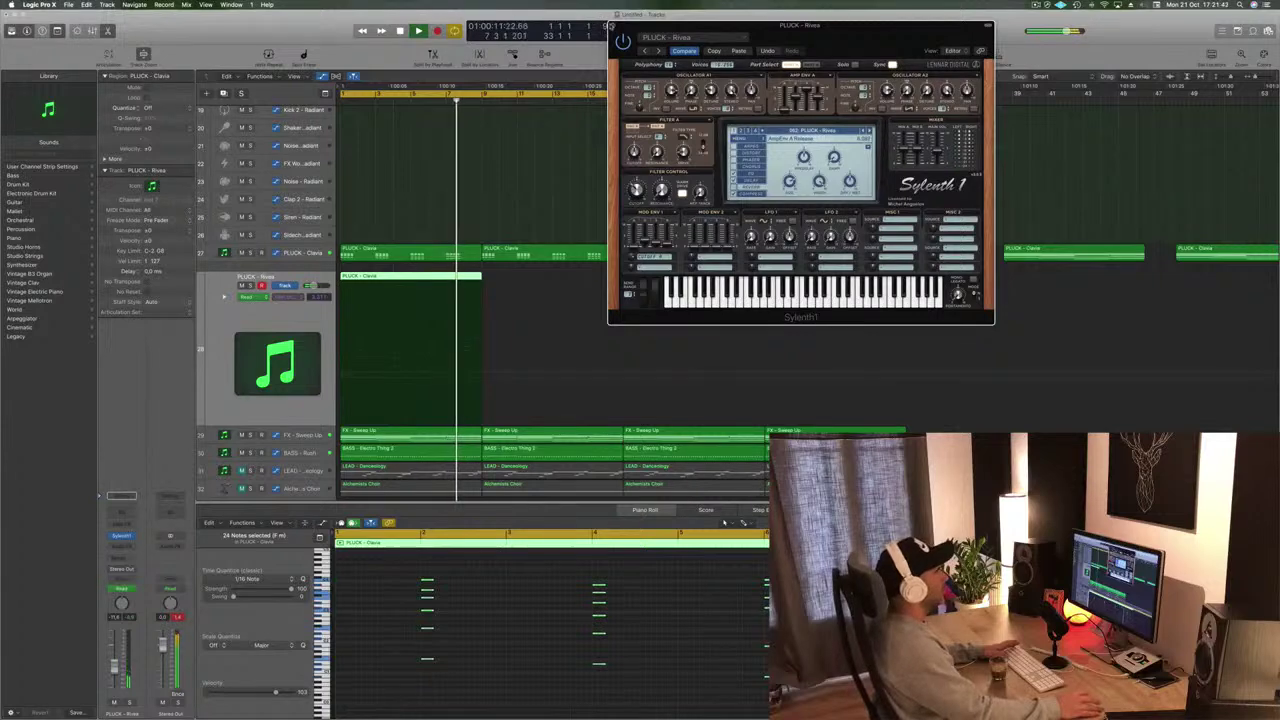
pyautogui.click(611, 25)
# Copy the chord region on the PLUCK - Rivea track three times to fill through bar 33
pyautogui.press('Return')
pyautogui.moveTo(404, 279); pyautogui.dragTo(553, 282)
pyautogui.keyDown('shift'); pyautogui.click(431, 279); pyautogui.keyUp('shift')
pyautogui.moveTo(431, 279); pyautogui.dragTo(714, 278)
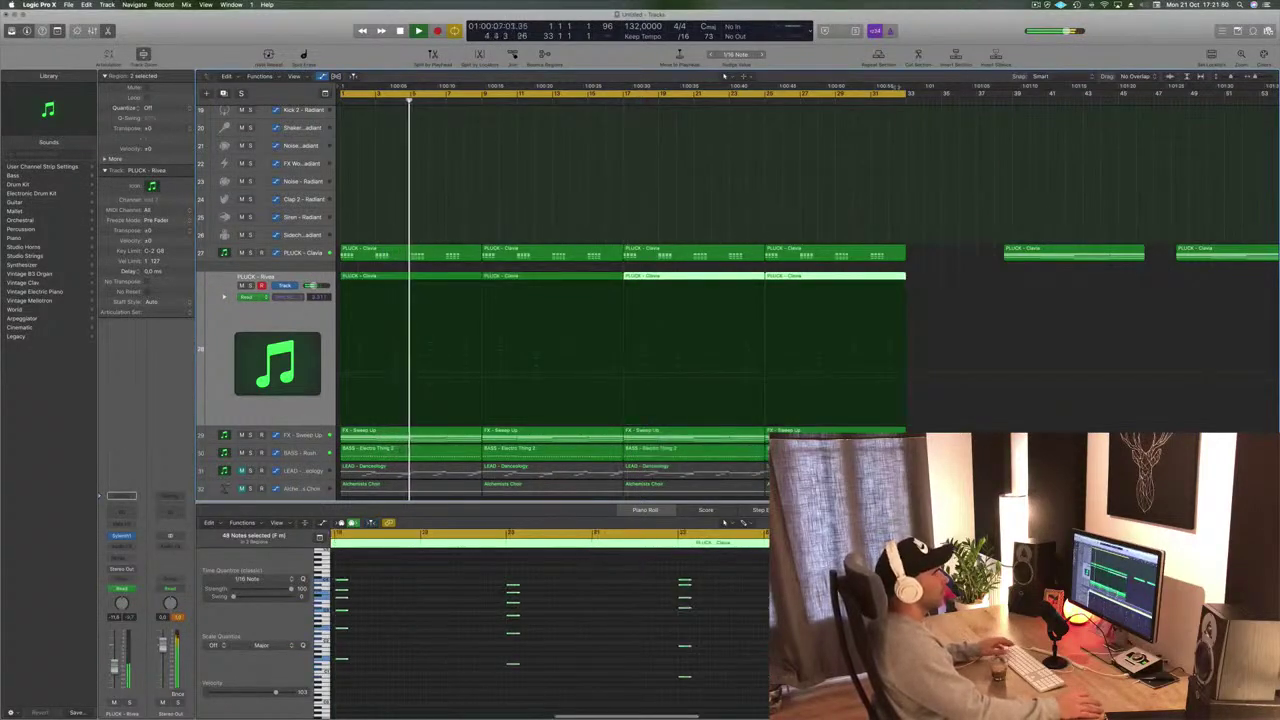
pyautogui.click(1035, 5)
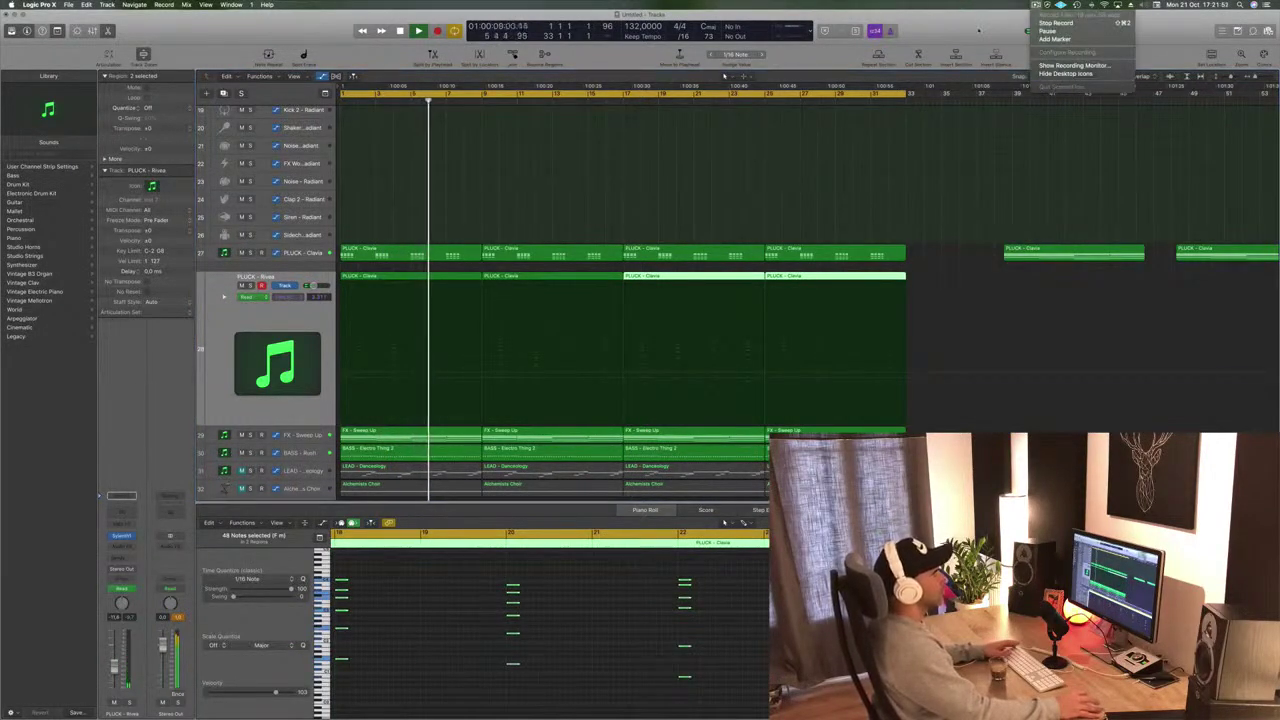
pyautogui.click(978, 30)
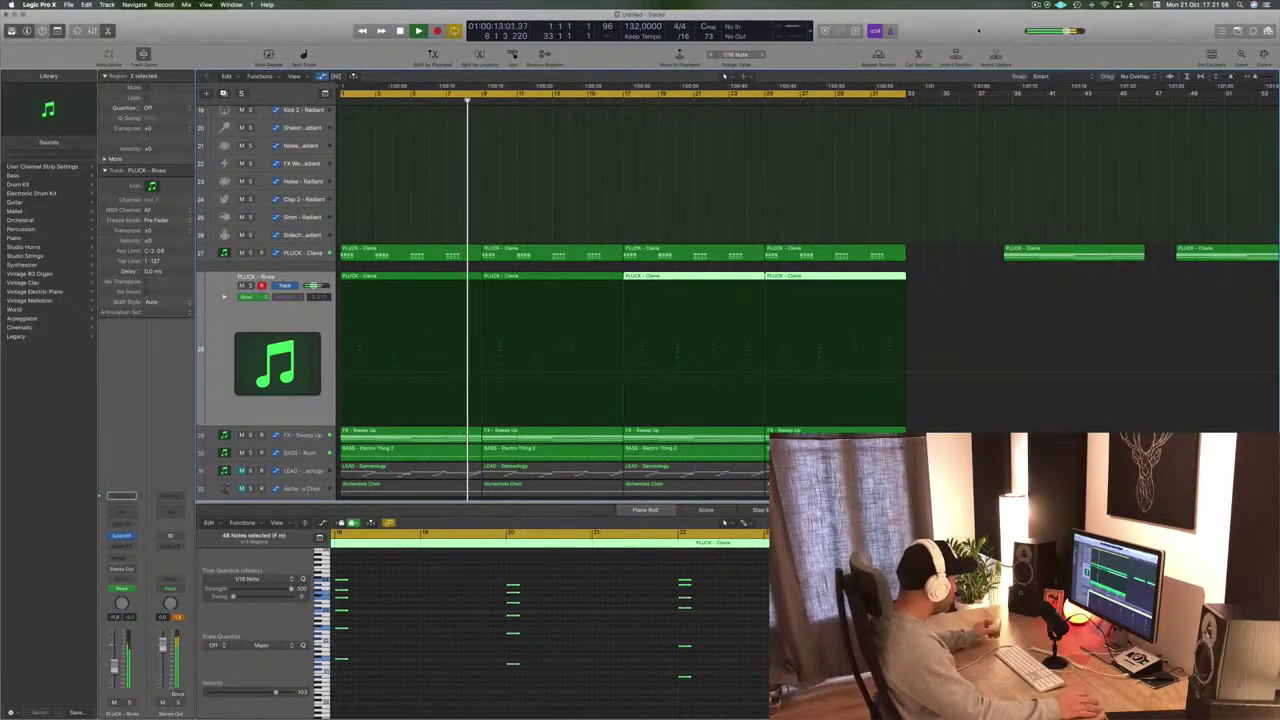
# Duplicate the PLUCK - Rivea track with its instrument and copy its four chord regions onto the new track
pyautogui.hscroll(-3, 718, 200)
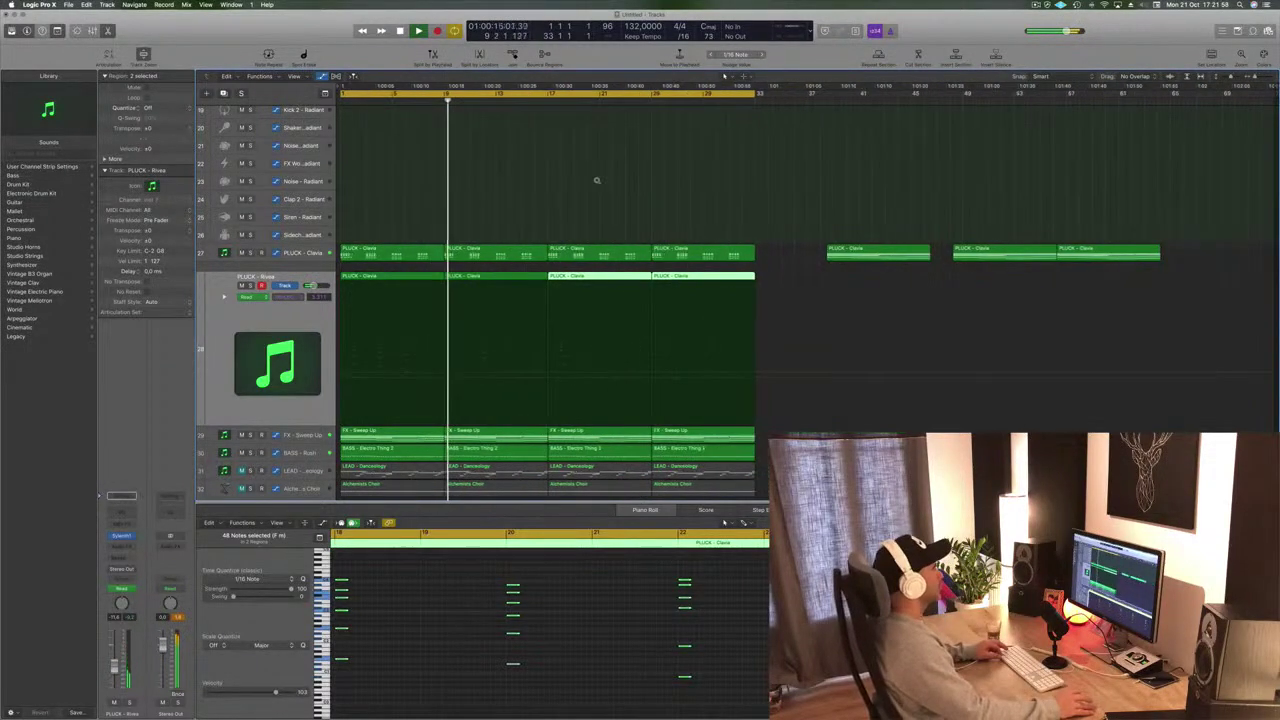
pyautogui.scroll(-3, 594, 178)
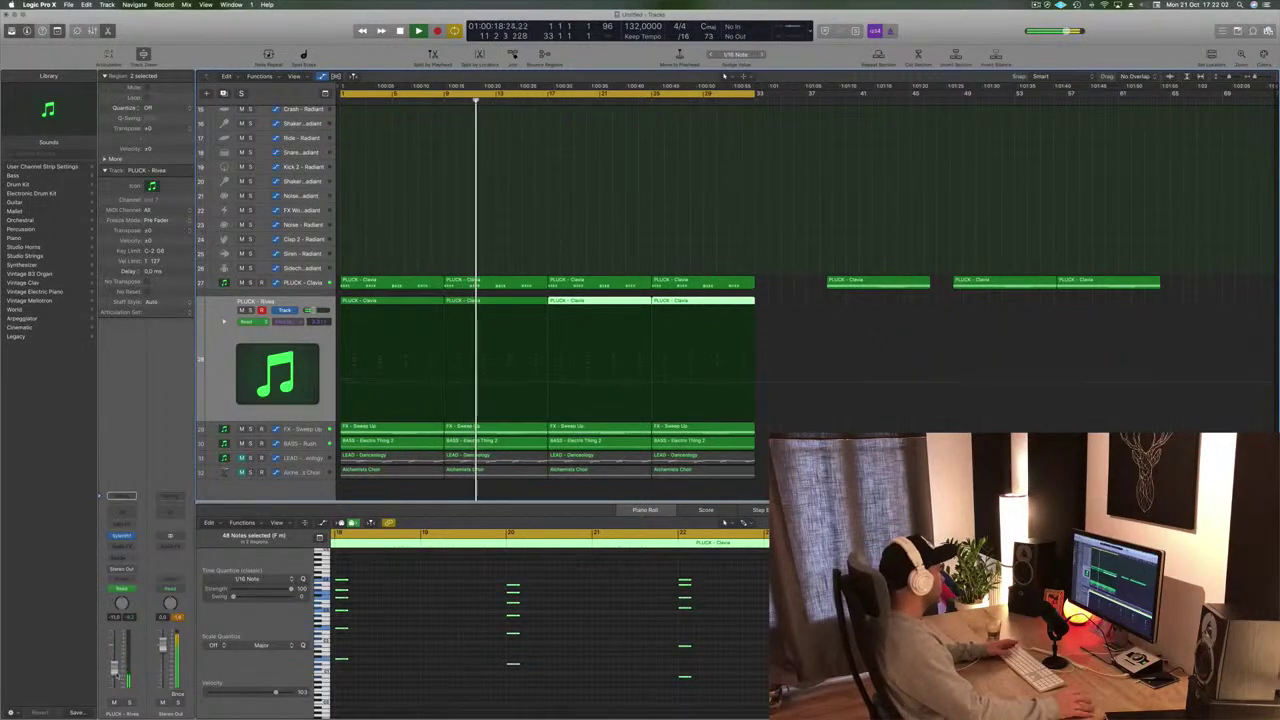
pyautogui.press('space')
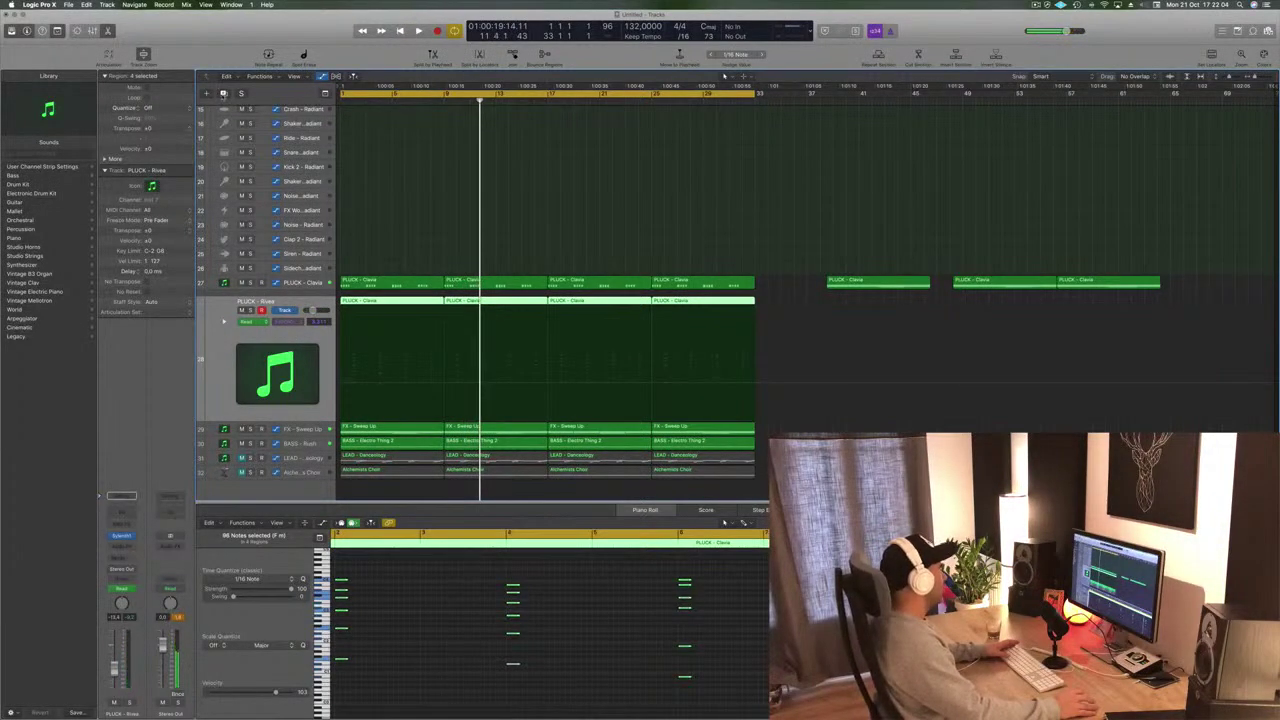
pyautogui.click(479, 232)
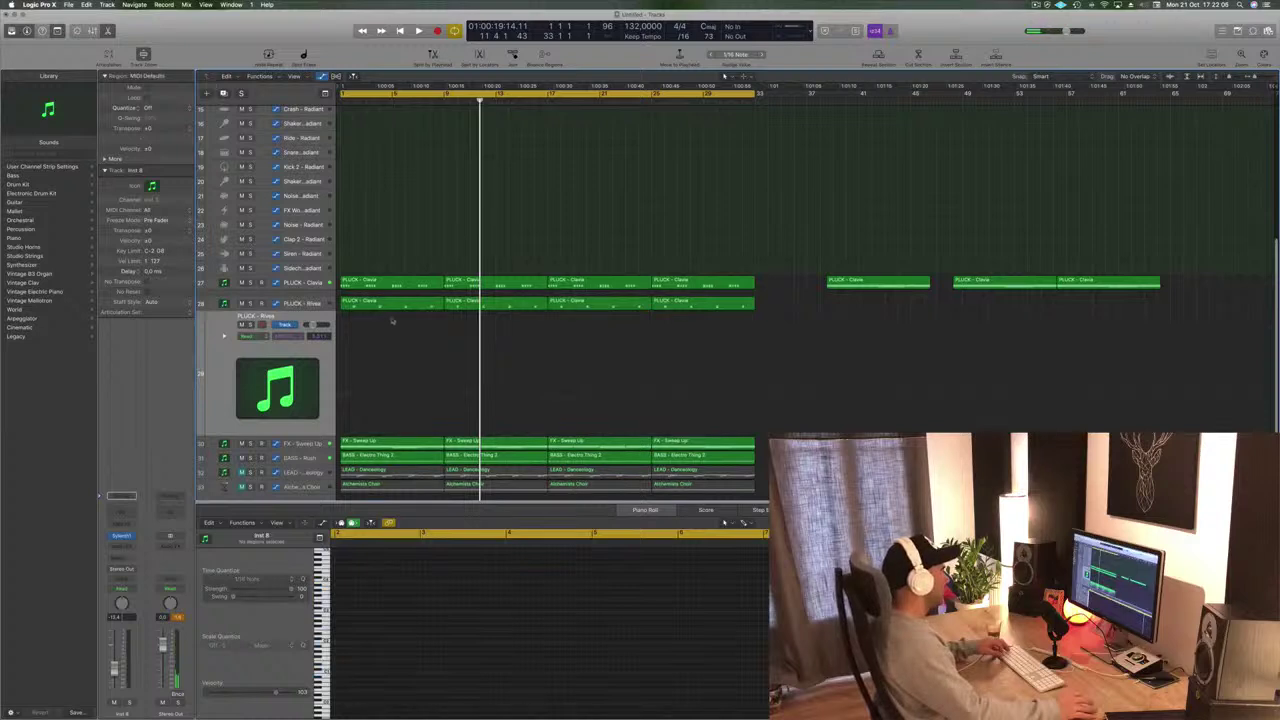
pyautogui.moveTo(732, 313); pyautogui.dragTo(409, 326)
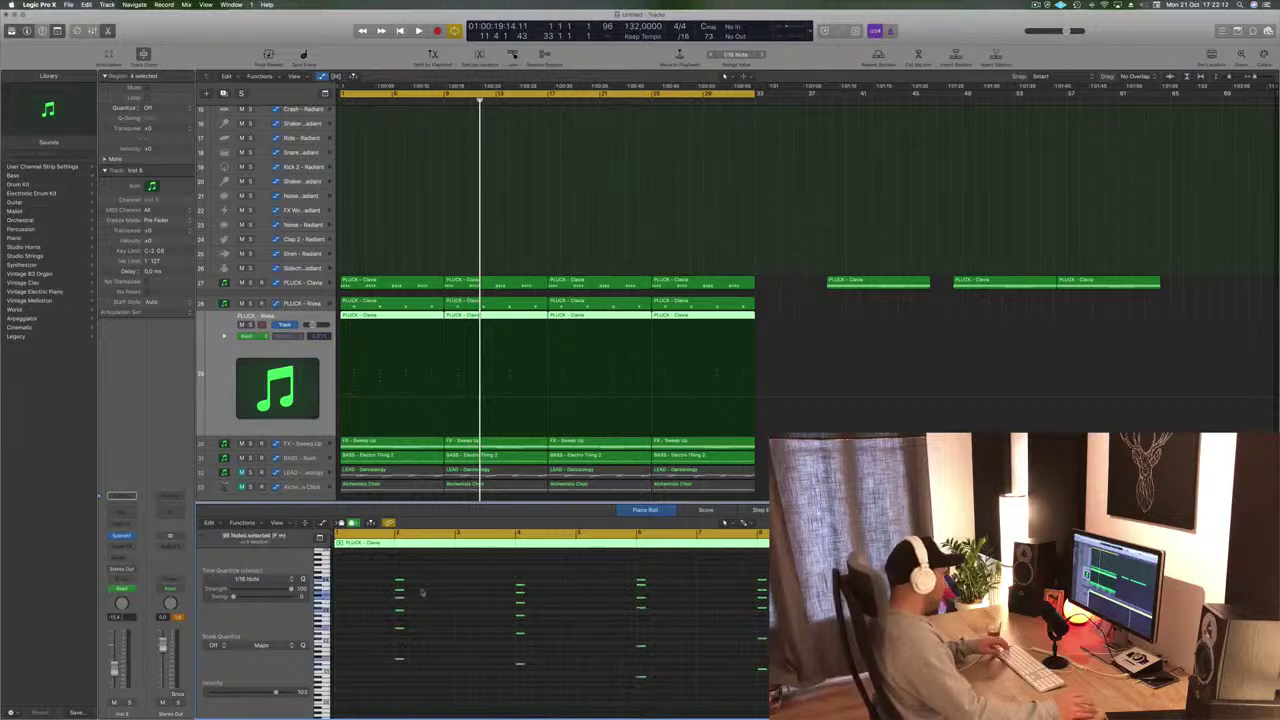
# Shift all chord notes in the copied regions about two beats later and play the result from the start
pyautogui.moveTo(398, 580); pyautogui.dragTo(418, 581)
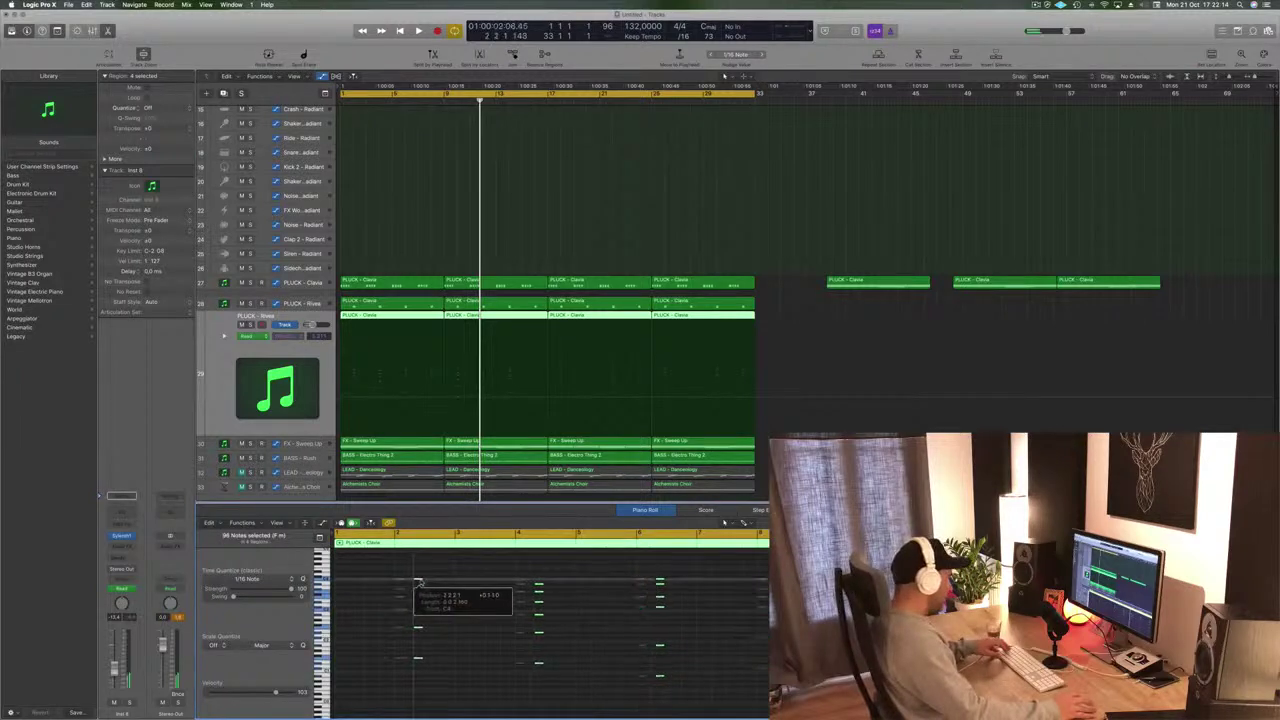
pyautogui.press('Return')
pyautogui.press('space')
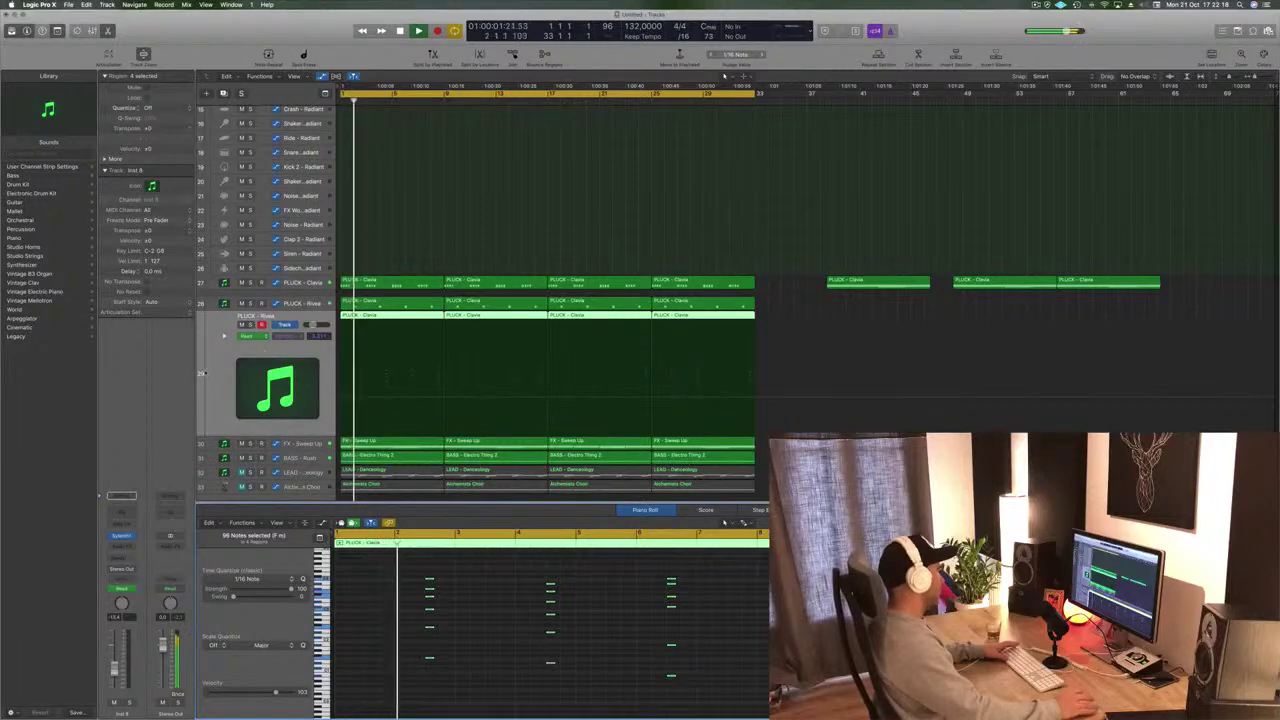
pyautogui.press('space')
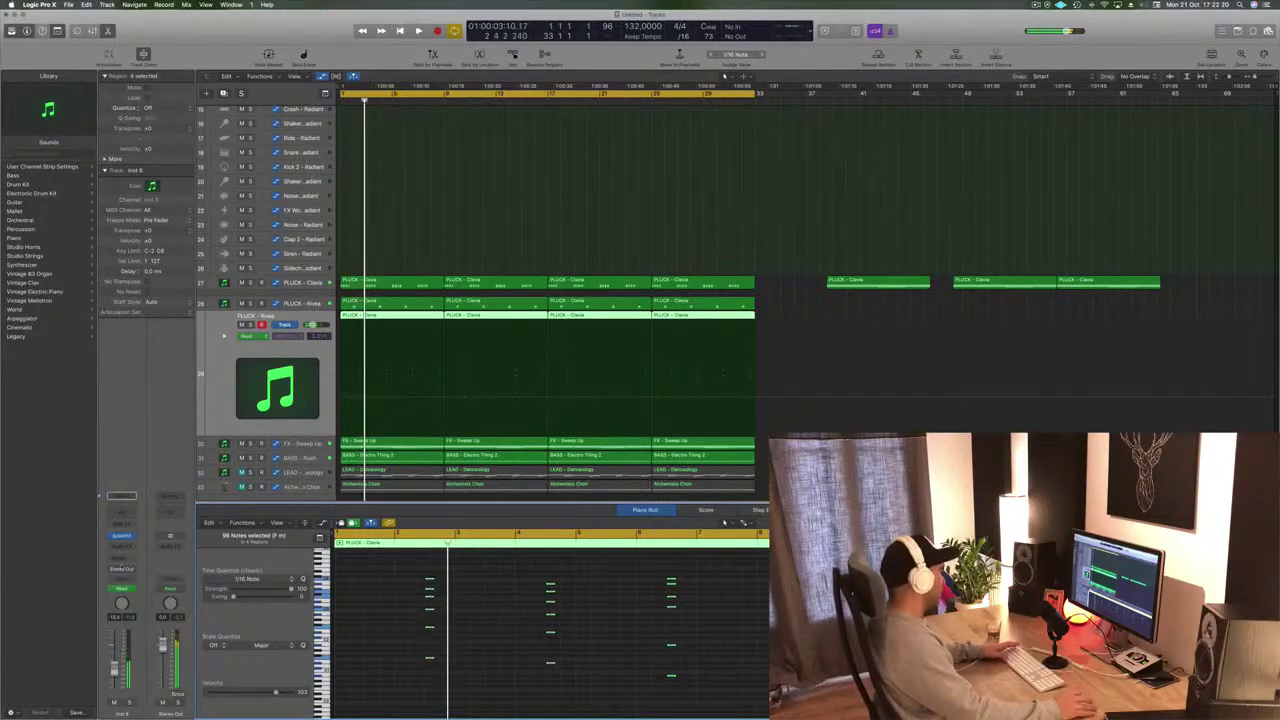
# Open Sylenth1 on the duplicate track, load BASS - #ABGT and audition the bass presets from there during playback
pyautogui.click(122, 536)
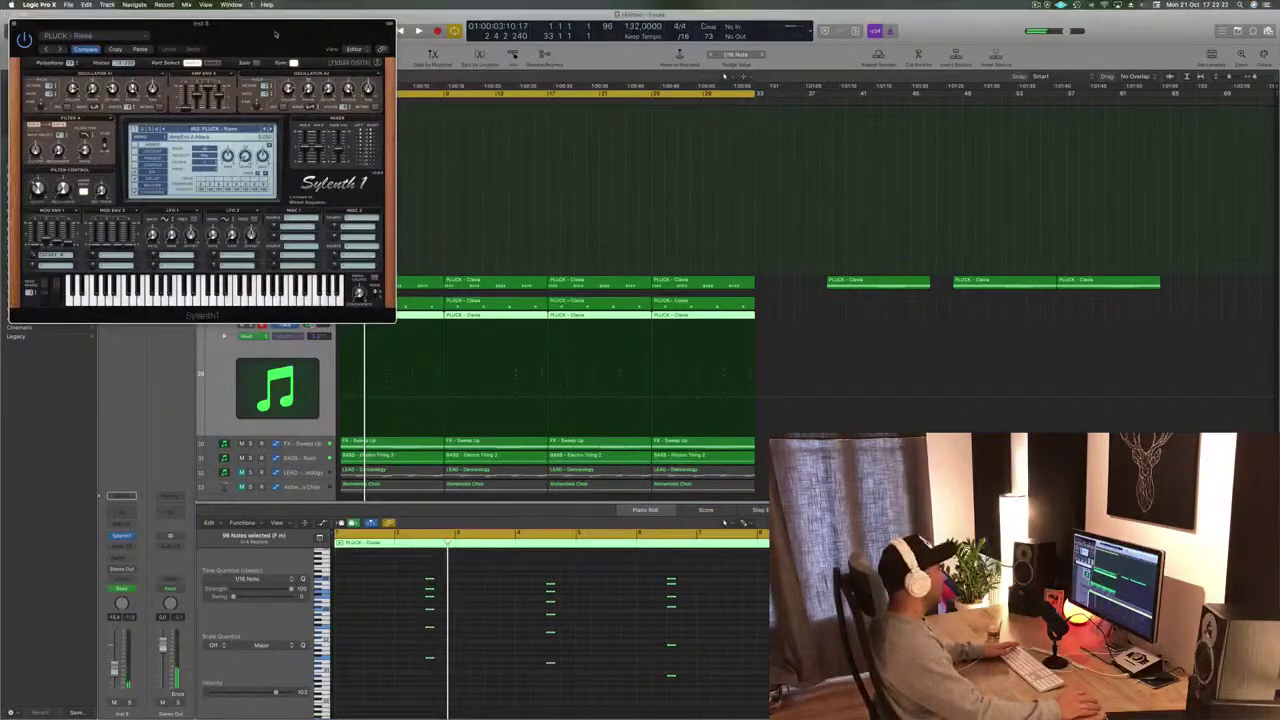
pyautogui.moveTo(274, 32); pyautogui.dragTo(828, 118)
pyautogui.click(762, 213)
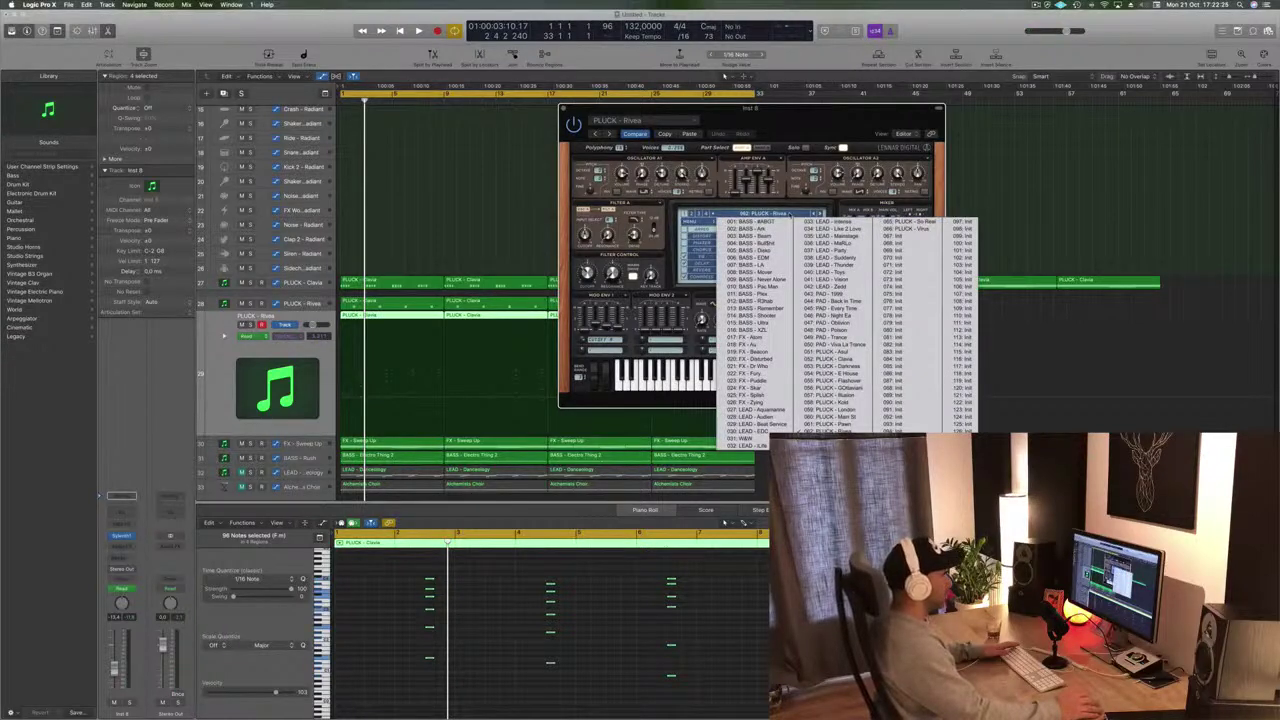
pyautogui.click(756, 222)
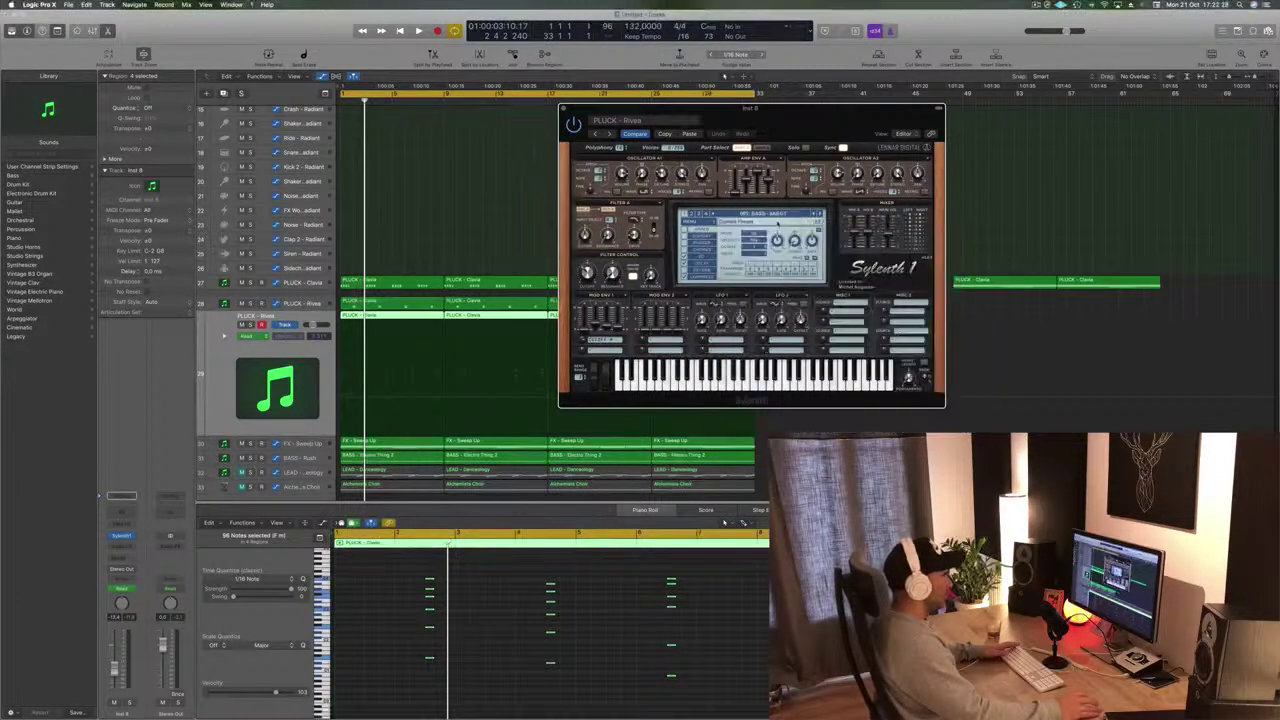
pyautogui.press('space')
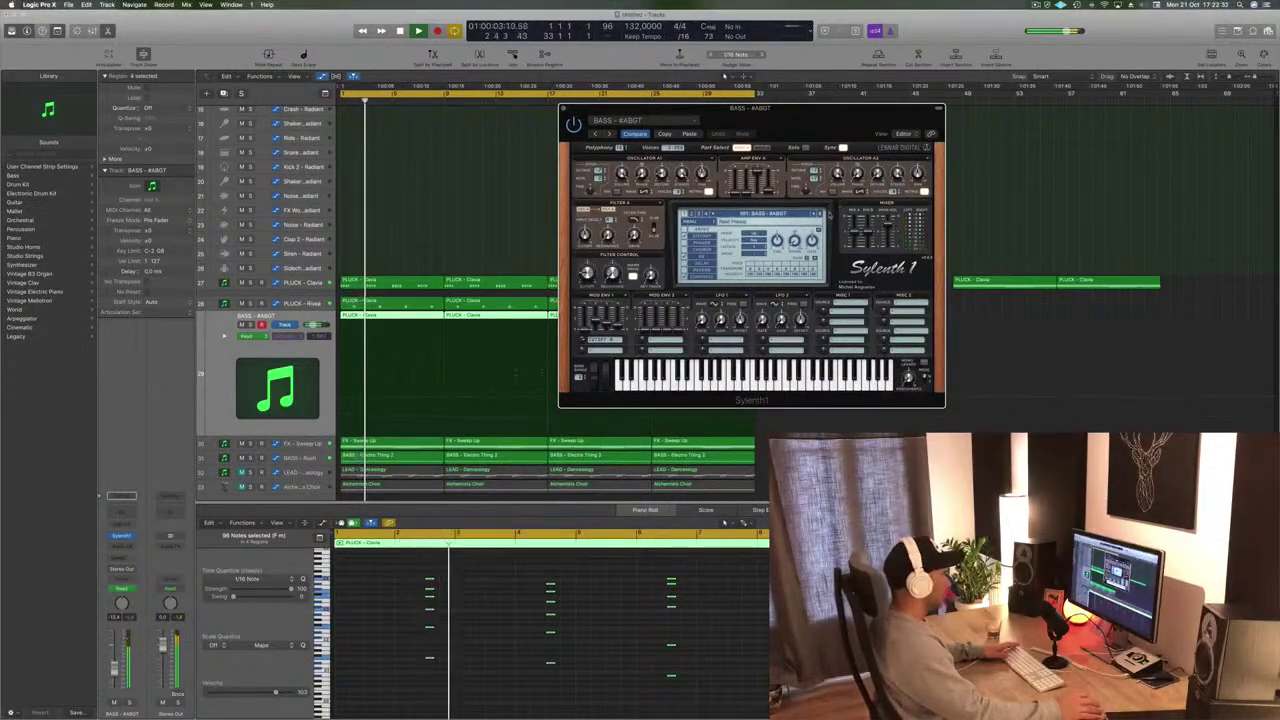
pyautogui.click(819, 214)
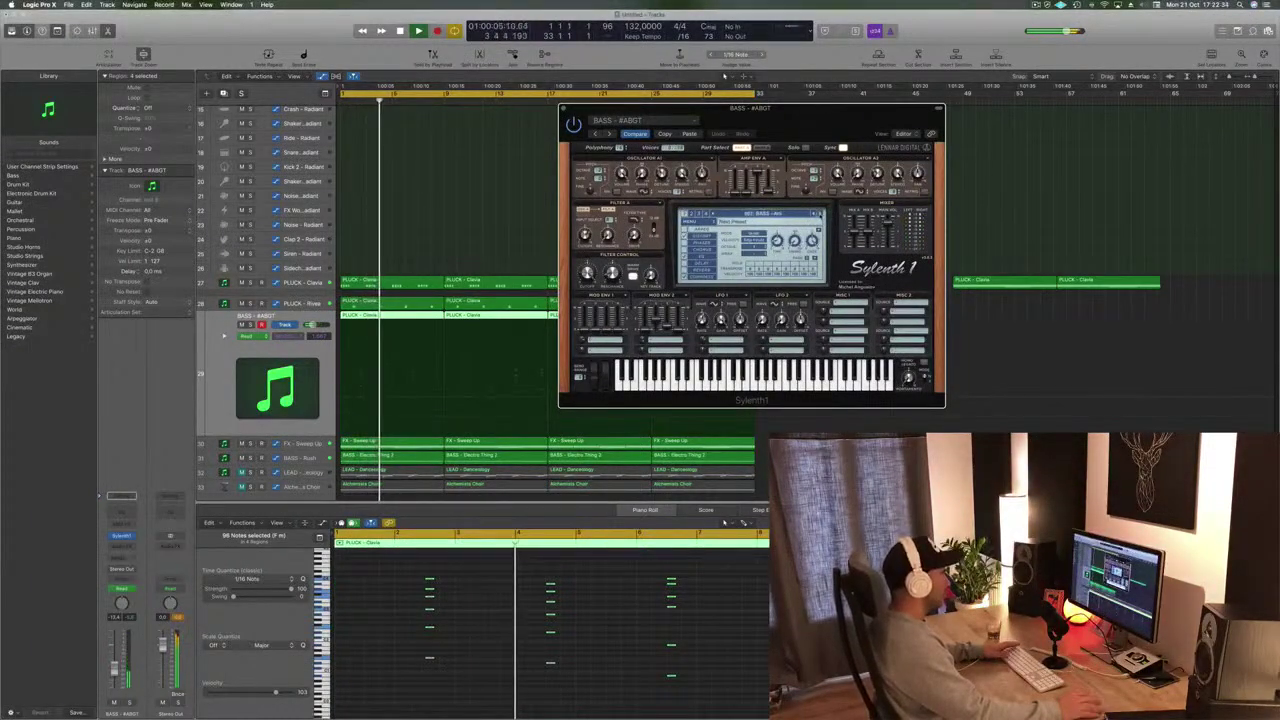
# Audition the Sylenth1 bass presets that follow BASS - #ABGT while the song plays
pyautogui.click(819, 214)
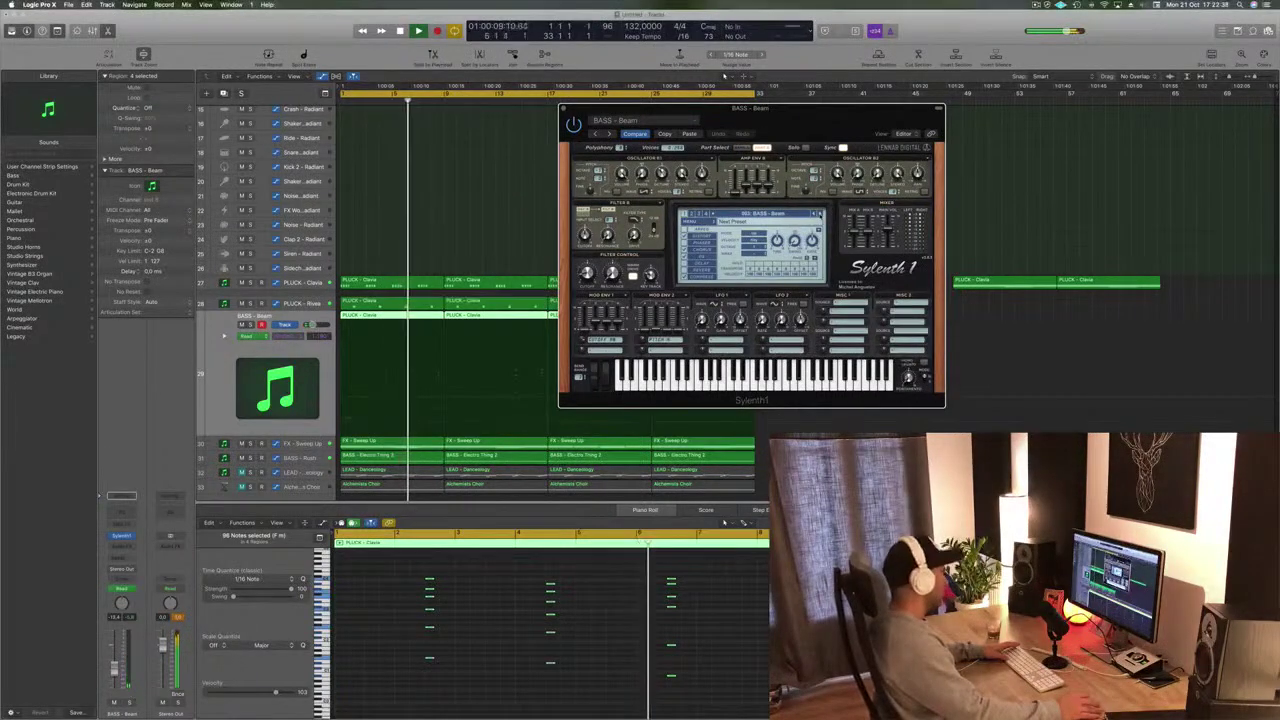
pyautogui.click(819, 214)
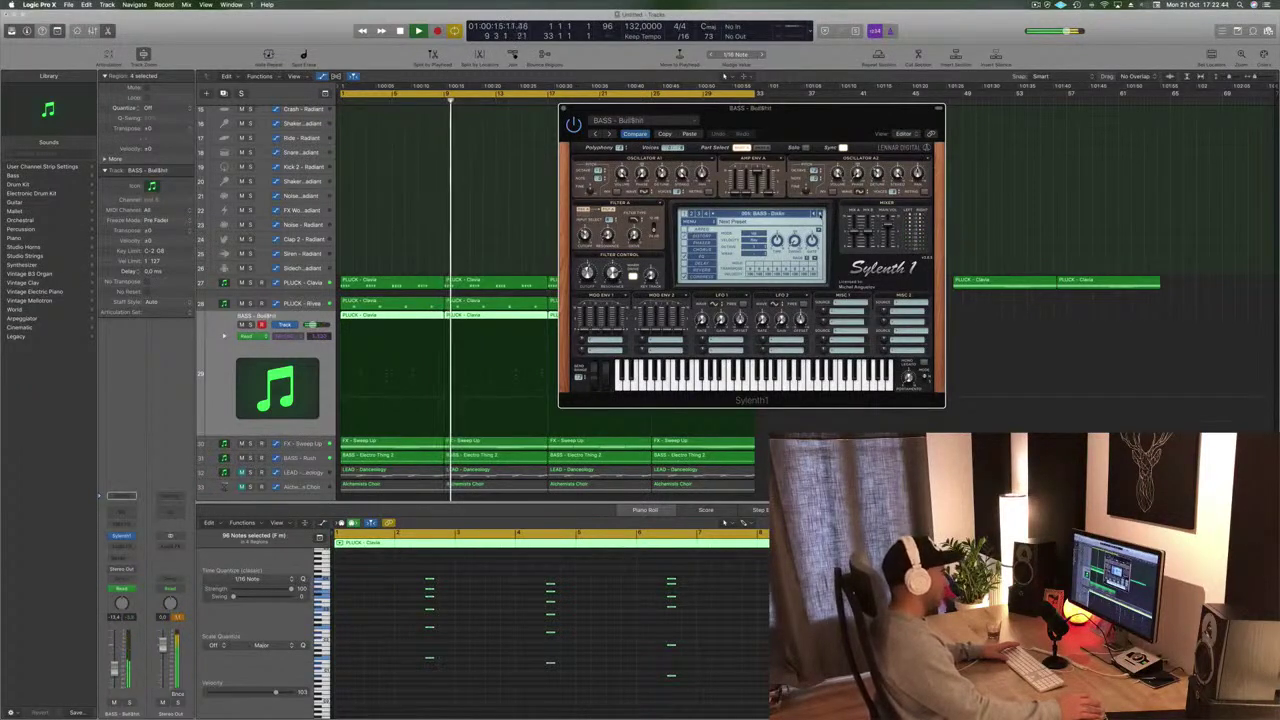
pyautogui.click(819, 214)
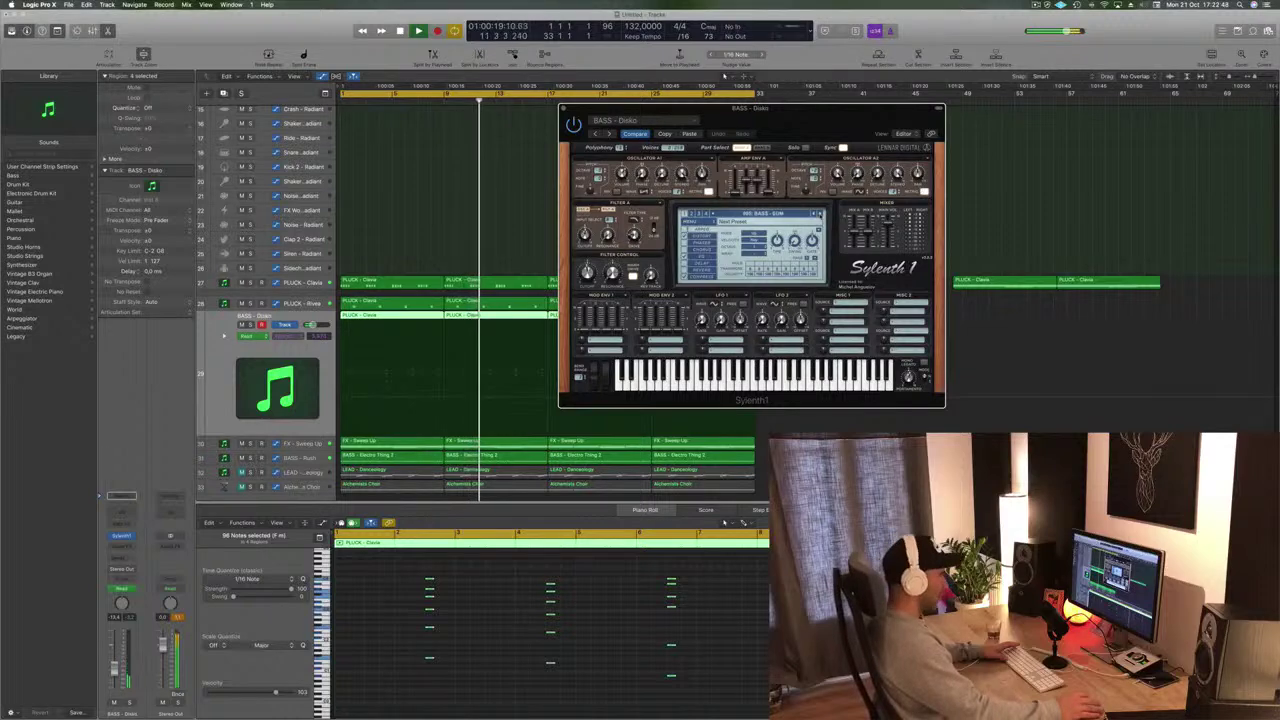
pyautogui.click(819, 214)
# Load the PAD - 1999 preset in Sylenth1 and move the plug-in window away from the arrangement
pyautogui.click(776, 213)
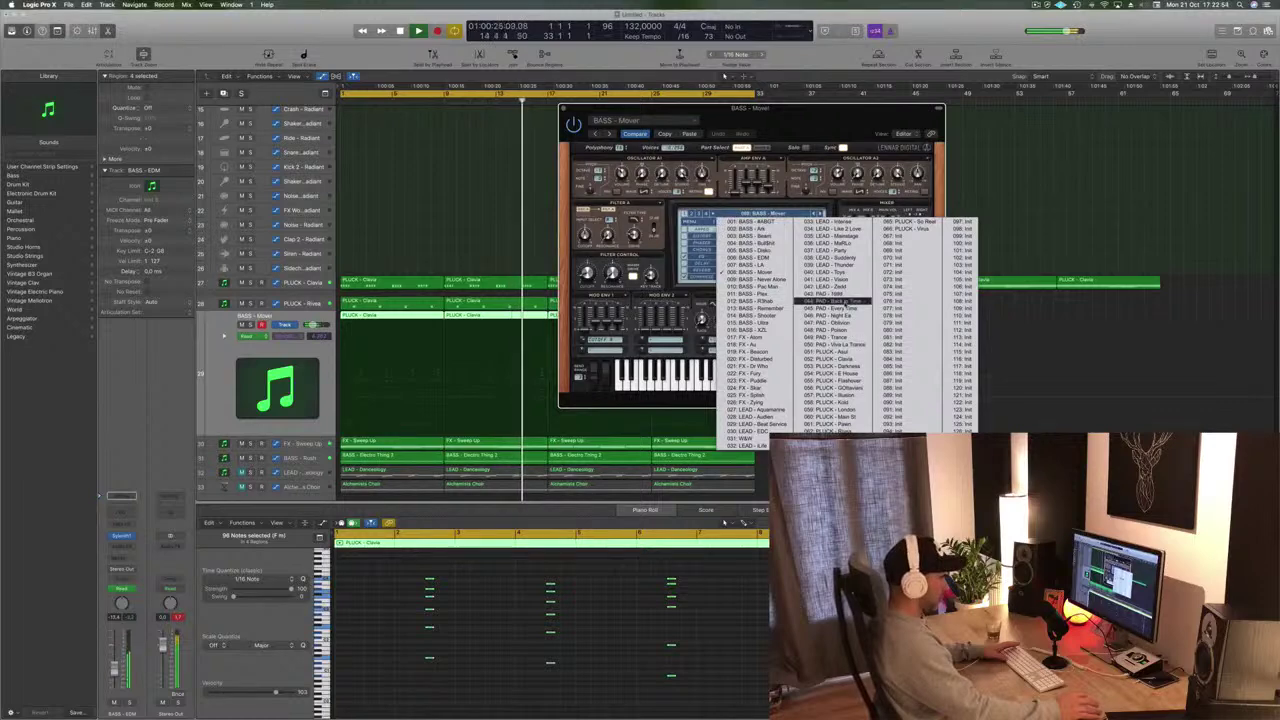
pyautogui.click(832, 293)
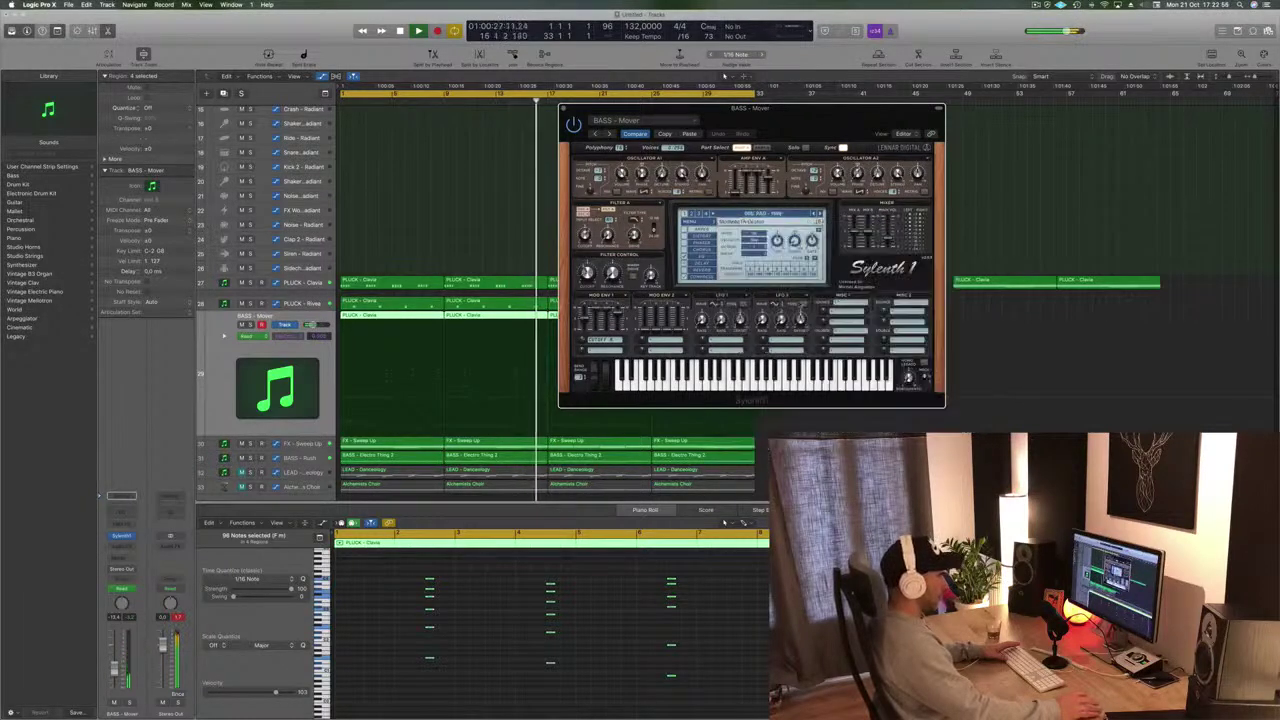
pyautogui.moveTo(760, 108); pyautogui.dragTo(874, 95)
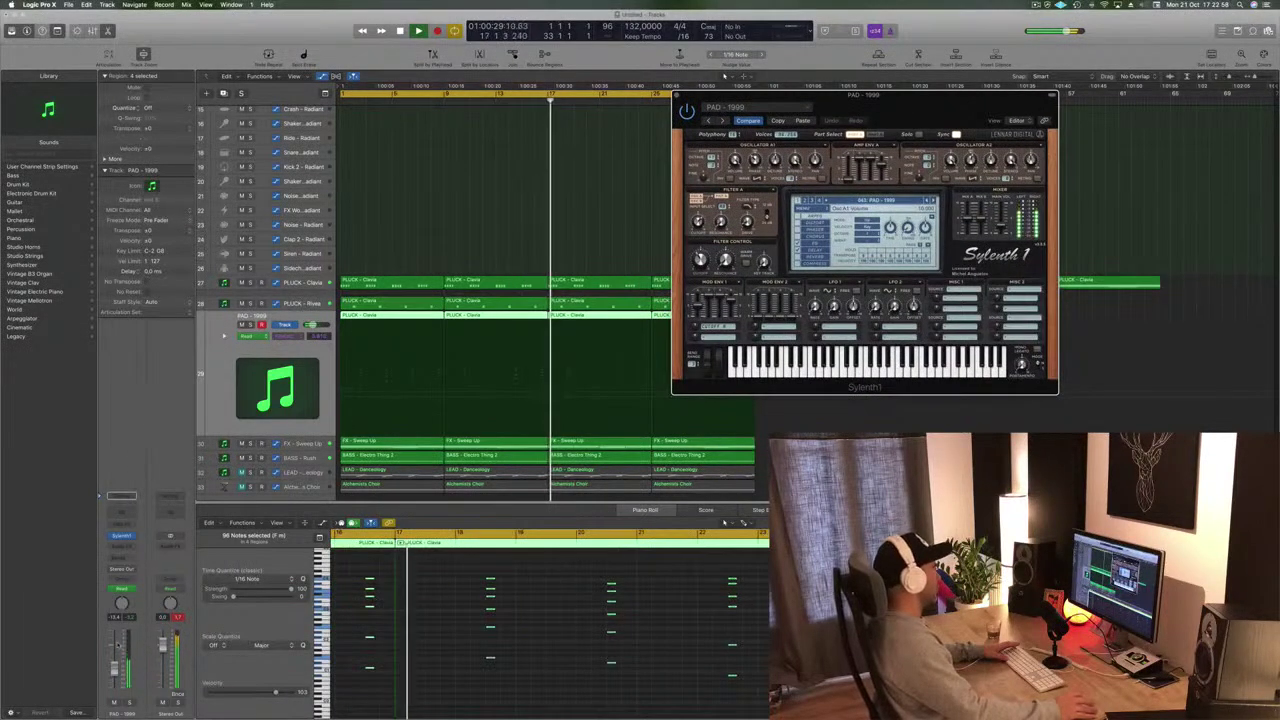
# Audition the following pad presets up to PAD - Every Time with playback restarted, and raise the track's volume to -4.8 dB
pyautogui.click(933, 200)
pyautogui.press('space')
pyautogui.press('Return')
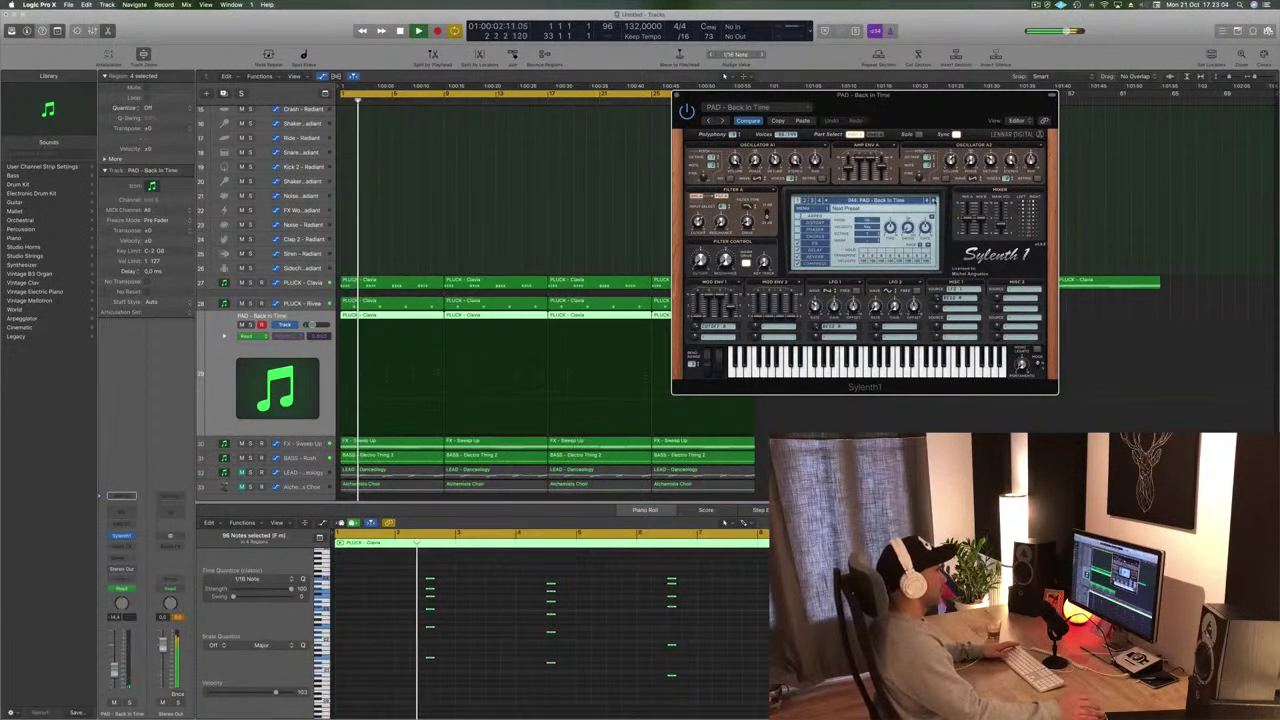
pyautogui.click(933, 200)
pyautogui.moveTo(115, 668); pyautogui.dragTo(117, 662)
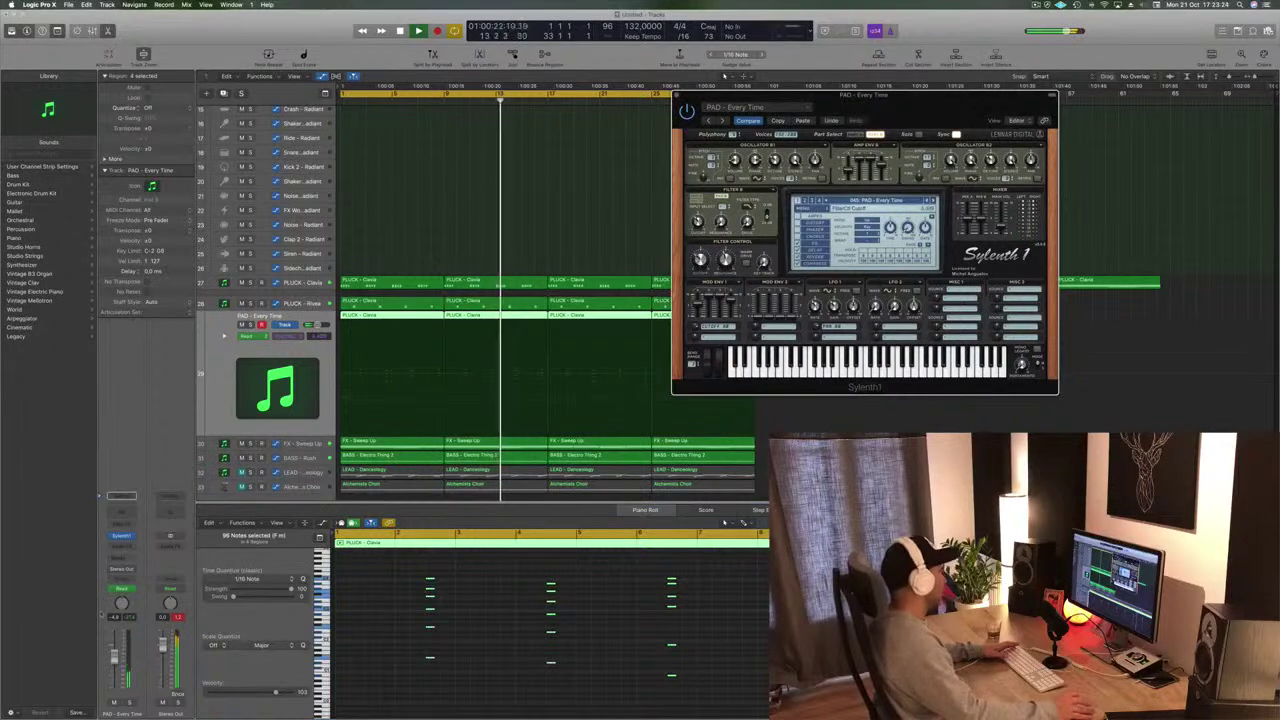
# Lengthen all chord notes in the pad track's four regions to about half a bar
pyautogui.click(354, 662)
pyautogui.press('super+a')
pyautogui.moveTo(430, 578); pyautogui.dragTo(456, 579)
pyautogui.press('space')
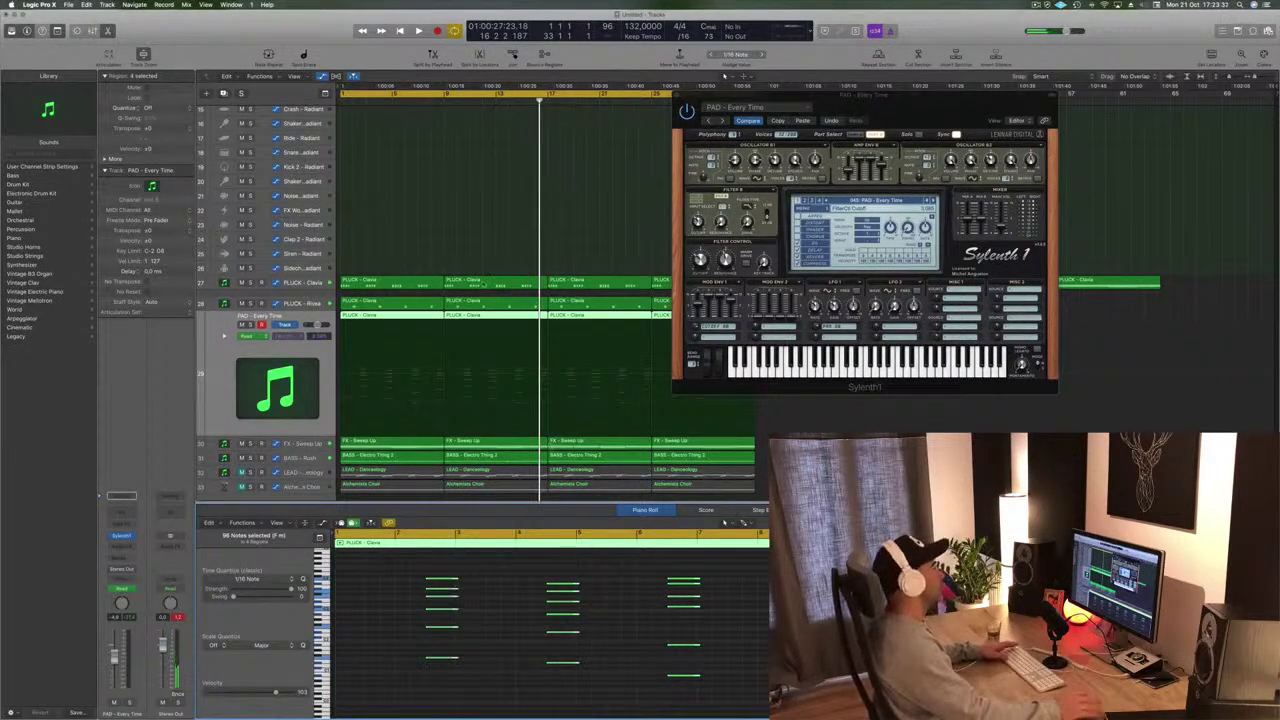
# Play the song from the start to hear the longer chords, and reselect the pad track with its regions
pyautogui.click(483, 168)
pyautogui.press('space')
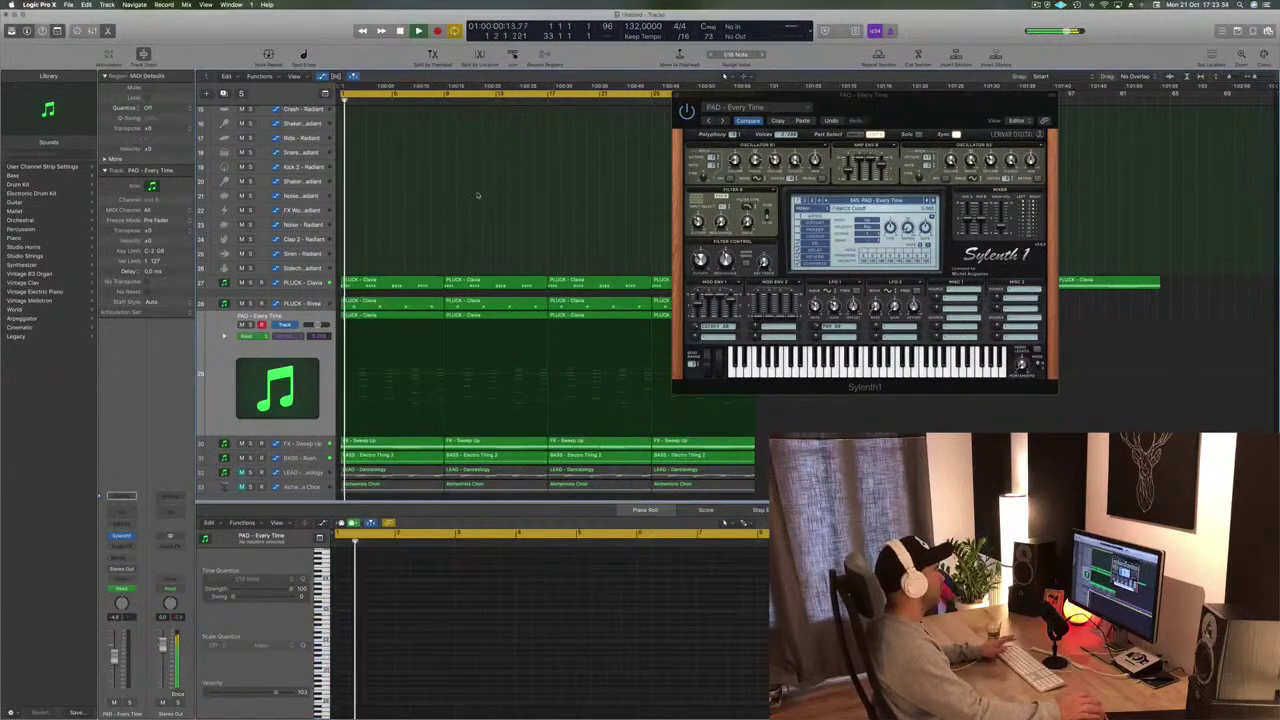
pyautogui.click(239, 351)
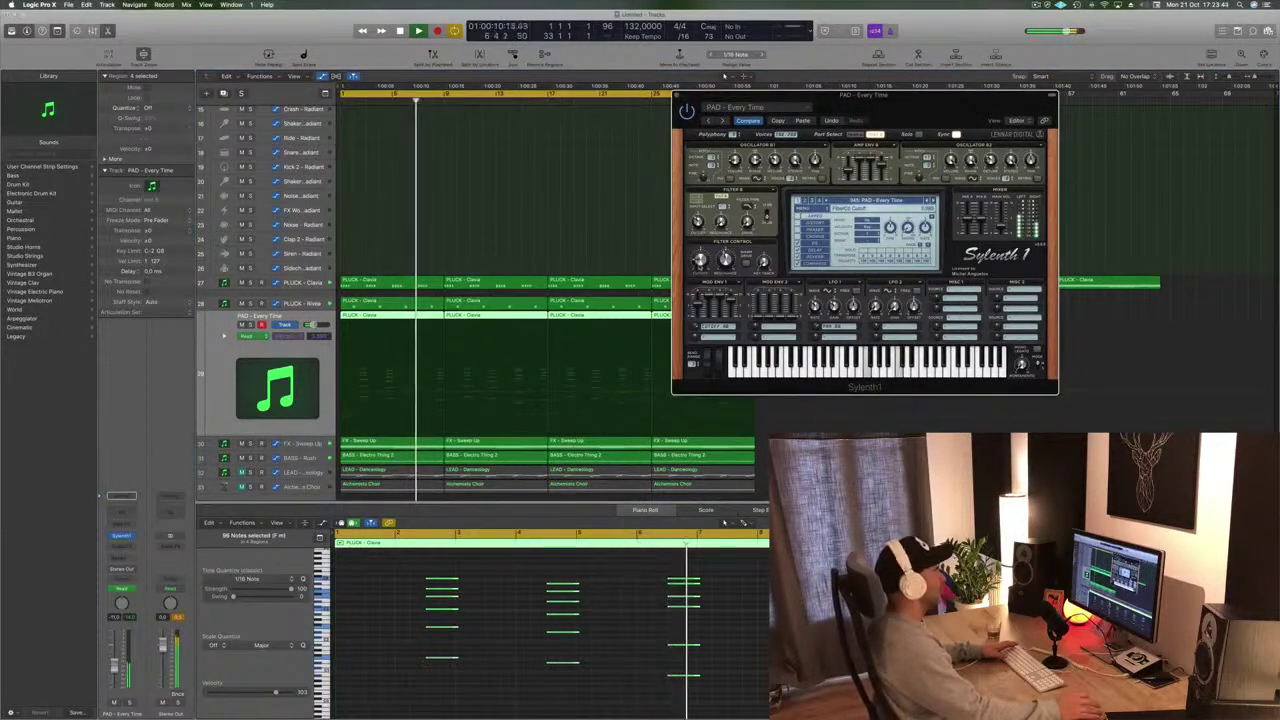
# Audition the pad presets after PAD - Every Time, return to PAD - Back in Time, and close Sylenth1
pyautogui.click(935, 201)
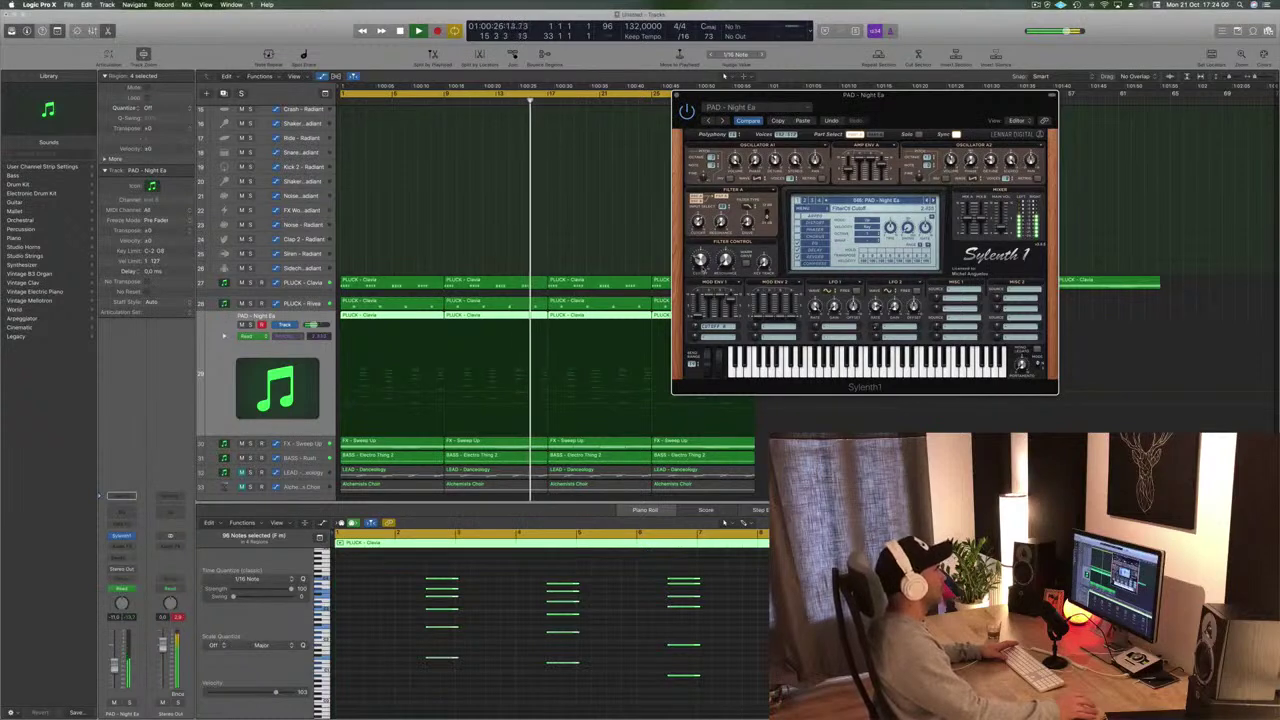
pyautogui.click(933, 202)
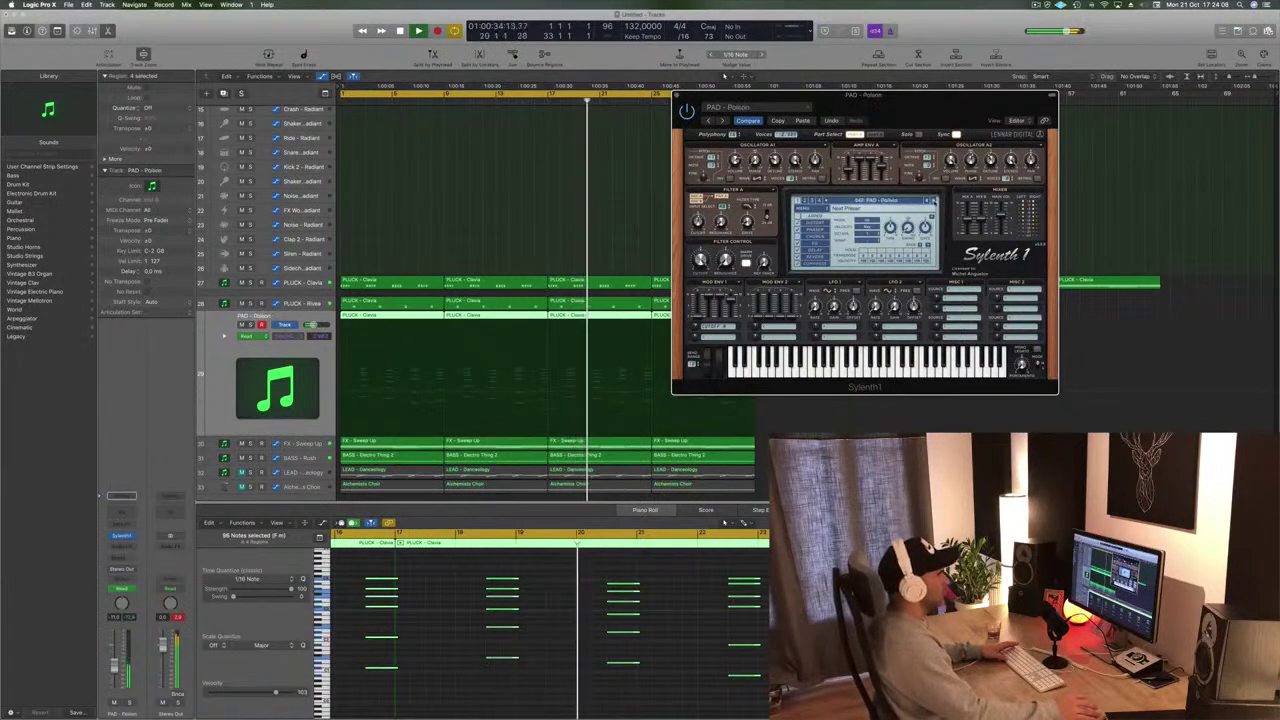
pyautogui.click(933, 202)
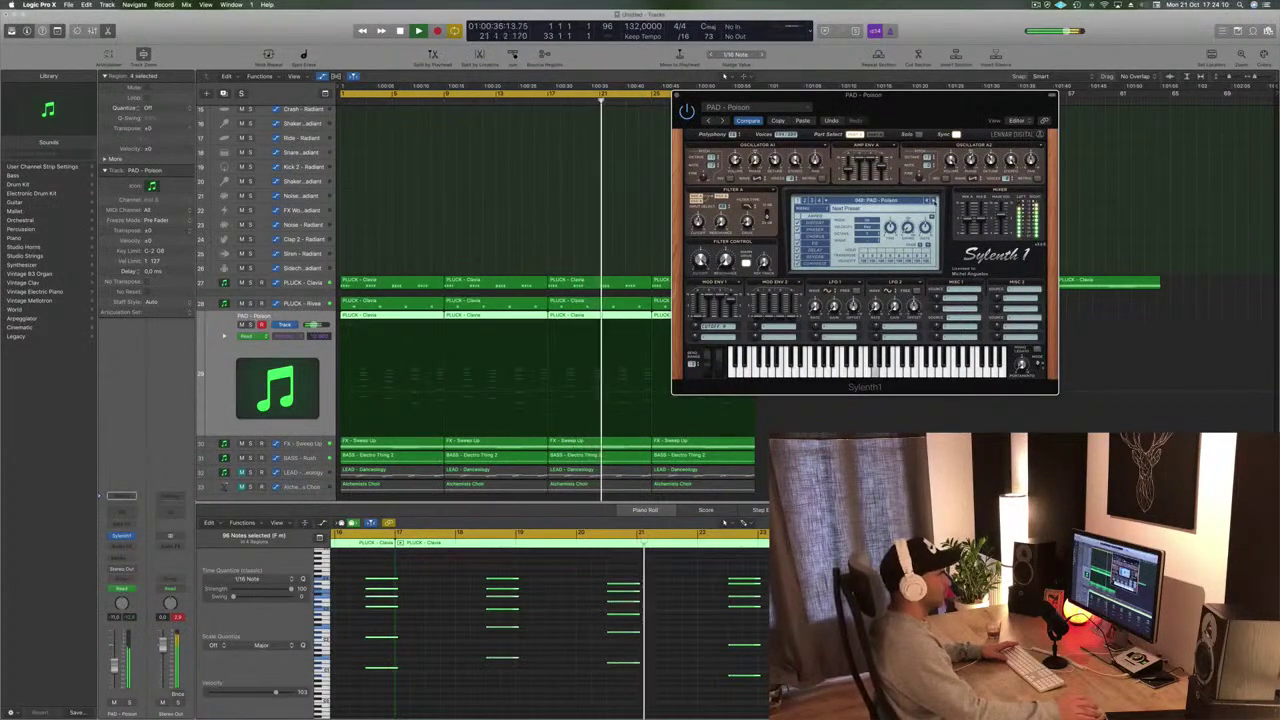
pyautogui.click(933, 202)
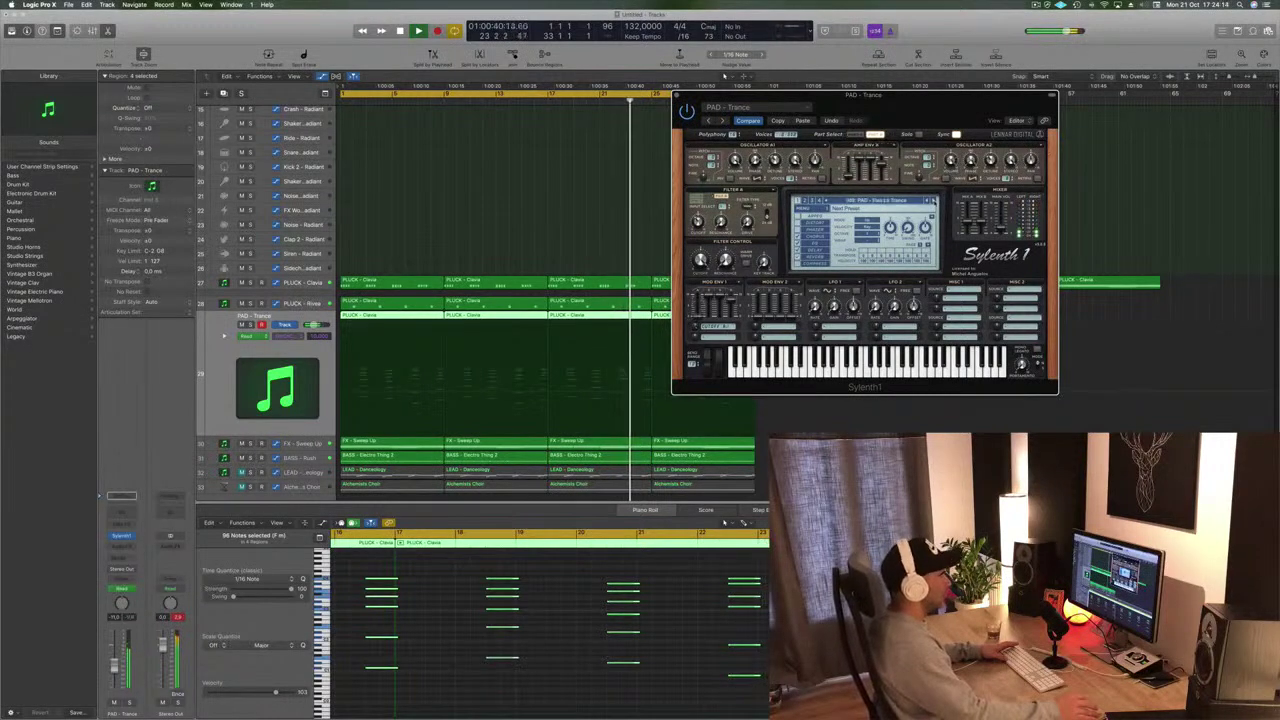
pyautogui.click(933, 202)
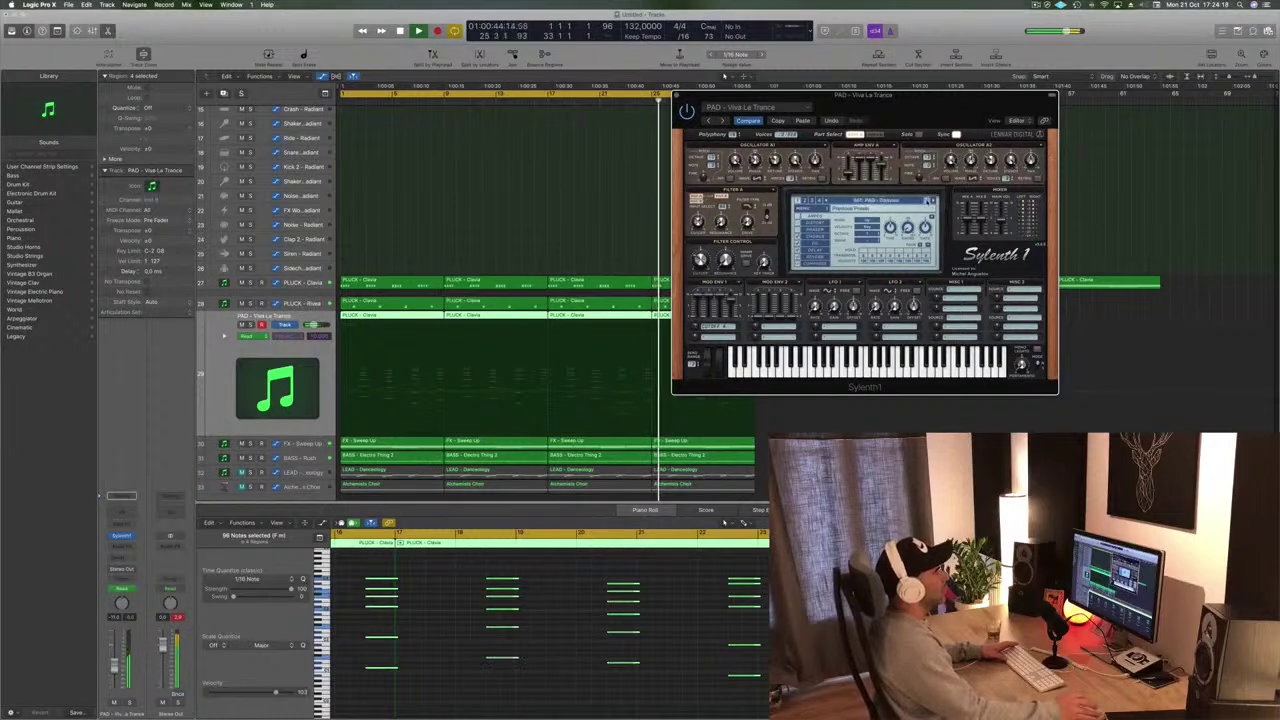
pyautogui.click(928, 202)
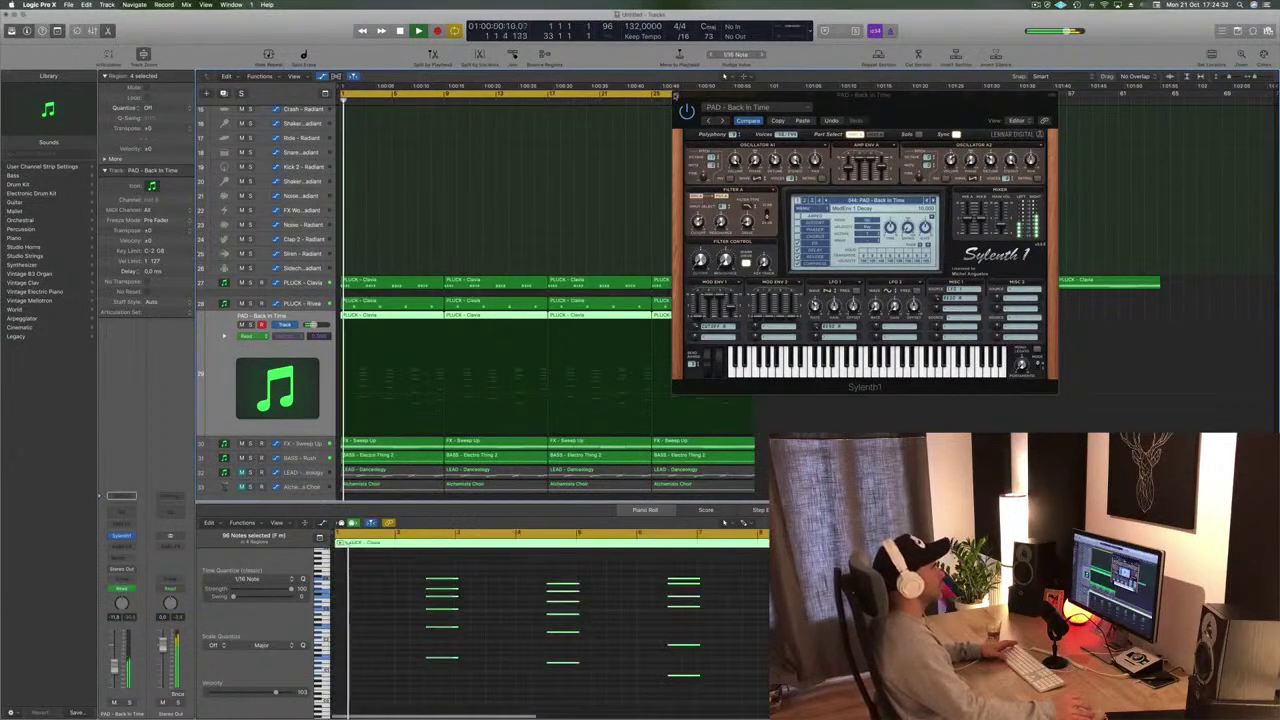
pyautogui.click(677, 95)
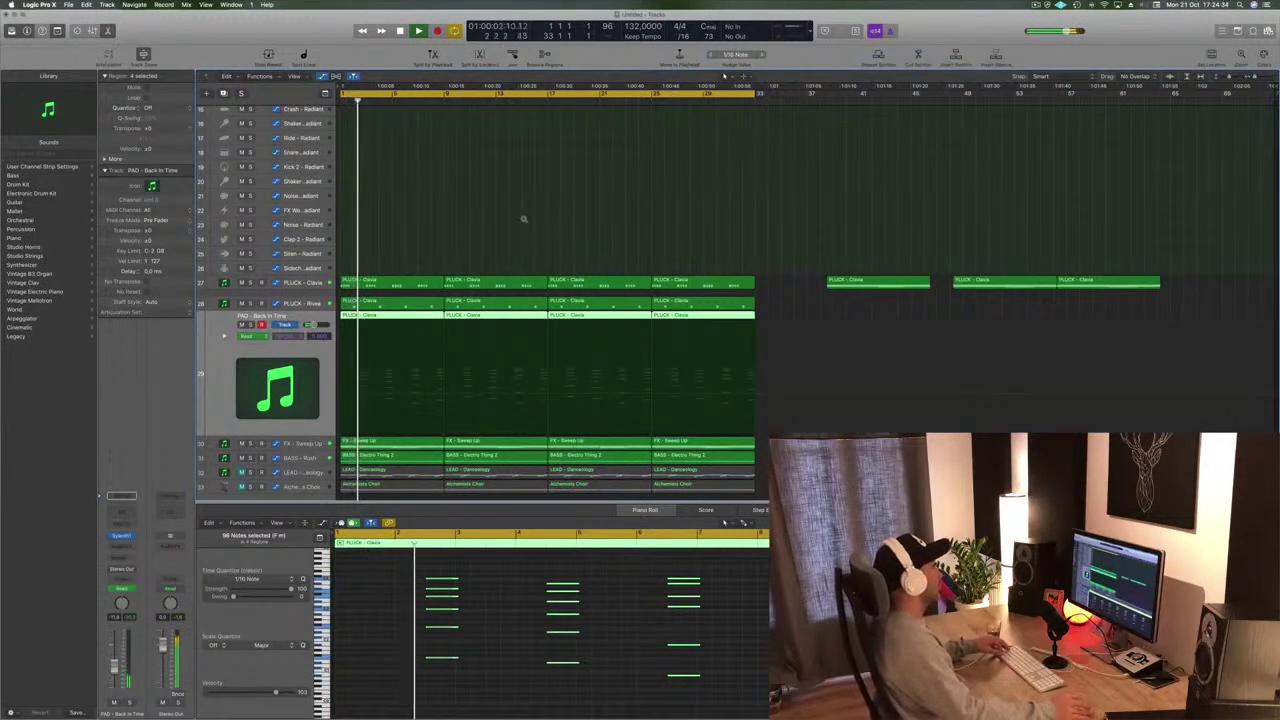
# Select the PLUCK track directly above the pad track to check its sound in the mix
pyautogui.press('super+Up')
pyautogui.press('super+Up')
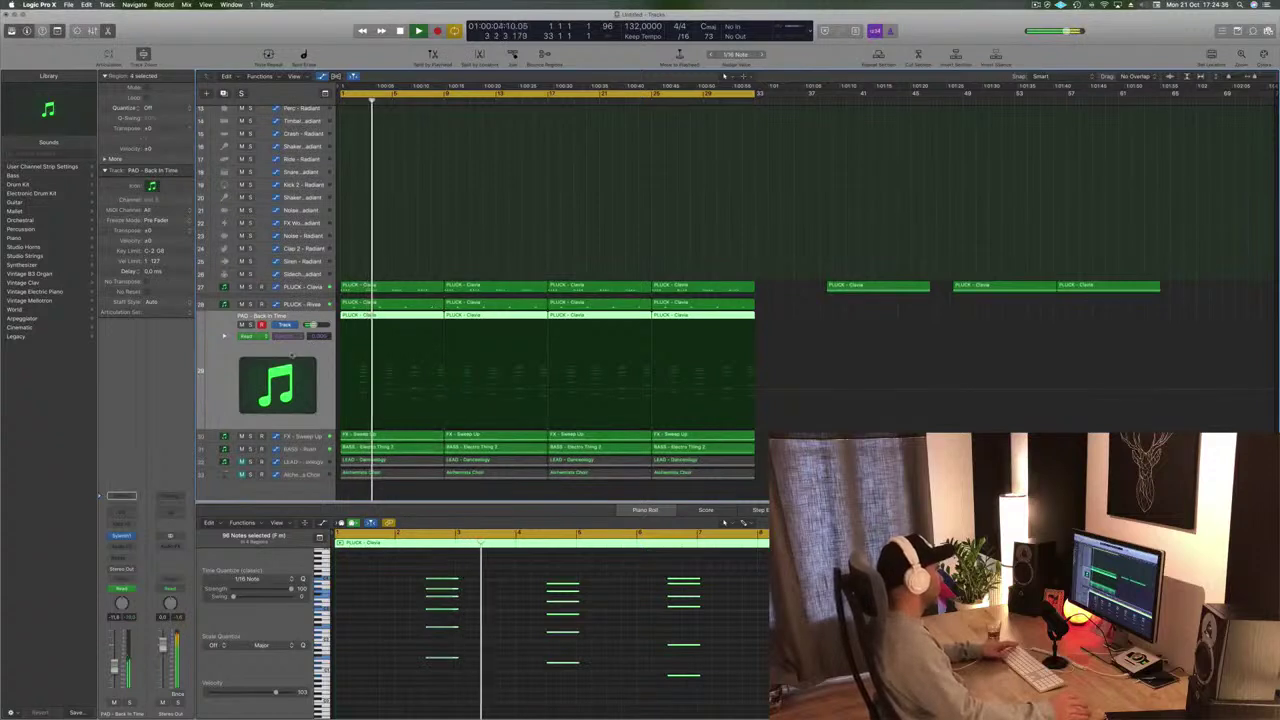
pyautogui.click(292, 304)
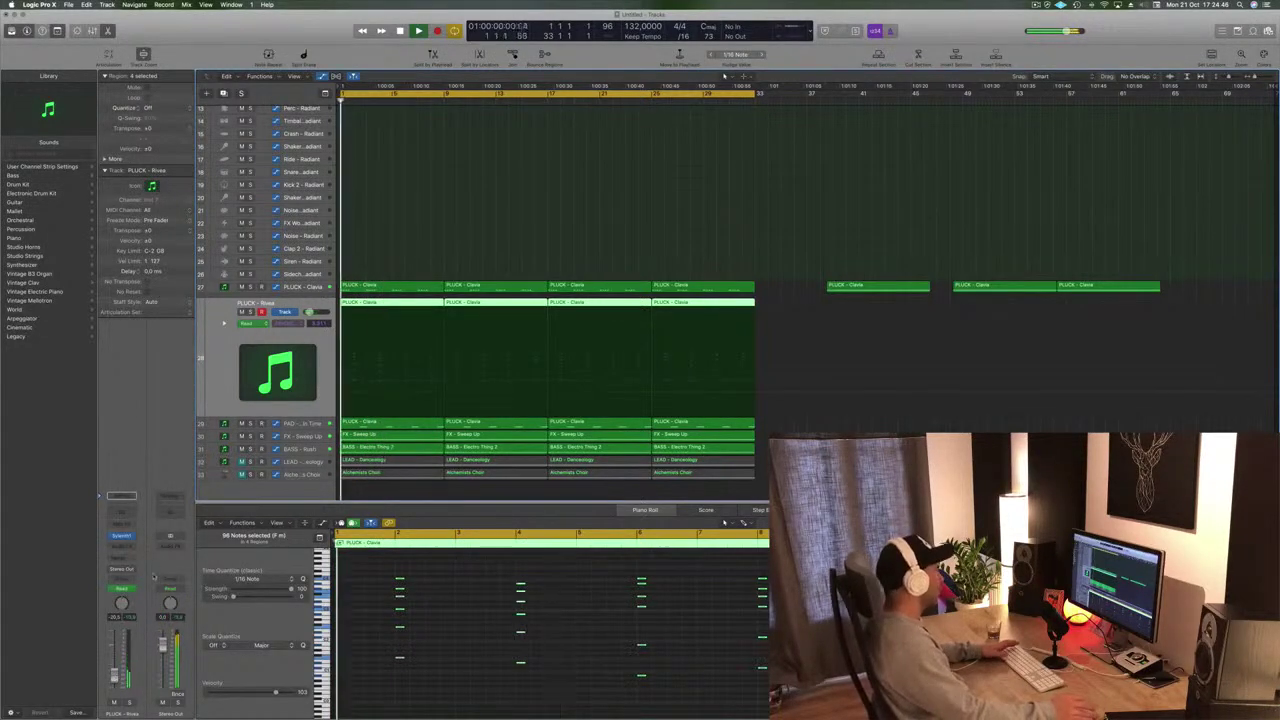
# Unmute the Alchemists Choir track, set its volume to about -10.8 dB, and restart playback
pyautogui.click(297, 475)
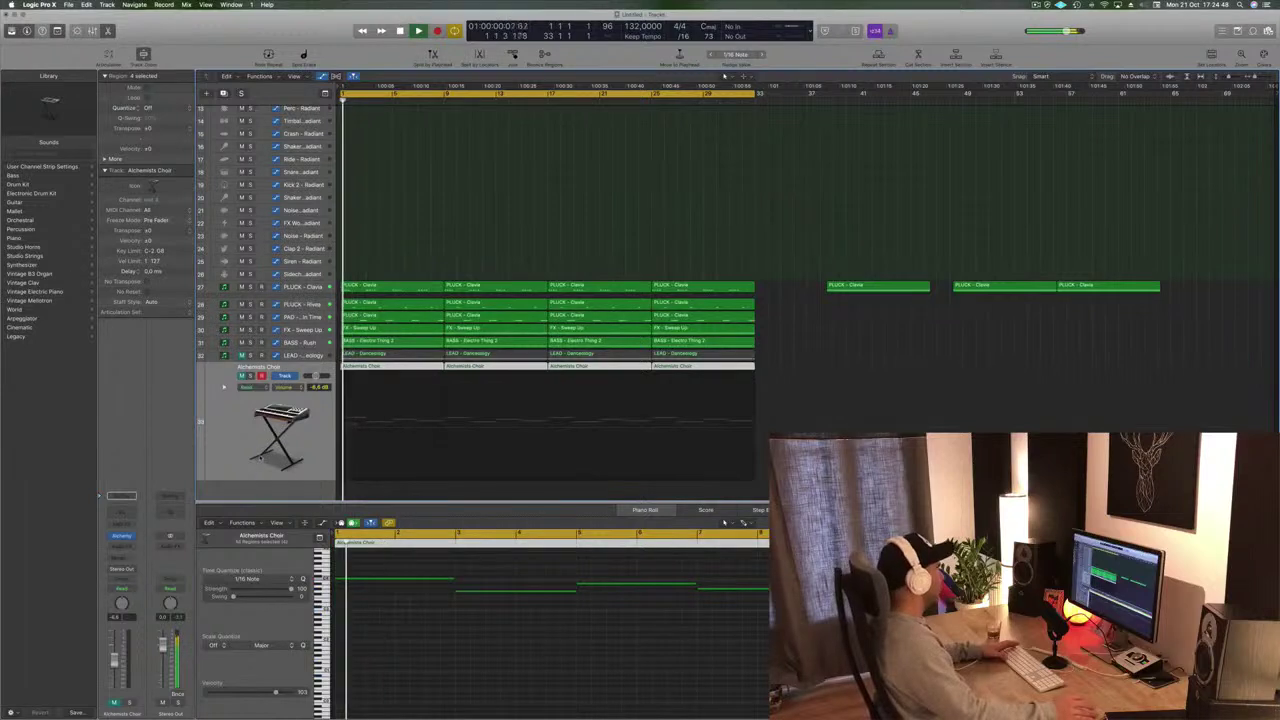
pyautogui.click(241, 376)
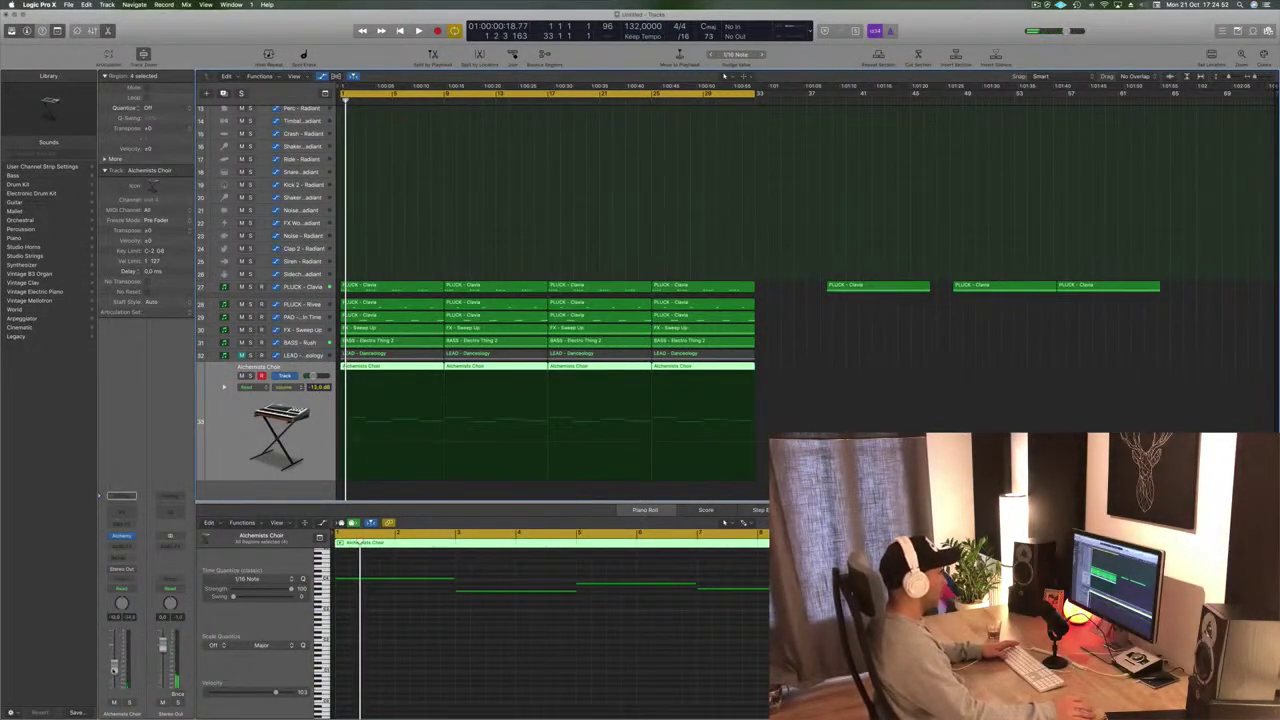
pyautogui.press('space')
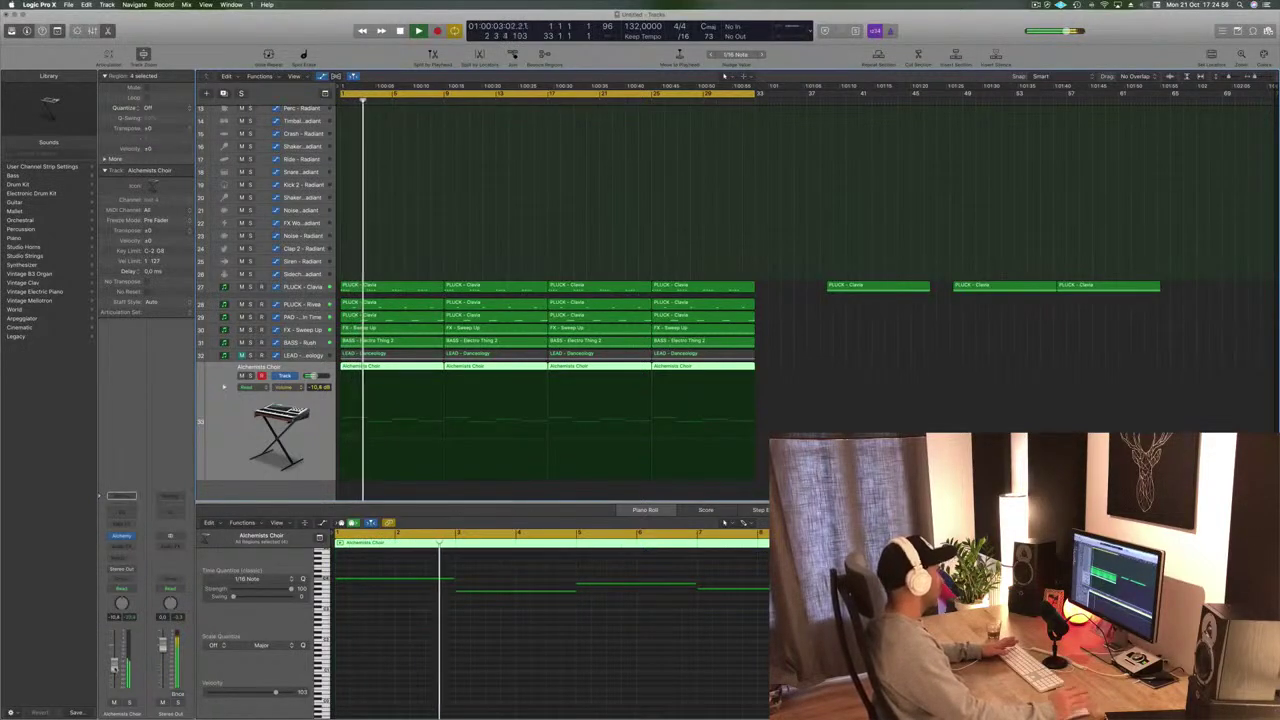
# Add a send on the Alchemists Choir channel to the first bus listed after Radiant
pyautogui.click(122, 548)
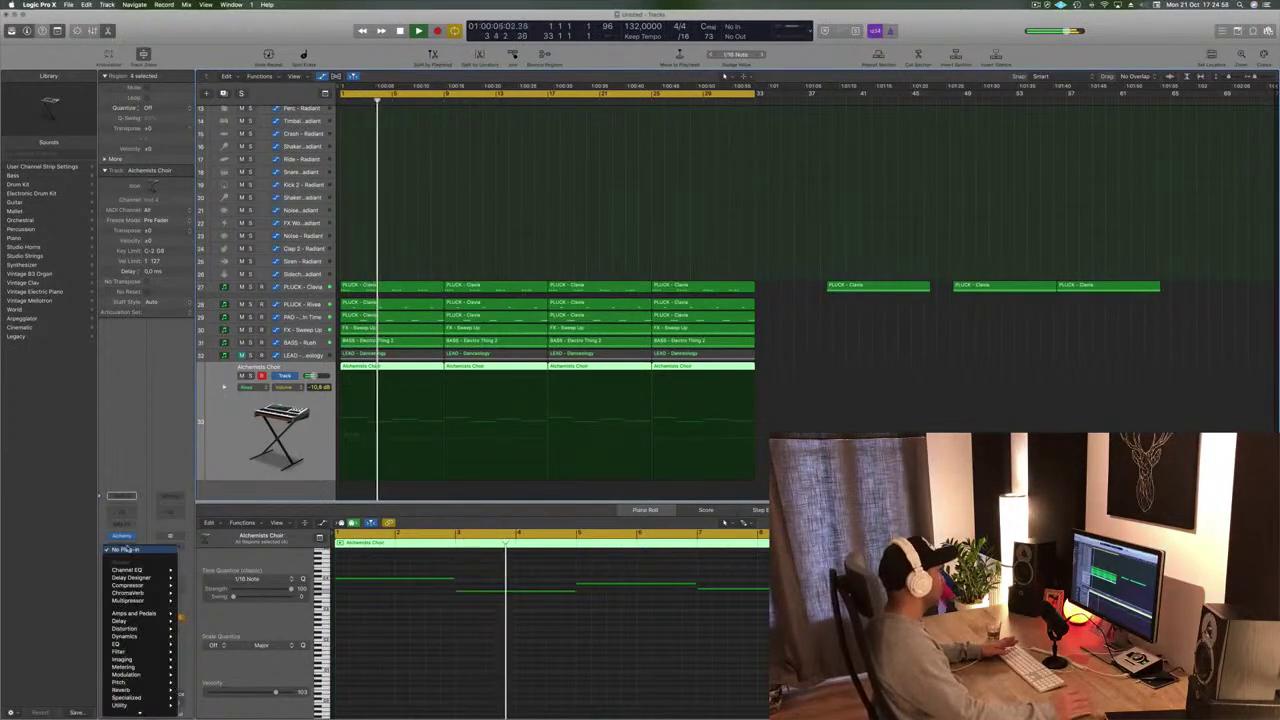
pyautogui.click(125, 549)
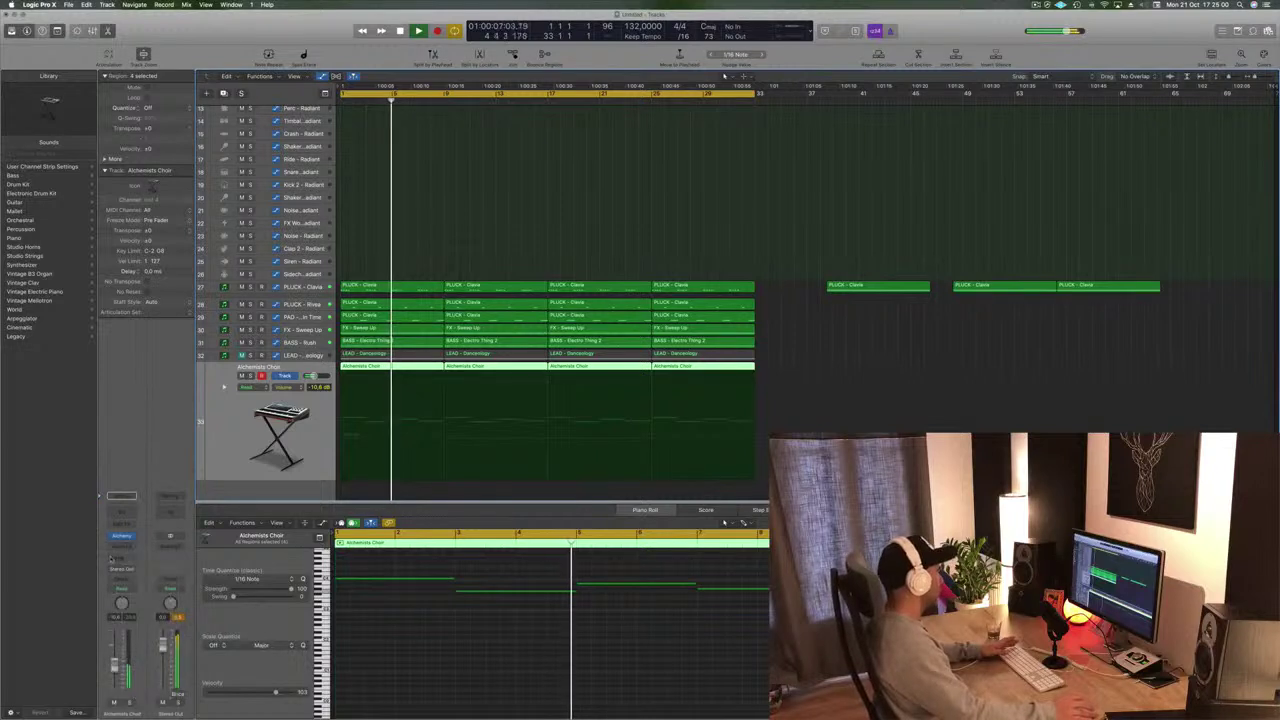
pyautogui.click(119, 560)
pyautogui.moveTo(117, 573)
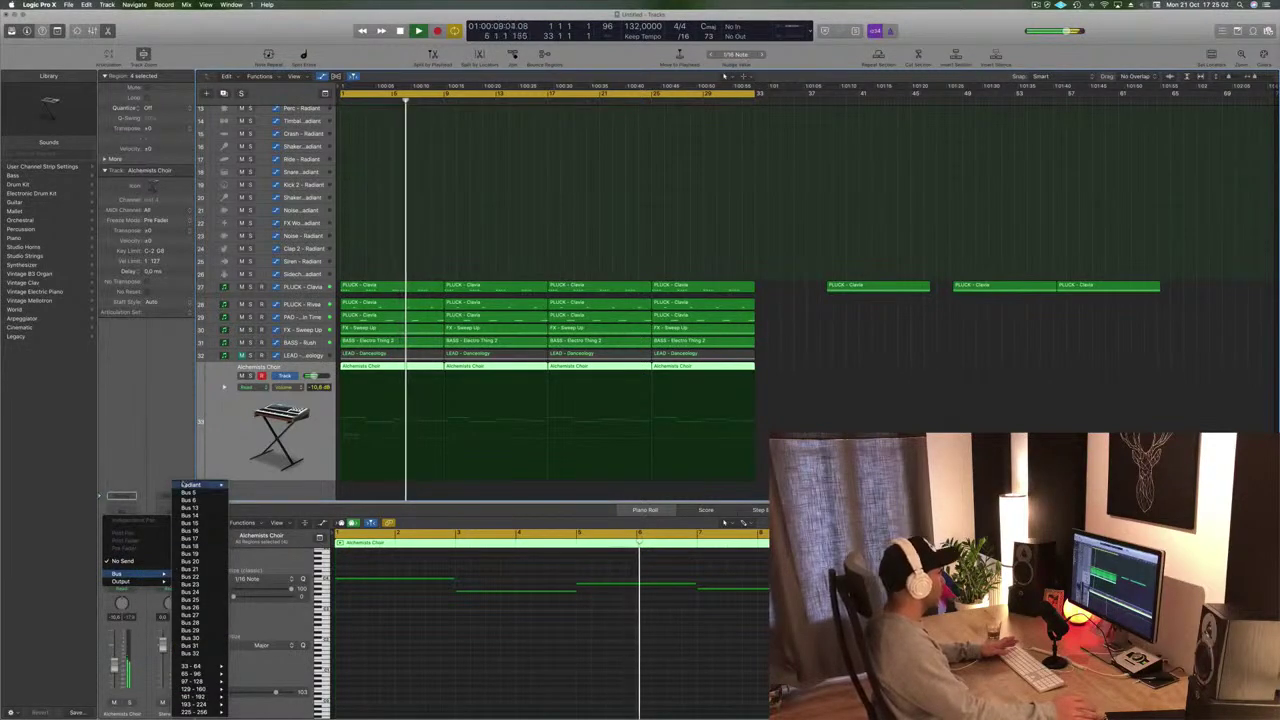
pyautogui.click(189, 493)
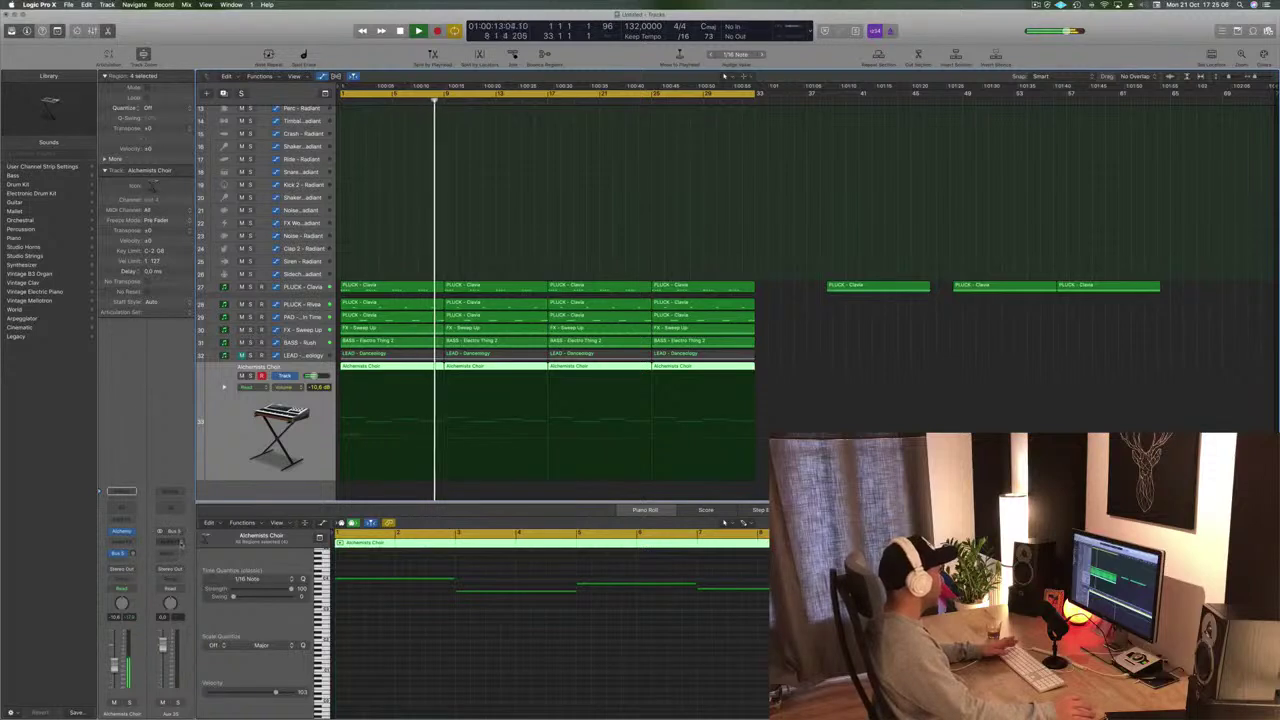
# Insert a stereo SilverVerb reverb on the new aux channel fed by the choir's send
pyautogui.click(176, 542)
pyautogui.moveTo(197, 588)
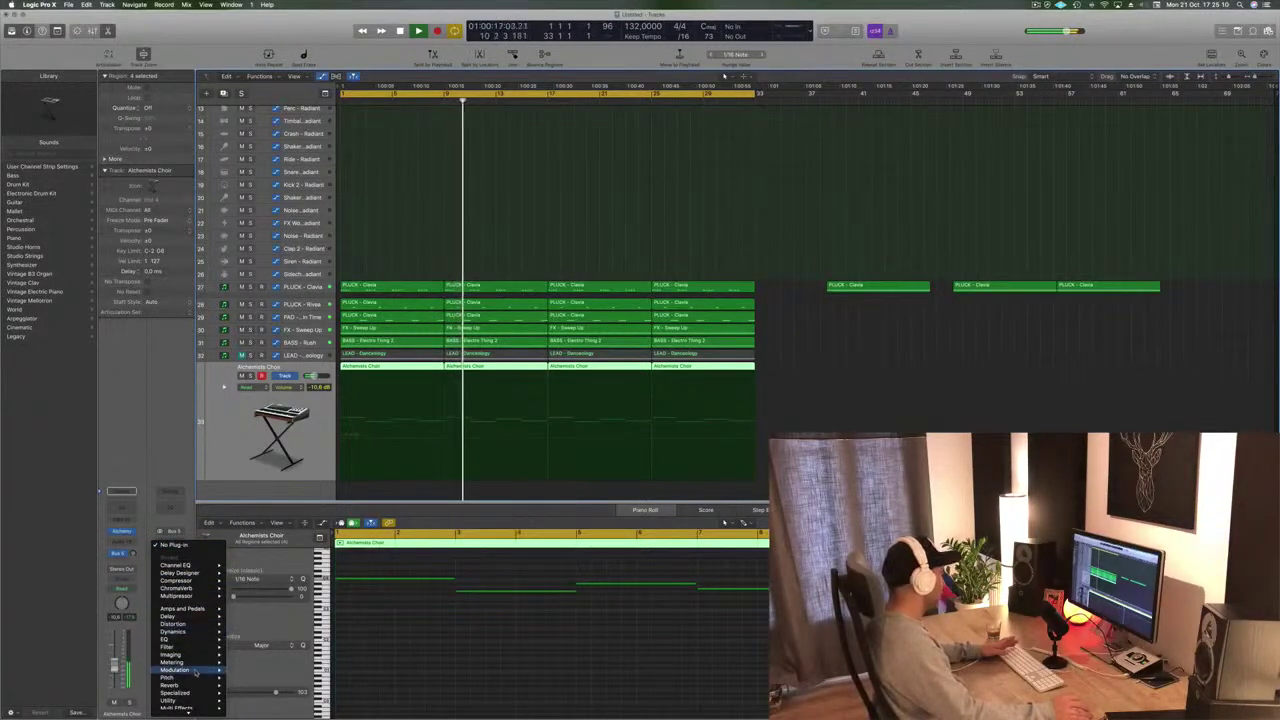
pyautogui.moveTo(197, 685)
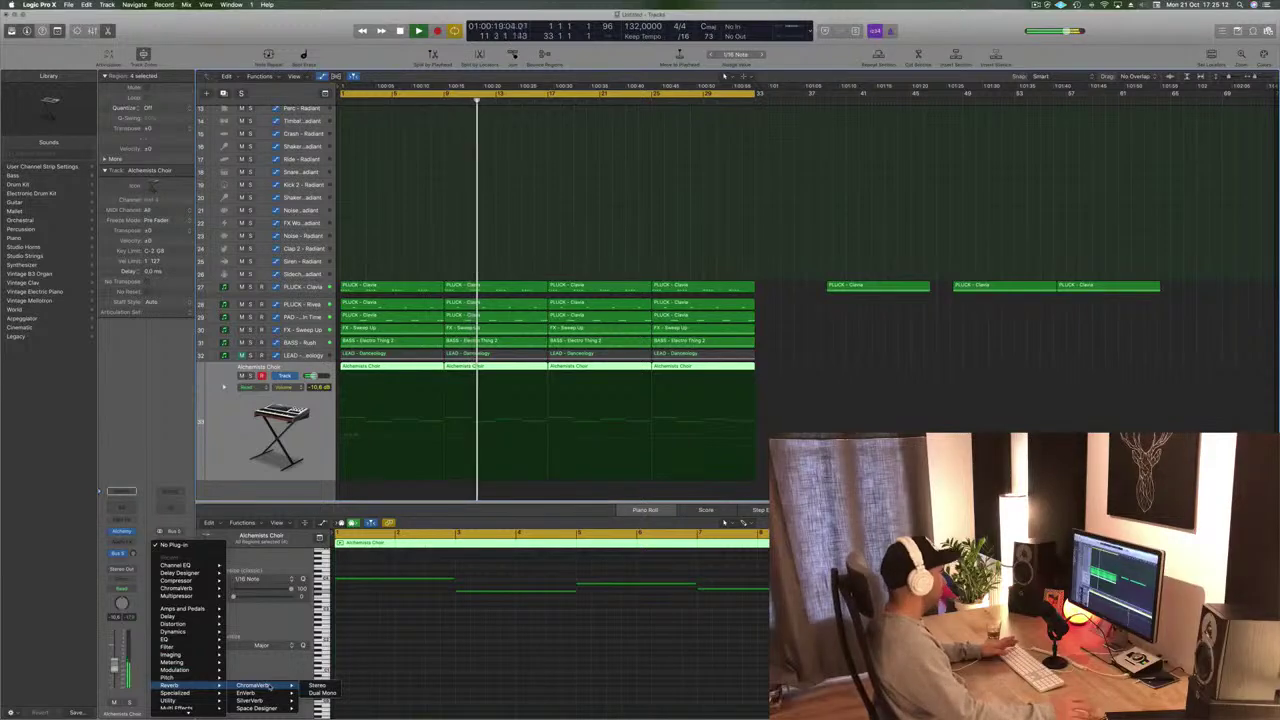
pyautogui.moveTo(270, 700)
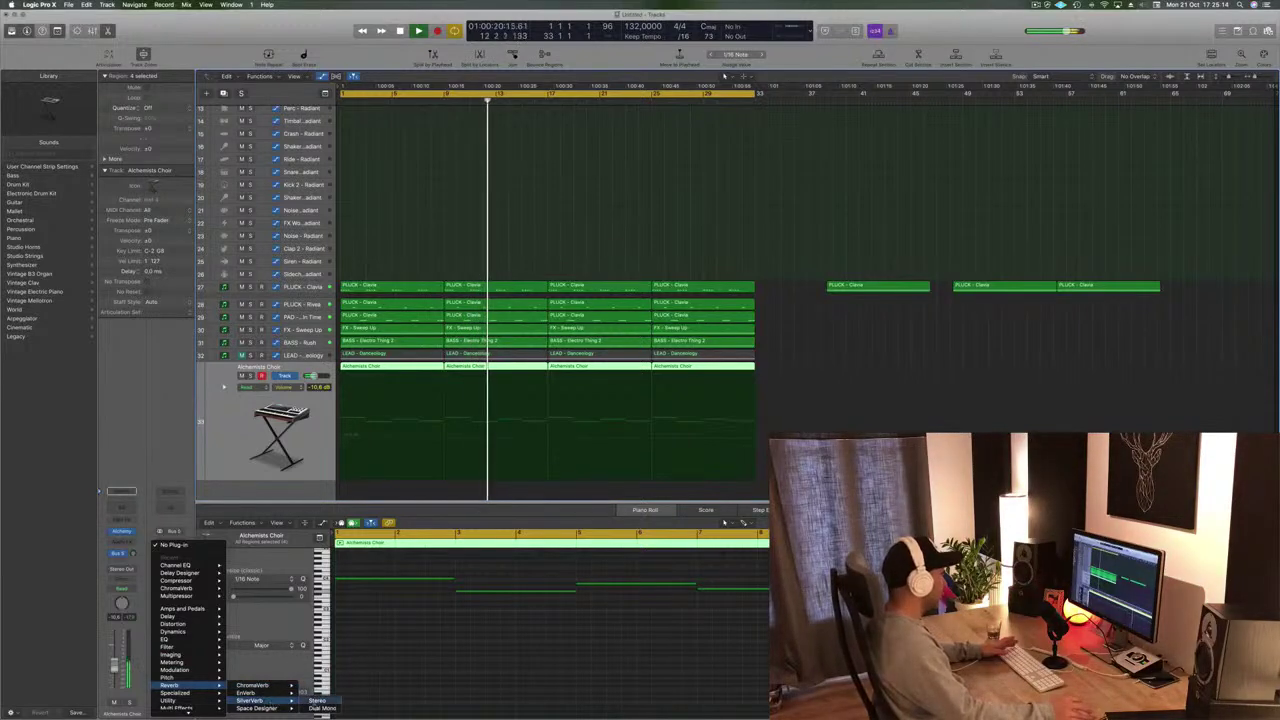
pyautogui.click(317, 700)
# Load SilverVerb's grandiose preset, raise the choir's bus send level, and close the reverb window
pyautogui.moveTo(288, 40); pyautogui.dragTo(779, 98)
pyautogui.click(394, 108)
pyautogui.click(354, 268)
pyautogui.moveTo(133, 554); pyautogui.dragTo(141, 502)
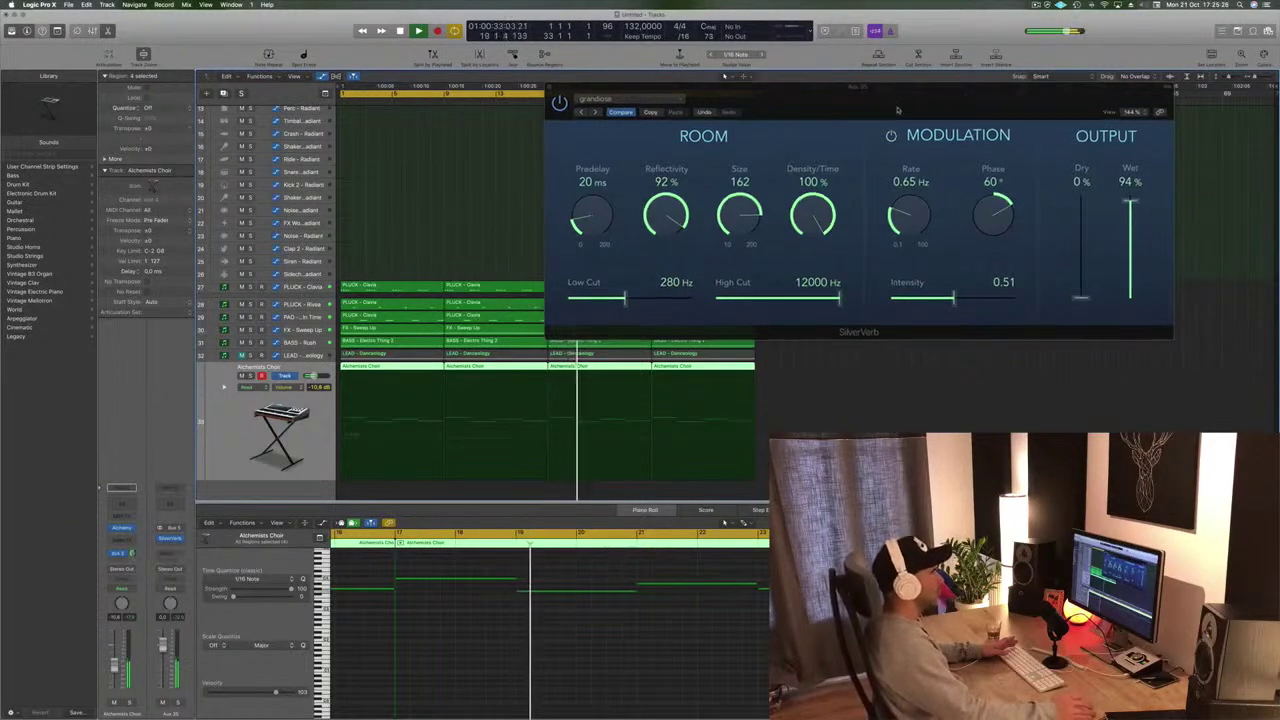
pyautogui.moveTo(681, 81); pyautogui.dragTo(566, 135)
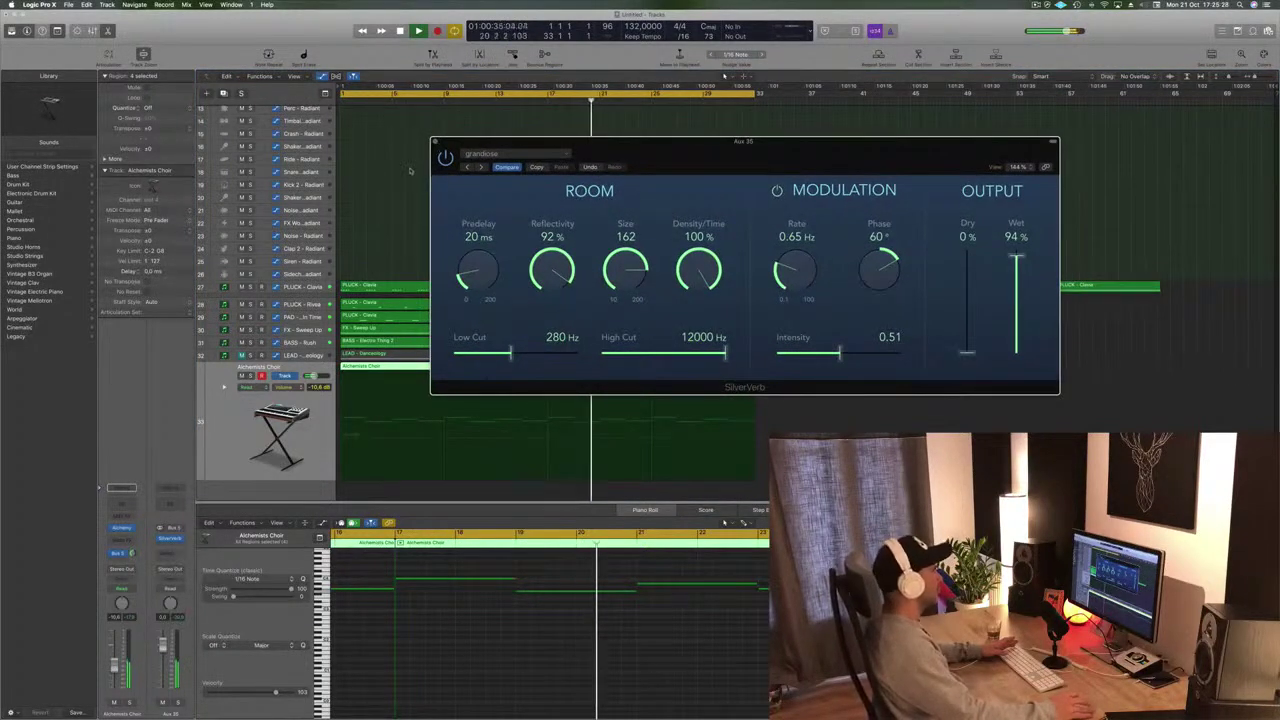
pyautogui.click(435, 142)
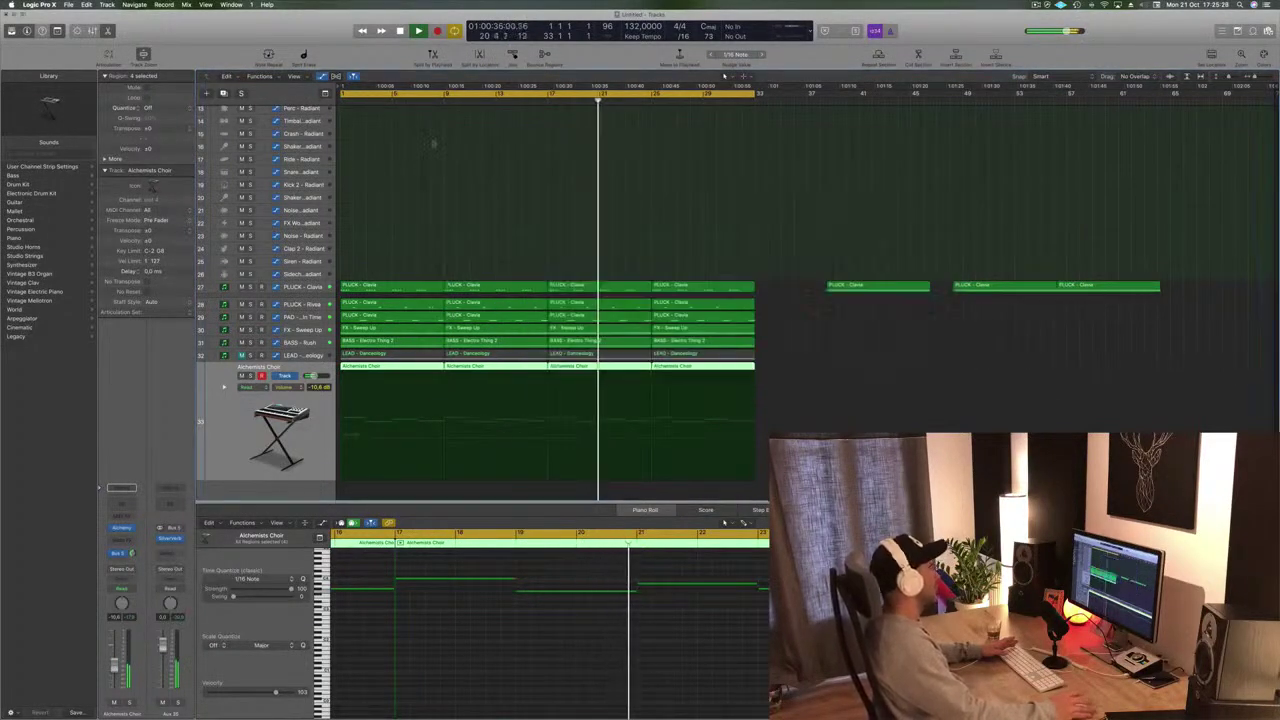
# Unmute the LEAD - Danceology track, lower its volume to about -12 dB, and restart playback from the beginning
pyautogui.click(478, 212)
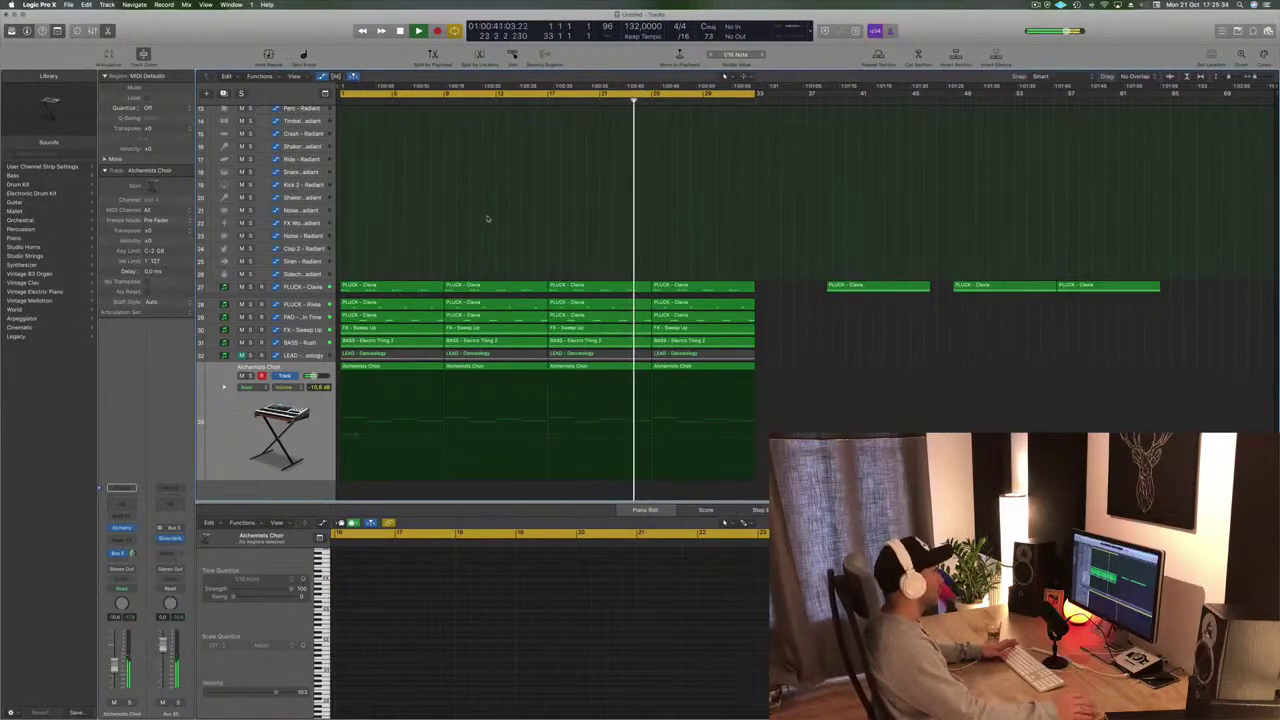
pyautogui.scroll(5, 496, 240)
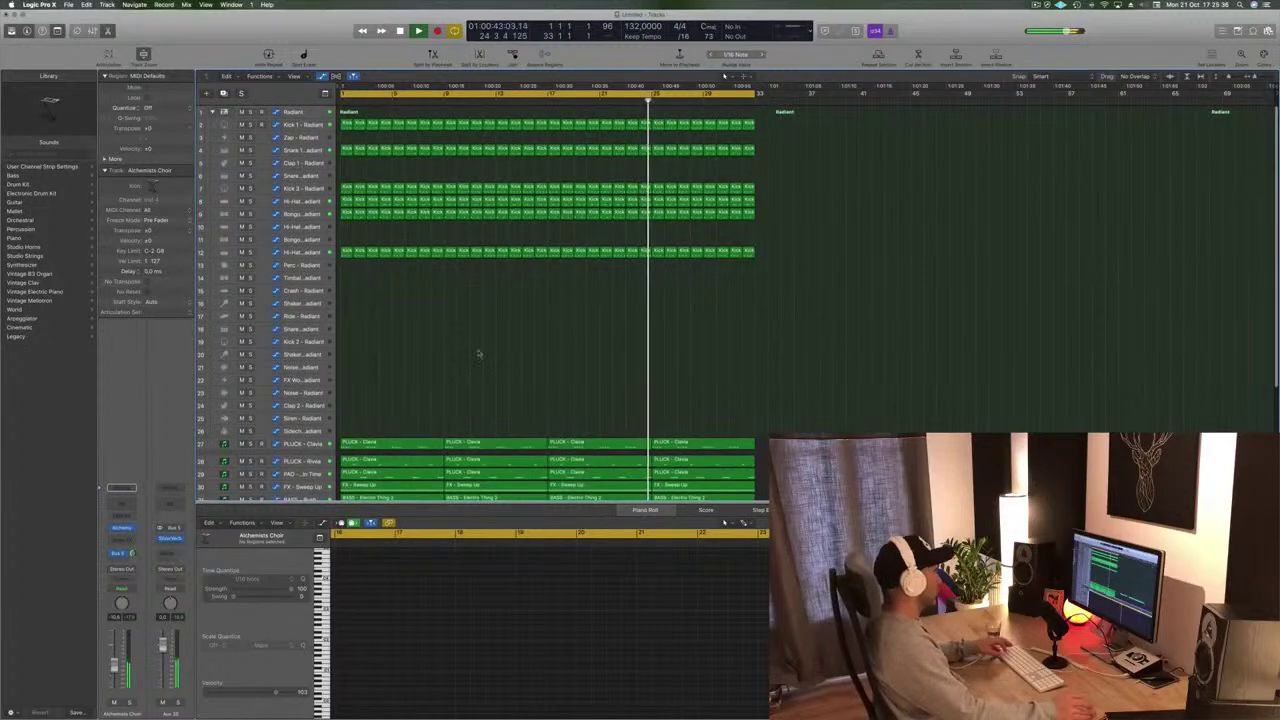
pyautogui.scroll(-4, 480, 348)
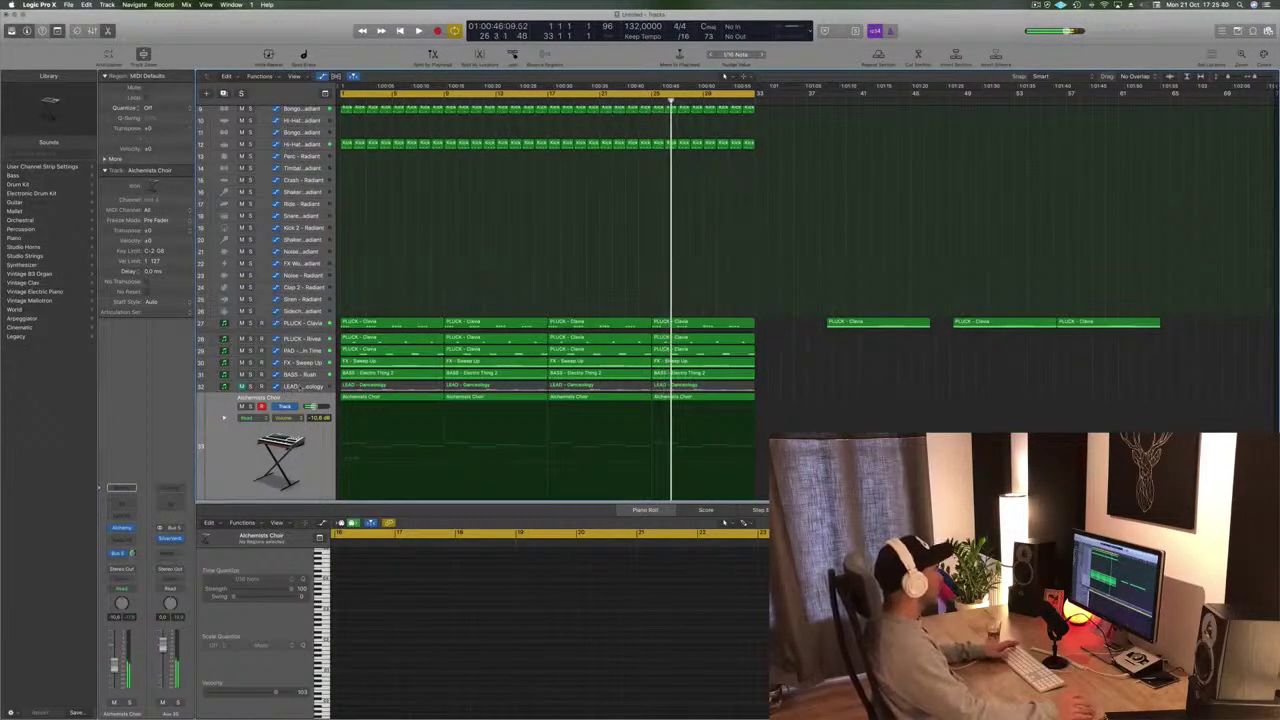
pyautogui.click(297, 385)
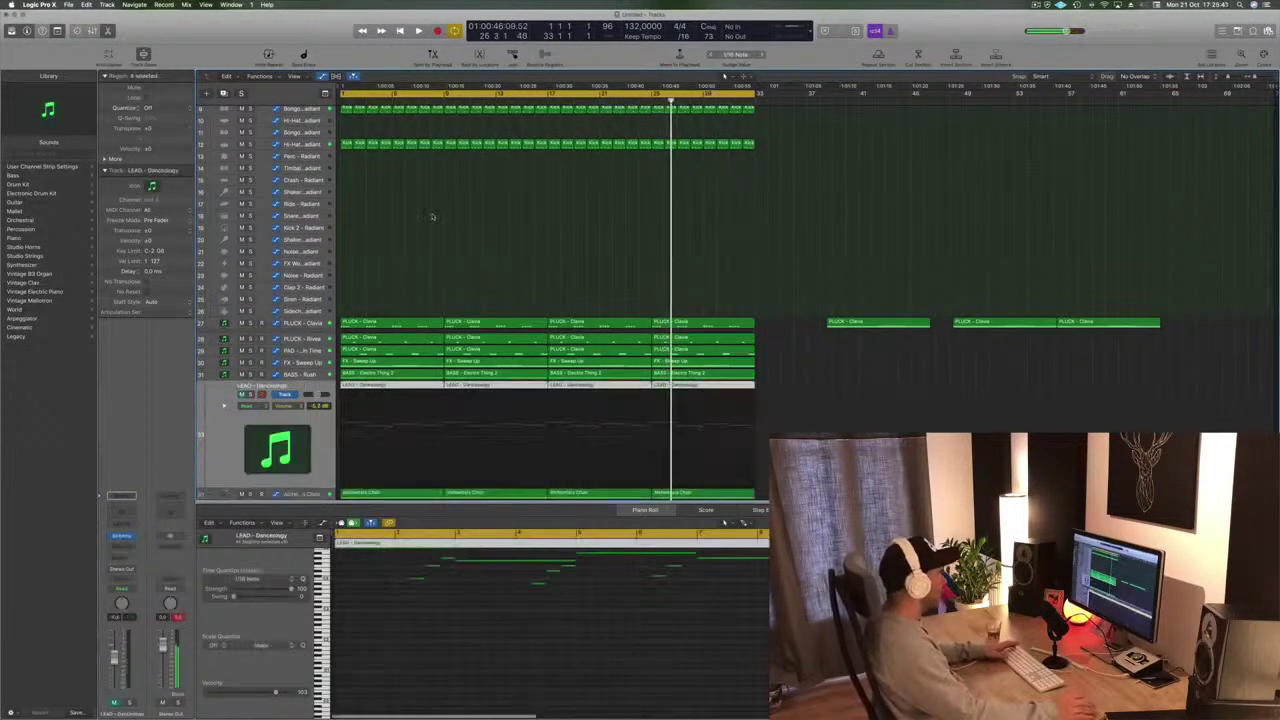
pyautogui.click(241, 395)
pyautogui.press('Return')
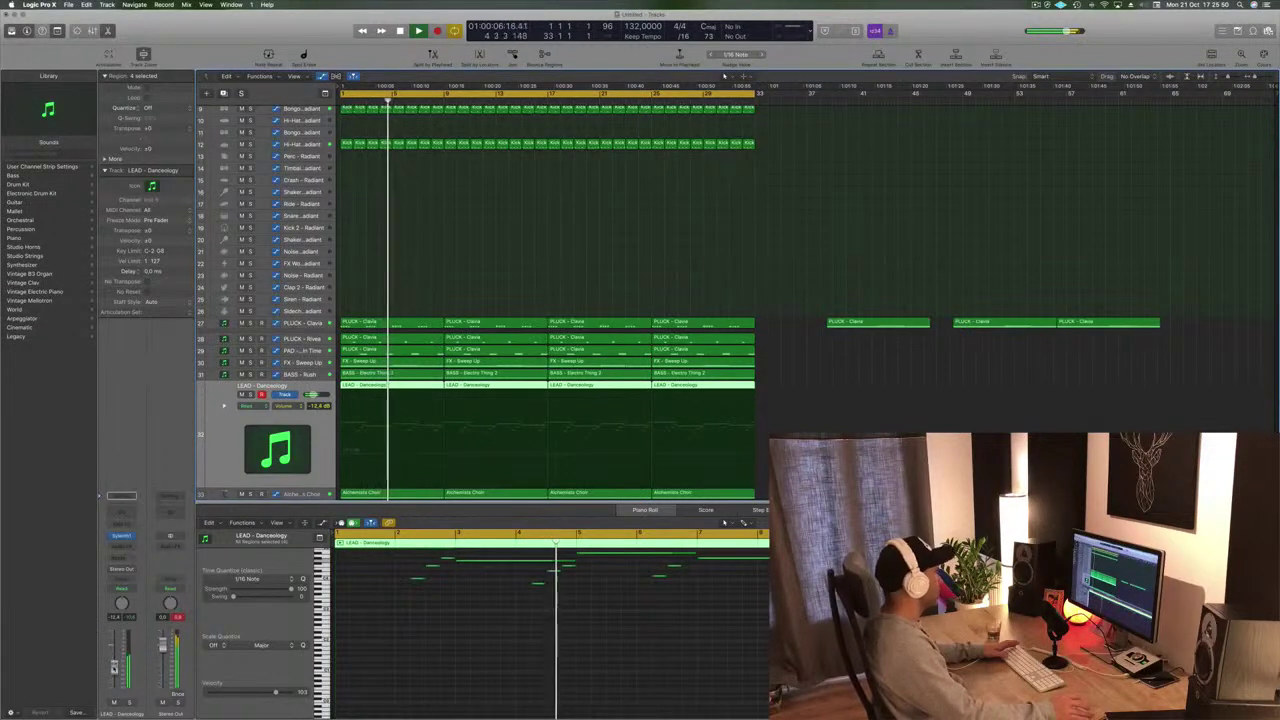
# Add a Channel EQ to the LEAD - Danceology channel with a low cut at about 405 Hz, and close it
pyautogui.click(124, 511)
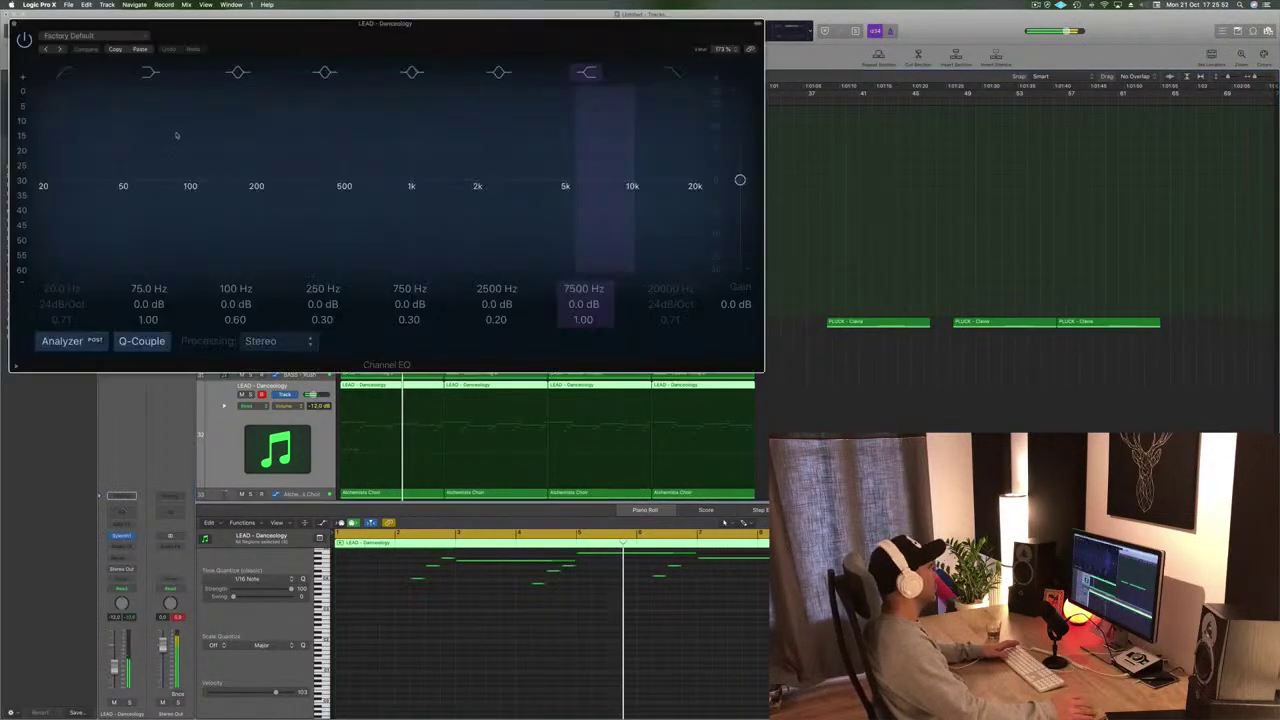
pyautogui.click(63, 72)
pyautogui.moveTo(50, 184); pyautogui.dragTo(350, 178)
pyautogui.moveTo(332, 52); pyautogui.dragTo(720, 107)
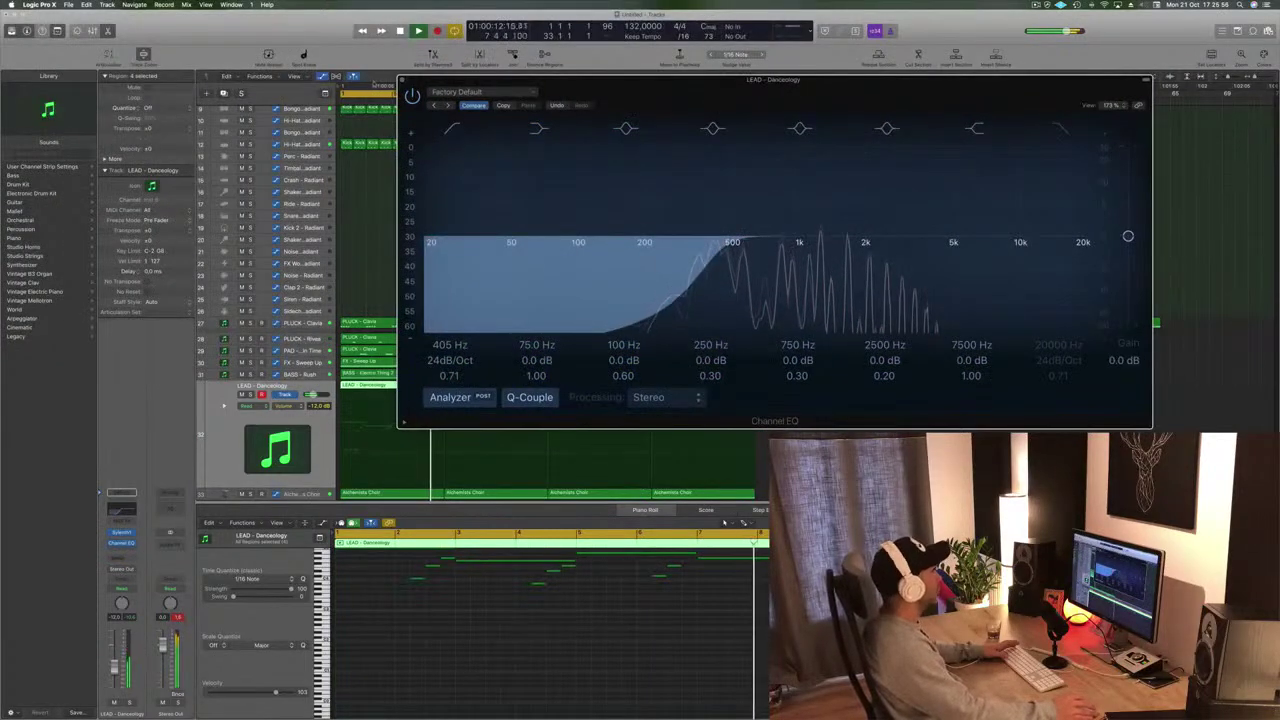
pyautogui.click(402, 80)
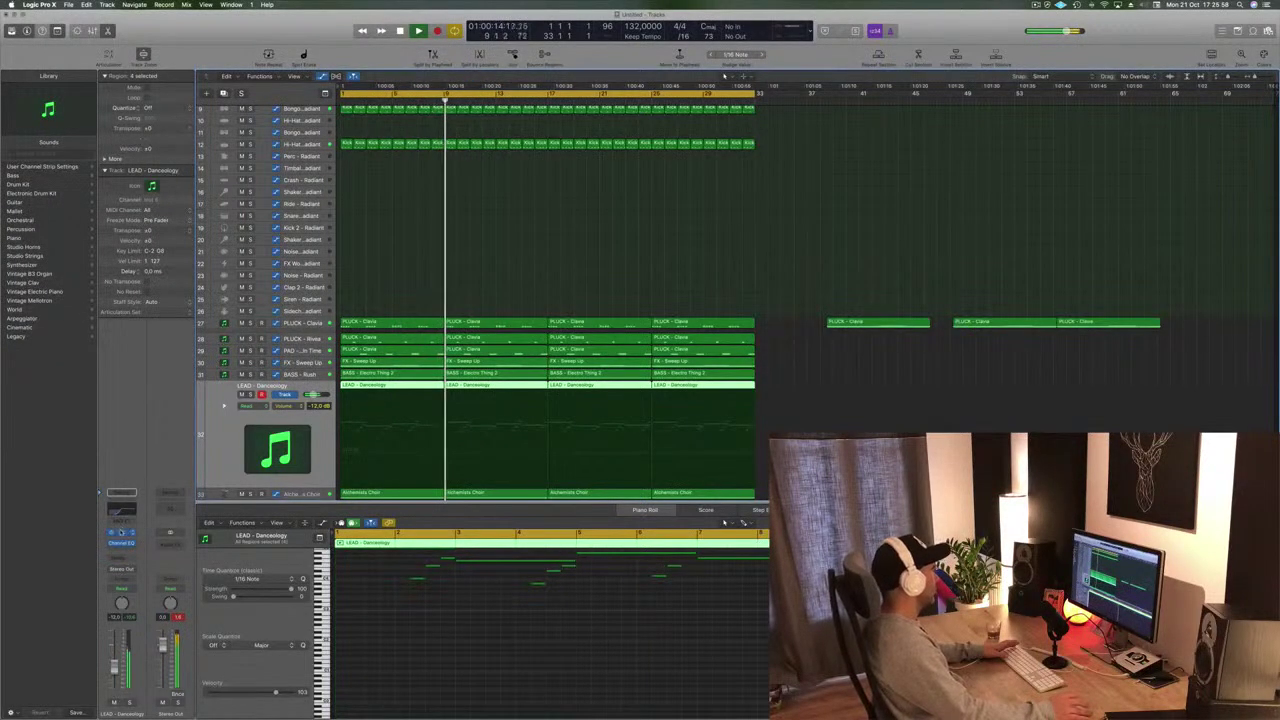
# Open the lead track's Sylenth1 instrument to review its sound settings, and hide it again
pyautogui.click(121, 533)
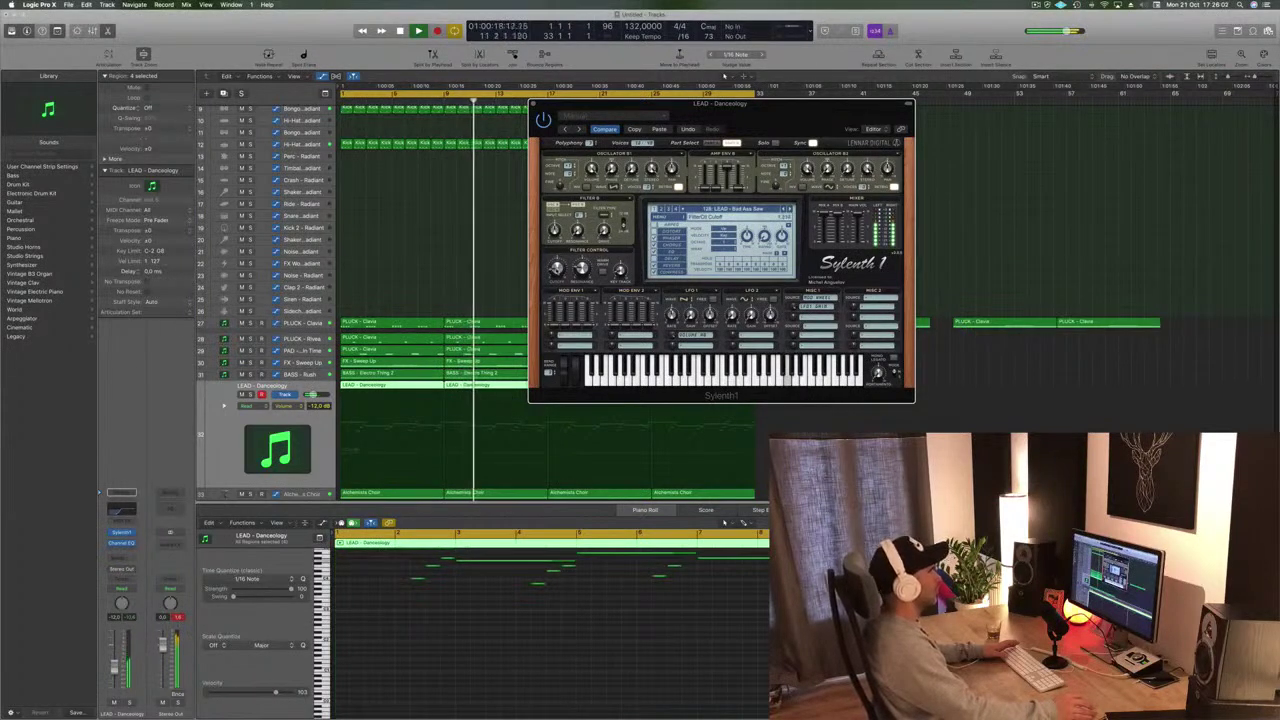
pyautogui.moveTo(543, 100); pyautogui.dragTo(631, 101)
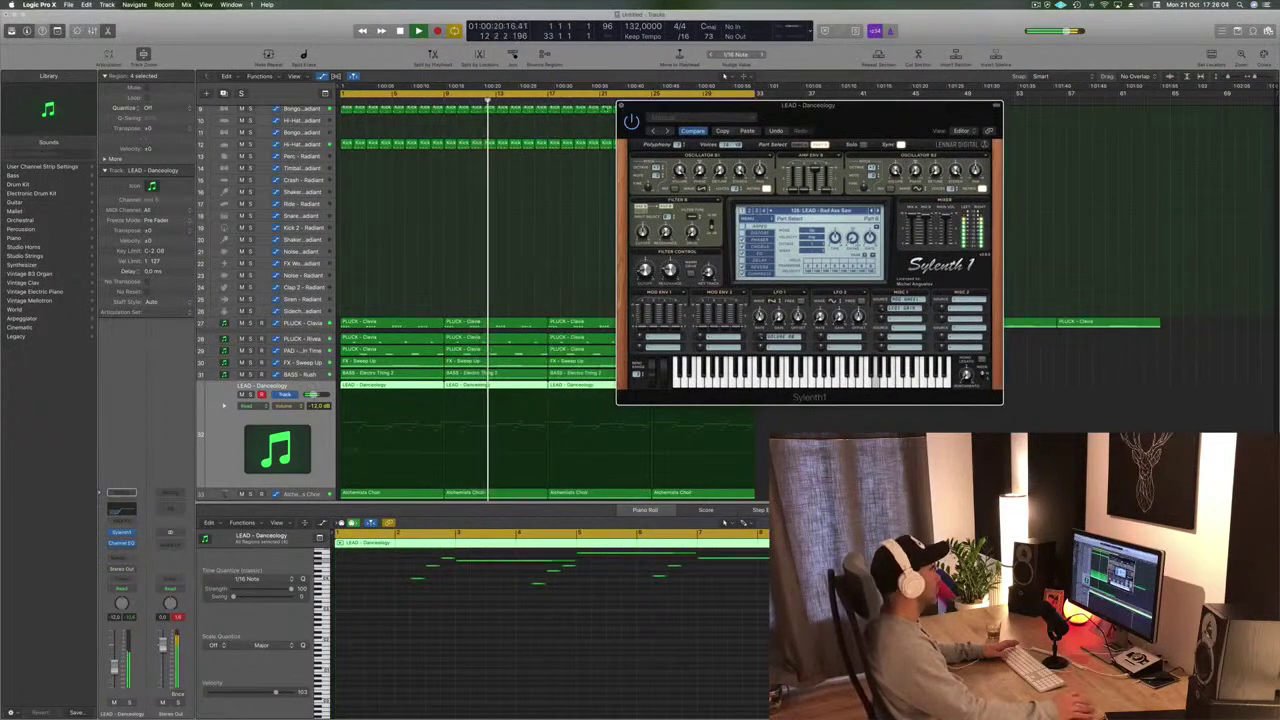
pyautogui.press('v')
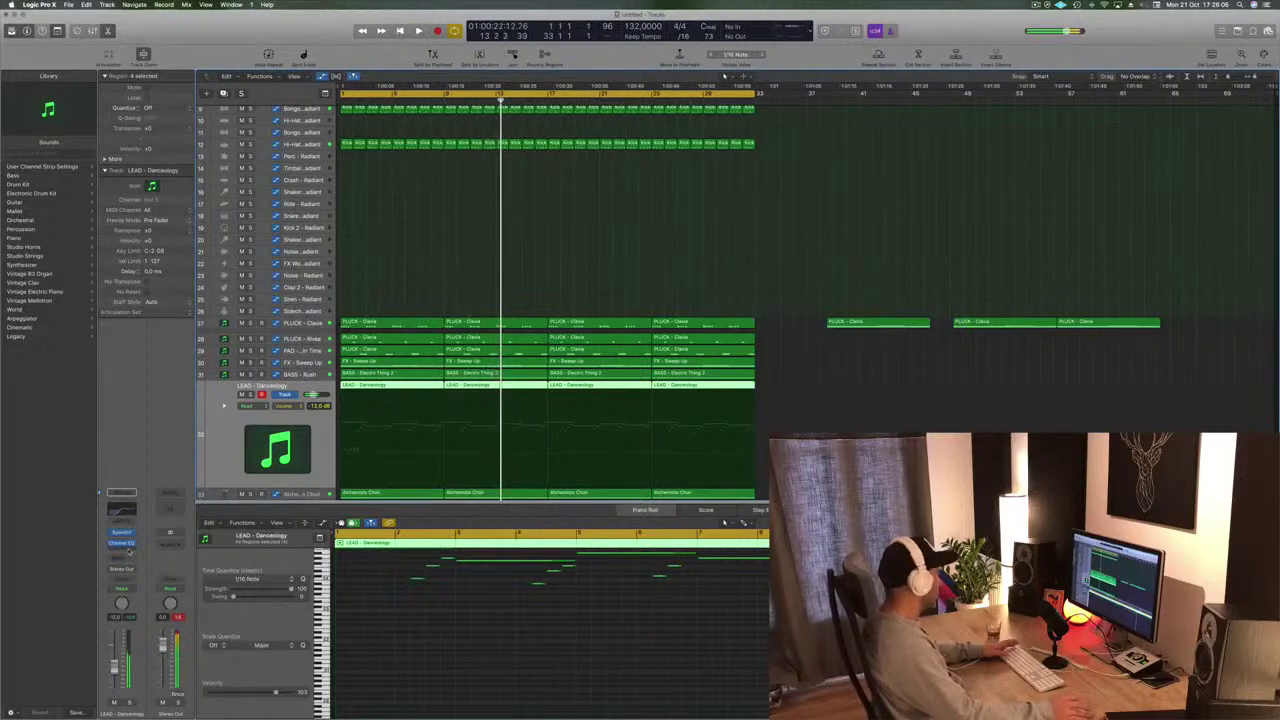
# Insert a stereo Modulation Delay after the Channel EQ on the lead channel and restart playback
pyautogui.click(129, 545)
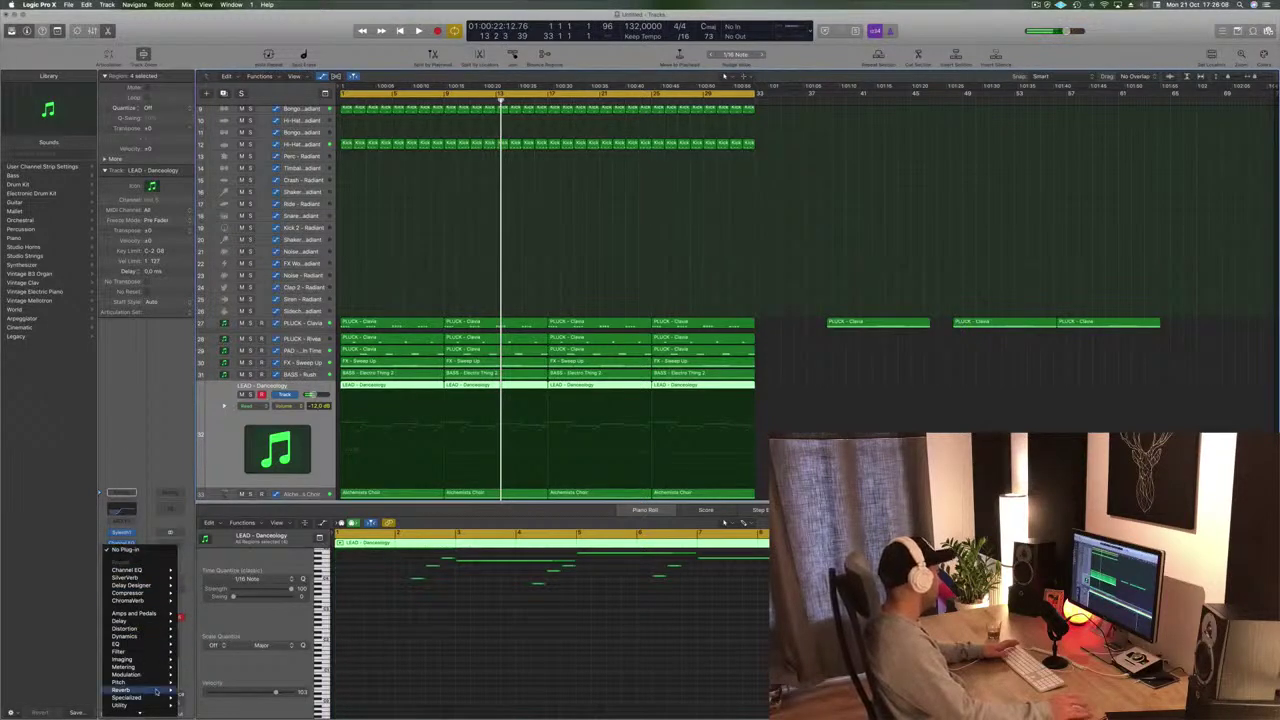
pyautogui.moveTo(148, 661)
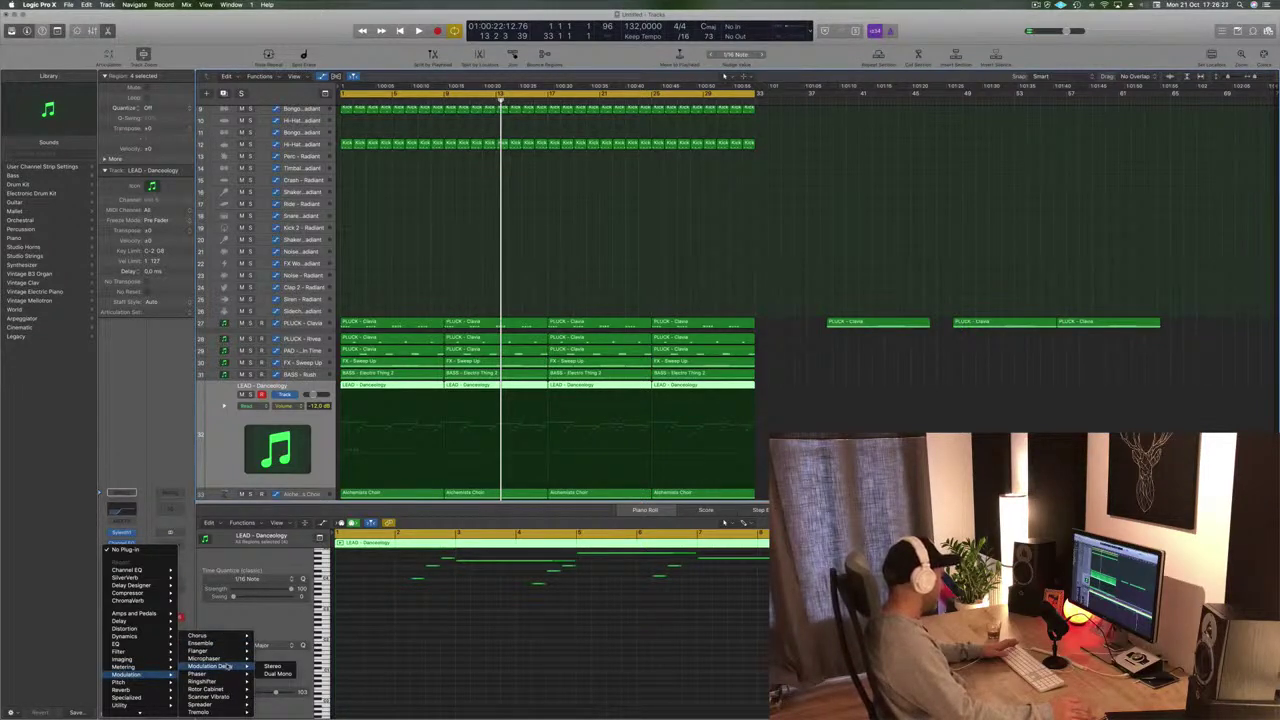
pyautogui.click(278, 667)
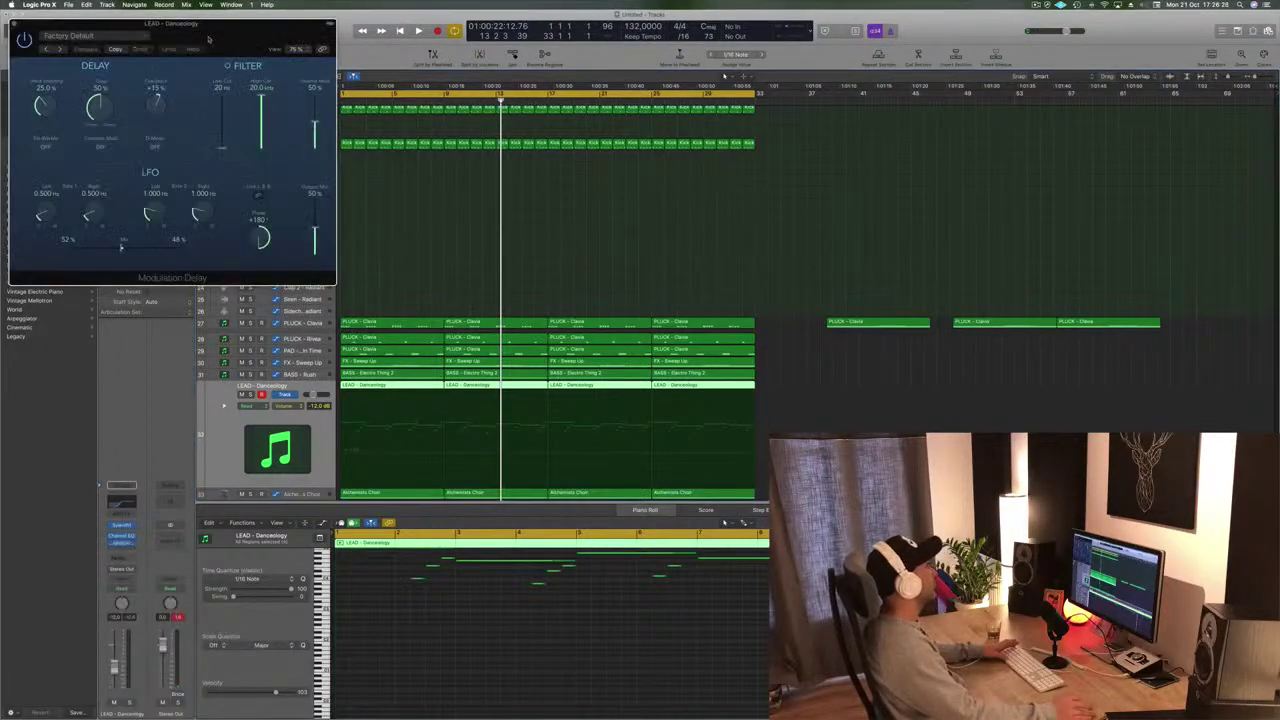
pyautogui.moveTo(246, 32); pyautogui.dragTo(680, 72)
pyautogui.press('space')
# Browse the Modulation Delay presets, load Dual-Phase, and set its output mix to 61%
pyautogui.click(532, 84)
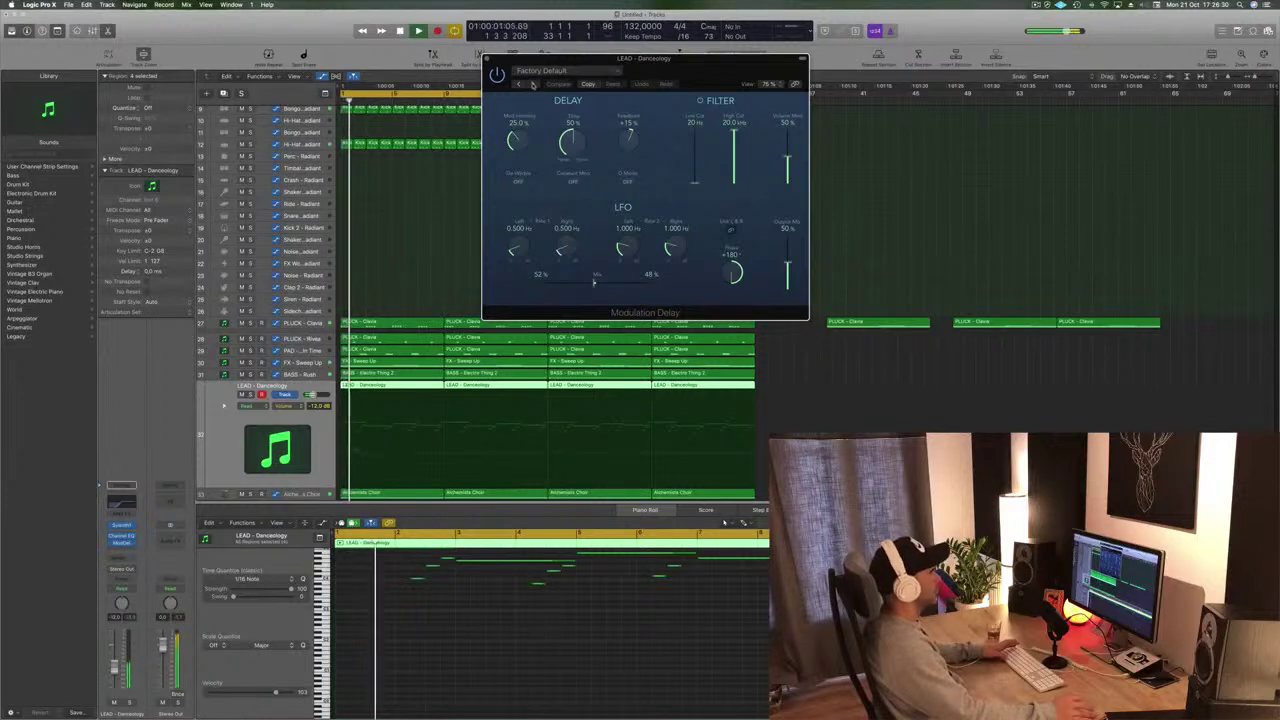
pyautogui.moveTo(670, 75); pyautogui.dragTo(712, 103)
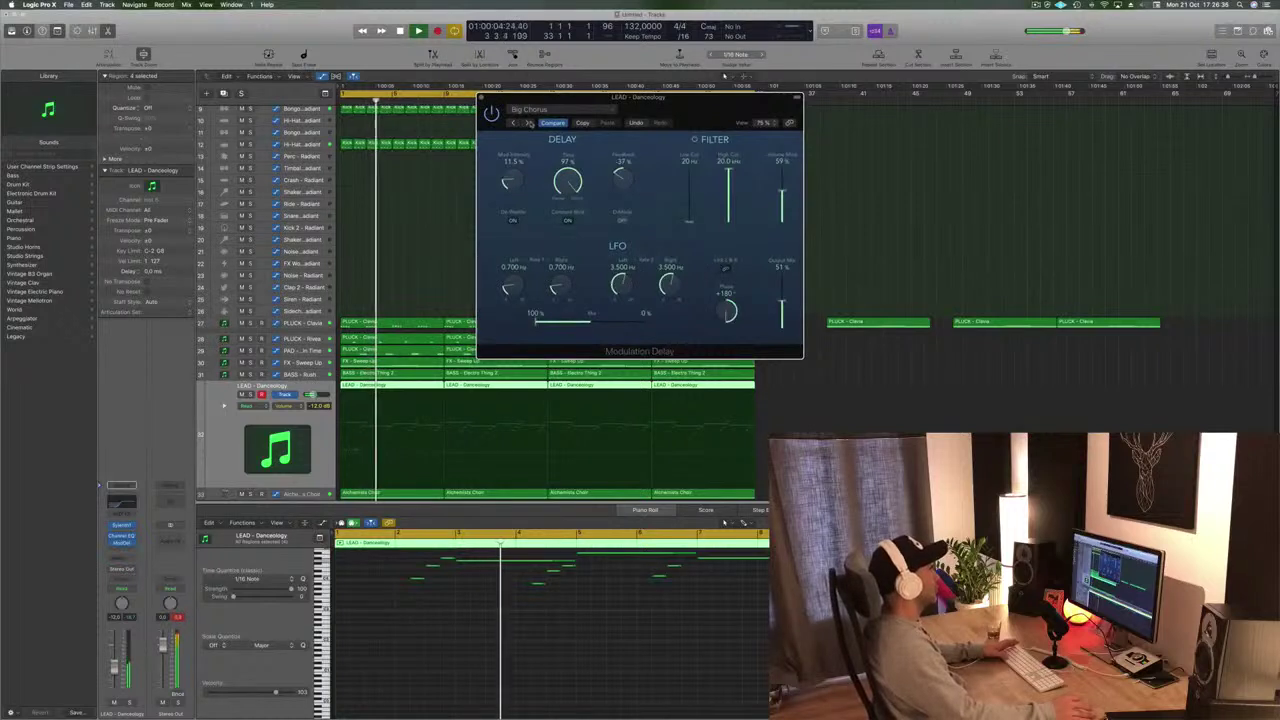
pyautogui.click(528, 122)
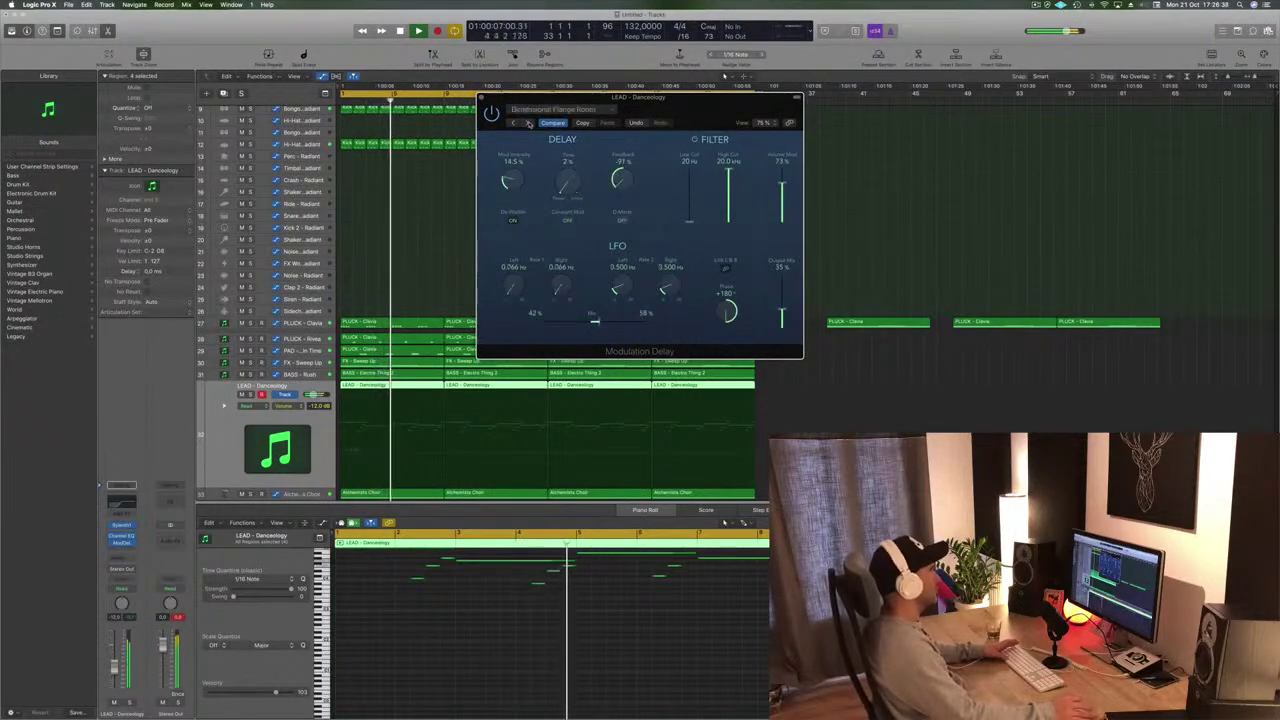
pyautogui.click(528, 122)
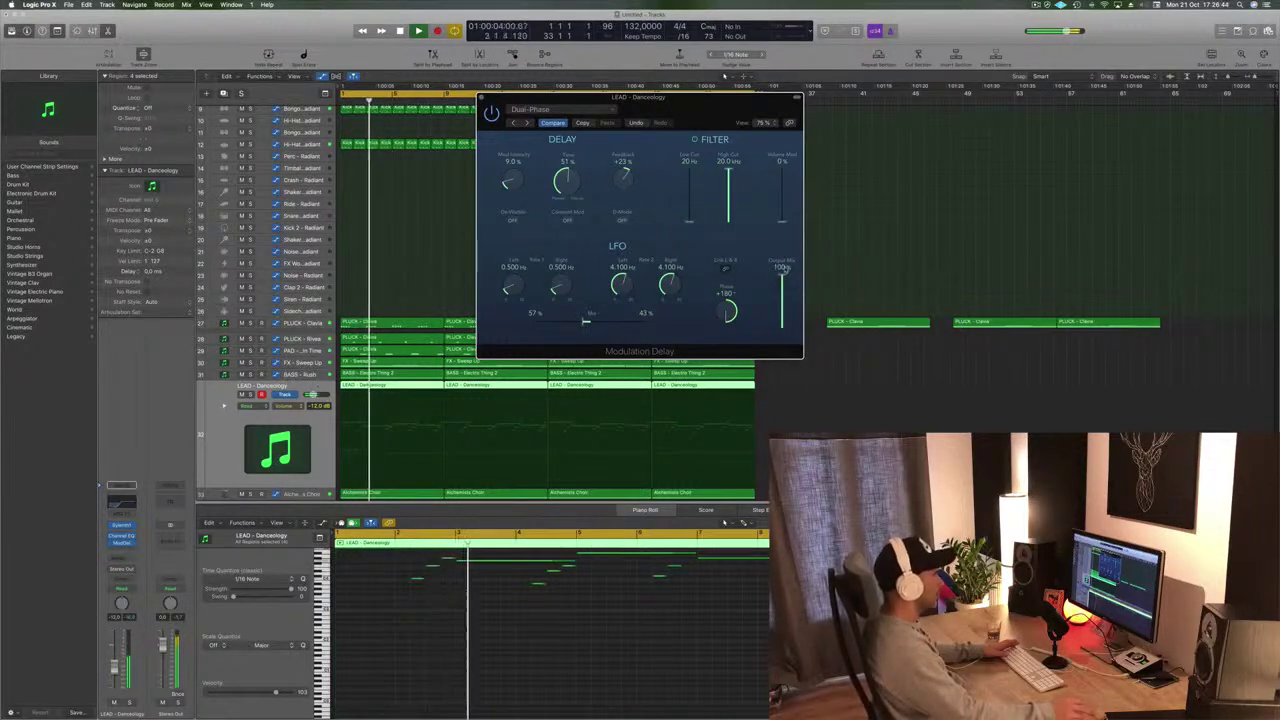
pyautogui.moveTo(726, 121); pyautogui.dragTo(765, 117)
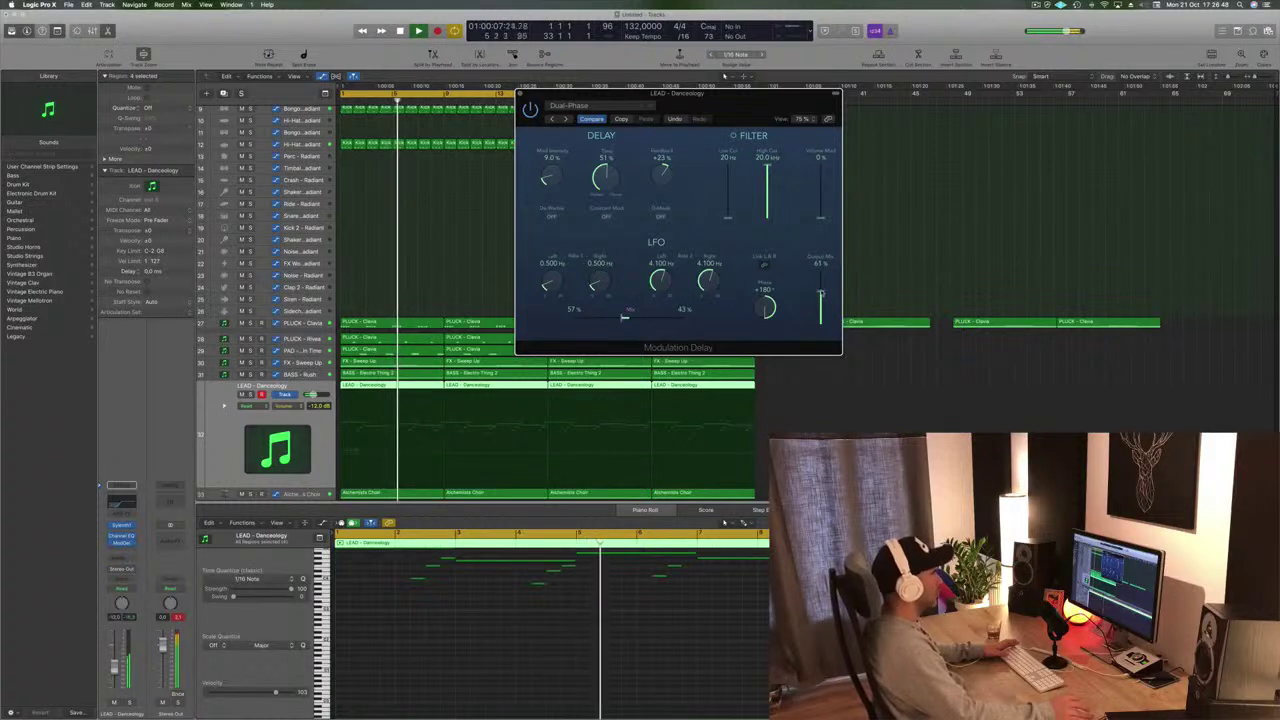
pyautogui.moveTo(737, 99); pyautogui.dragTo(746, 94)
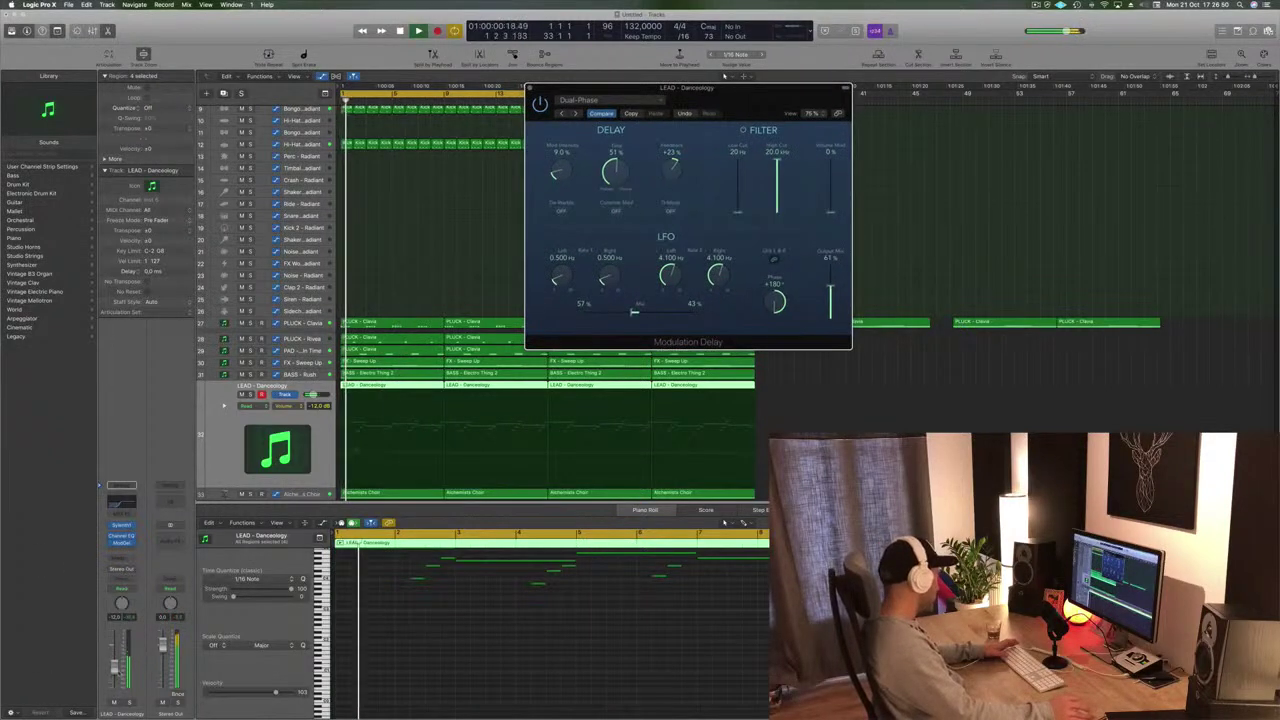
# Add a send on the lead channel to the choir's SilverVerb bus, raise its level, and close the Modulation Delay window
pyautogui.click(121, 555)
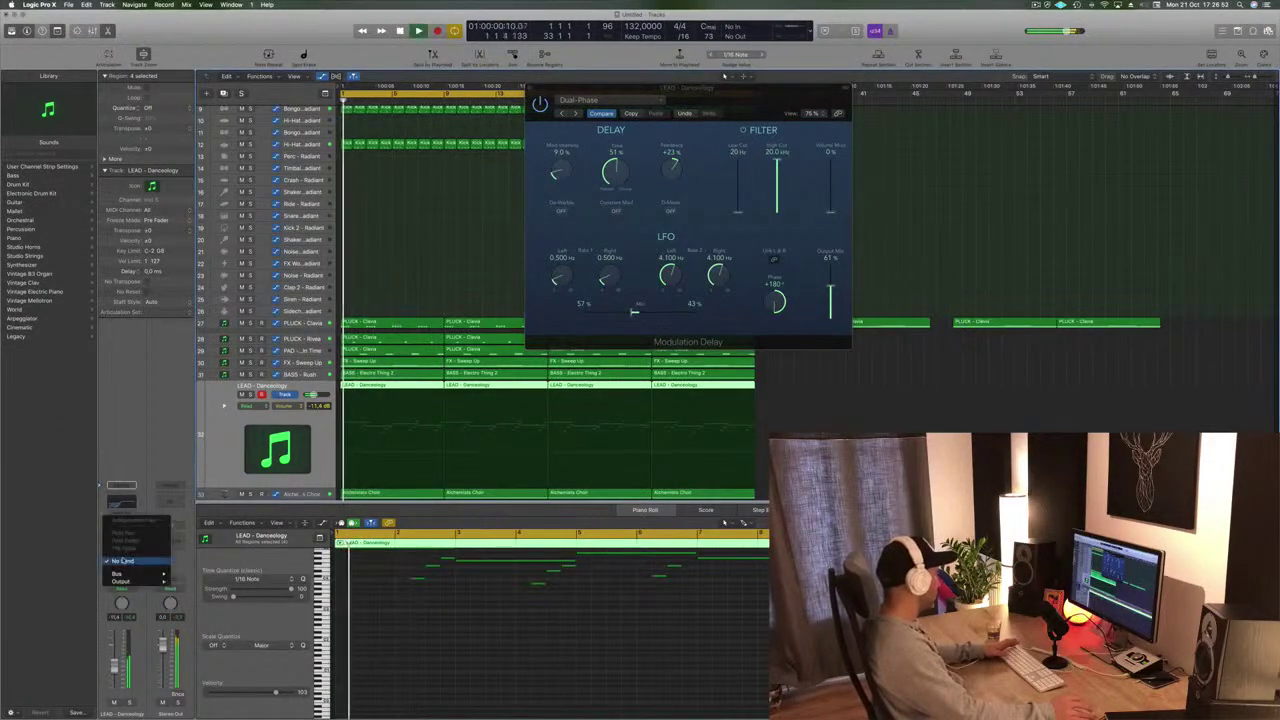
pyautogui.click(180, 576)
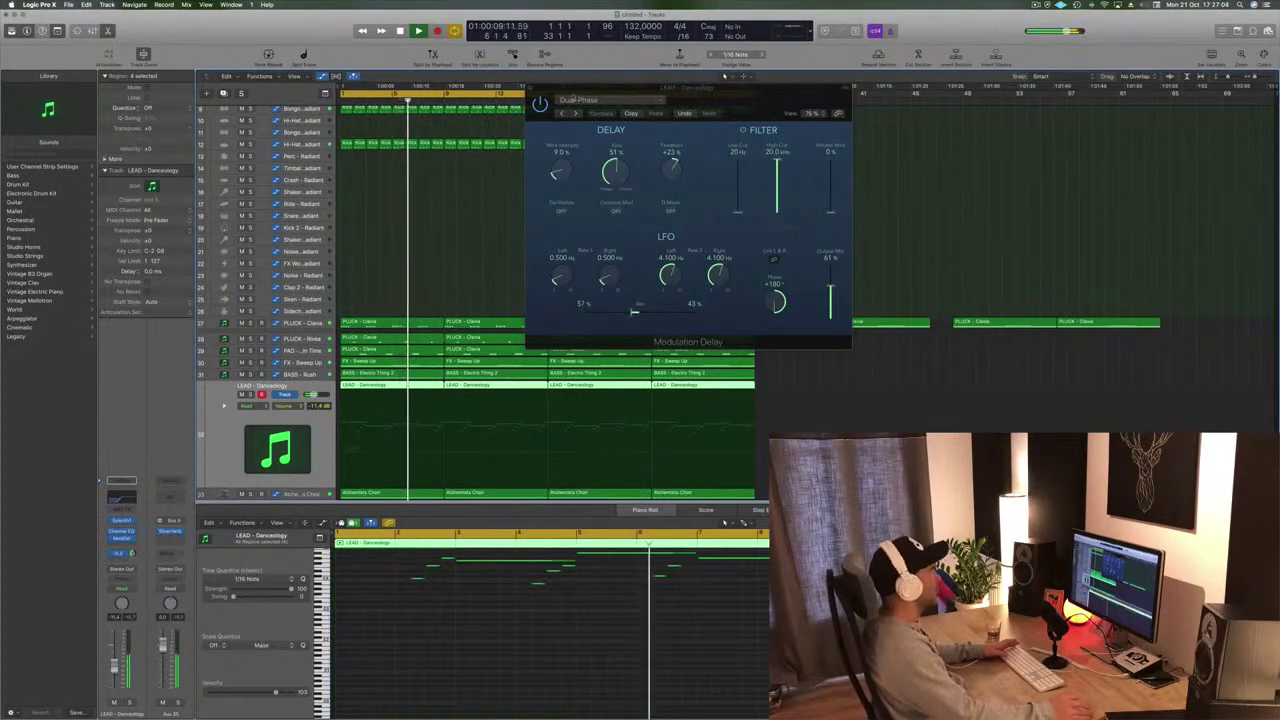
pyautogui.moveTo(569, 87); pyautogui.dragTo(537, 97)
pyautogui.click(498, 98)
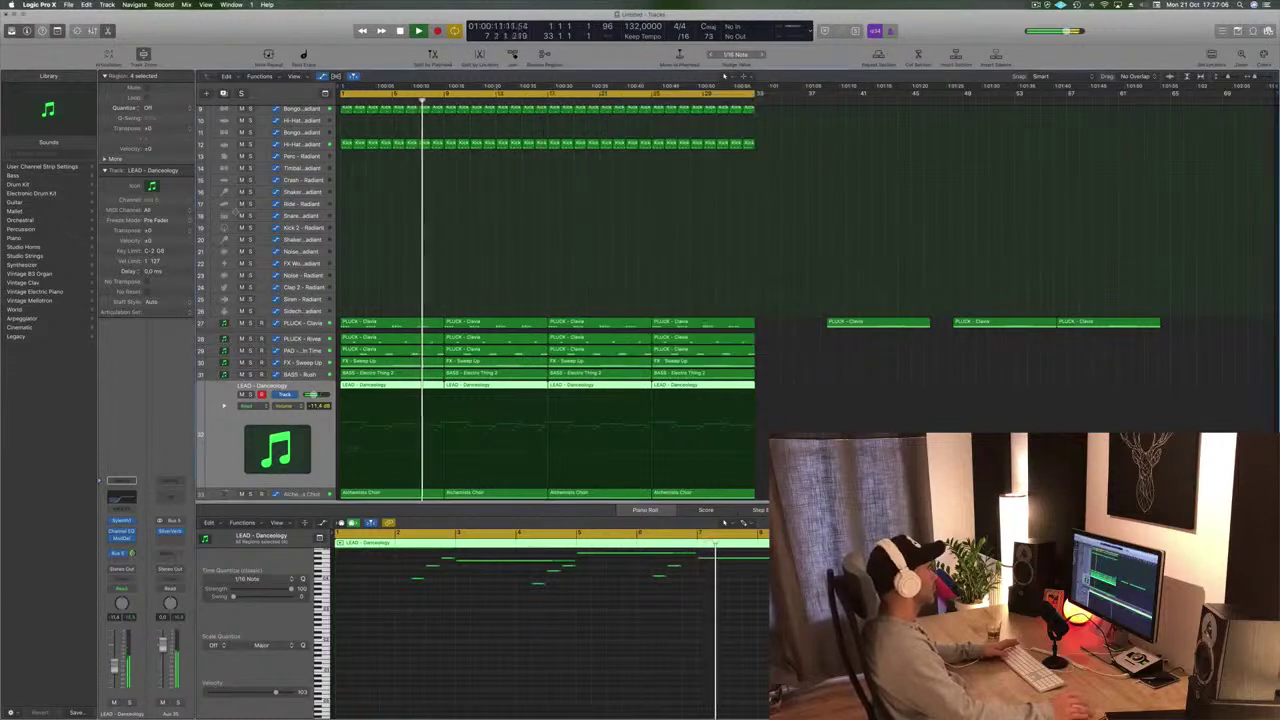
# Select the PLUCK - Clavia track and replay the arrangement from the beginning to audition it
pyautogui.click(308, 323)
pyautogui.press('Return')
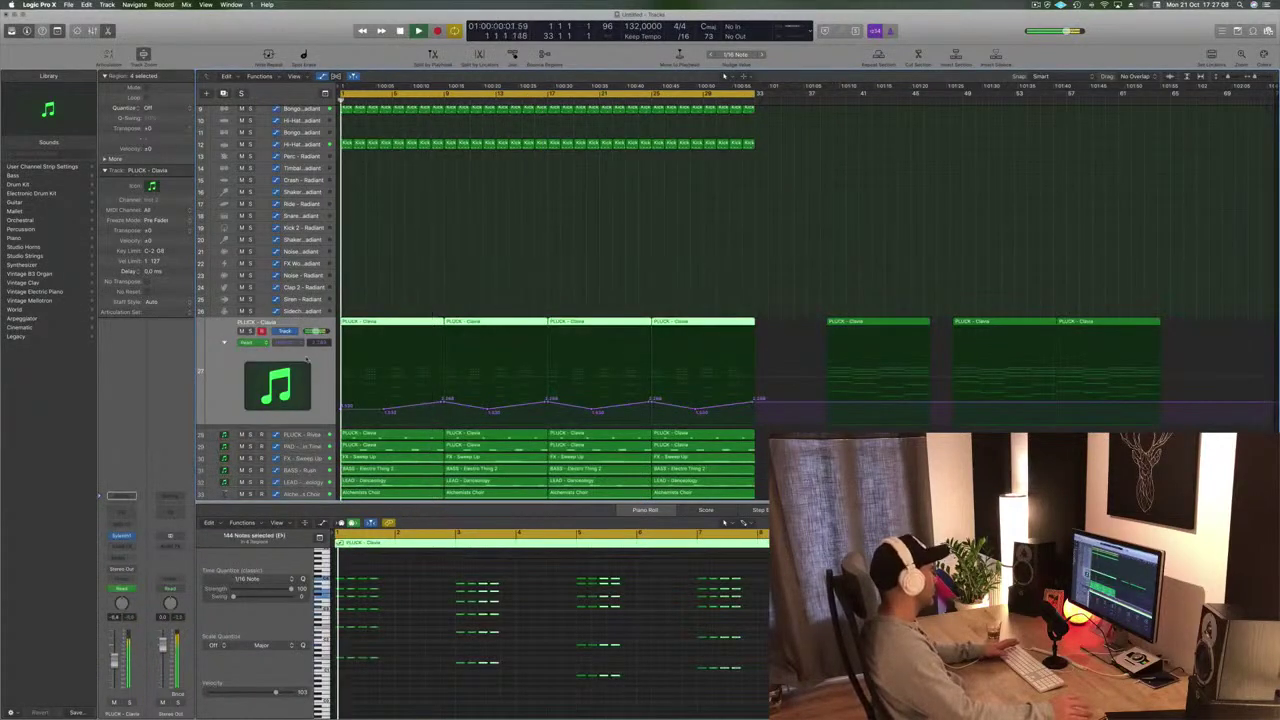
pyautogui.press('space')
pyautogui.press('Return')
pyautogui.press('space')
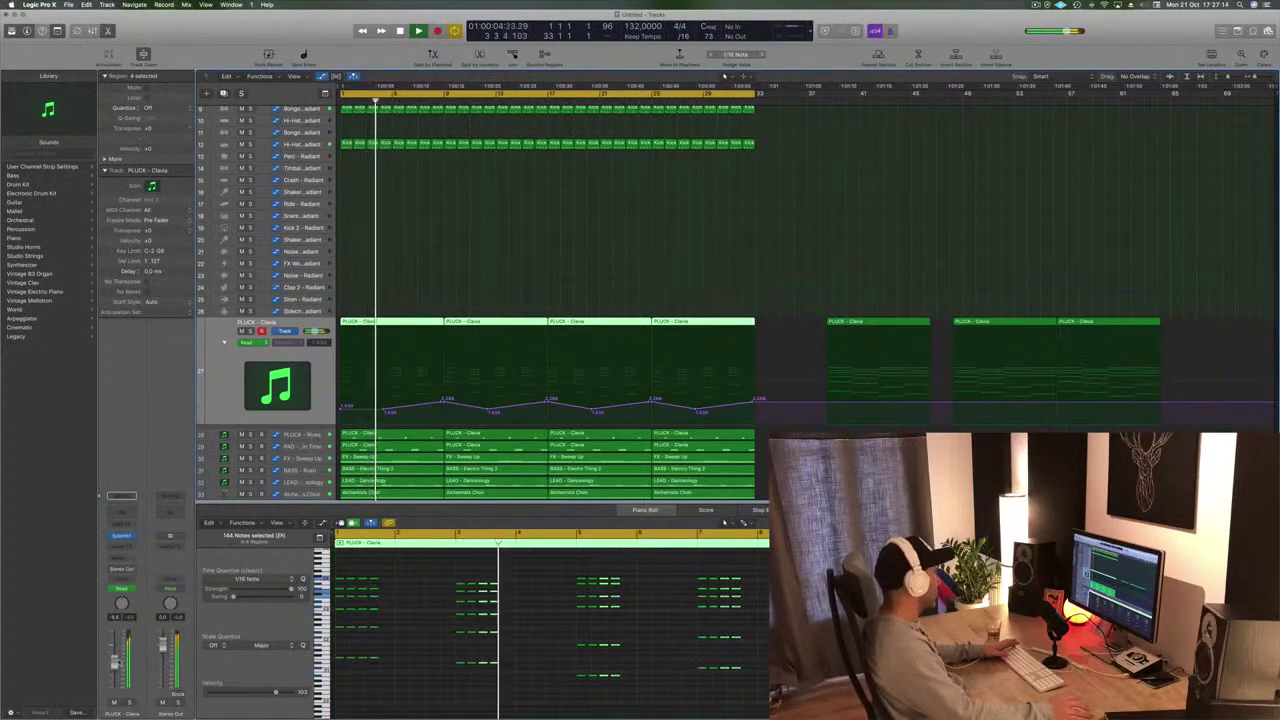
pyautogui.press('Return')
# Add a Channel EQ to the PLUCK - Clavia channel with a low cut at about 104 Hz, and lower its volume to about -10.4 dB
pyautogui.doubleClick(122, 511)
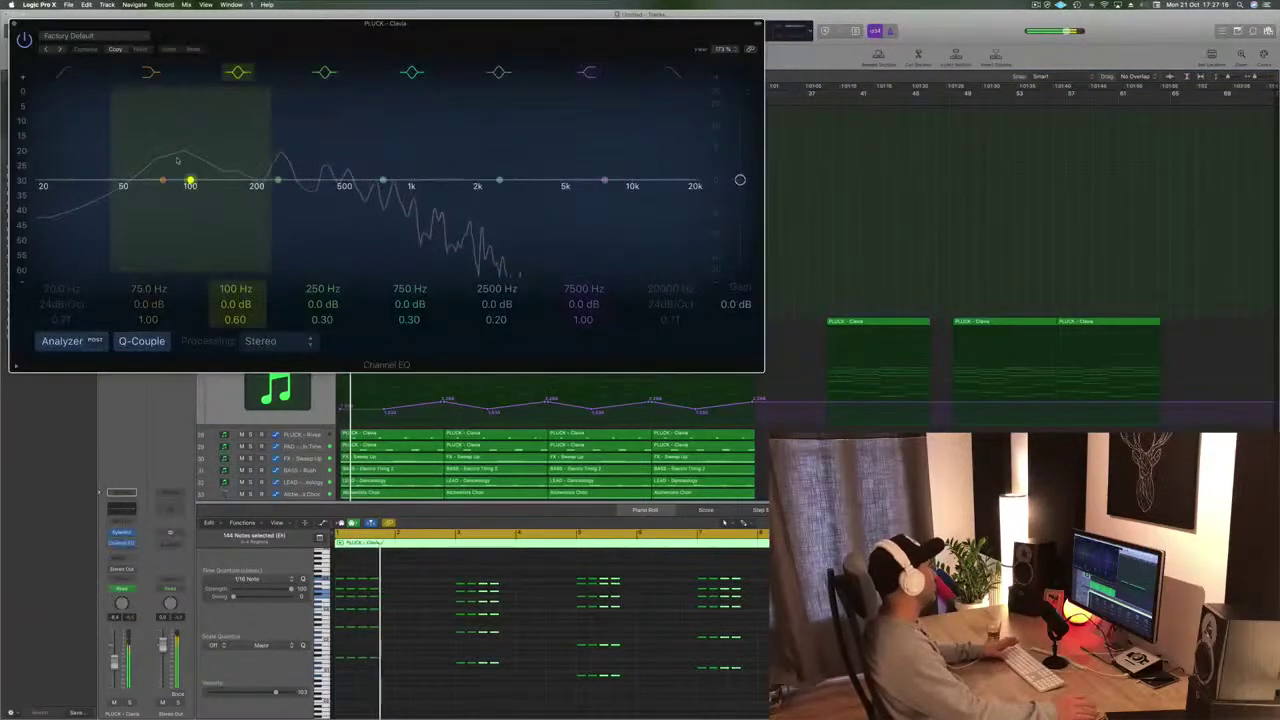
pyautogui.press('Return')
pyautogui.click(72, 76)
pyautogui.moveTo(50, 154); pyautogui.dragTo(192, 201)
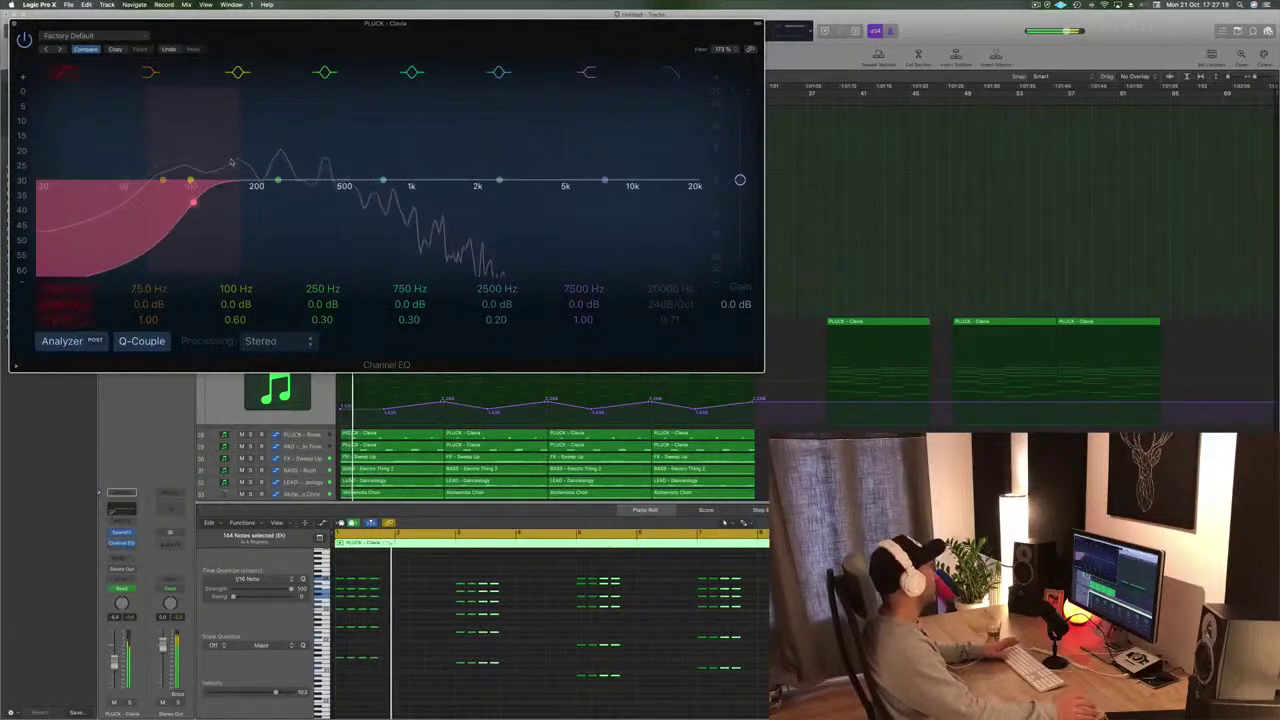
pyautogui.moveTo(297, 51); pyautogui.dragTo(811, 51)
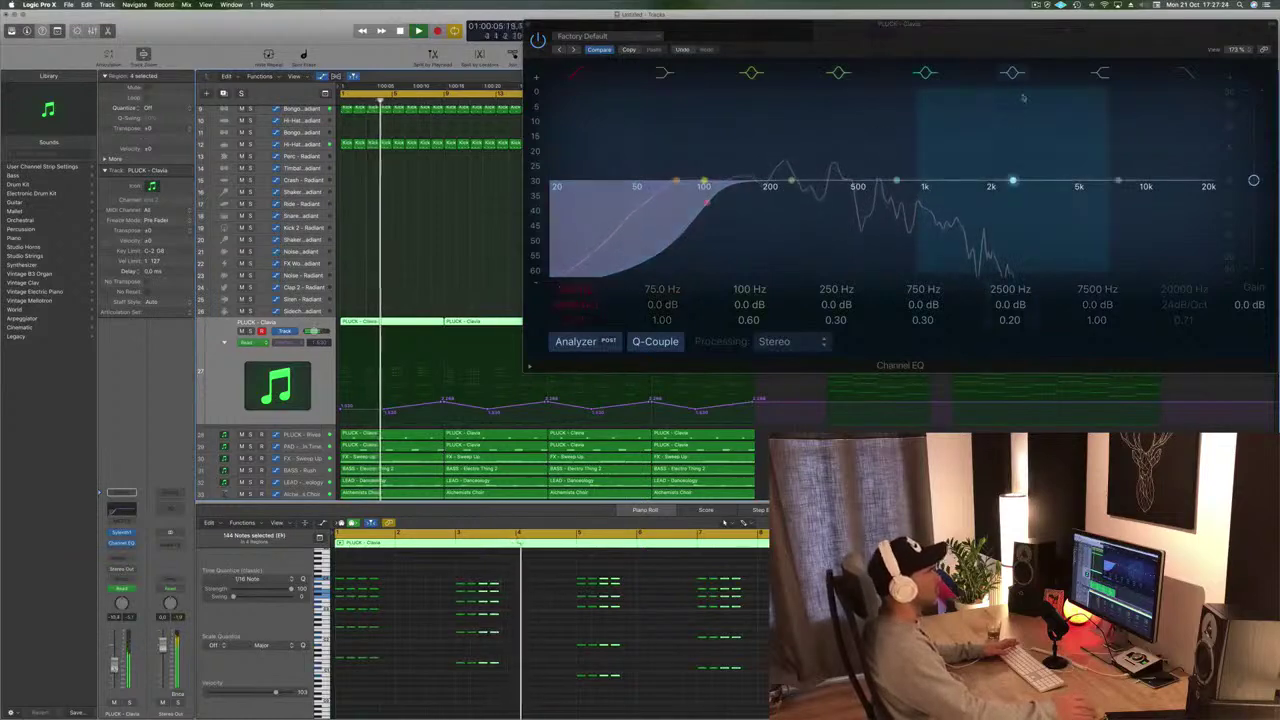
pyautogui.moveTo(1024, 36); pyautogui.dragTo(642, 113)
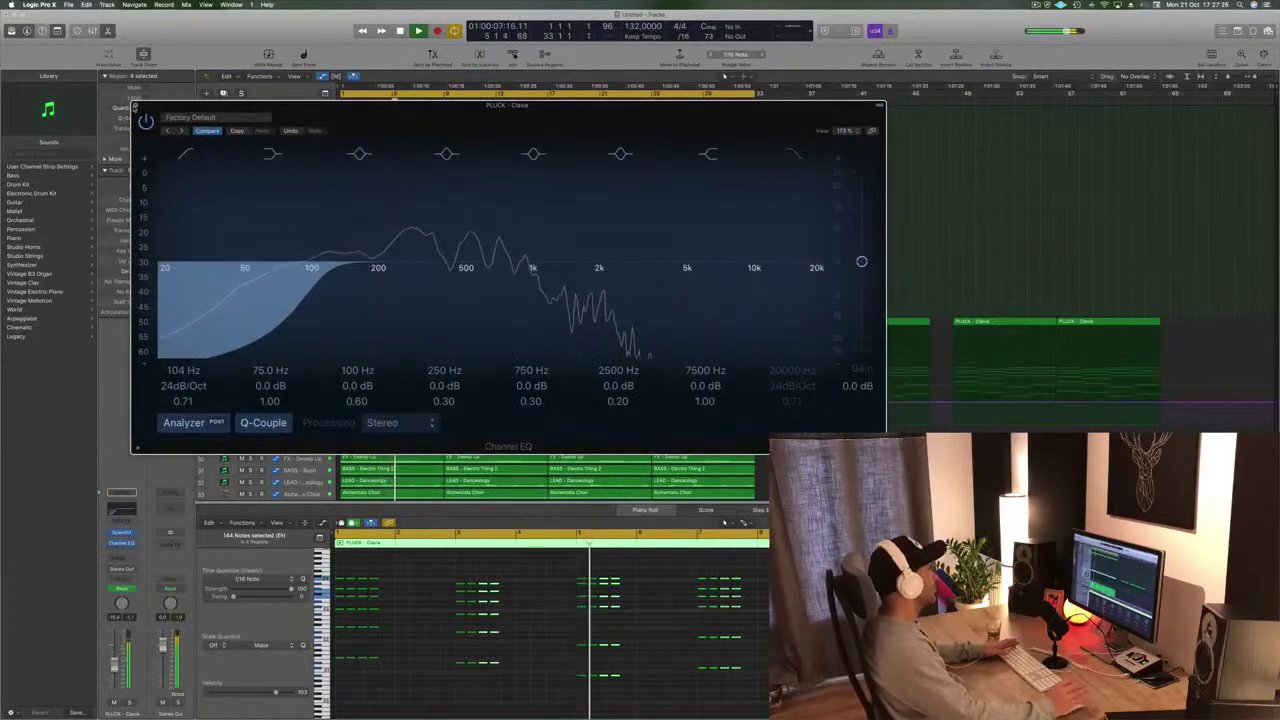
pyautogui.click(146, 103)
# Audition the BASS - Rush track in solo, unsolo it, set its volume to about -4.8 dB, and restart playback
pyautogui.click(511, 206)
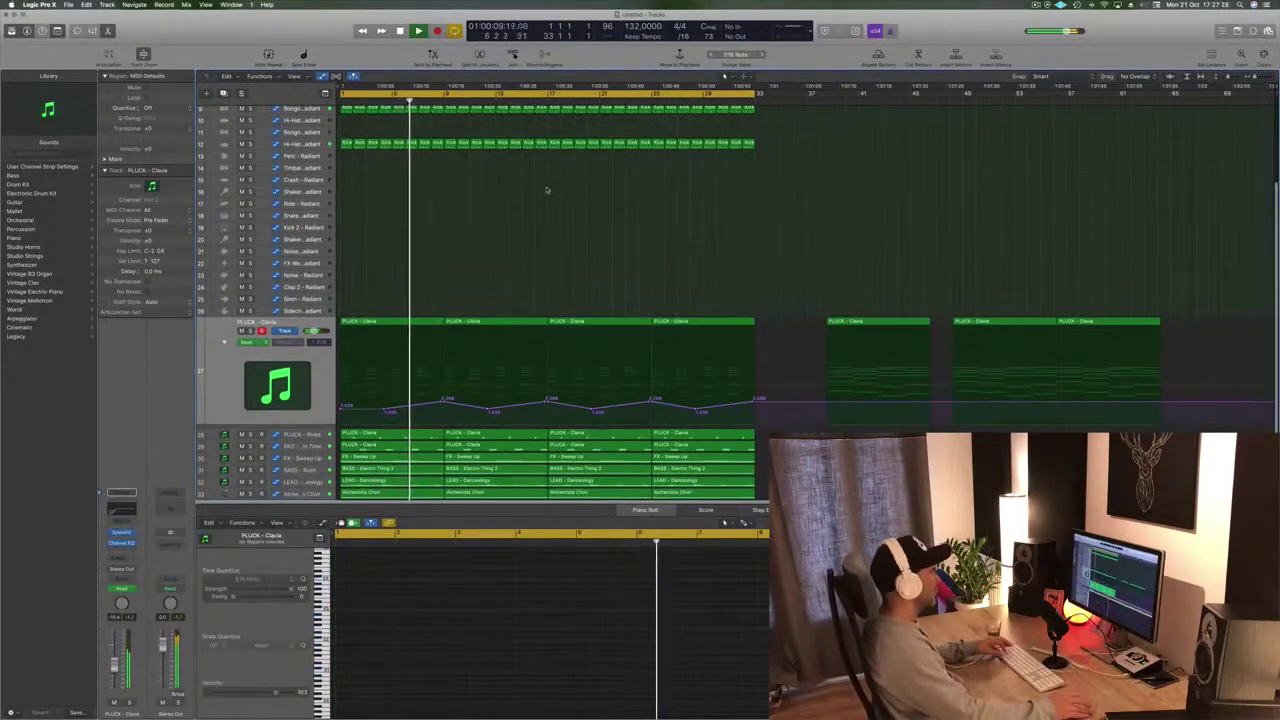
pyautogui.press('super+Up')
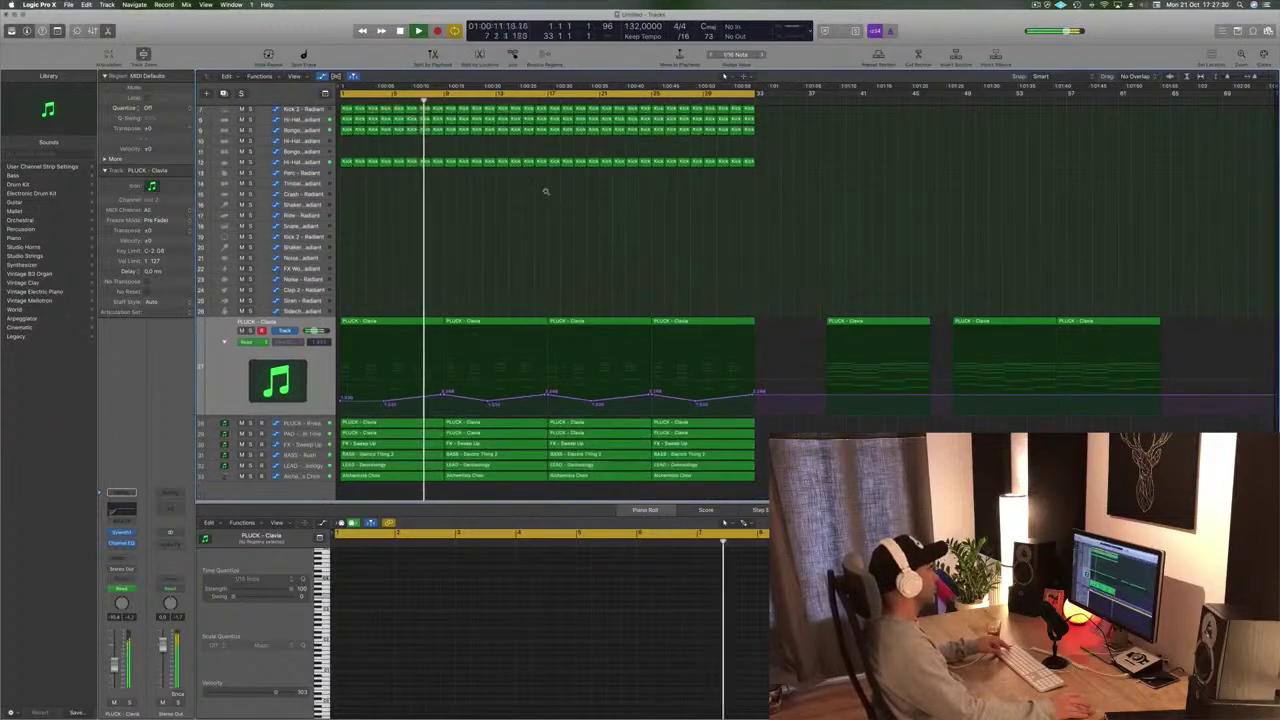
pyautogui.press('space')
pyautogui.press('space')
pyautogui.click(300, 454)
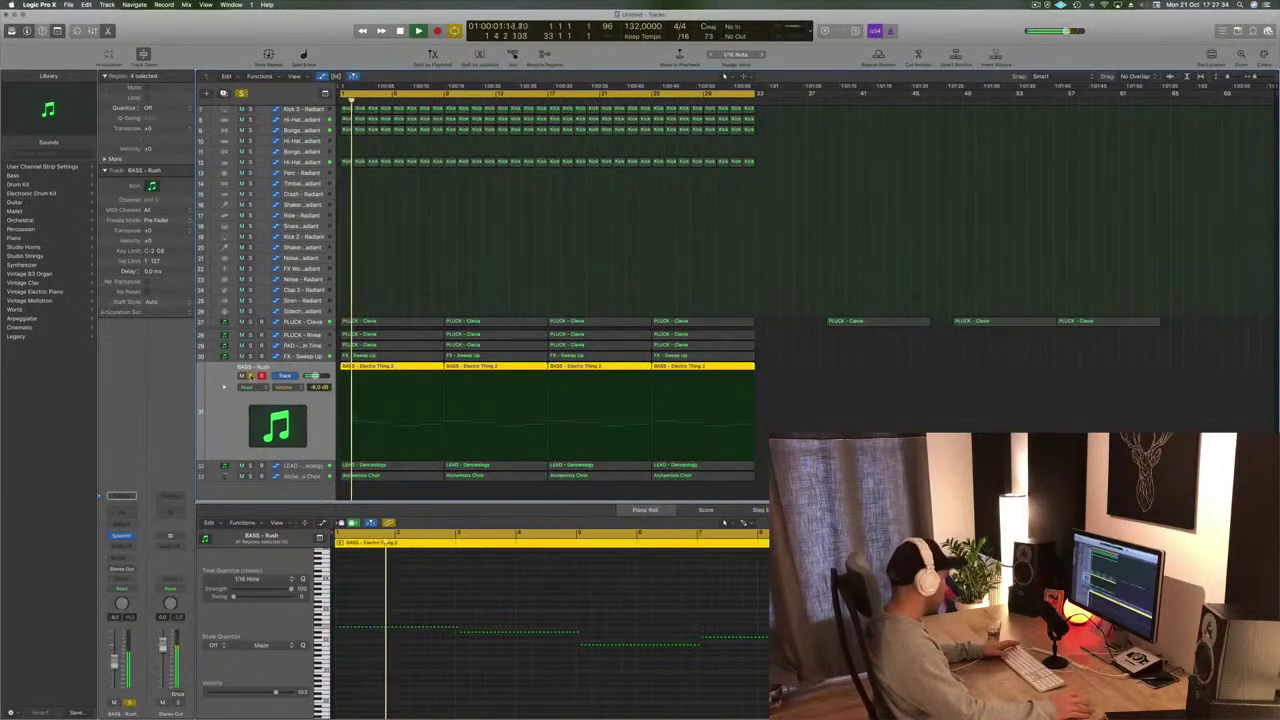
pyautogui.press('Return')
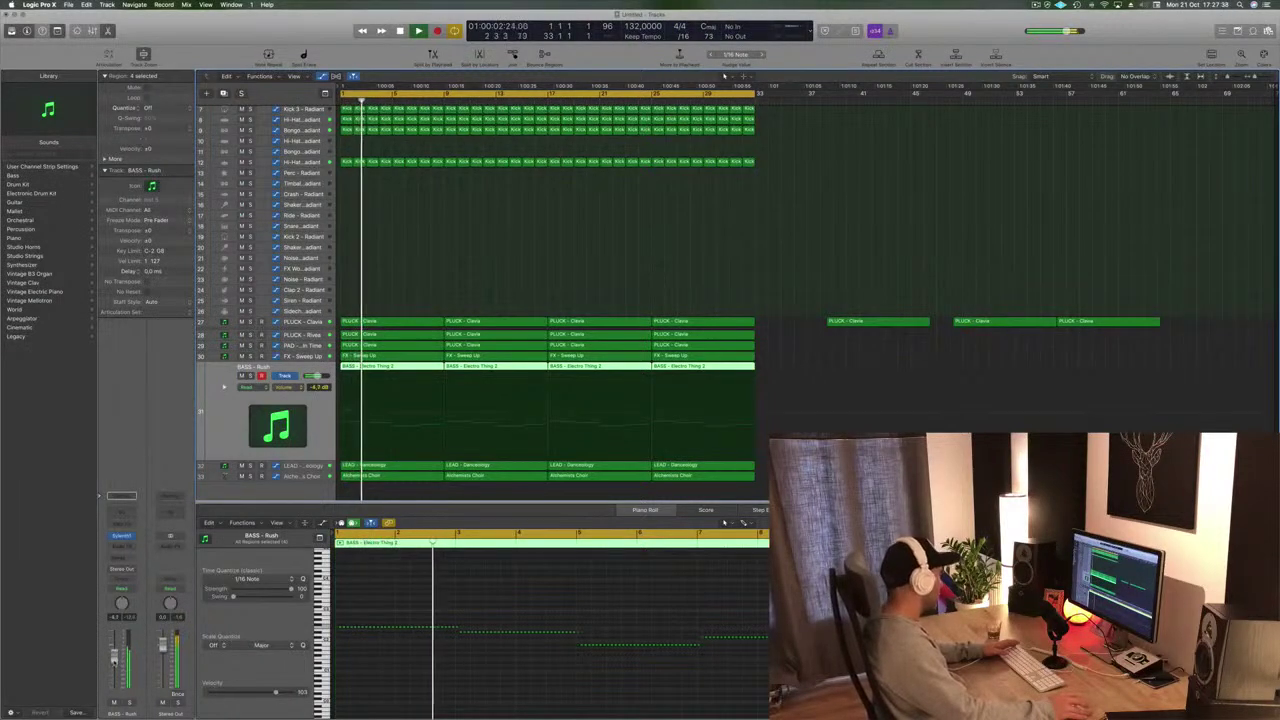
# Insert a stereo Compressor on the BASS - Rush channel after Sylenth1
pyautogui.click(121, 548)
pyautogui.moveTo(135, 600)
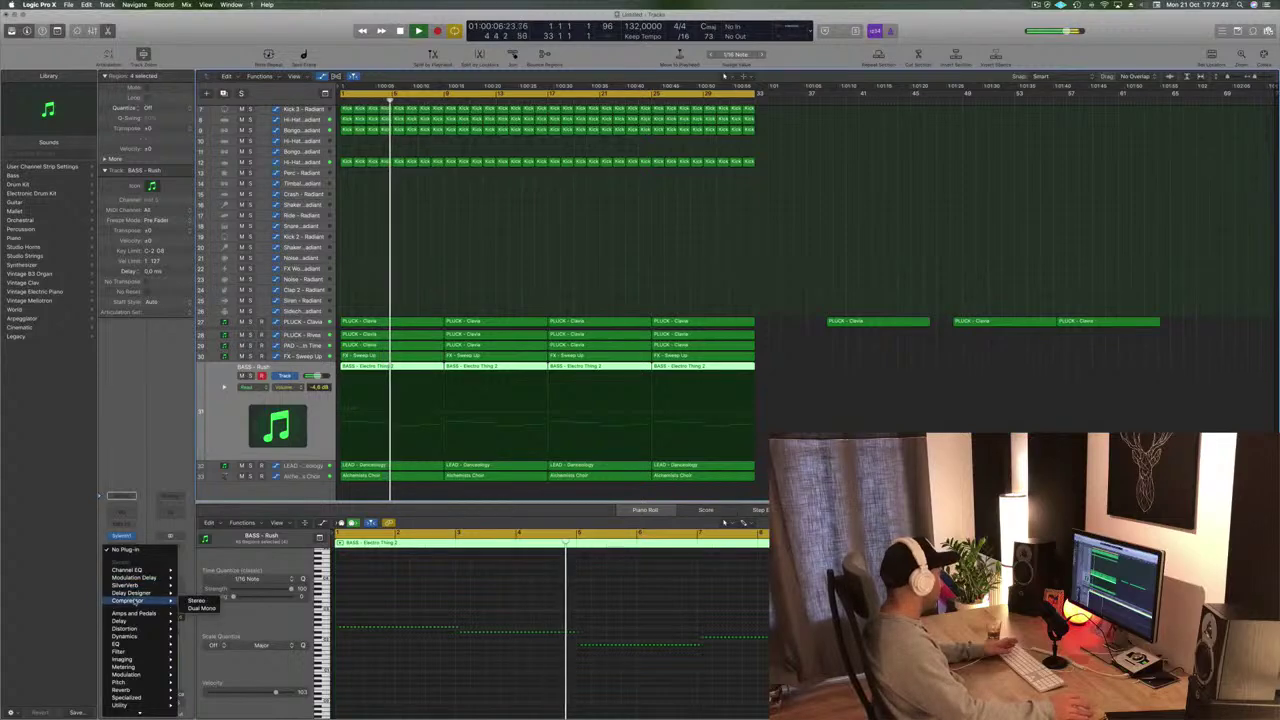
pyautogui.click(196, 600)
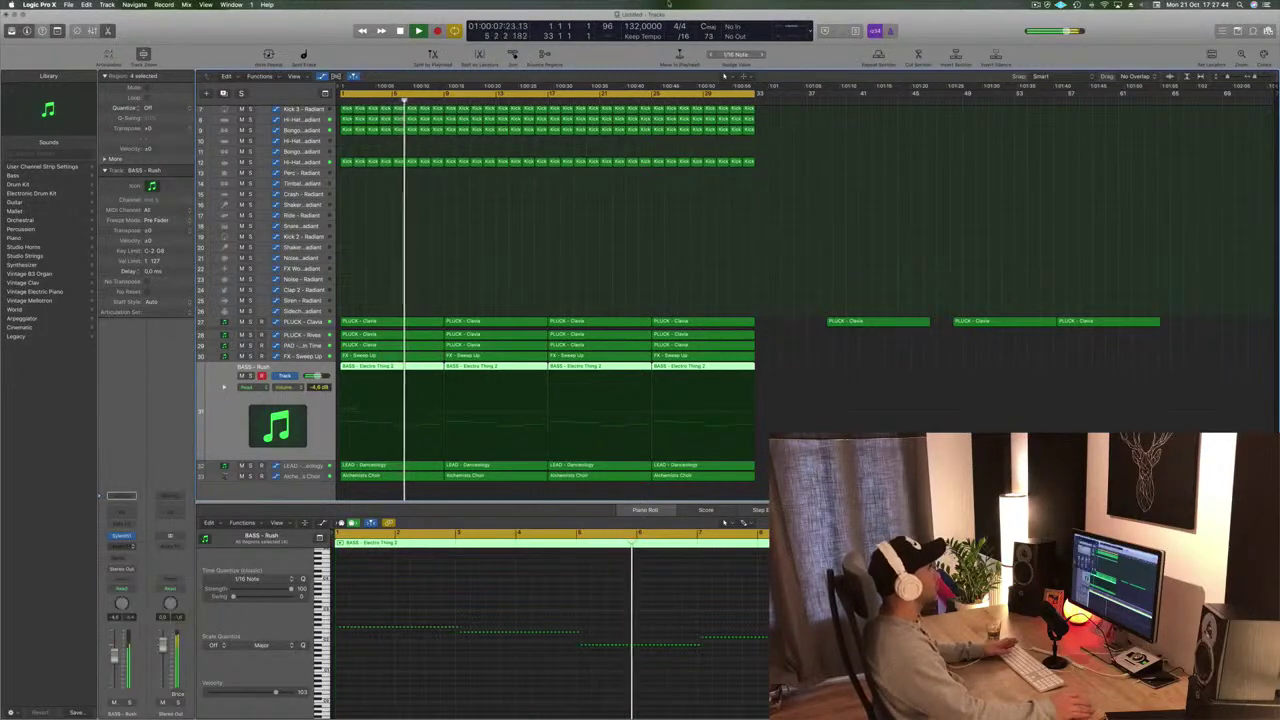
# Stop playback, select the Kick 1 - Radiant track and add a send to Bus 5 on its channel
pyautogui.moveTo(322, 24); pyautogui.dragTo(1169, 170)
pyautogui.press('space')
pyautogui.scroll(5, 414, 242)
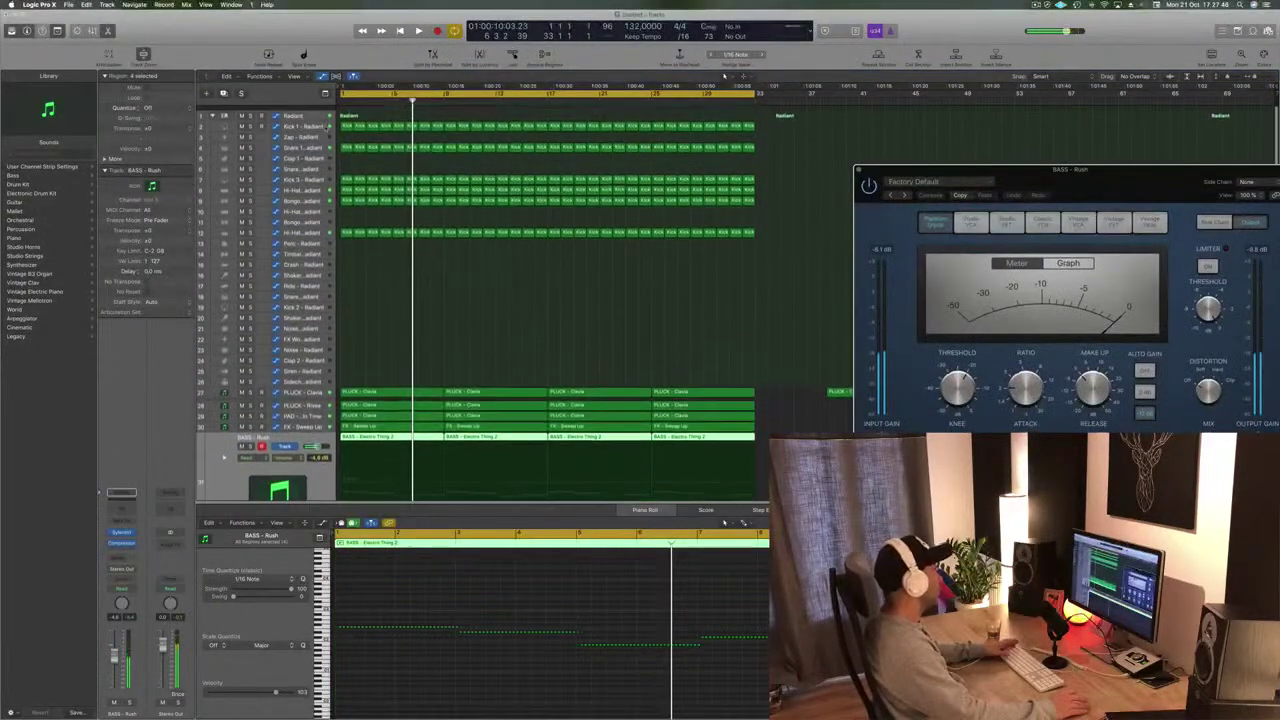
pyautogui.click(313, 121)
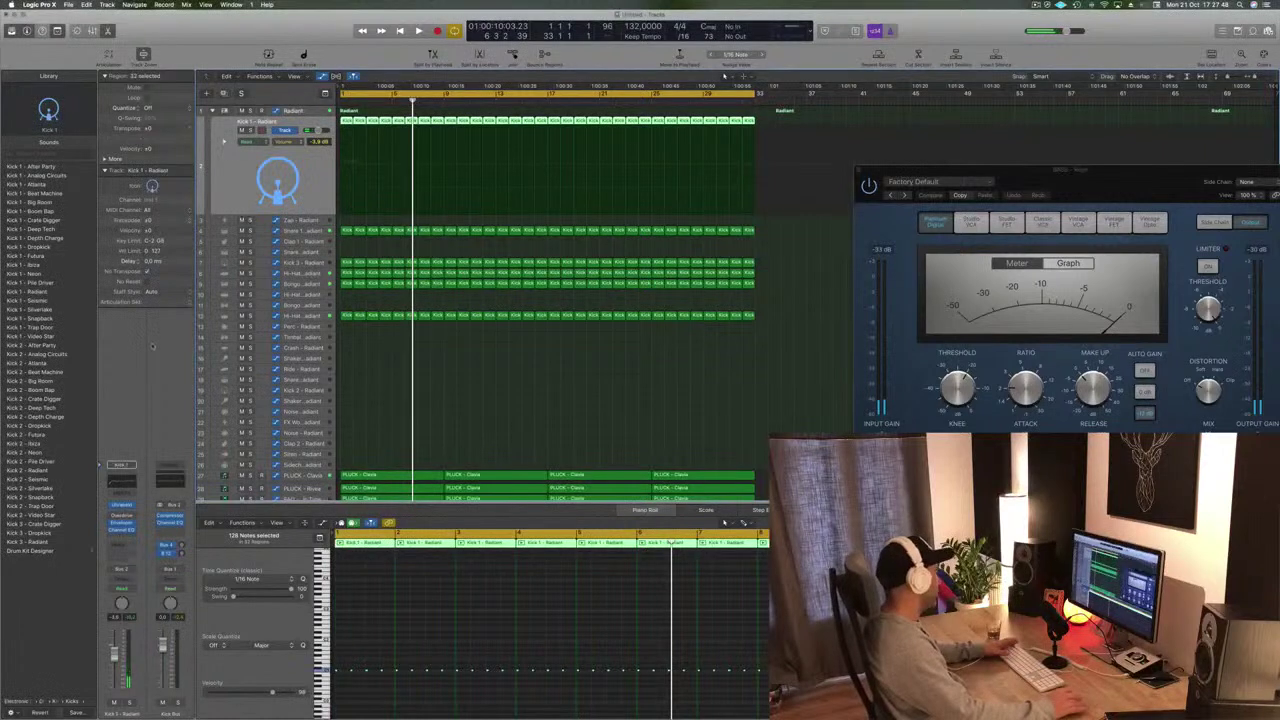
pyautogui.click(120, 545)
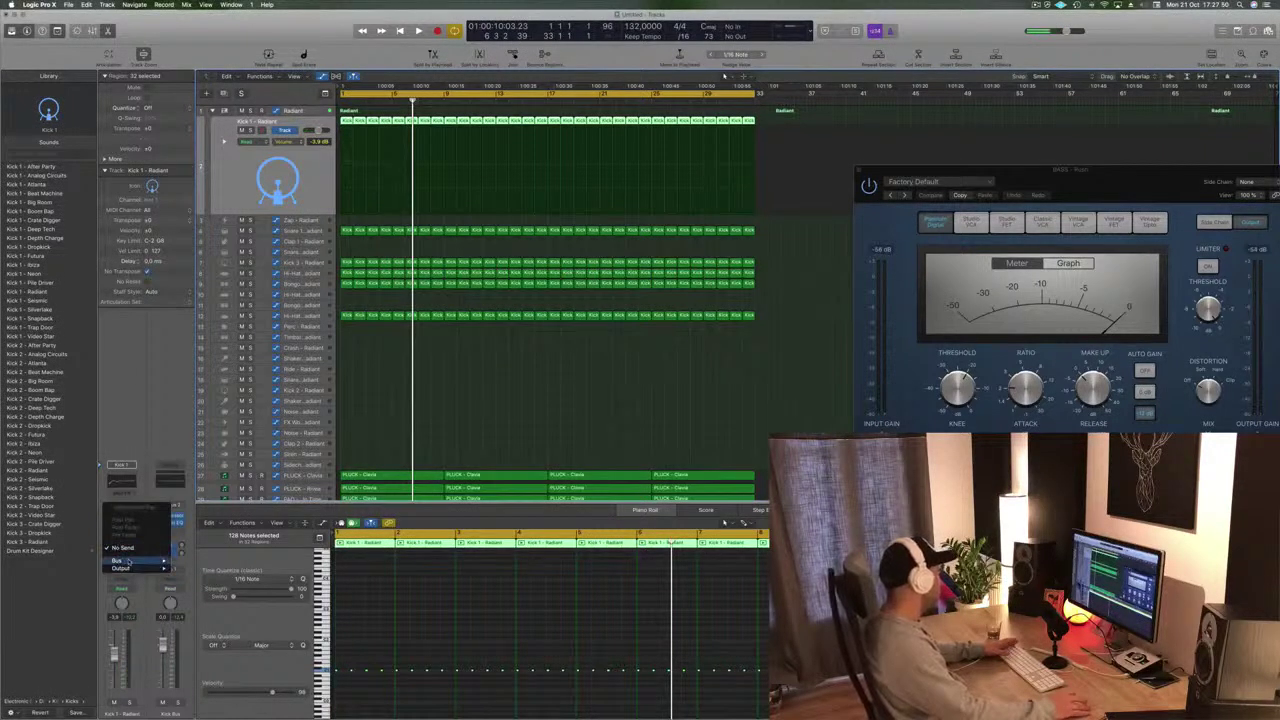
pyautogui.moveTo(130, 561)
pyautogui.click(205, 500)
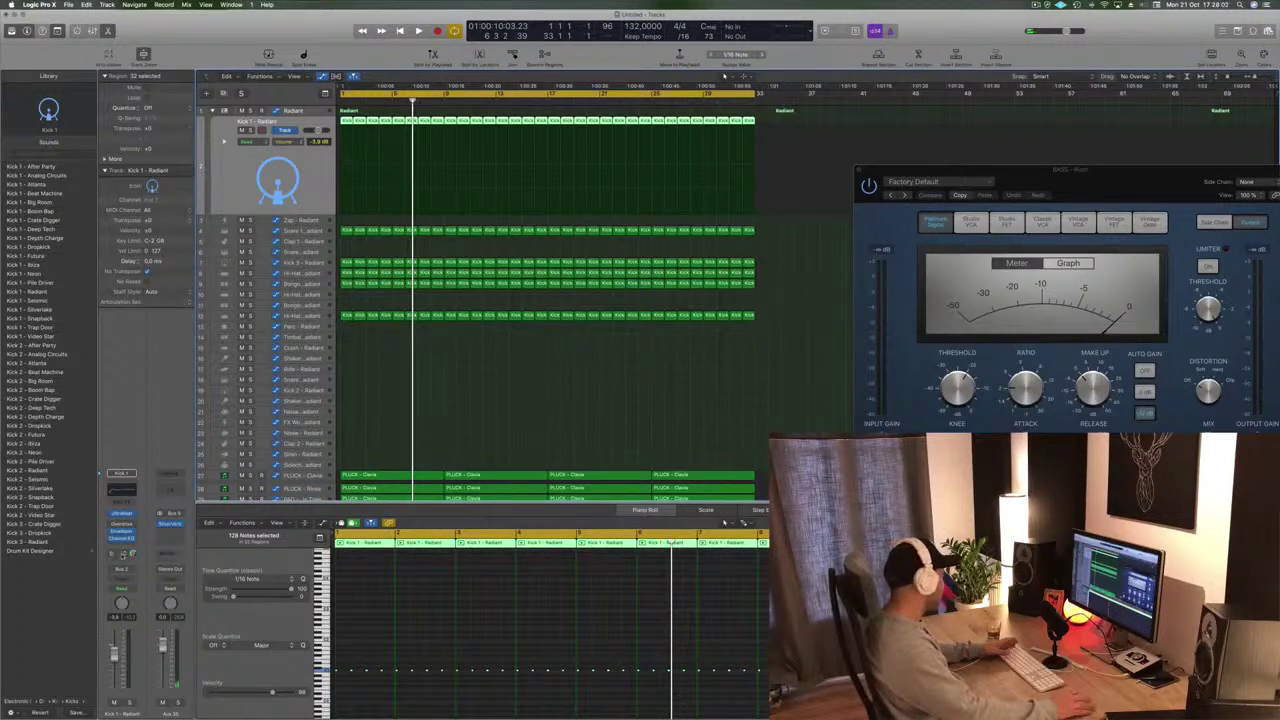
# Reassign the Kick 1 - Radiant send to Bus 6 and set the resulting aux channel's output to No Output
pyautogui.click(121, 553)
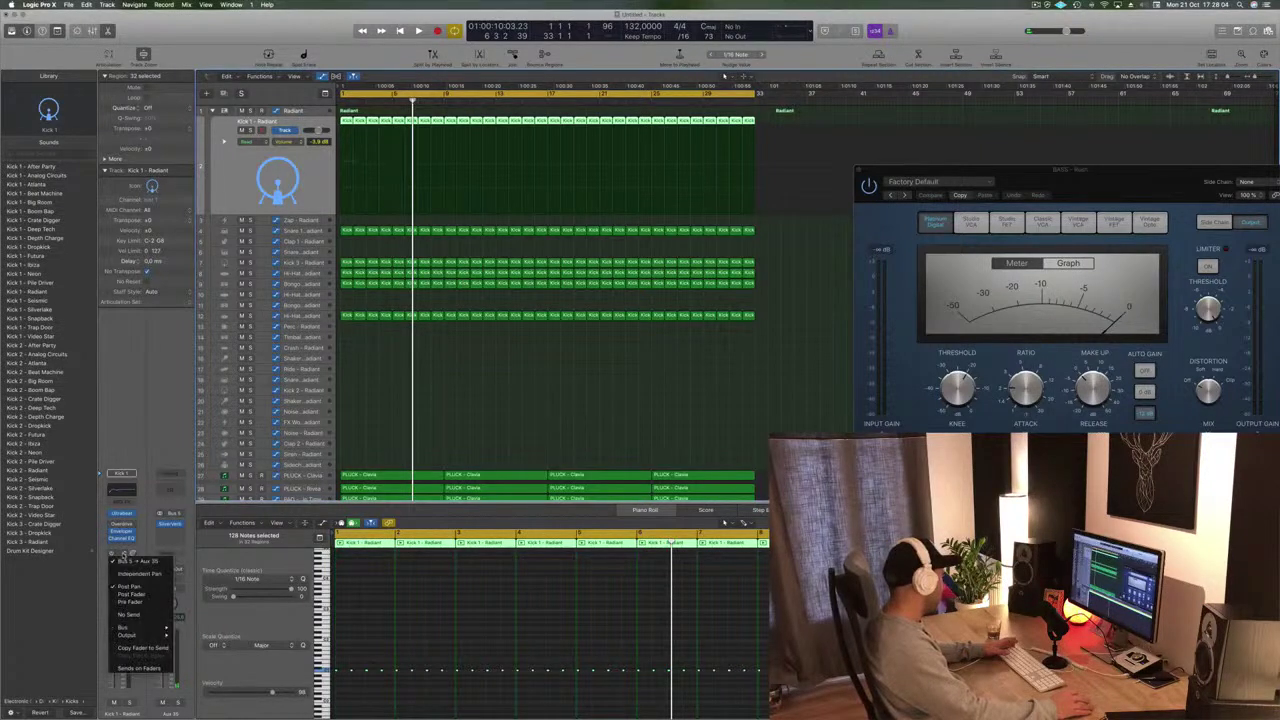
pyautogui.click(134, 632)
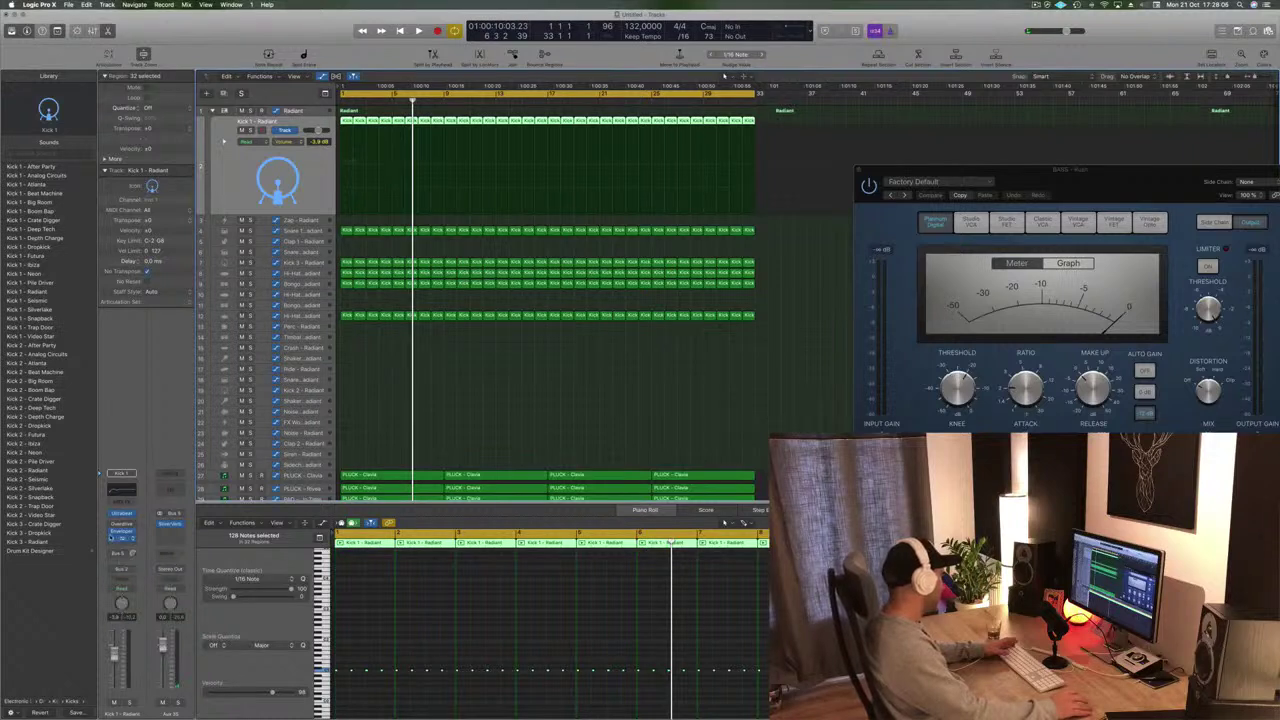
pyautogui.click(122, 554)
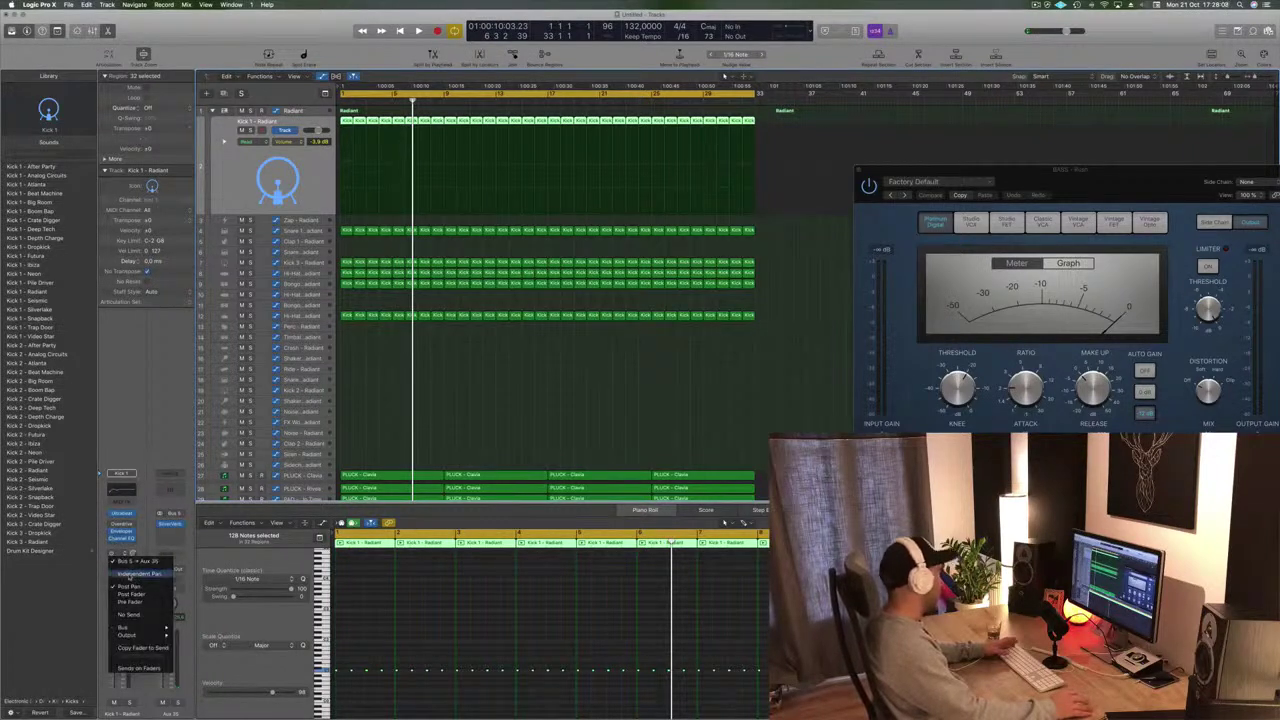
pyautogui.click(120, 575)
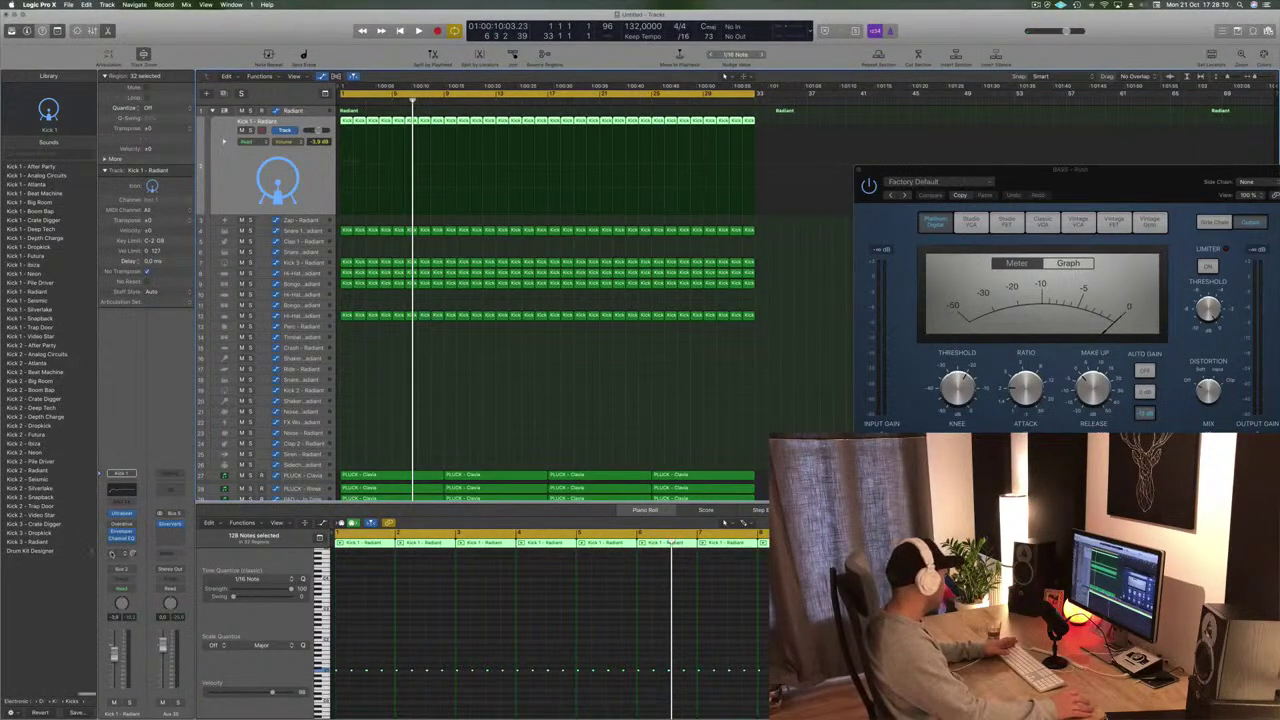
pyautogui.click(120, 554)
pyautogui.moveTo(135, 627)
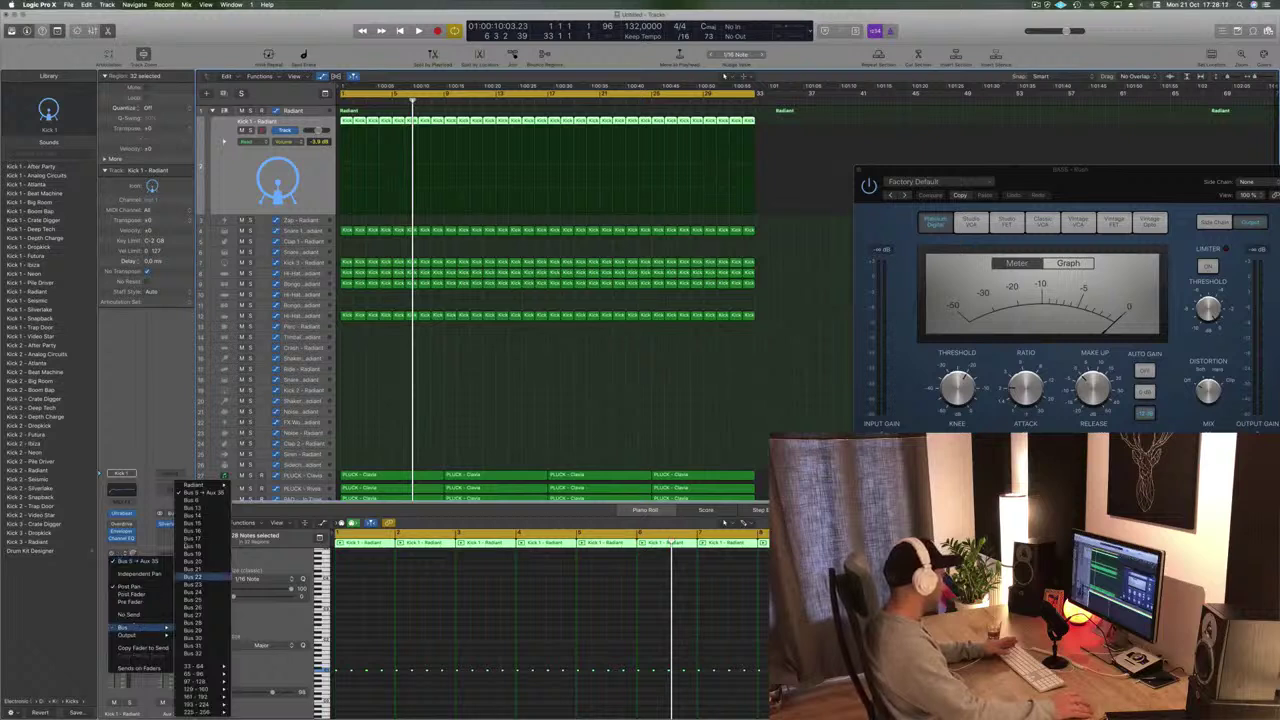
pyautogui.click(190, 500)
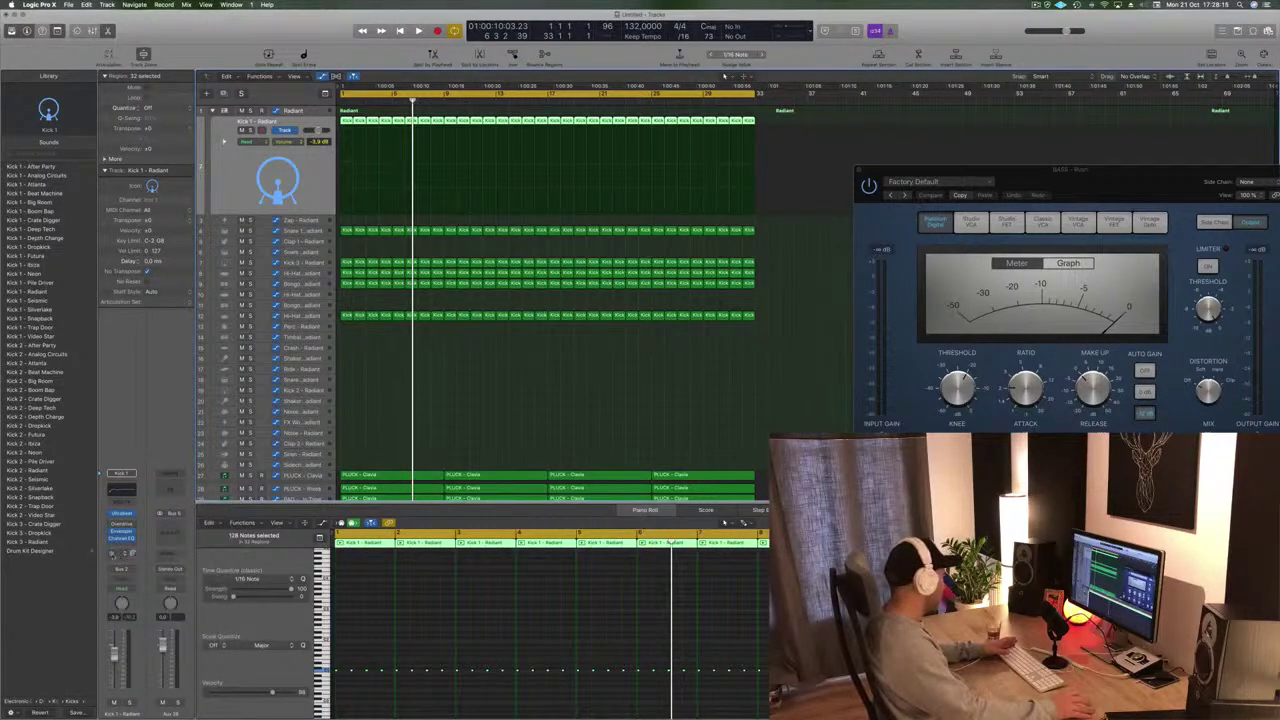
pyautogui.click(170, 569)
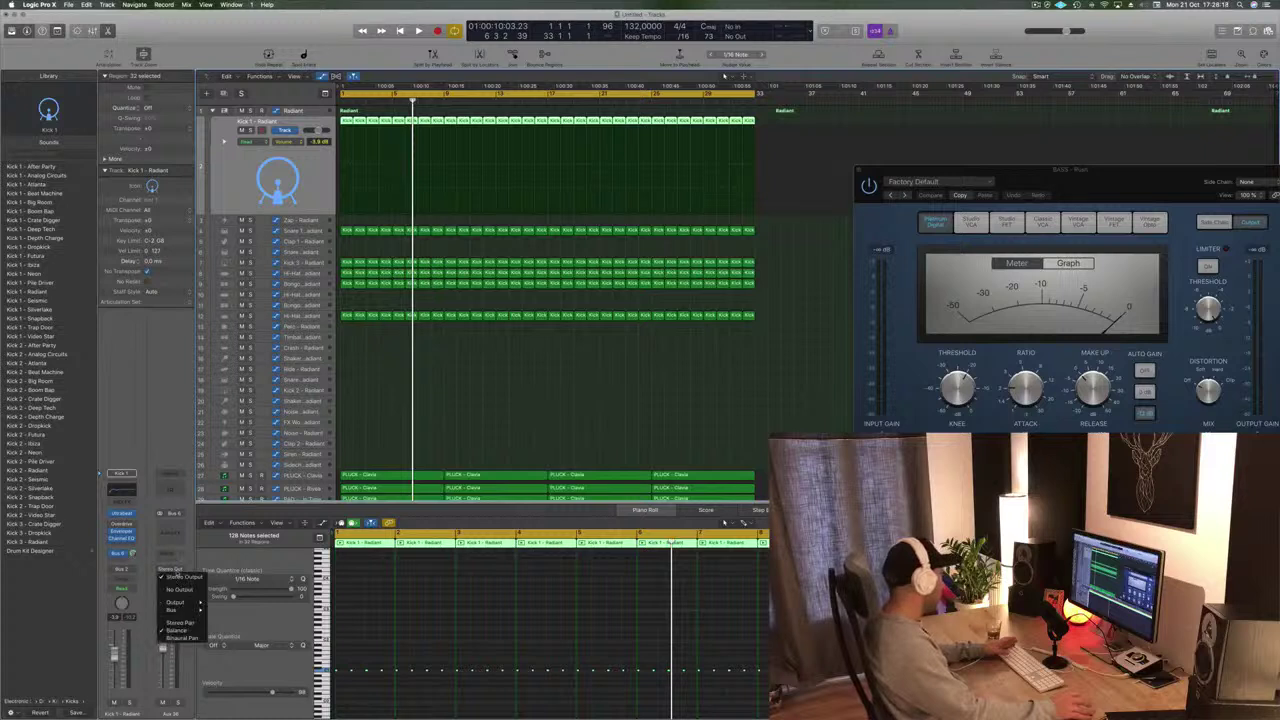
pyautogui.click(180, 589)
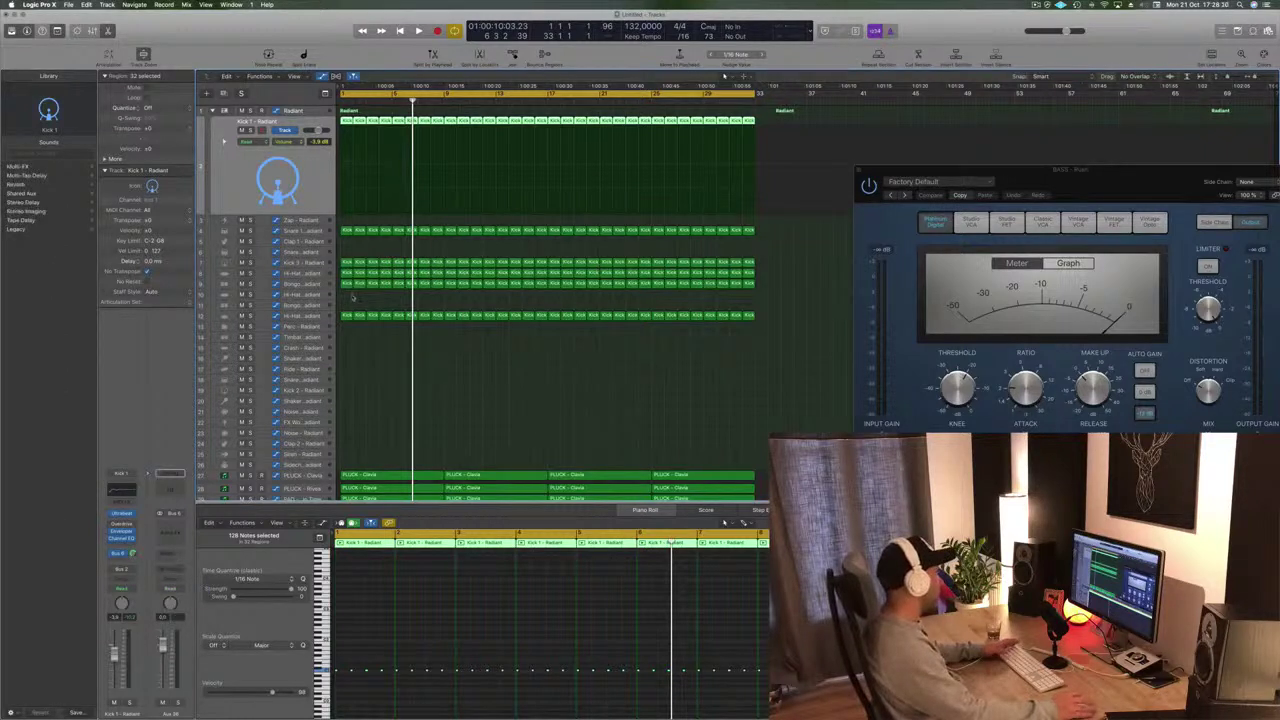
# Set the side chain source of the BASS - Rush Compressor to Bus 6, fed by the kick
pyautogui.press('space')
pyautogui.moveTo(1240, 169); pyautogui.dragTo(911, 153)
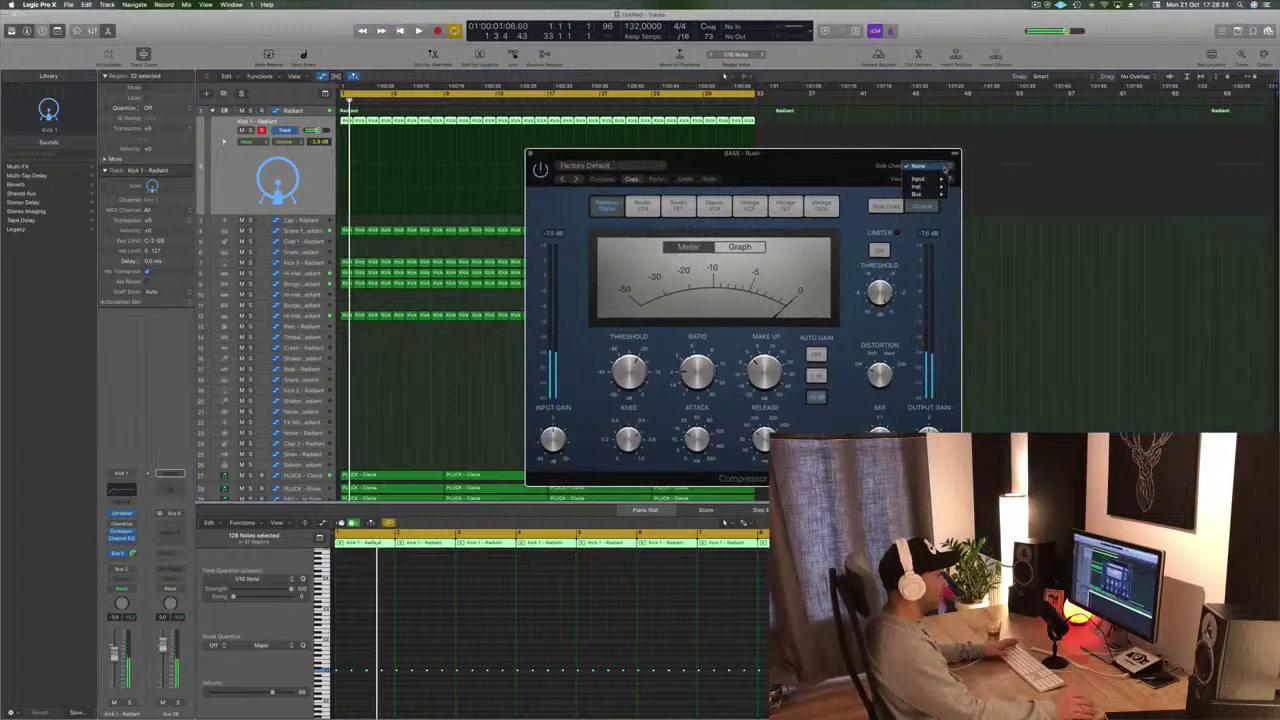
pyautogui.moveTo(931, 196)
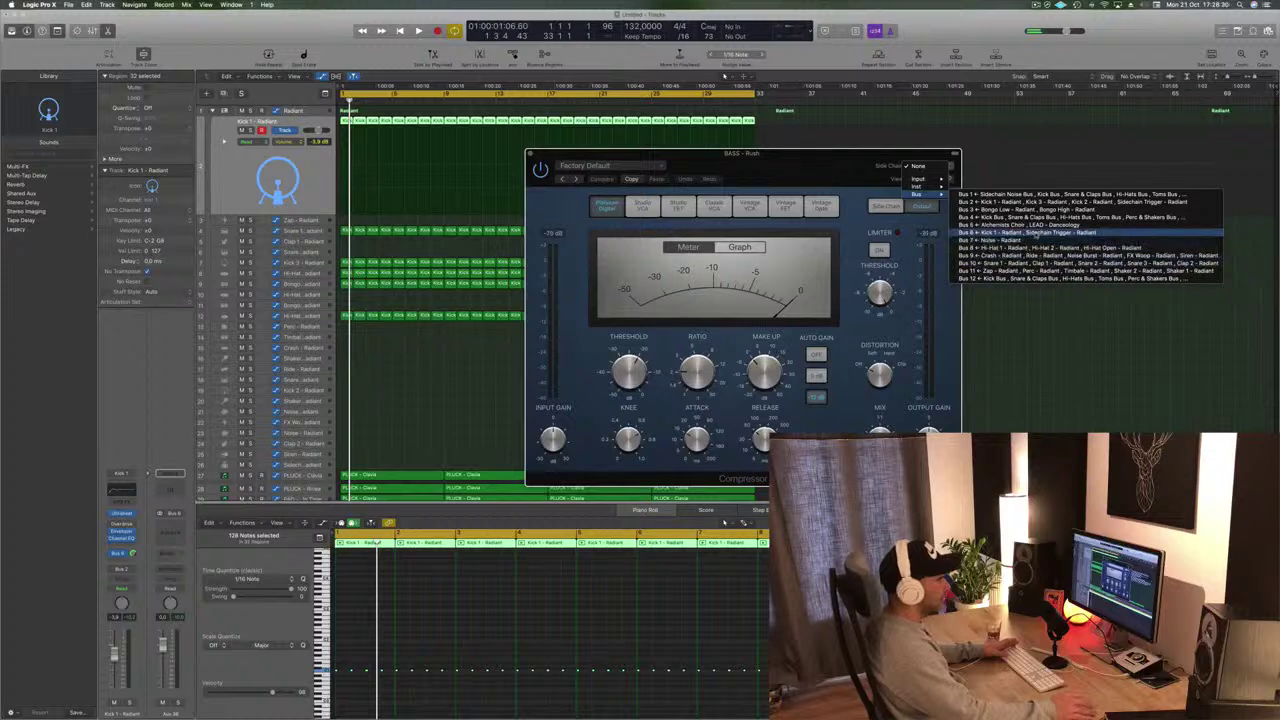
pyautogui.click(1035, 232)
# Set the BASS - Rush Compressor's threshold to about -15.5 dB during playback, restart from the beginning and close the plug-in
pyautogui.moveTo(834, 156); pyautogui.dragTo(887, 147)
pyautogui.press('space')
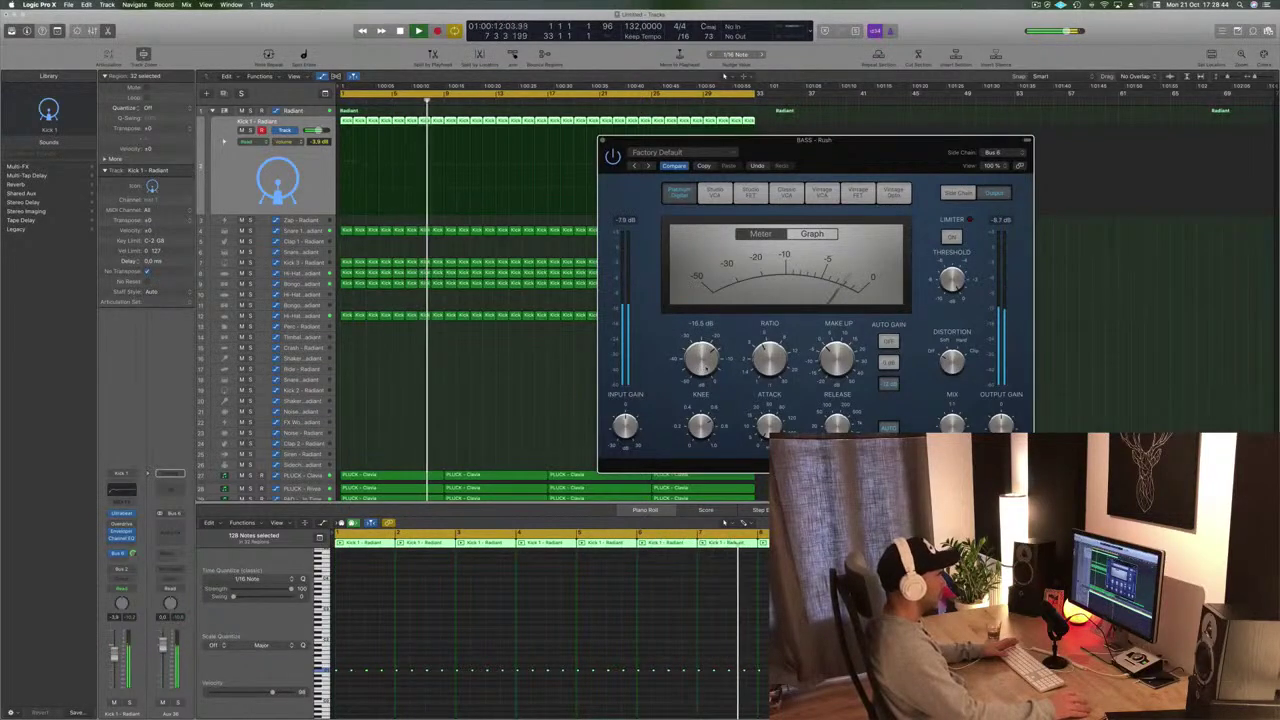
pyautogui.press('Return')
pyautogui.click(604, 140)
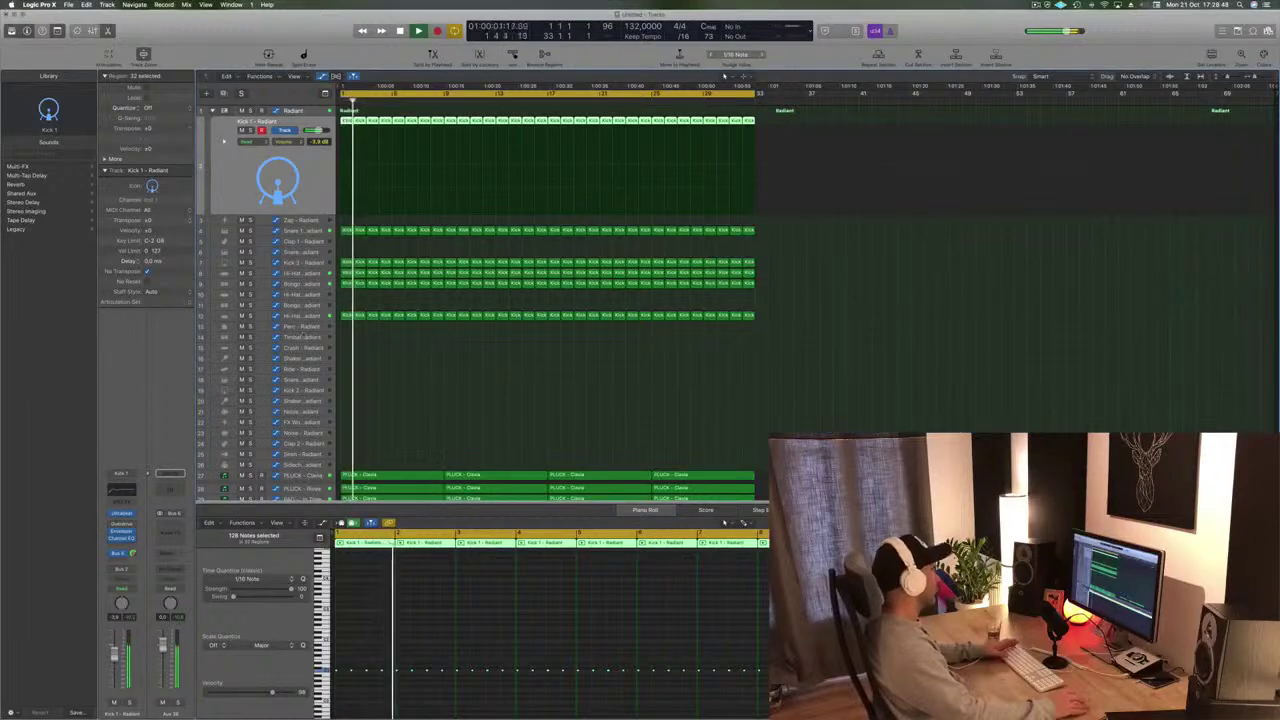
# Select the BASS - Rush track and replay the arrangement from the beginning to hear the sidechained bass
pyautogui.scroll(-4, 406, 286)
pyautogui.press('Return')
pyautogui.press('Return')
pyautogui.click(301, 454)
pyautogui.press('Return')
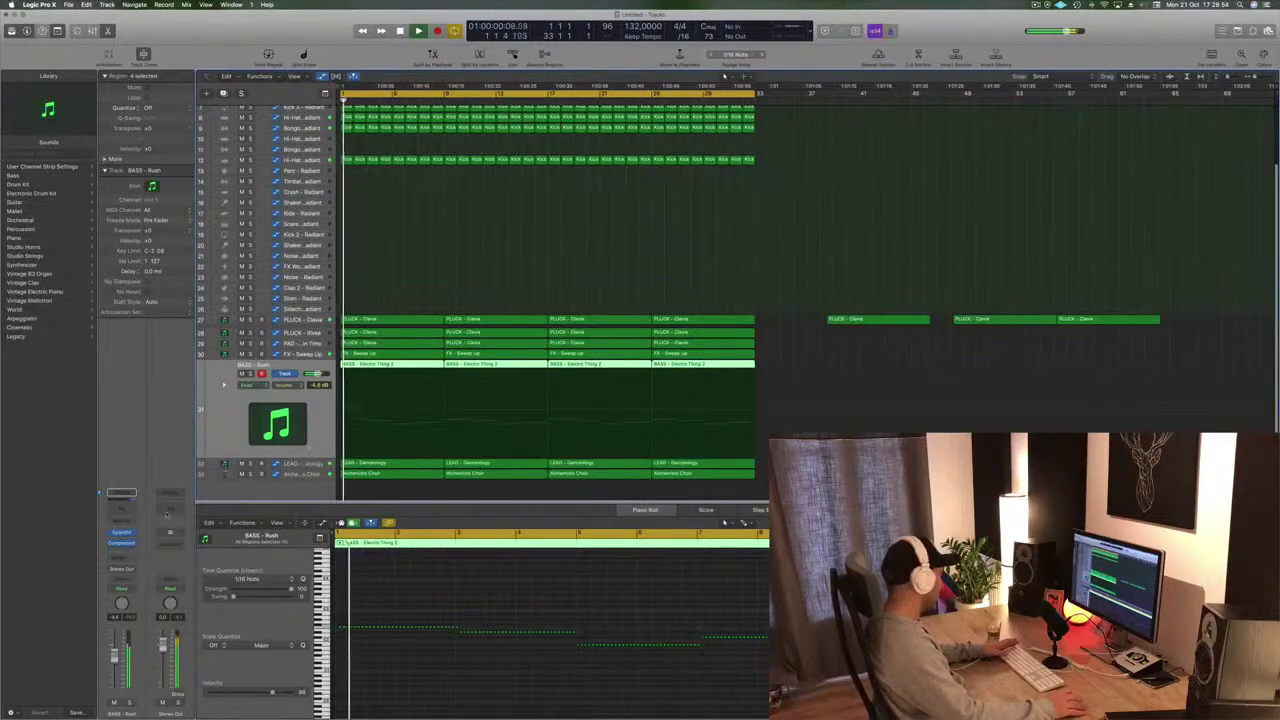
# Reopen the BASS - Rush Compressor, switch its display to Graph and lower the threshold to about -26 dB
pyautogui.click(121, 543)
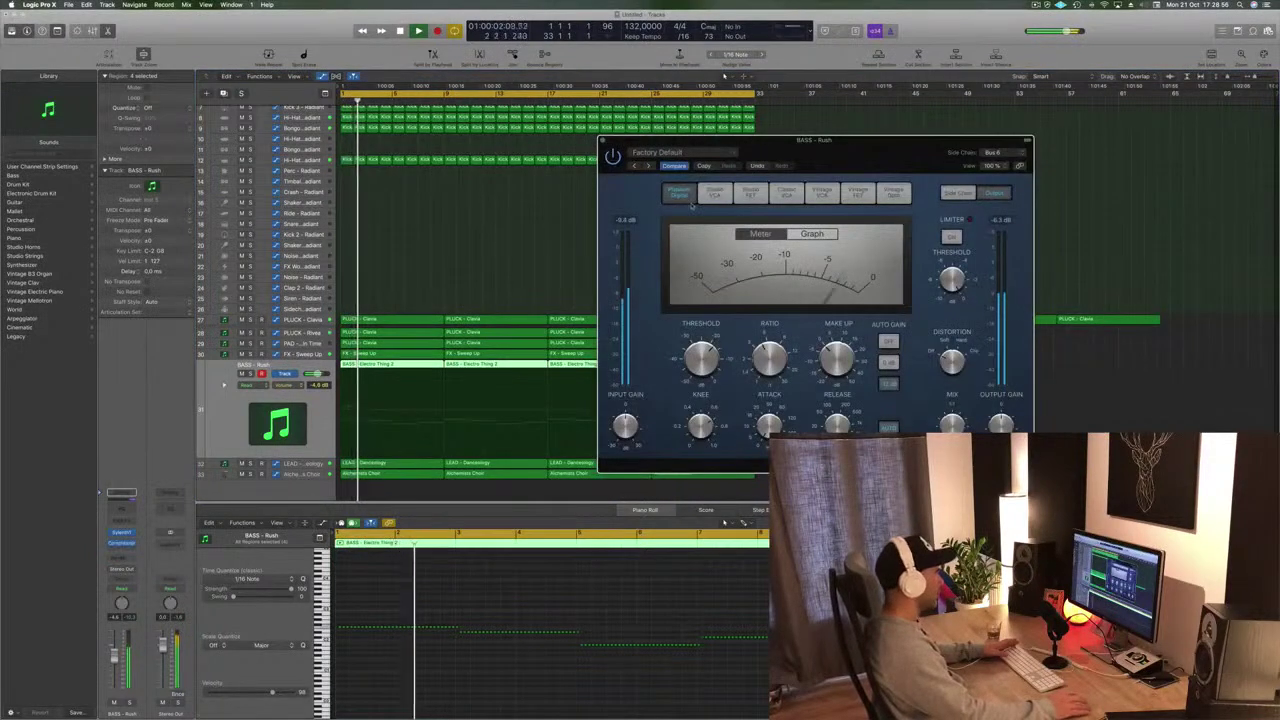
pyautogui.press('Return')
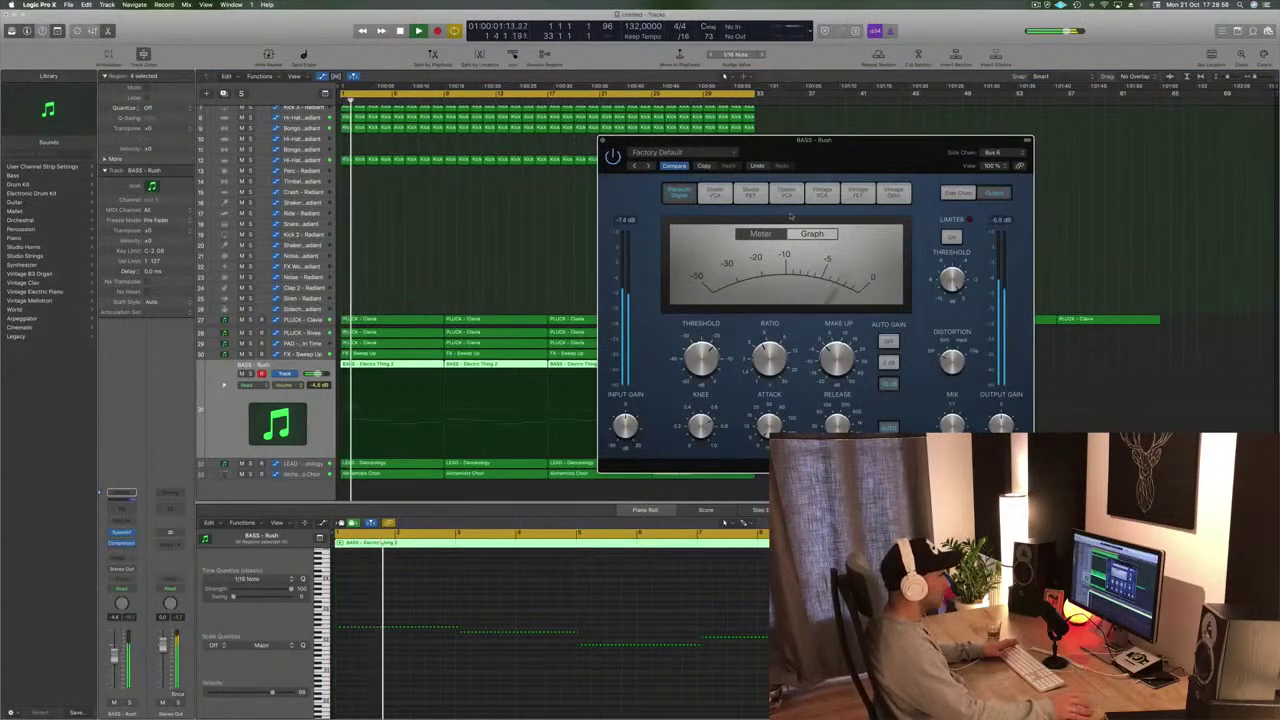
pyautogui.click(811, 233)
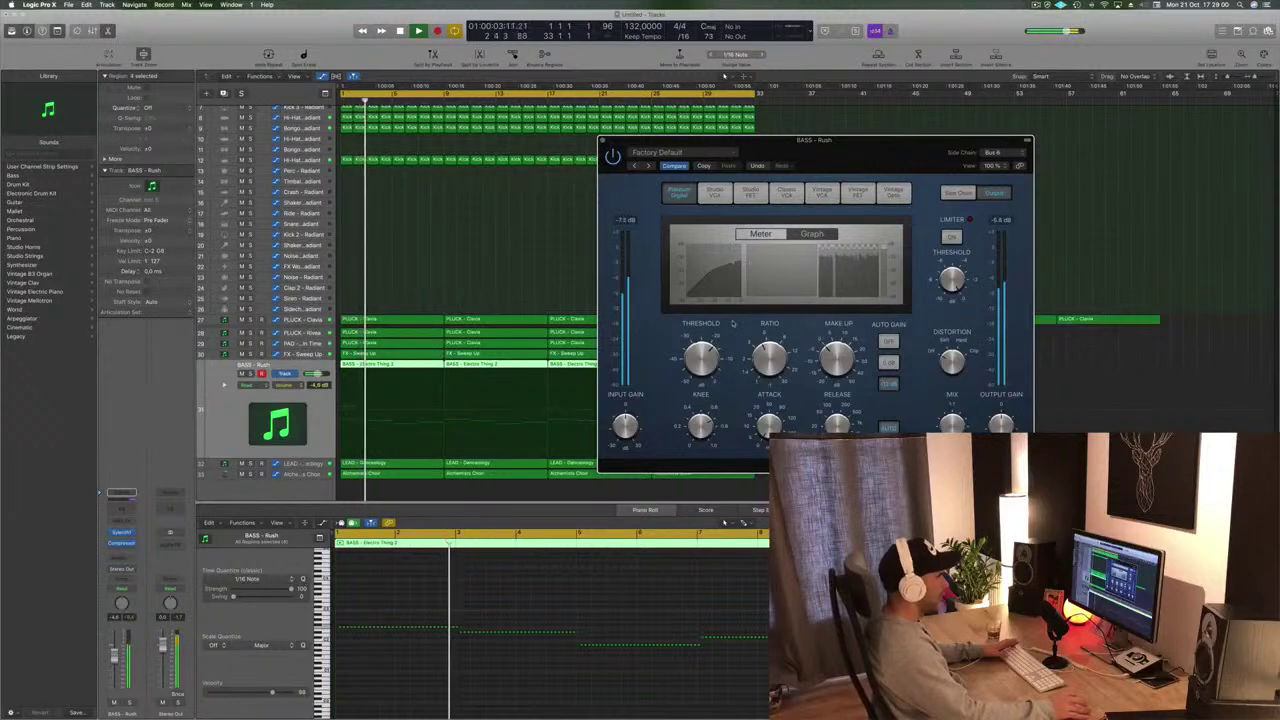
pyautogui.moveTo(704, 359); pyautogui.dragTo(705, 375)
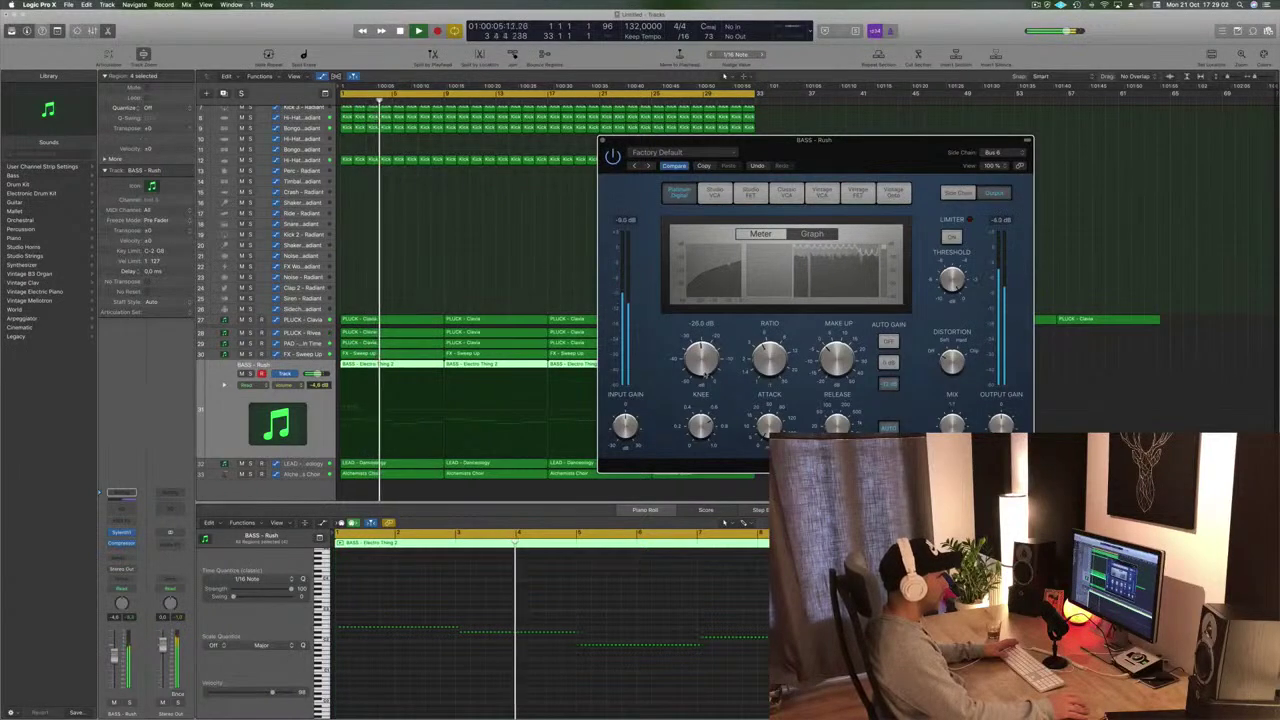
pyautogui.moveTo(881, 155); pyautogui.dragTo(838, 155)
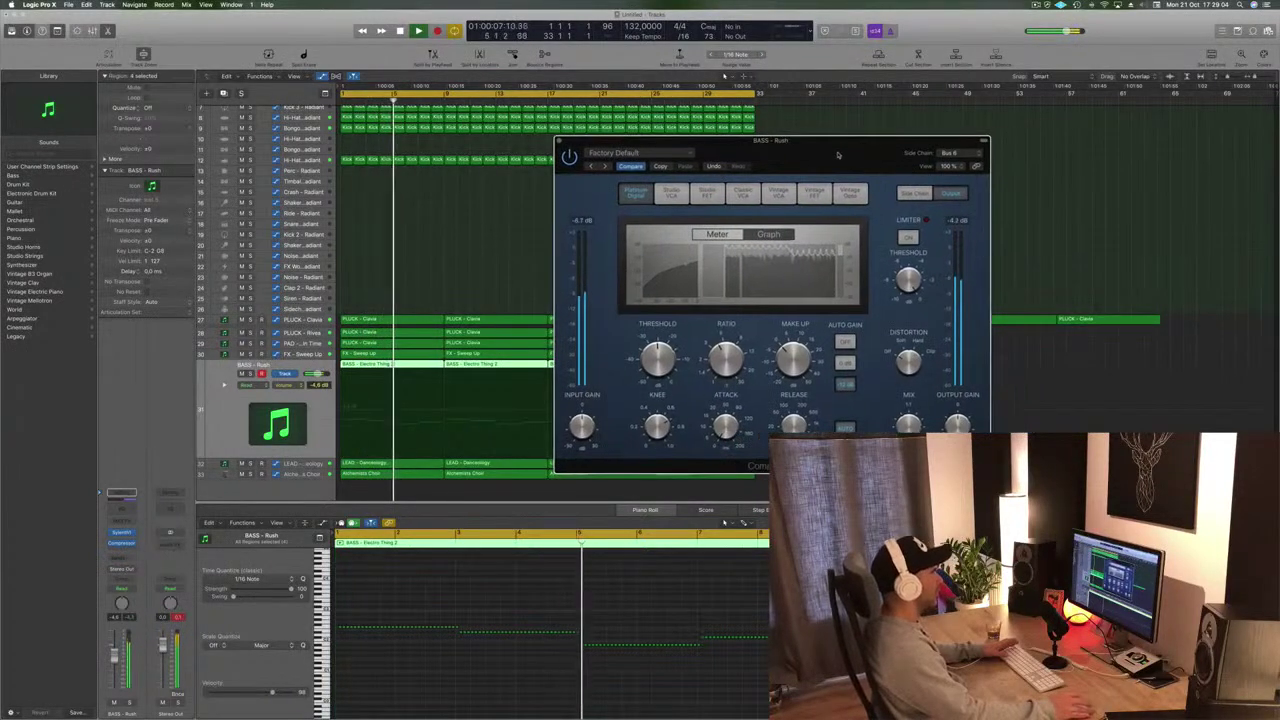
# Close the Compressor, restart playback from the beginning and reduce the BASS - Rush track's volume
pyautogui.click(559, 140)
pyautogui.press('space')
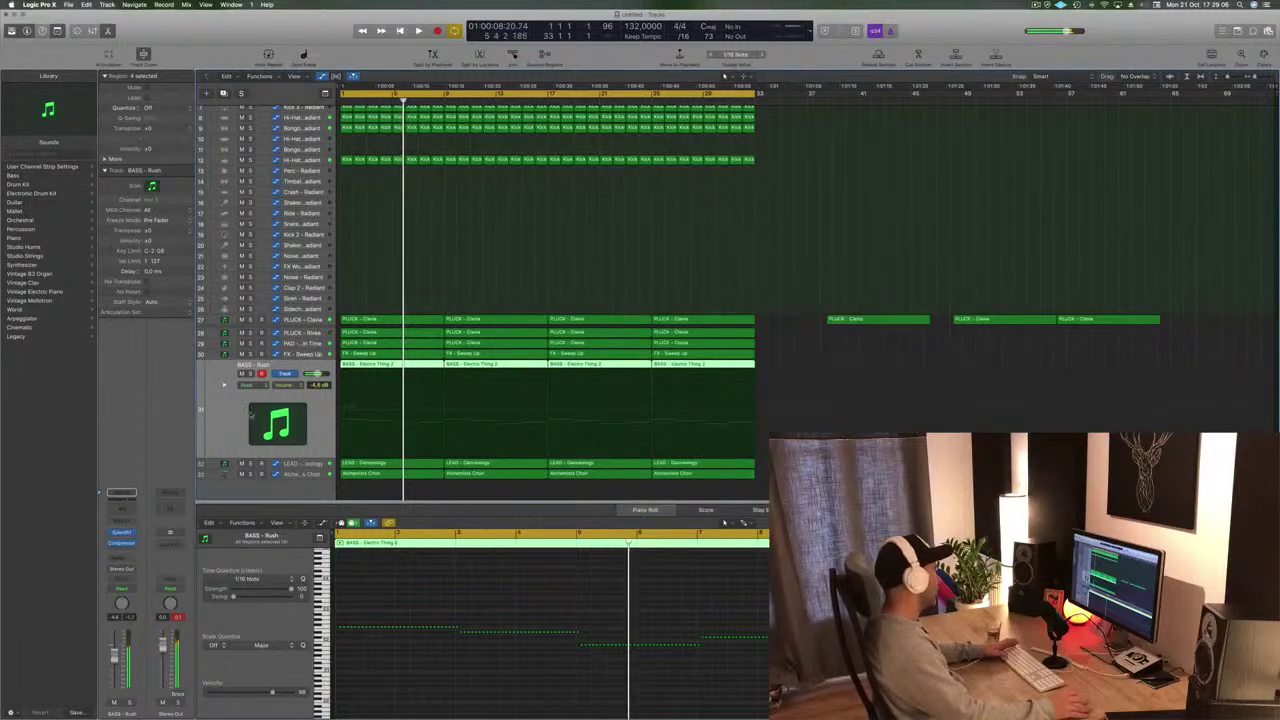
pyautogui.press('Return')
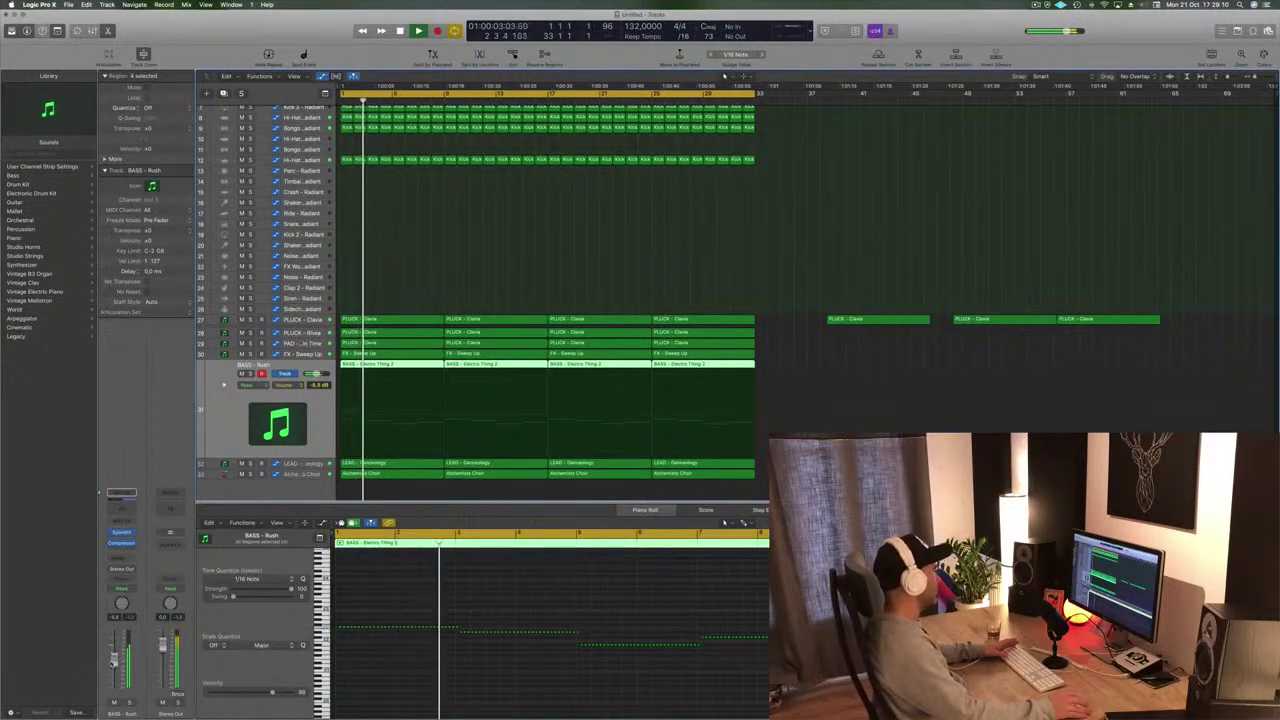
# Stop playback, select the LEAD - Danceology track and insert a Compressor on its channel
pyautogui.click(309, 460)
pyautogui.press('space')
pyautogui.press('Return')
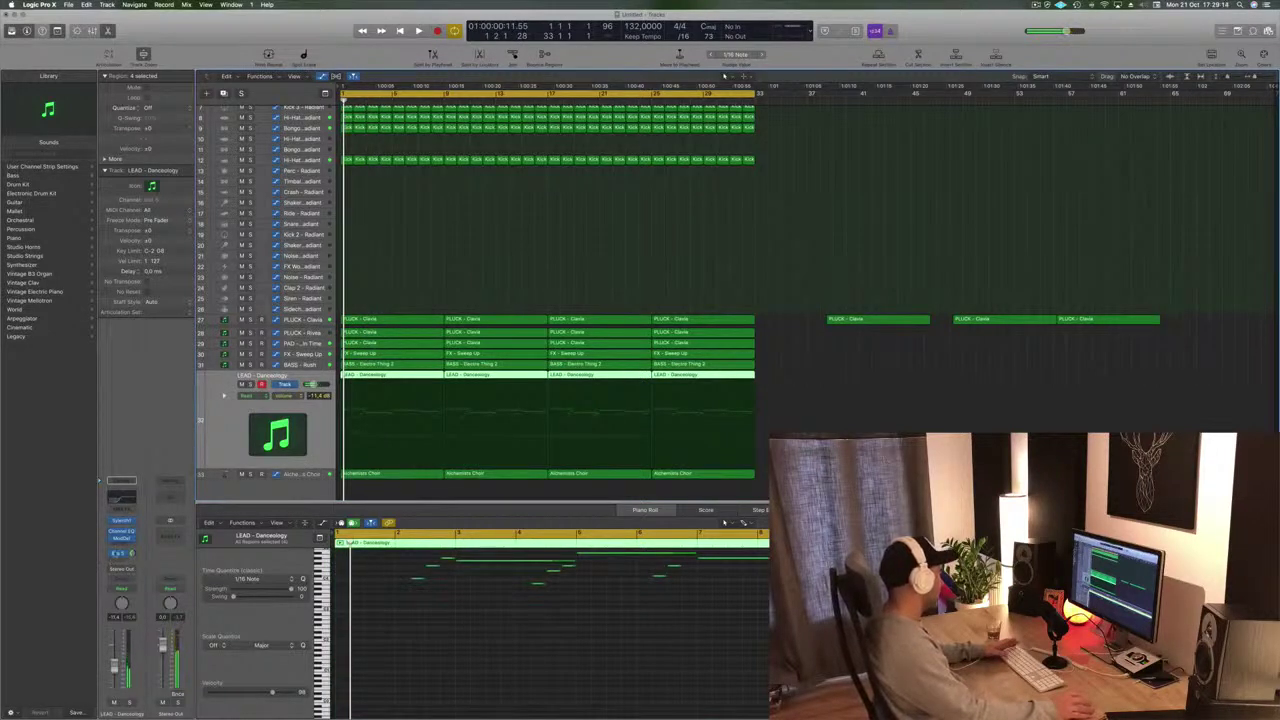
pyautogui.click(119, 563)
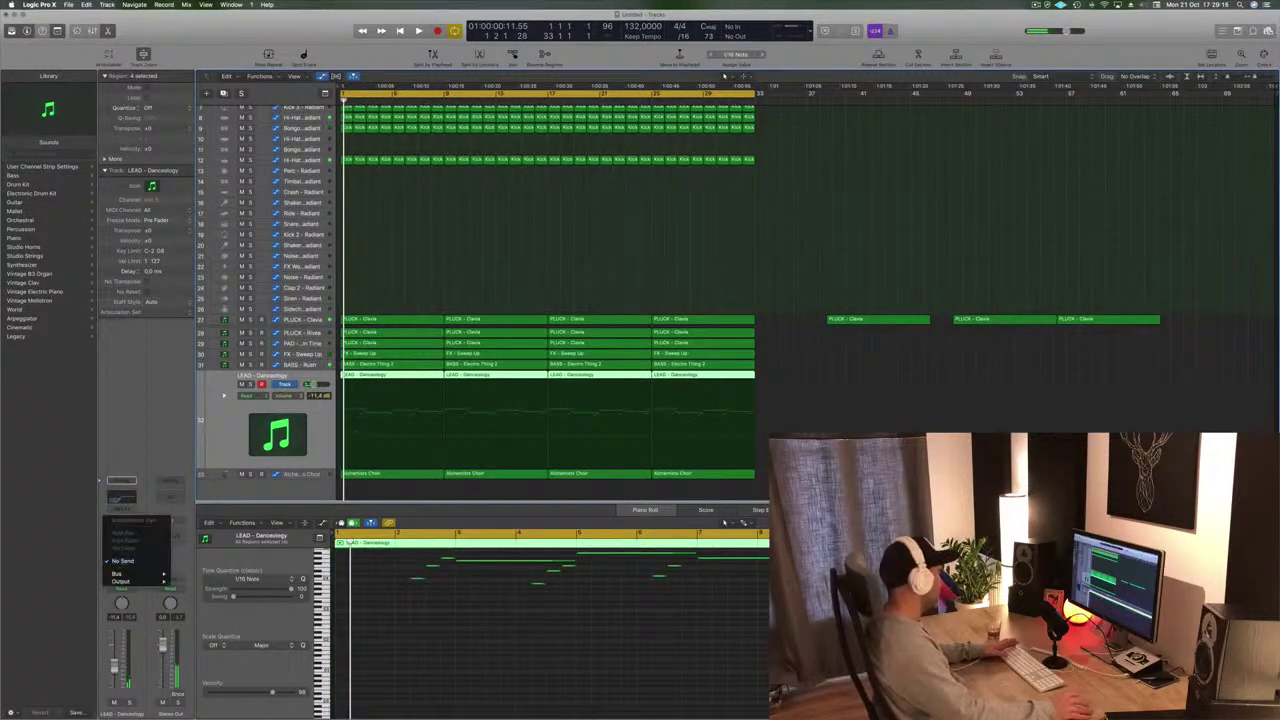
pyautogui.click(119, 556)
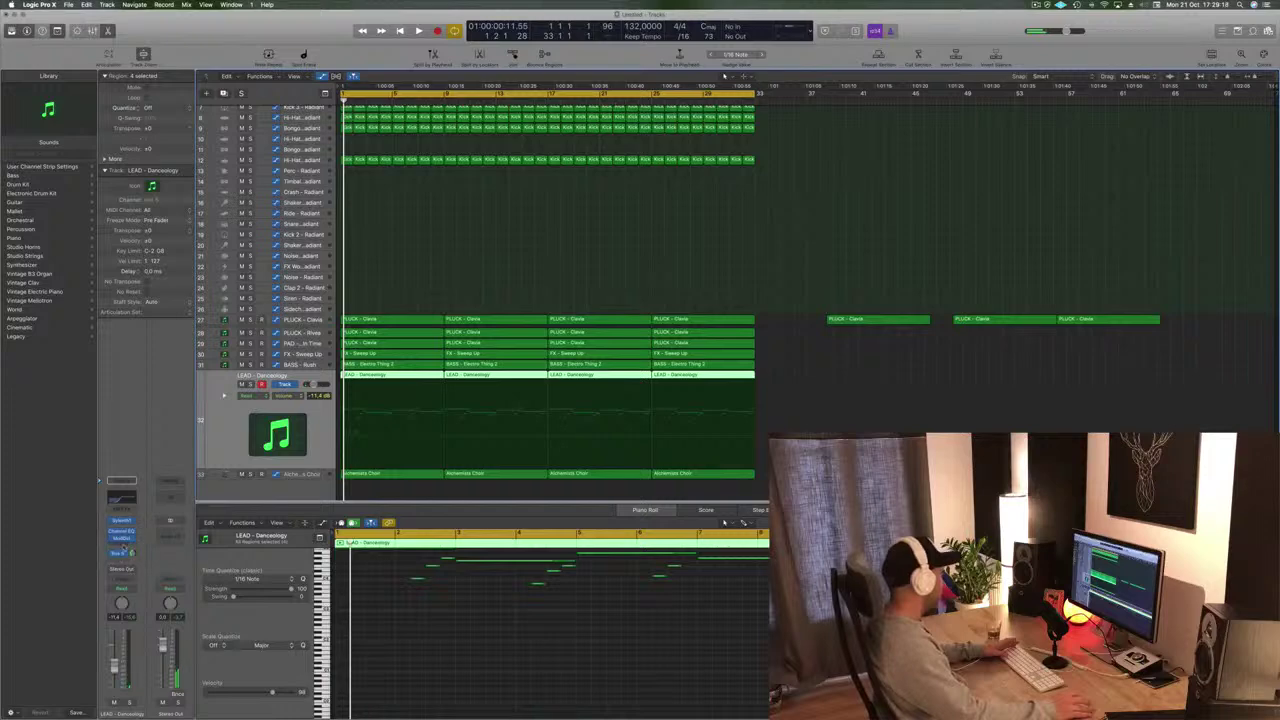
pyautogui.click(122, 544)
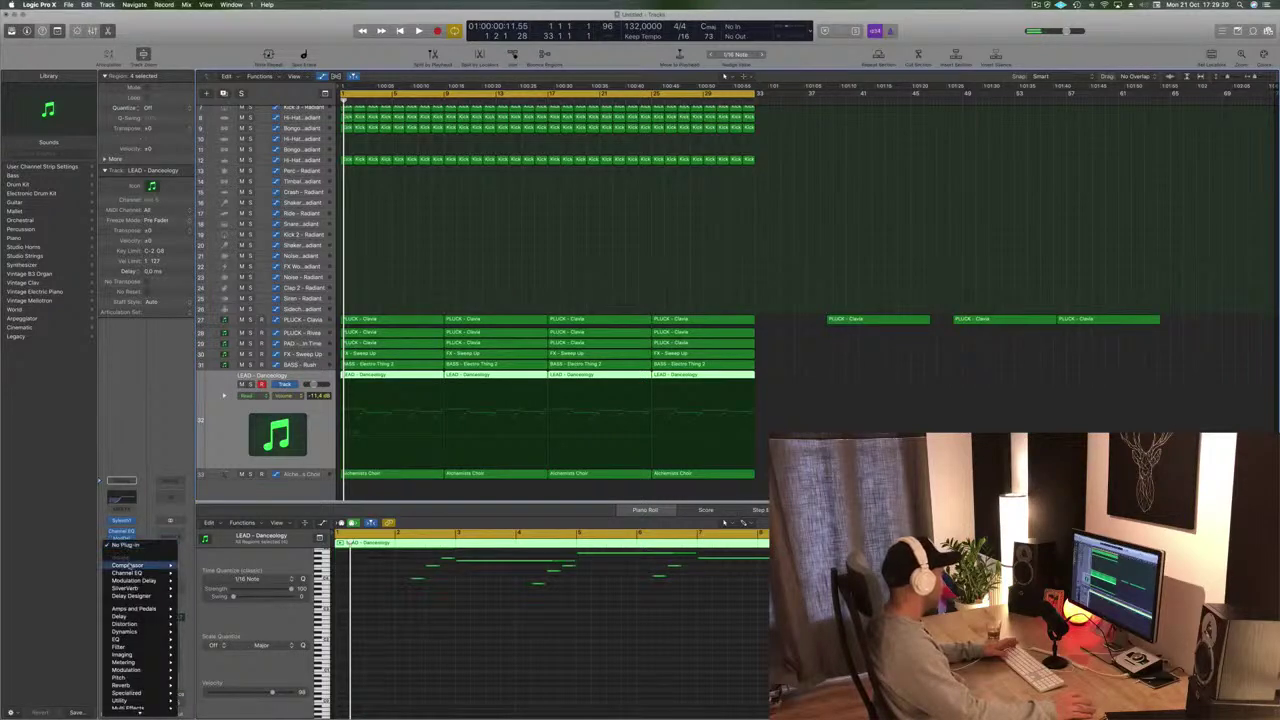
pyautogui.click(196, 567)
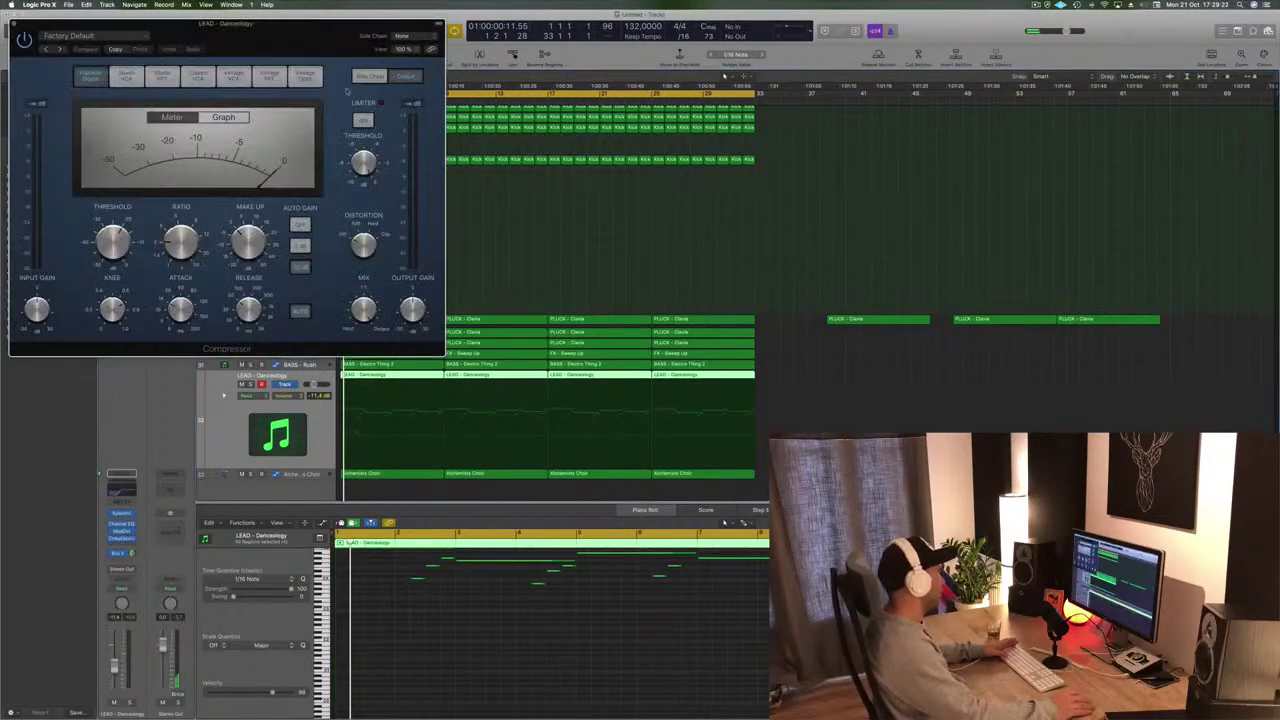
# Set the LEAD - Danceology Compressor's side chain to Bus 6 and adjust its ratio and threshold during playback
pyautogui.moveTo(396, 20); pyautogui.dragTo(800, 163)
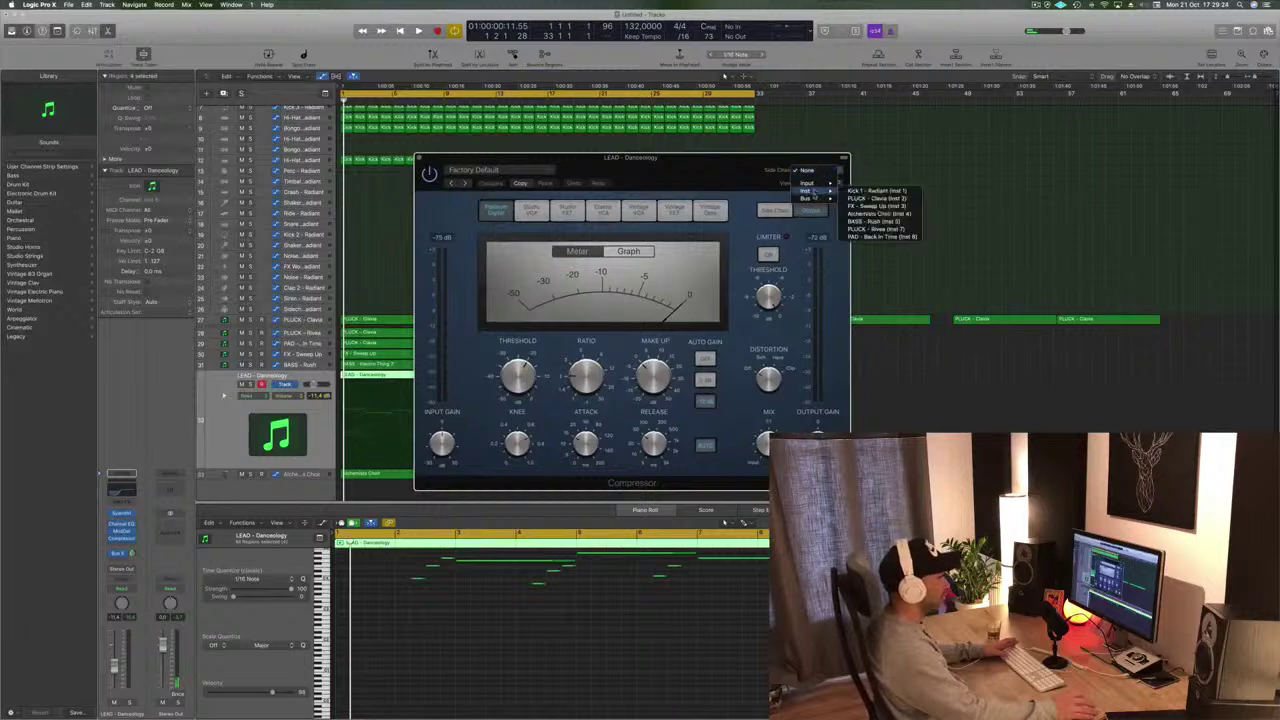
pyautogui.moveTo(810, 198)
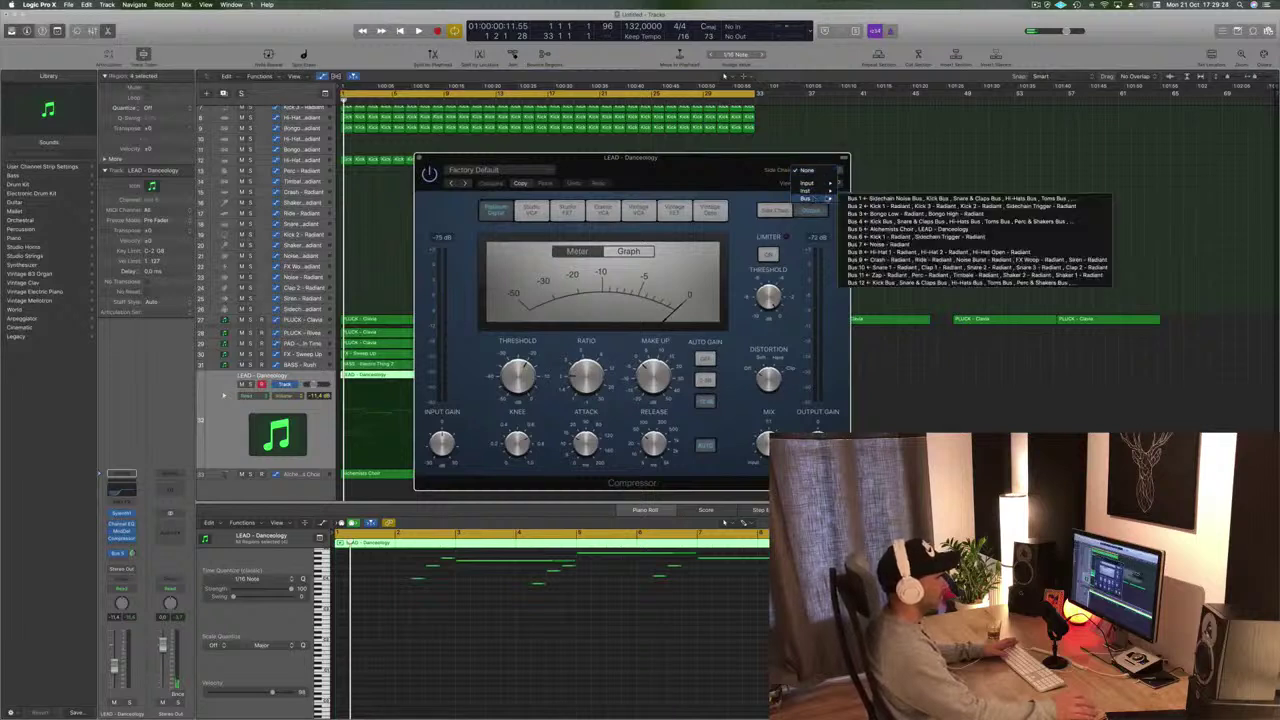
pyautogui.click(915, 236)
pyautogui.press('space')
pyautogui.moveTo(593, 377); pyautogui.dragTo(600, 357)
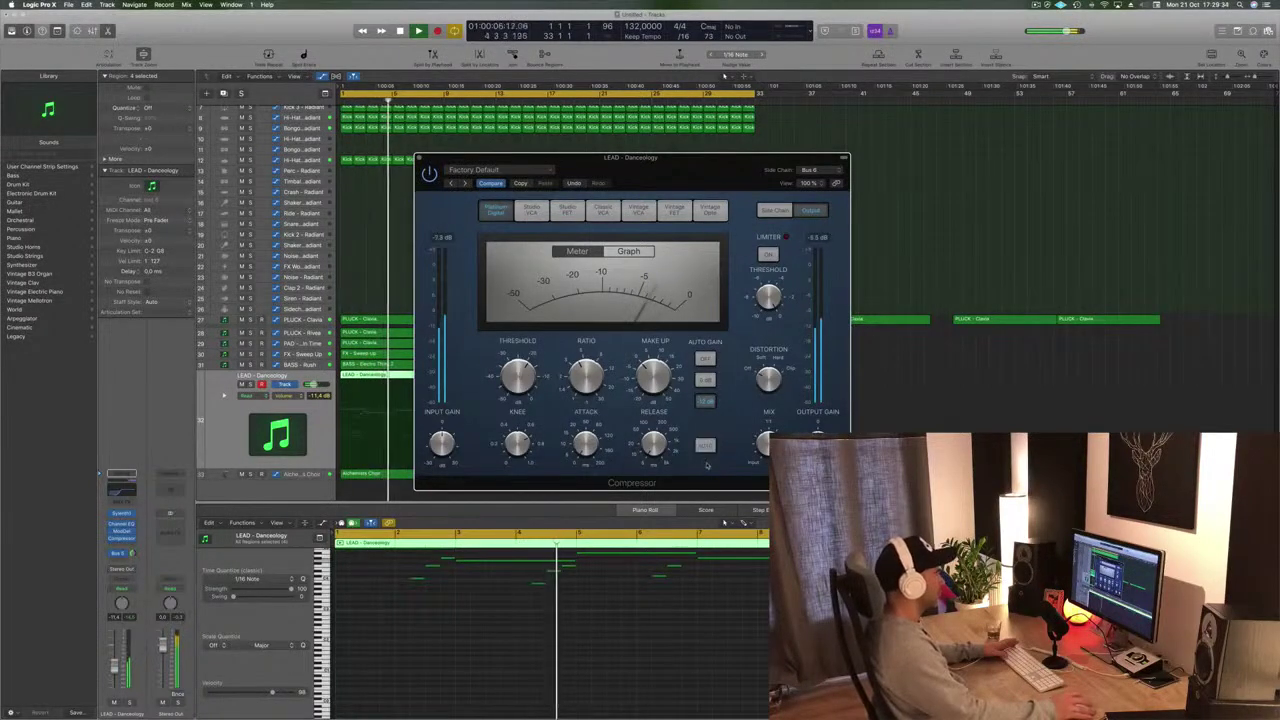
pyautogui.moveTo(510, 386); pyautogui.dragTo(515, 387)
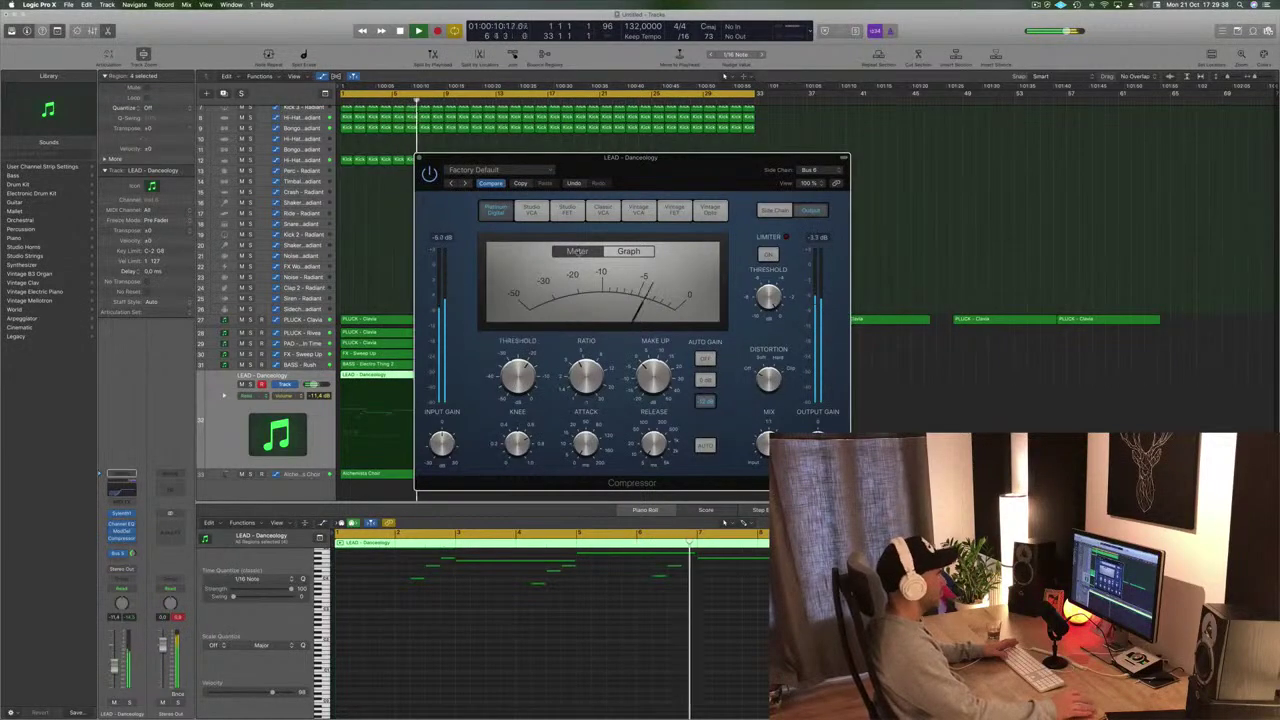
# Close the Compressor, lower the LEAD - Danceology volume to about -13.3 dB and replay from the beginning
pyautogui.moveTo(654, 159); pyautogui.dragTo(830, 158)
pyautogui.click(596, 157)
pyautogui.press('Return')
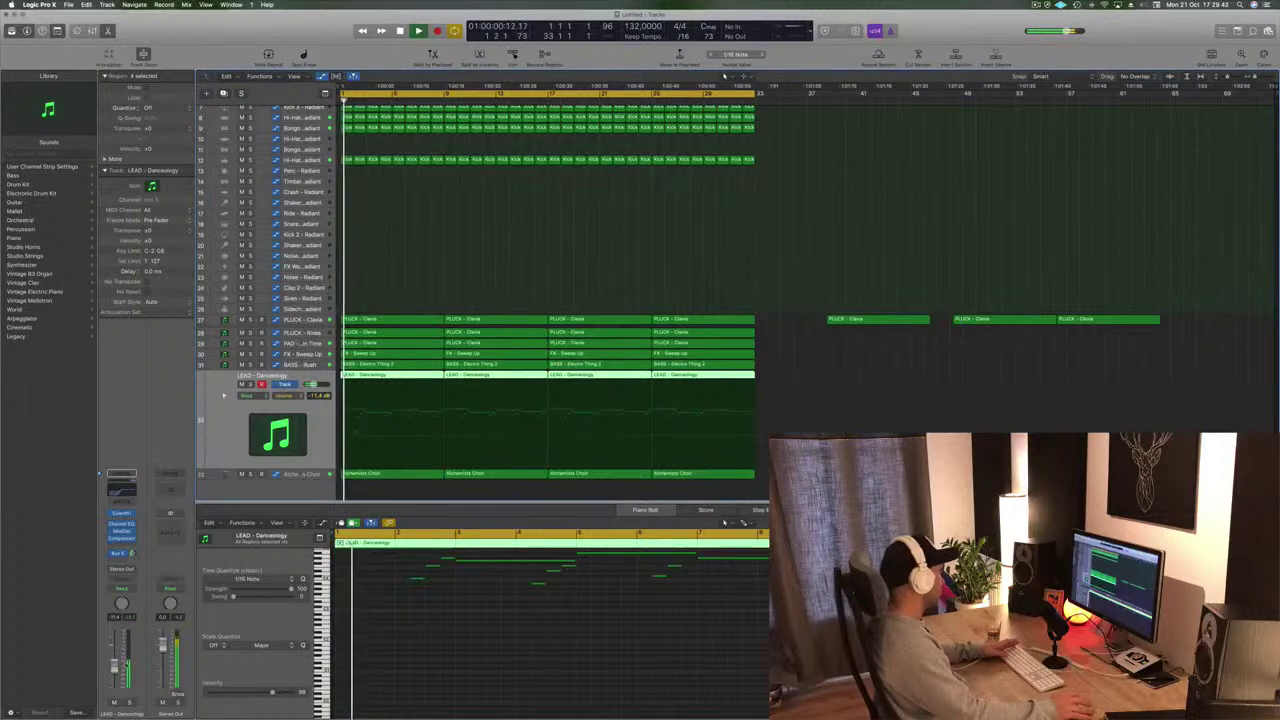
pyautogui.press('Return')
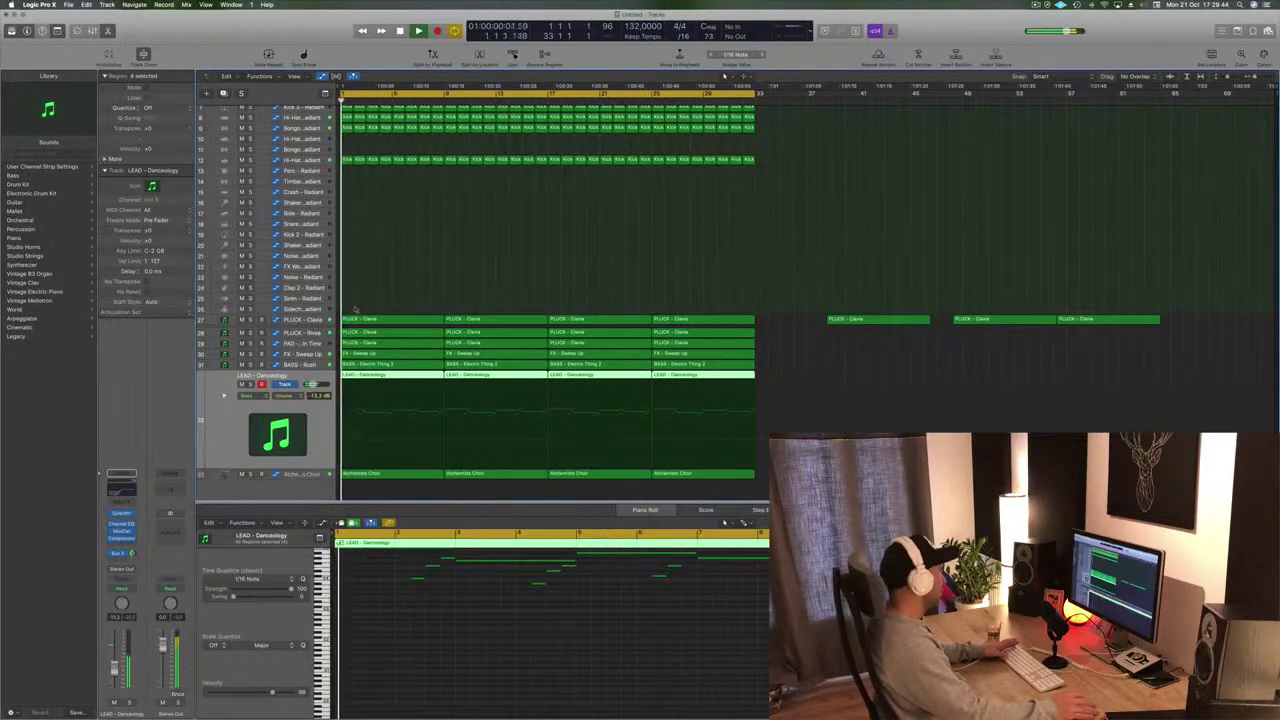
# Select the PLUCK - Clavia track, replay from the beginning and briefly audition it soloed against the full mix
pyautogui.click(312, 320)
pyautogui.press('Return')
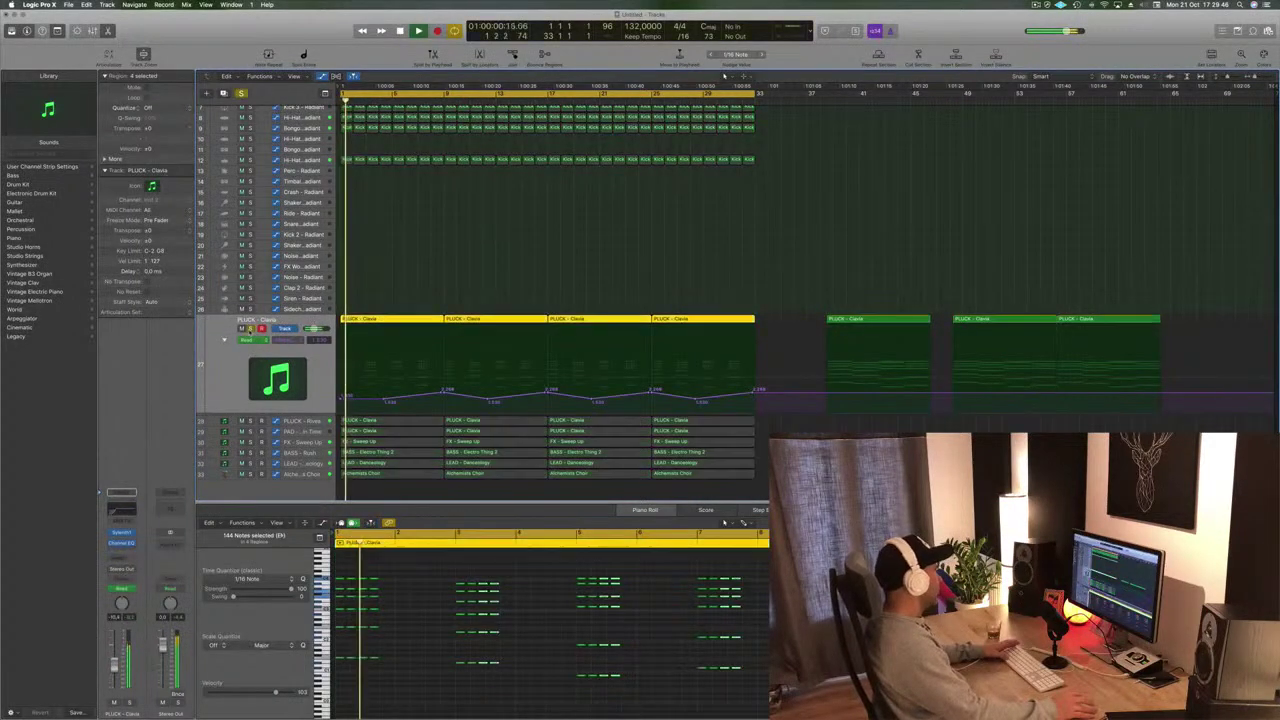
pyautogui.press('Return')
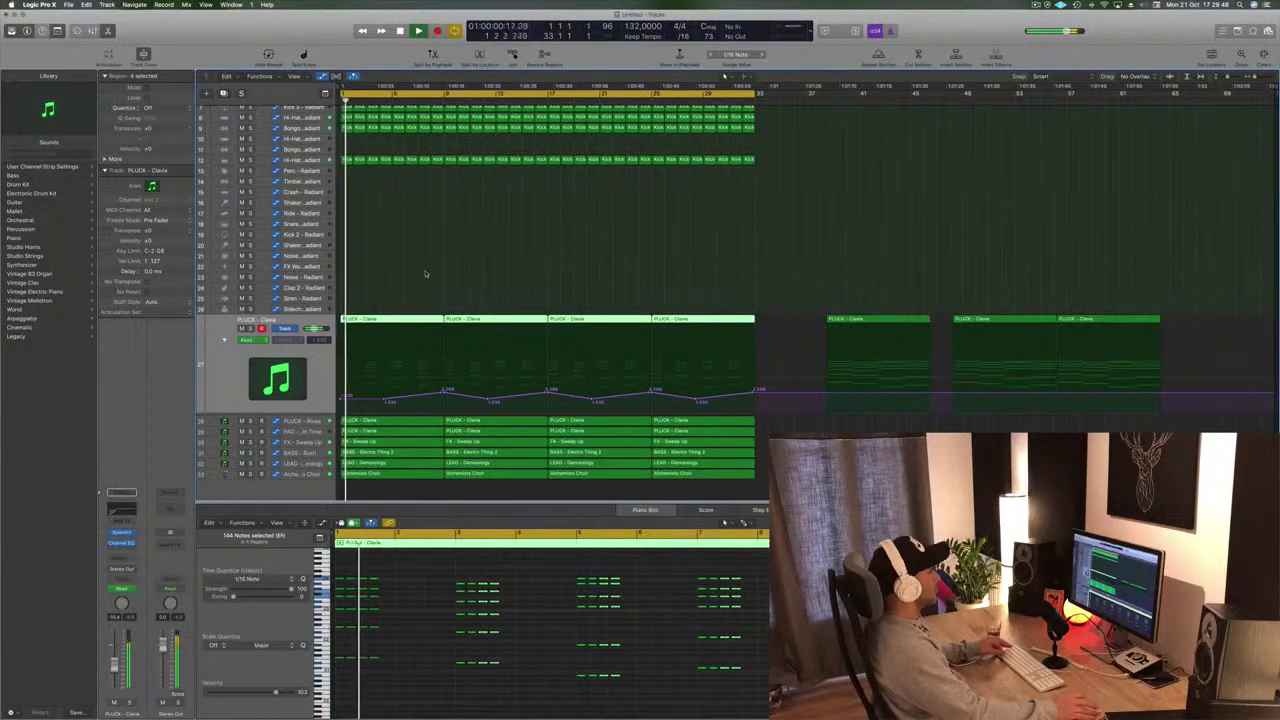
pyautogui.press('z')
pyautogui.press('z')
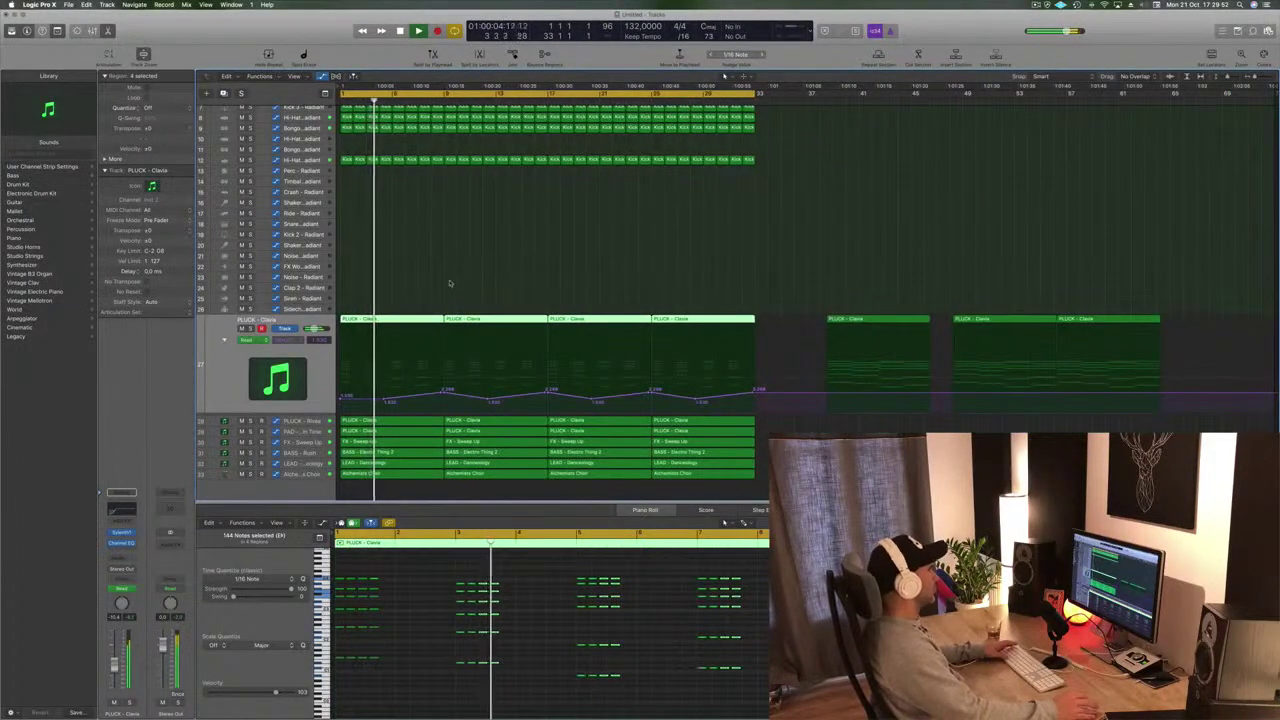
pyautogui.scroll(3, 455, 250)
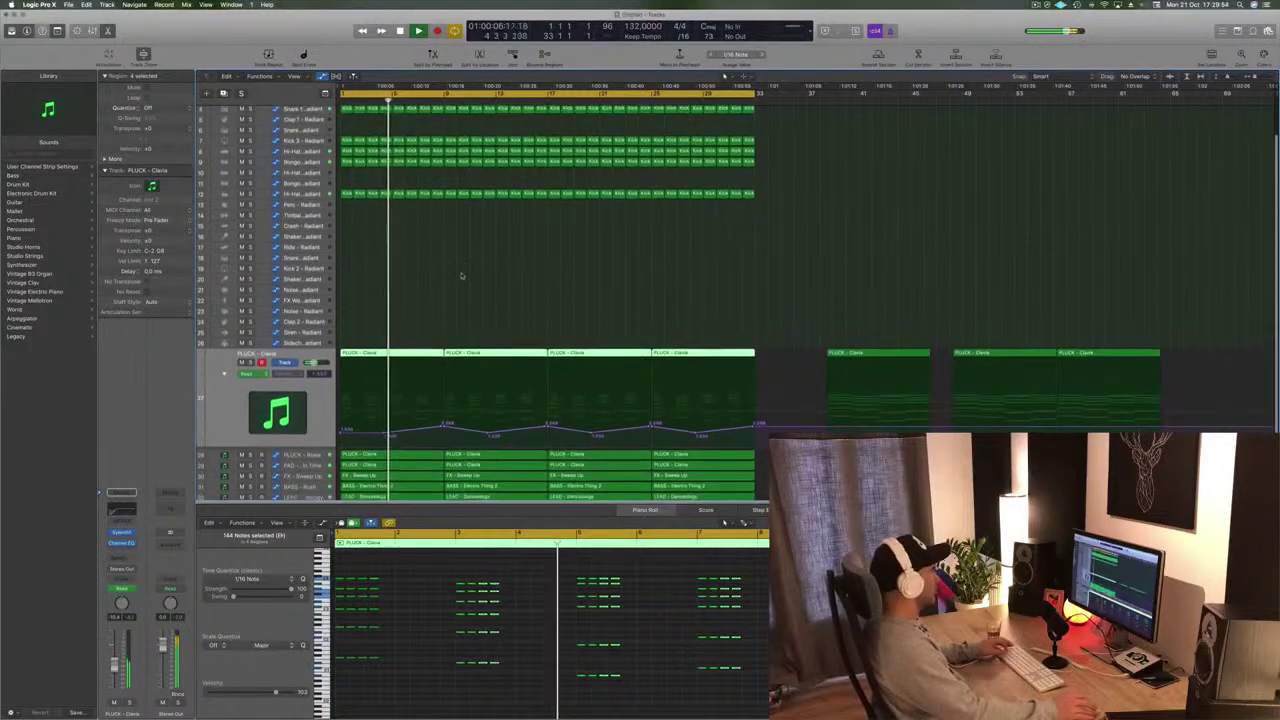
pyautogui.hscroll(3, 462, 273)
pyautogui.hscroll(-2, 497, 289)
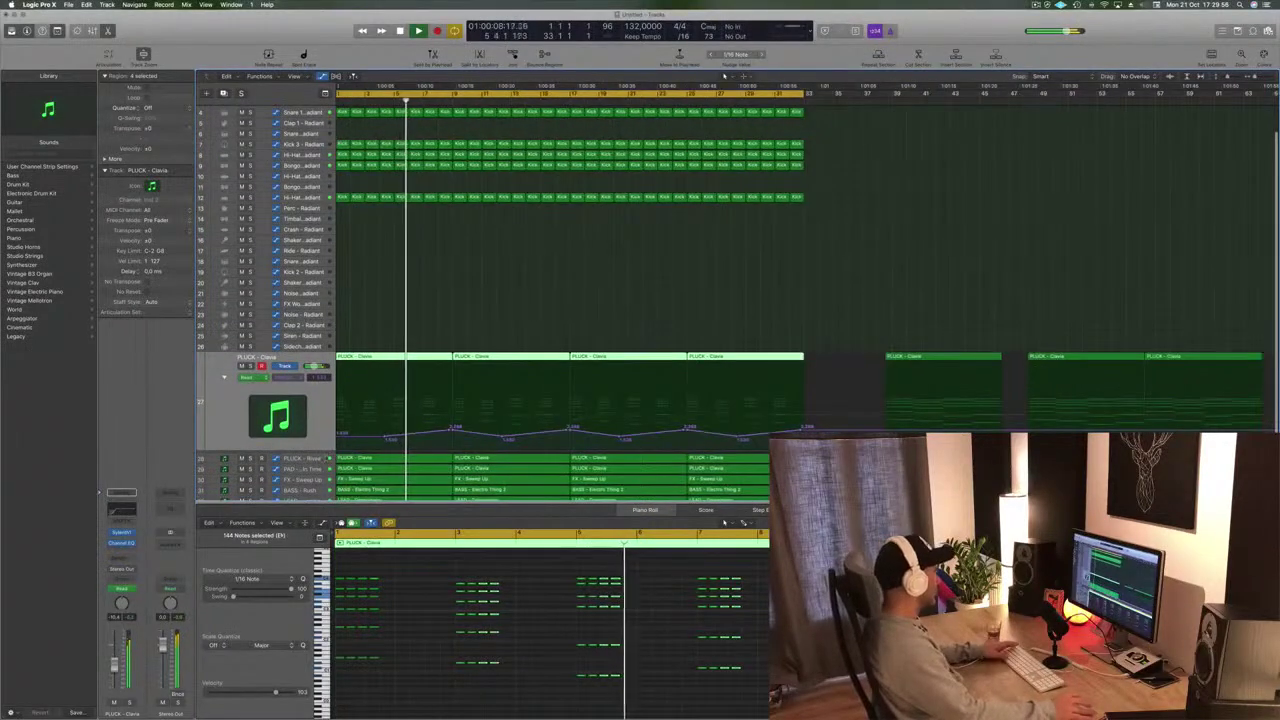
# Select the FX - Sweep Up track, replay from the beginning and briefly audition it soloed
pyautogui.scroll(-3, 320, 456)
pyautogui.click(298, 442)
pyautogui.press('Return')
pyautogui.hotkey('ctrl', 's')
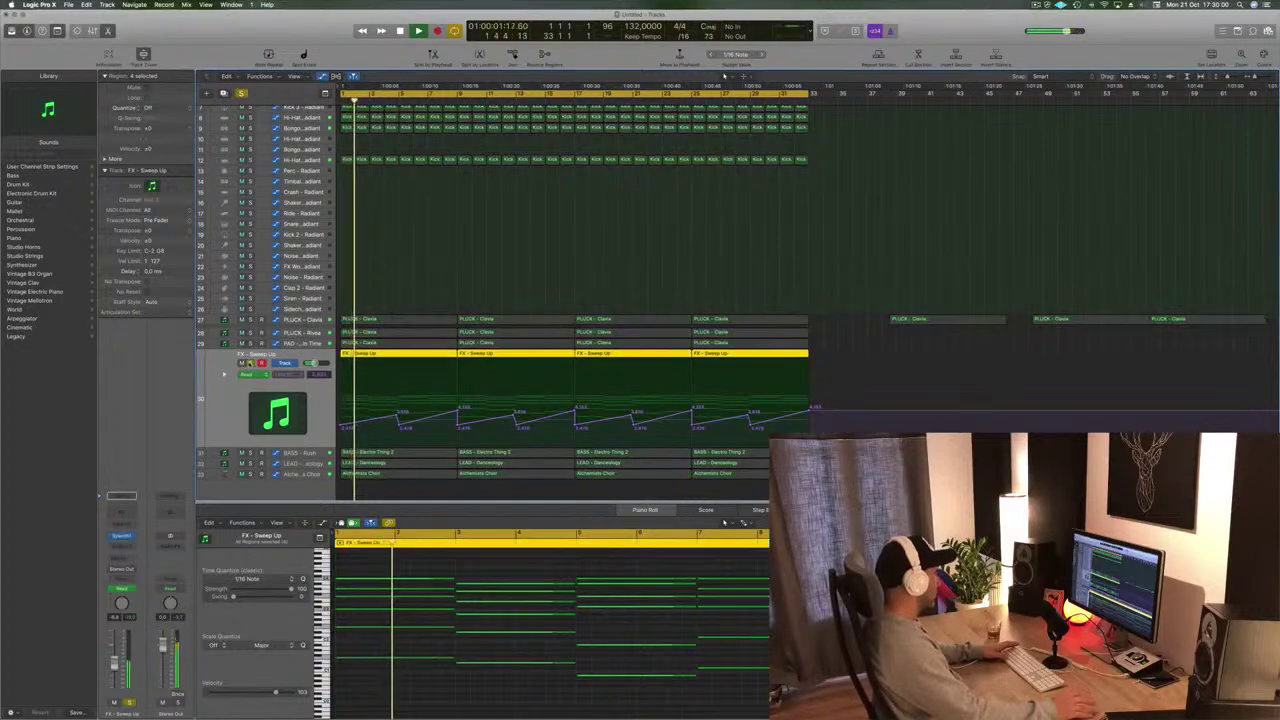
pyautogui.hotkey('ctrl', 's')
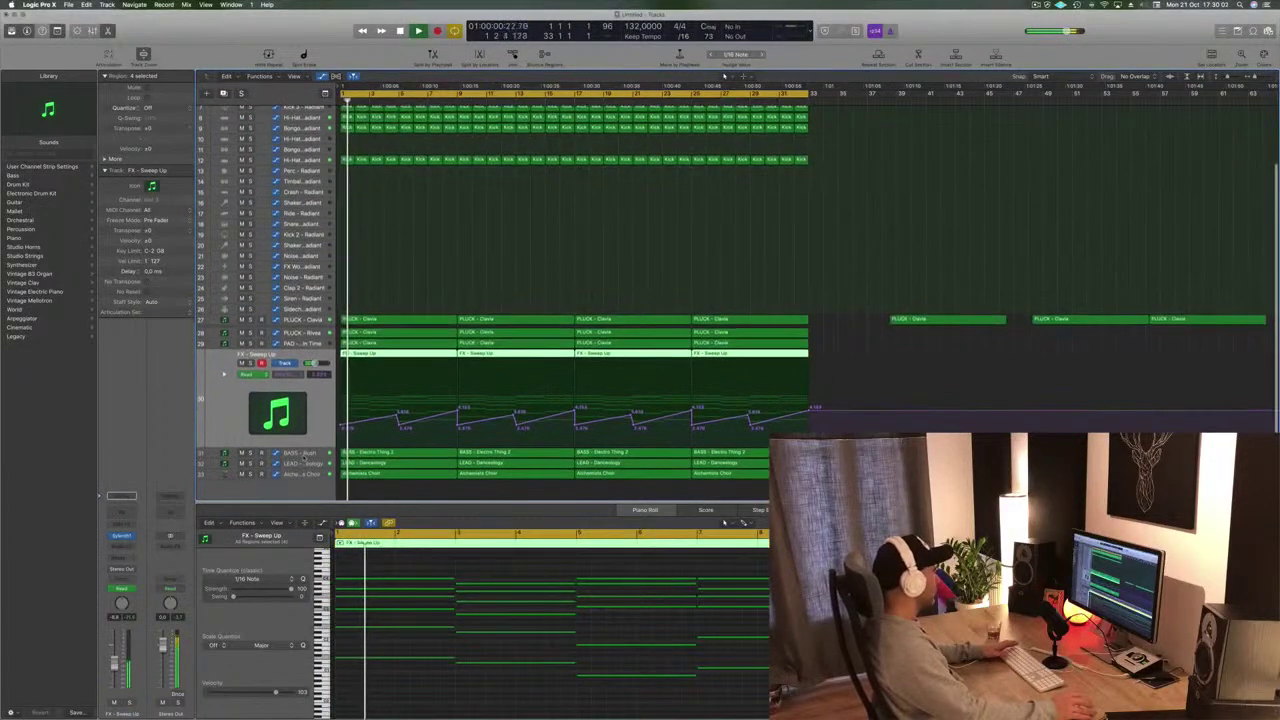
# Select the Alchemists Choir track, briefly audition it soloed and raise its volume slightly
pyautogui.press('Down')
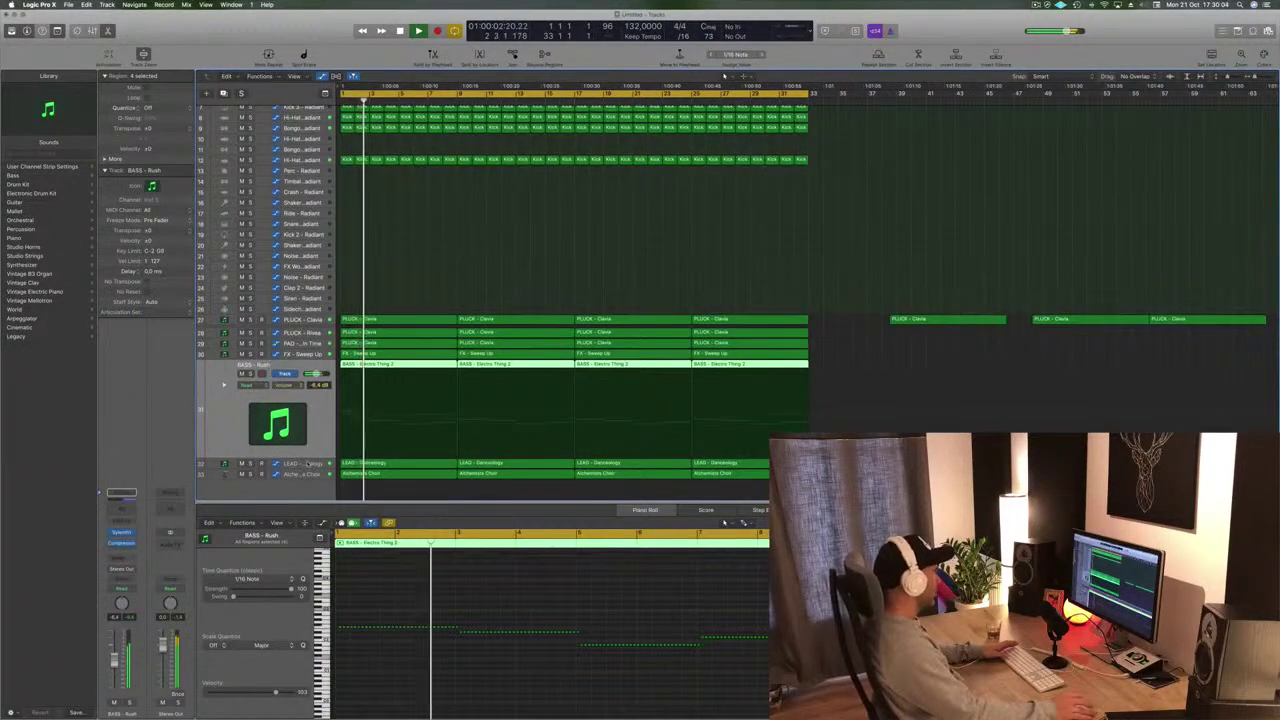
pyautogui.press('Down')
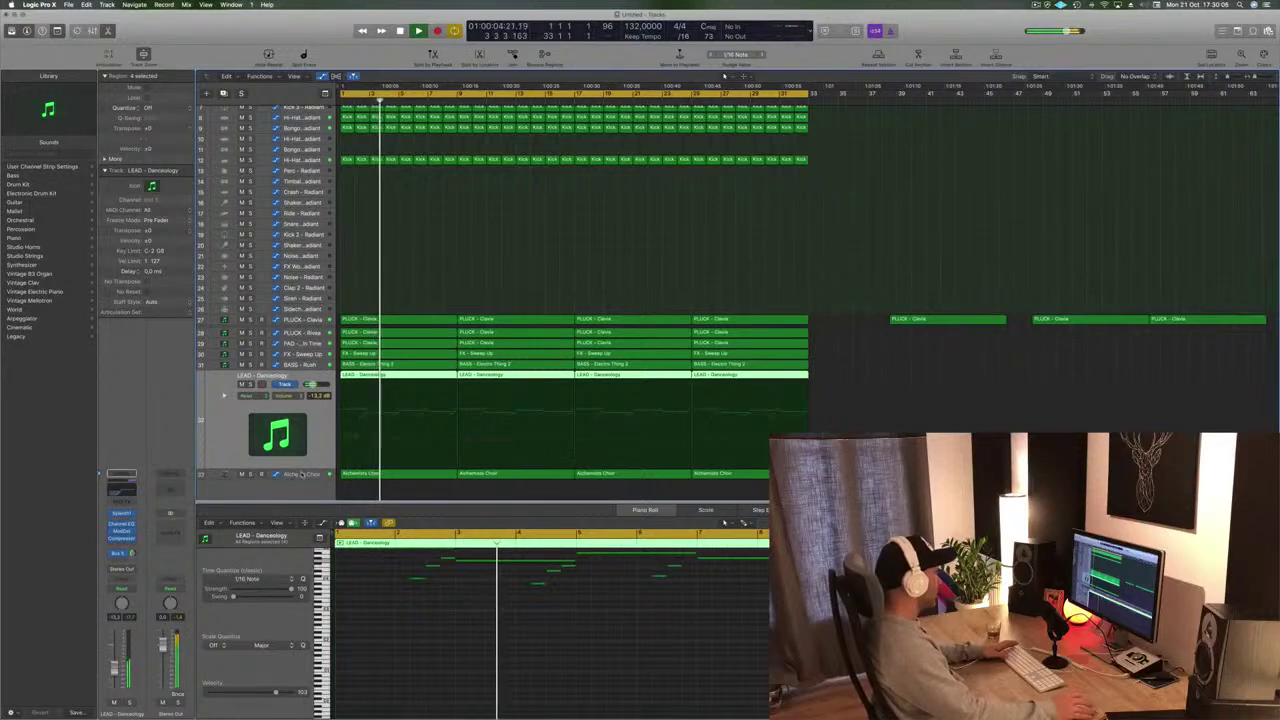
pyautogui.press('Down')
pyautogui.hotkey('ctrl', 's')
pyautogui.hotkey('ctrl', 's')
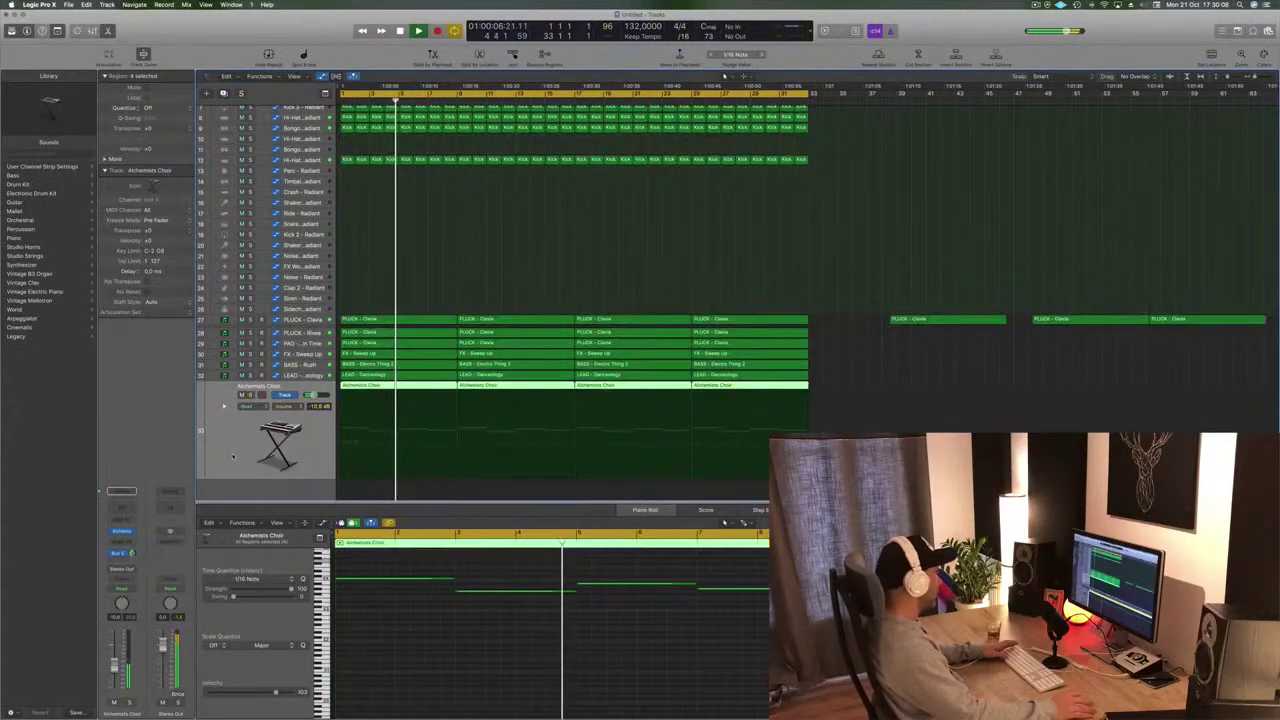
pyautogui.moveTo(114, 666); pyautogui.dragTo(114, 663)
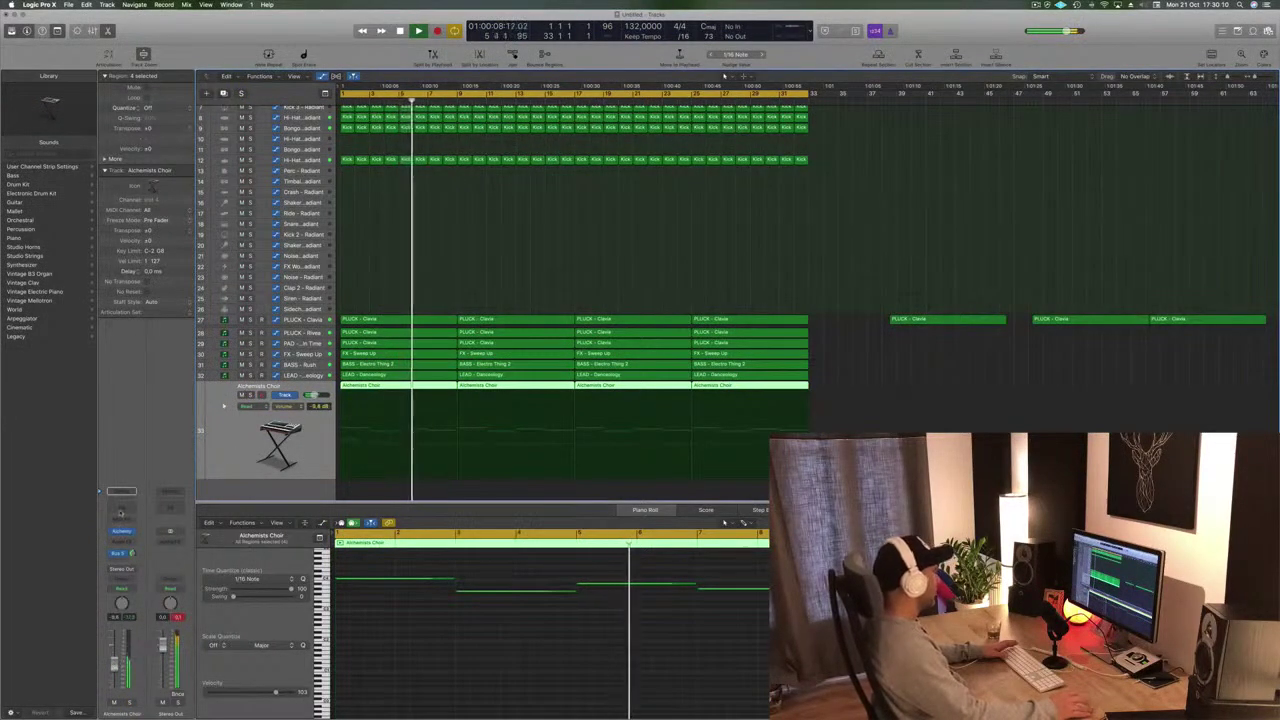
# Insert a Channel EQ on the Alchemists Choir track, set its low cut to 250 Hz and close the plug-in
pyautogui.click(121, 507)
pyautogui.click(64, 72)
pyautogui.moveTo(50, 180); pyautogui.dragTo(278, 130)
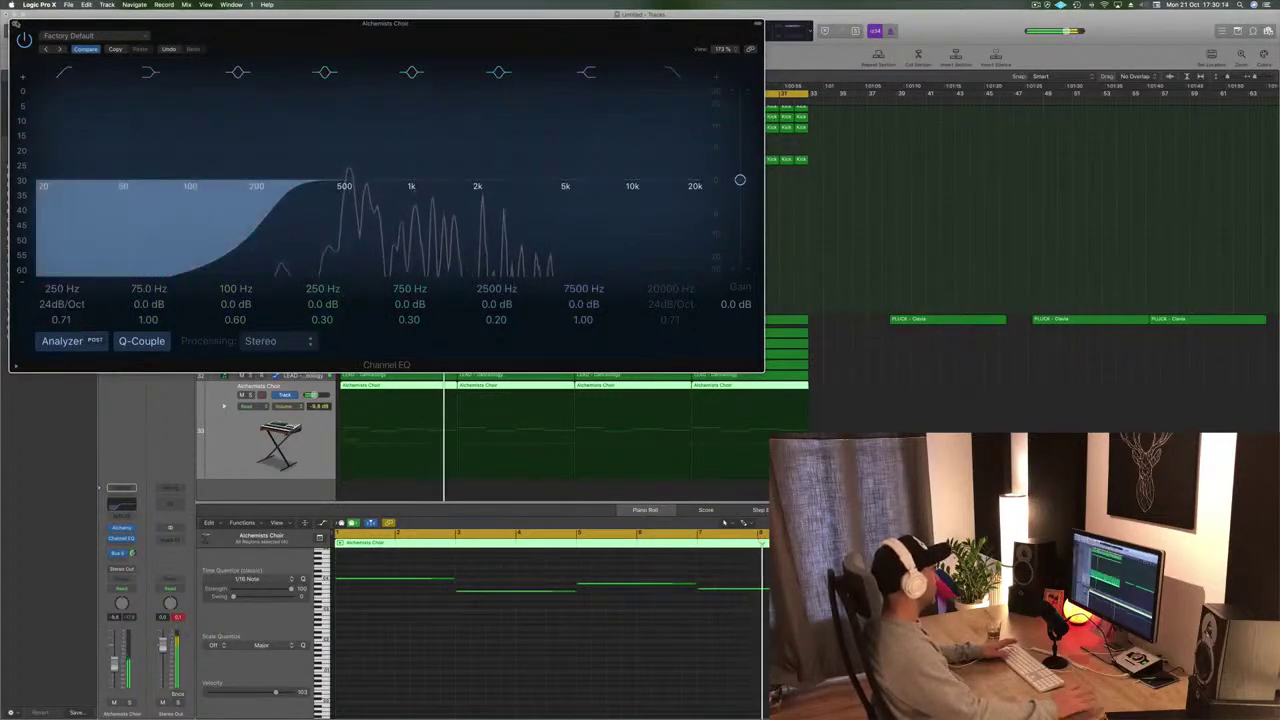
pyautogui.click(14, 23)
# Solo the PLUCK - Clavia track during playback, add the second PLUCK track to the solo and select it
pyautogui.click(306, 320)
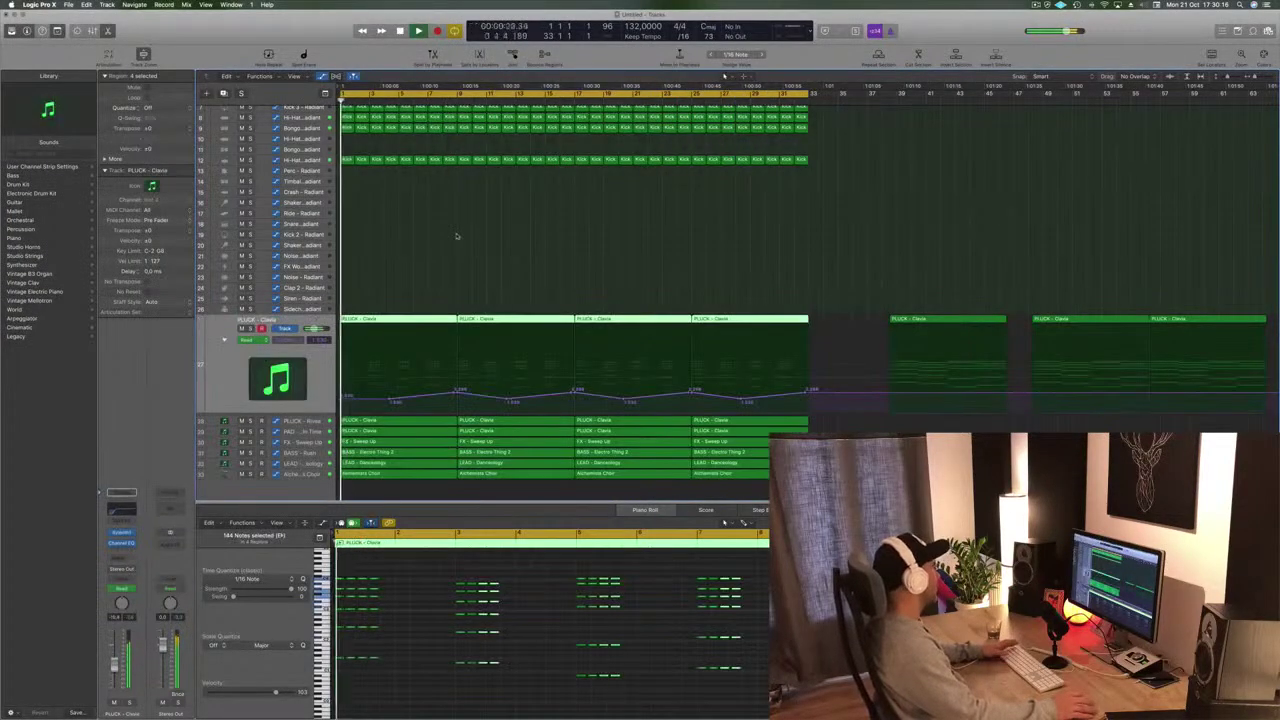
pyautogui.click(250, 328)
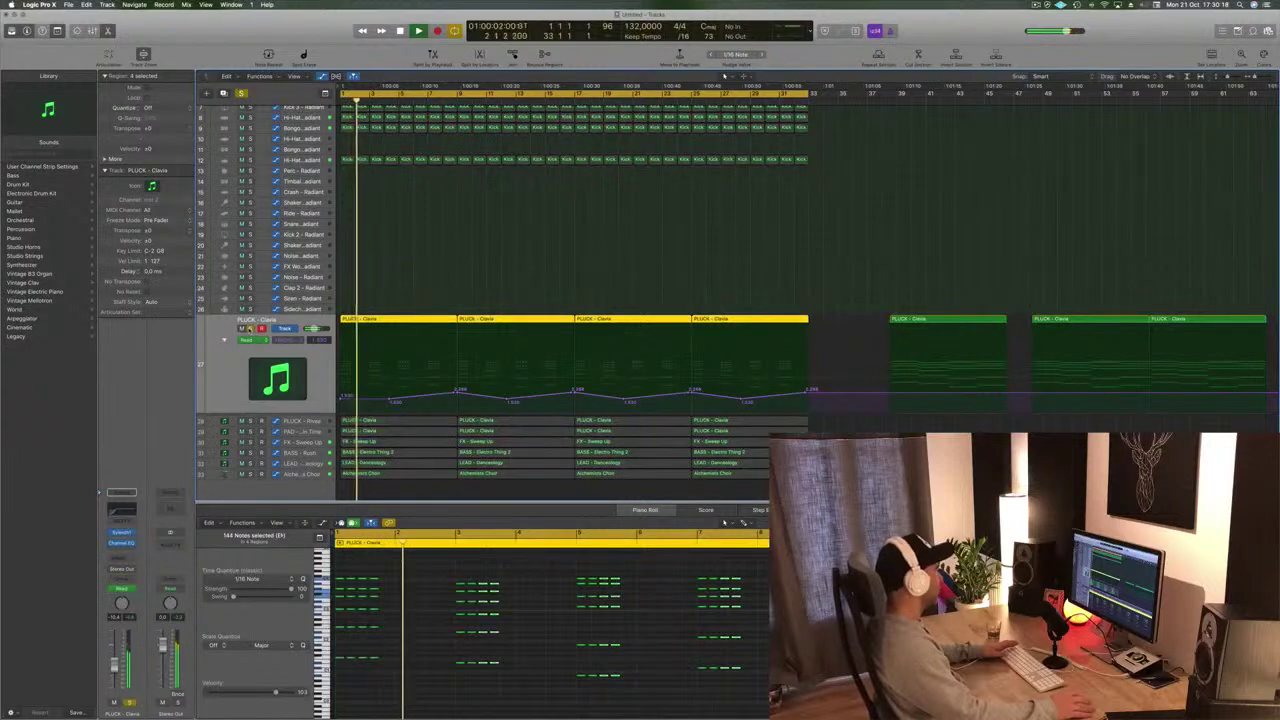
pyautogui.click(250, 328)
pyautogui.click(250, 328)
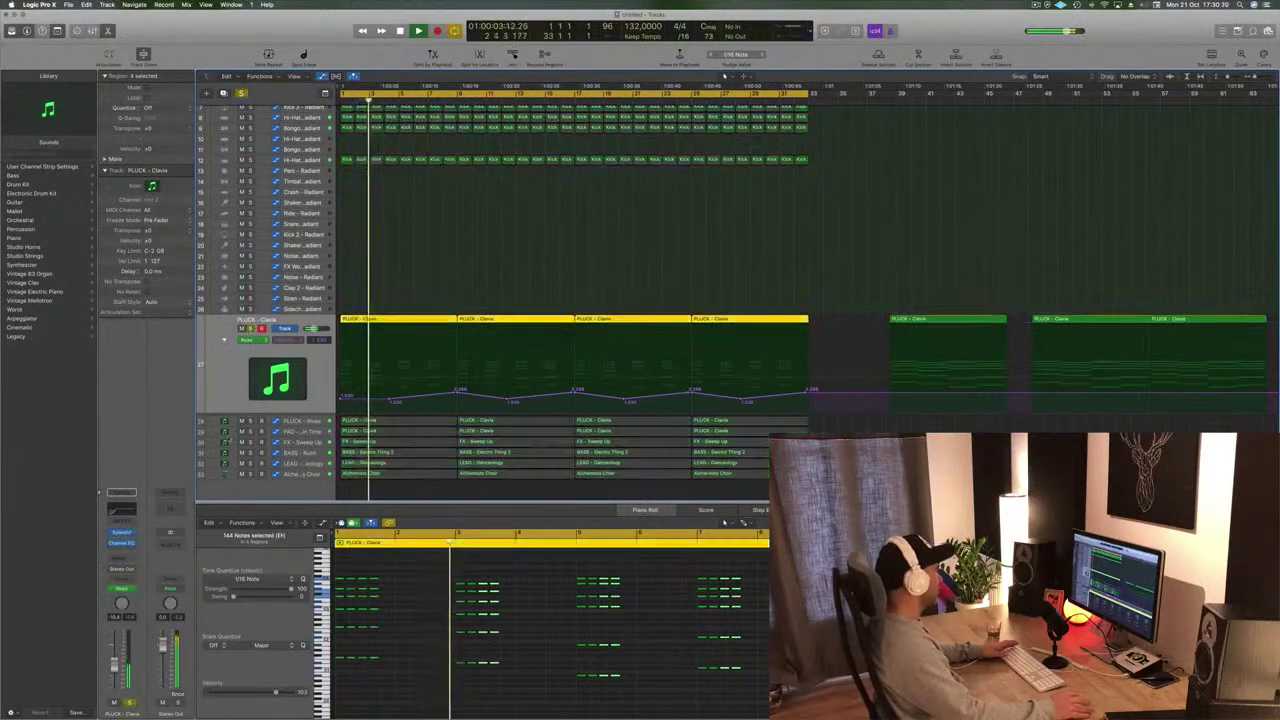
pyautogui.click(250, 421)
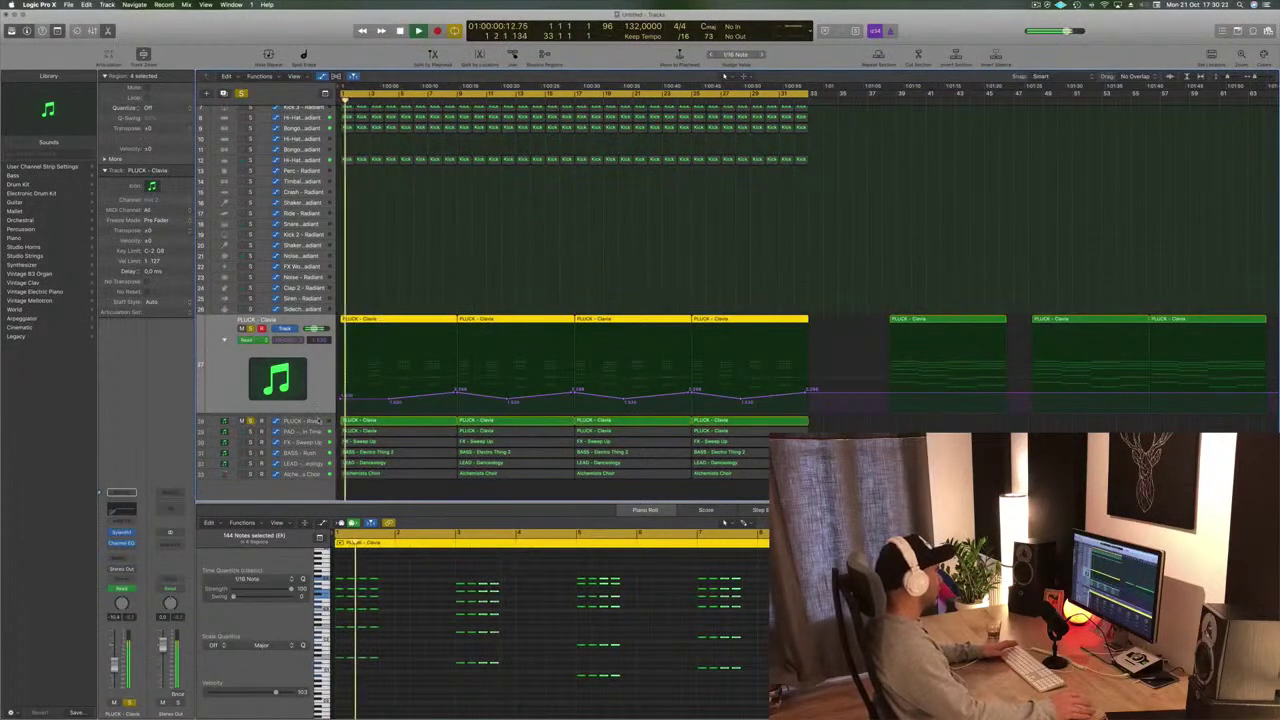
pyautogui.click(300, 421)
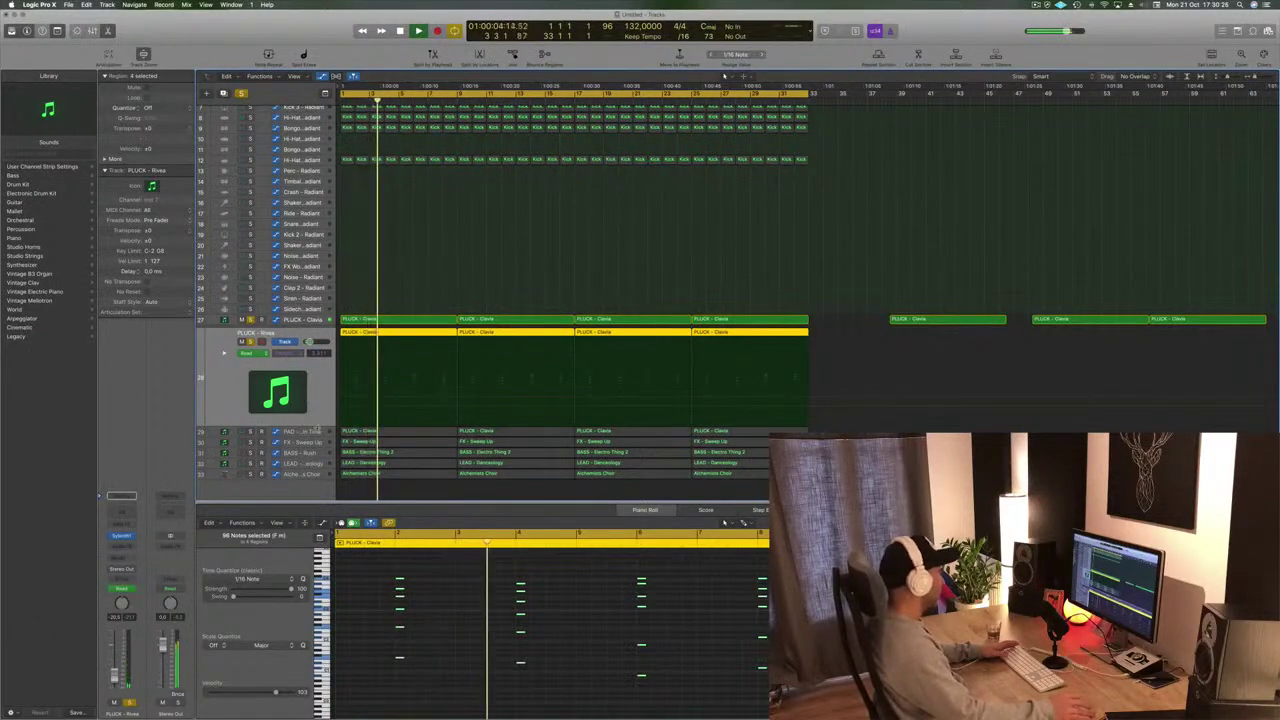
# Select the PAD - Back In Time track, add it to the soloed tracks and restart playback
pyautogui.press('Down')
pyautogui.press('space')
pyautogui.press('space')
pyautogui.click(250, 352)
pyautogui.press('space')
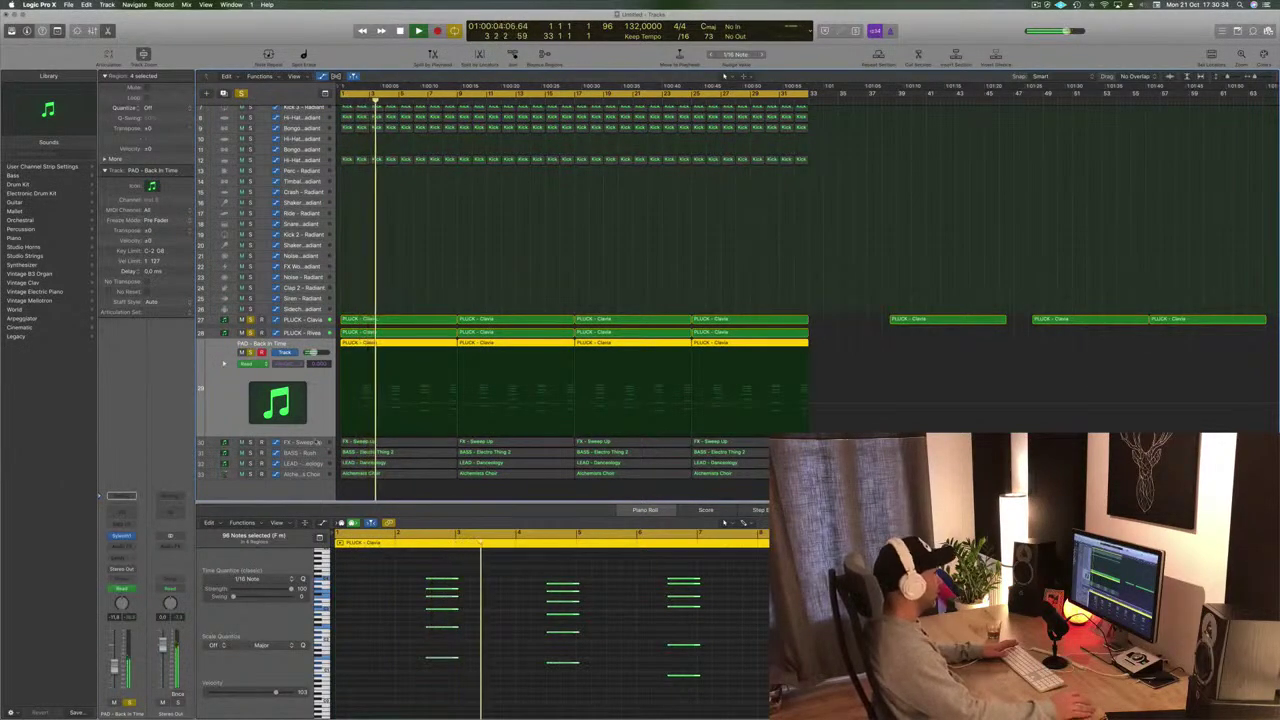
# Add the FX - Sweep Up and BASS - Rush tracks to the soloed group during playback
pyautogui.press('Down')
pyautogui.click(227, 397)
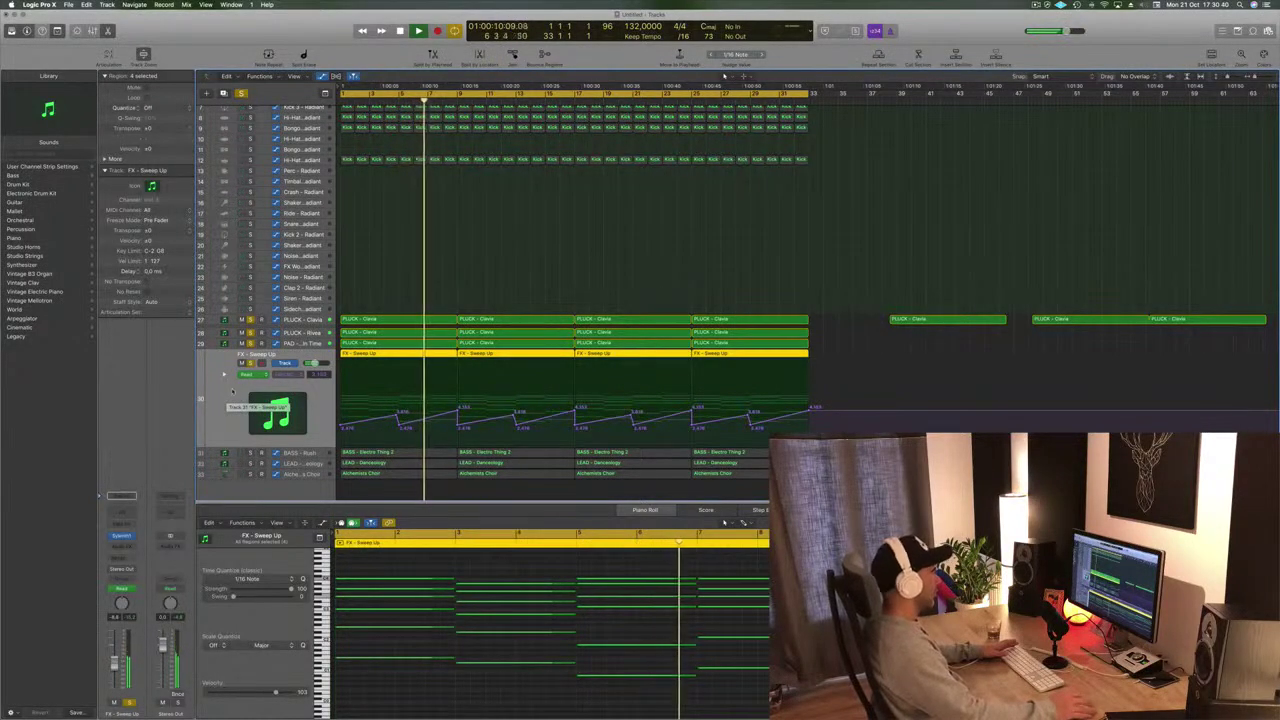
pyautogui.click(250, 452)
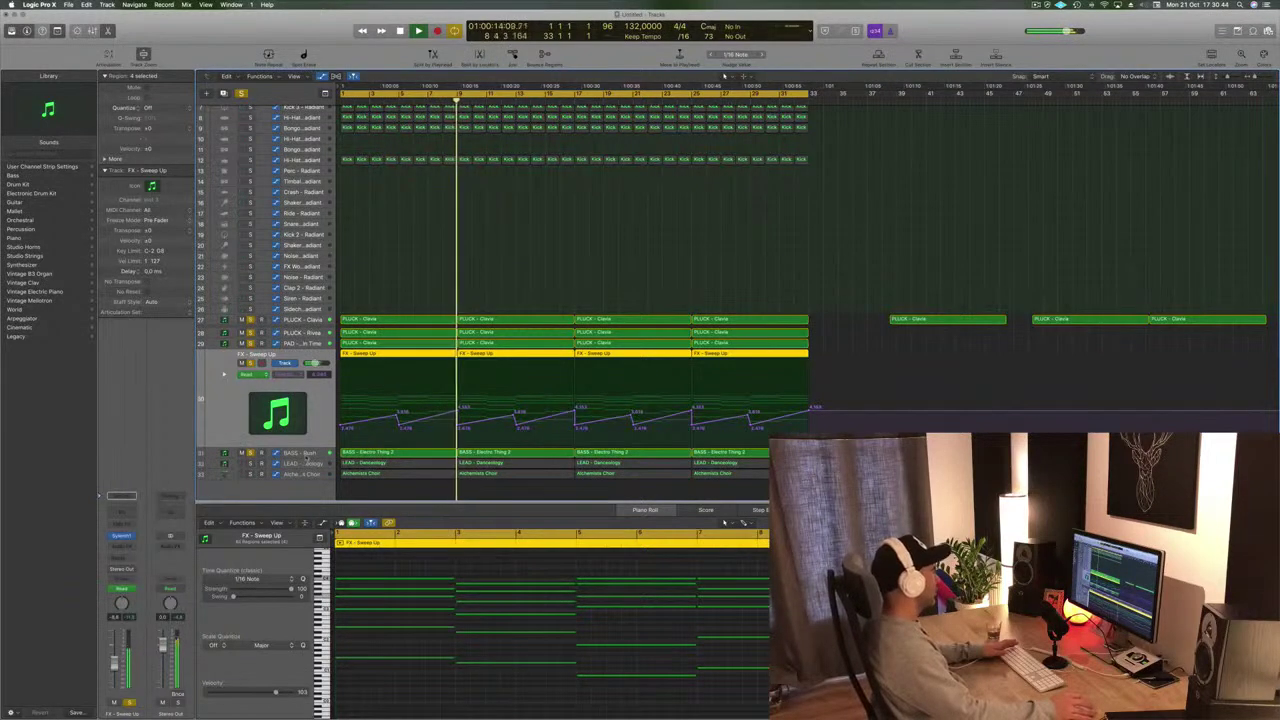
pyautogui.click(300, 455)
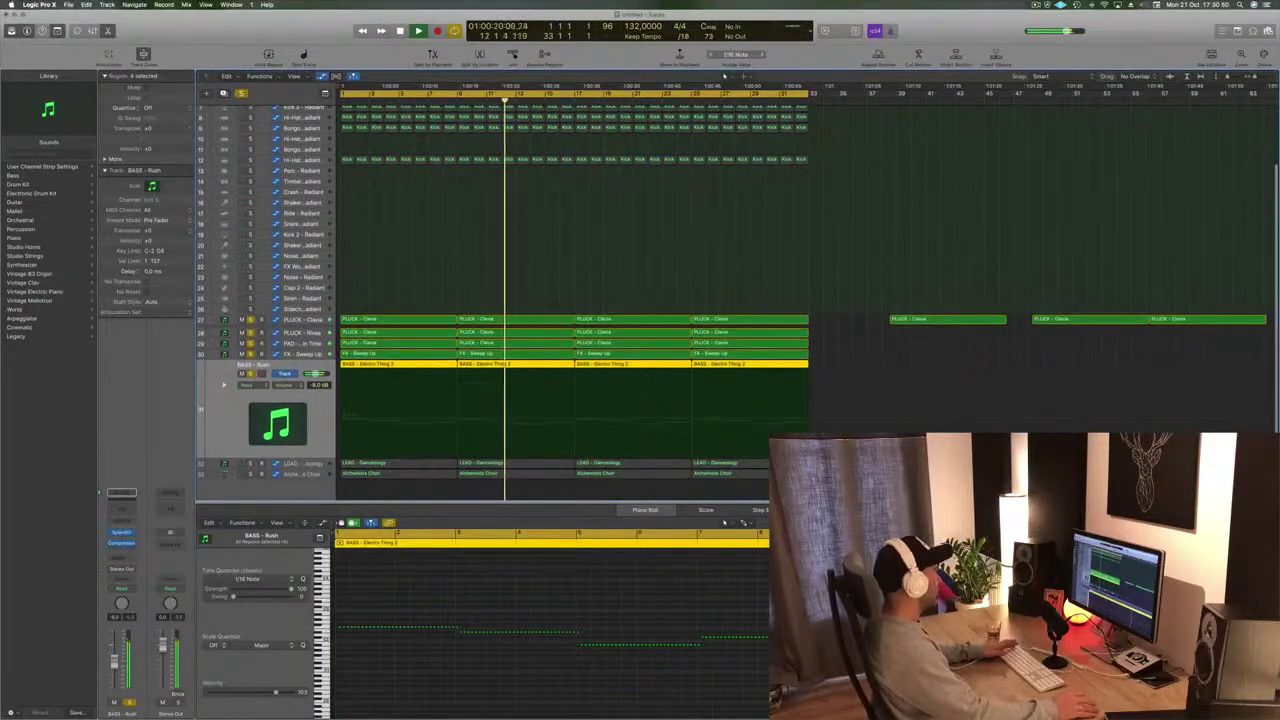
# Solo Kick 1 - Radiant with the other parts, clear all solos and replay the full mix from the beginning
pyautogui.scroll(5, 570, 300)
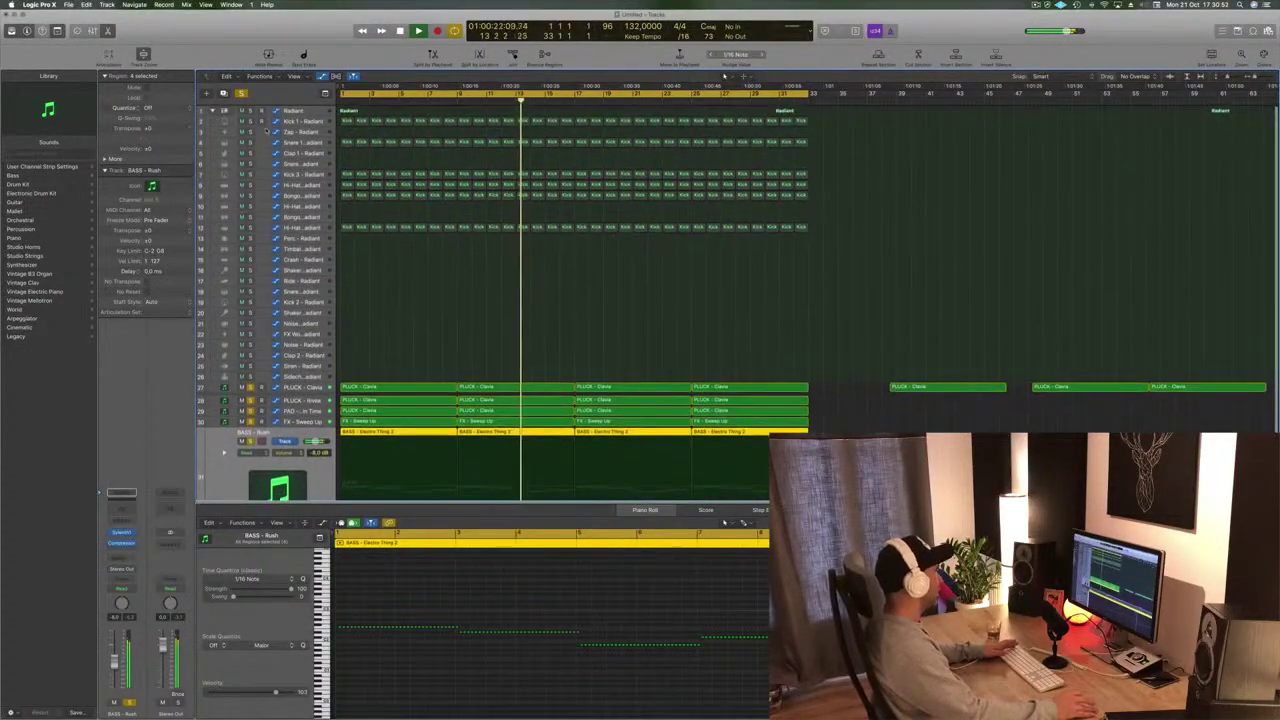
pyautogui.click(250, 121)
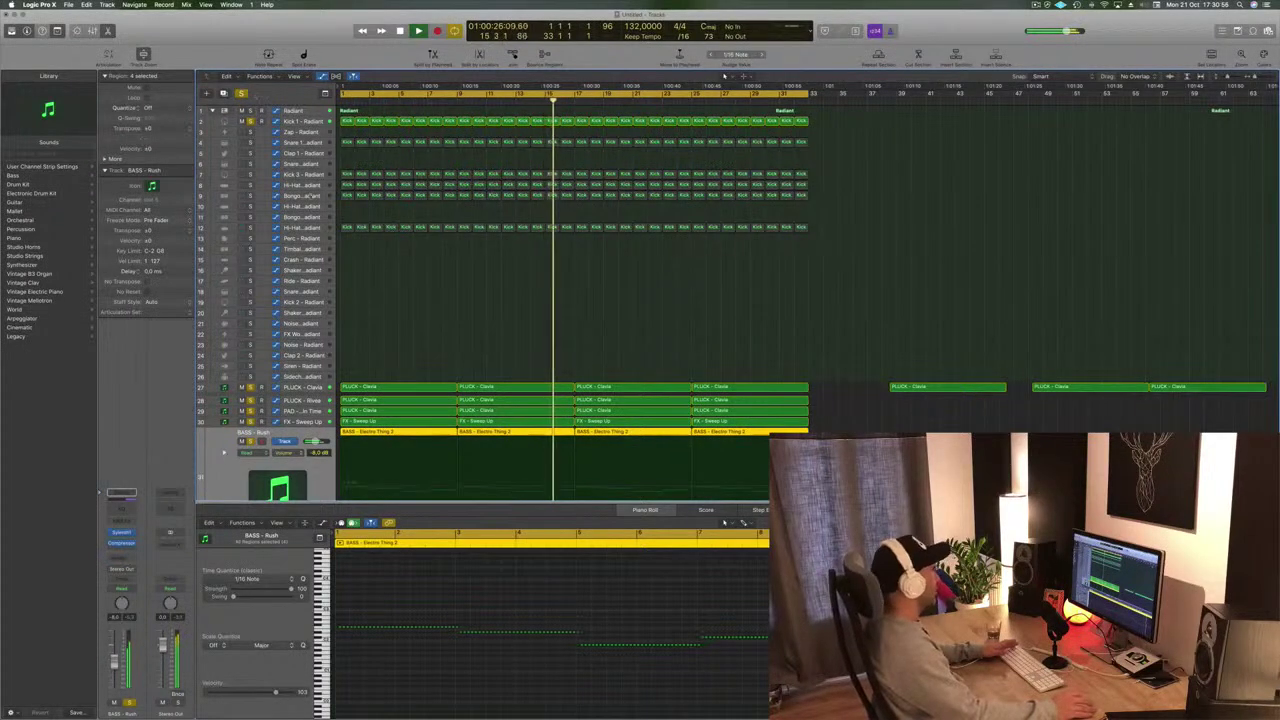
pyautogui.scroll(-1, 625, 291)
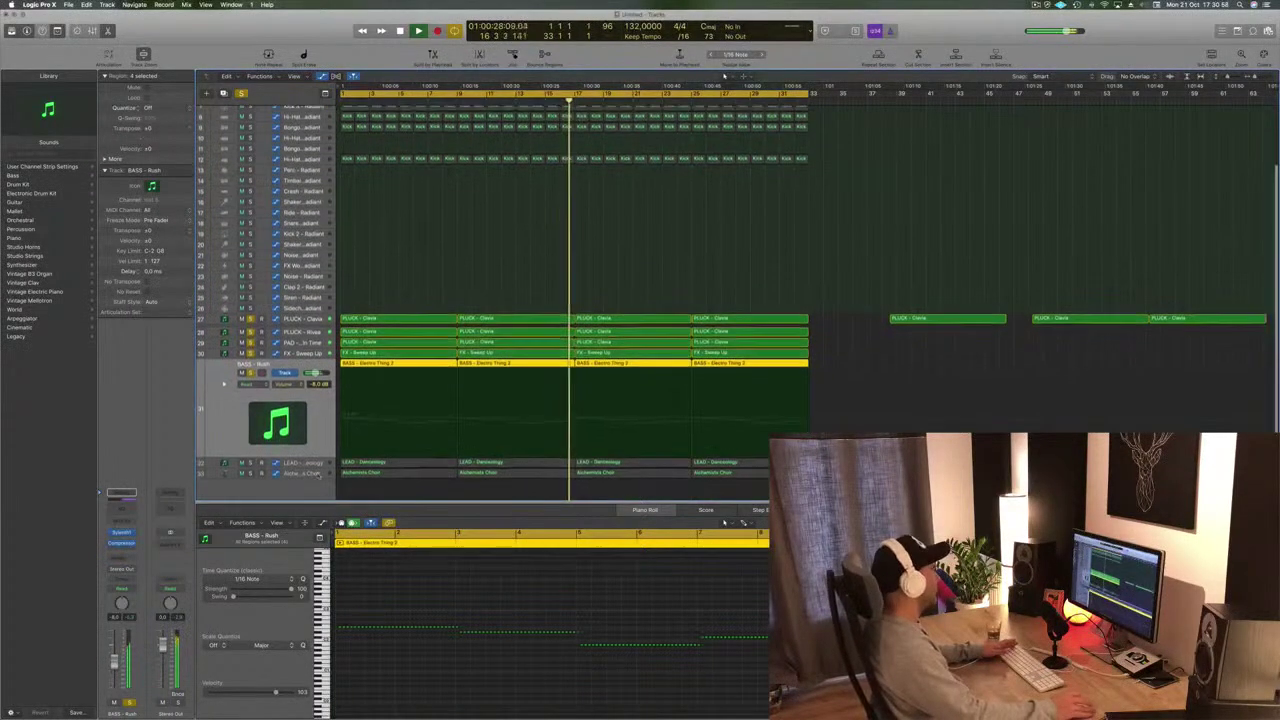
pyautogui.press('ctrl+alt+super+s')
pyautogui.press('space')
pyautogui.press('Return')
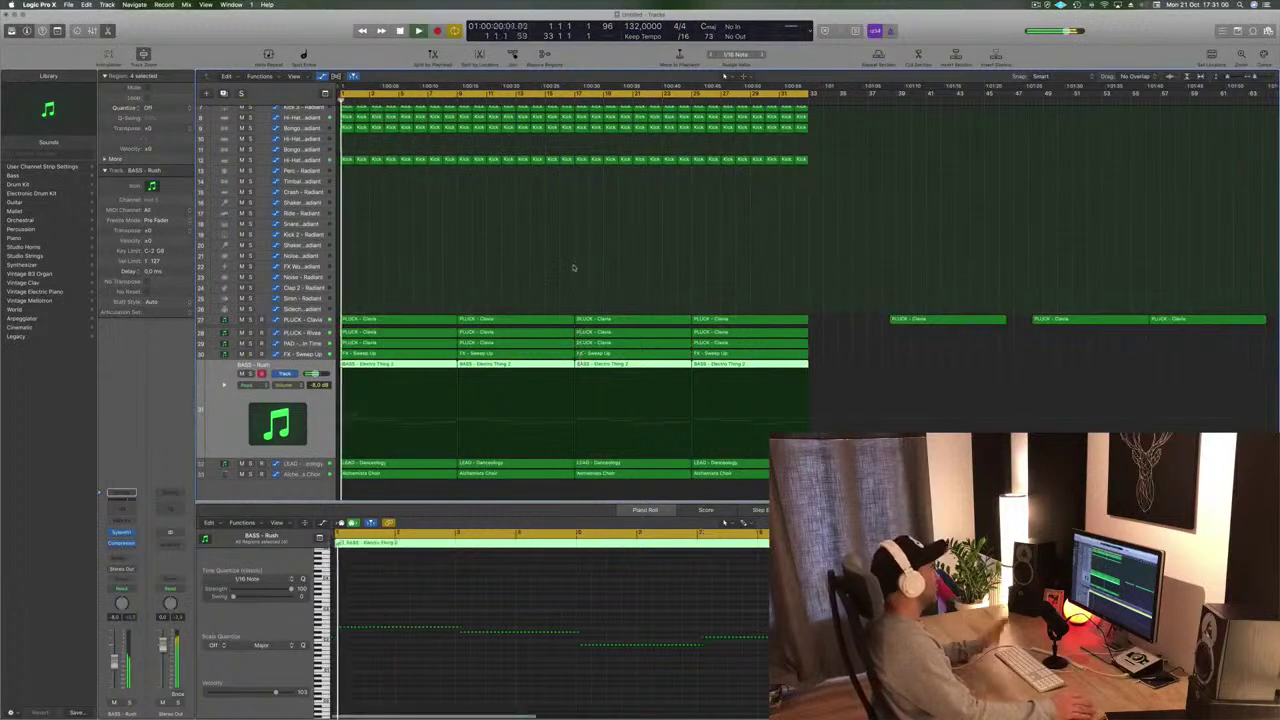
pyautogui.scroll(6, 574, 269)
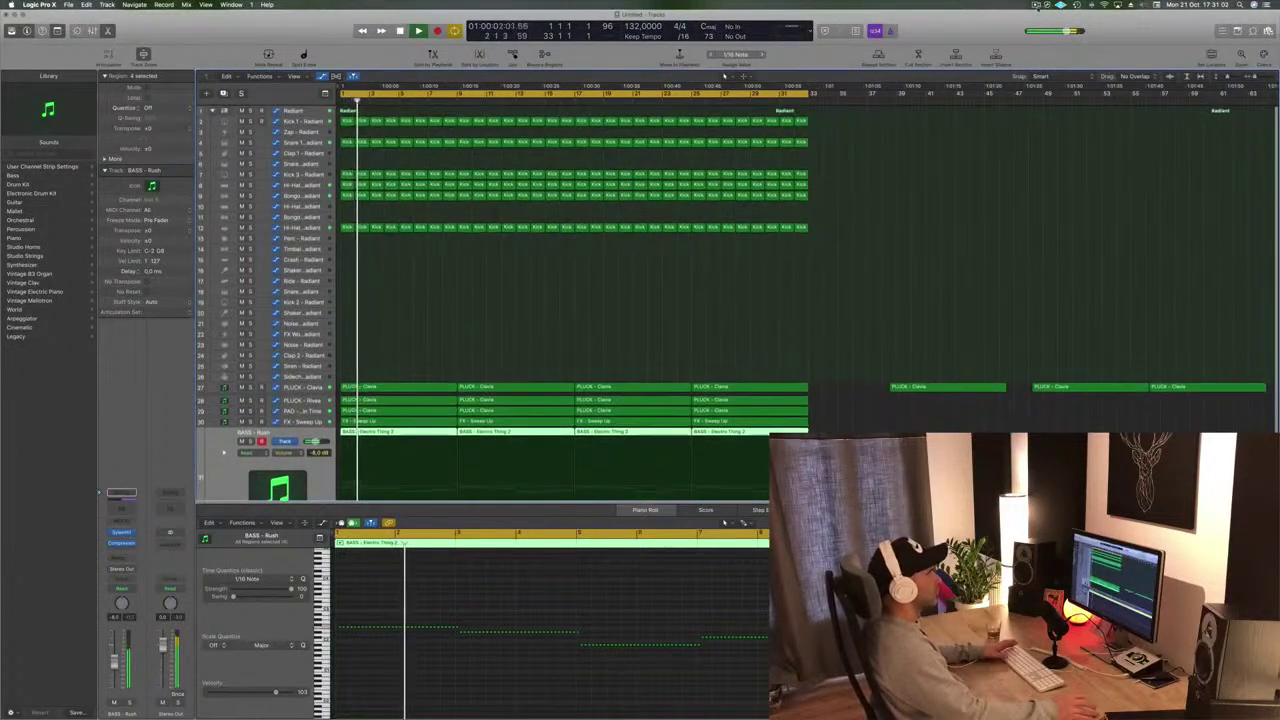
pyautogui.click(1037, 4)
pyautogui.click(969, 38)
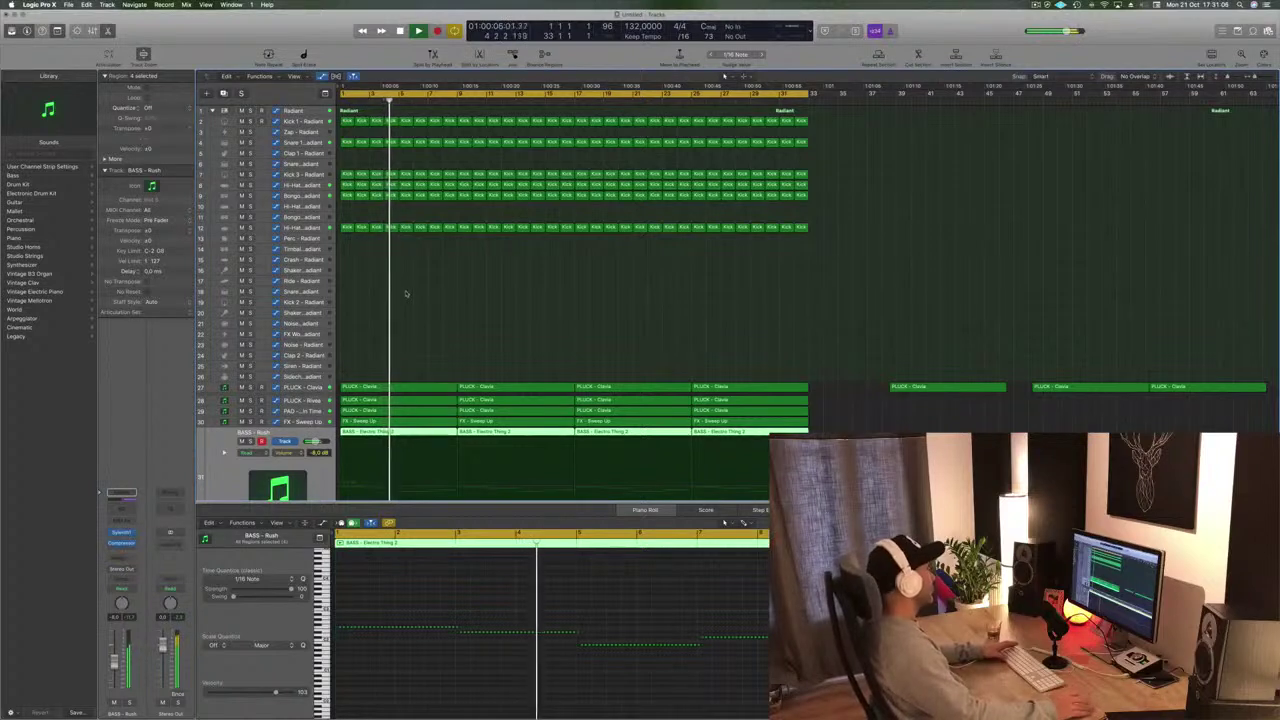
# Stop playback, copy the bar 1 region from hi-hat track 12 to Shaker 2 - Radiant and shift its four notes onto the beats
pyautogui.click(352, 265)
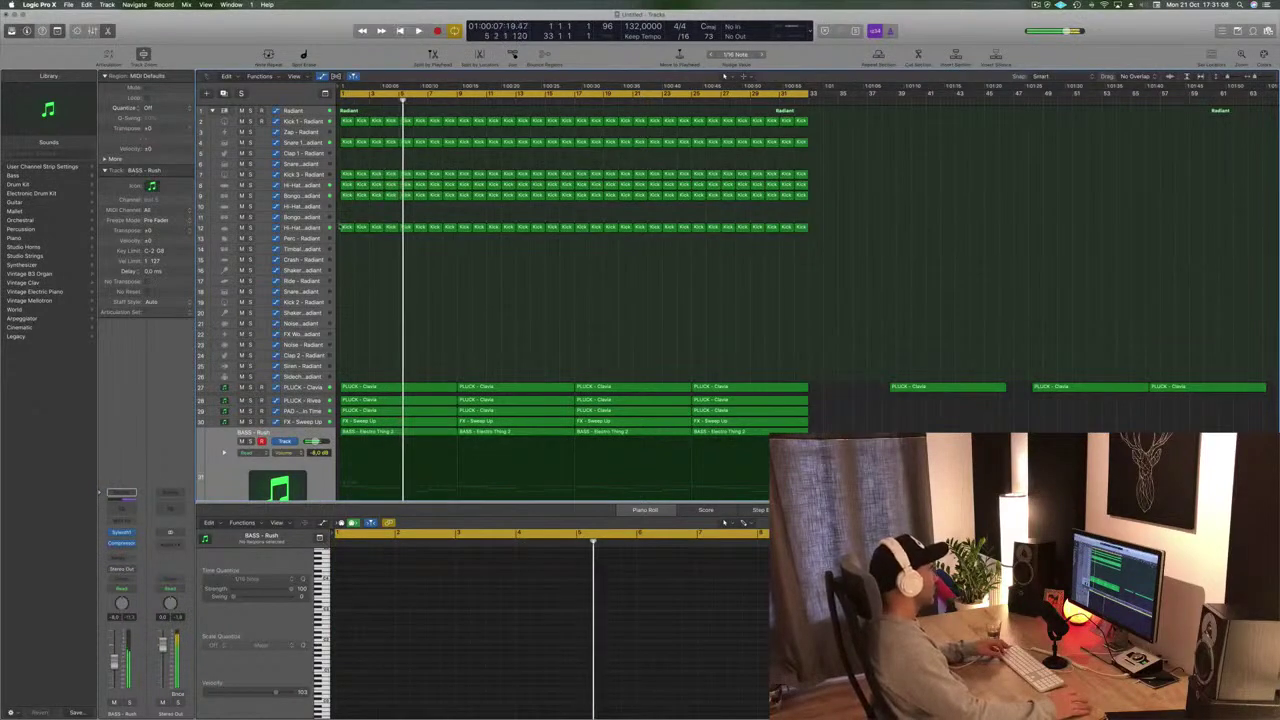
pyautogui.moveTo(347, 227); pyautogui.dragTo(347, 270)
pyautogui.moveTo(405, 619); pyautogui.dragTo(341, 655)
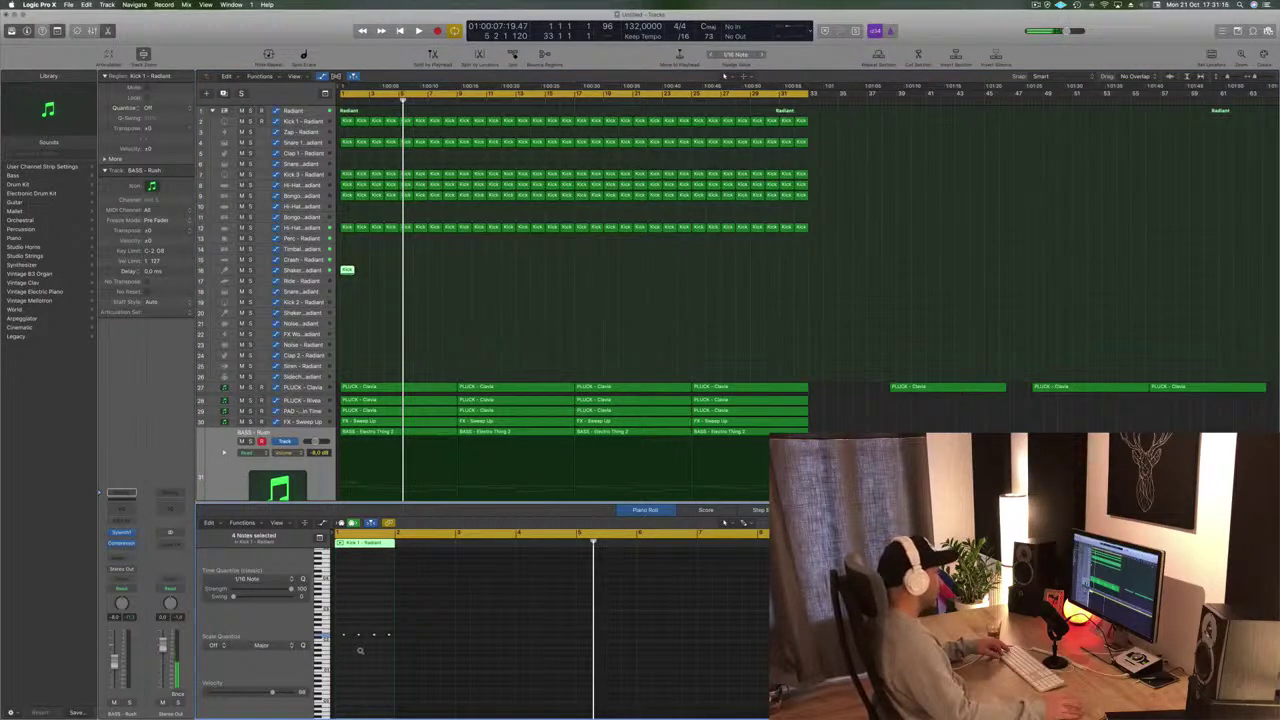
pyautogui.scroll(5, 359, 651)
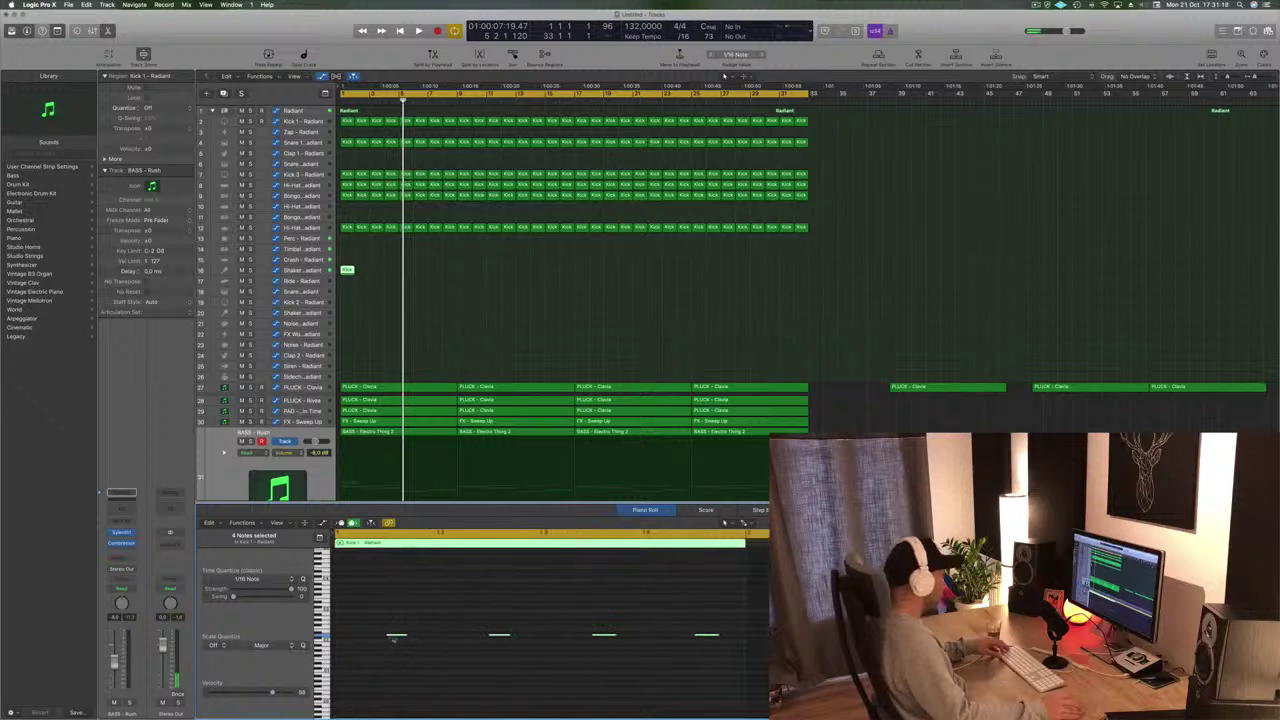
pyautogui.moveTo(397, 636); pyautogui.dragTo(345, 639)
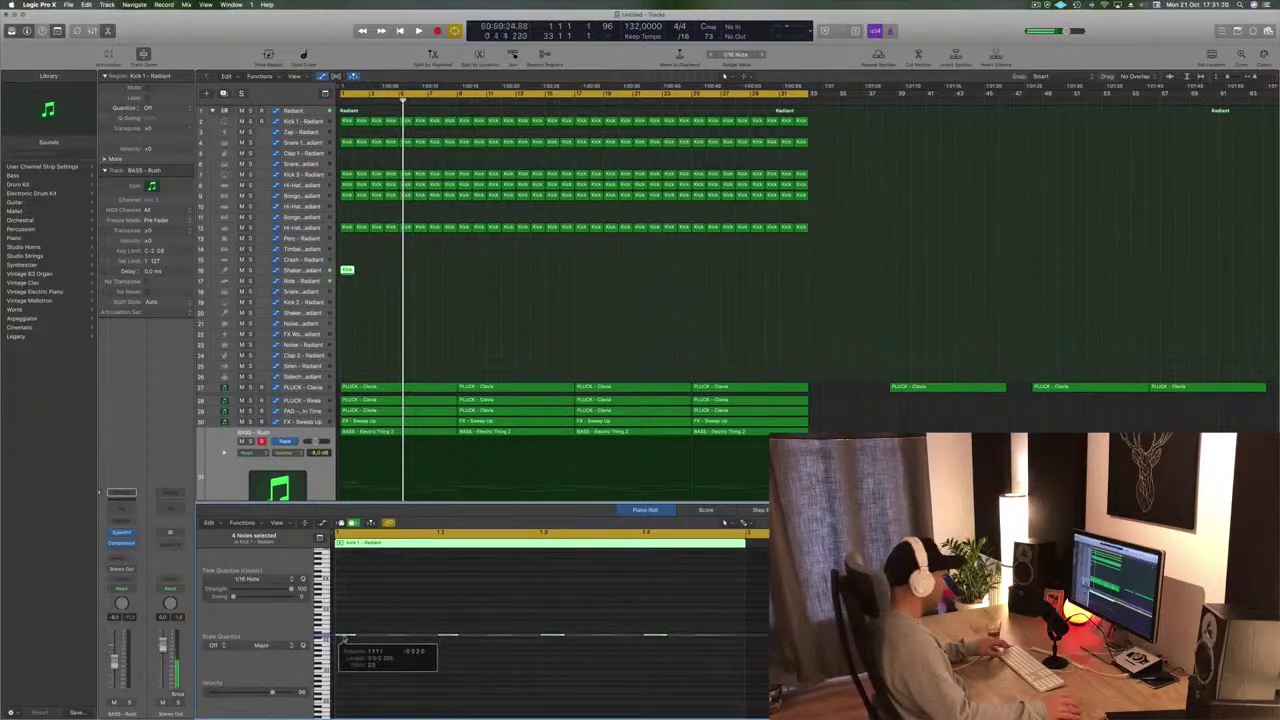
# Play back the shaker pattern, duplicate its four notes half a beat later and listen again
pyautogui.press('space')
pyautogui.press('space')
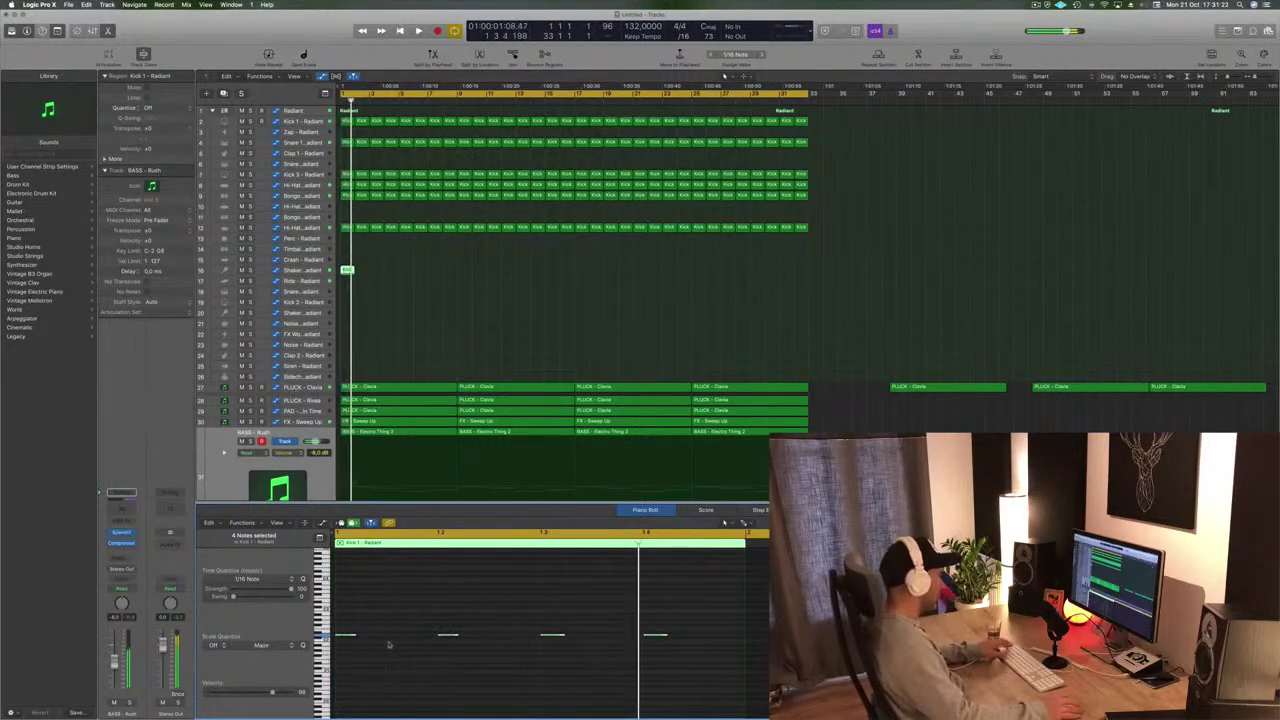
pyautogui.moveTo(355, 636); pyautogui.dragTo(399, 641)
pyautogui.press('space')
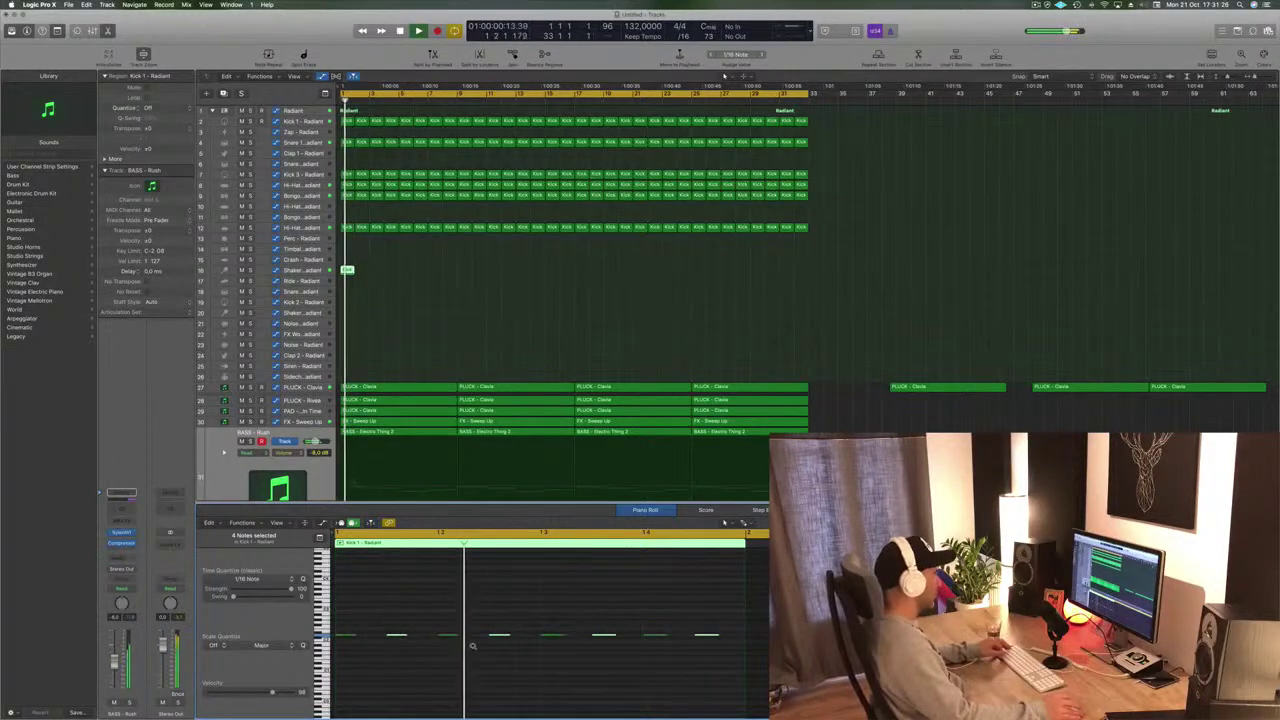
# Copy the bar 1 region along the Shaker 2 - Radiant track to fill bars 1 through 32
pyautogui.scroll(-5, 469, 645)
pyautogui.moveTo(346, 268); pyautogui.dragTo(405, 275)
pyautogui.moveTo(482, 270)
pyautogui.mouseDown()
pyautogui.moveTo(348, 276)
pyautogui.moveTo(458, 277)
pyautogui.mouseUp()
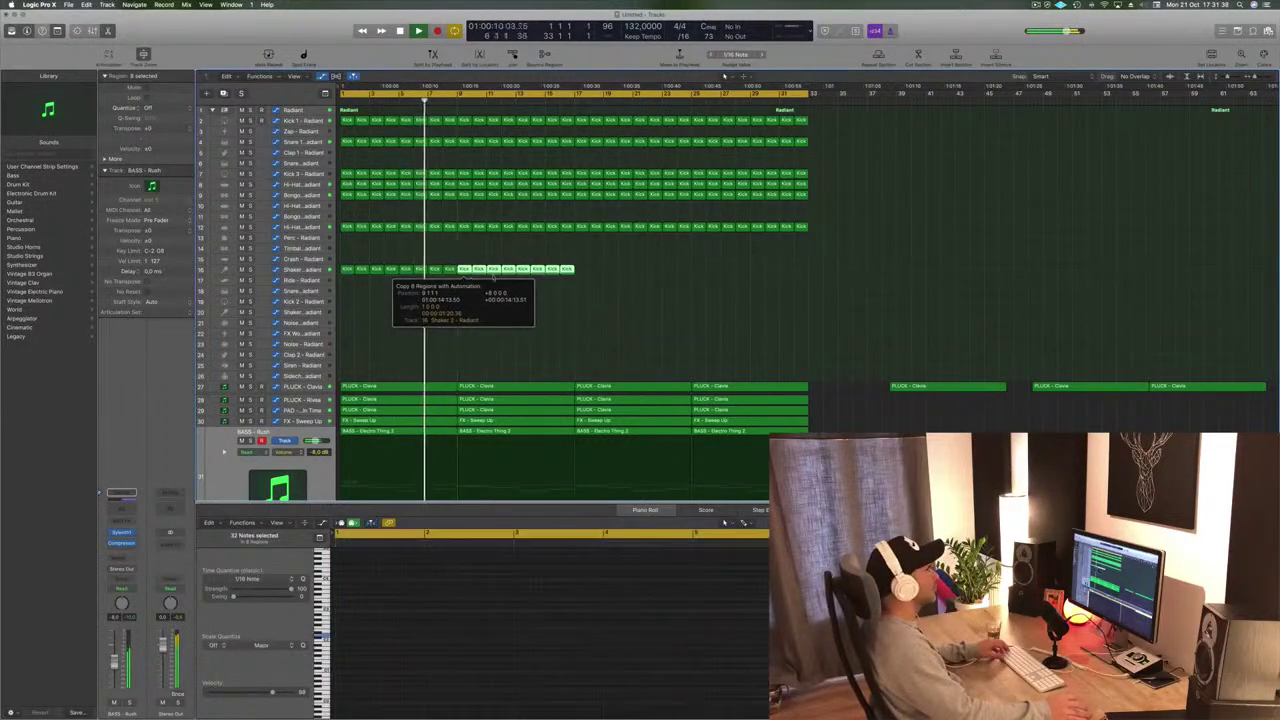
pyautogui.moveTo(363, 277); pyautogui.dragTo(586, 278)
pyautogui.scroll(-2, 412, 332)
pyautogui.scroll(-3, 413, 332)
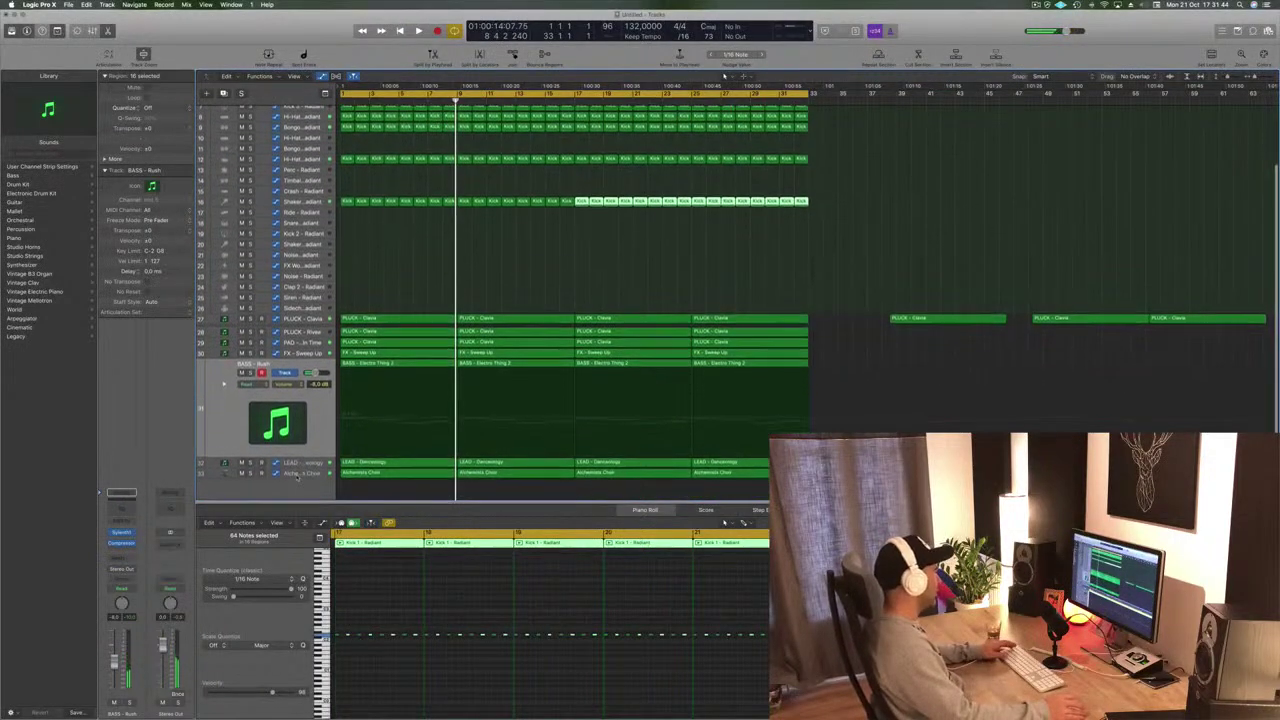
# Solo the Alchemists Choir and LEAD - Danceology tracks and play them from the beginning
pyautogui.click(296, 475)
pyautogui.click(249, 394)
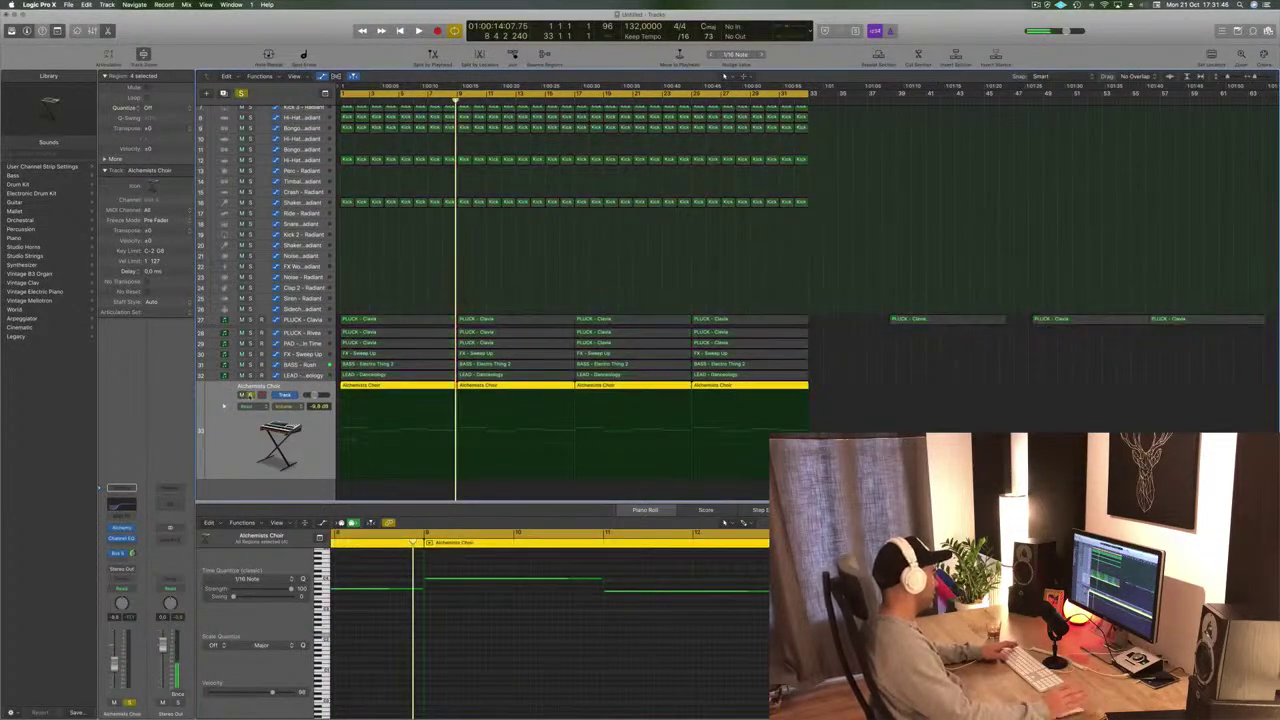
pyautogui.press('Return')
pyautogui.press('space')
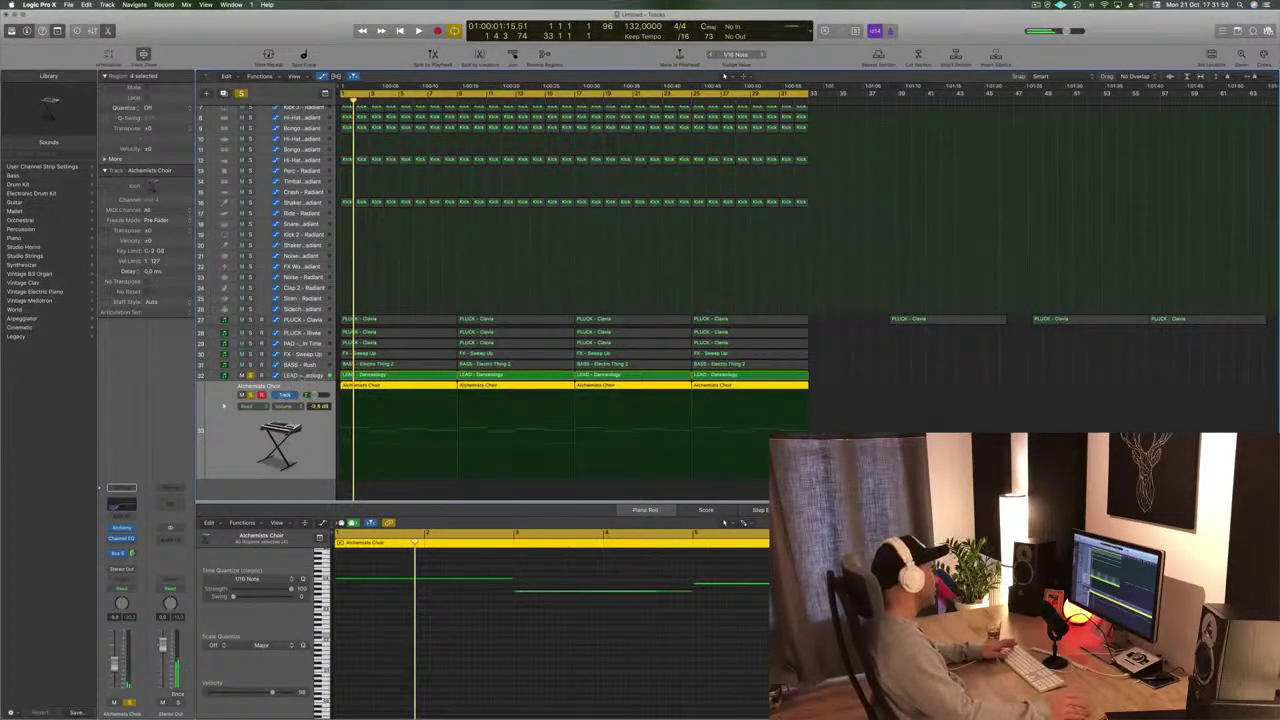
# Open the Channel EQ of LEAD - Danceology and play the two soloed tracks to examine its frequency spectrum
pyautogui.press('Up')
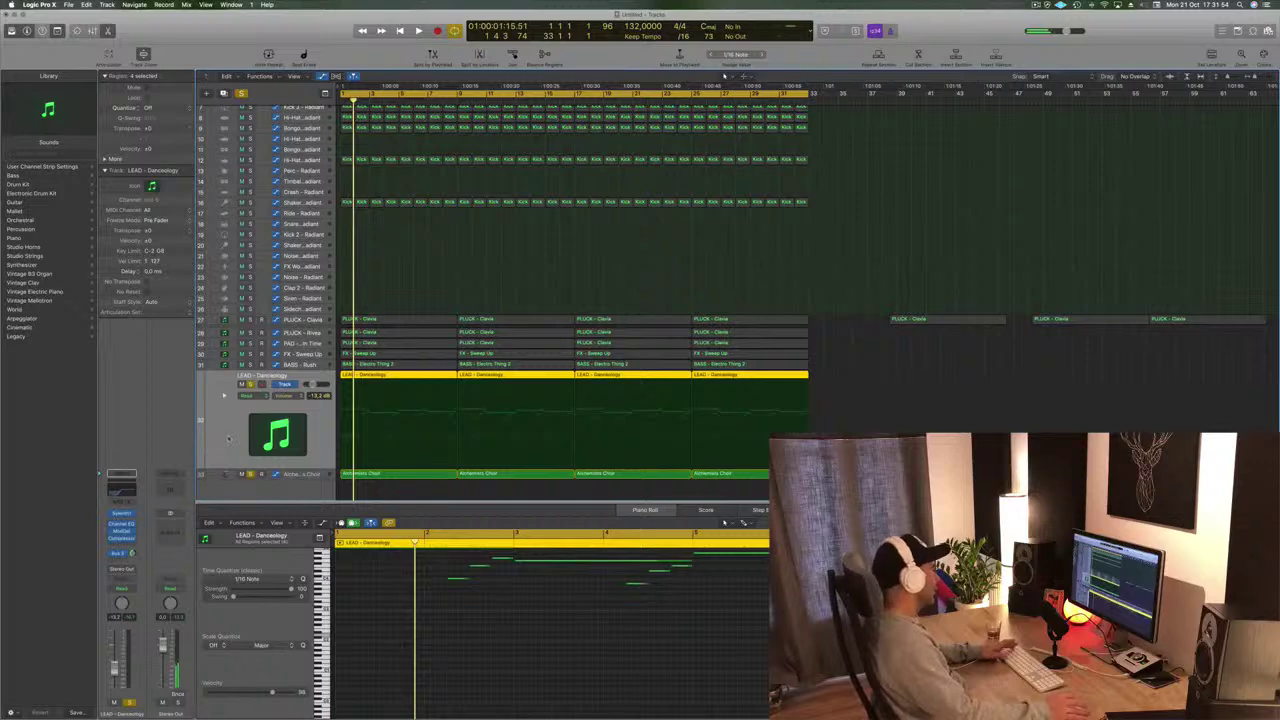
pyautogui.click(125, 491)
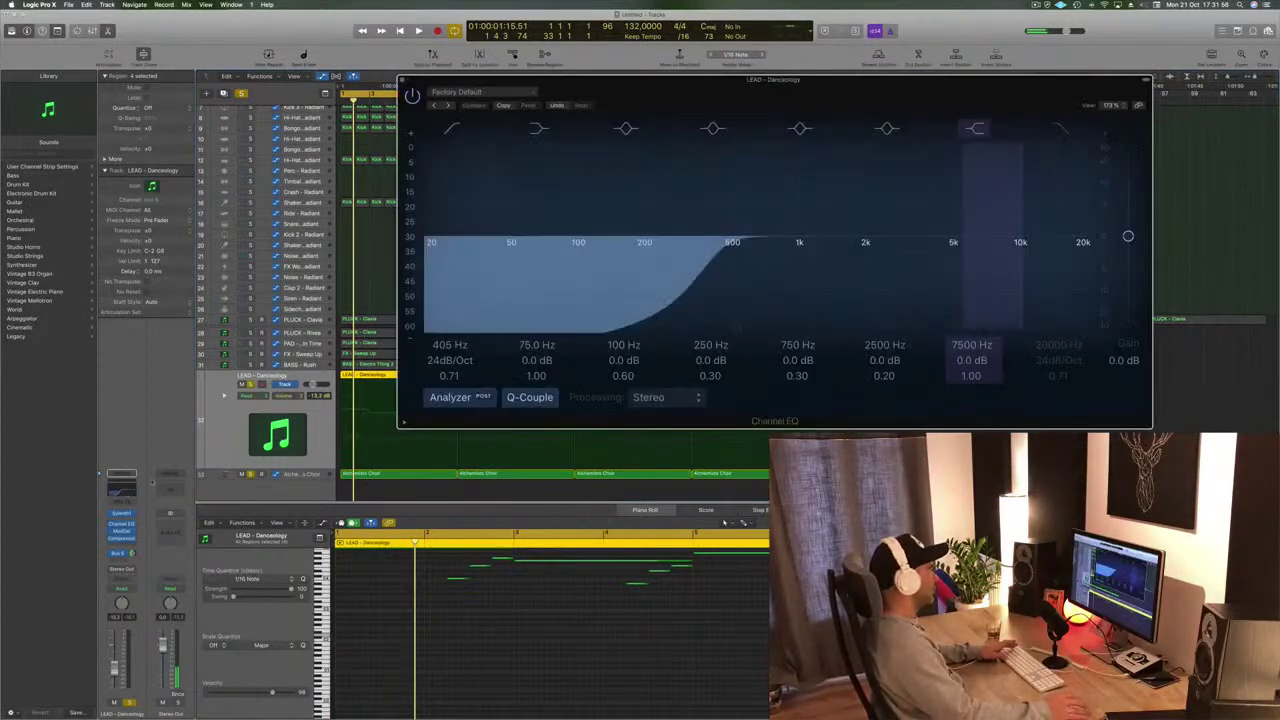
pyautogui.press('space')
pyautogui.moveTo(807, 80); pyautogui.dragTo(938, 68)
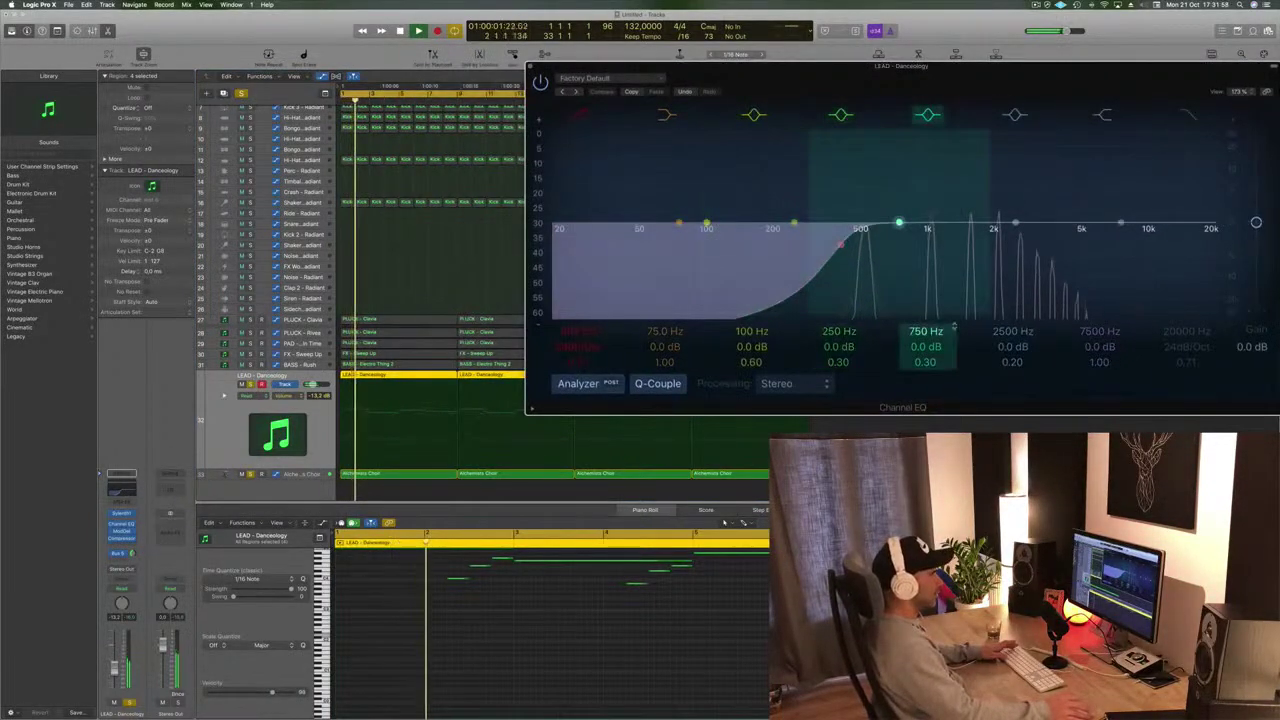
# Raise the low-cut frequency in the Alchemists Choir's Channel EQ to about 800 Hz during playback and close that EQ
pyautogui.click(310, 478)
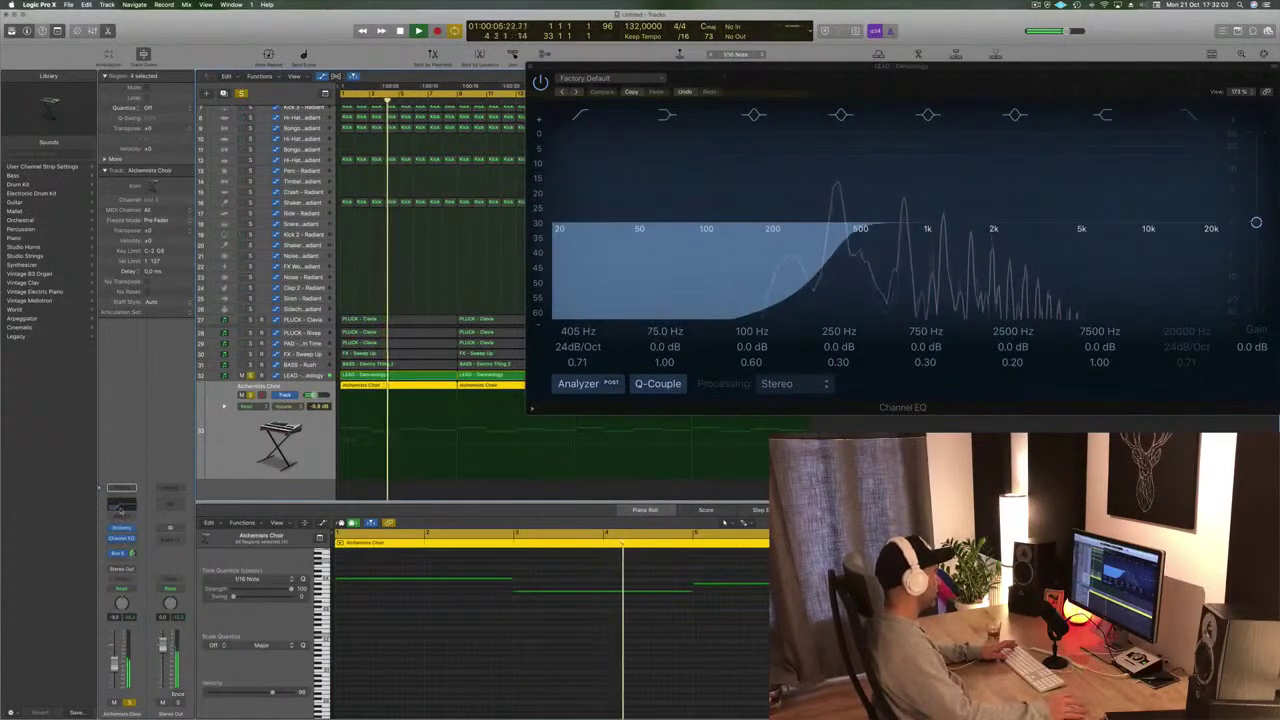
pyautogui.press('e')
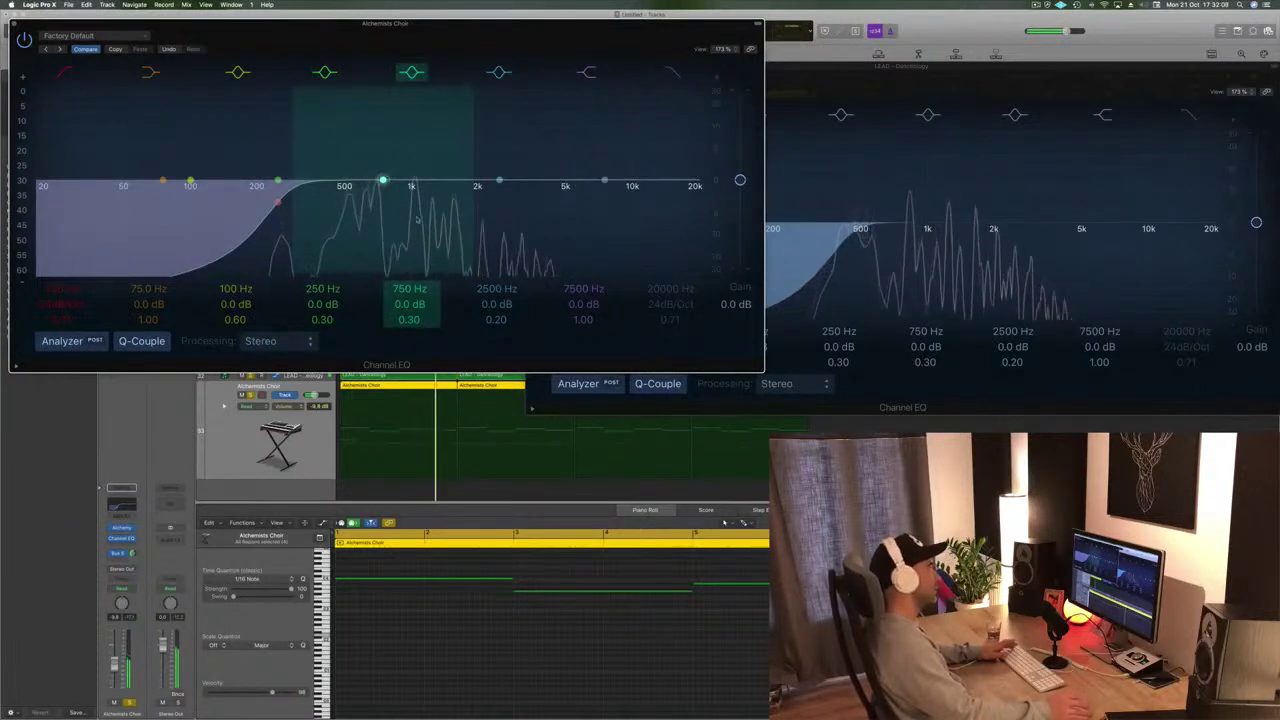
pyautogui.moveTo(409, 40); pyautogui.dragTo(663, 58)
pyautogui.moveTo(562, 220); pyautogui.dragTo(648, 220)
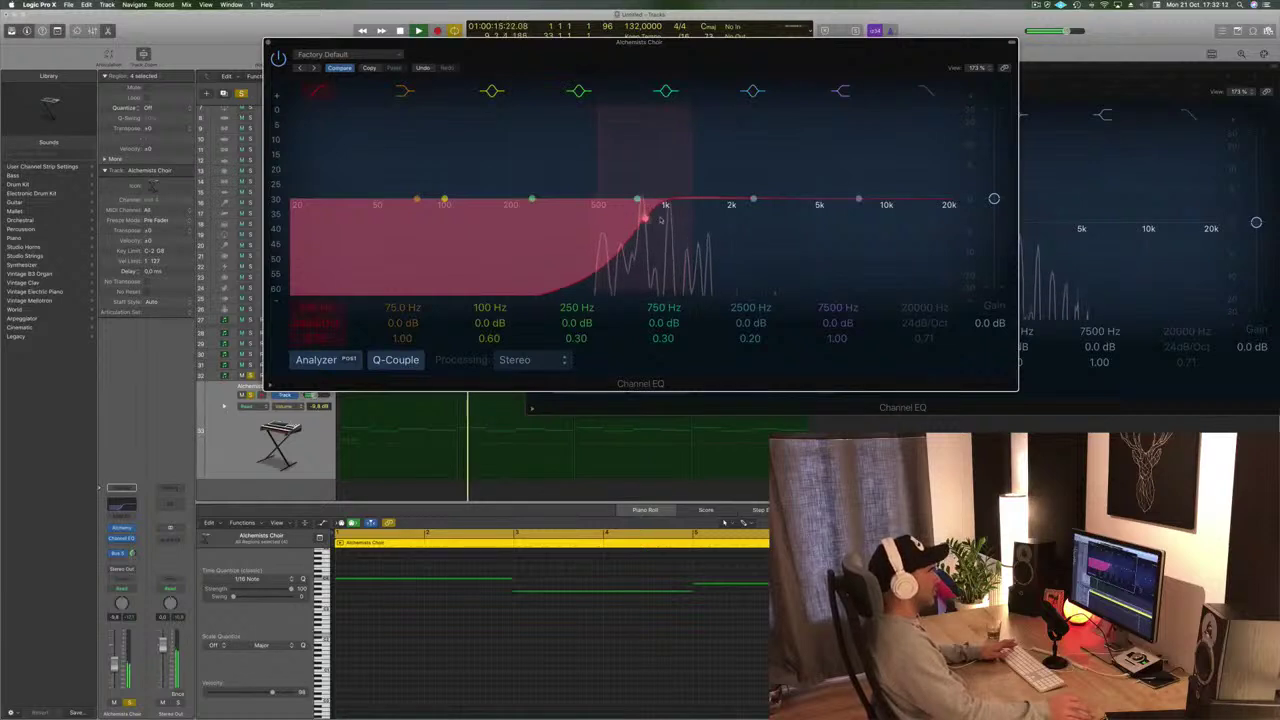
pyautogui.click(269, 46)
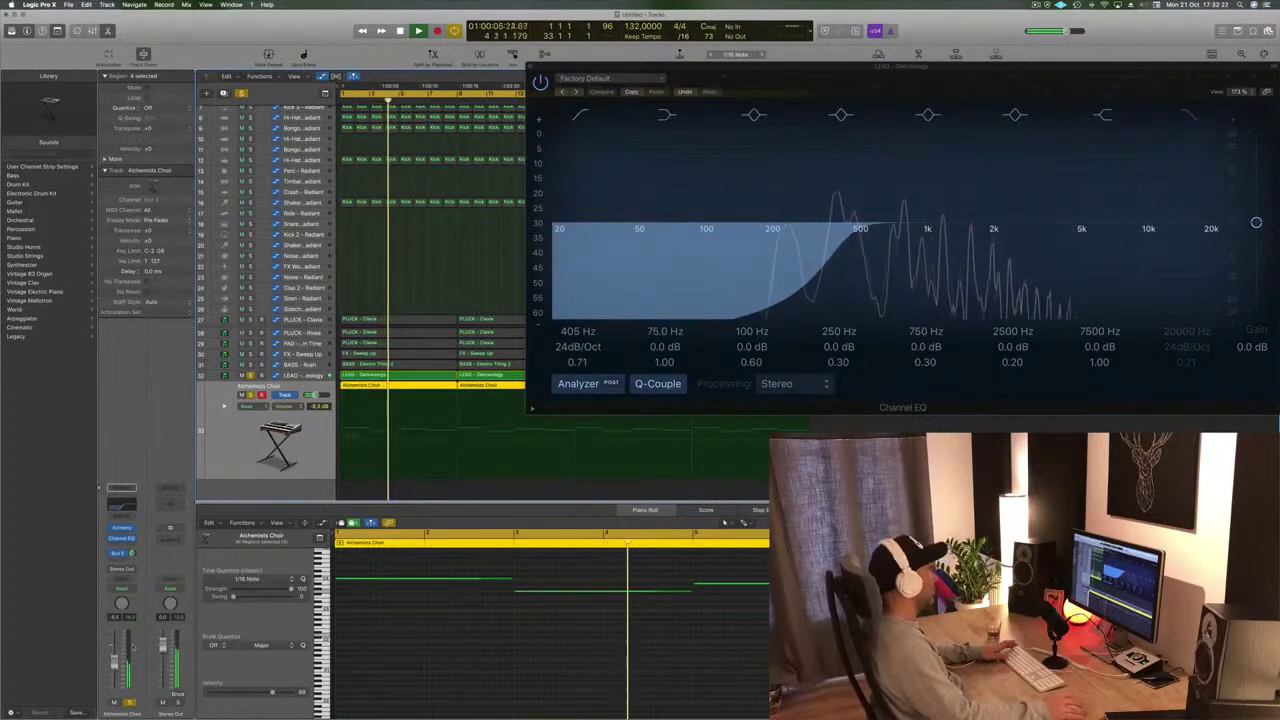
# Clear all solos, replay the full mix from the beginning and close the Channel EQ of LEAD - Danceology
pyautogui.click(242, 93)
pyautogui.press('Return')
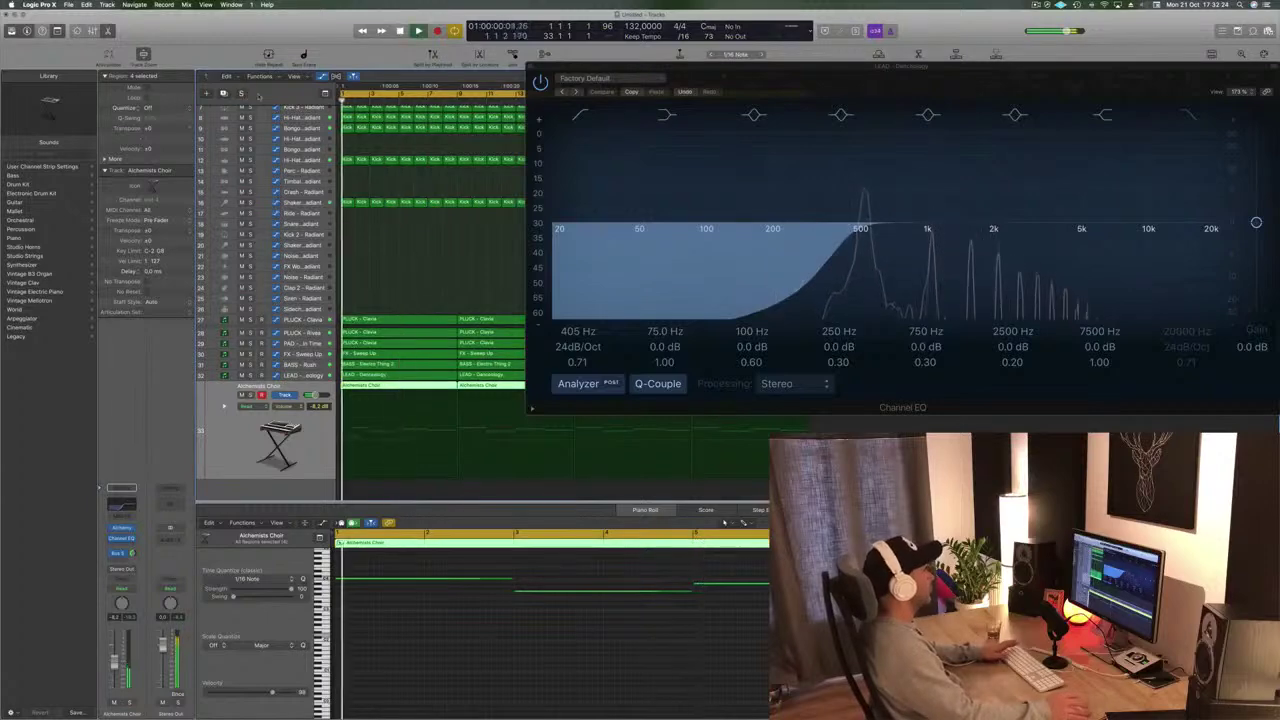
pyautogui.moveTo(1013, 67); pyautogui.dragTo(684, 77)
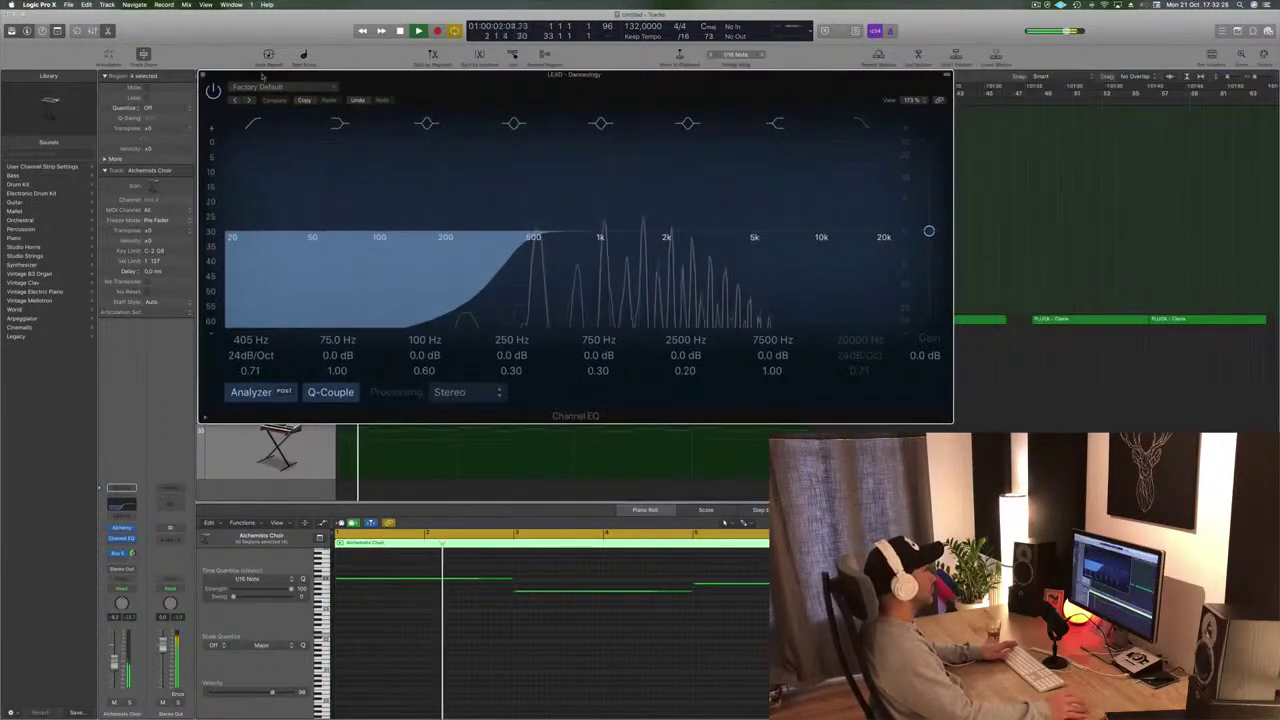
pyautogui.press('super+w')
pyautogui.press('space')
pyautogui.press('space')
# Audition Stereo Delay presets on Shaker 2 - Radiant and keep the one with a 1/8 left and 1/16 right delay
pyautogui.click(312, 203)
pyautogui.press('Return')
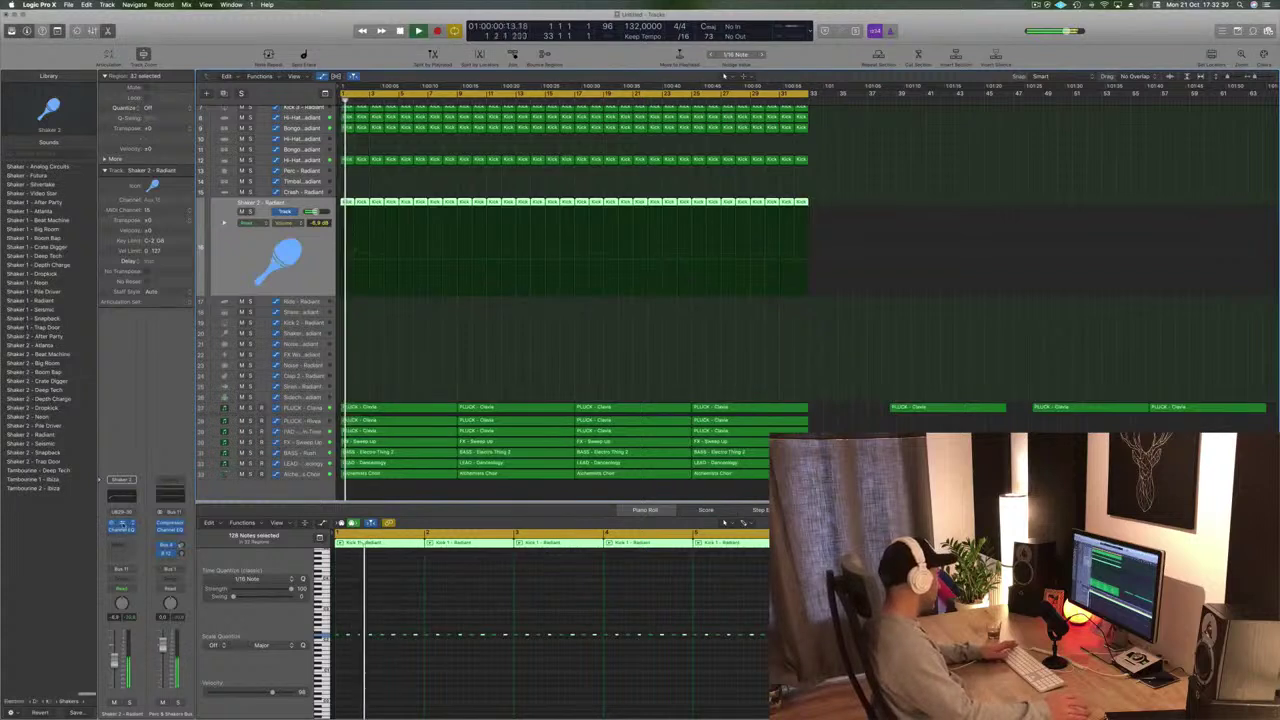
pyautogui.click(121, 523)
pyautogui.moveTo(248, 53); pyautogui.dragTo(543, 152)
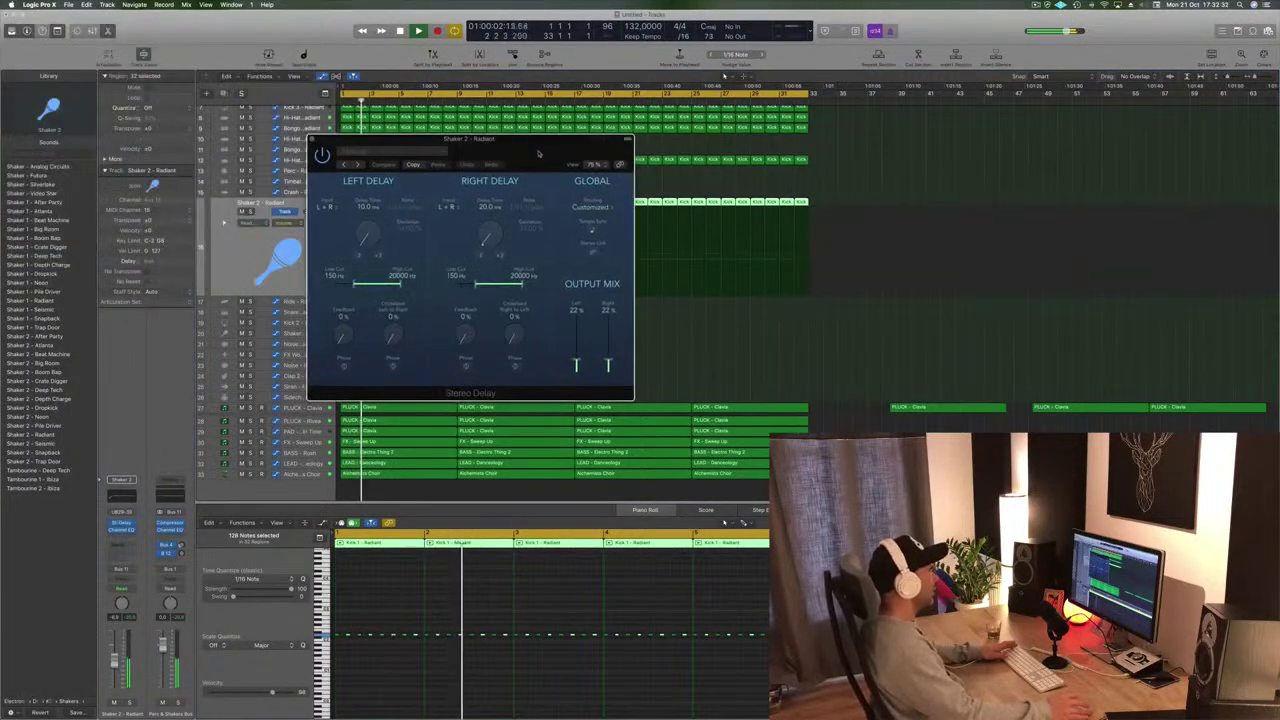
pyautogui.click(344, 165)
pyautogui.click(344, 165)
pyautogui.click(344, 165)
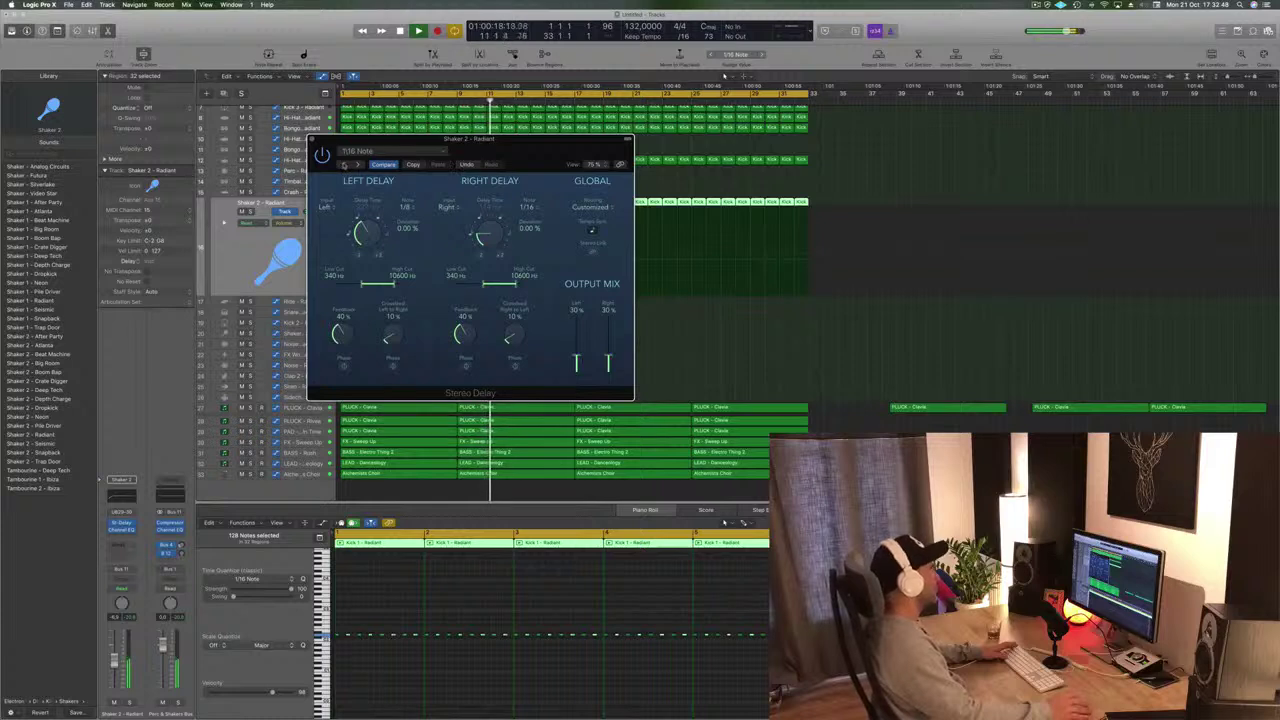
pyautogui.click(346, 165)
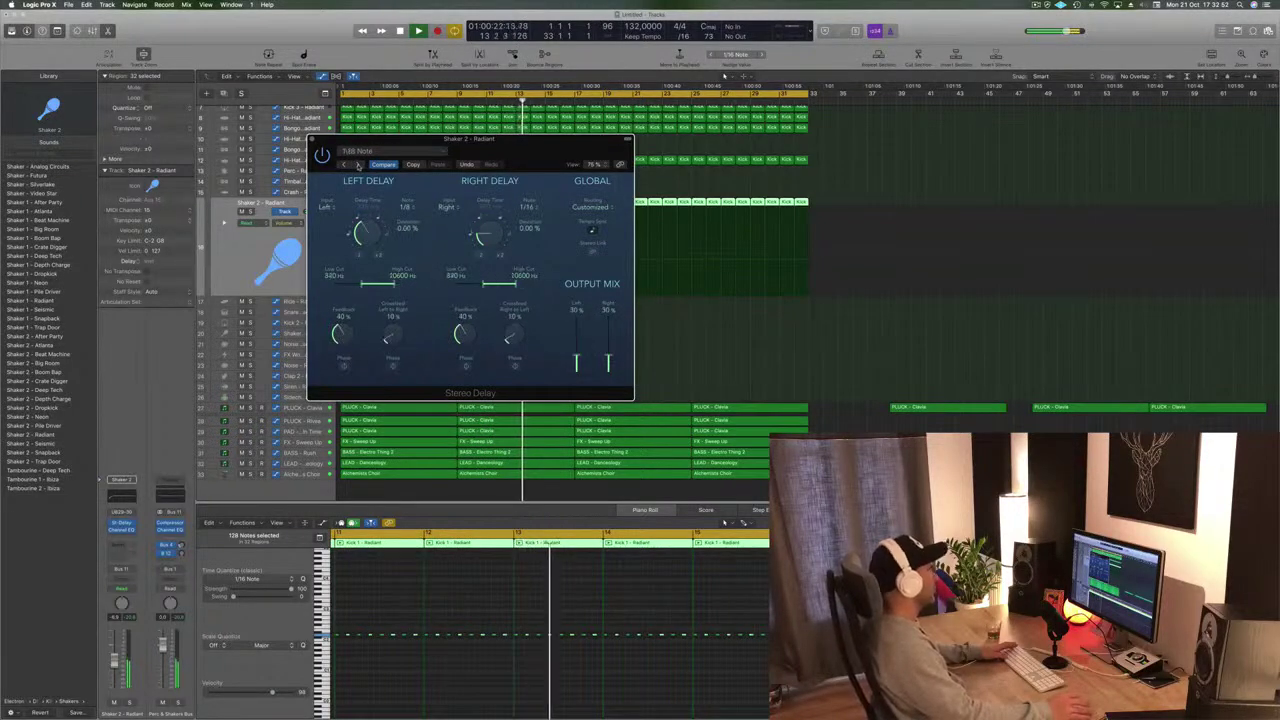
pyautogui.moveTo(505, 146); pyautogui.dragTo(486, 146)
pyautogui.click(293, 138)
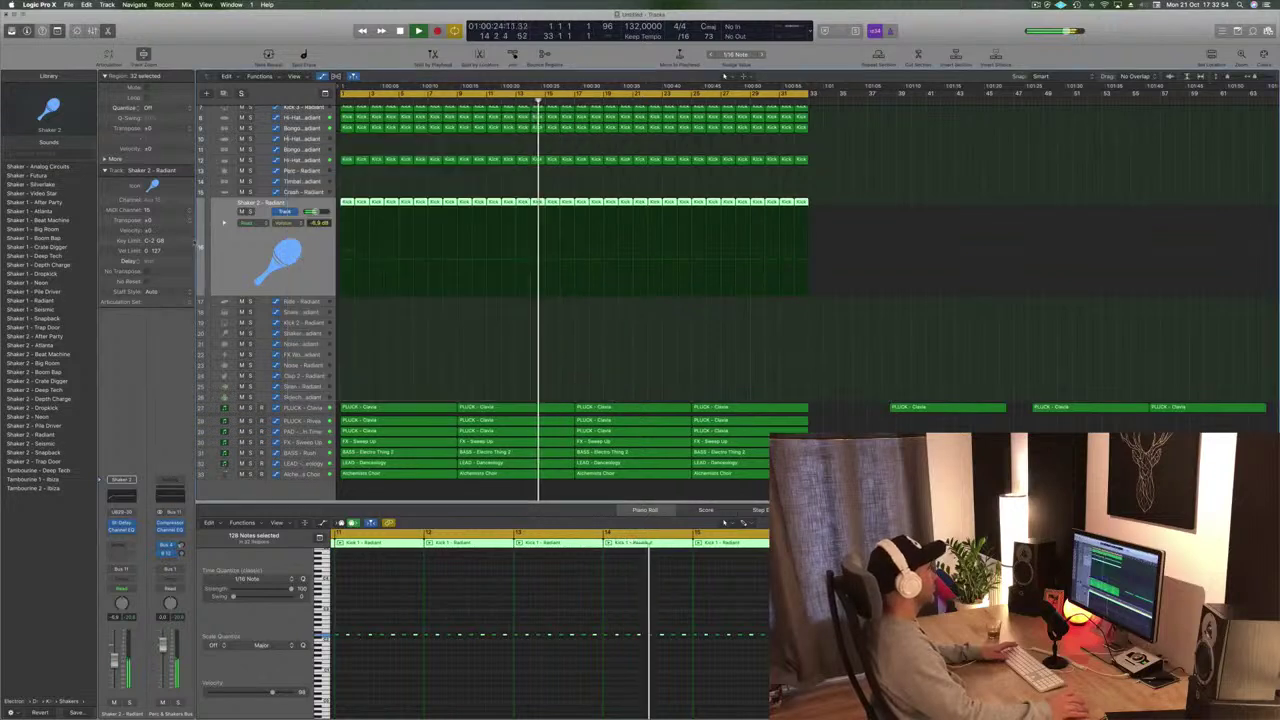
# Replay the mix from the beginning, lower Shaker 2 - Radiant to about -12 dB and clear the region selection
pyautogui.press('Return')
pyautogui.click(128, 704)
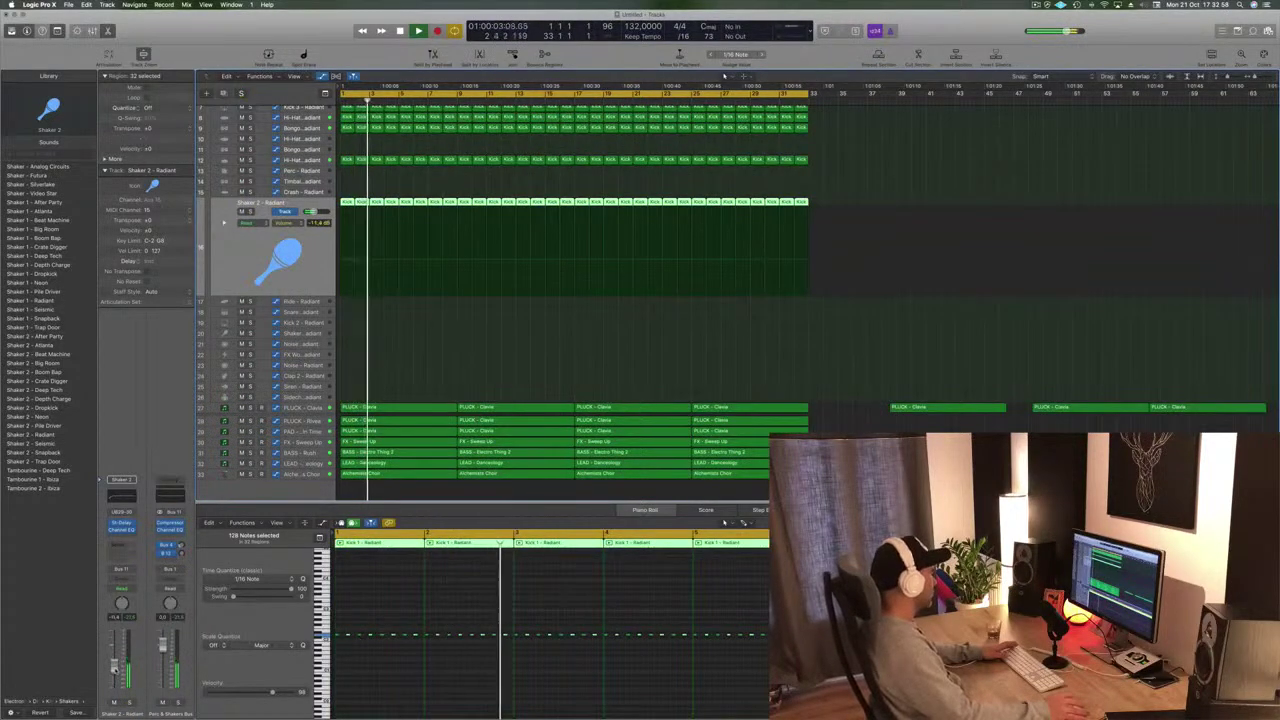
pyautogui.click(447, 341)
# Copy the bar 1 region from Shaker 2 - Radiant to Ride - Radiant, shift its eight notes slightly up in pitch and play it
pyautogui.click(347, 203)
pyautogui.moveTo(347, 203); pyautogui.dragTo(347, 301)
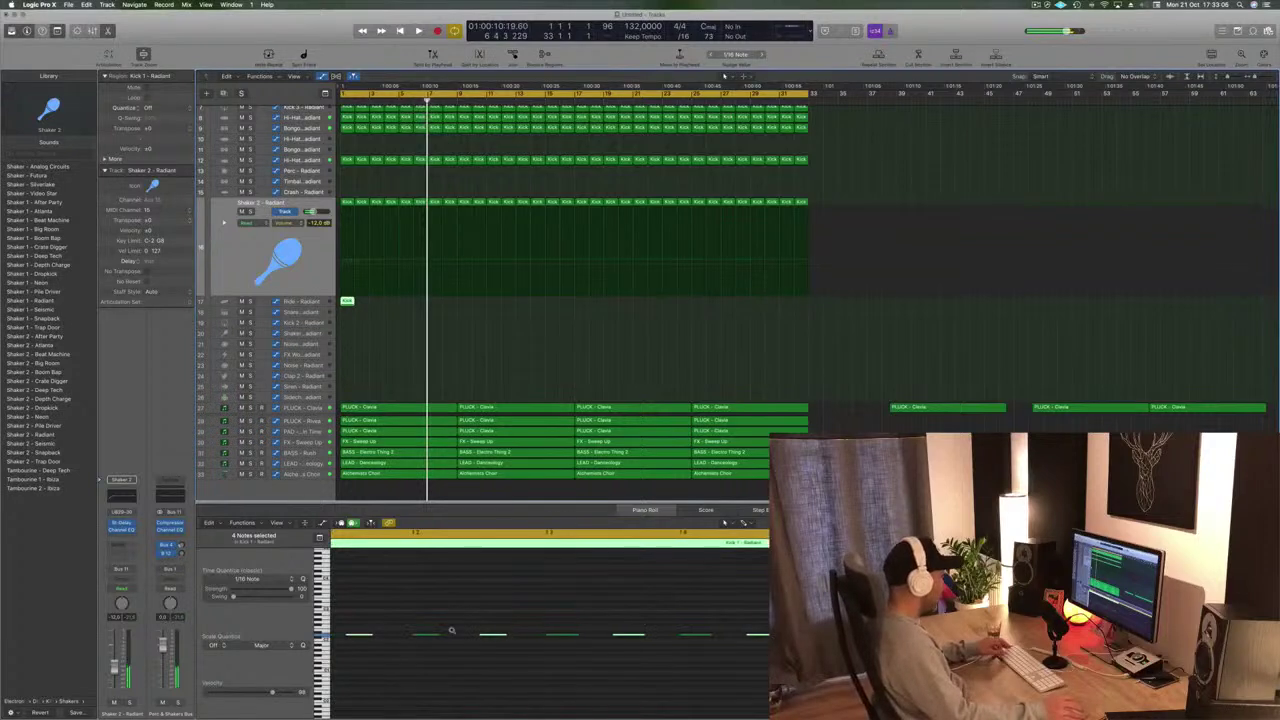
pyautogui.click(425, 634)
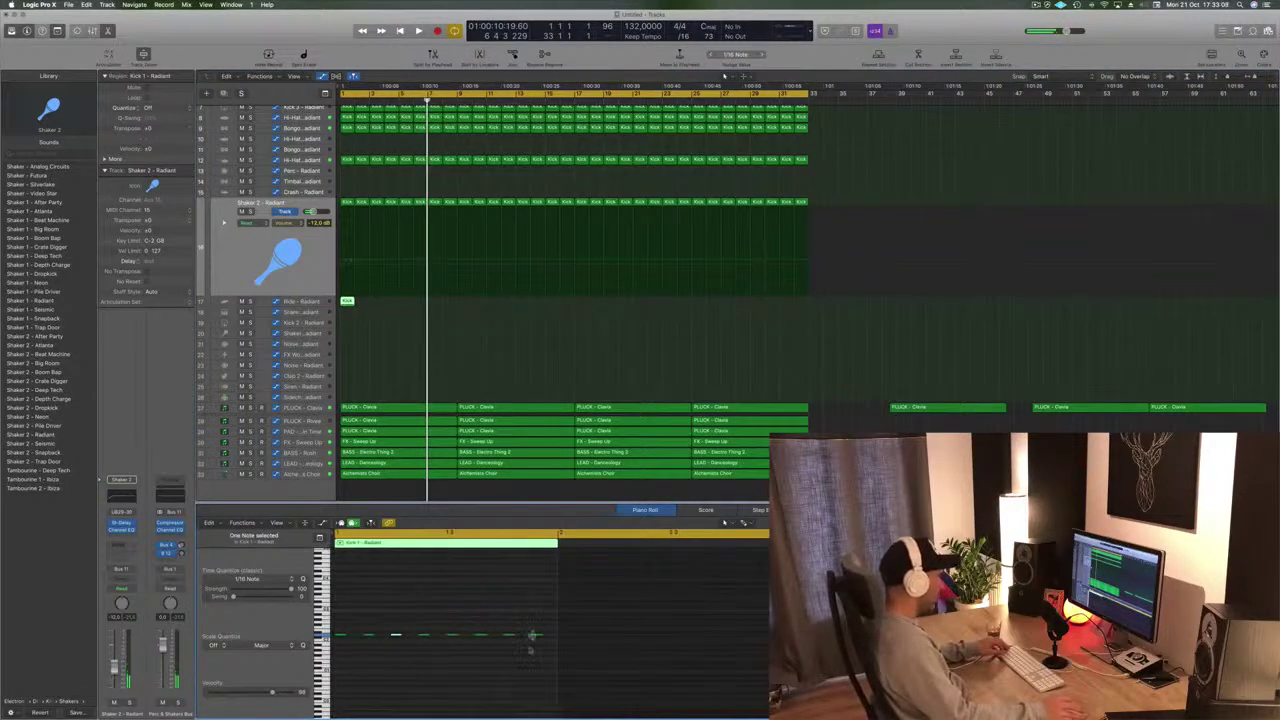
pyautogui.moveTo(334, 622); pyautogui.dragTo(232, 624)
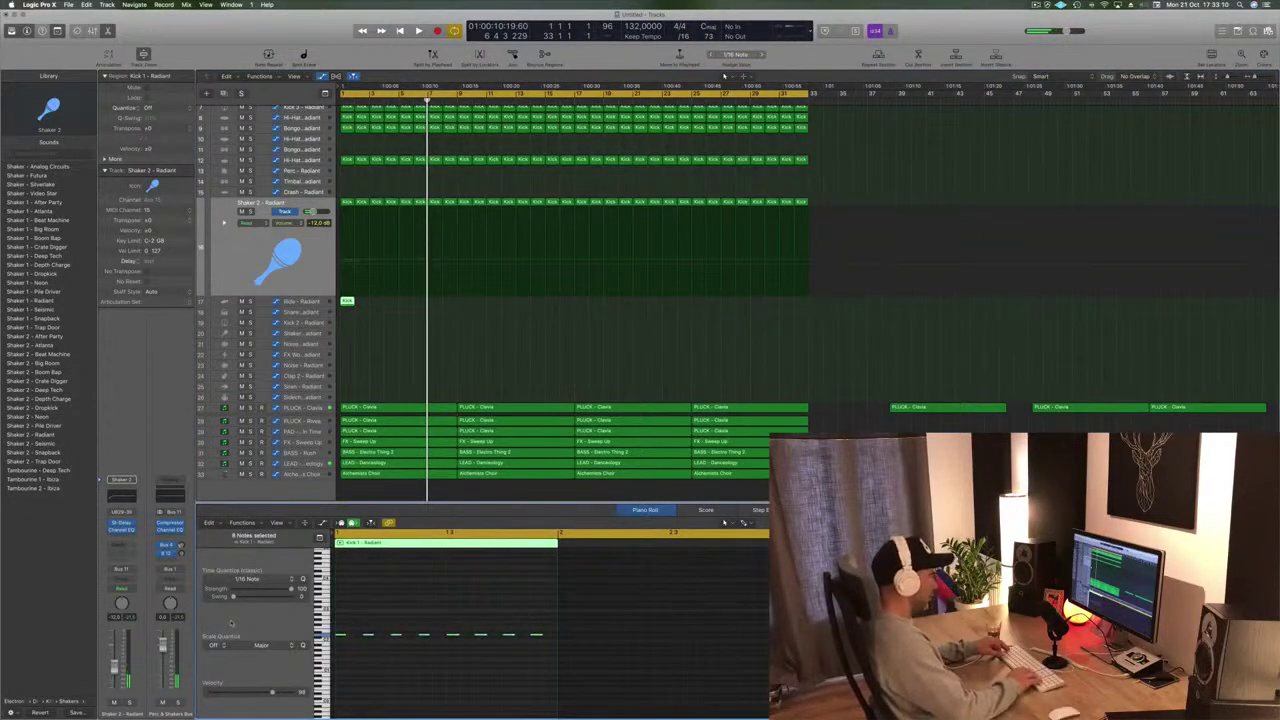
pyautogui.press('Return')
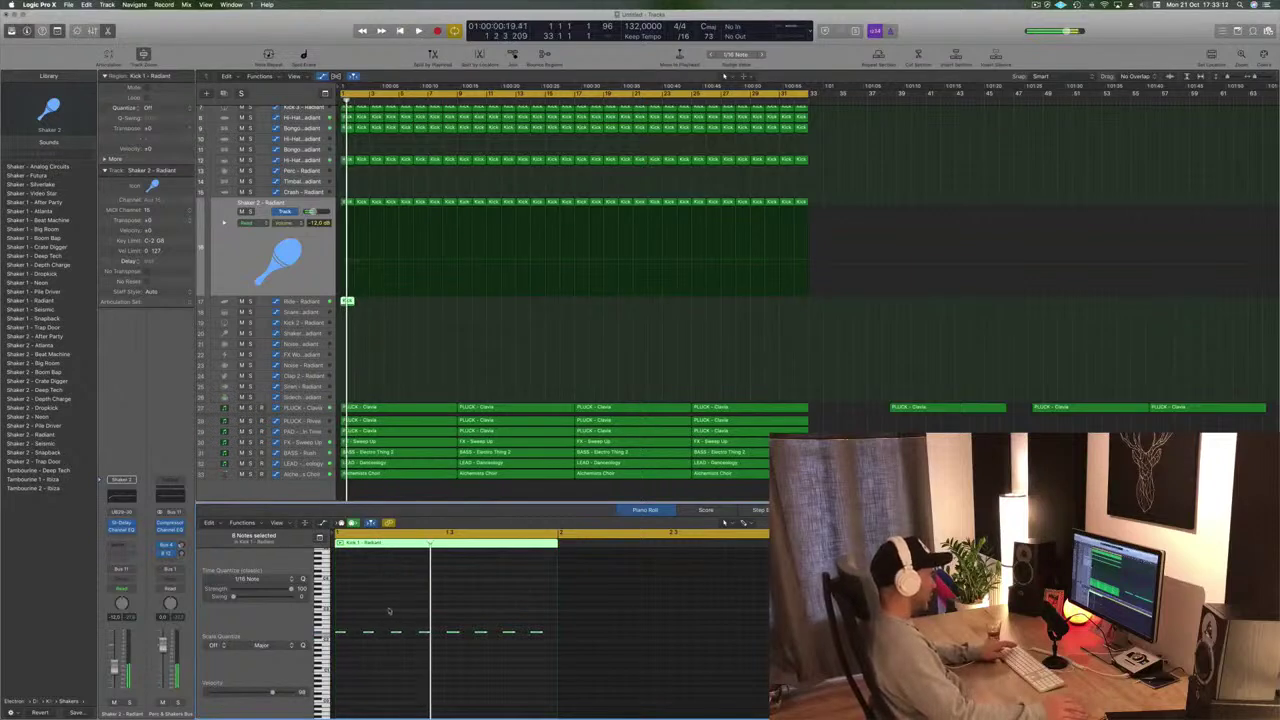
pyautogui.click(381, 603)
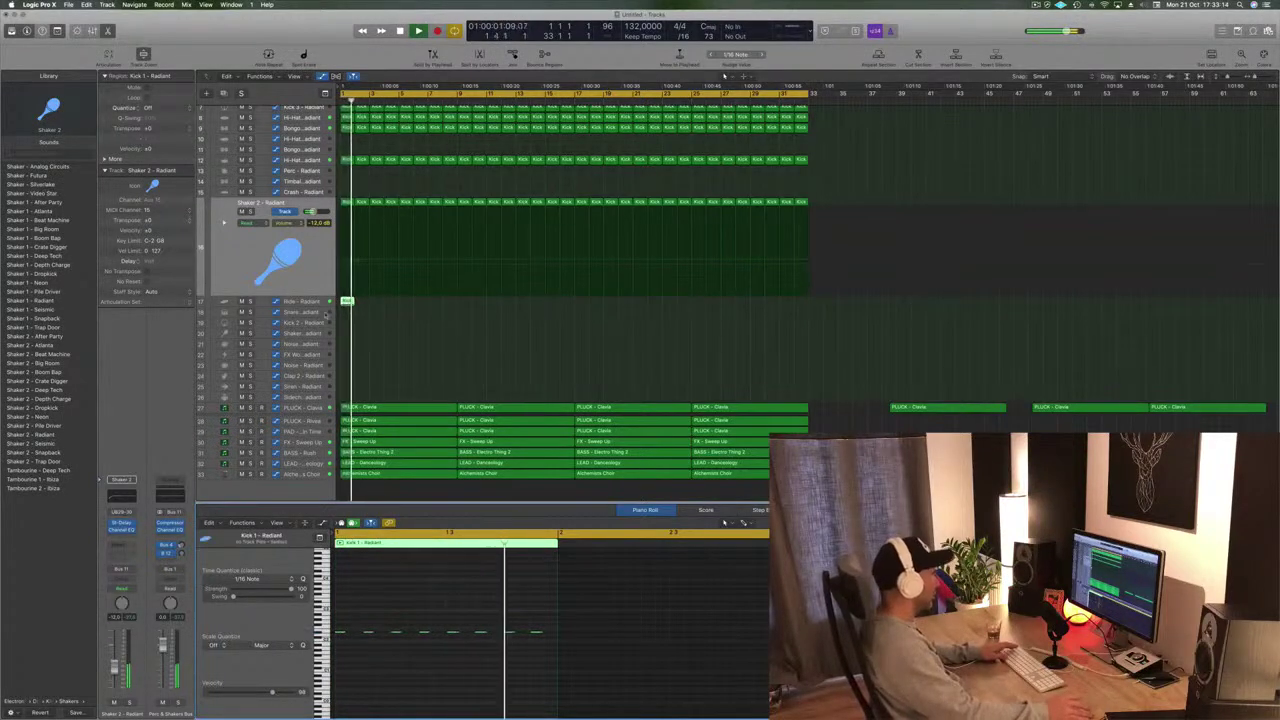
# Copy the bar 1 region along the Ride - Radiant track to fill bars 1 through 32
pyautogui.click(313, 299)
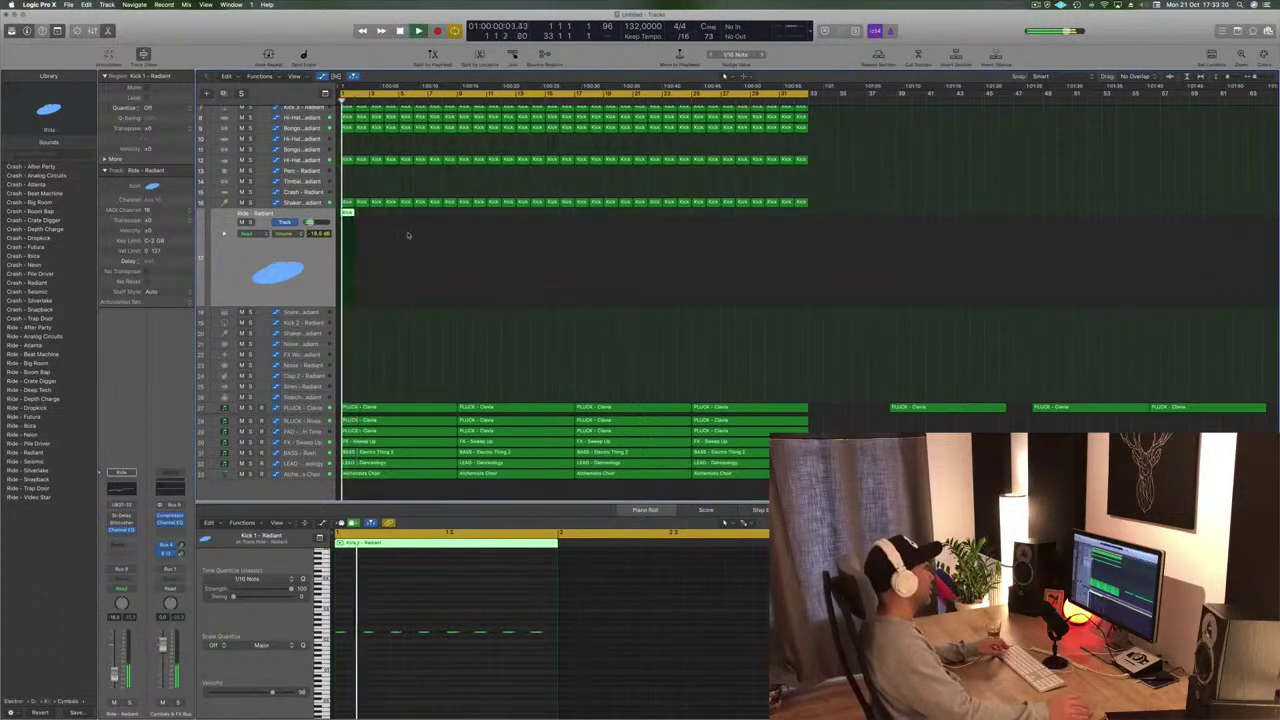
pyautogui.moveTo(346, 214); pyautogui.dragTo(472, 221)
pyautogui.keyDown('shift'); pyautogui.click(346, 213); pyautogui.keyUp('shift')
pyautogui.moveTo(638, 213); pyautogui.dragTo(581, 224)
# Replay the mix from the beginning and lower the volume of Ride - Radiant to about -23 dB
pyautogui.press('Return')
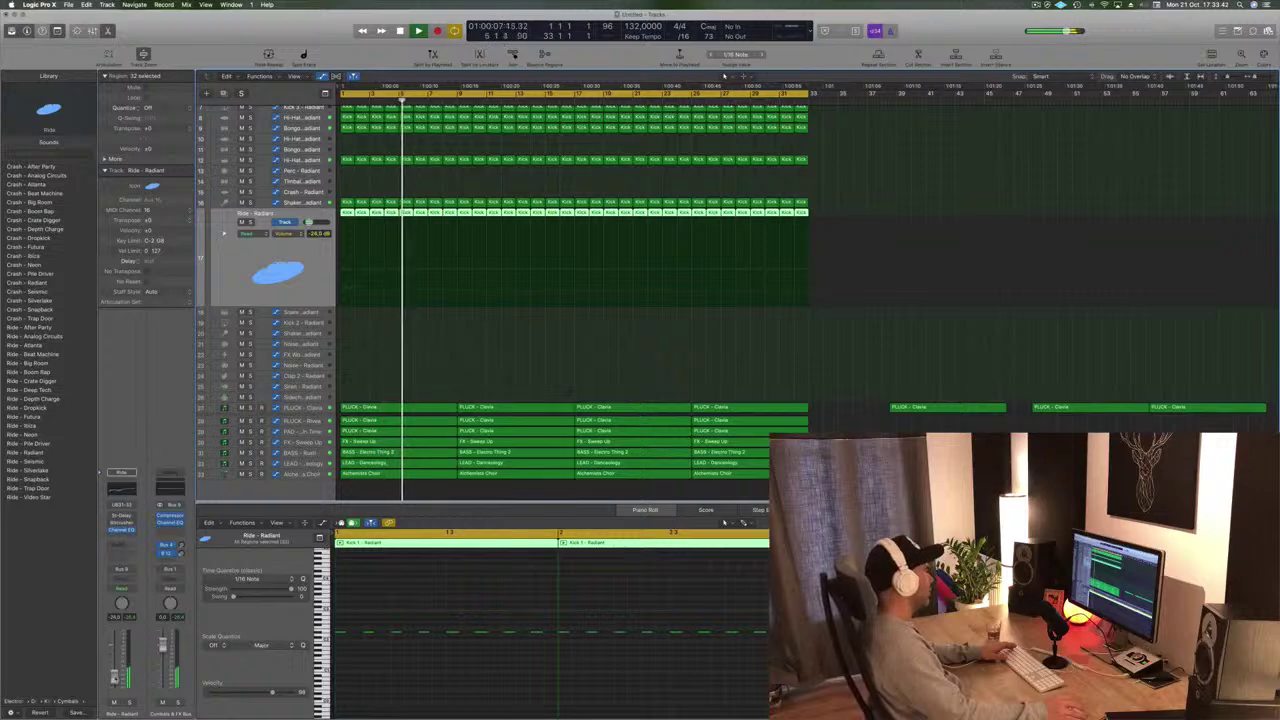
pyautogui.click(489, 337)
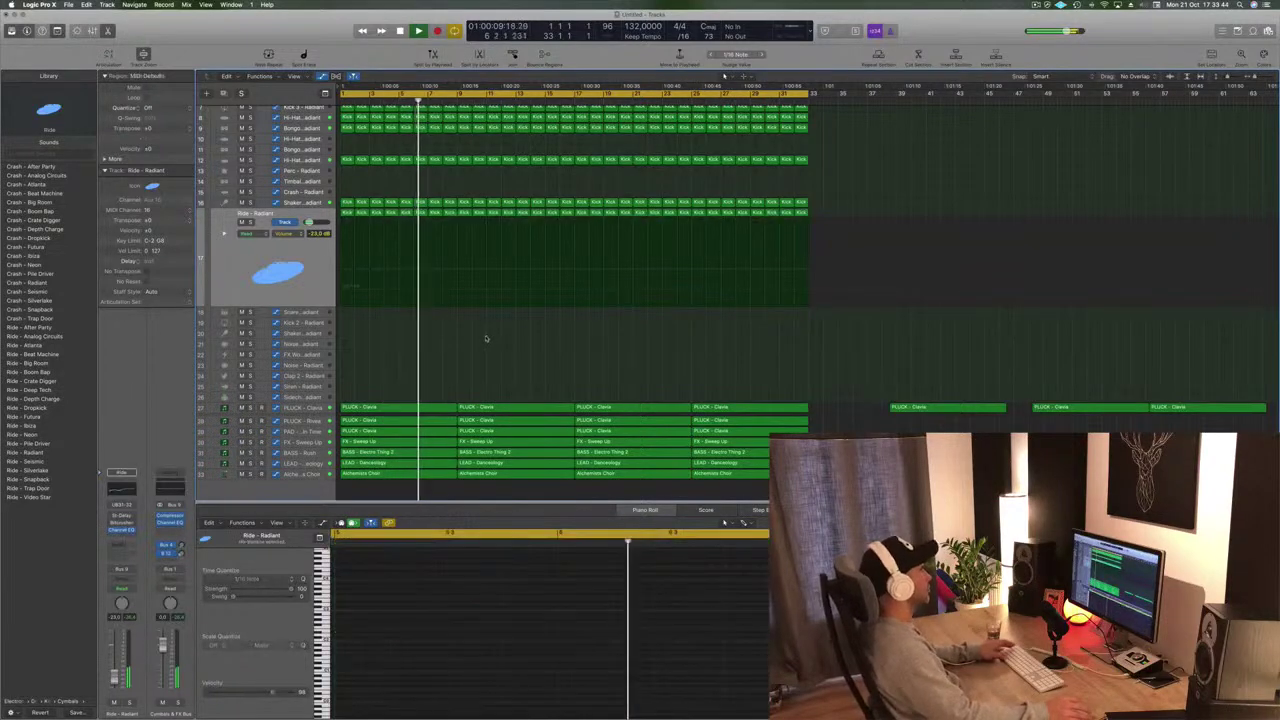
pyautogui.press('space')
pyautogui.scroll(-4, 476, 344)
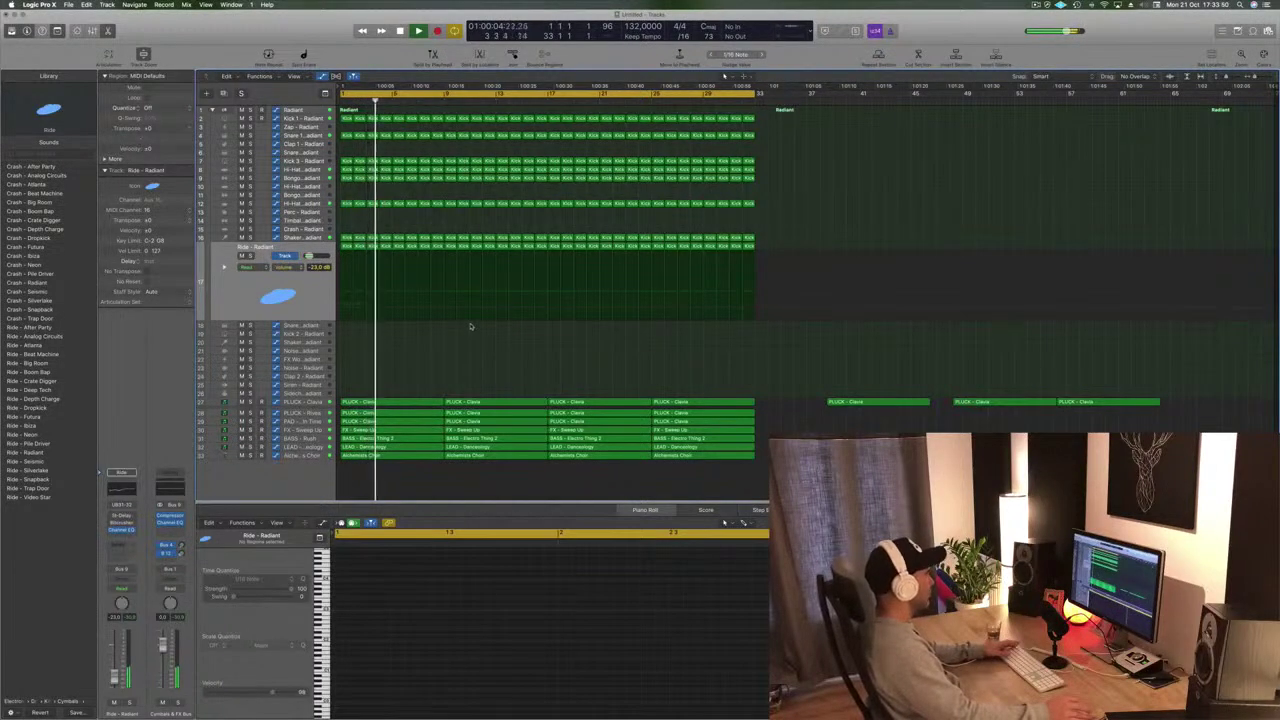
# Check the first PLUCK track below the drums during playback, return to Ride - Radiant and lower its volume to -24.5 dB
pyautogui.click(298, 415)
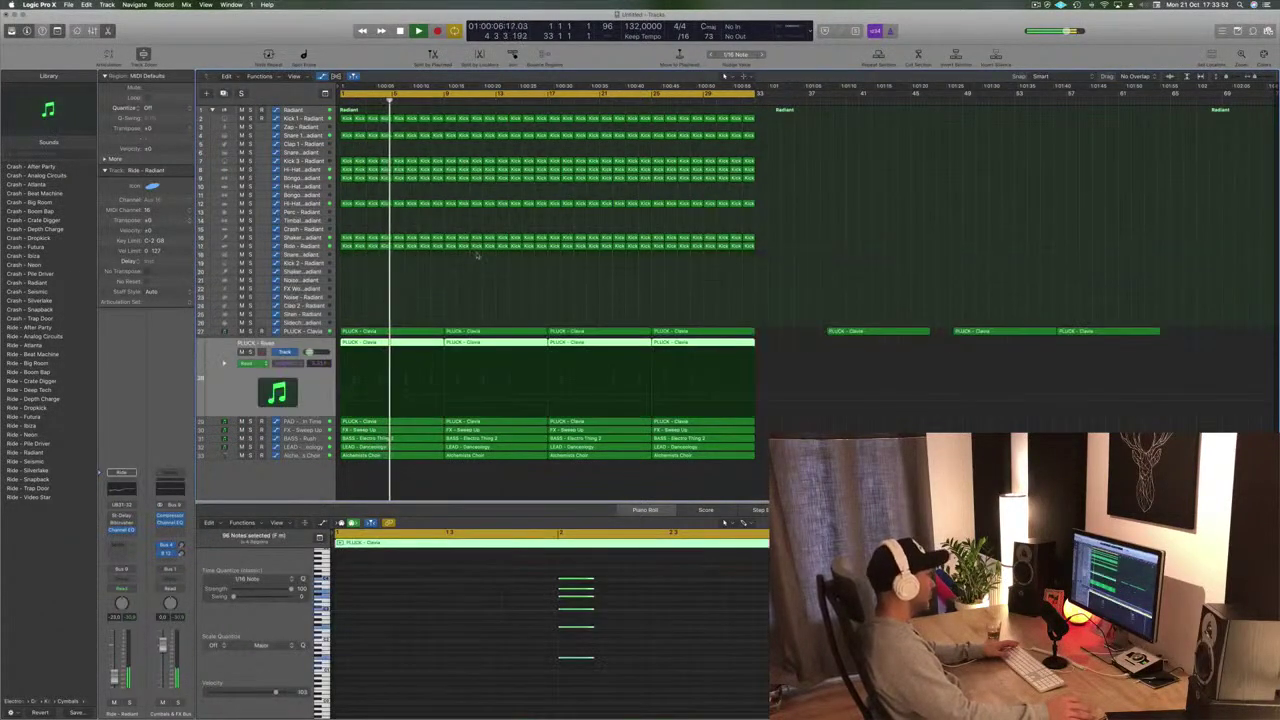
pyautogui.click(508, 299)
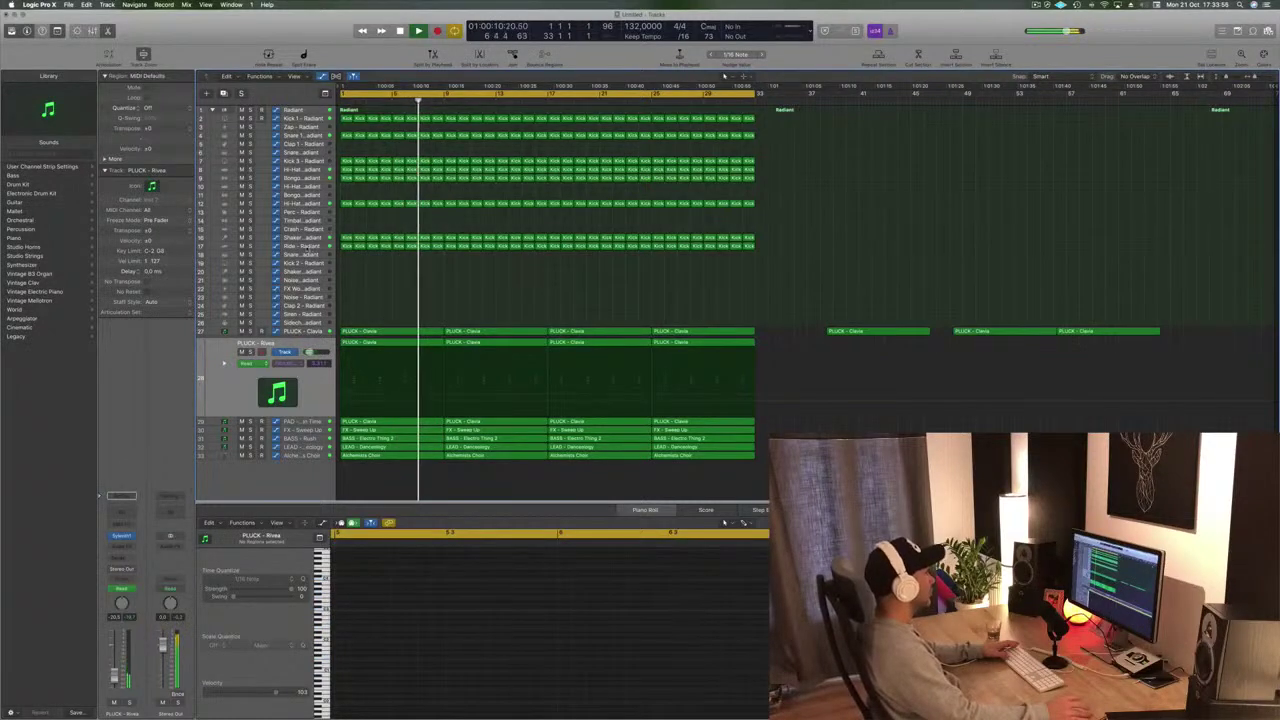
pyautogui.click(344, 253)
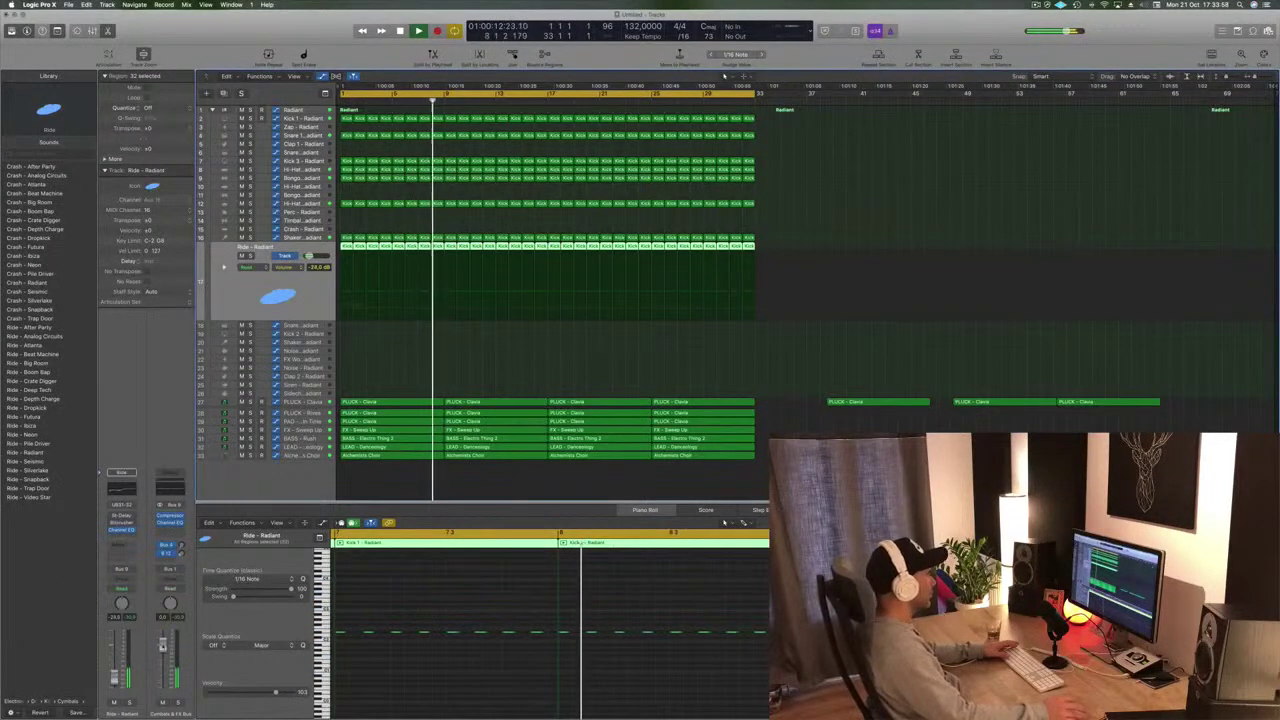
# Delete the Alchemists Choir region at bar 9, replay from the beginning and delete the LEAD - Danceology region at bar 1
pyautogui.click(491, 456)
pyautogui.press('BackSpace')
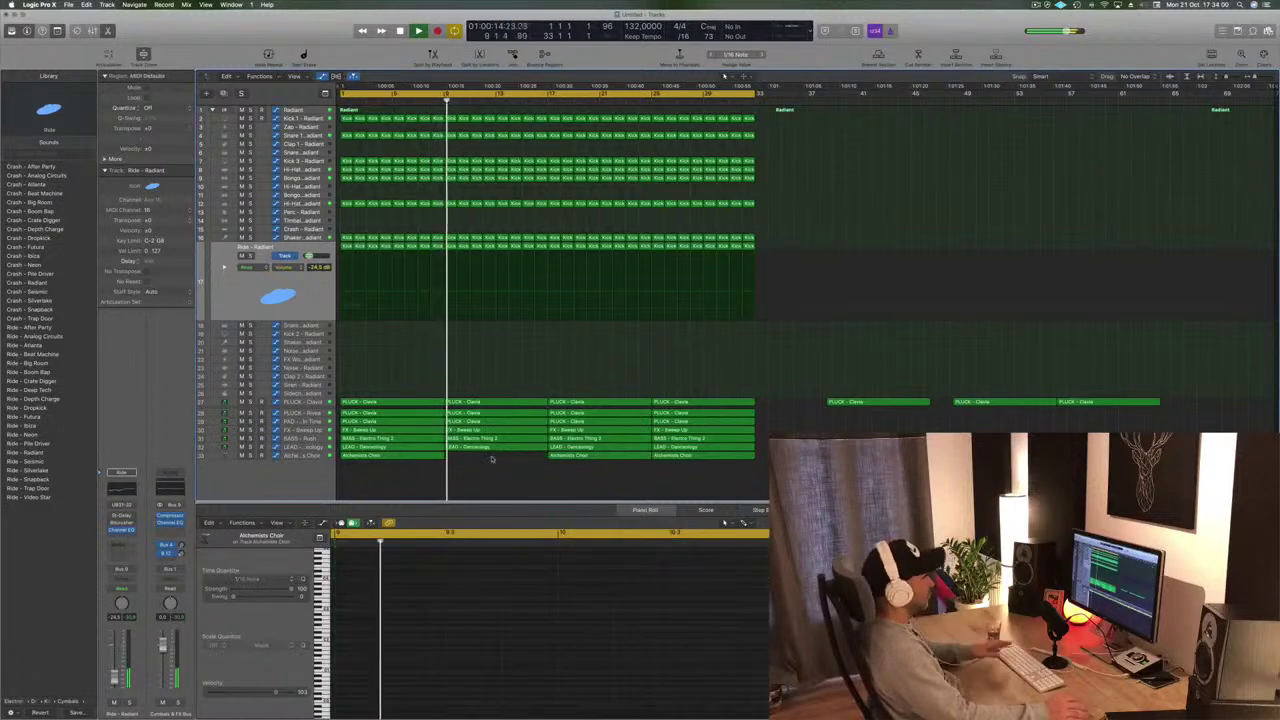
pyautogui.press('Return')
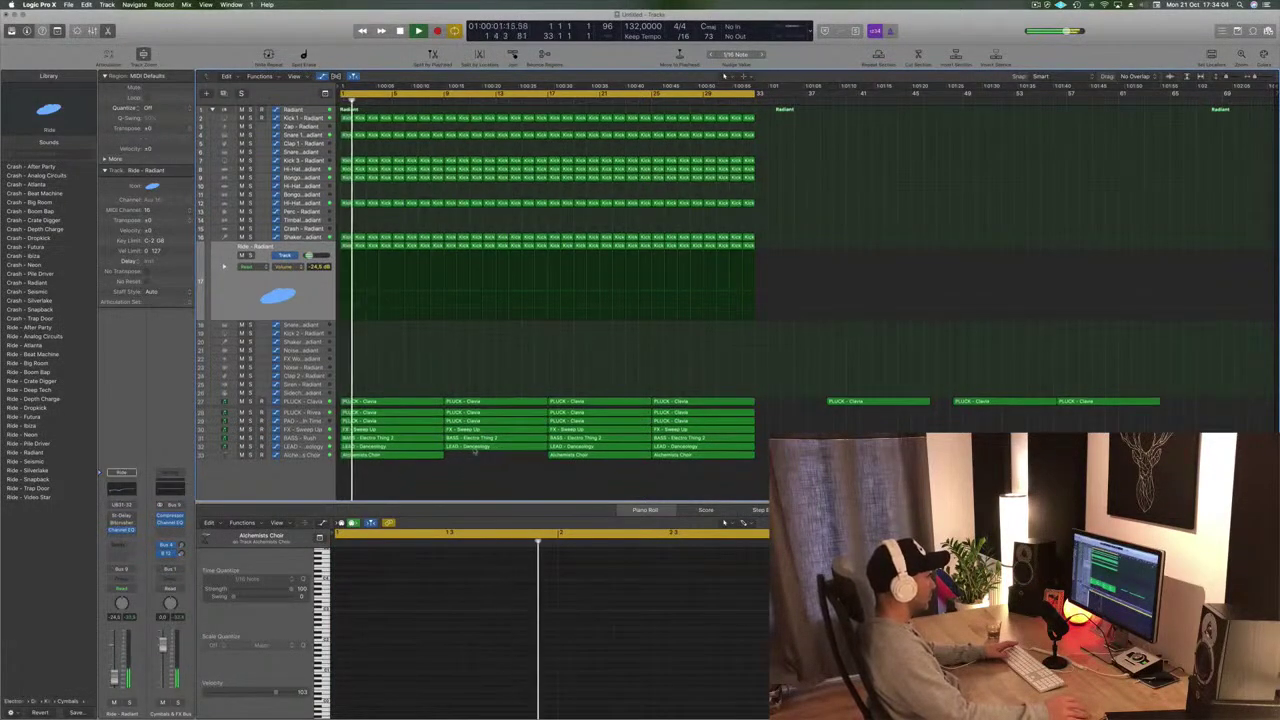
pyautogui.click(430, 447)
pyautogui.press('Delete')
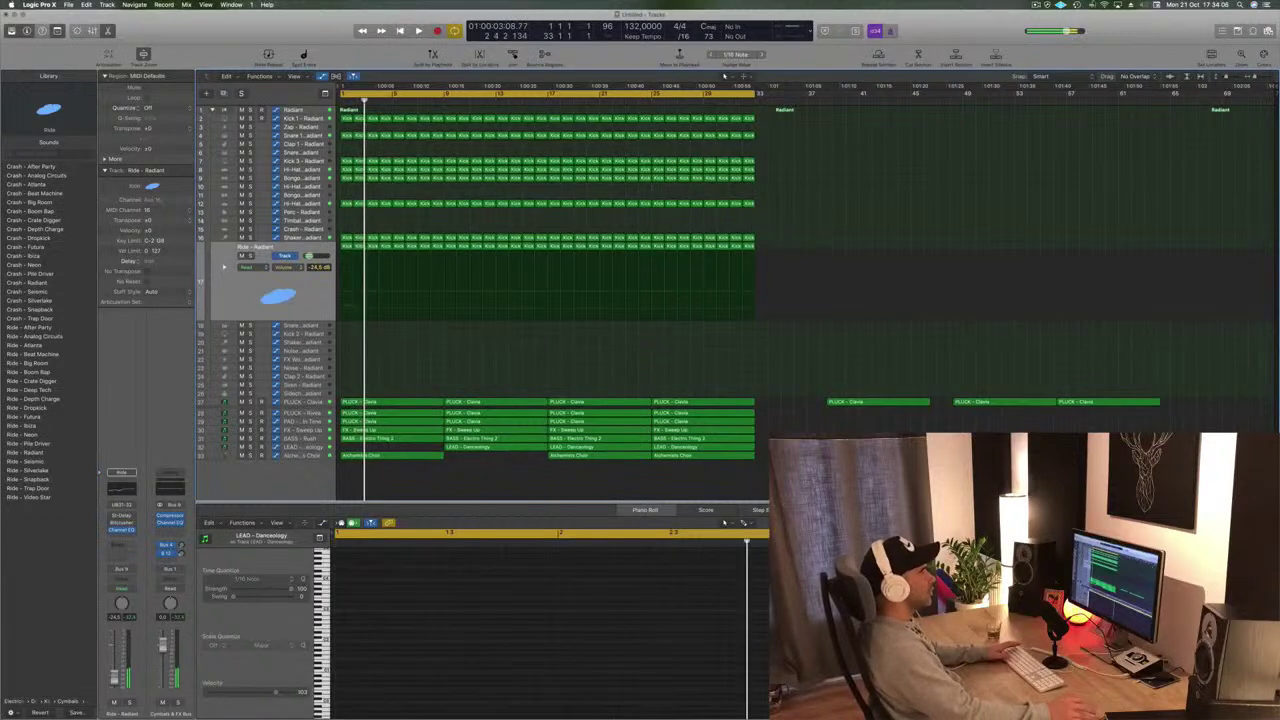
pyautogui.click(1036, 5)
pyautogui.click(999, 34)
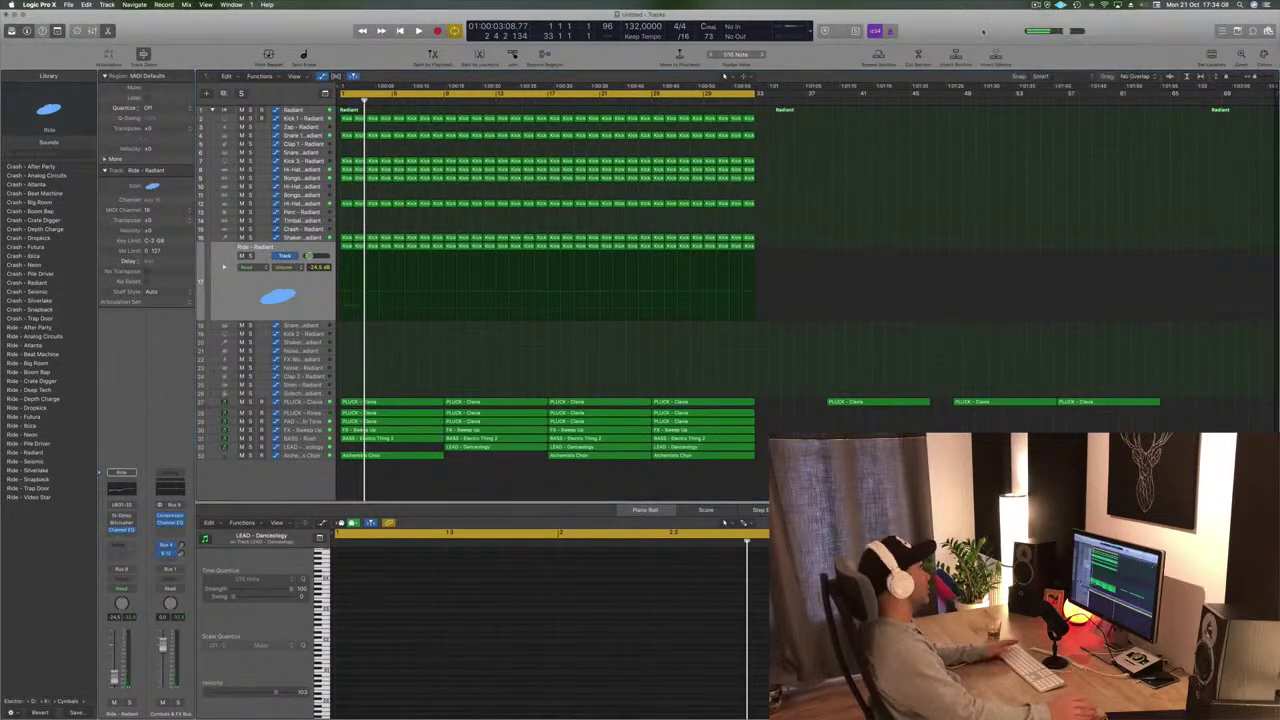
# Replay the arrangement, delete the bar 1 region on track 27, PLUCK - Clavia, and play again from the beginning
pyautogui.press('space')
pyautogui.scroll(1, 435, 396)
pyautogui.scroll(2, 439, 394)
pyautogui.scroll(-1, 435, 394)
pyautogui.press('Return')
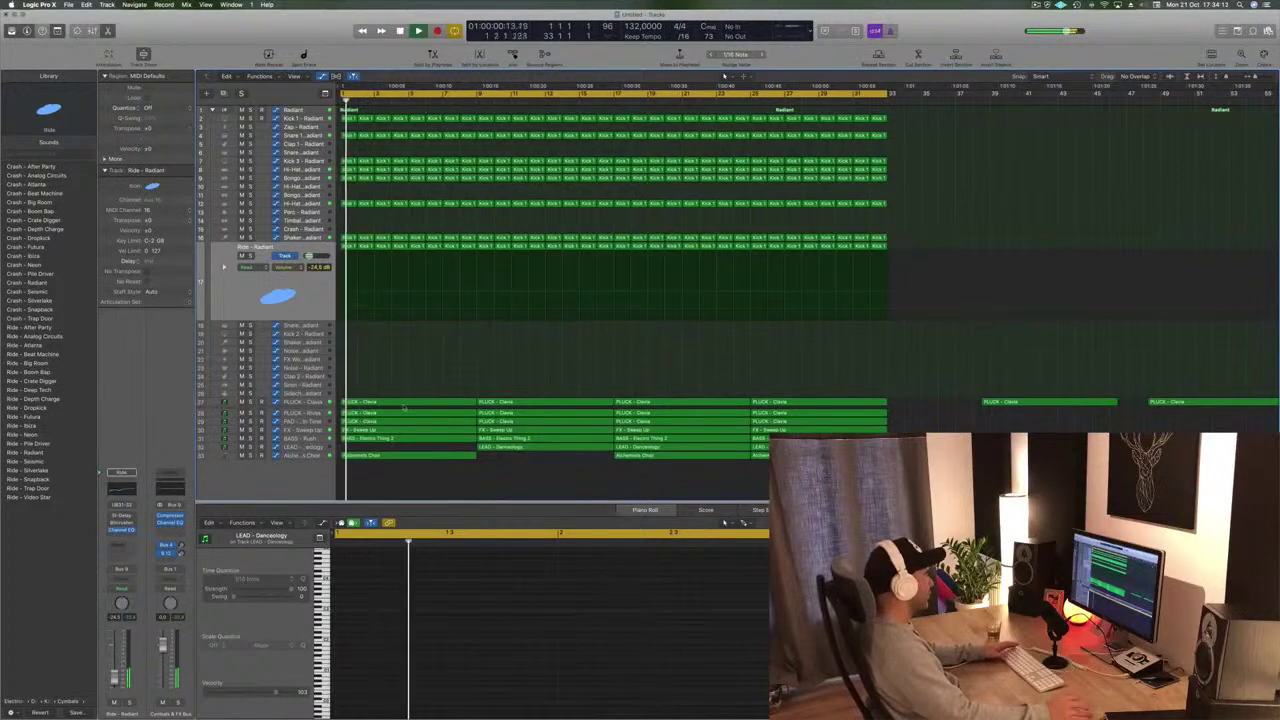
pyautogui.click(404, 404)
pyautogui.press('Delete')
pyautogui.press('Return')
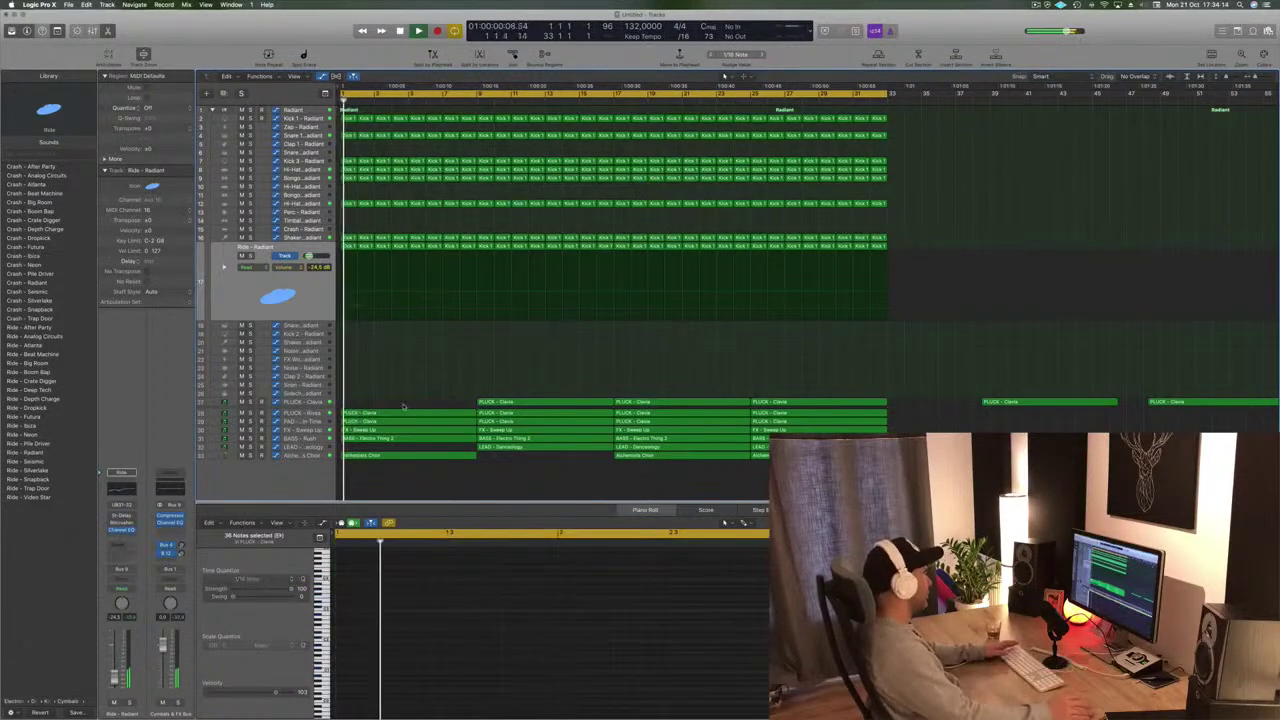
# Check track 28 during playback, then delete the bar 1 Alchemists Choir region and the bar 1 PLUCK - Clavia region on track 28
pyautogui.click(316, 412)
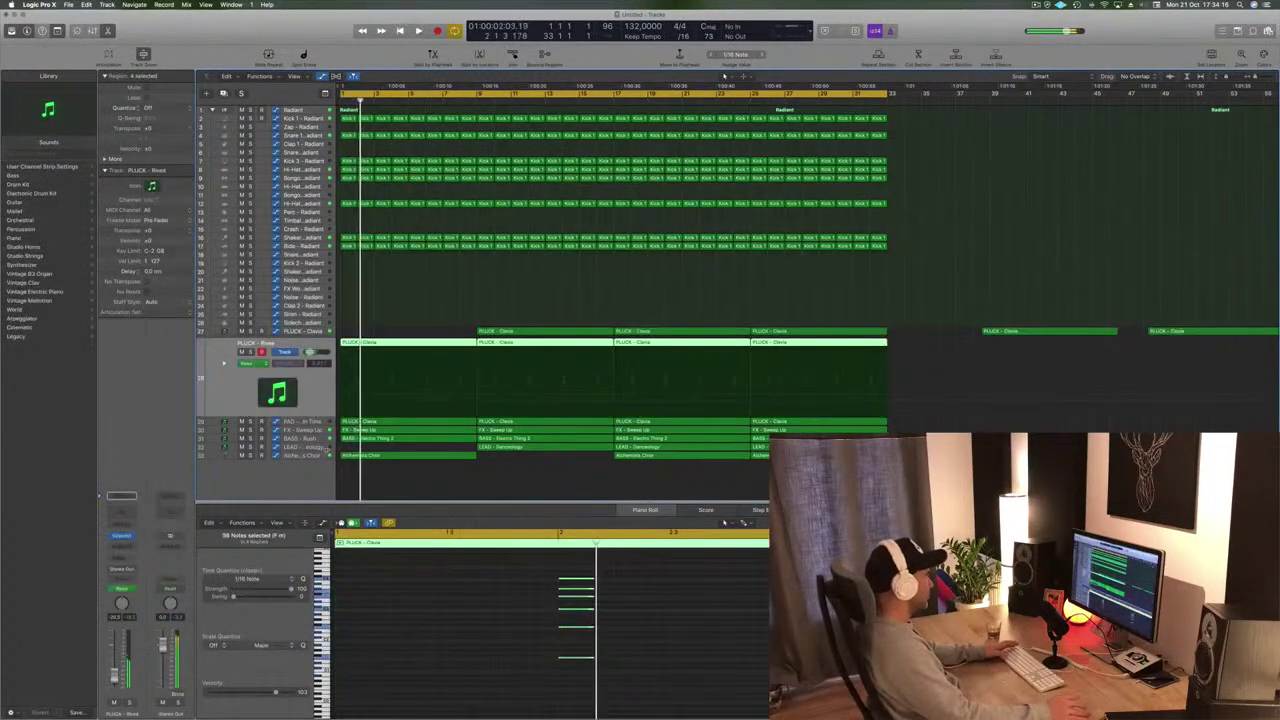
pyautogui.click(370, 457)
pyautogui.press('Delete')
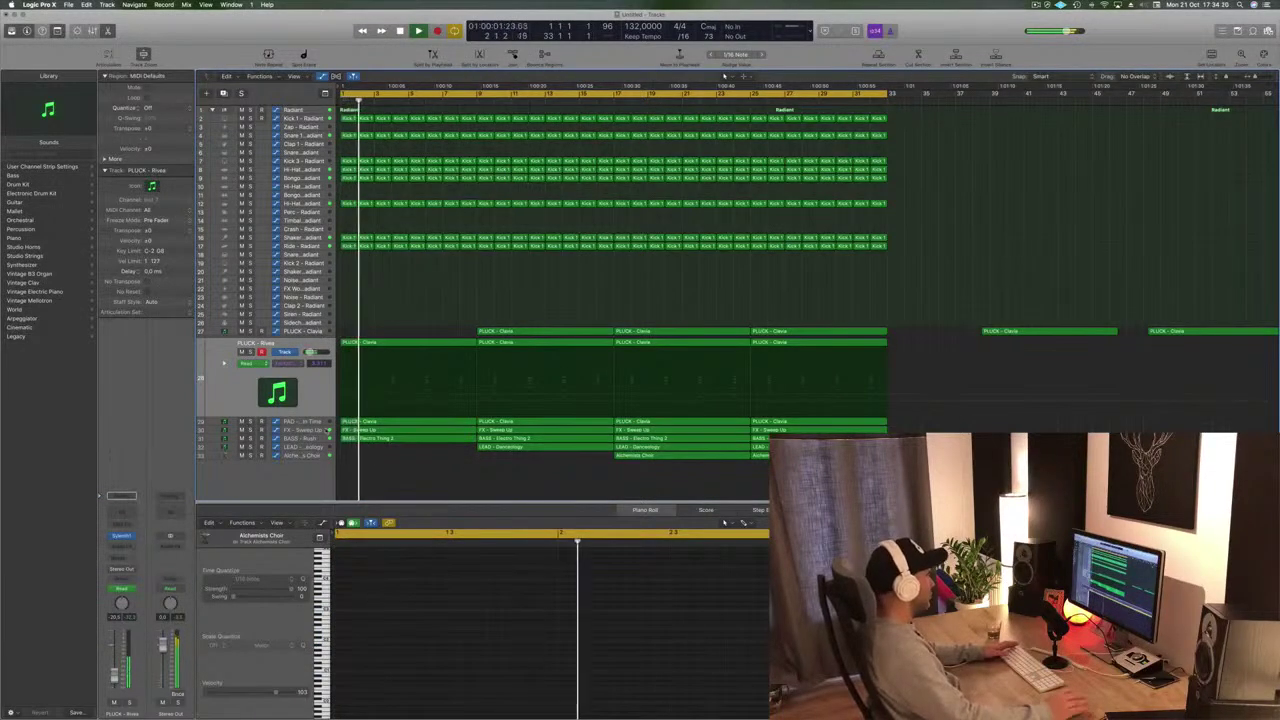
pyautogui.click(427, 341)
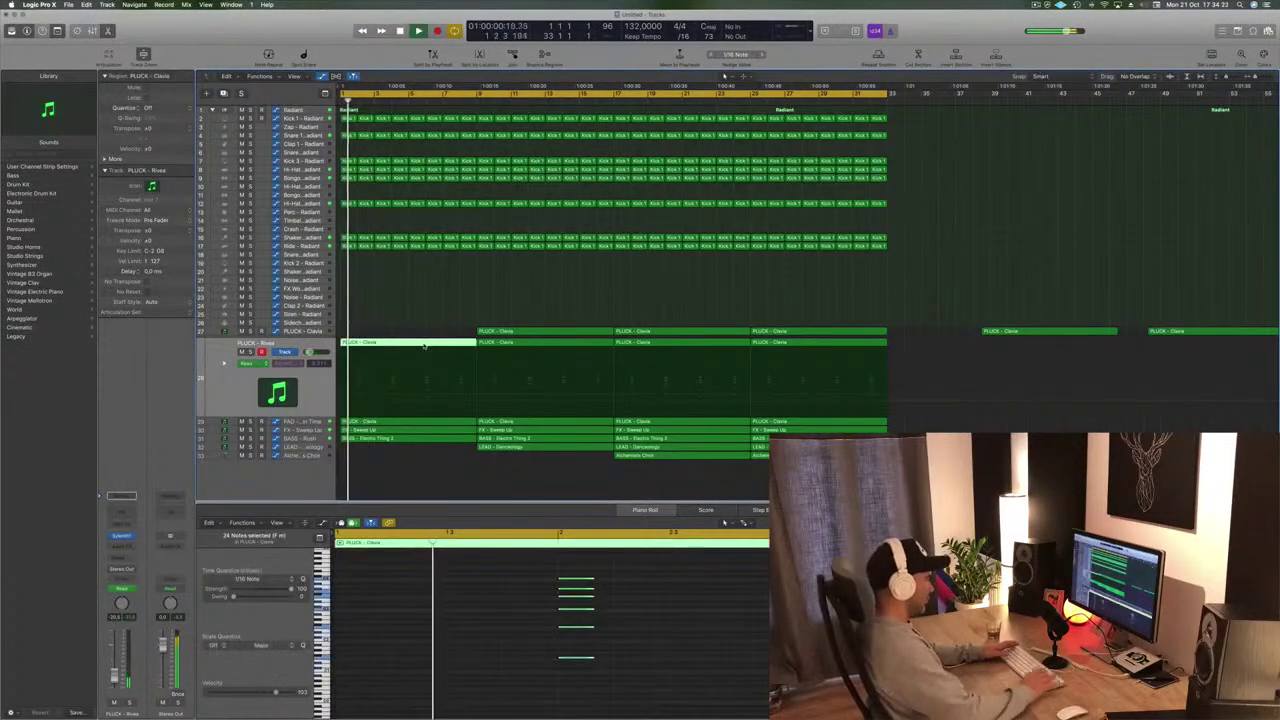
pyautogui.press('Delete')
# Replay from the beginning and raise the peak of the FX - Sweep Up automation at bar 9
pyautogui.click(390, 423)
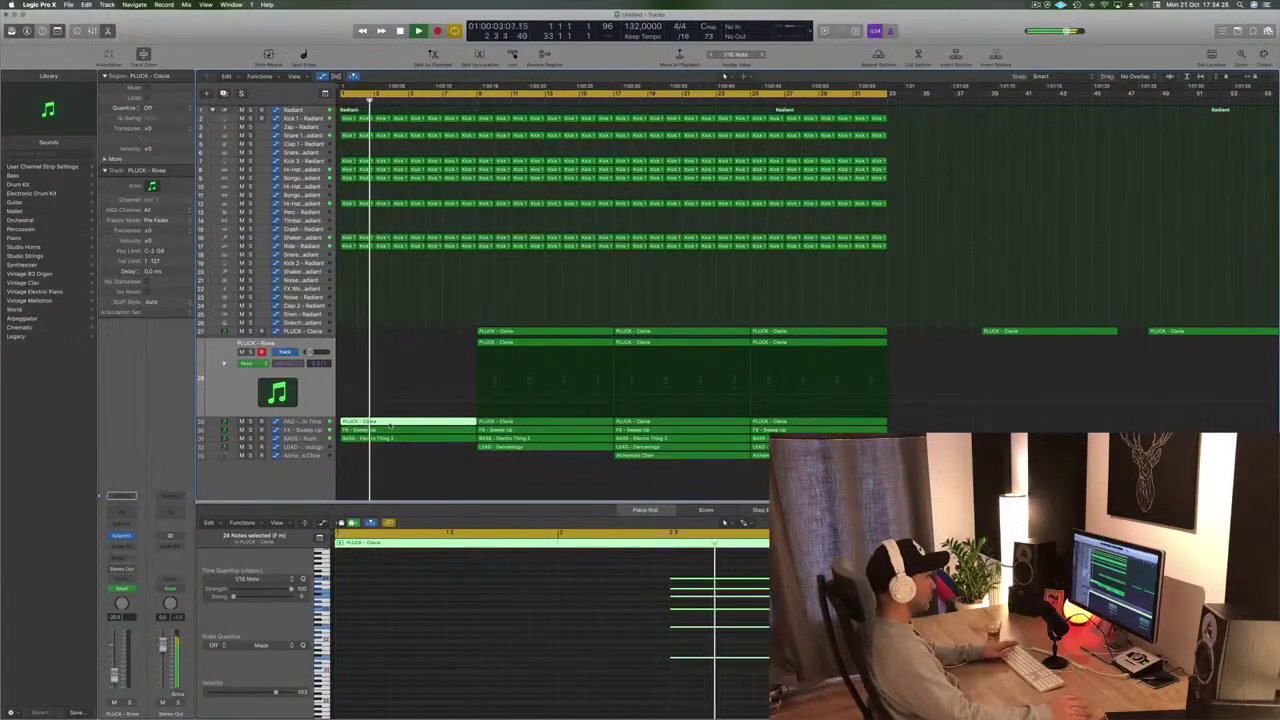
pyautogui.click(311, 431)
pyautogui.press('Return')
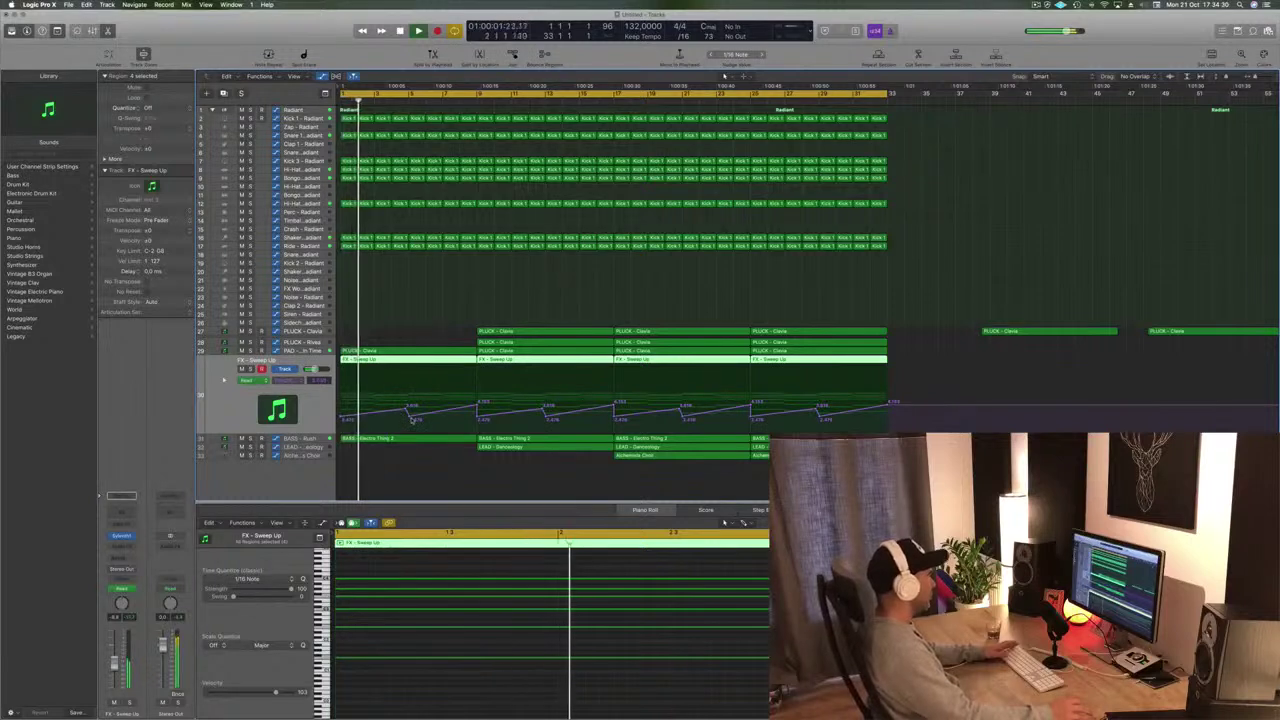
pyautogui.click(407, 410)
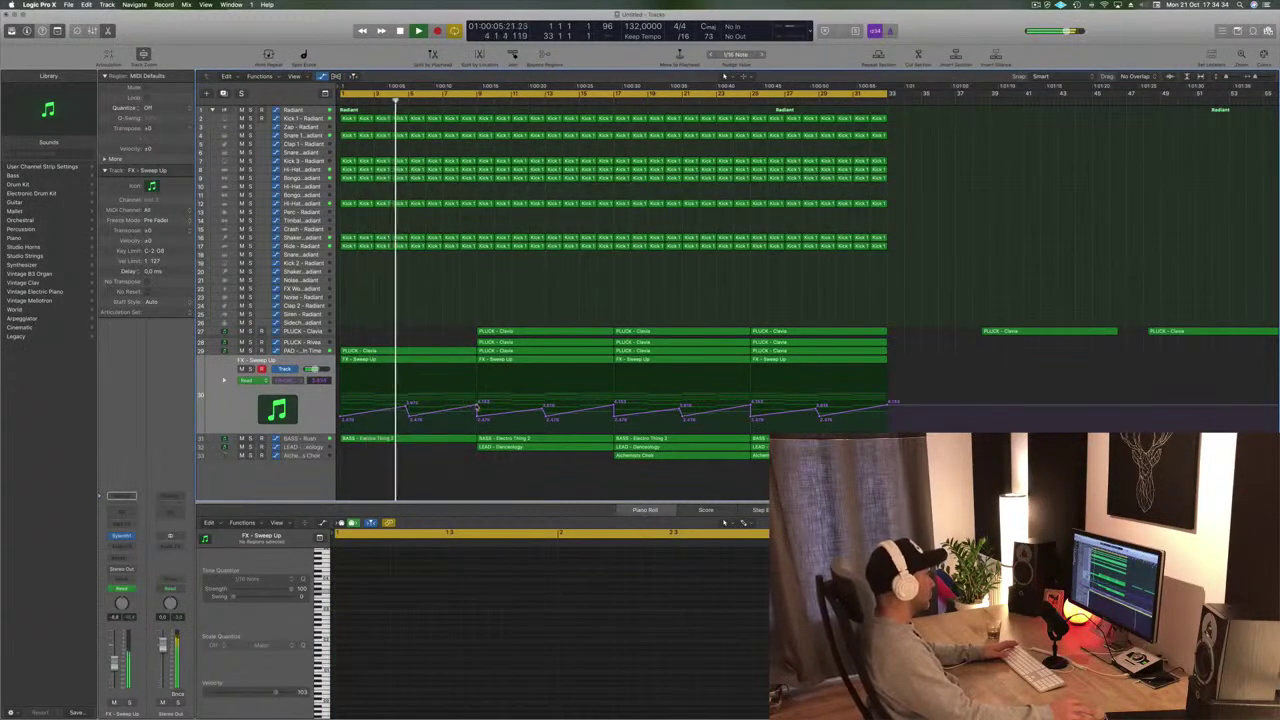
pyautogui.moveTo(477, 408); pyautogui.dragTo(477, 398)
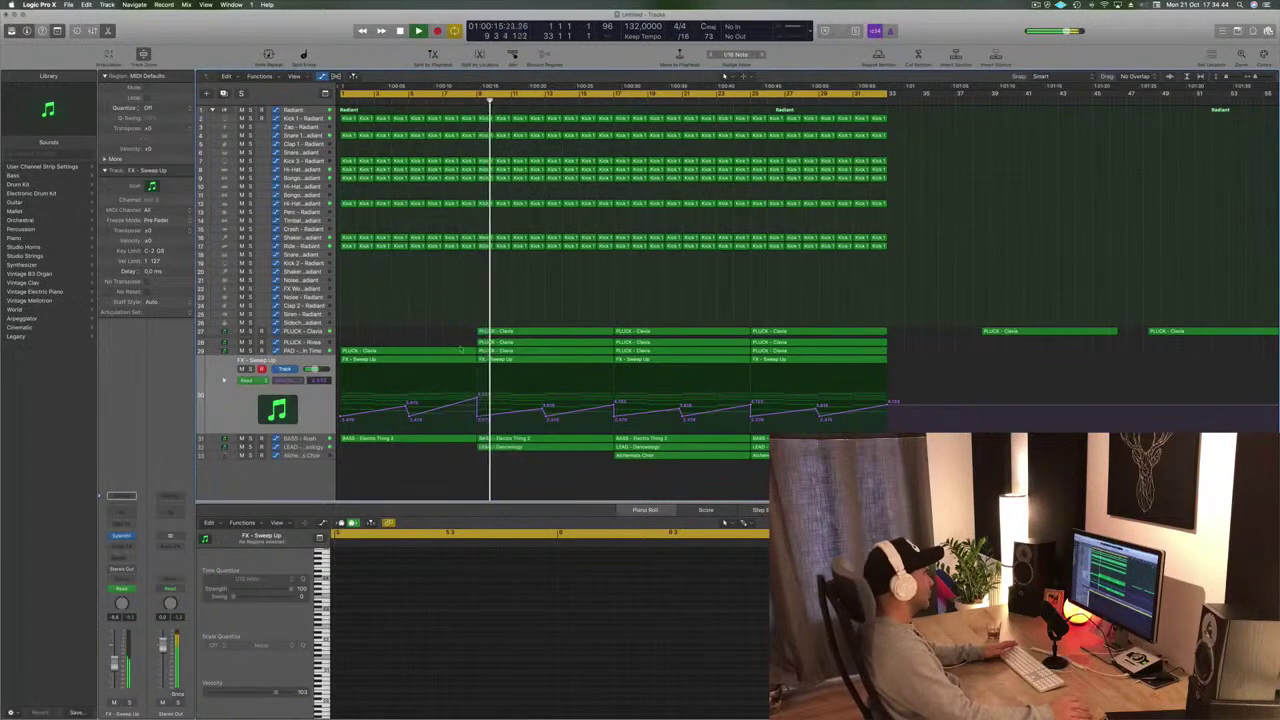
# Delete the LEAD - Danceology region at bar 9, replay, and move the Alchemists Choir region from bar 17 to bar 9
pyautogui.click(512, 342)
pyautogui.click(518, 447)
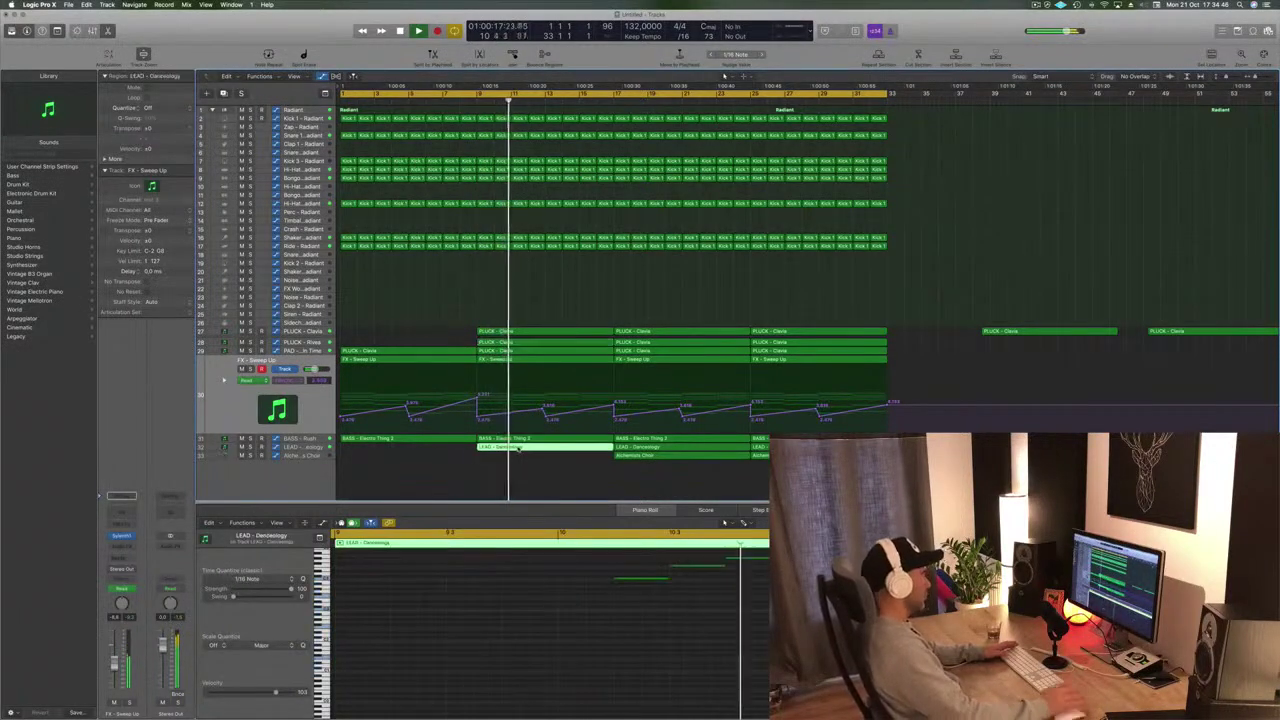
pyautogui.press('Delete')
pyautogui.press('Return')
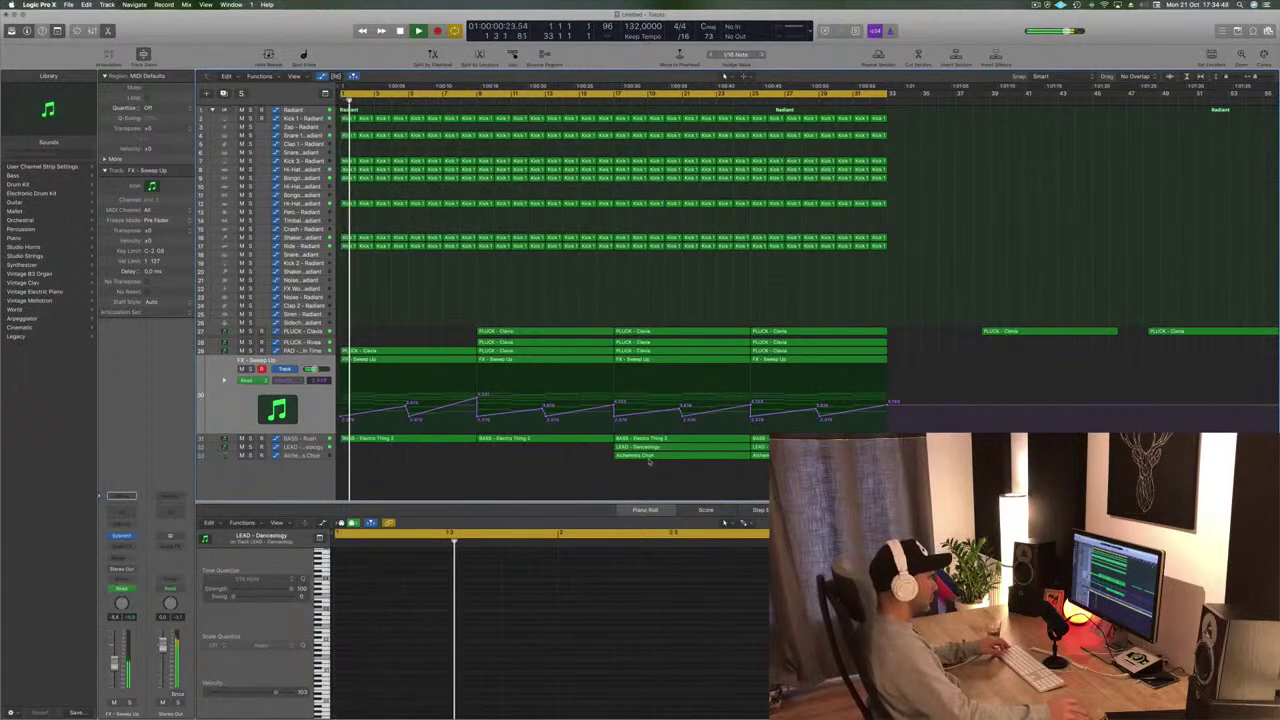
pyautogui.click(649, 461)
pyautogui.moveTo(649, 461); pyautogui.dragTo(555, 461)
# Save the project as Episode 13 in the Logic folder and resume playback
pyautogui.press('super+s')
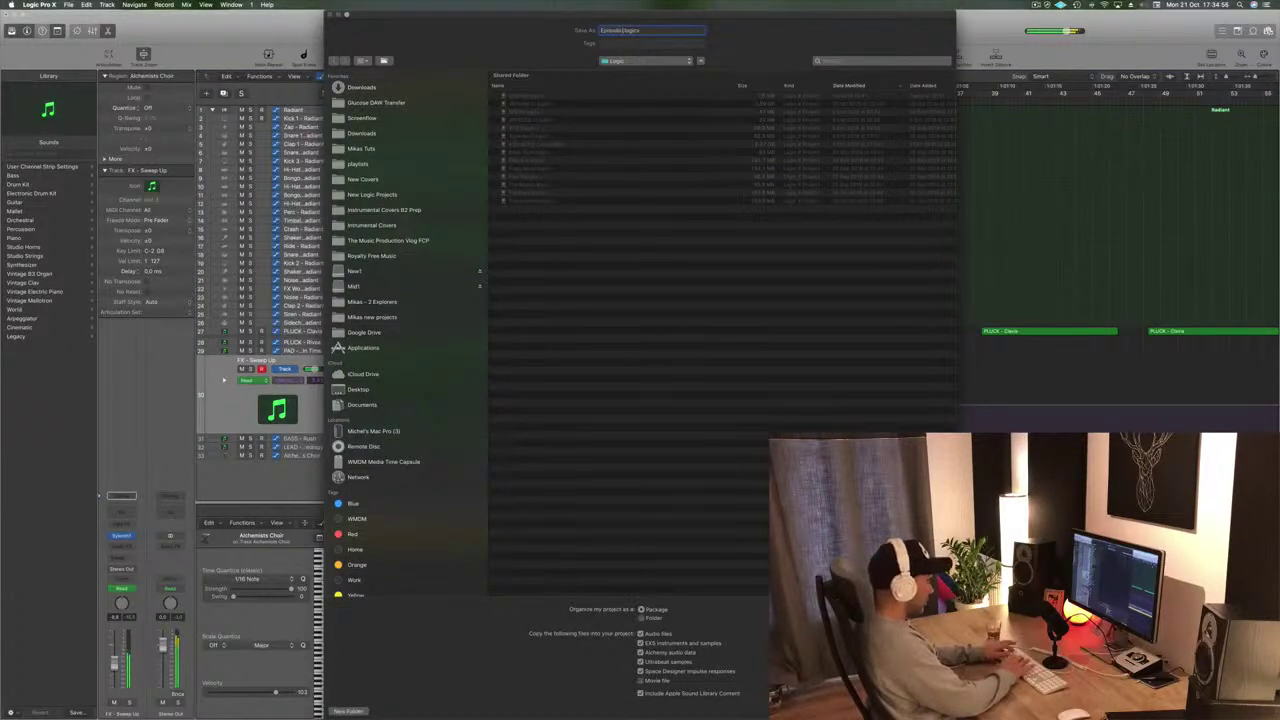
pyautogui.press('Return')
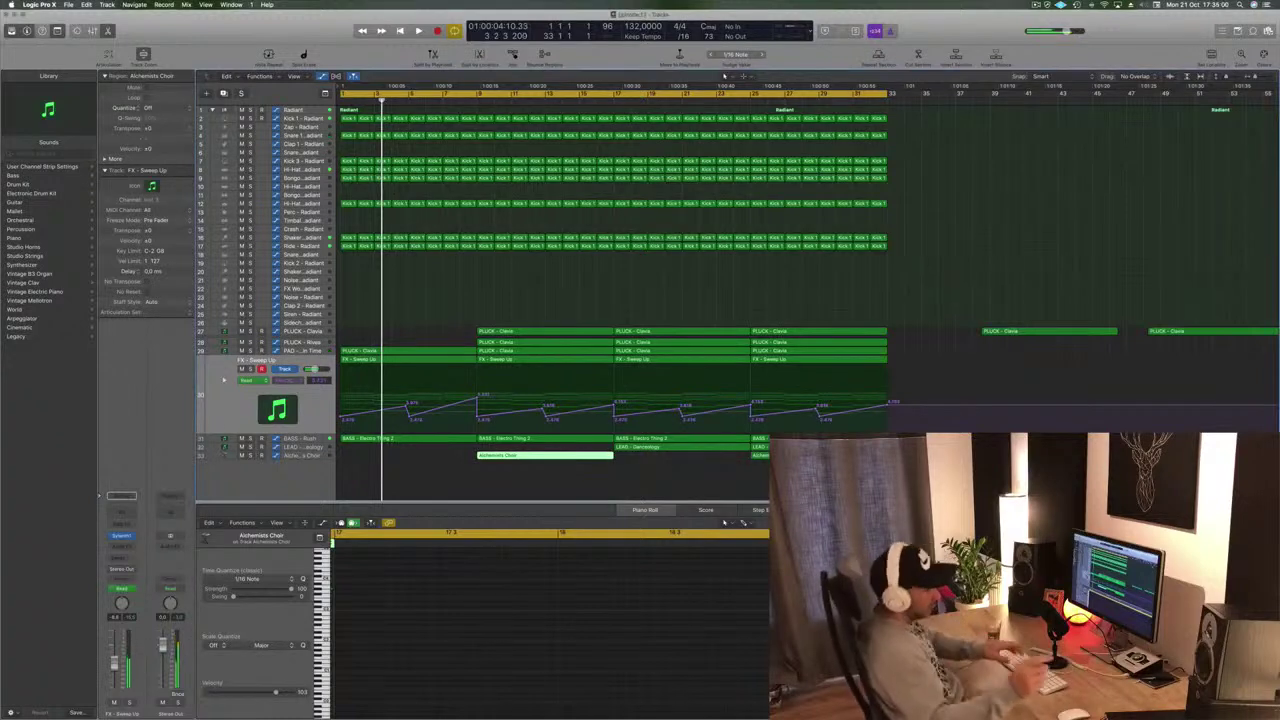
pyautogui.press('space')
# Lower the bottom automation point of FX - Sweep Up at bar 9 slightly while the arrangement plays
pyautogui.click(521, 282)
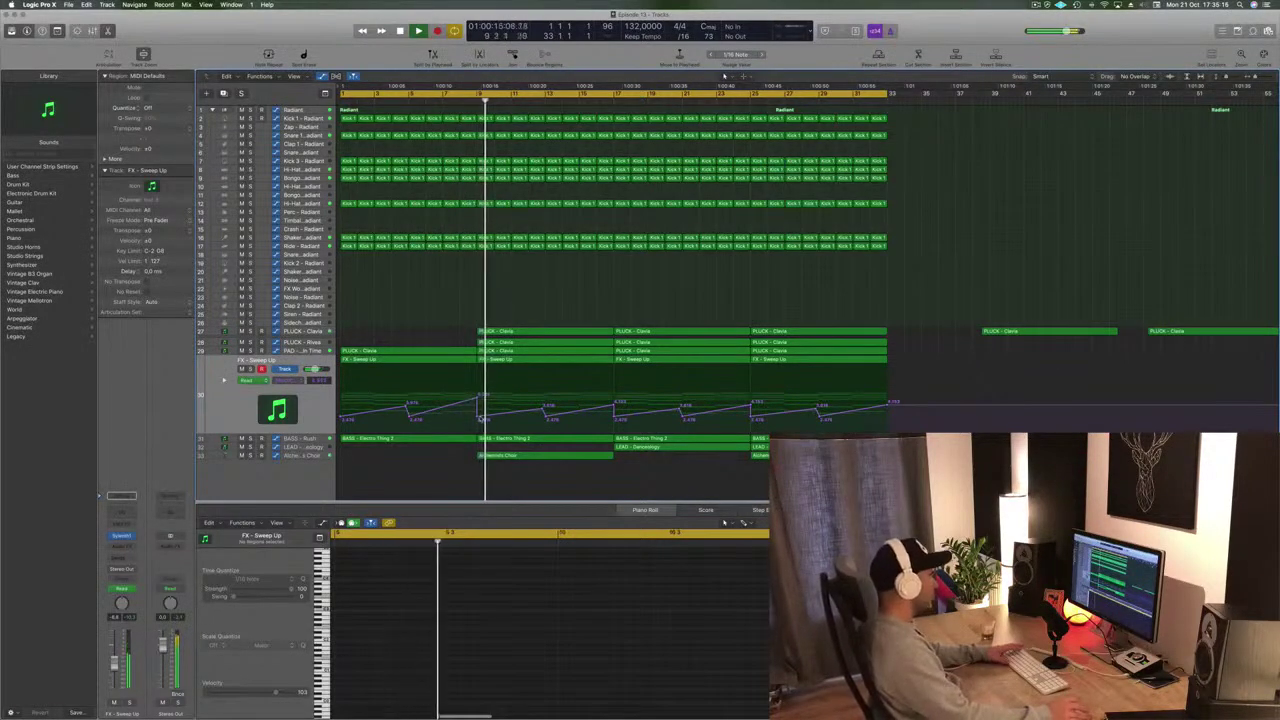
pyautogui.moveTo(477, 417); pyautogui.dragTo(478, 427)
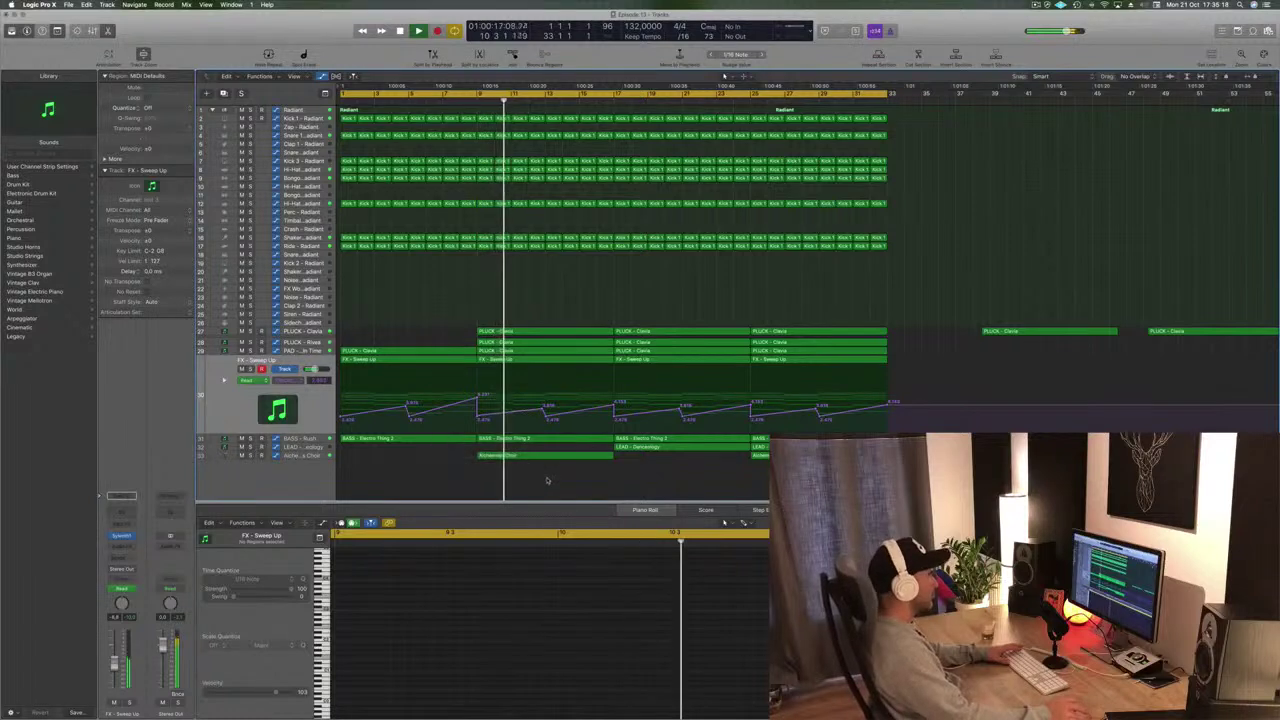
pyautogui.press('super+Right')
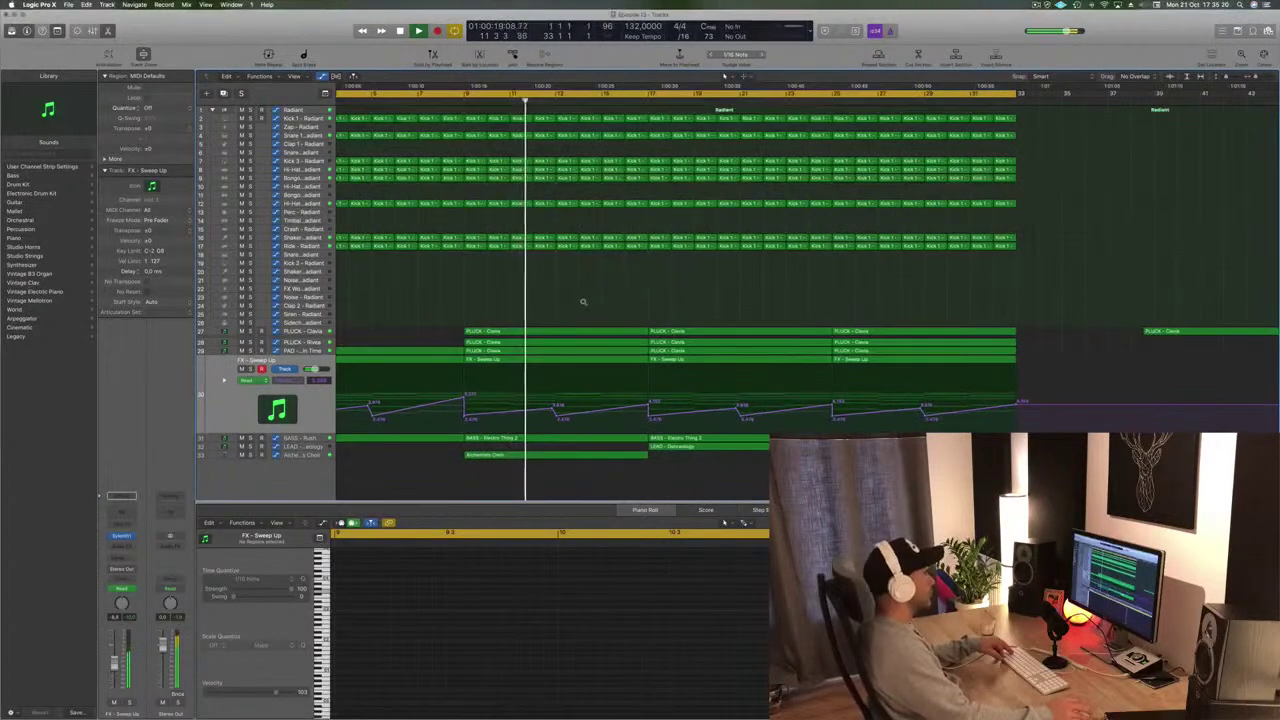
pyautogui.press('super+Left')
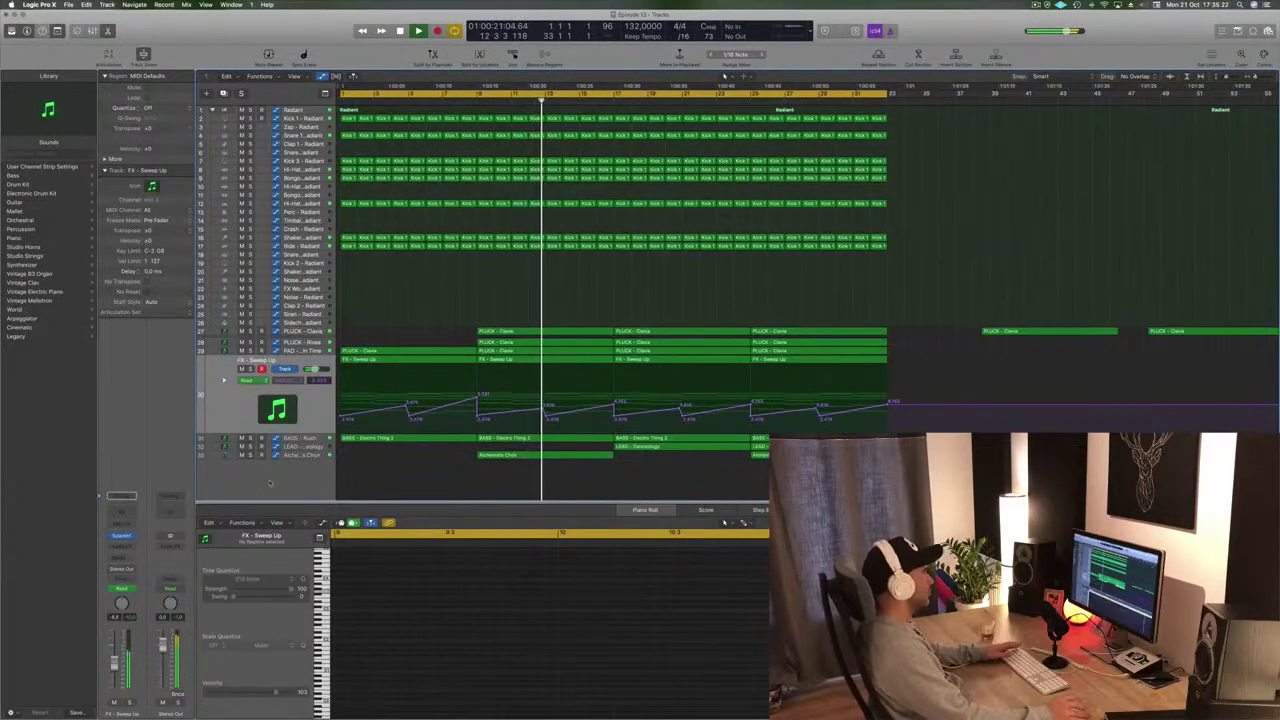
# Apply a 310 Hz low cut in the Channel EQ of Alchemists Choir and lower its volume to -11.4 dB
pyautogui.click(313, 455)
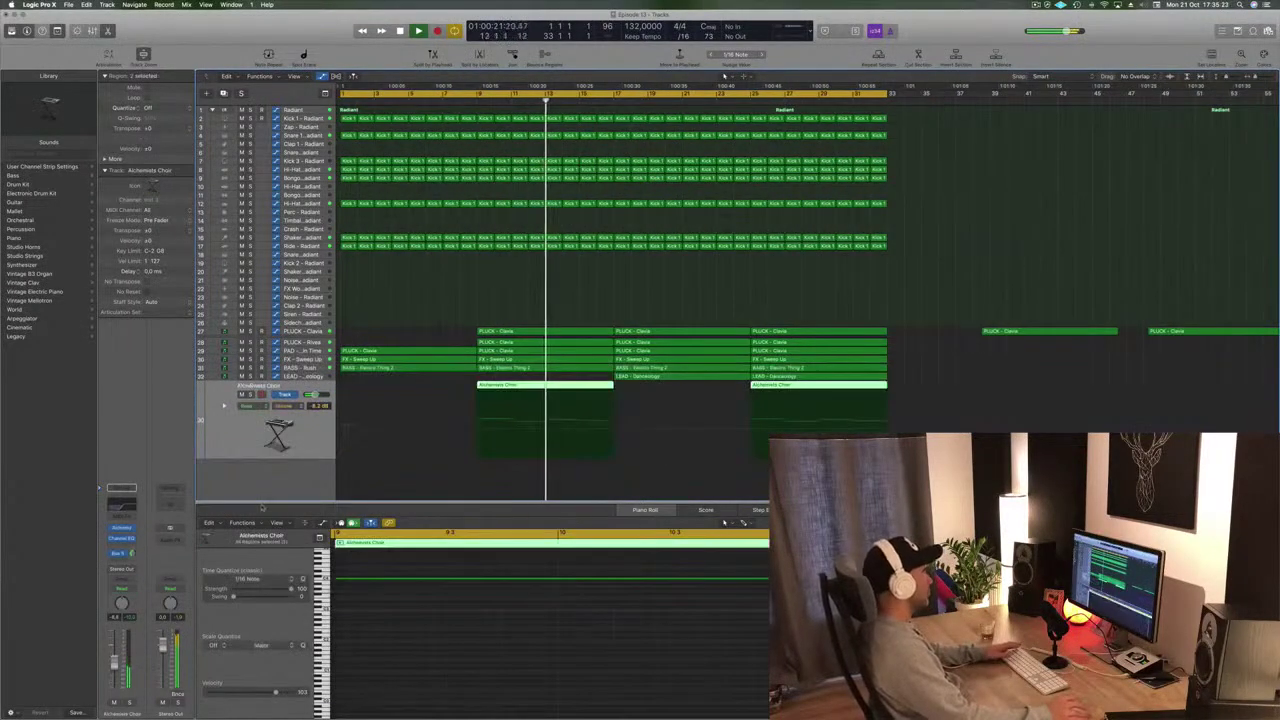
pyautogui.click(124, 513)
pyautogui.moveTo(642, 218); pyautogui.dragTo(551, 222)
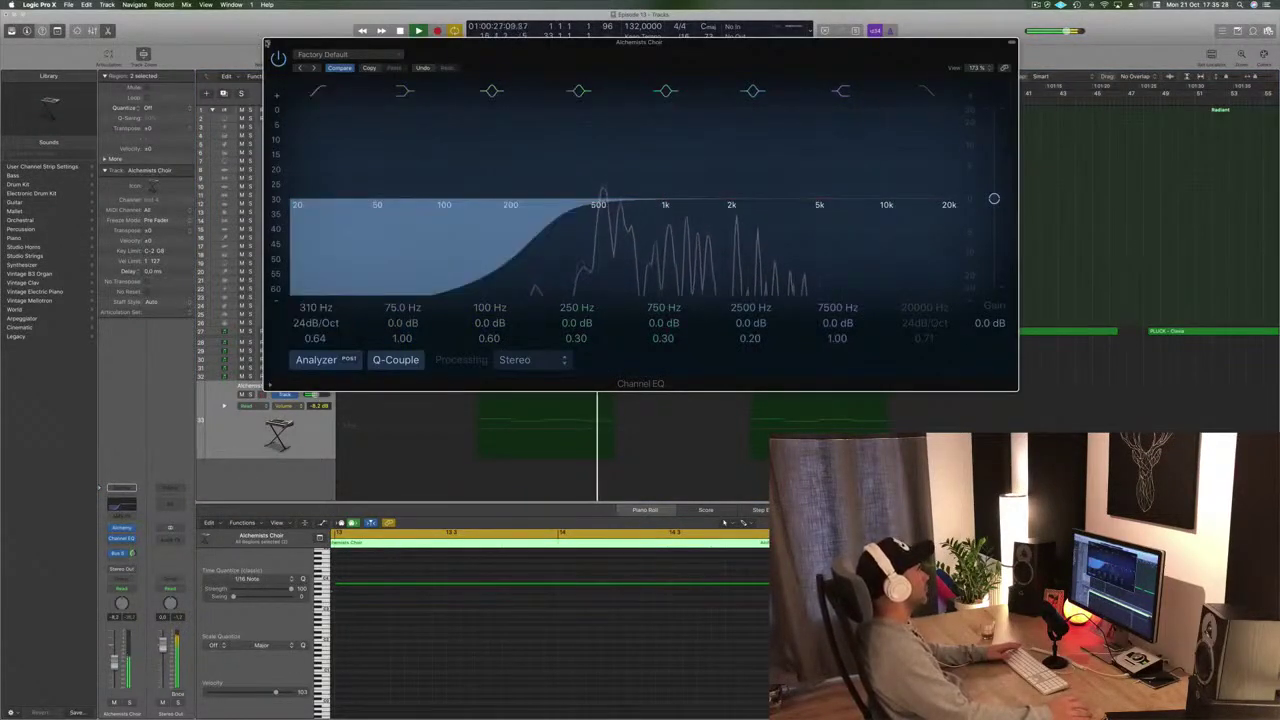
pyautogui.press('e')
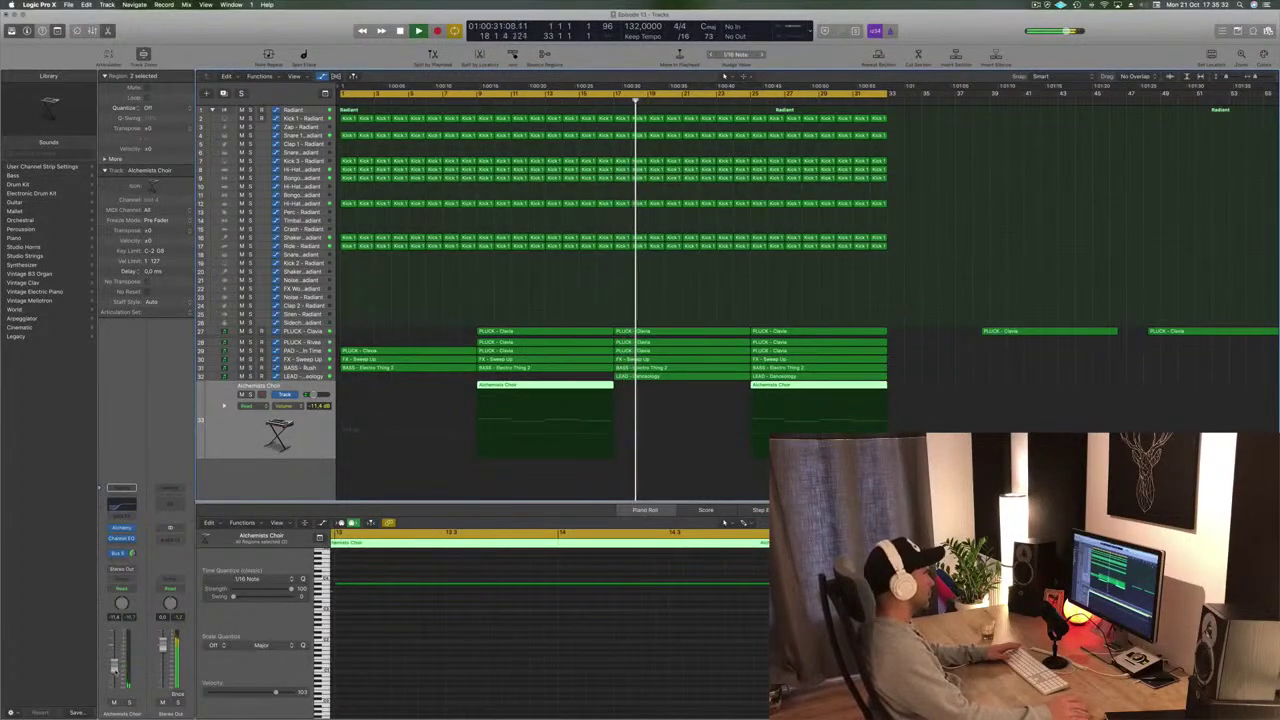
# Replay from about bar 16 and delete the PLUCK - Clavia regions at bar 17 on tracks 27 and 28
pyautogui.click(597, 101)
pyautogui.click(686, 332)
pyautogui.press('Delete')
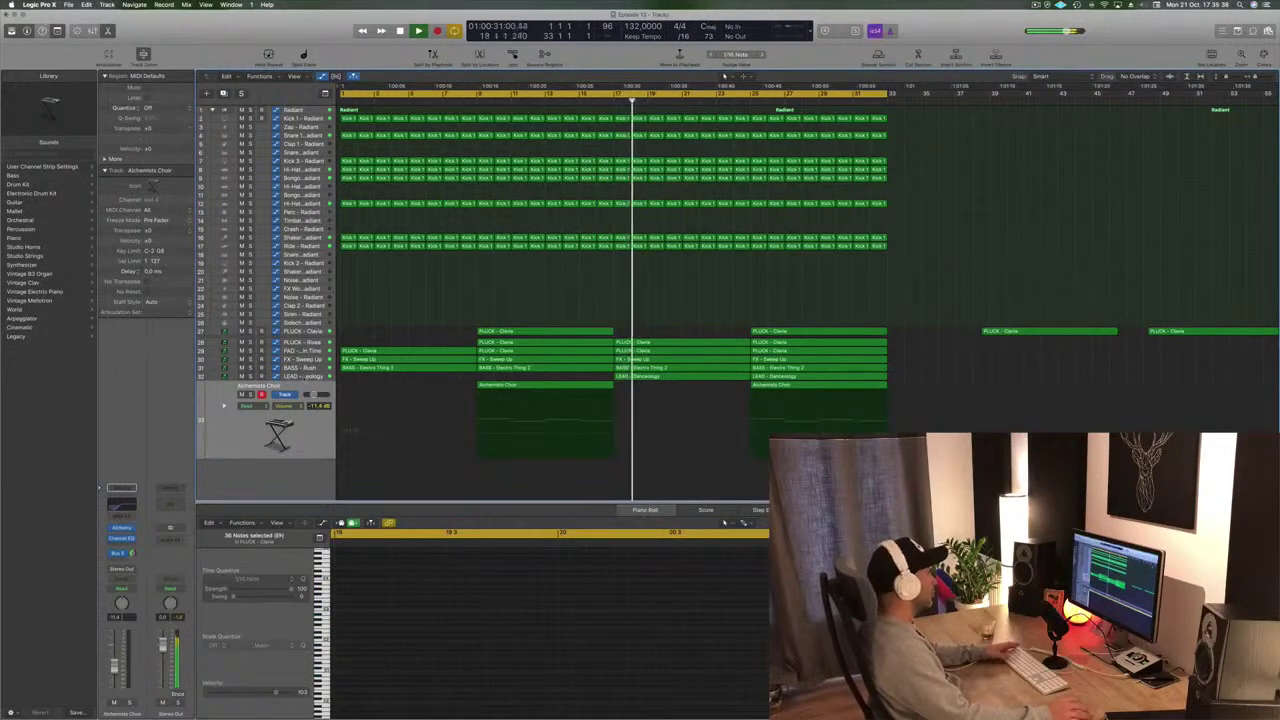
pyautogui.click(322, 377)
pyautogui.click(686, 343)
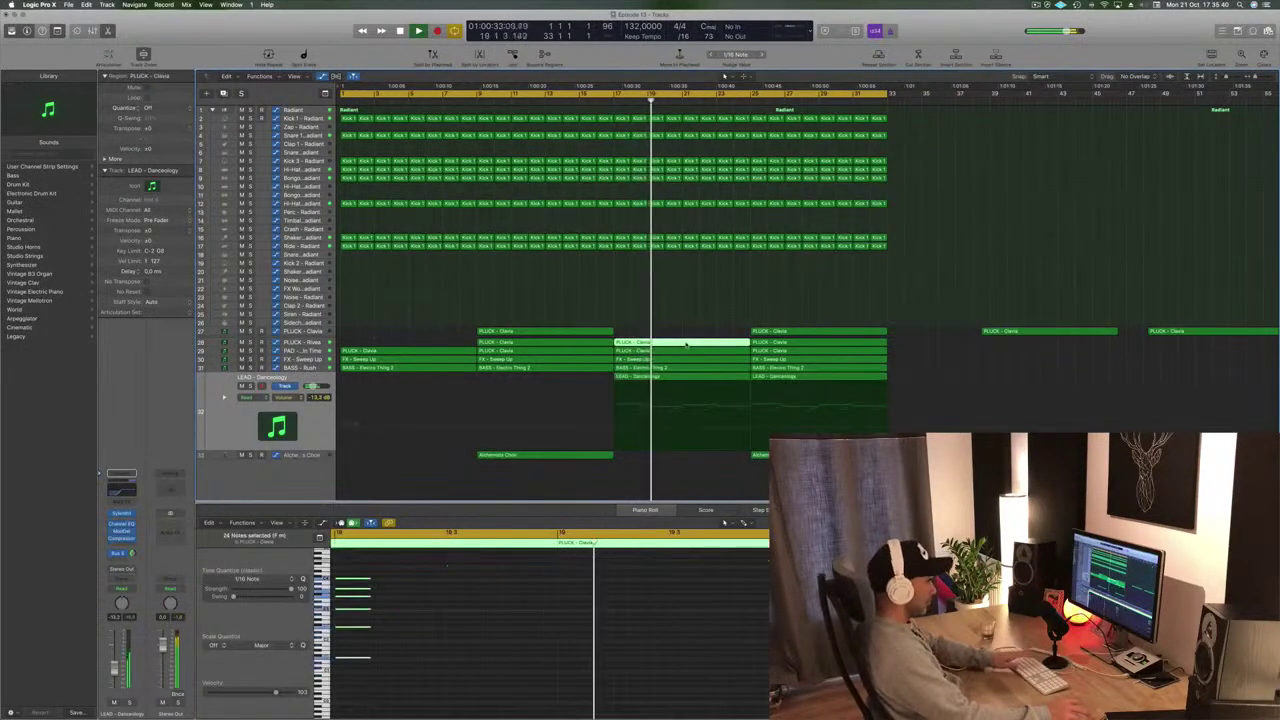
pyautogui.moveTo(686, 343); pyautogui.dragTo(686, 352)
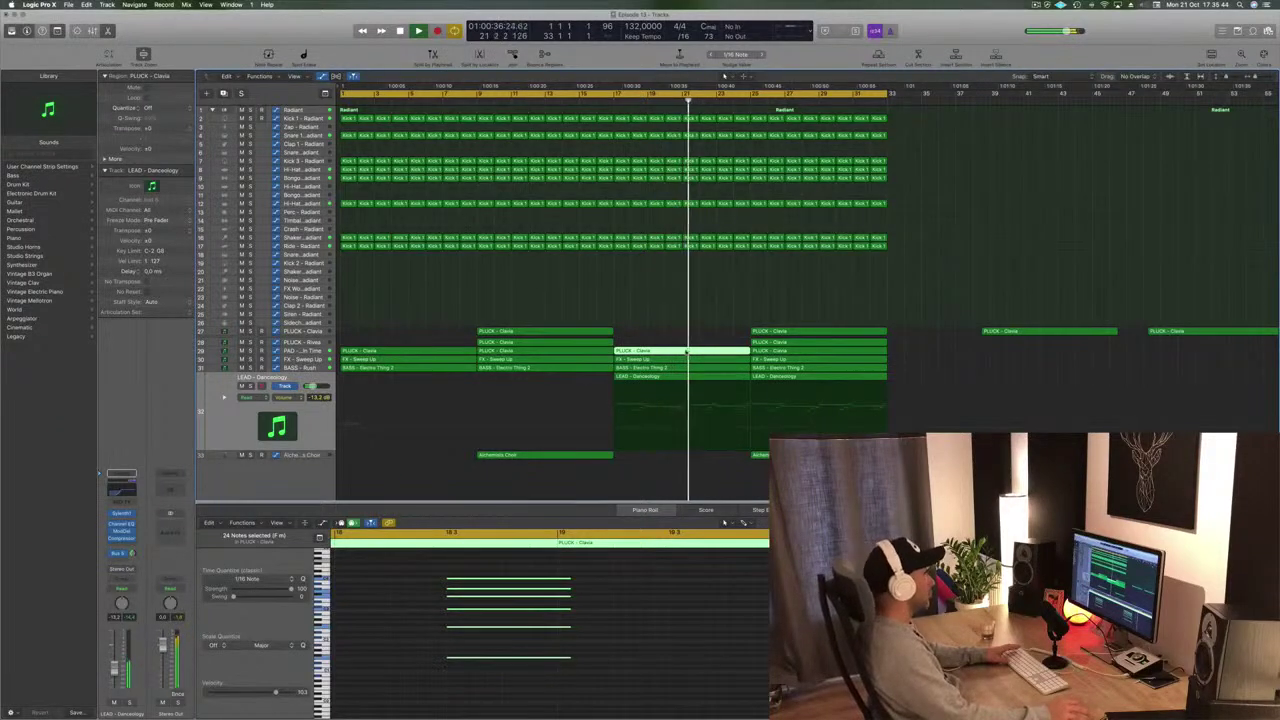
# Replay the transition into bar 17 and lower the bottom FX - Sweep Up automation point there
pyautogui.click(657, 360)
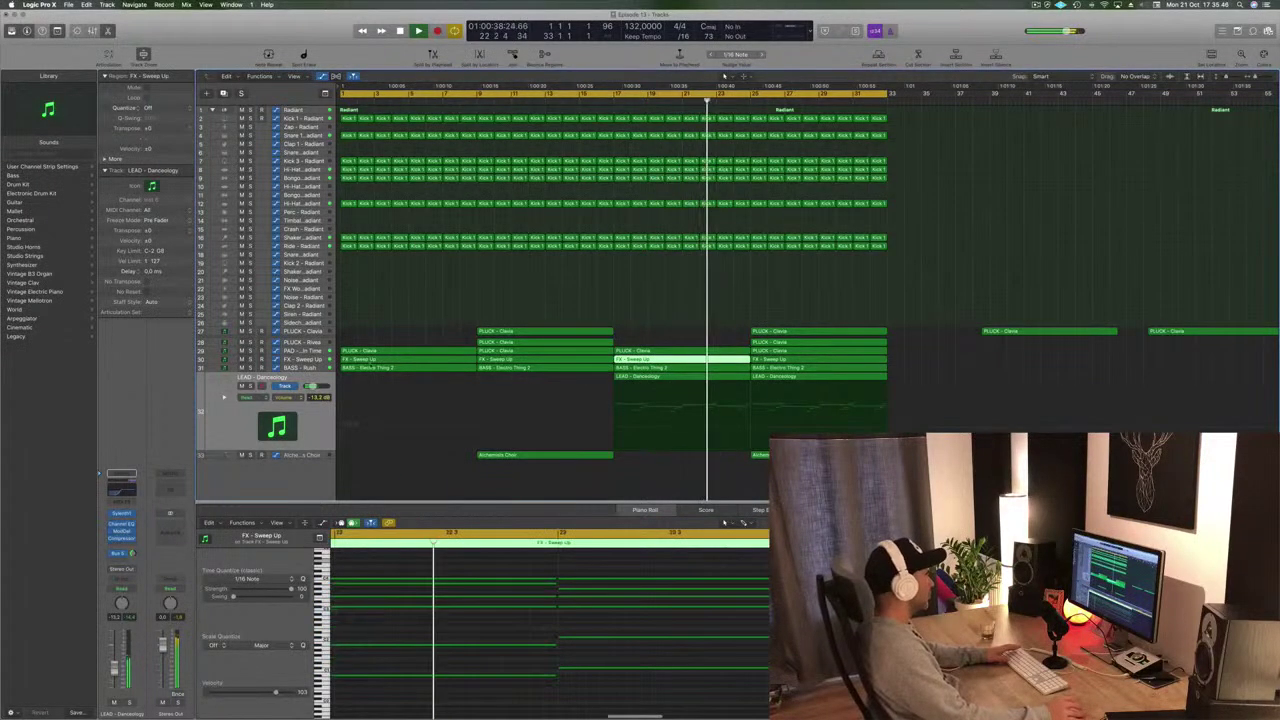
pyautogui.click(308, 361)
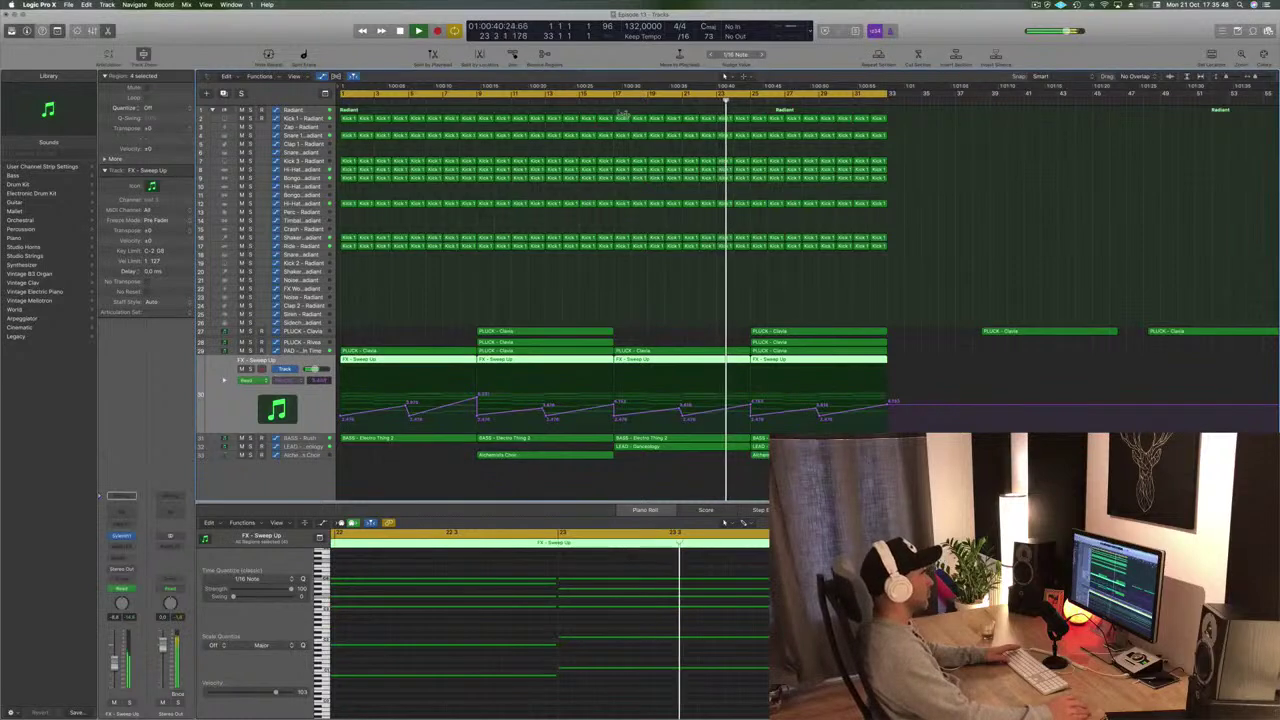
pyautogui.click(609, 102)
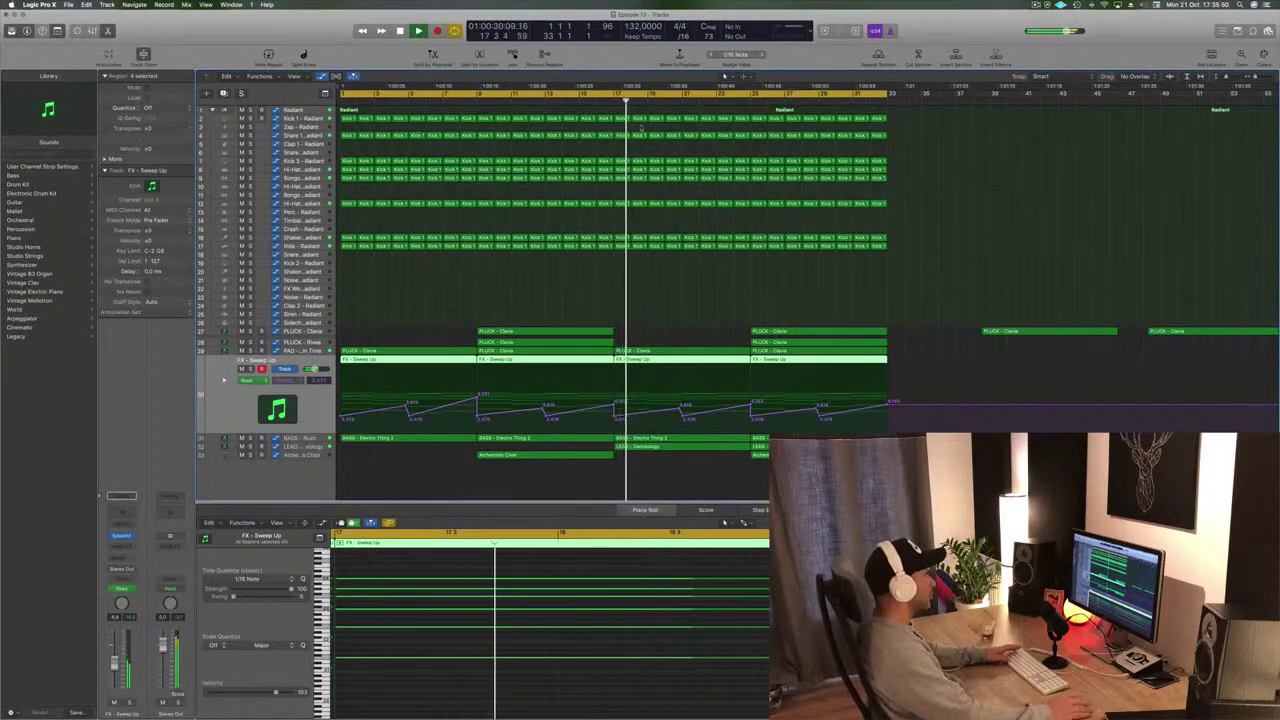
pyautogui.click(576, 101)
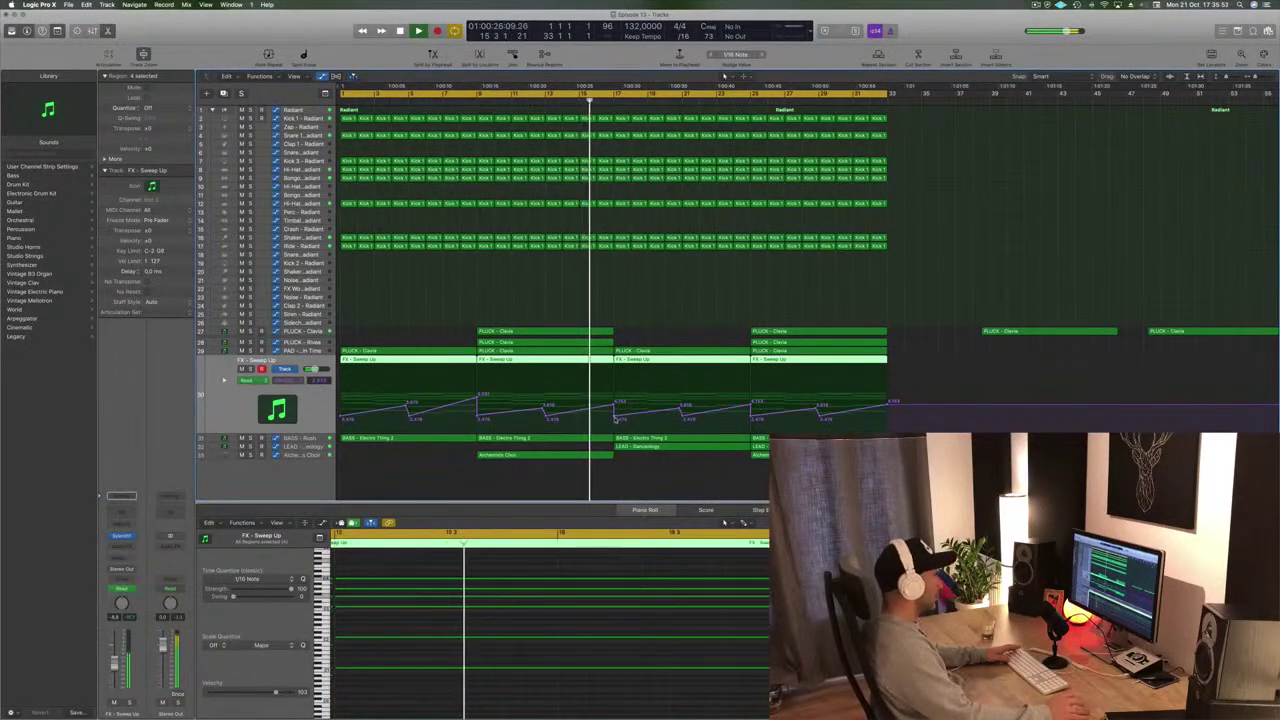
pyautogui.moveTo(614, 415); pyautogui.dragTo(614, 420)
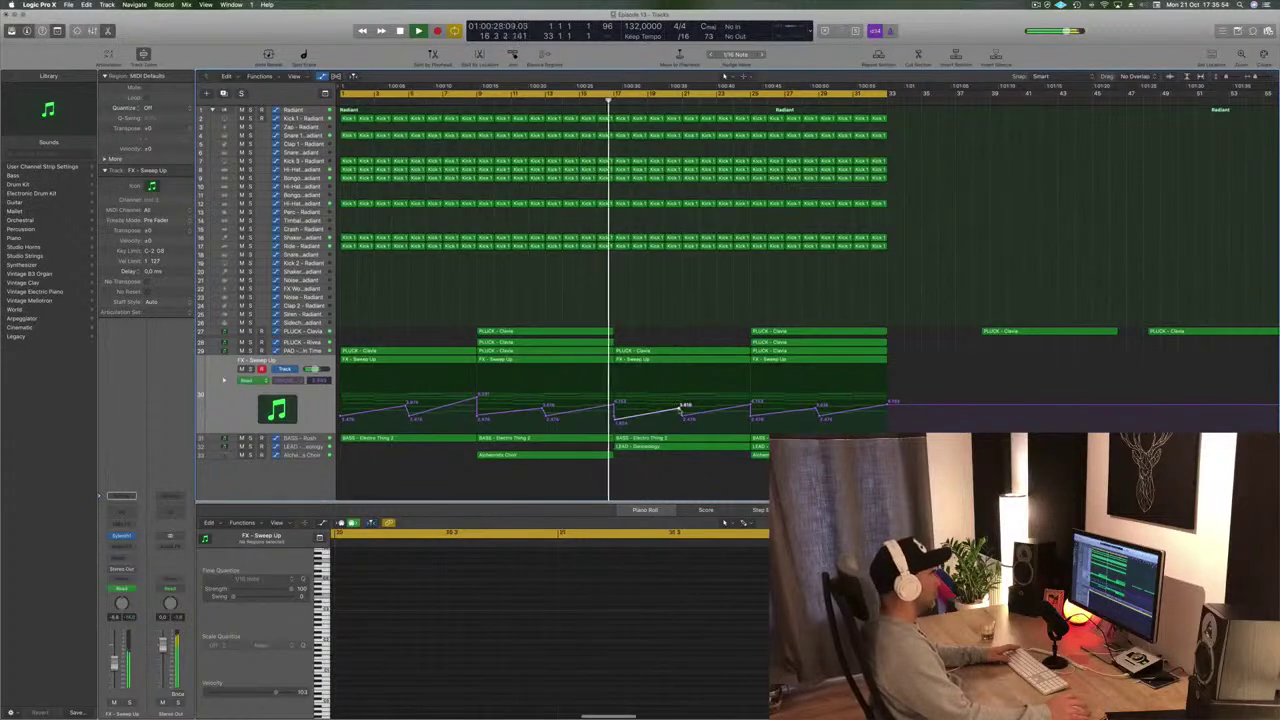
# Remove the FX - Sweep Up automation points around bar 21 and lower the points at bar 25 to flatten the curve
pyautogui.moveTo(686, 416); pyautogui.dragTo(688, 428)
pyautogui.click(750, 406)
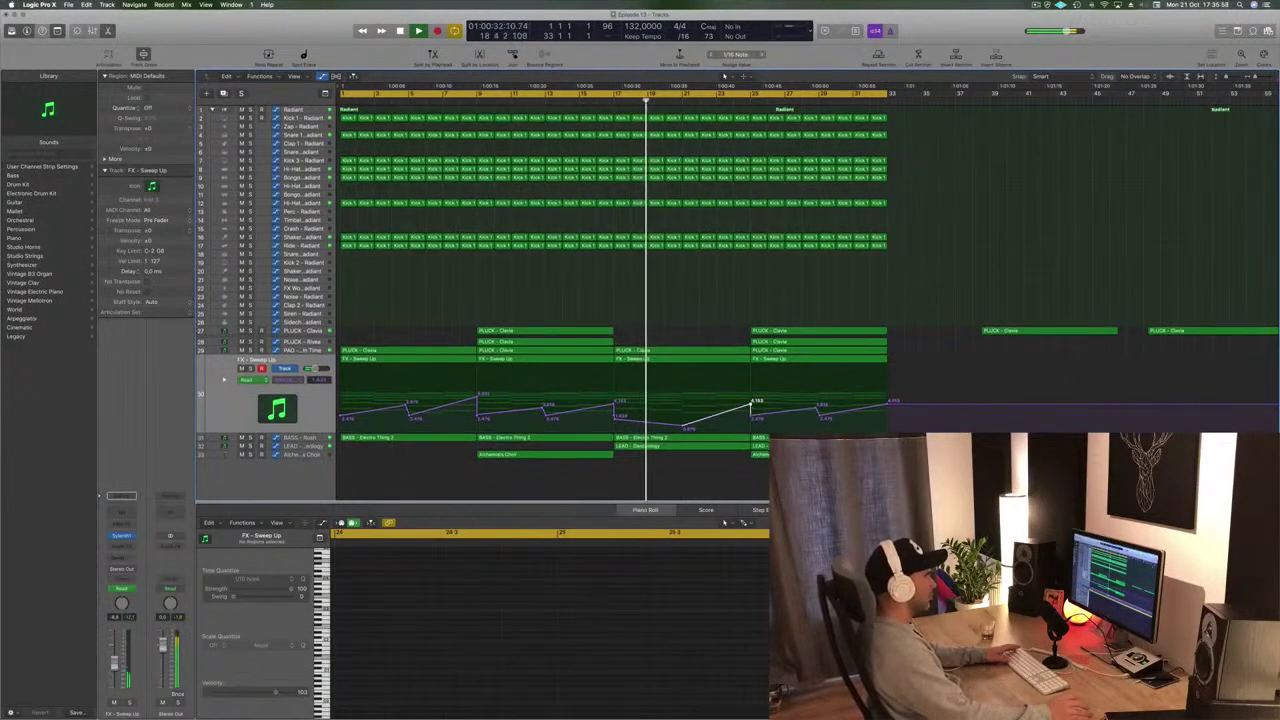
pyautogui.moveTo(751, 416); pyautogui.dragTo(752, 424)
pyautogui.click(688, 428)
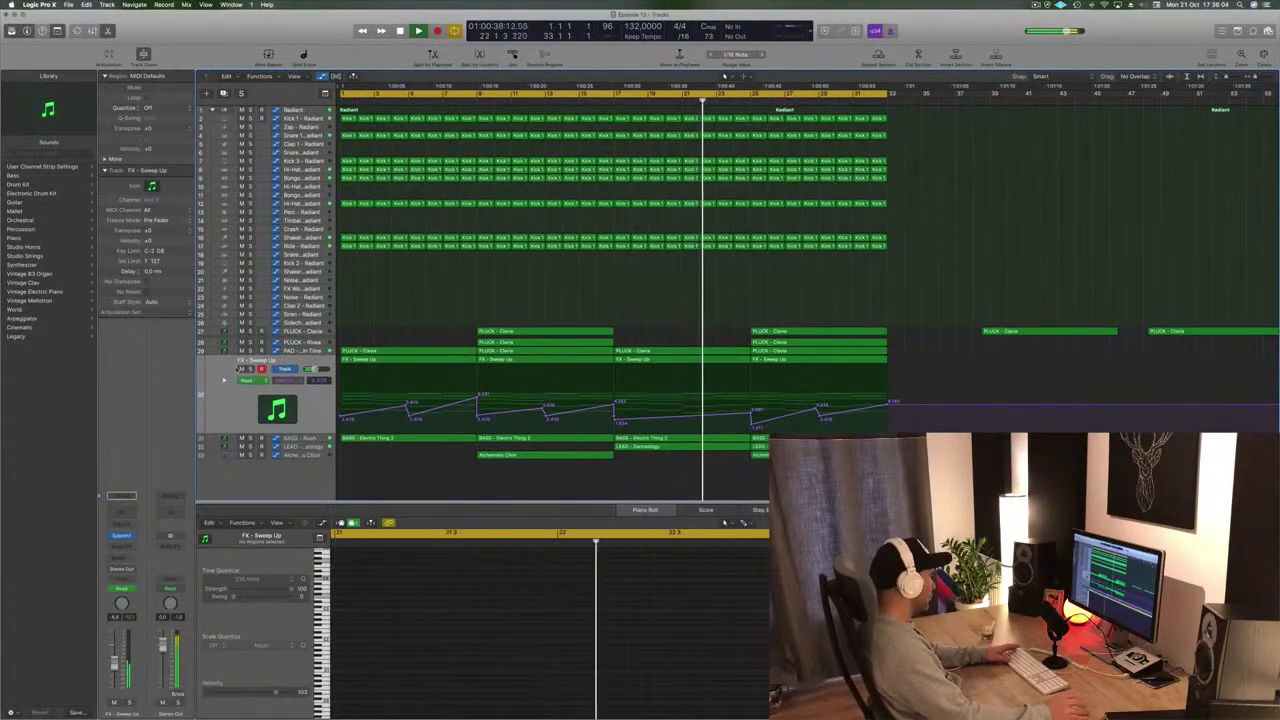
# Briefly solo FX - Sweep Up, then check BASS - Rush while replaying from about bar 16
pyautogui.click(250, 369)
pyautogui.click(250, 369)
pyautogui.click(300, 438)
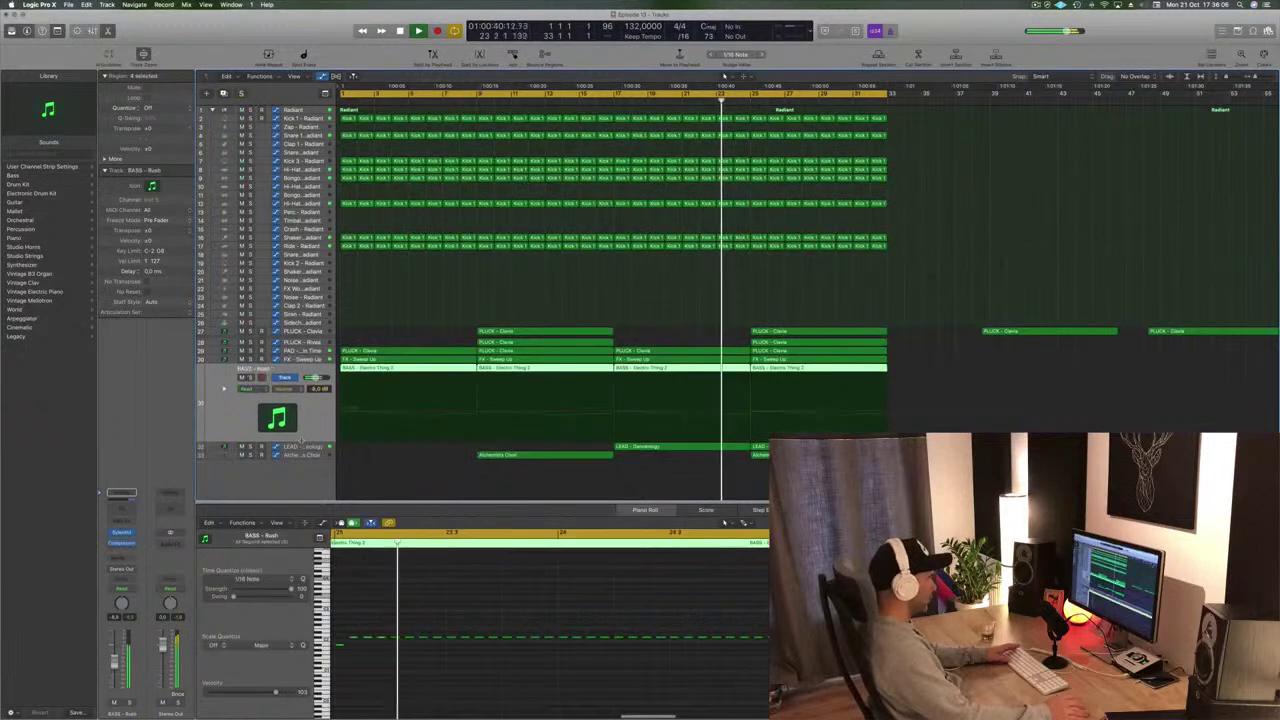
pyautogui.click(606, 95)
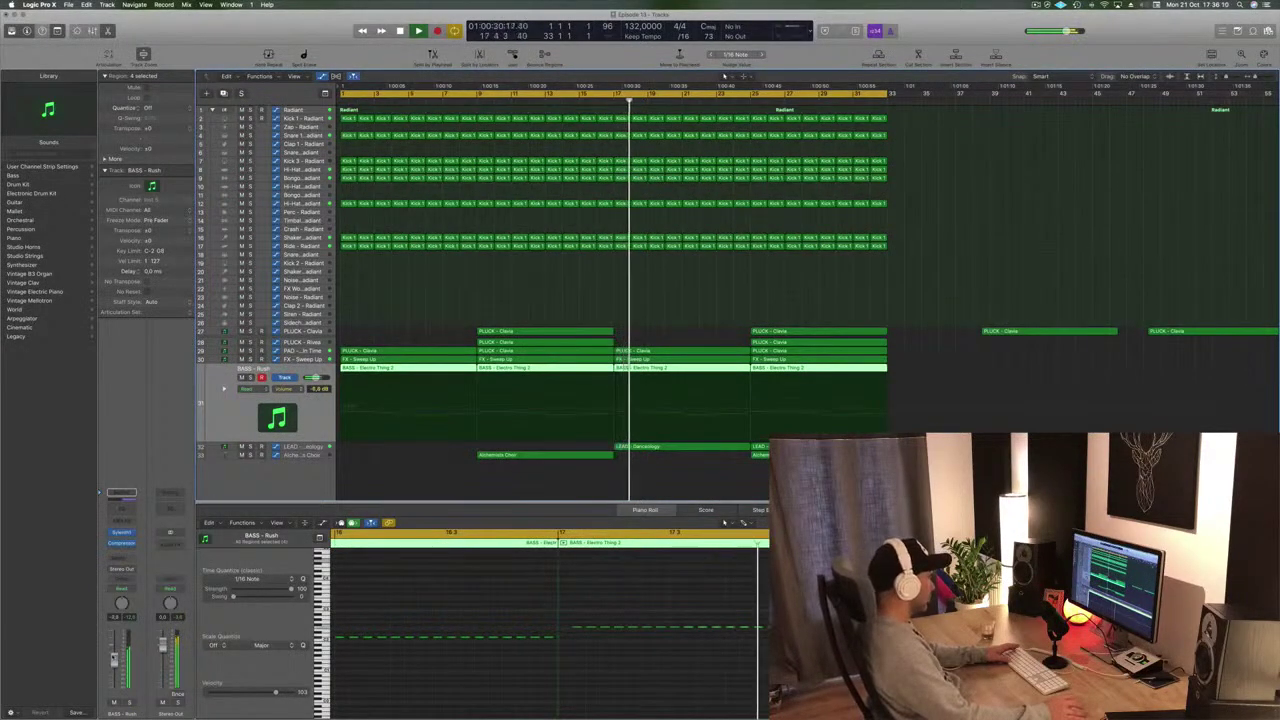
pyautogui.click(752, 302)
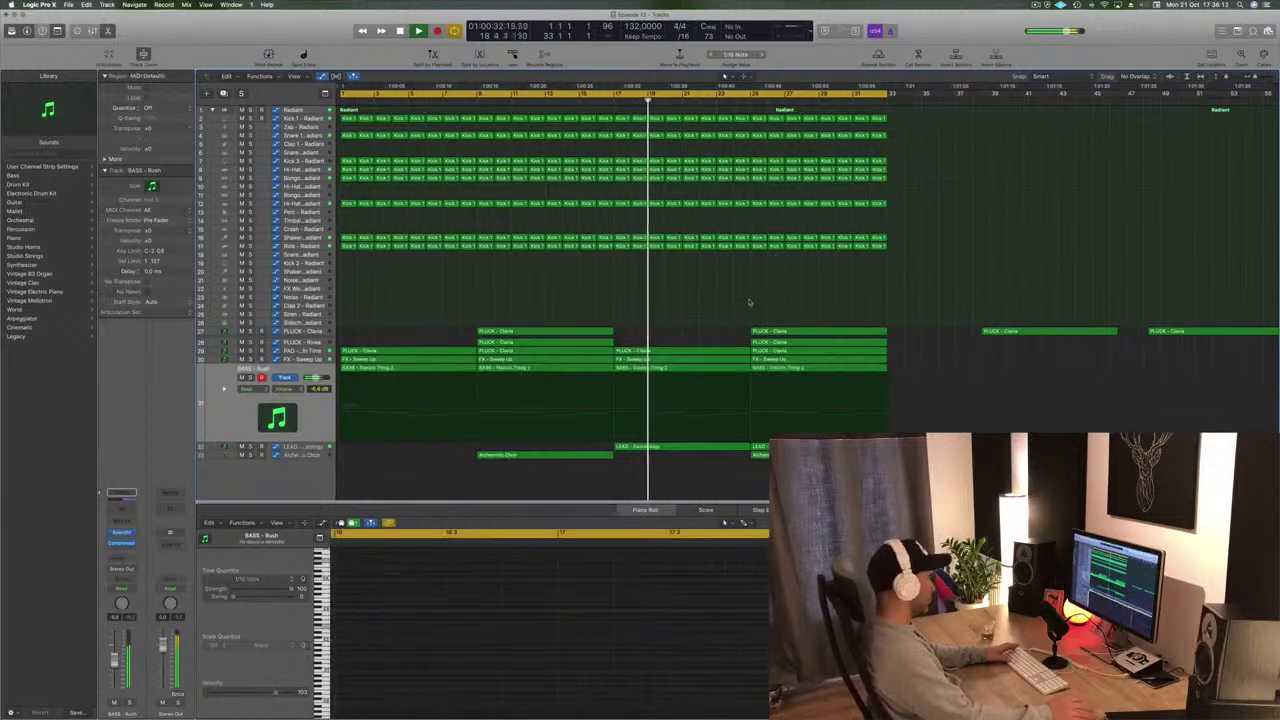
# Delete the bar 21 to 24 drum regions from Kick 3 down to Ride, and the Snare 1 regions at bars 23 and 24
pyautogui.moveTo(694, 258); pyautogui.dragTo(745, 143)
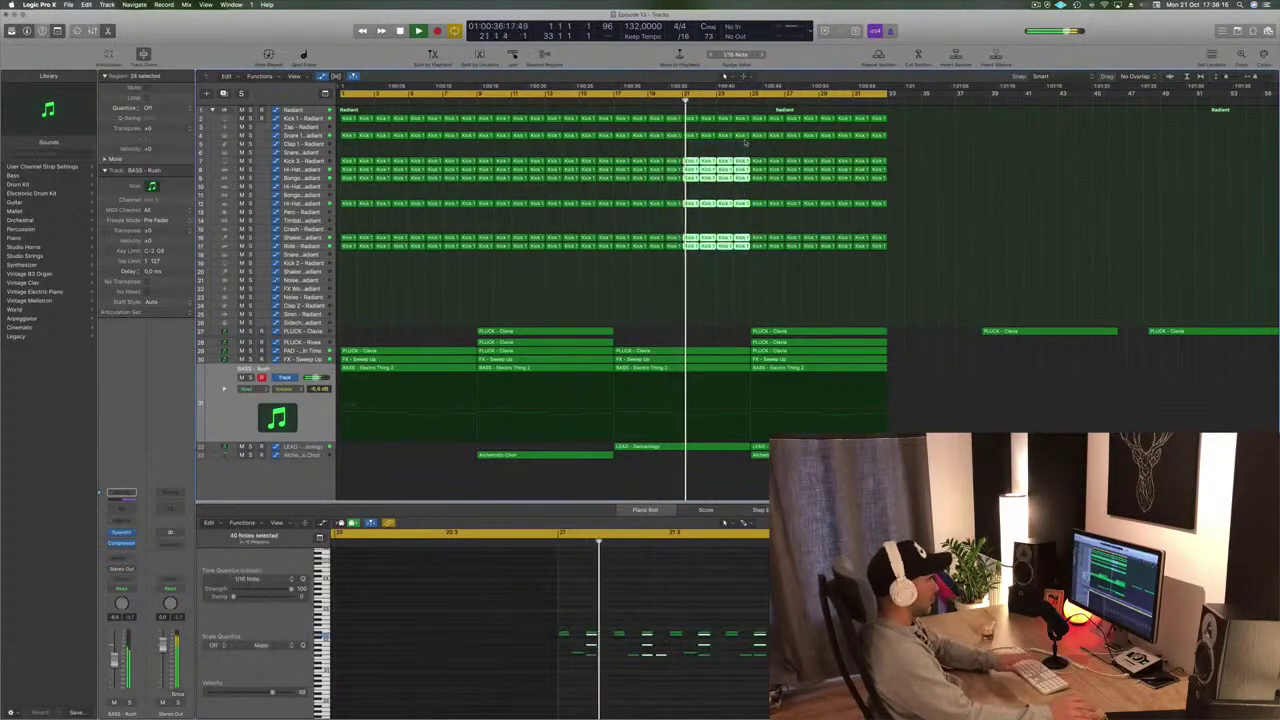
pyautogui.press('Delete')
pyautogui.click(598, 102)
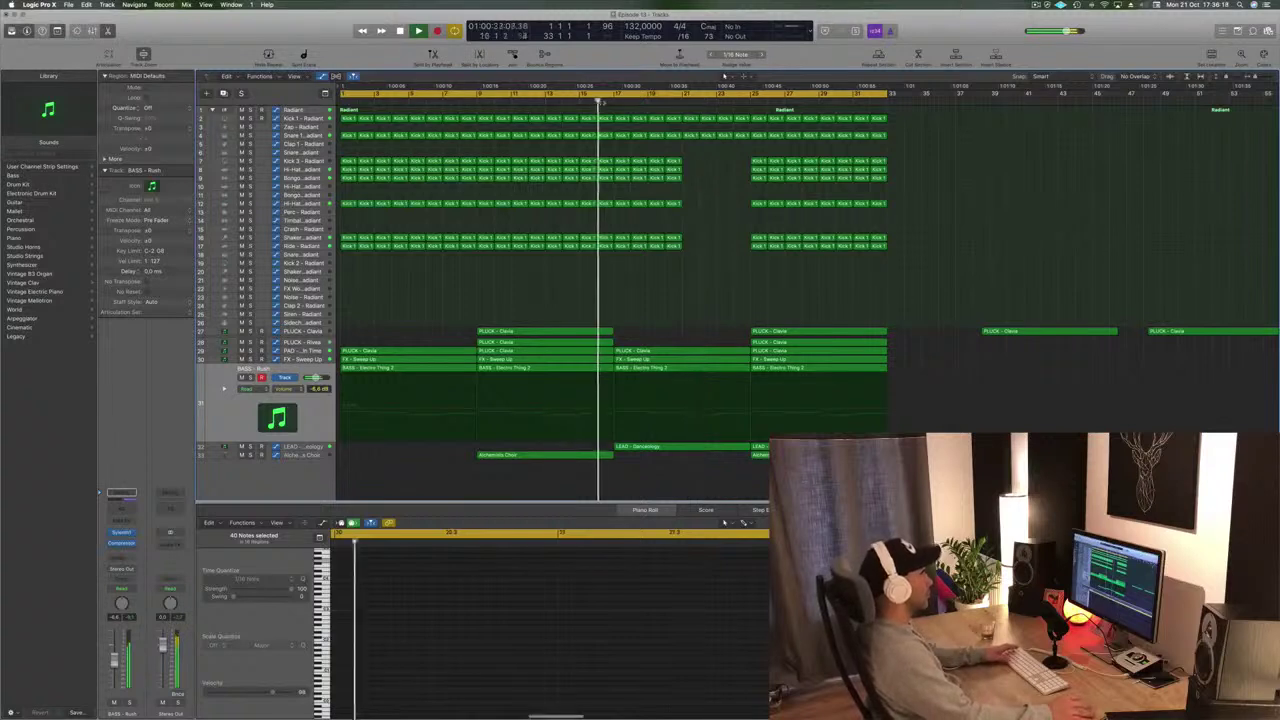
pyautogui.moveTo(738, 143); pyautogui.dragTo(730, 134)
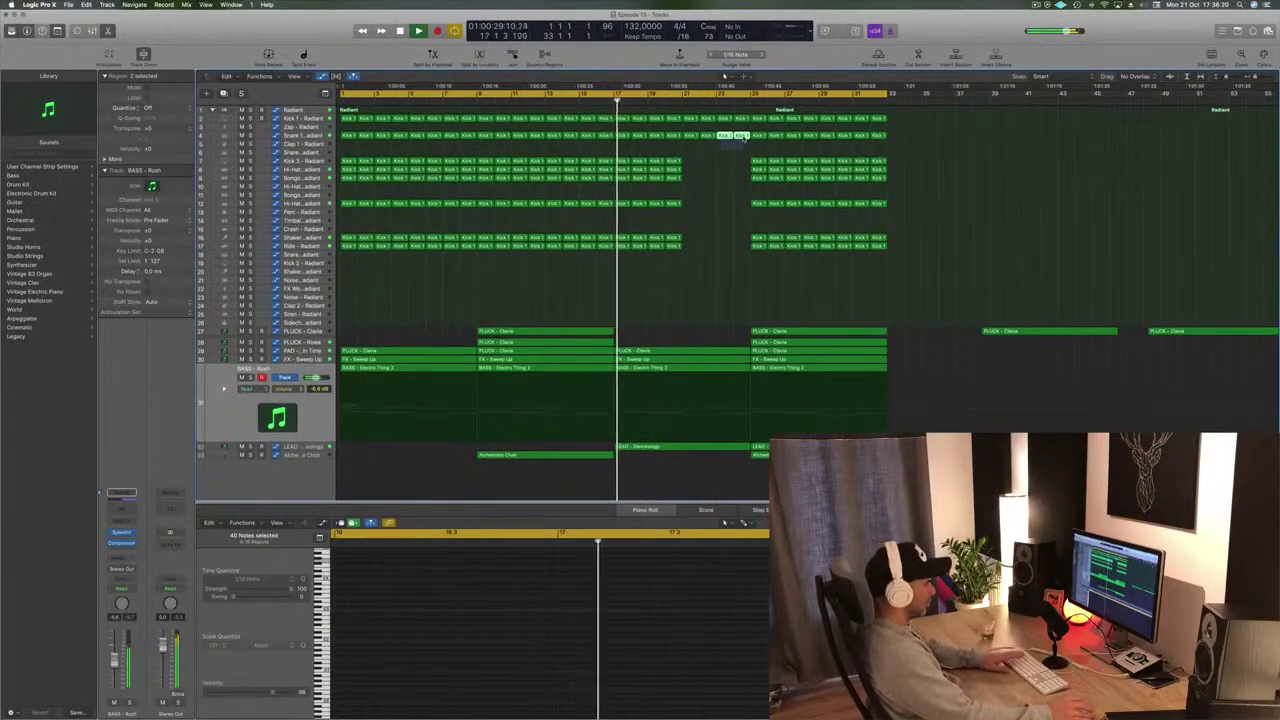
pyautogui.press('Delete')
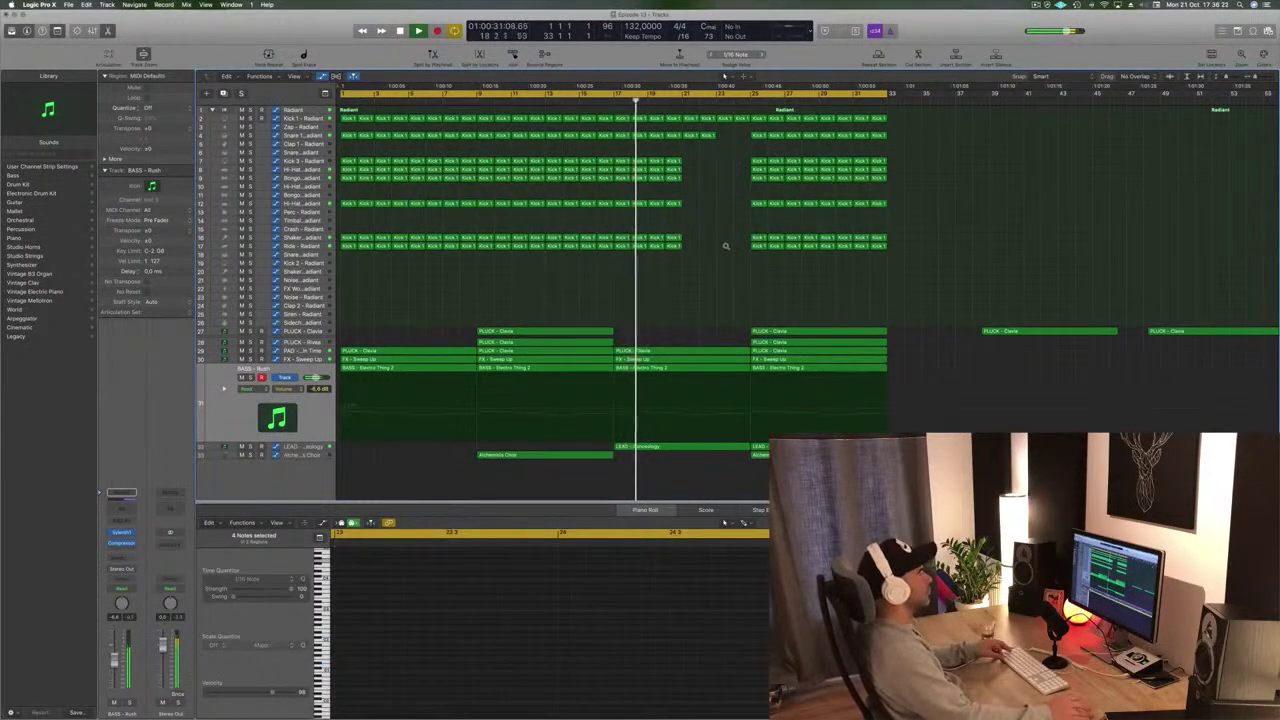
# Delete the stray PLUCK - Clavia regions past bar 33 and repeat all regions from bars 1 to 32 directly behind them
pyautogui.hscroll(-3, 726, 246)
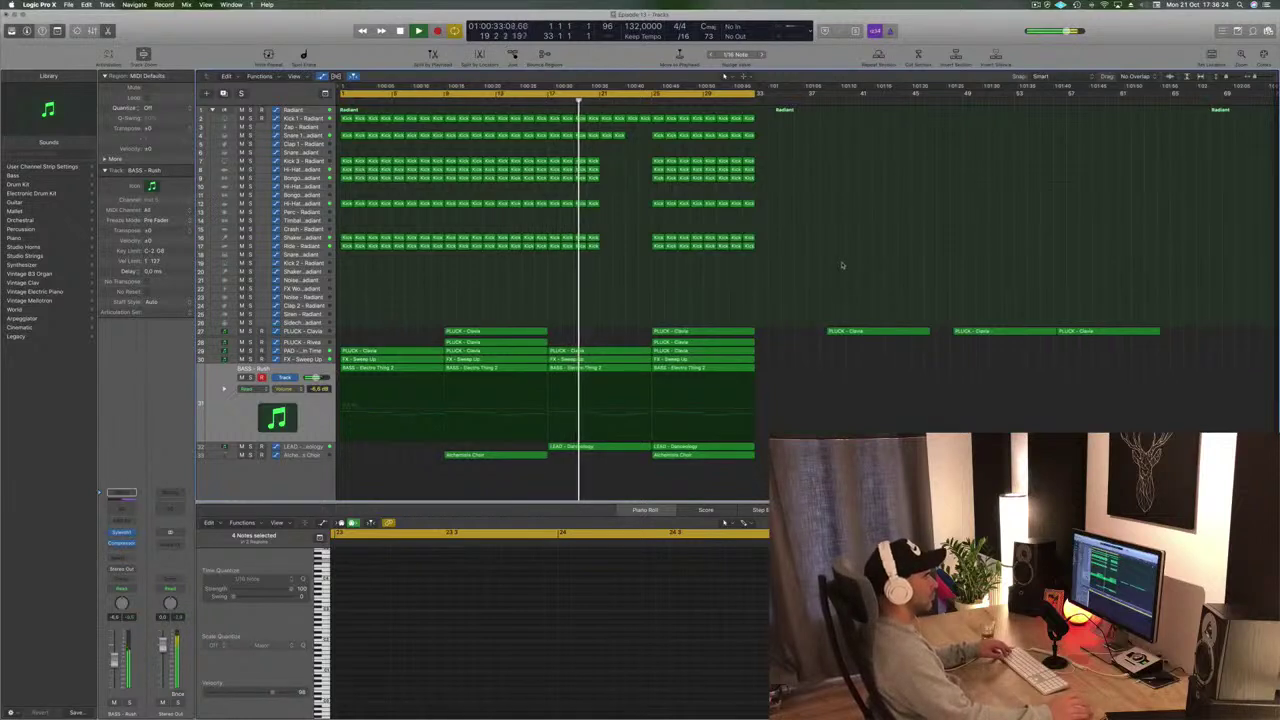
pyautogui.moveTo(1015, 340); pyautogui.dragTo(1200, 374)
pyautogui.press('Delete')
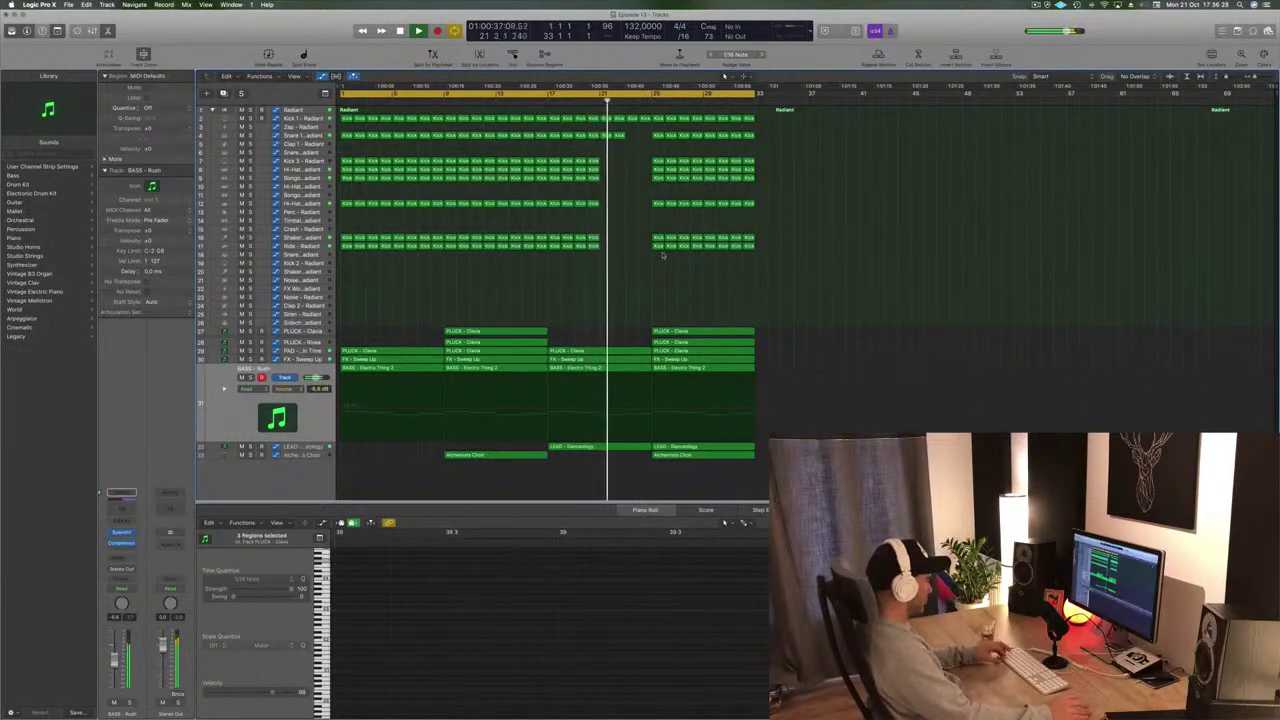
pyautogui.press('super+r')
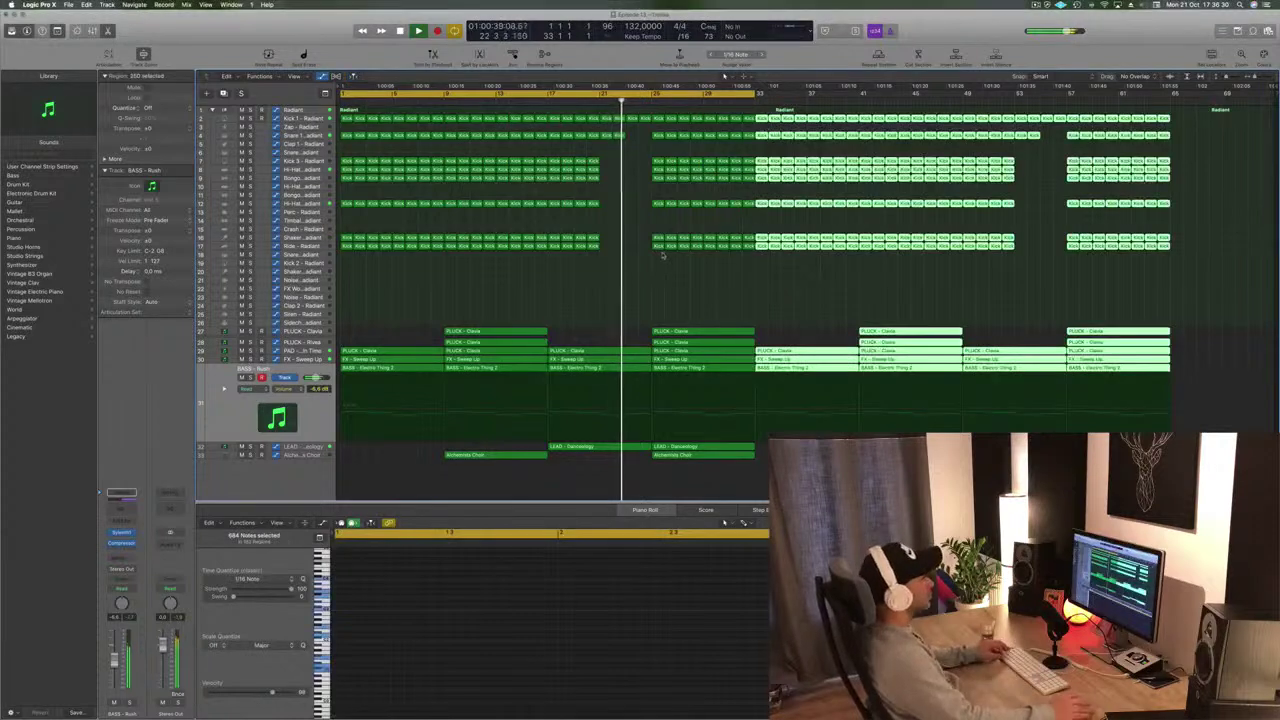
pyautogui.click(665, 295)
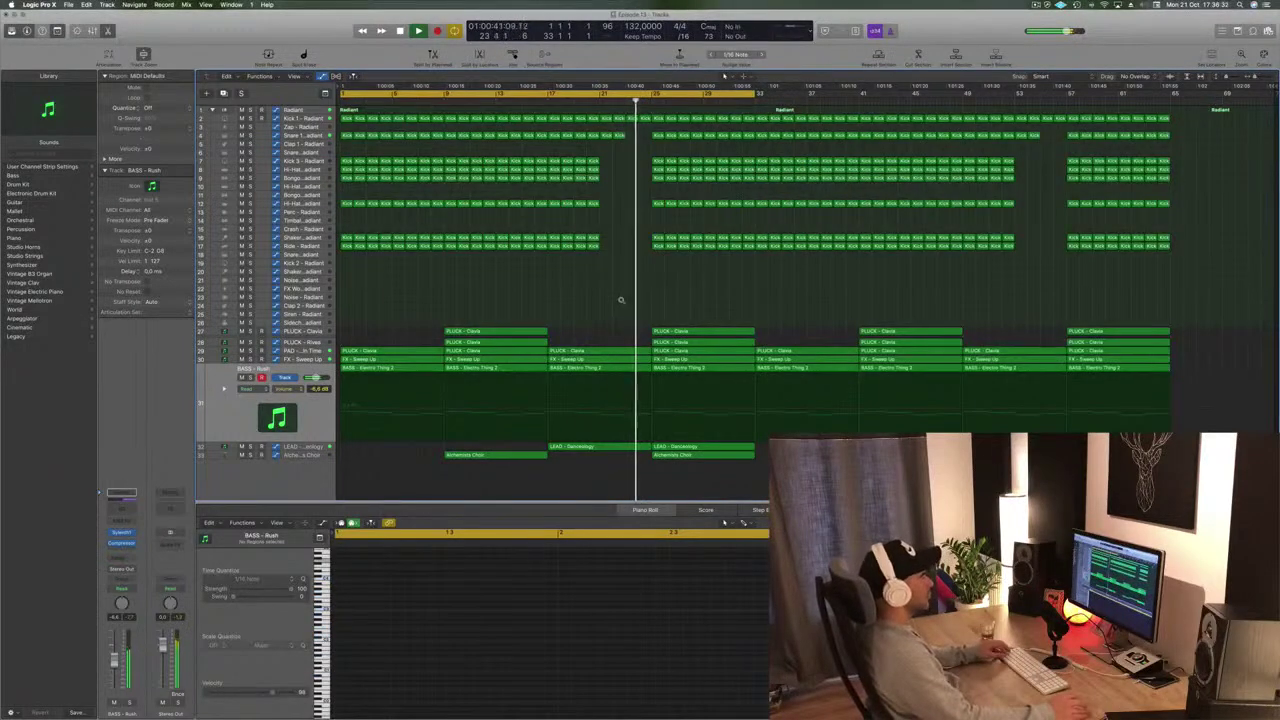
# Delete all drum regions in bars 25 to 32, from Kick 1 down to Ride, while replaying the section leading into them
pyautogui.click(583, 104)
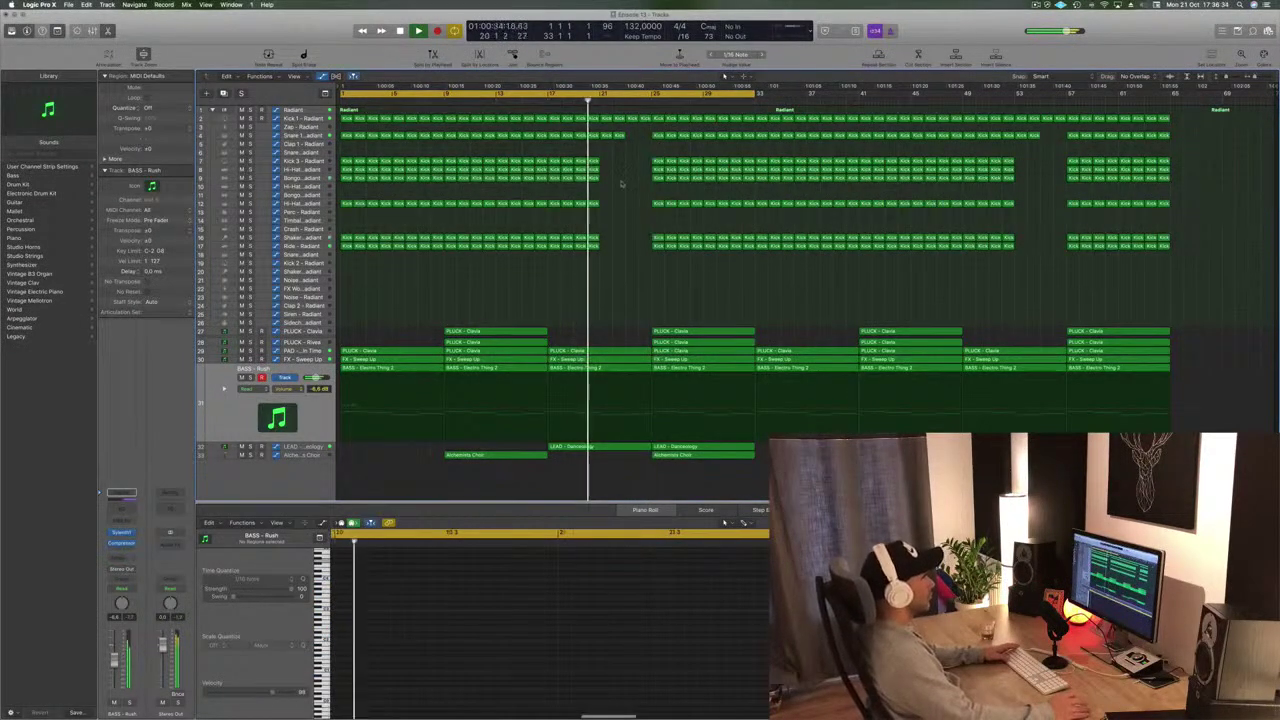
pyautogui.moveTo(638, 157); pyautogui.dragTo(726, 266)
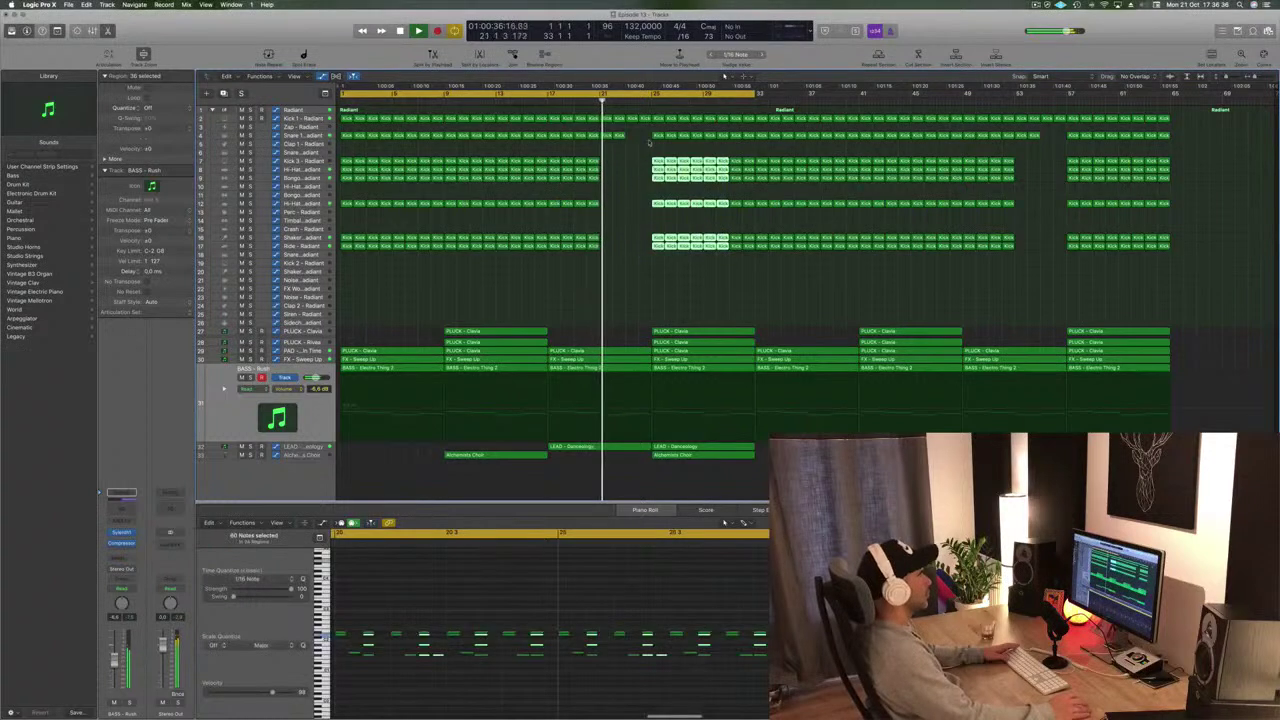
pyautogui.moveTo(644, 137); pyautogui.dragTo(752, 256)
pyautogui.press('Delete')
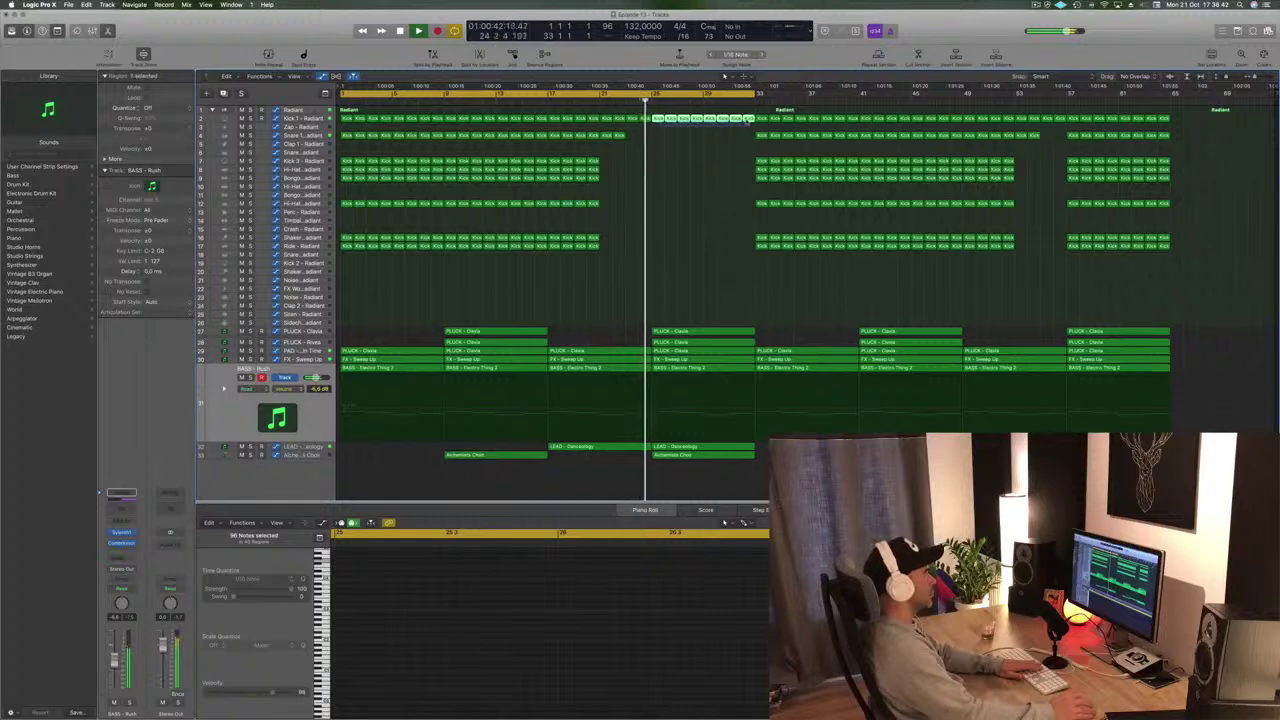
pyautogui.moveTo(746, 120); pyautogui.dragTo(746, 121)
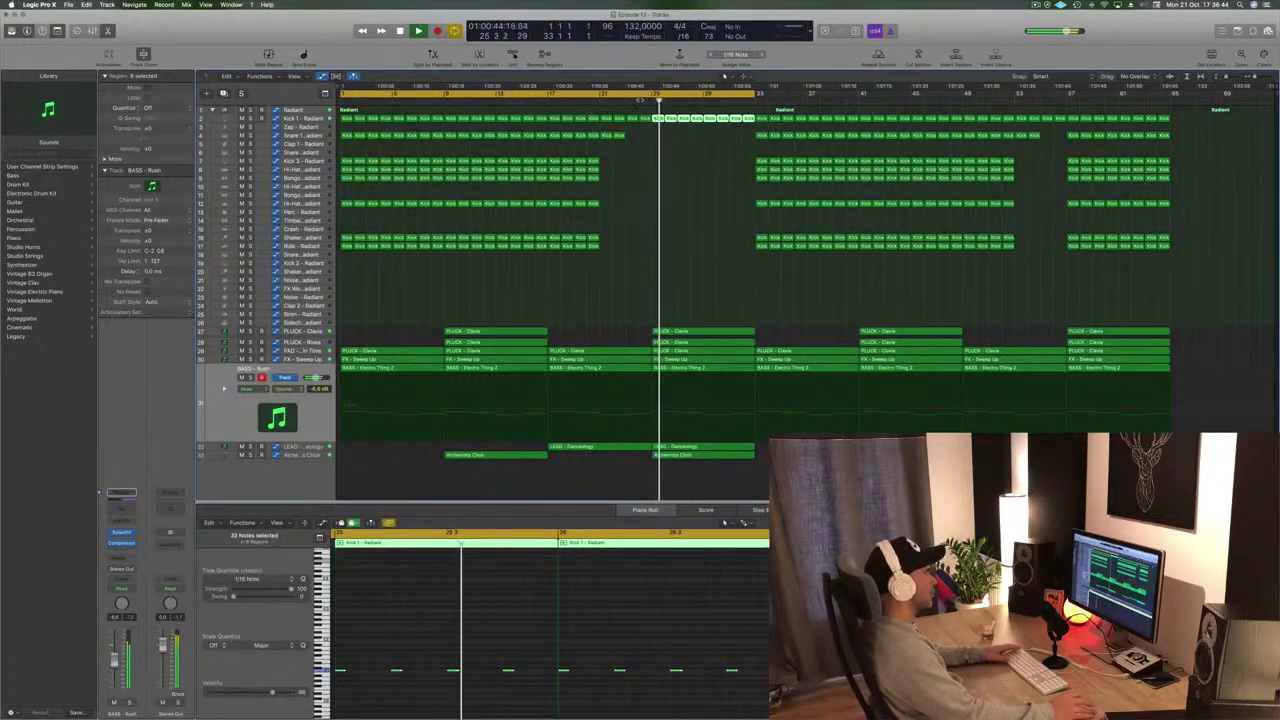
pyautogui.click(640, 100)
pyautogui.press('Delete')
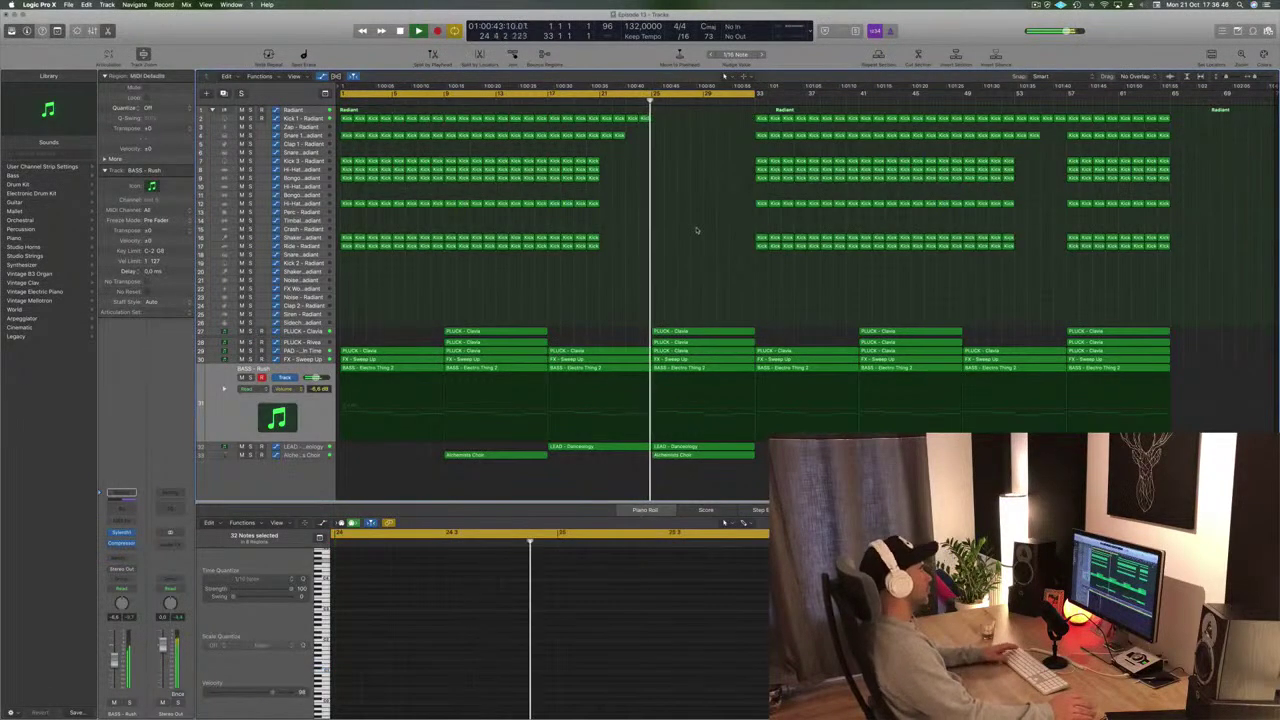
# Delete the bar 25 to 32 regions on the PLUCK - Clavia and LEAD - Danceology tracks, and replay from about bar 24
pyautogui.click(717, 330)
pyautogui.press('Delete')
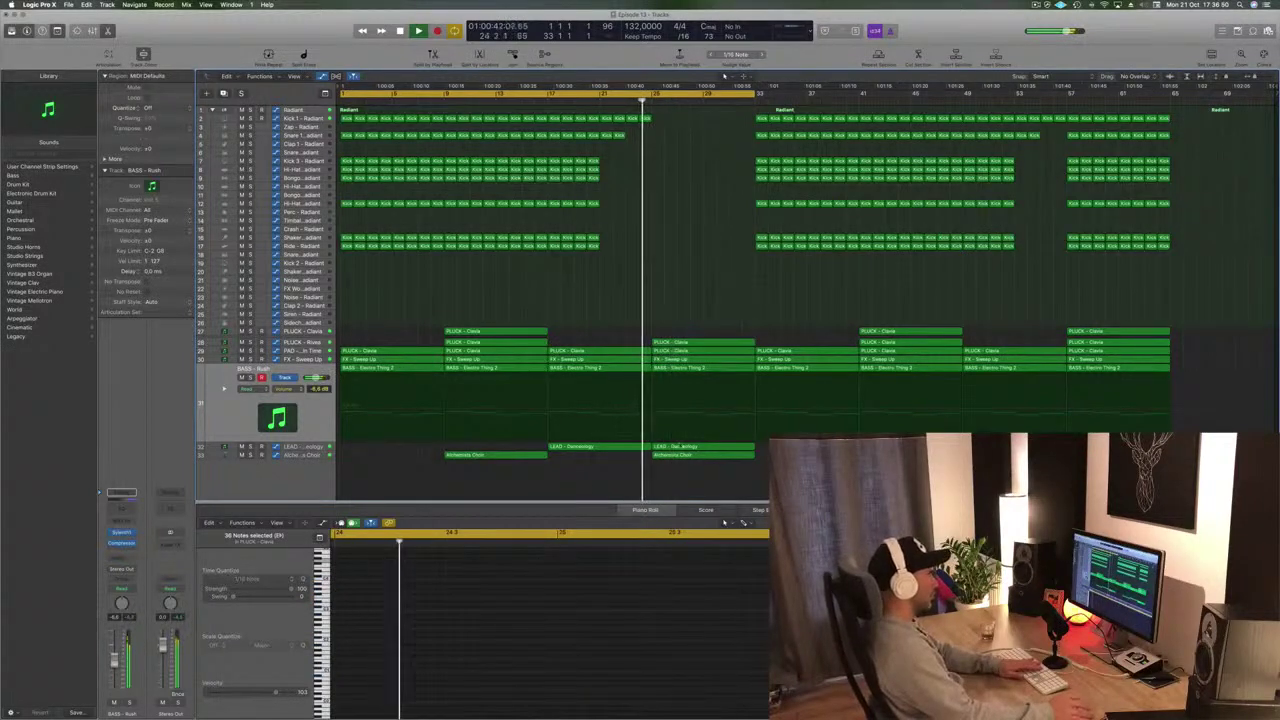
pyautogui.click(692, 456)
pyautogui.click(700, 447)
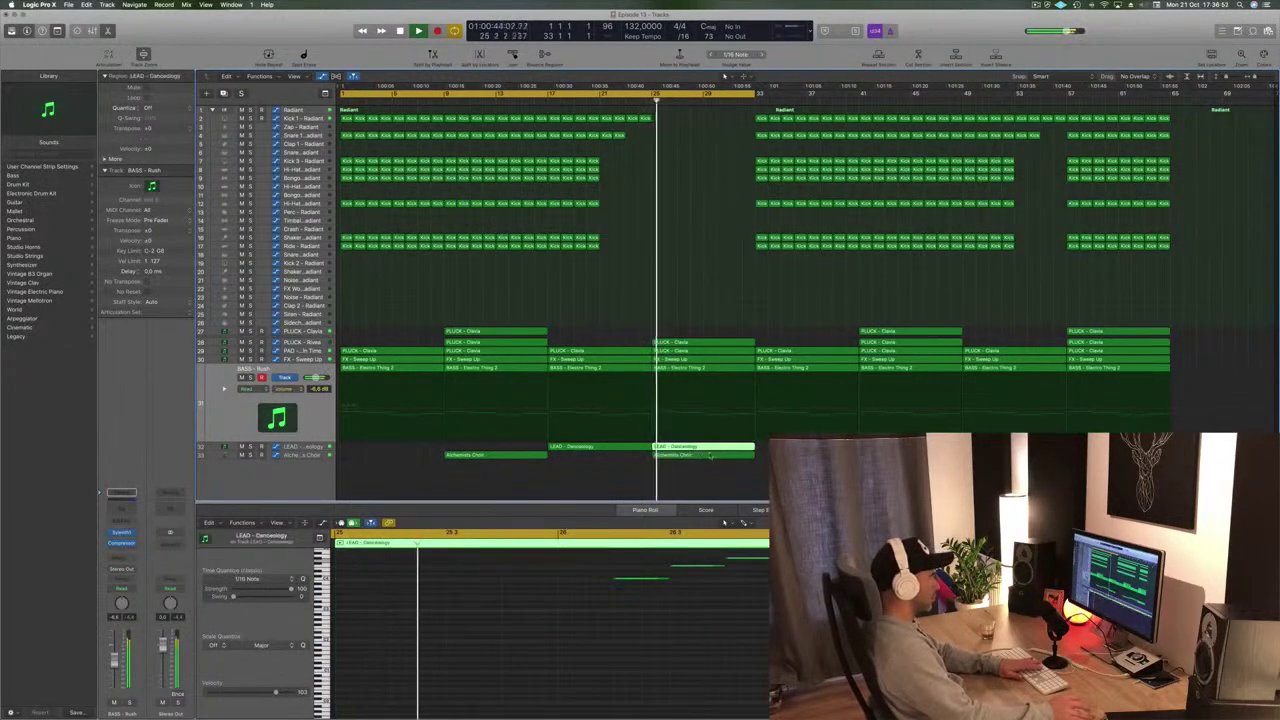
pyautogui.press('Delete')
pyautogui.click(724, 456)
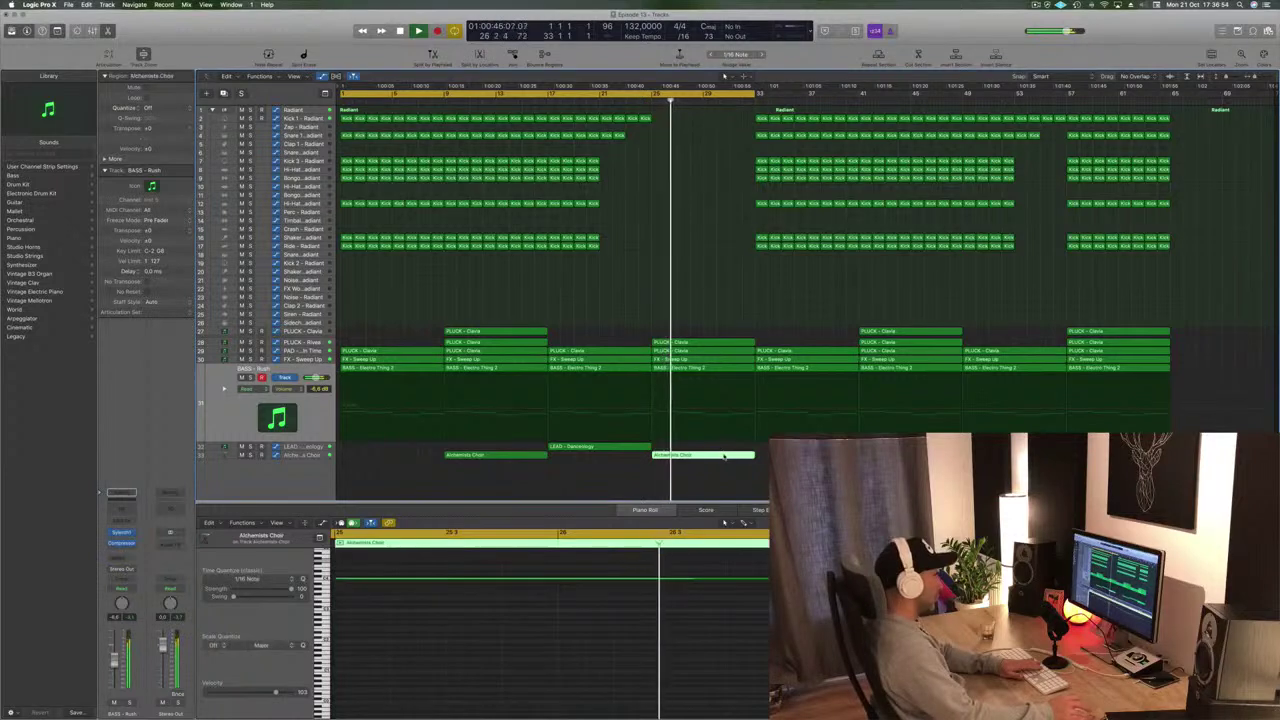
pyautogui.click(634, 100)
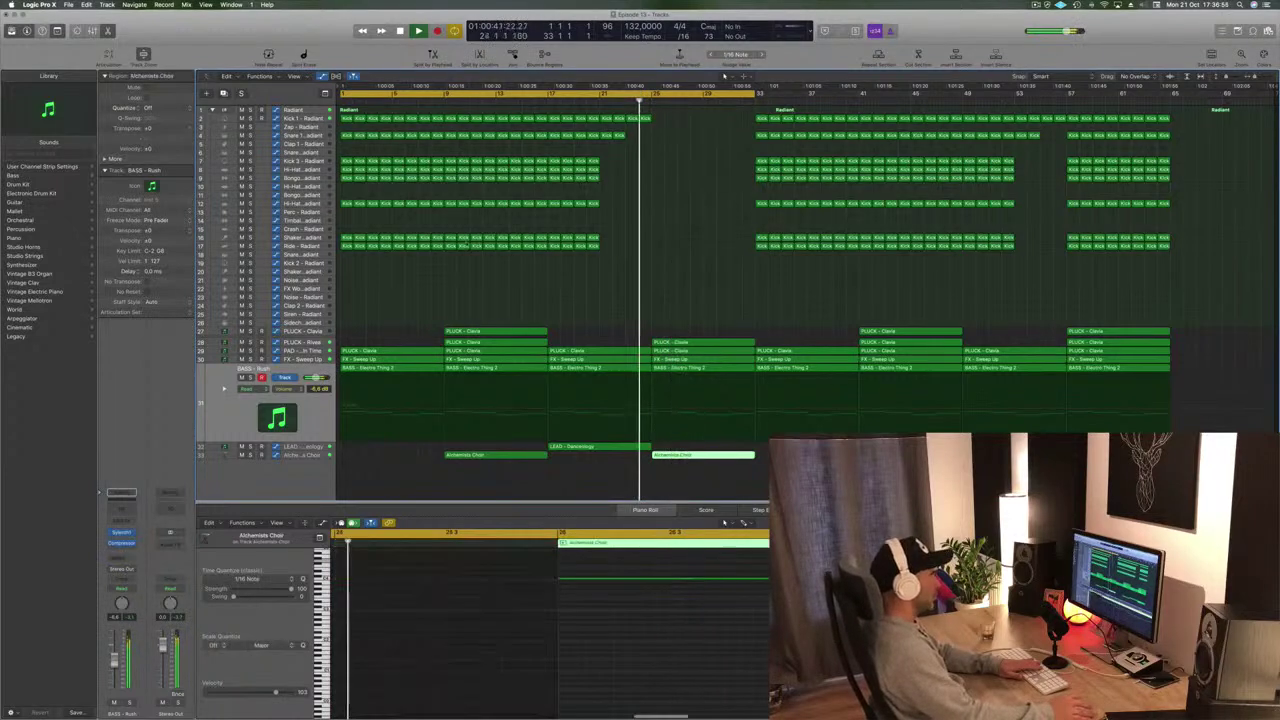
# Delete the bar 25 to 32 regions on the BASS - Rush and PLUCK - Rivea tracks
pyautogui.click(692, 368)
pyautogui.press('Delete')
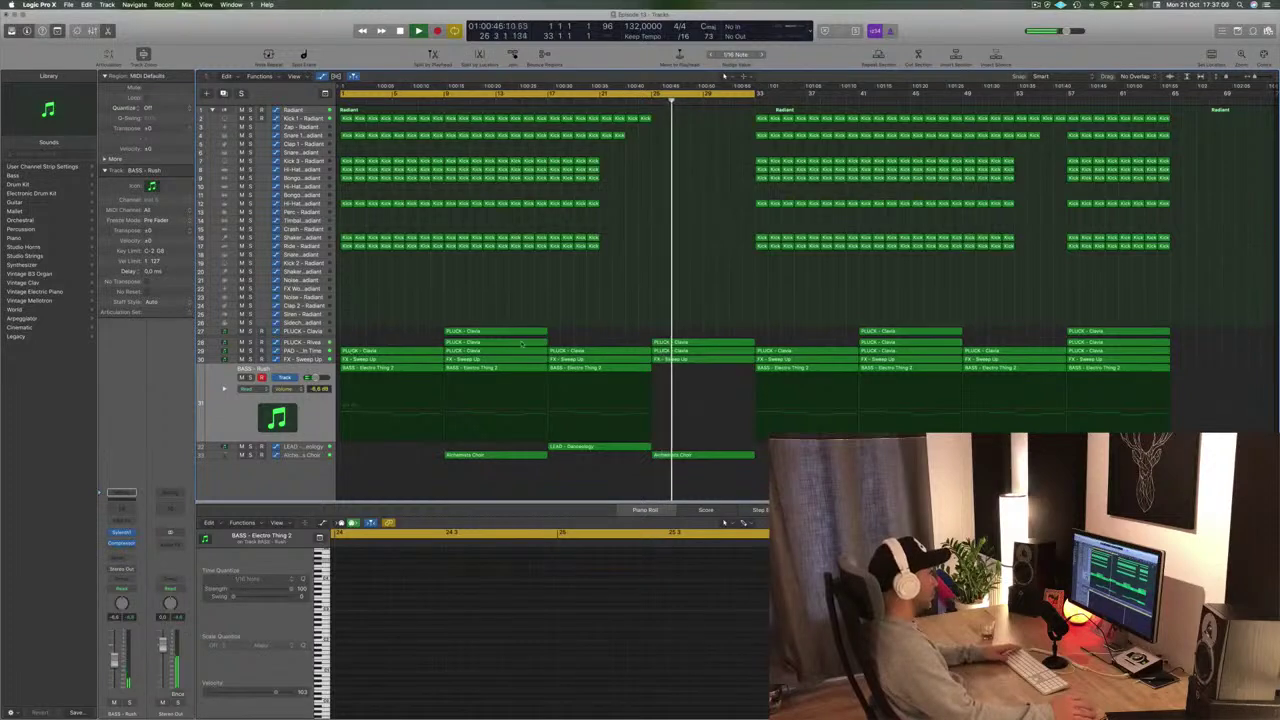
pyautogui.click(706, 342)
pyautogui.press('Delete')
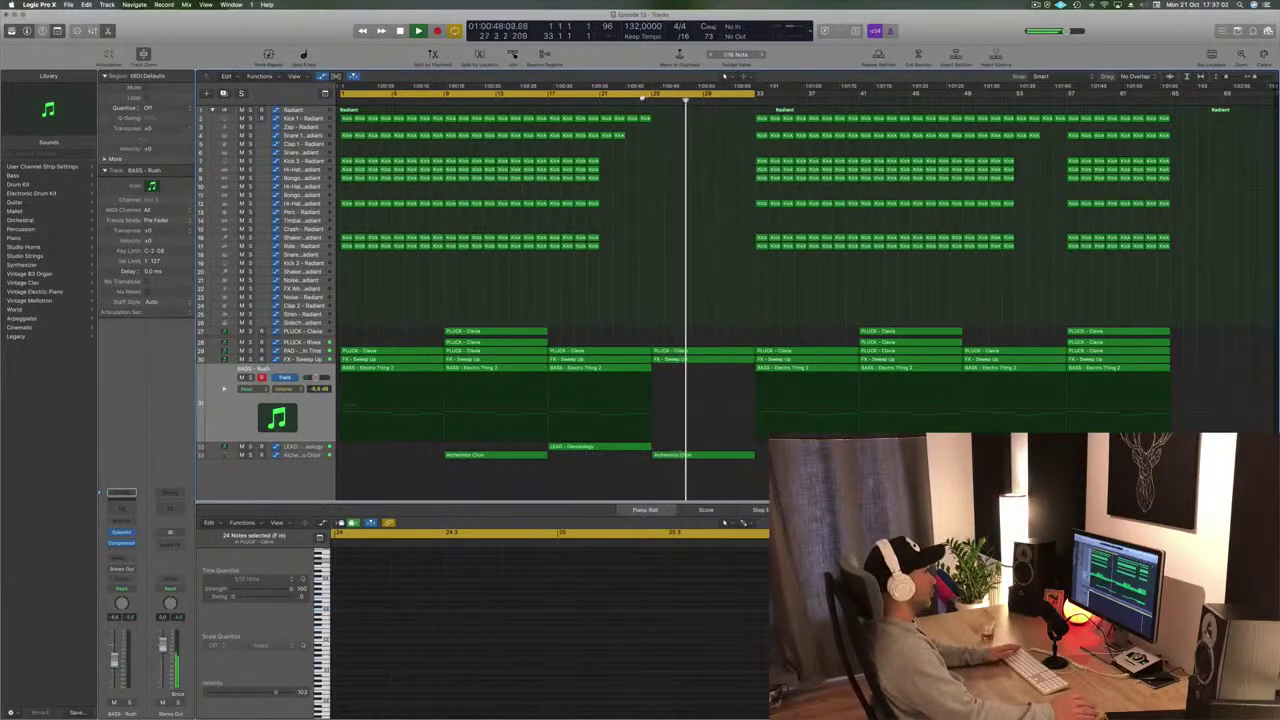
# Shape the FX - Sweep Up automation into one rise across bars 25 to 32, and move the bar 41 PLUCK - Clavia region to bar 25
pyautogui.click(307, 359)
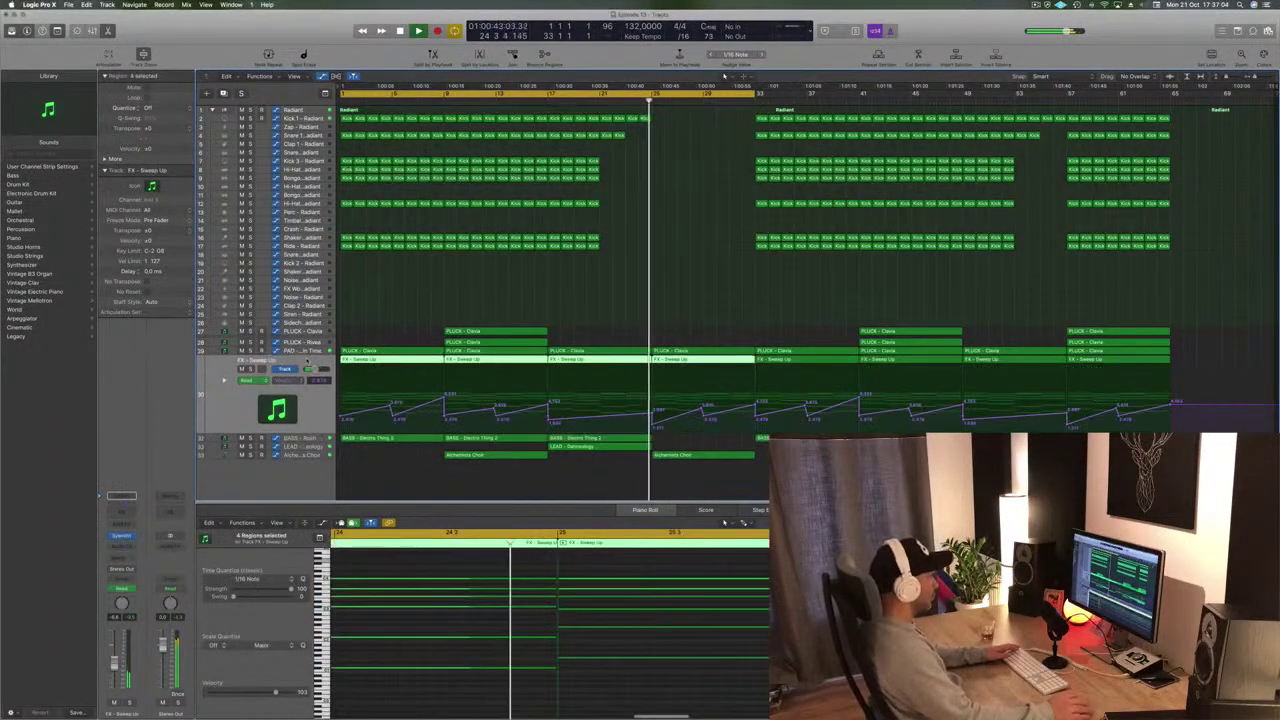
pyautogui.click(704, 417)
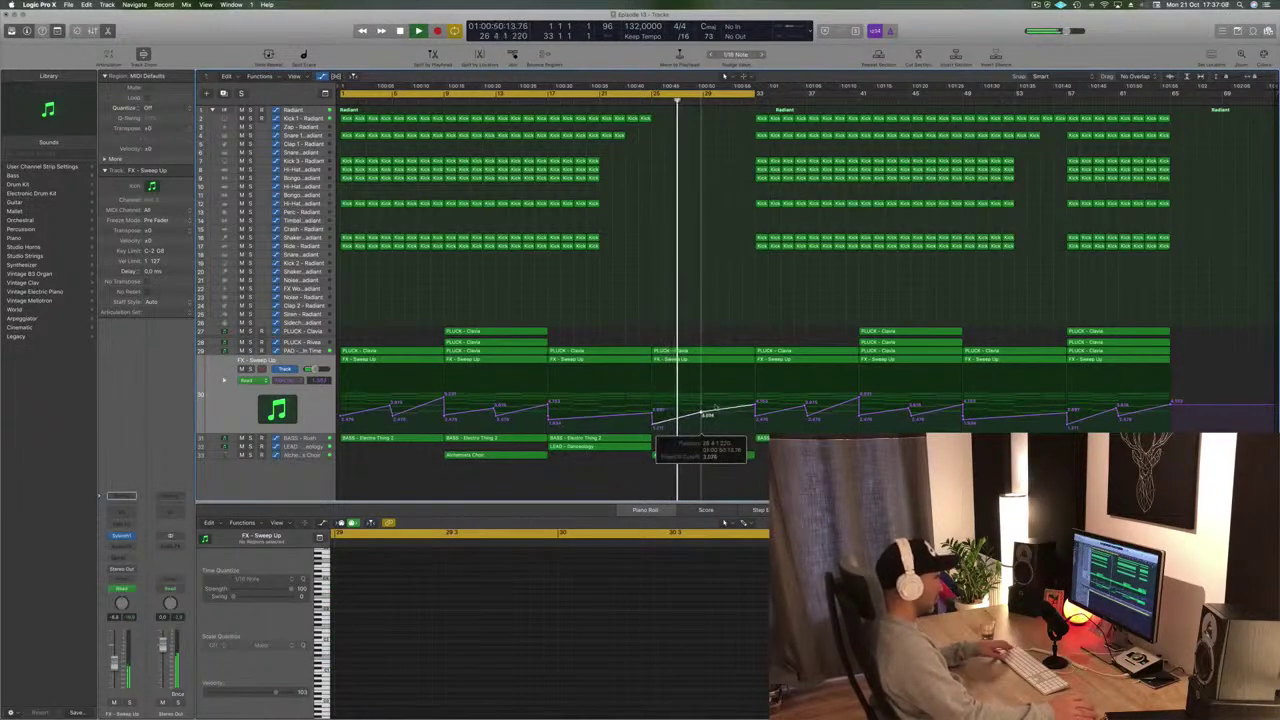
pyautogui.moveTo(897, 332); pyautogui.dragTo(697, 333)
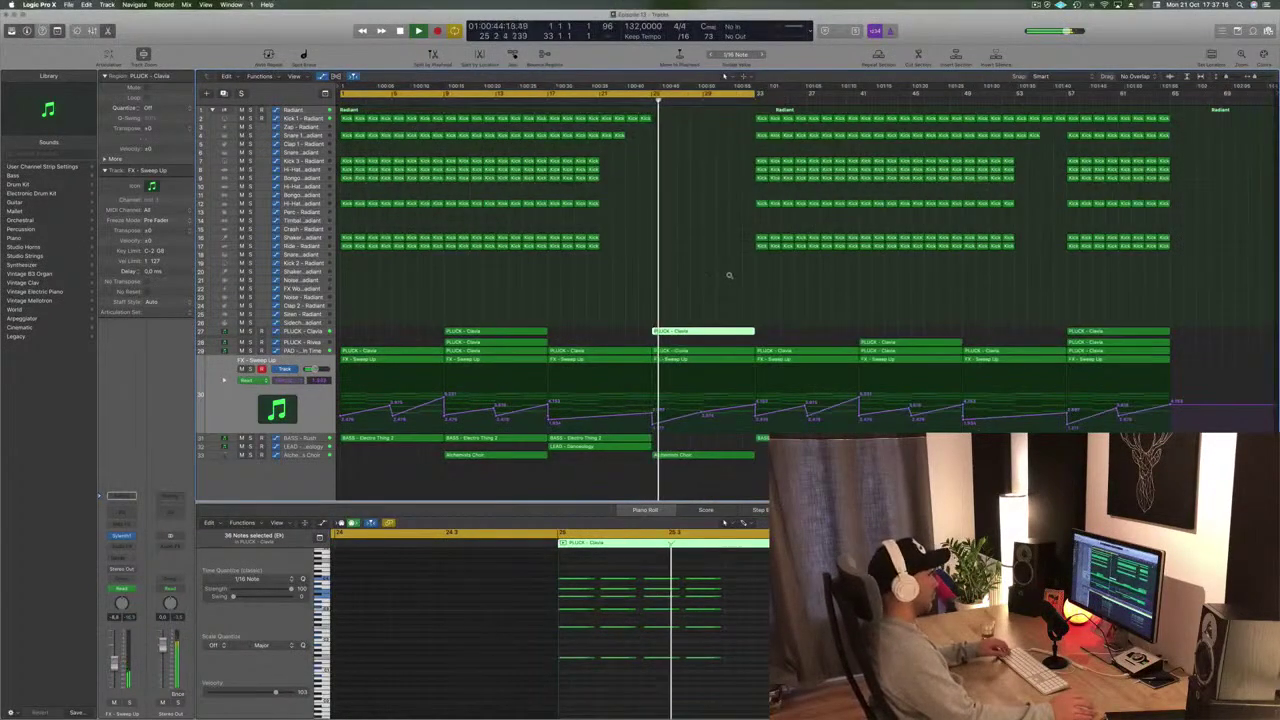
pyautogui.click(669, 256)
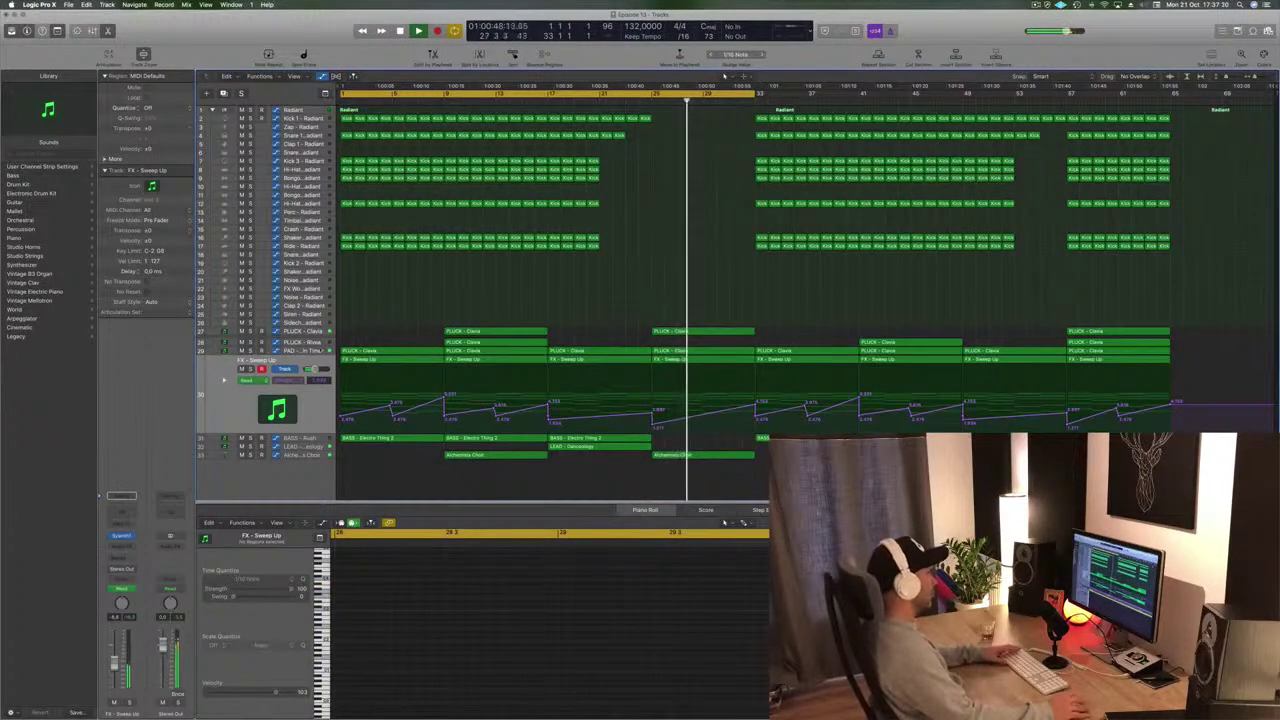
# Delete all drum regions in bars 33 to 40, from Kick 1 down to Ride, and replay from about bar 24
pyautogui.click(319, 351)
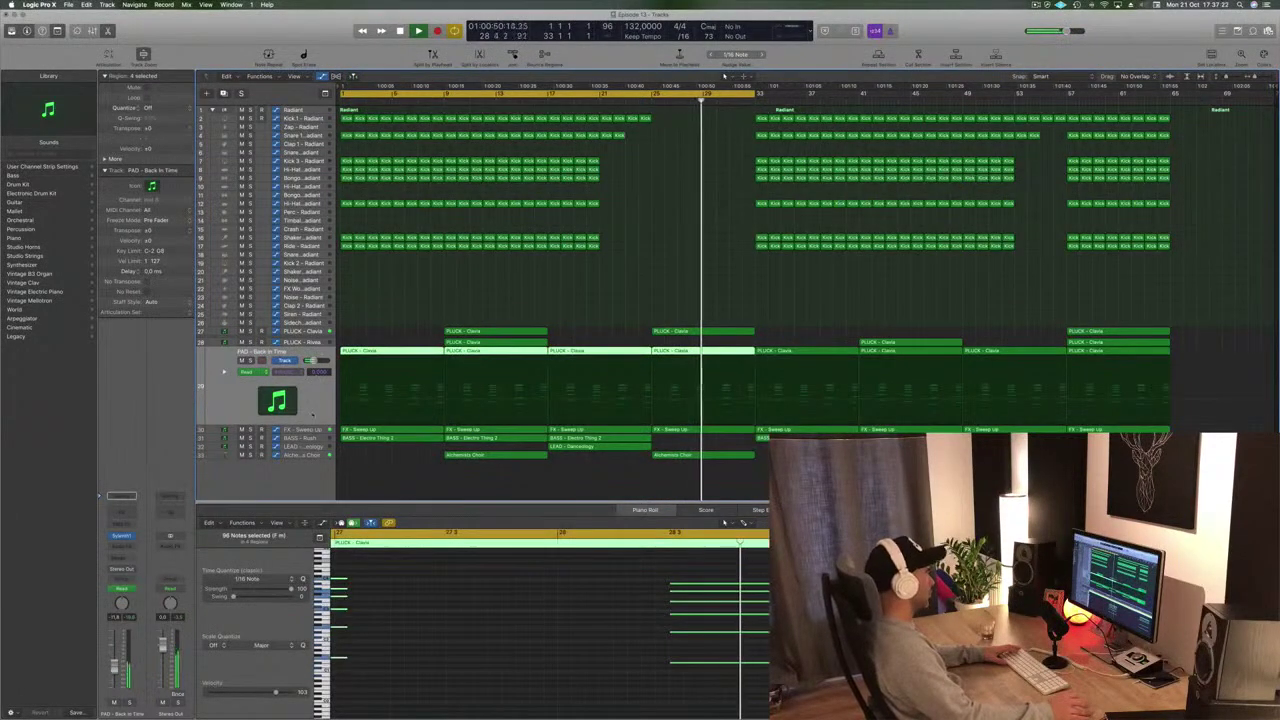
pyautogui.press('Down')
pyautogui.moveTo(754, 112); pyautogui.dragTo(856, 262)
pyautogui.press('Delete')
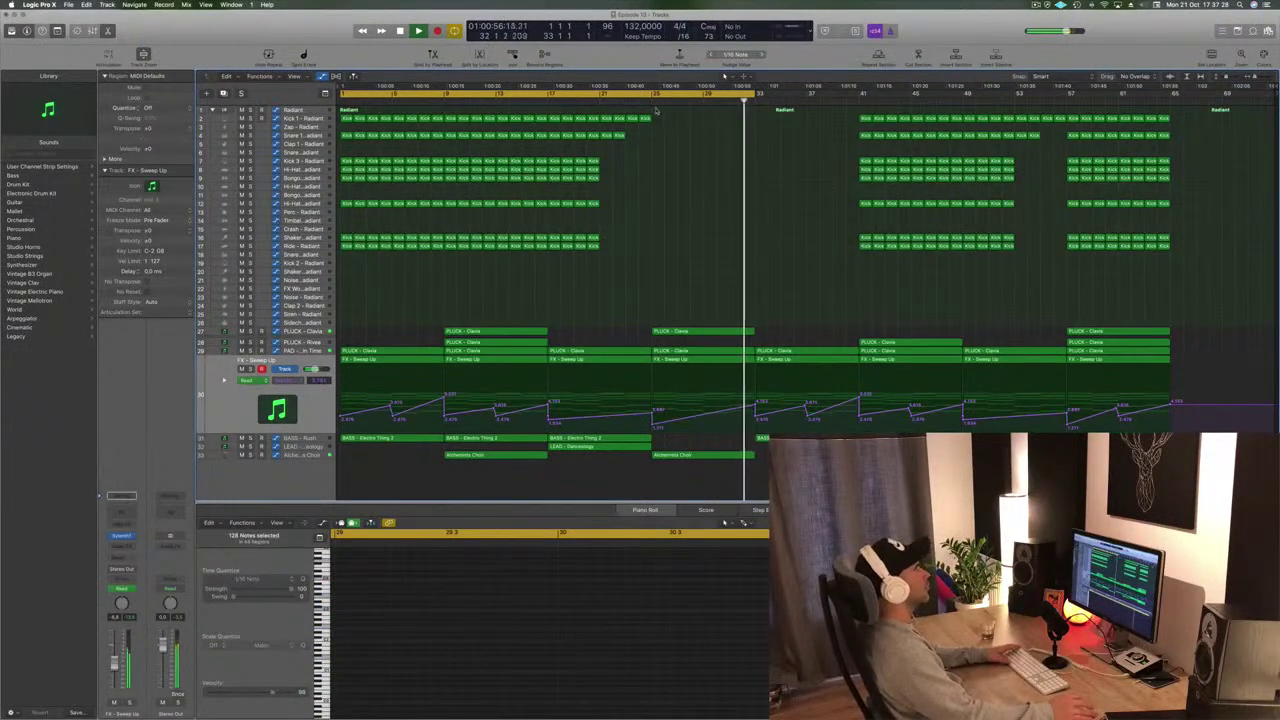
pyautogui.click(640, 101)
pyautogui.press('super+Right')
pyautogui.press('super+Right')
pyautogui.press('super+Left')
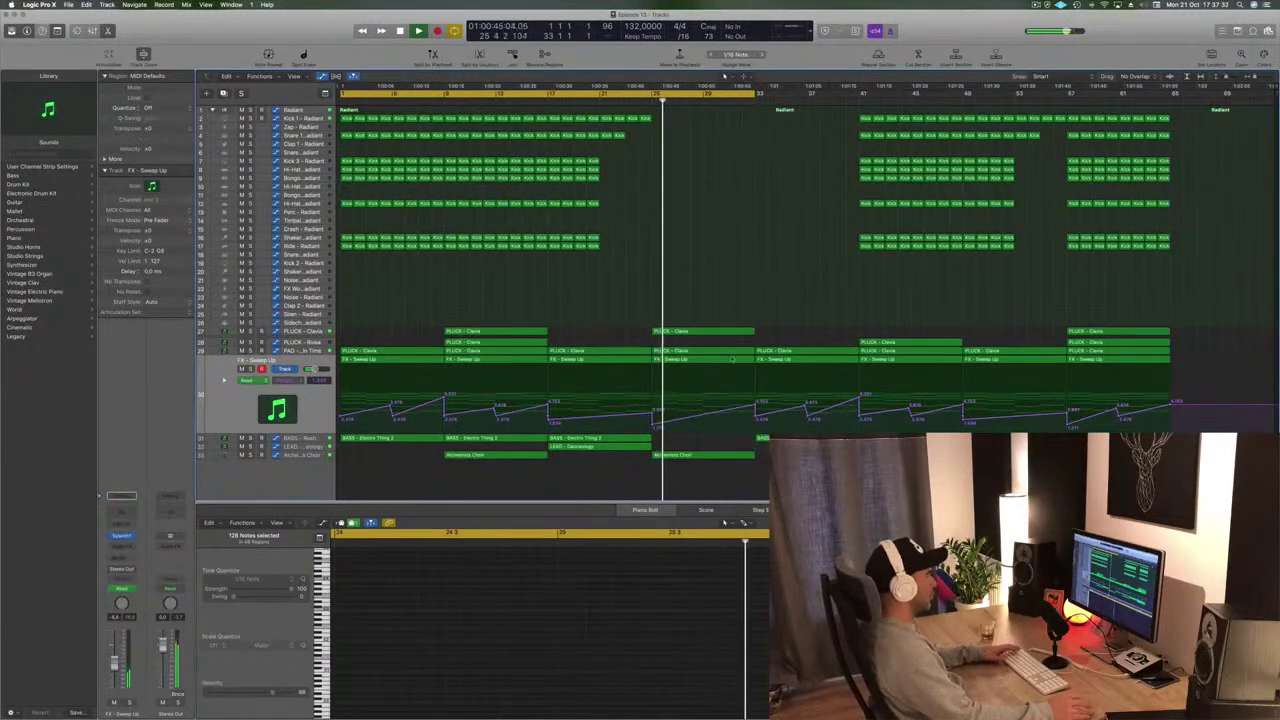
# Duplicate the FX - Sweep Up track and copy its bar 25 region with the automation onto the new track
pyautogui.click(284, 352)
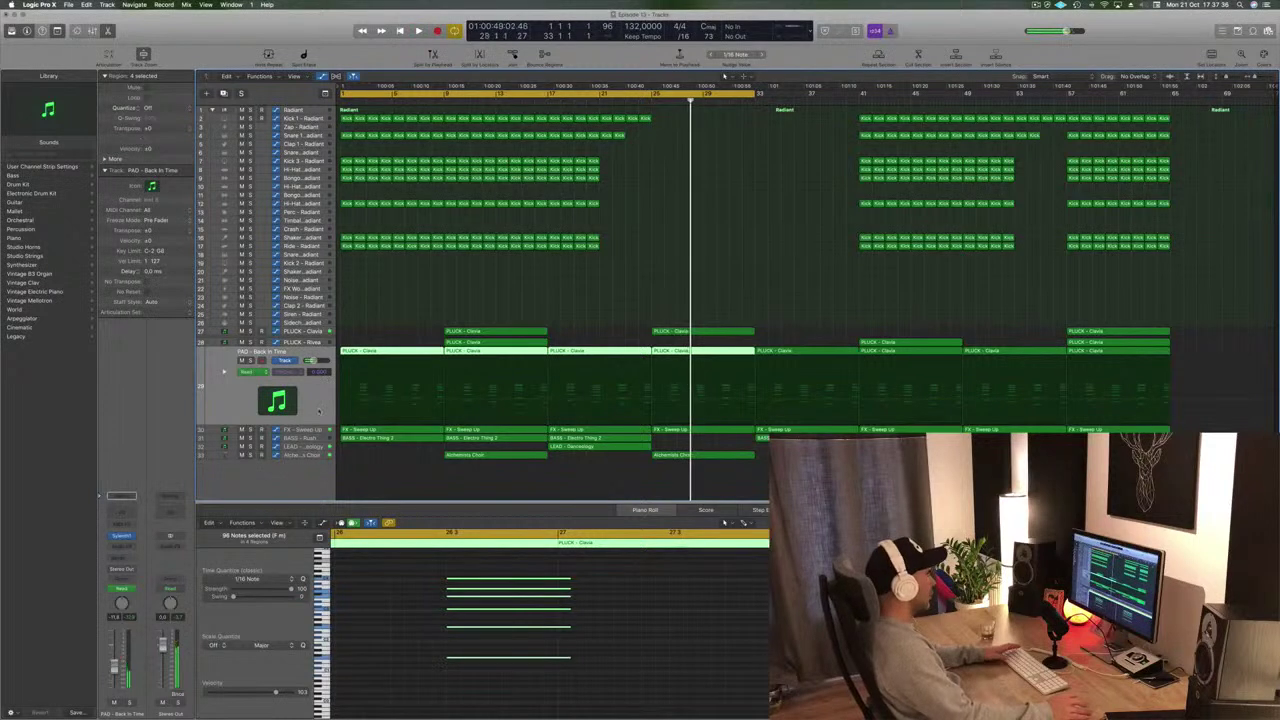
pyautogui.press('Down')
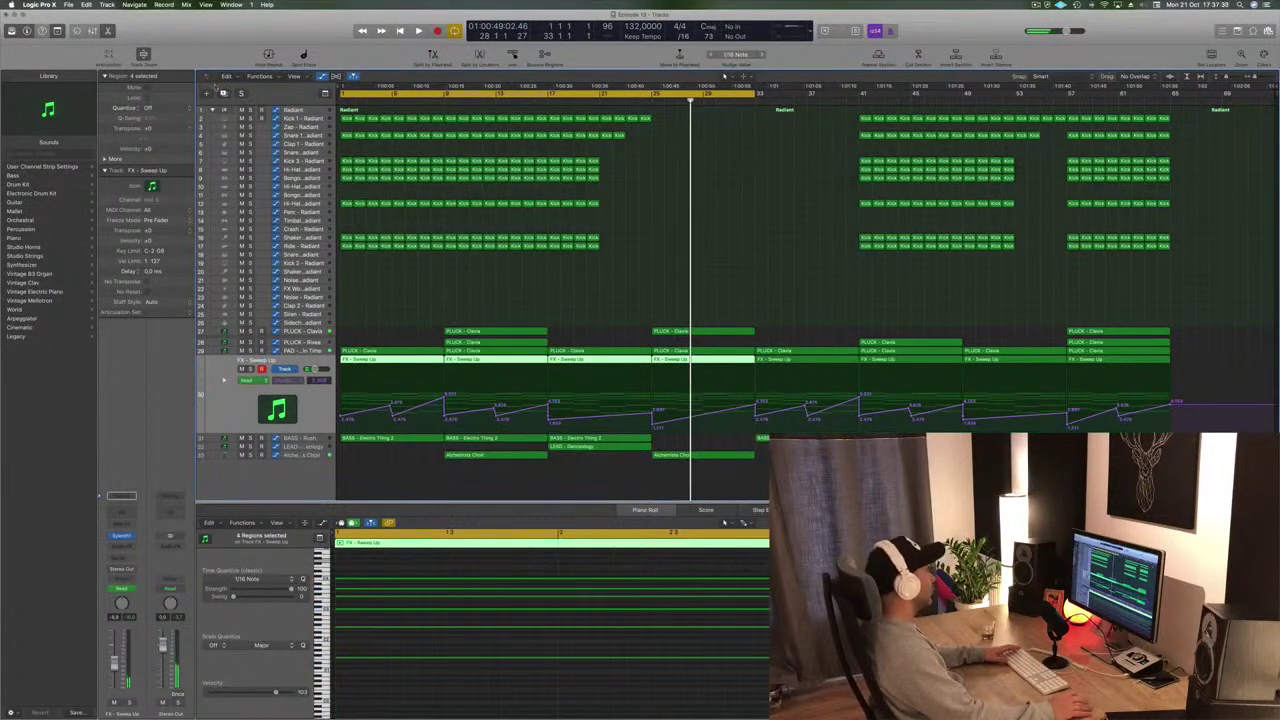
pyautogui.press('super+d')
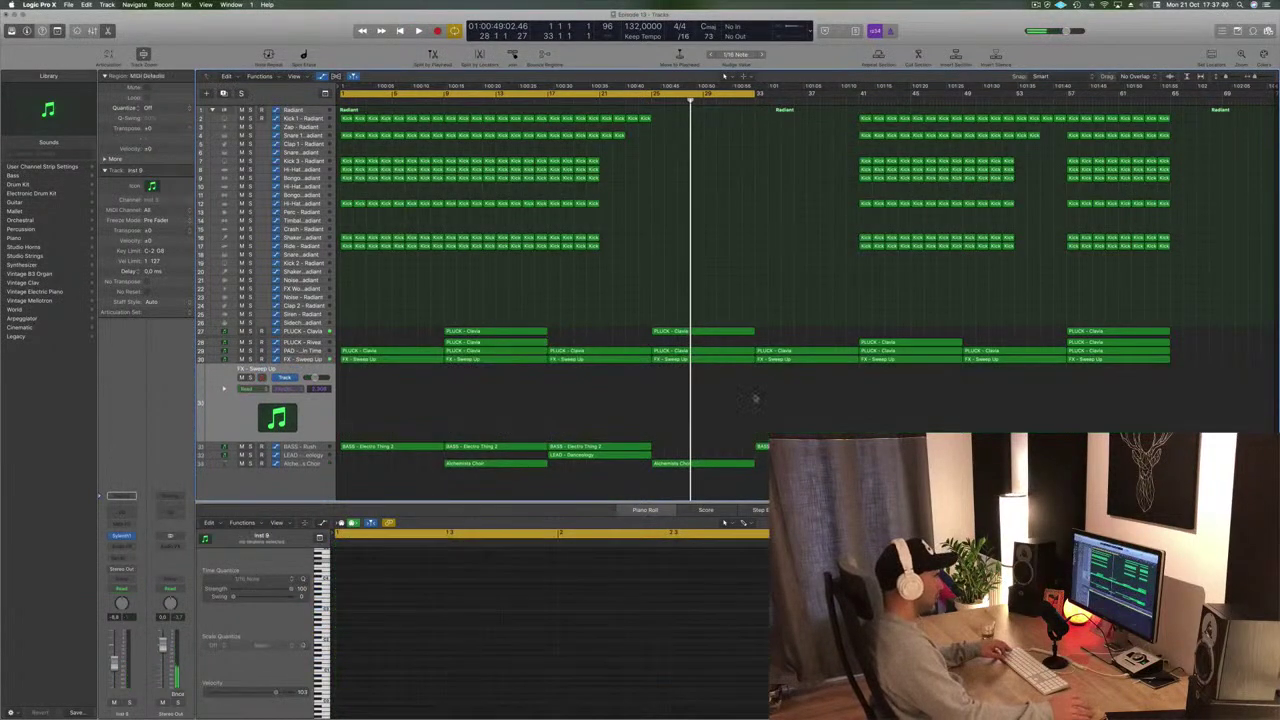
pyautogui.click(714, 363)
pyautogui.moveTo(713, 366); pyautogui.dragTo(713, 376)
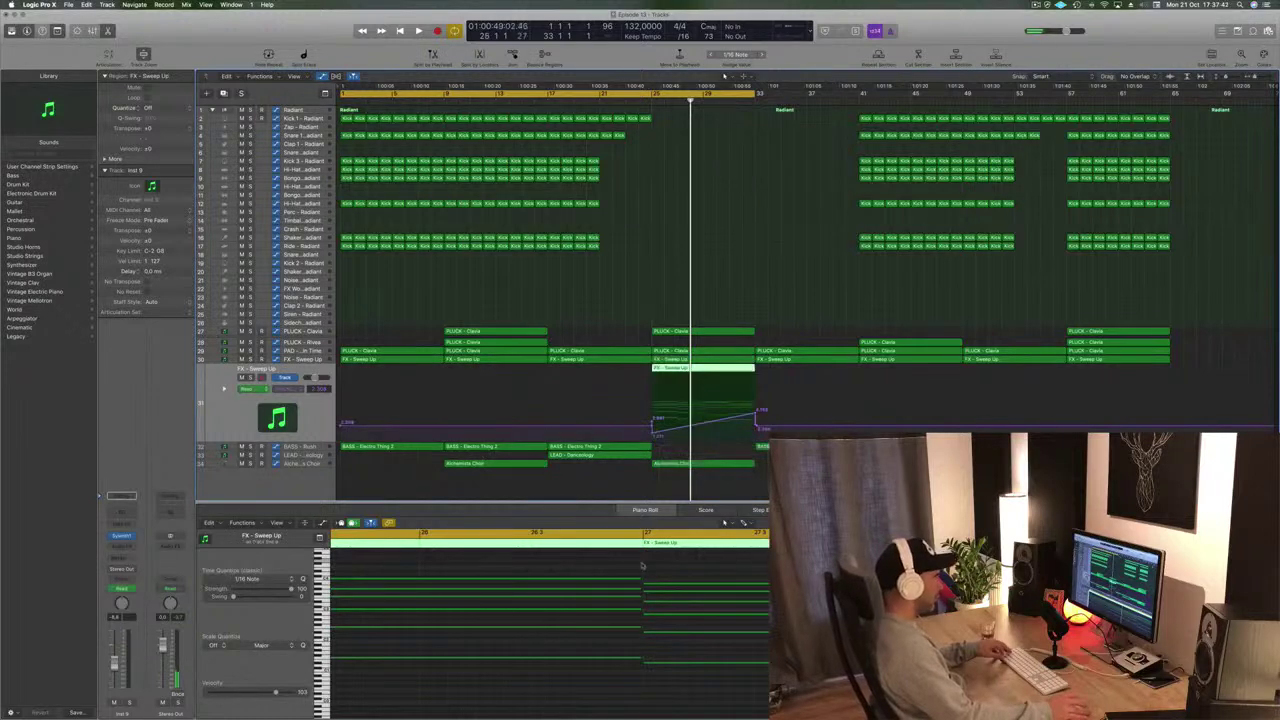
# In the copied FX - Sweep Up region, delete all but the lowest notes, hide track automation, and raise the remaining notes in pitch
pyautogui.moveTo(632, 562); pyautogui.dragTo(708, 636)
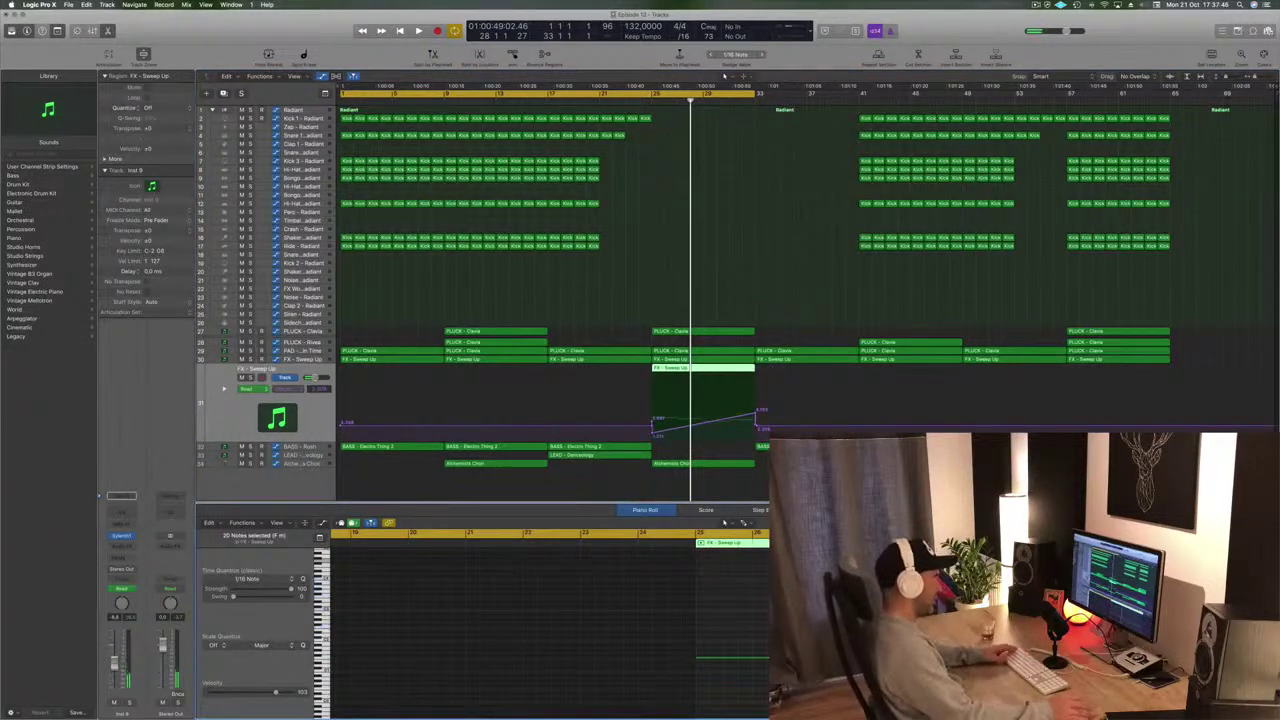
pyautogui.press('a')
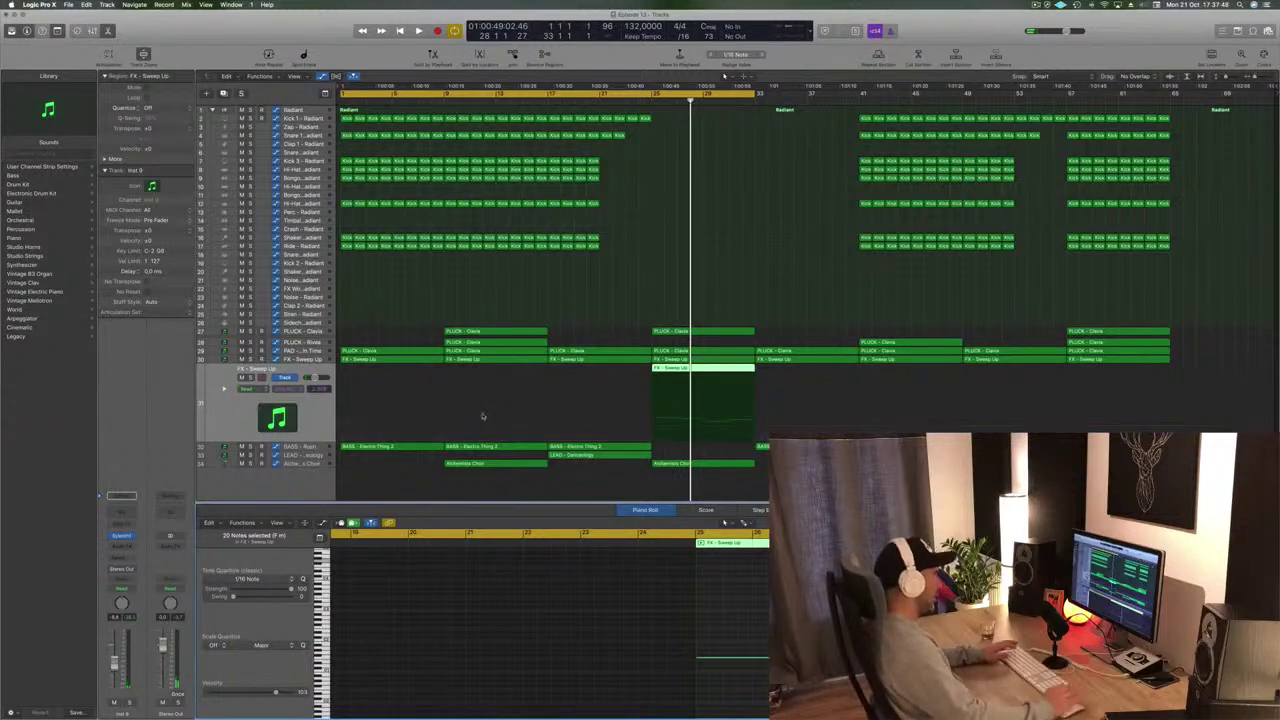
pyautogui.hscroll(-1, 698, 711)
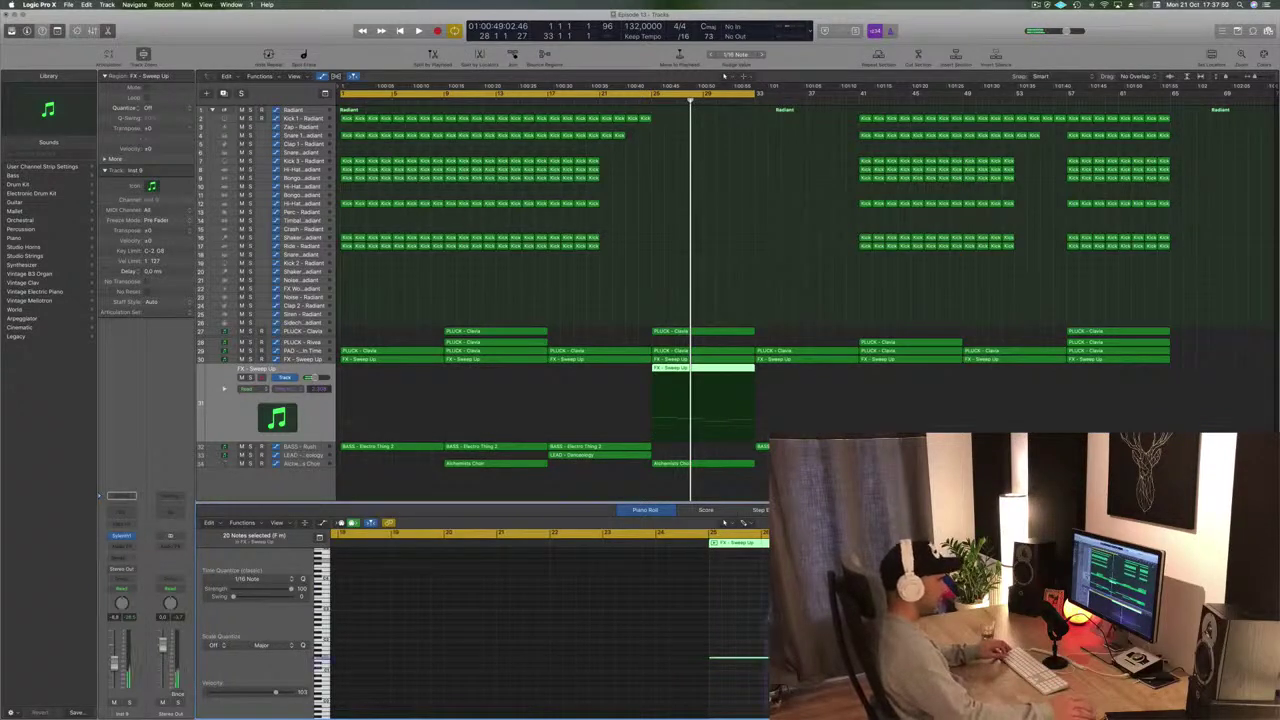
pyautogui.press('super+a')
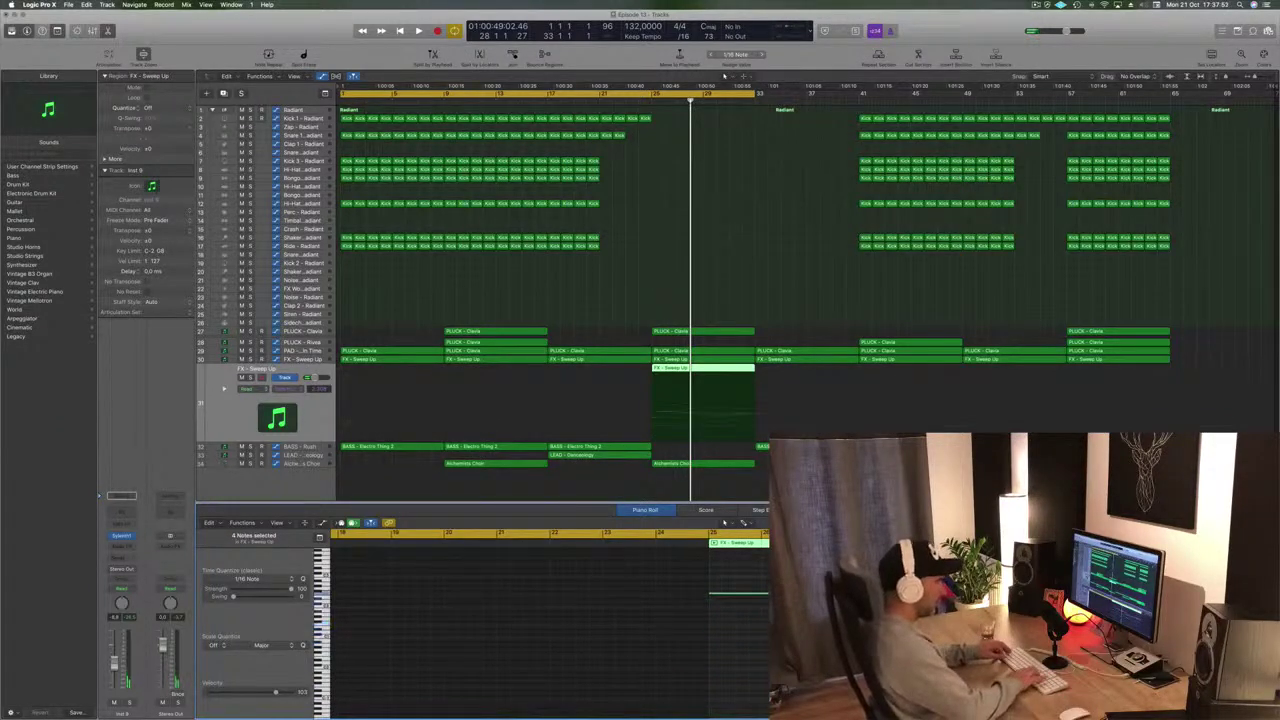
# Set the cycle range to bars 25 to 33 and play it
pyautogui.press('Return')
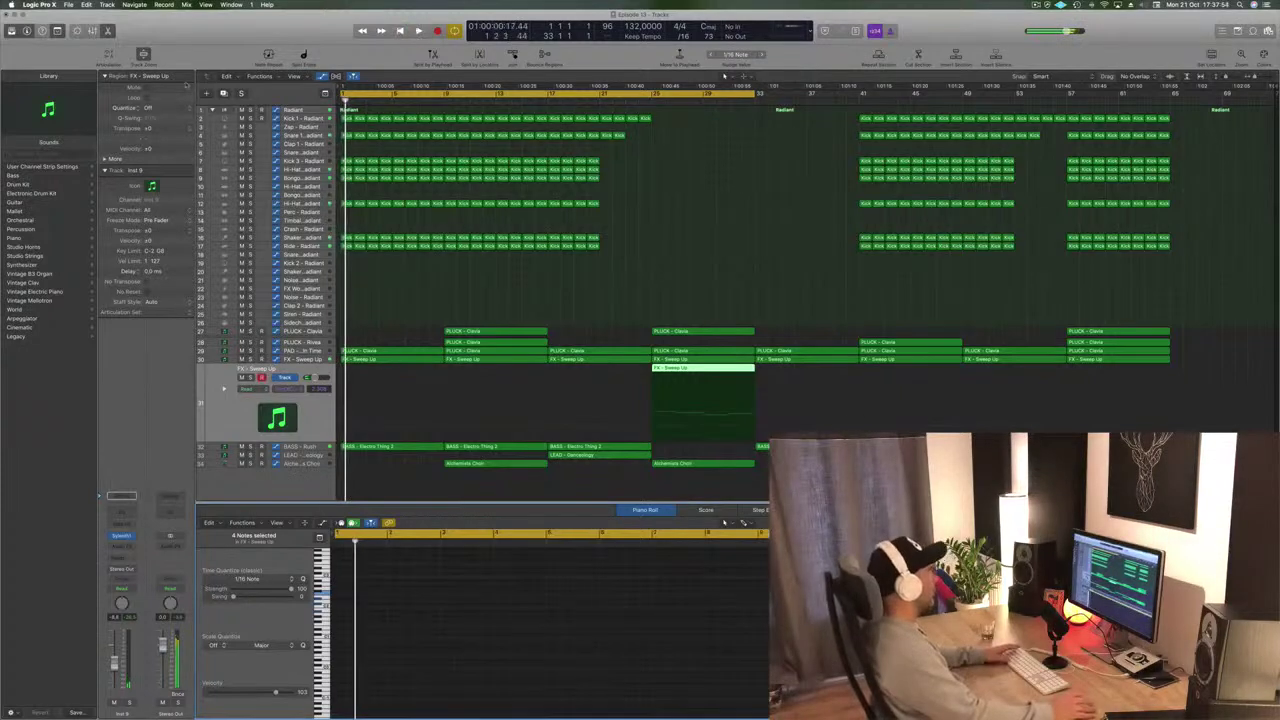
pyautogui.moveTo(346, 93); pyautogui.dragTo(655, 104)
pyautogui.press('space')
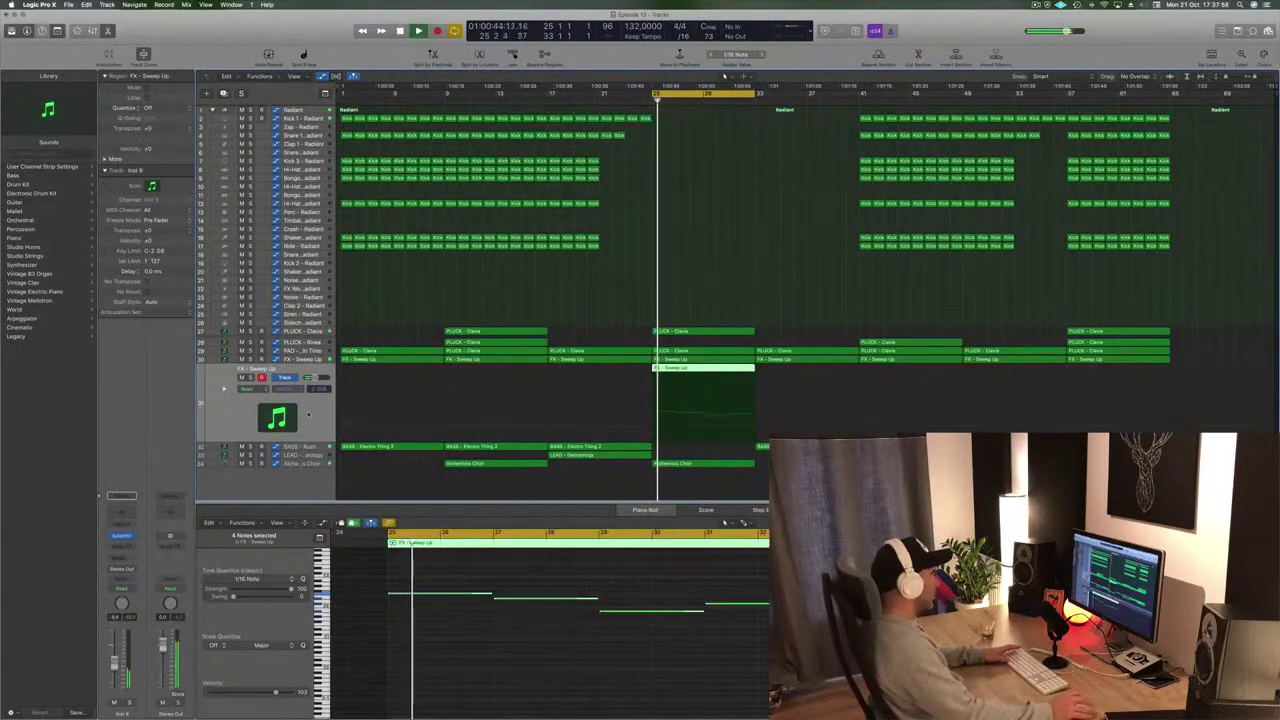
# Open the Sylenth1 instrument on the copied FX - Sweep Up track and load the BASS - Acid Bass preset
pyautogui.click(121, 536)
pyautogui.press('space')
pyautogui.press('space')
pyautogui.moveTo(249, 25); pyautogui.dragTo(837, 123)
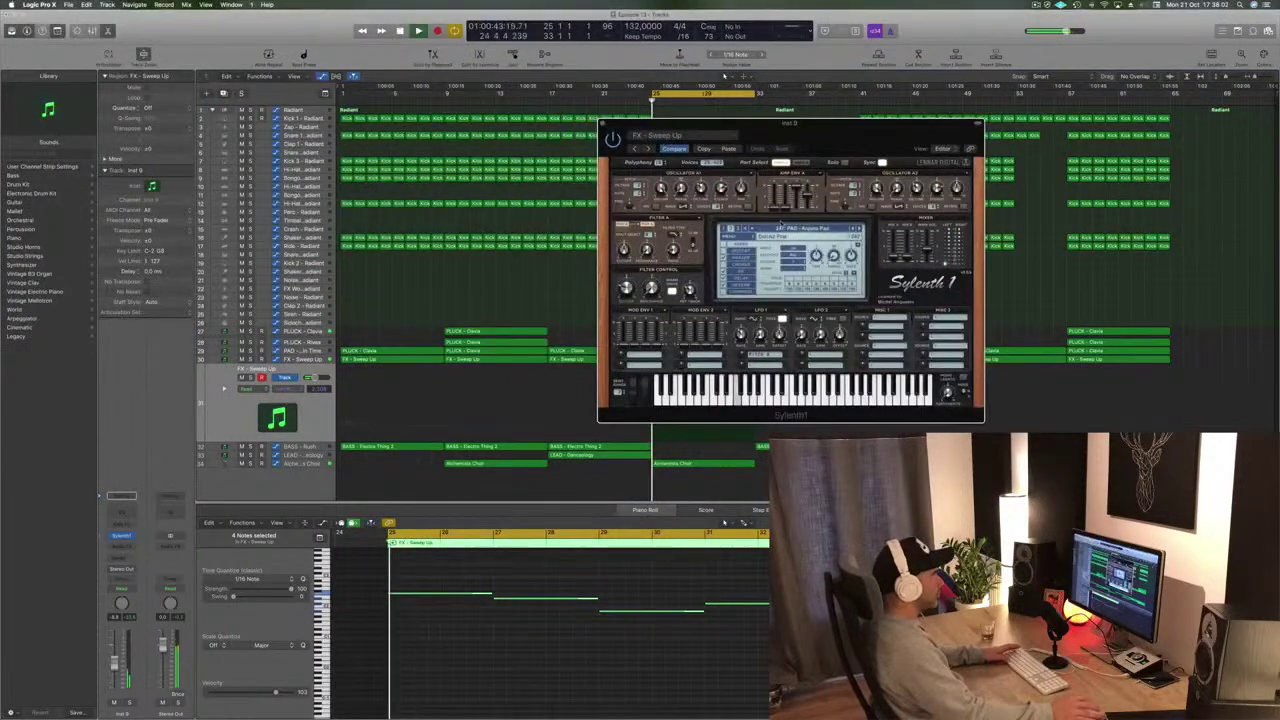
pyautogui.click(790, 228)
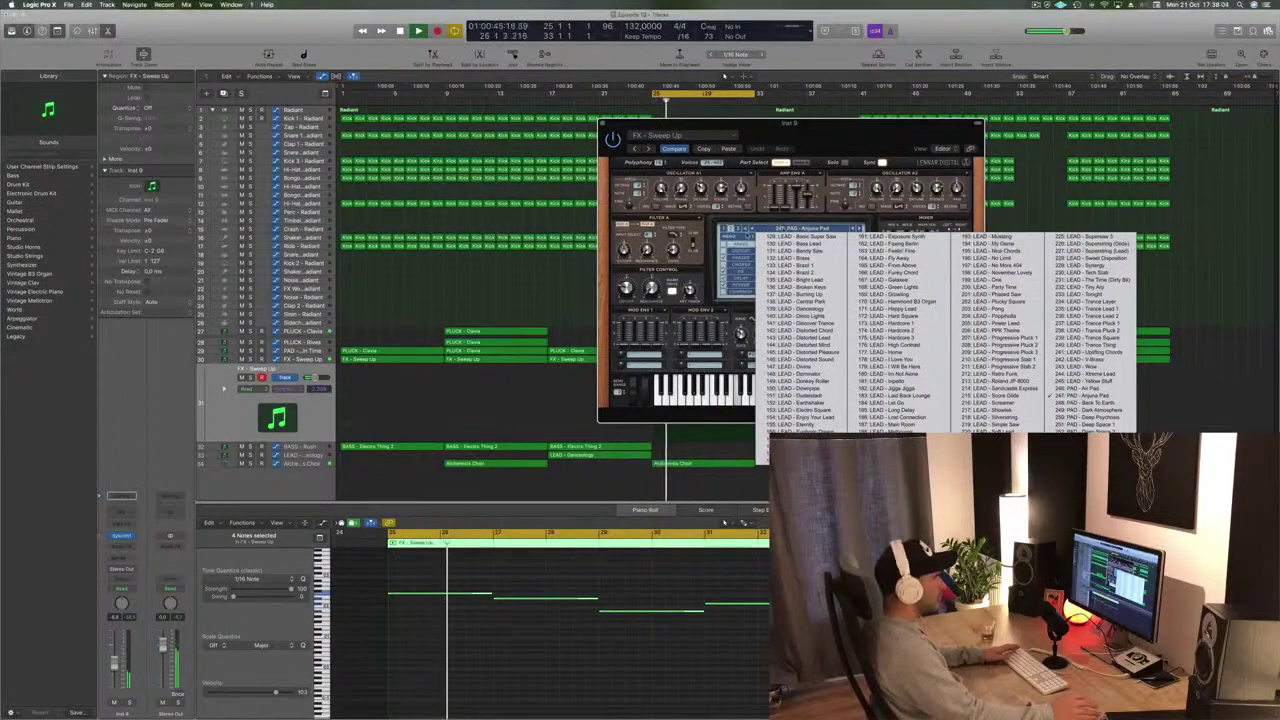
pyautogui.click(723, 228)
pyautogui.click(790, 228)
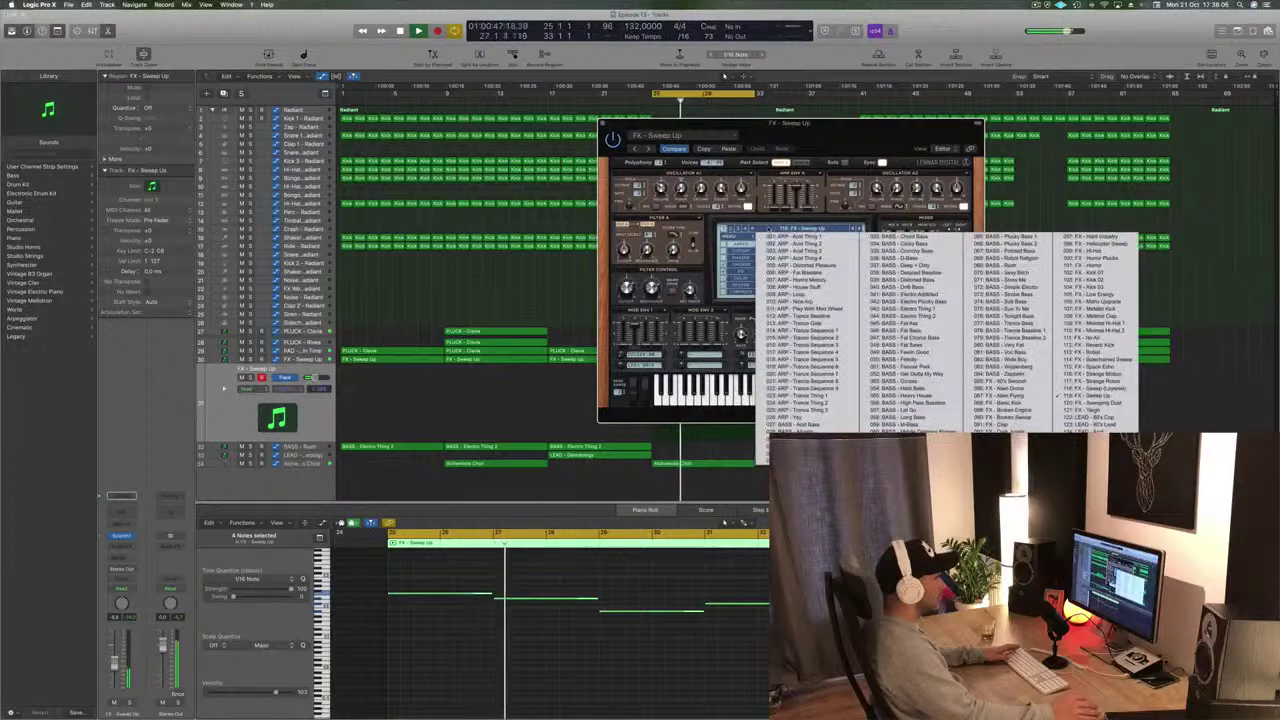
pyautogui.click(800, 425)
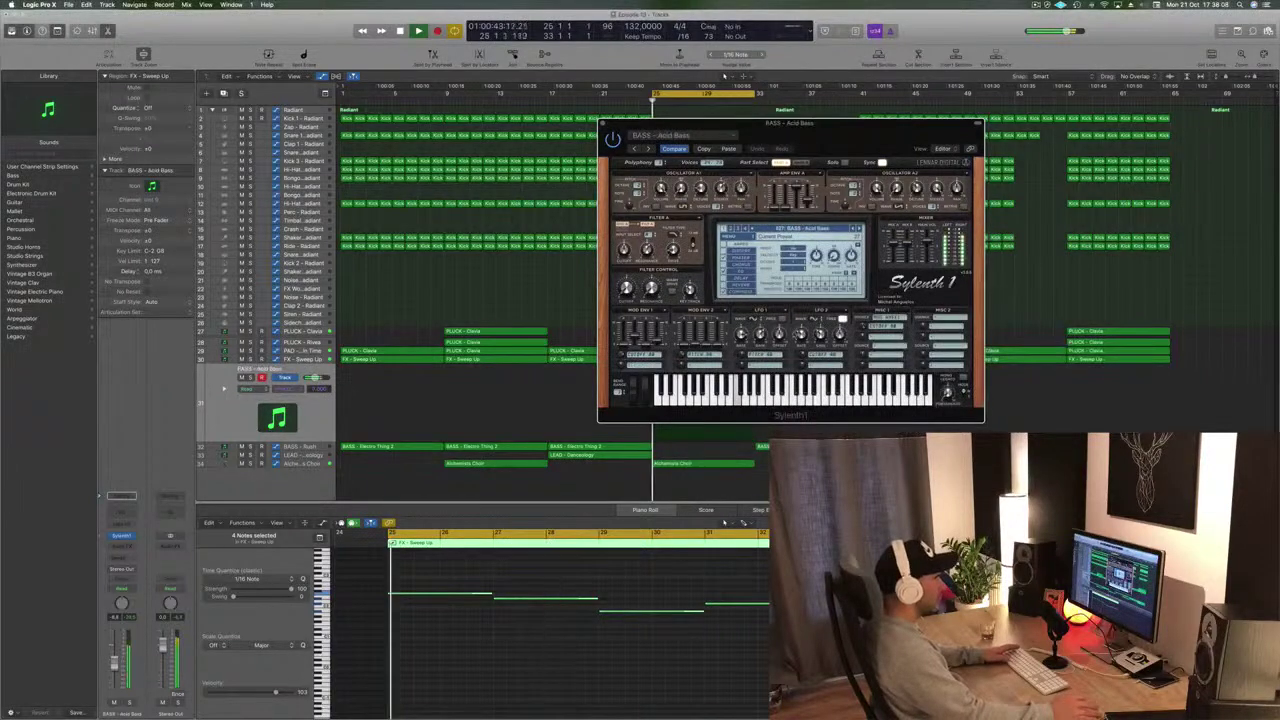
# Switch Sylenth1 to the BASS - Bass Pad preset, audition it from bar 25, and close the plug-in window
pyautogui.click(858, 229)
pyautogui.press('space')
pyautogui.press('space')
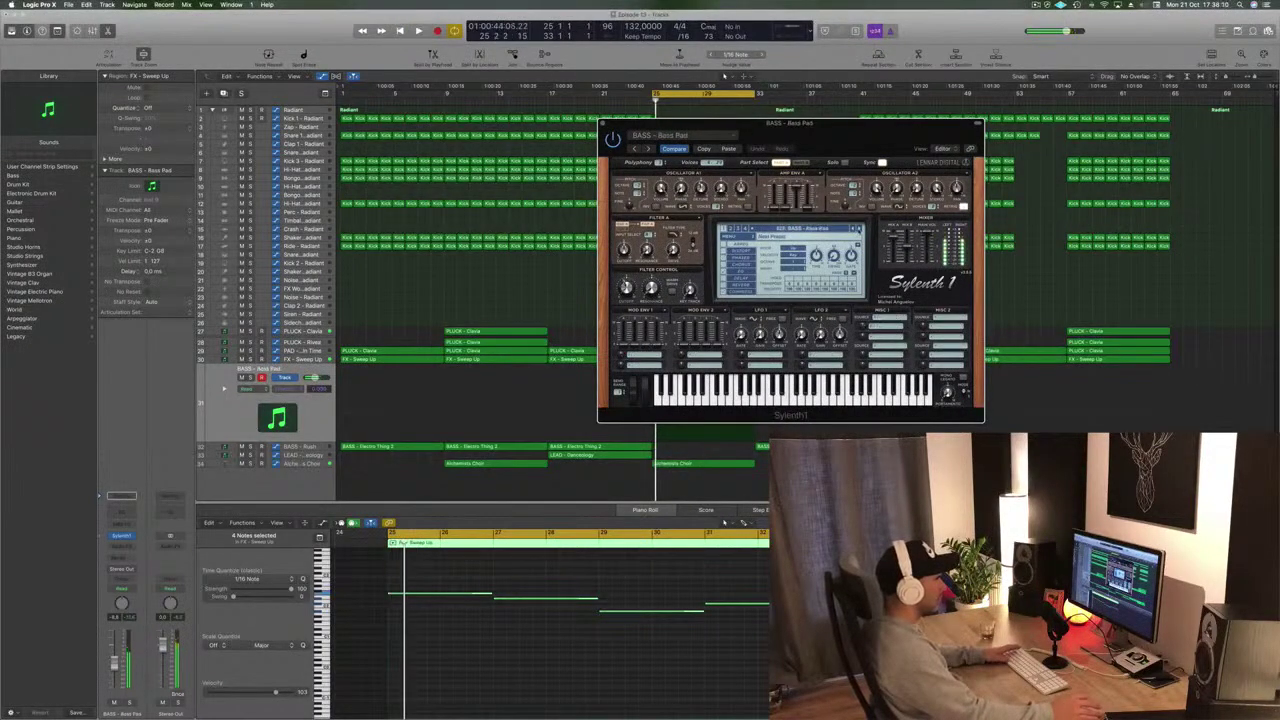
pyautogui.moveTo(857, 150); pyautogui.dragTo(995, 156)
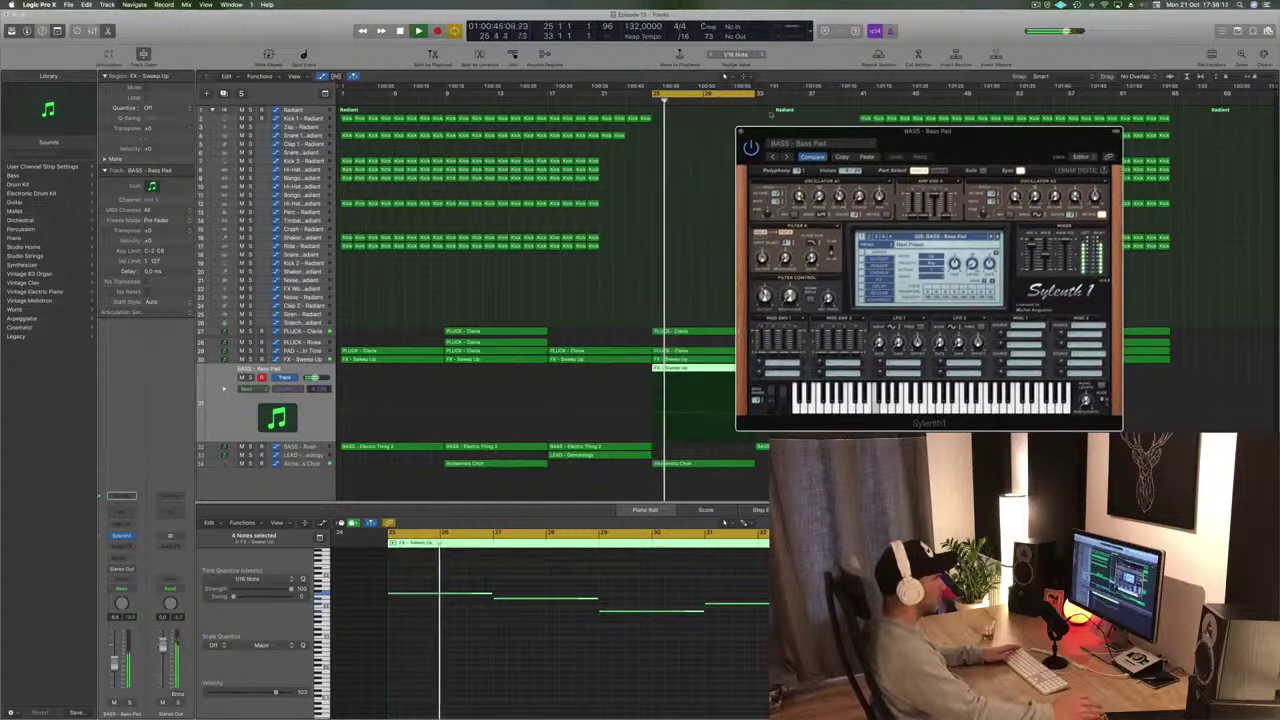
pyautogui.press('super+w')
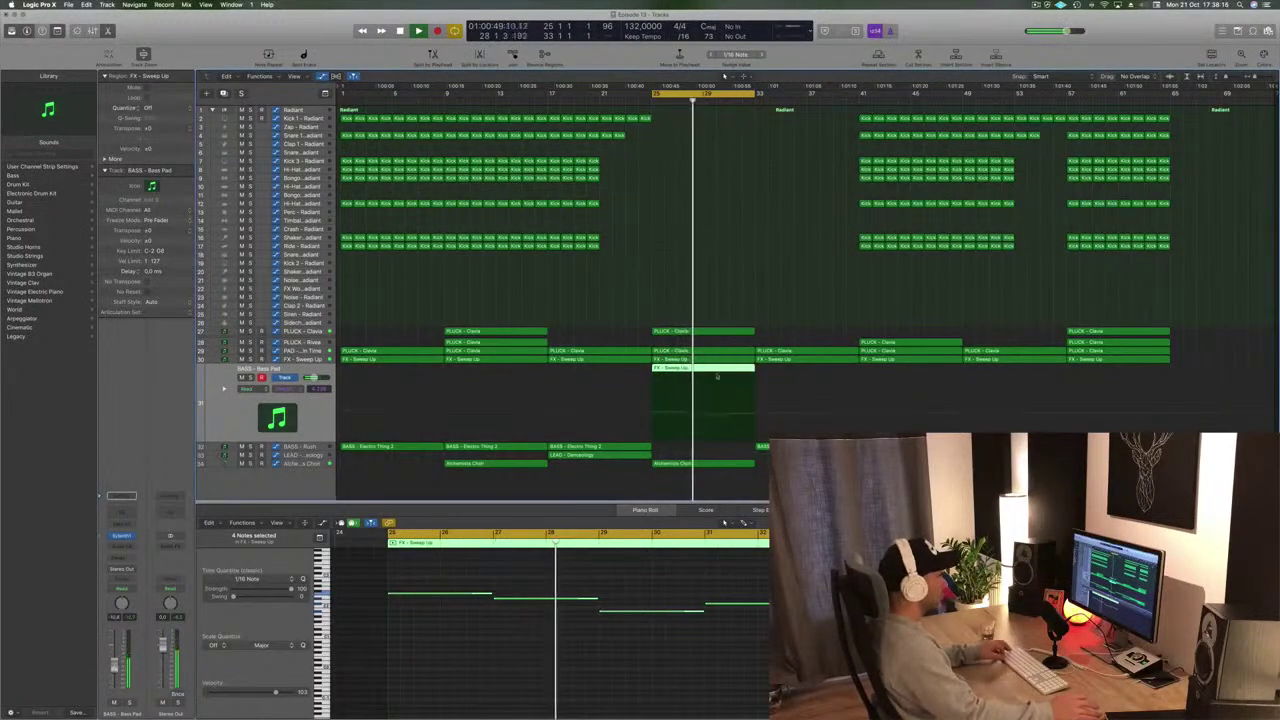
# Copy the Bass Pad, both PLUCK and Alchemists Choir regions to bar 33, with the cycle range extended to bar 41
pyautogui.moveTo(715, 375); pyautogui.dragTo(823, 374)
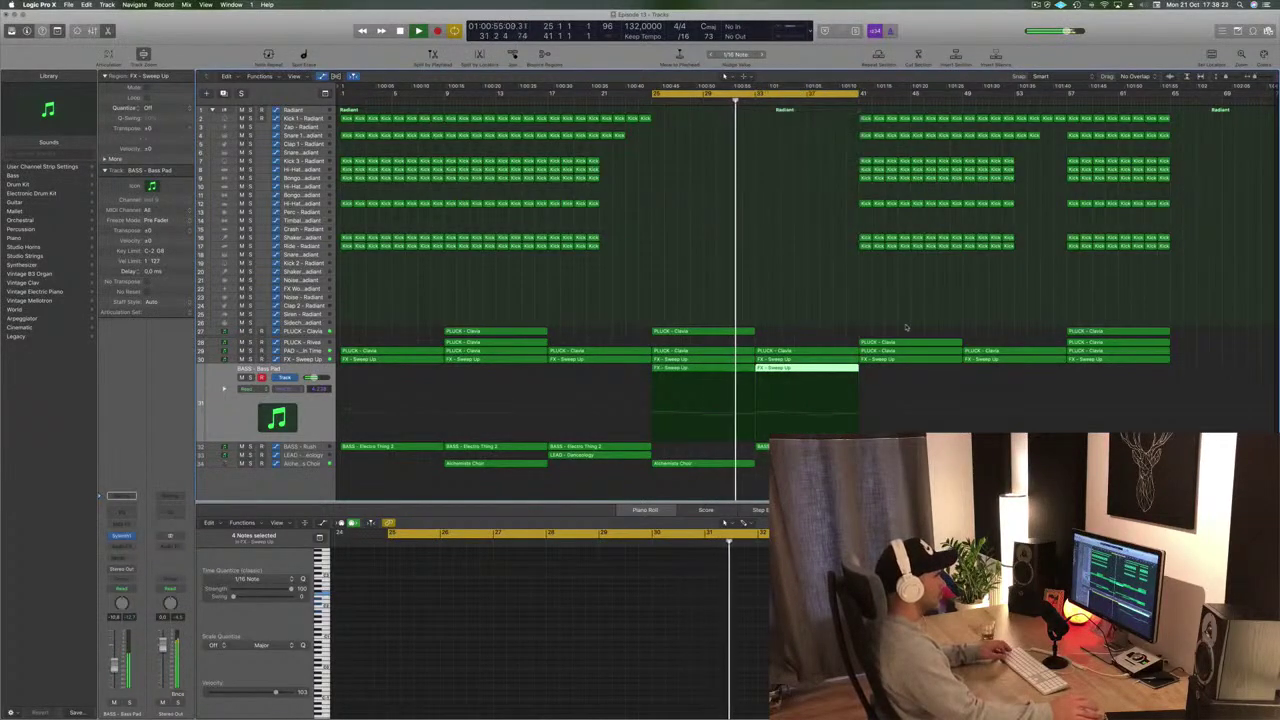
pyautogui.moveTo(906, 345); pyautogui.dragTo(833, 335)
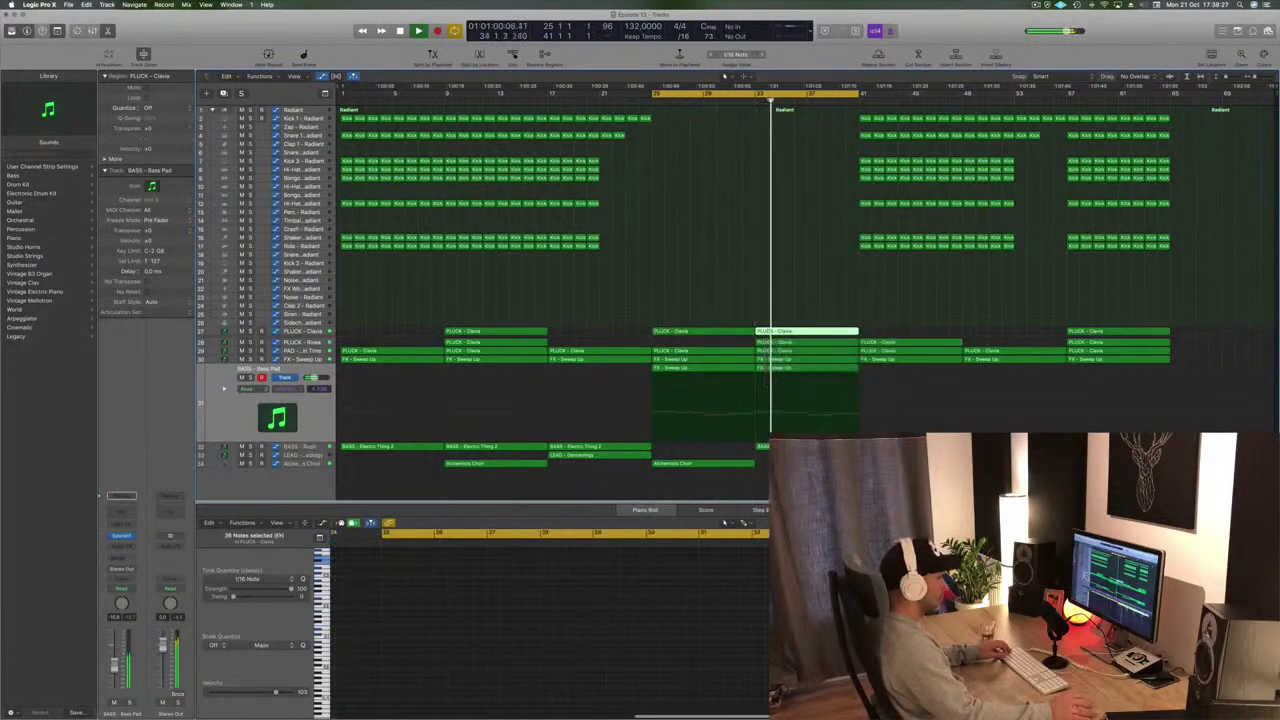
pyautogui.click(690, 464)
pyautogui.moveTo(700, 470); pyautogui.dragTo(804, 466)
# Replay the extended section from bar 25 and save the project
pyautogui.press('space')
pyautogui.press('space')
pyautogui.press('super+s')
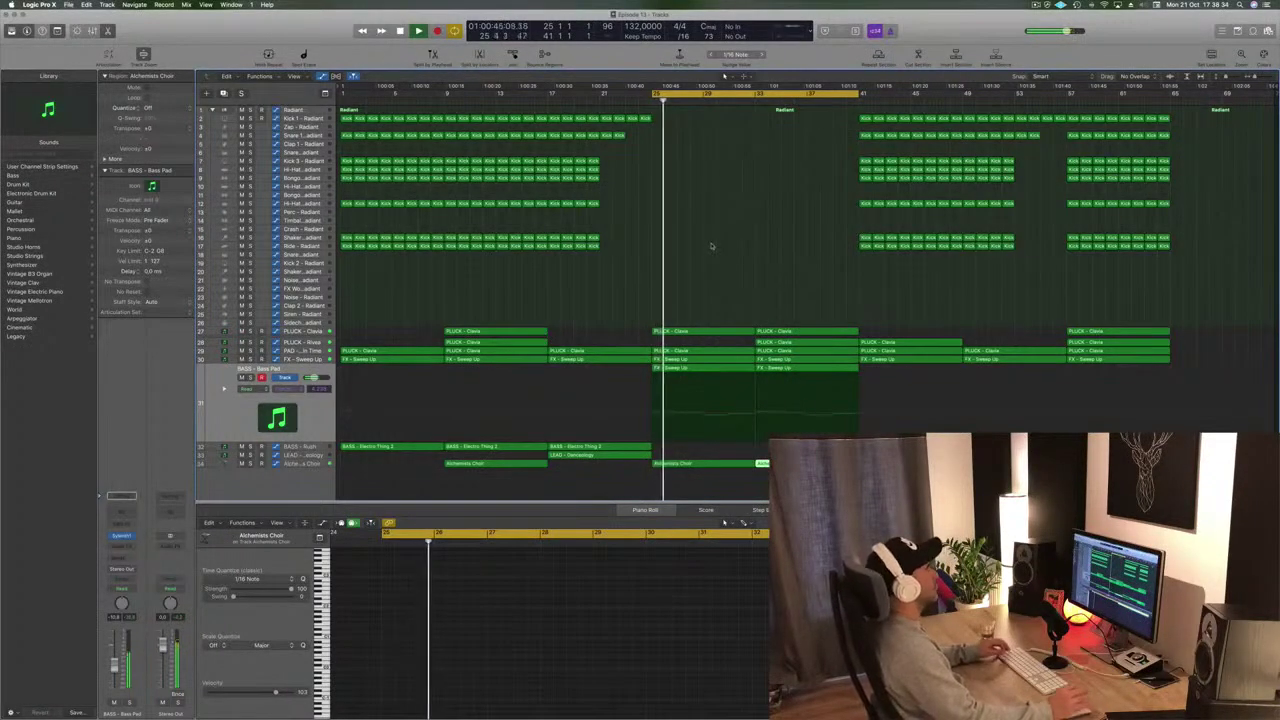
# Clear the region selection and select the Alchemists Choir track
pyautogui.click(712, 246)
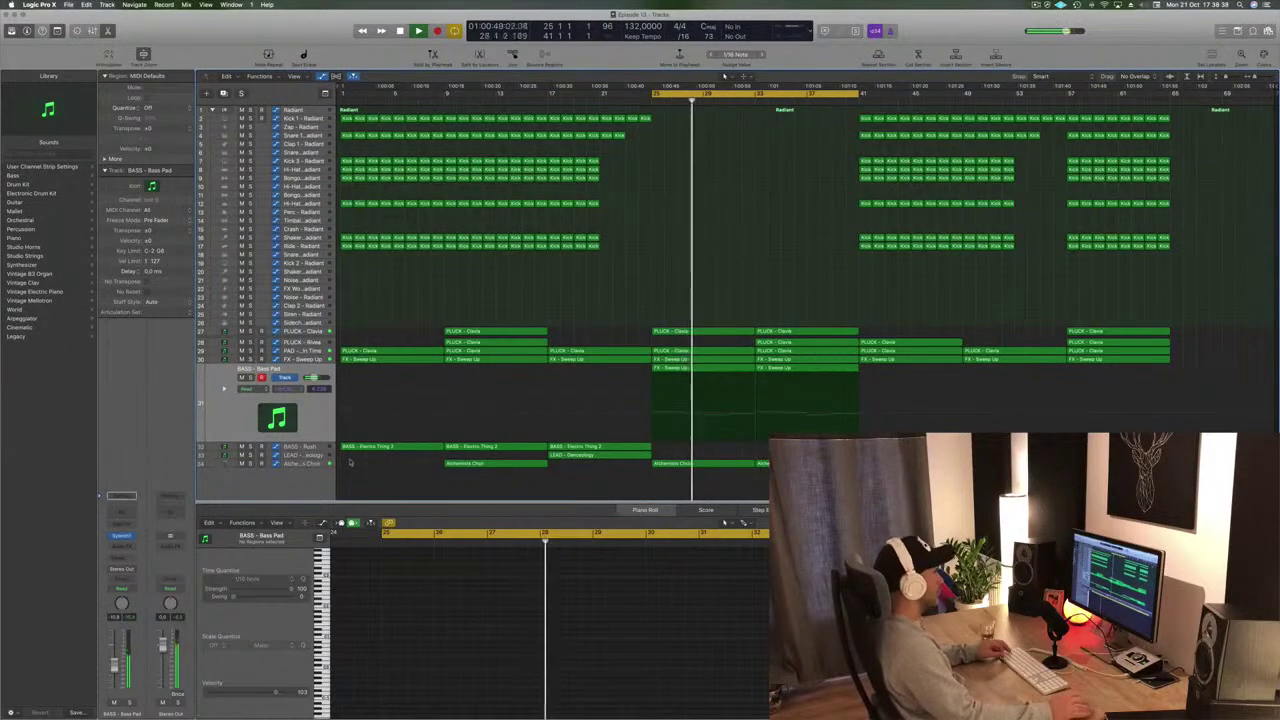
pyautogui.click(300, 463)
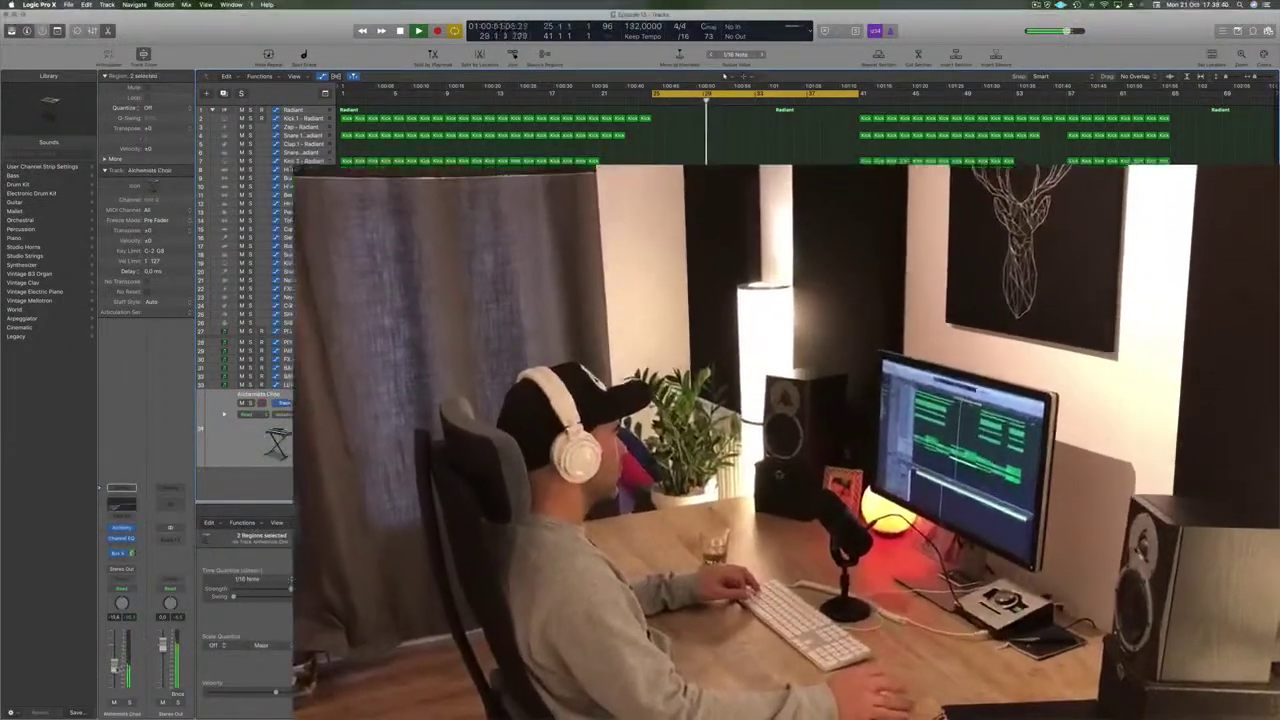